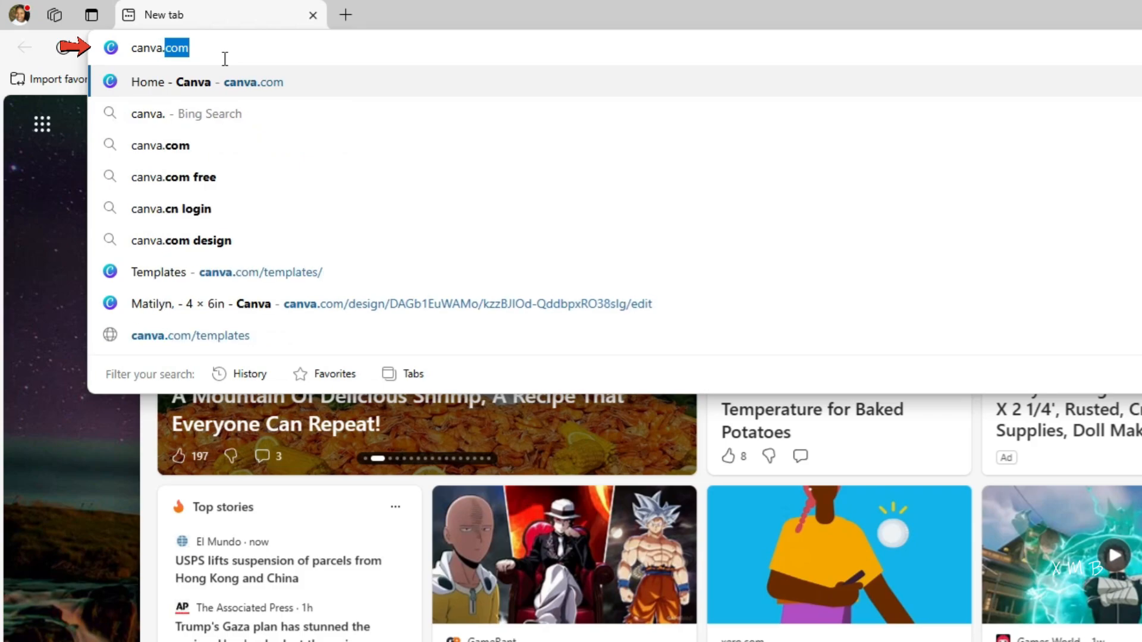
# Step: Load canva.com from the Edge address bar
pyautogui.press('Return')
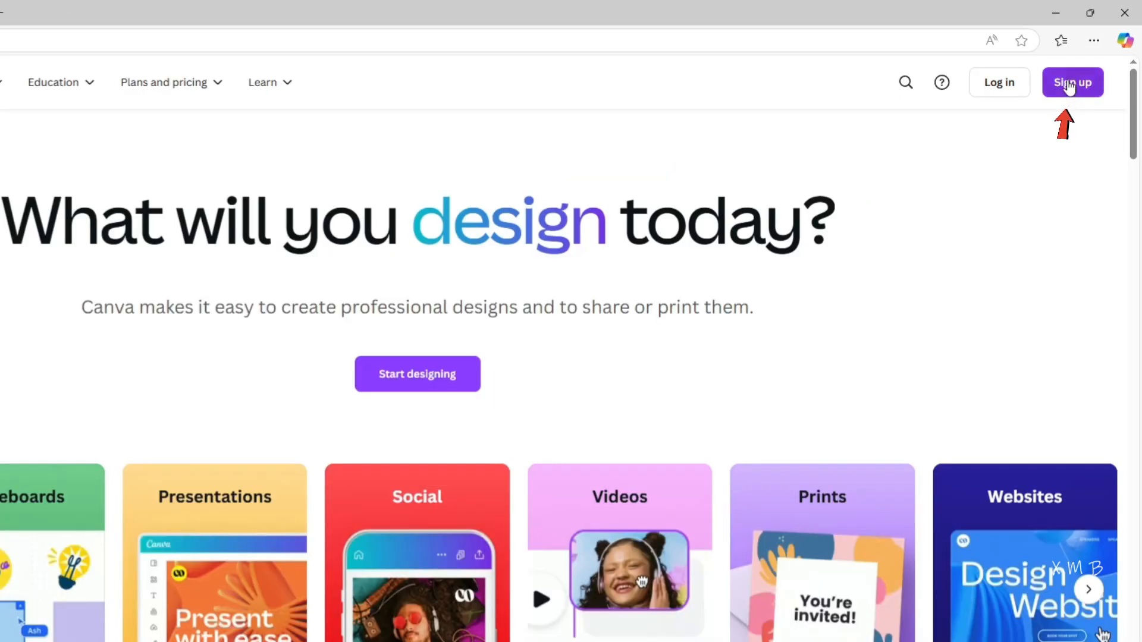
# Step: Begin Canva sign-up via another account, Continue with email, and enter the e-mail address
pyautogui.click(1069, 87)
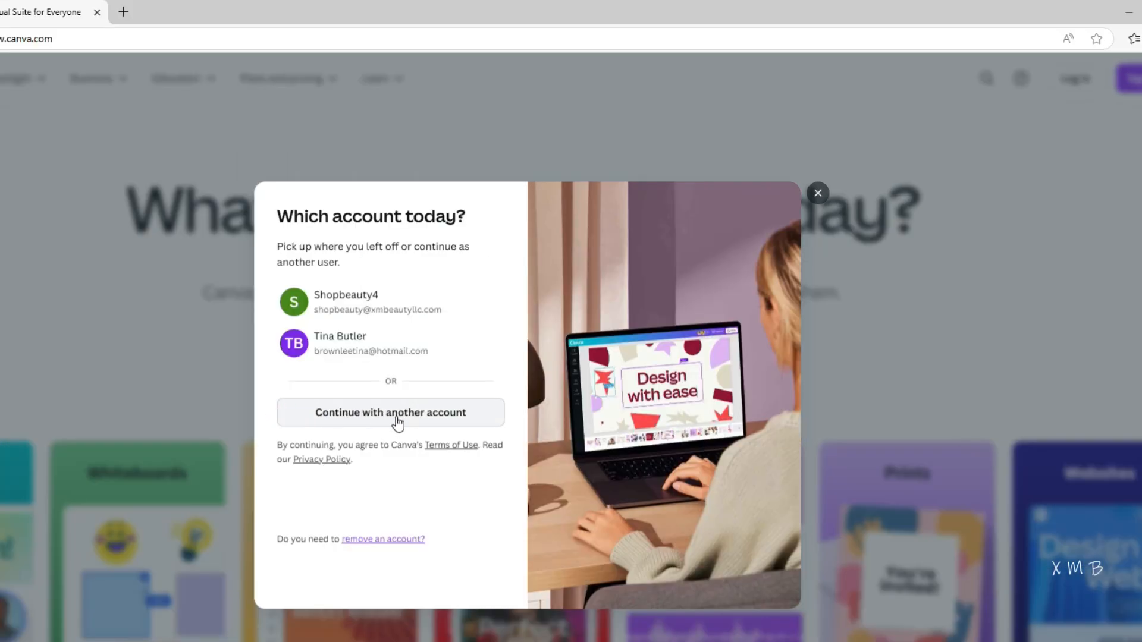
pyautogui.click(397, 420)
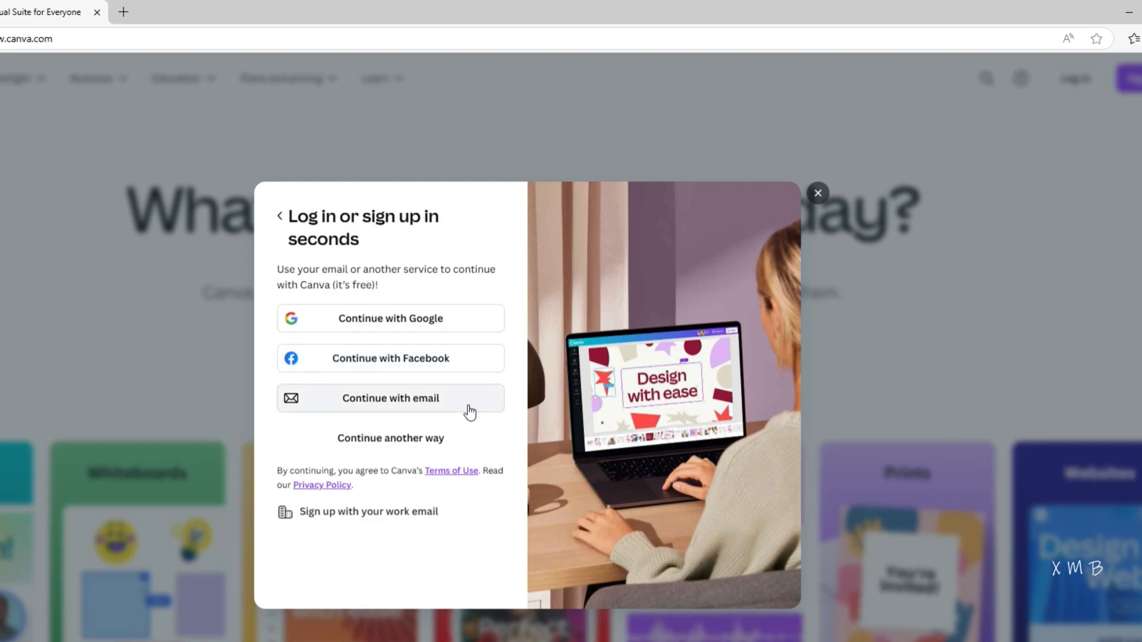
pyautogui.click(424, 408)
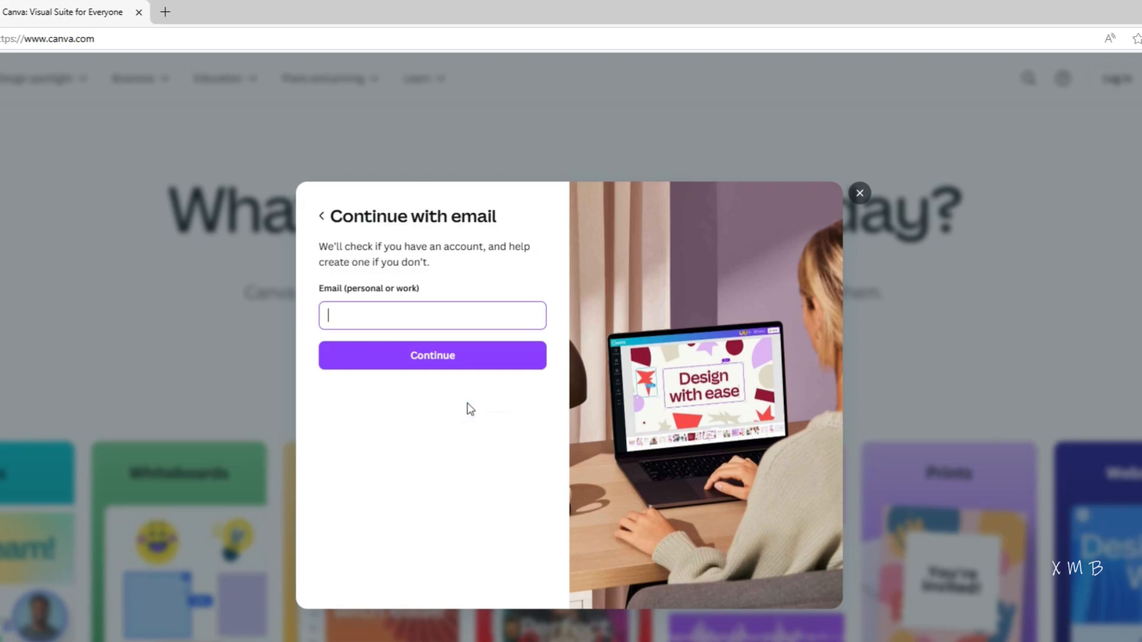
pyautogui.click(425, 309)
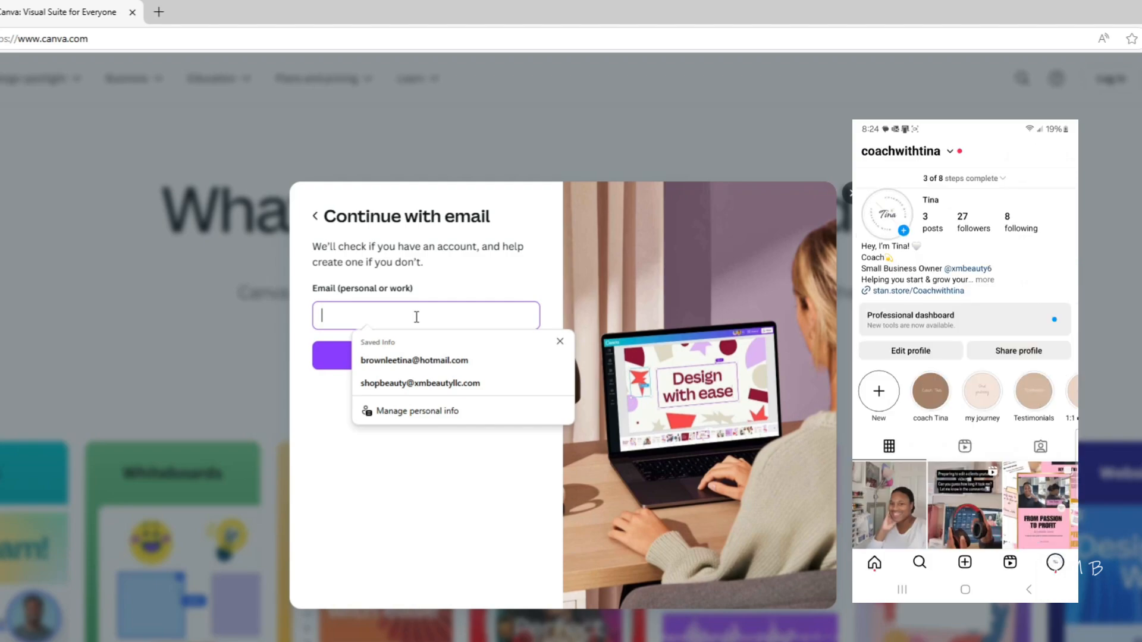
pyautogui.click(416, 317)
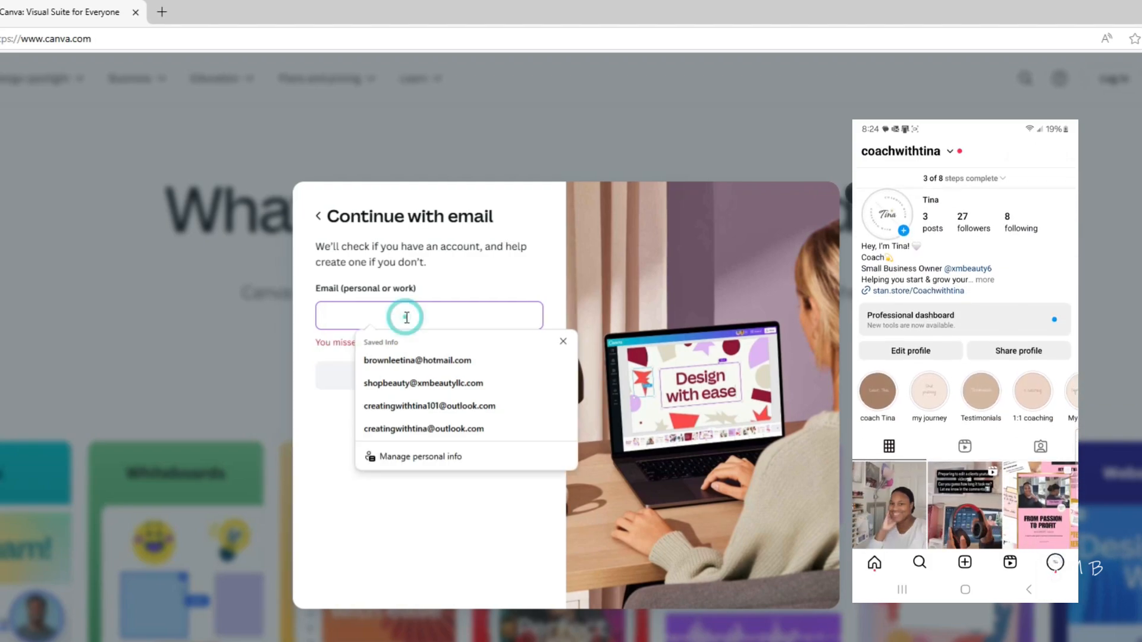
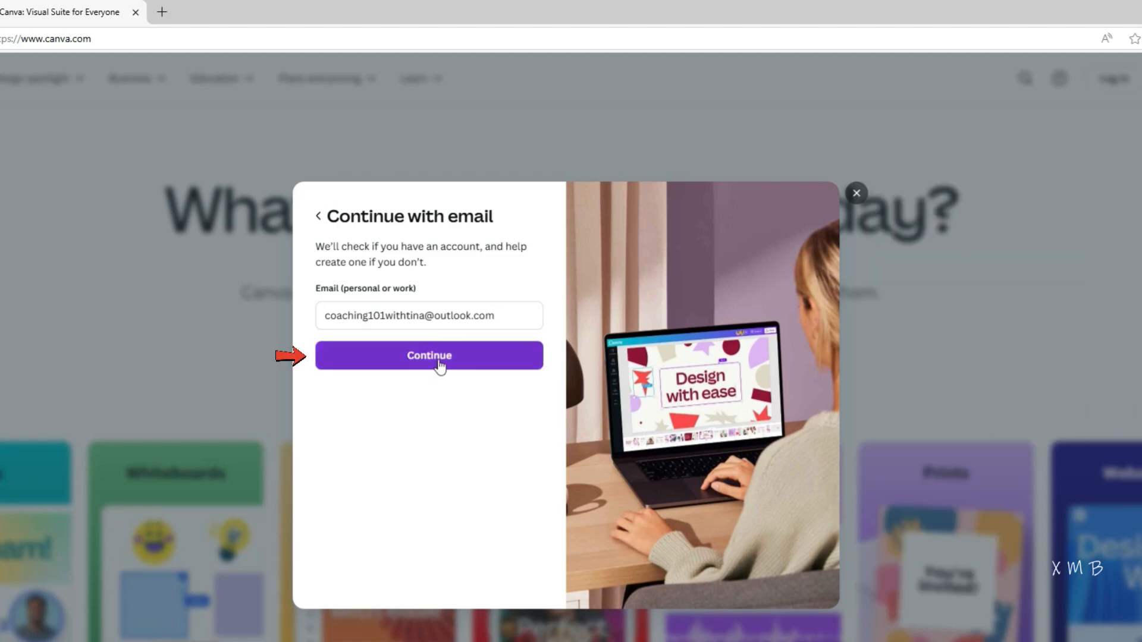
# Step: Submit the e-mail, replace the prefilled name with a display name, and enter the emailed verification code
pyautogui.click(439, 364)
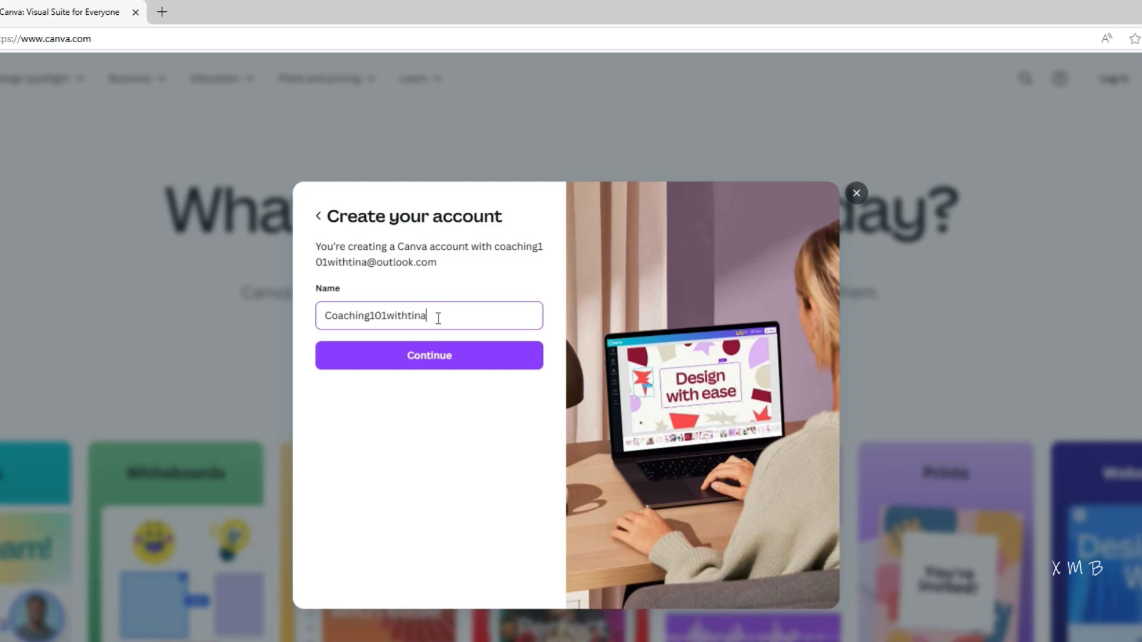
pyautogui.moveTo(437, 317); pyautogui.dragTo(306, 317)
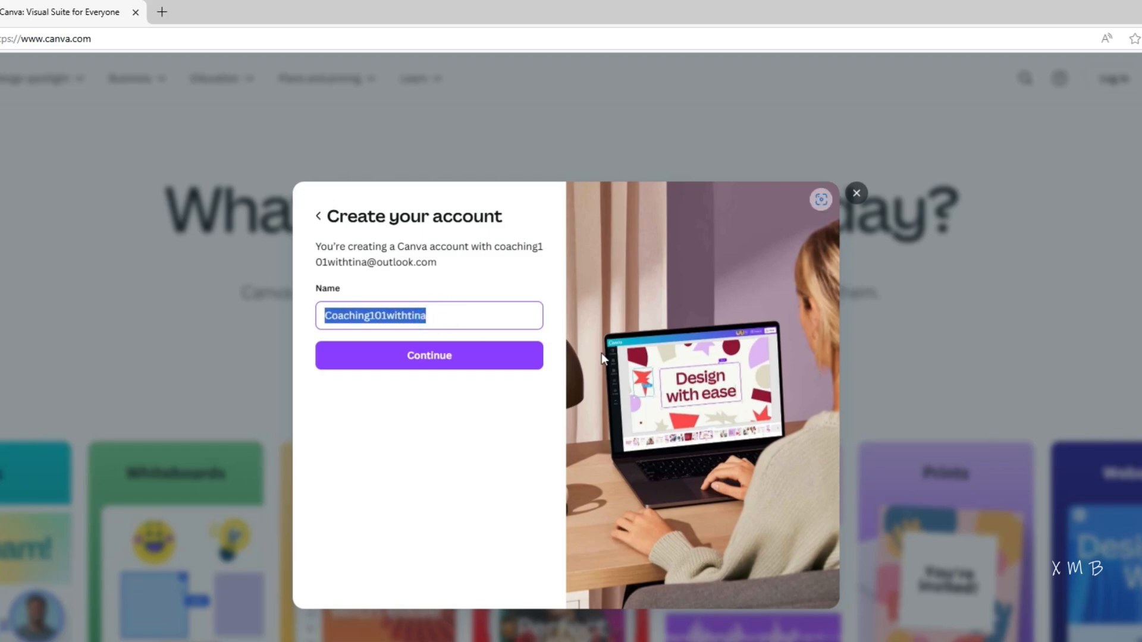
pyautogui.write('coach ')
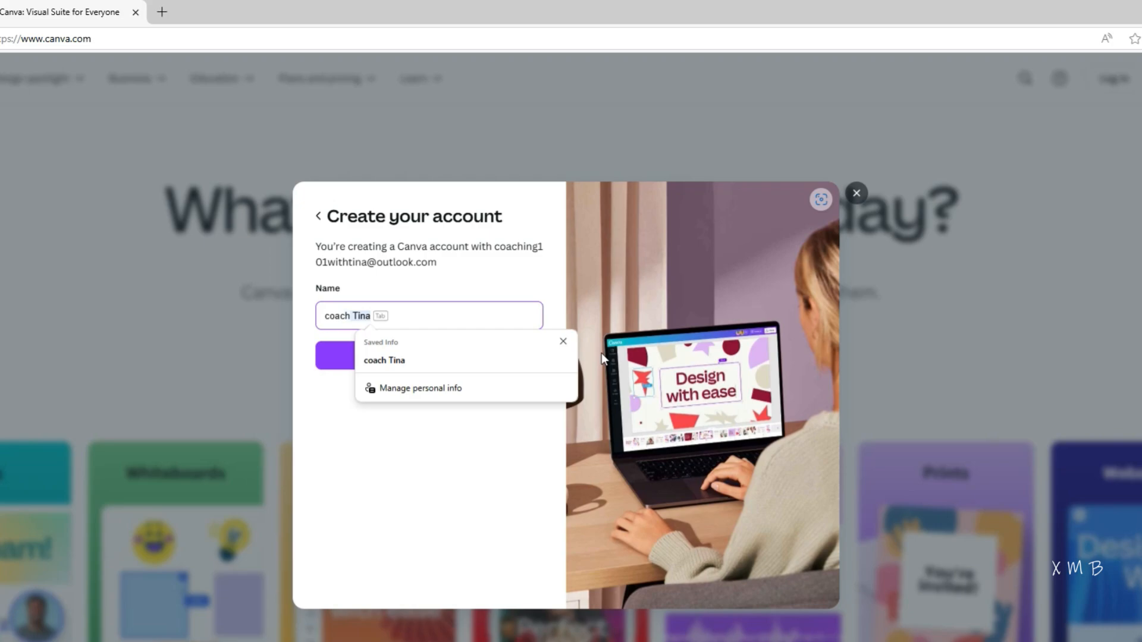
pyautogui.write('Tina')
pyautogui.click(522, 382)
pyautogui.click(512, 359)
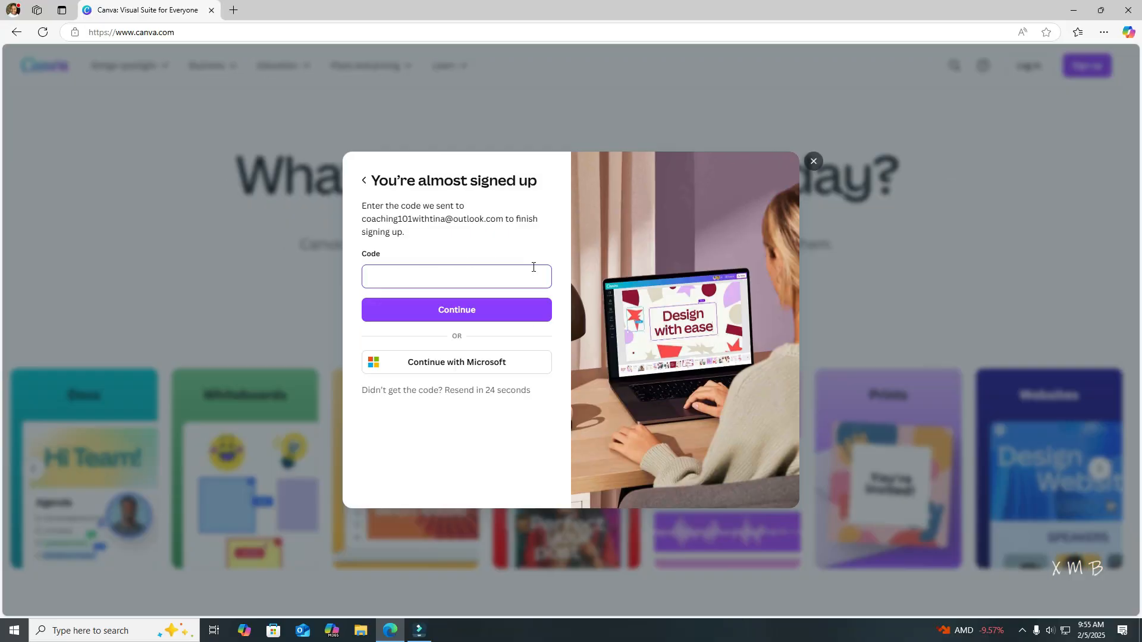
pyautogui.click(521, 272)
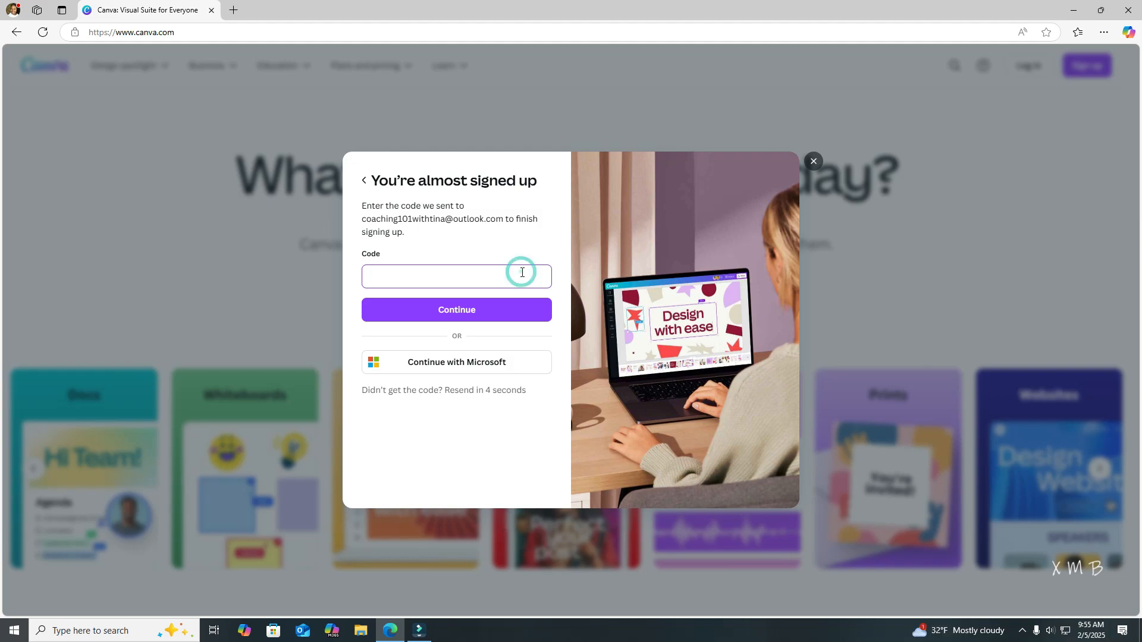
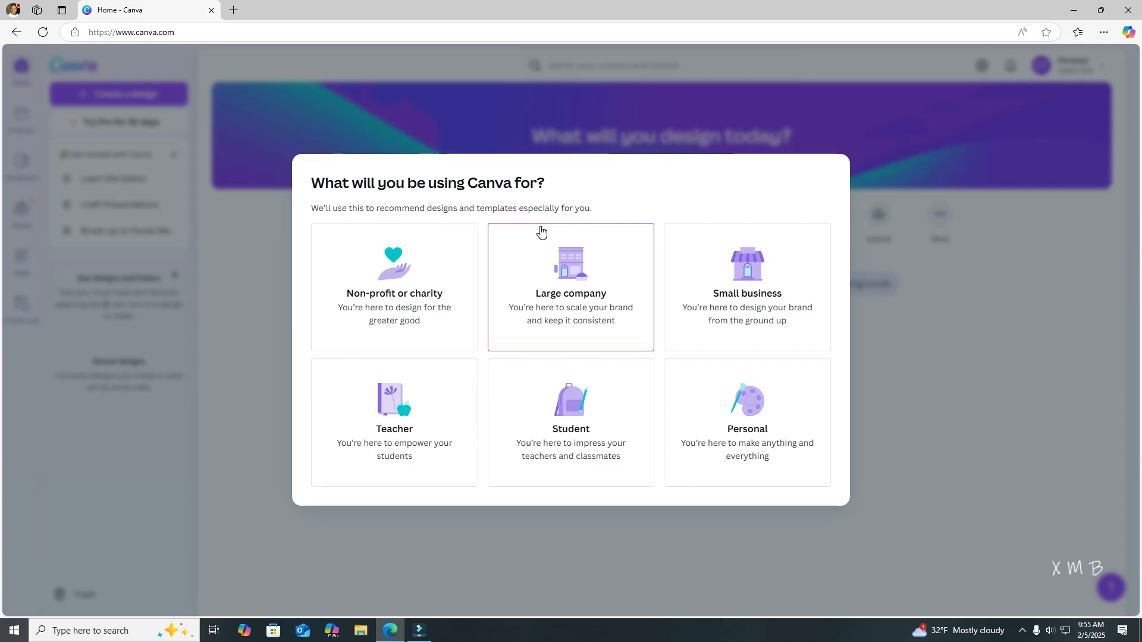
# Step: Answer onboarding with Small business, Marketing & advertising, Only me, and Create visual docs and presentations
pyautogui.click(740, 304)
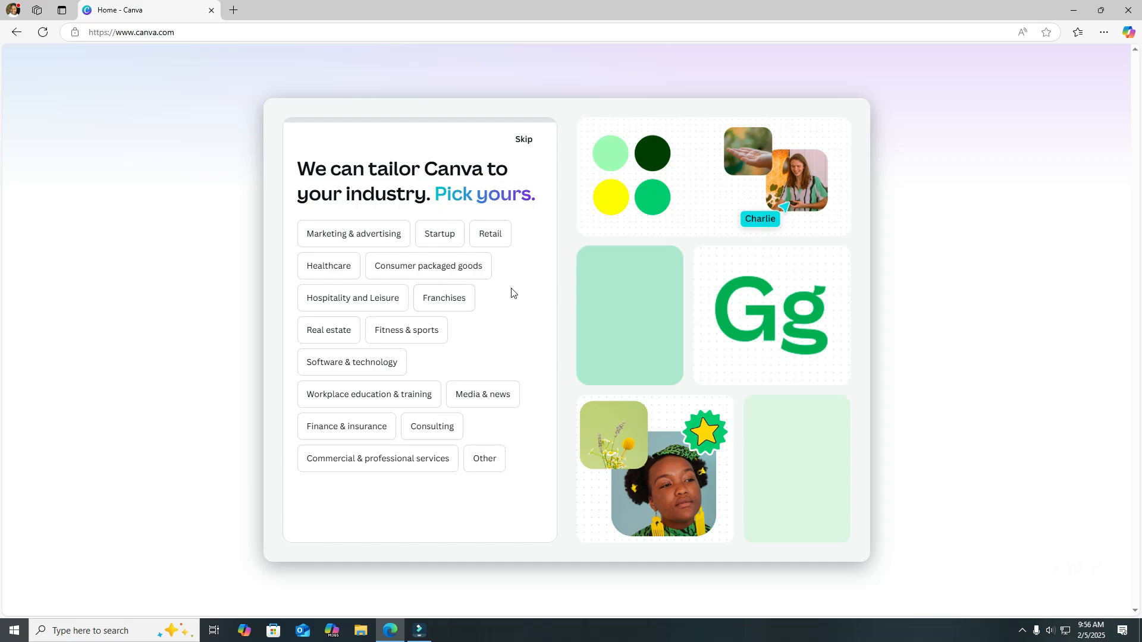
pyautogui.click(355, 235)
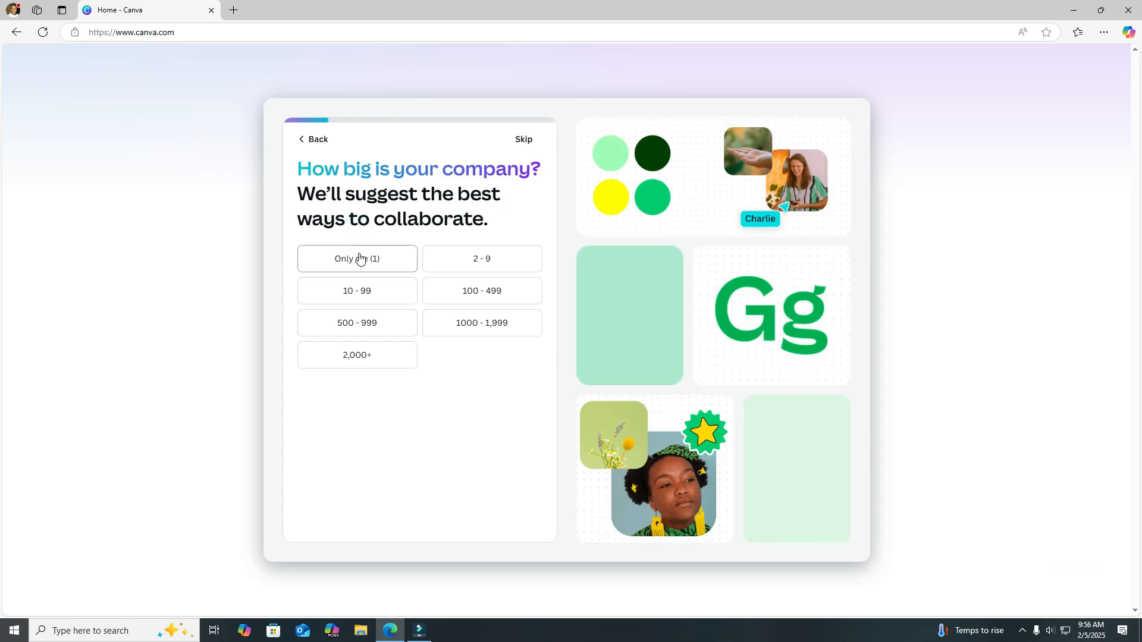
pyautogui.click(357, 259)
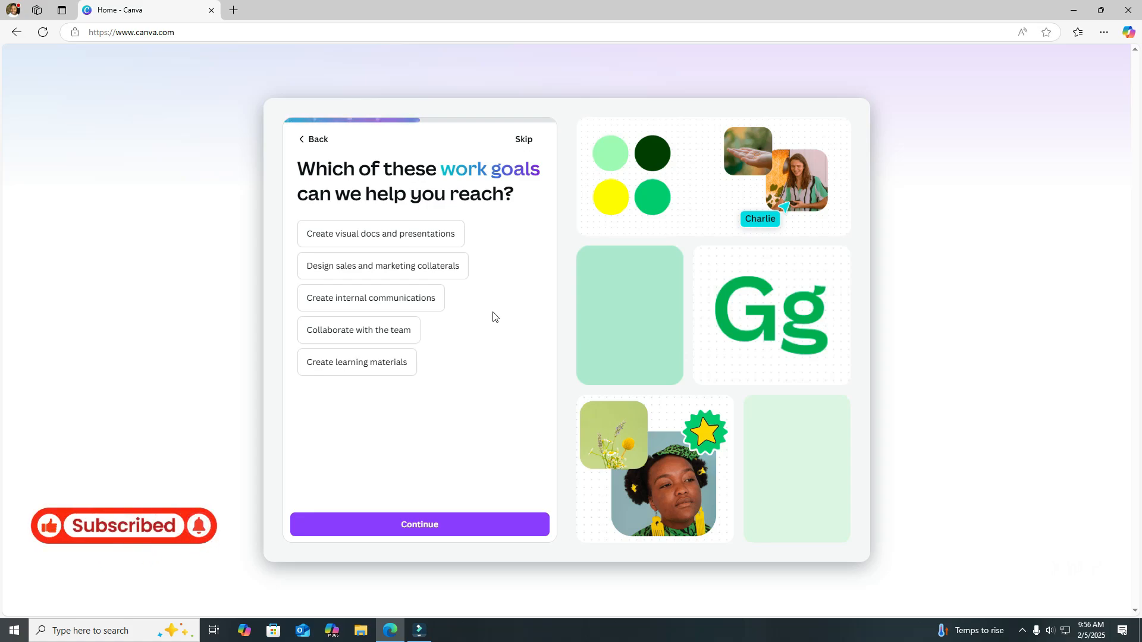
pyautogui.click(415, 236)
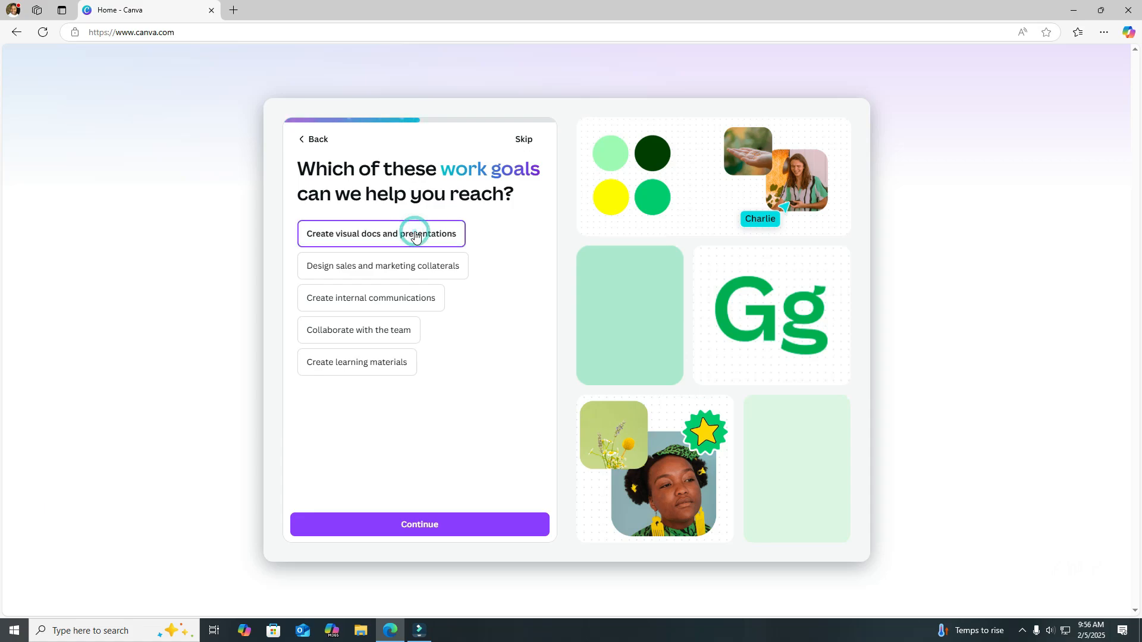
pyautogui.click(419, 525)
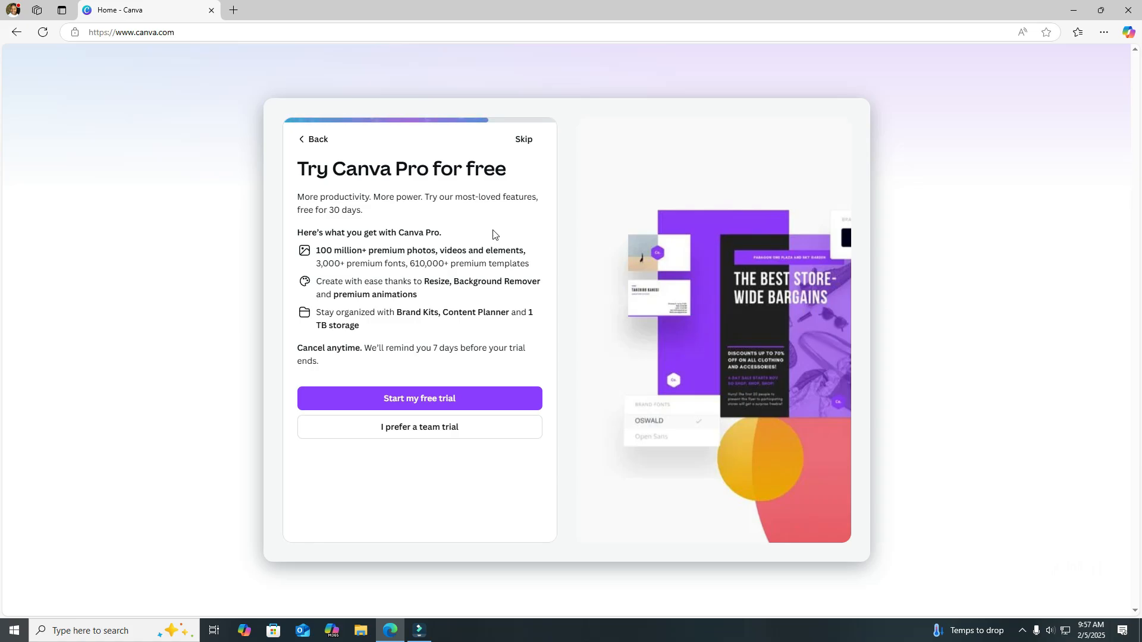
# Step: Skip the 30-day Try Canva Pro for free offer
pyautogui.click(523, 139)
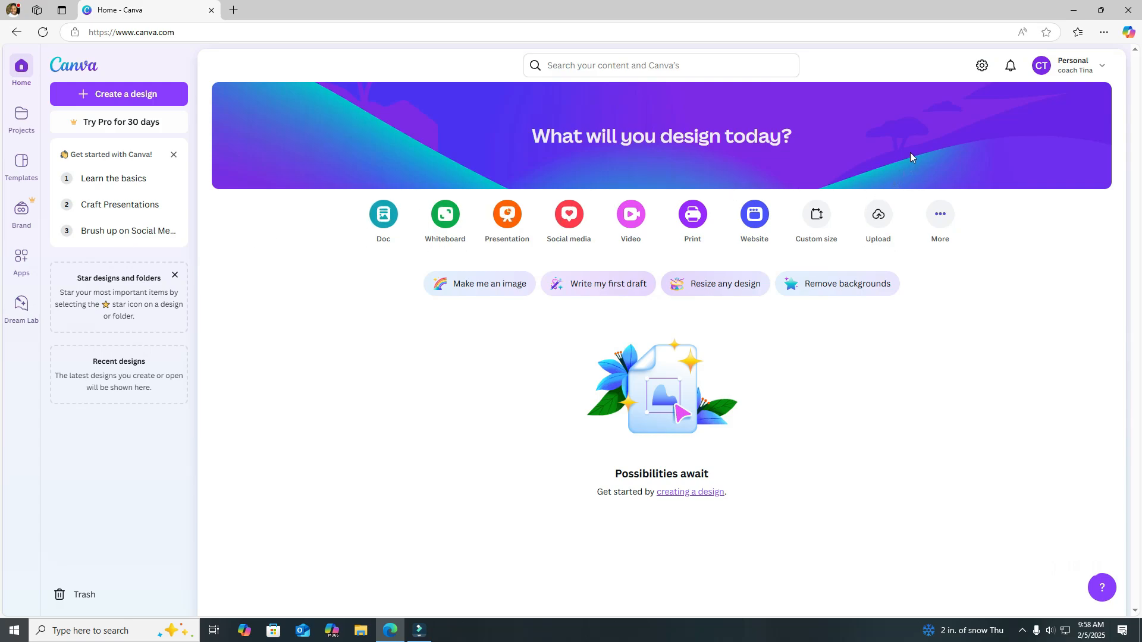
# Step: Open the Personal account dropdown at the top right of the home page
pyautogui.click(1089, 71)
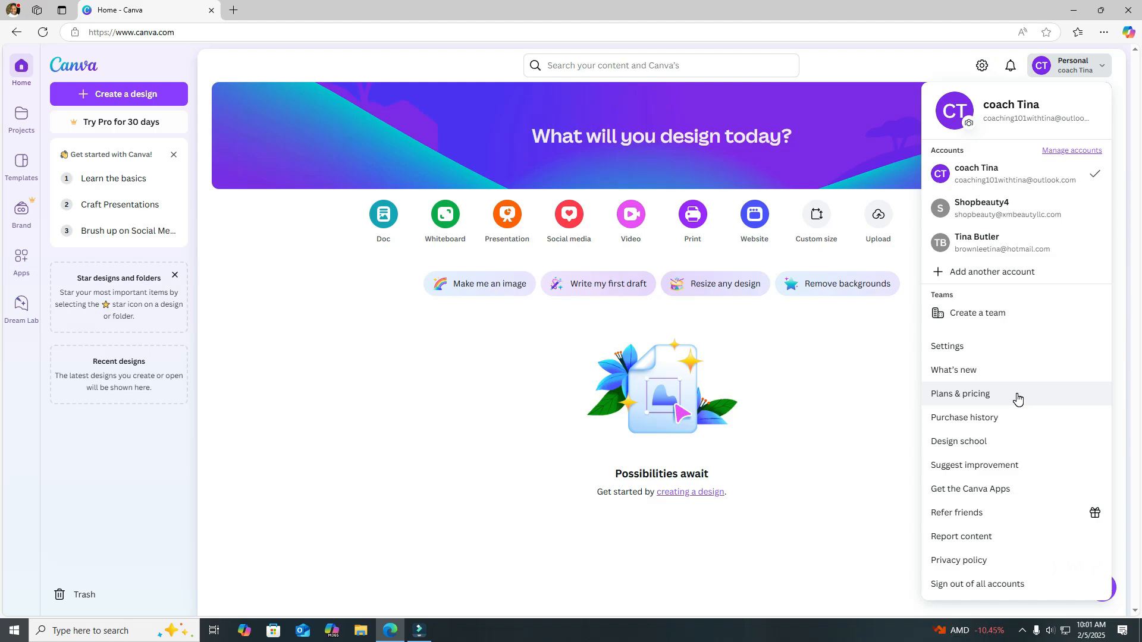
# Step: Open the account settings page and check the Language list without changing it
pyautogui.click(952, 346)
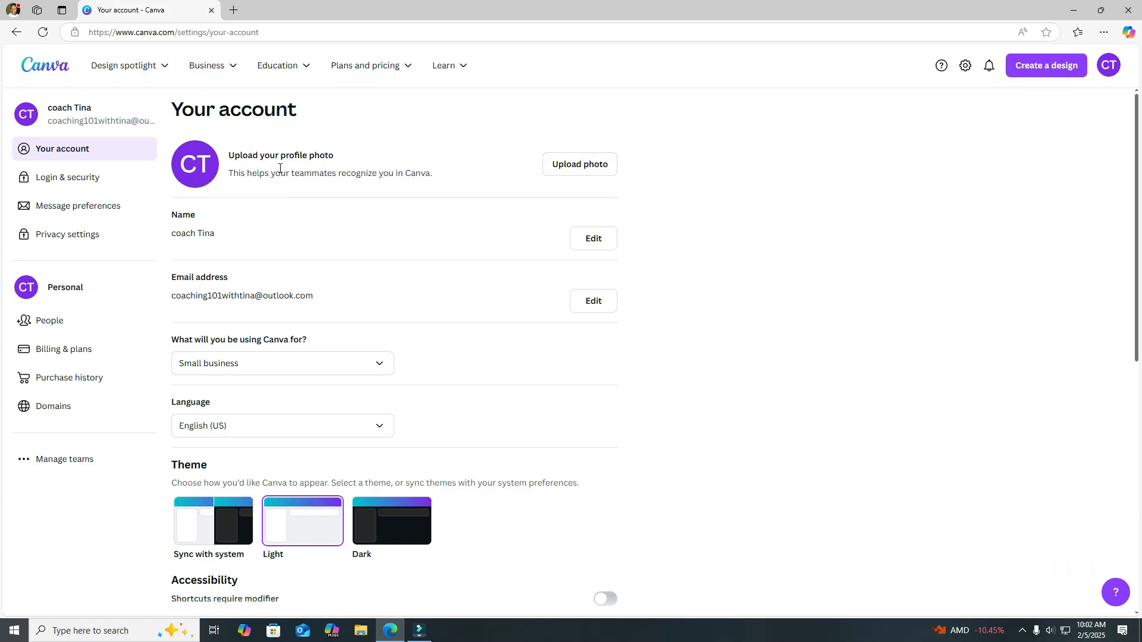
pyautogui.scroll(-3, 450, 237)
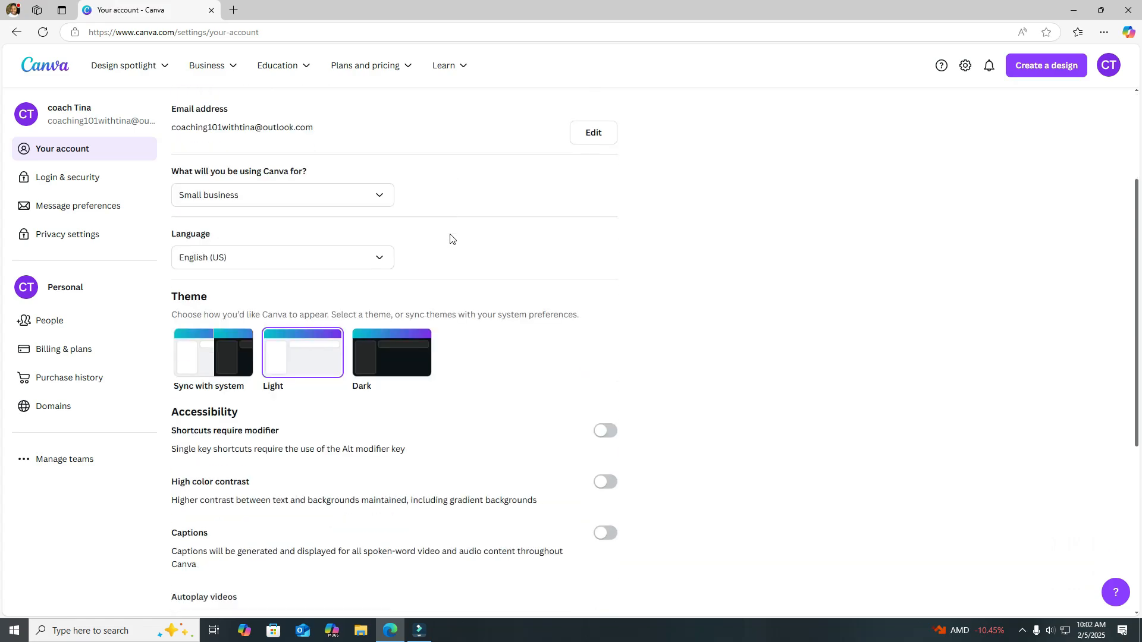
pyautogui.click(356, 249)
pyautogui.scroll(-5, 241, 332)
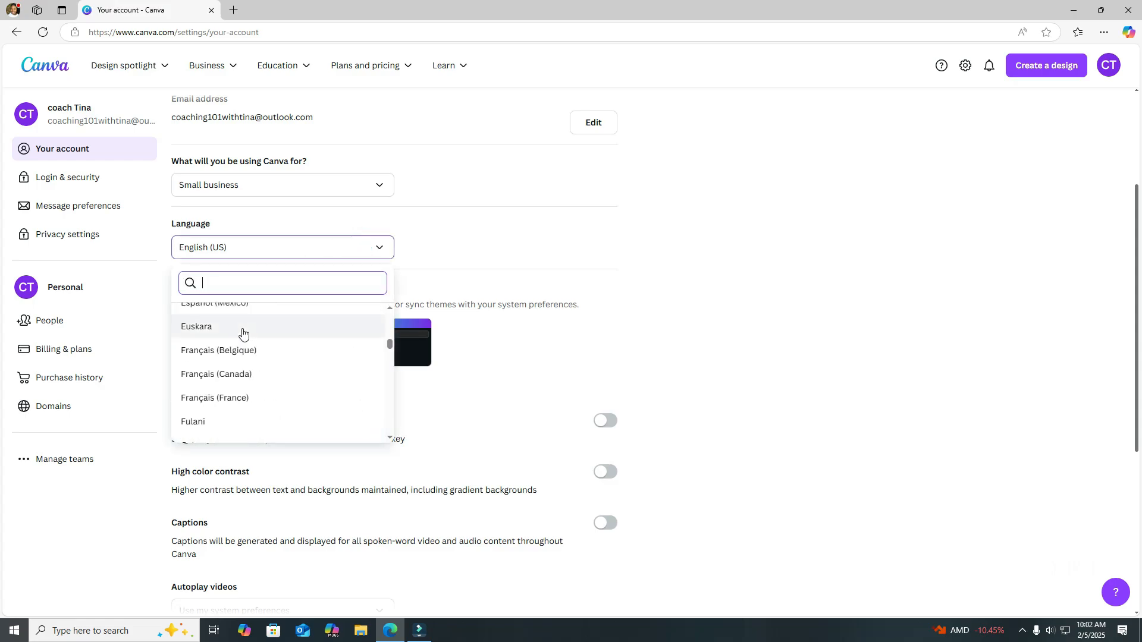
pyautogui.click(423, 266)
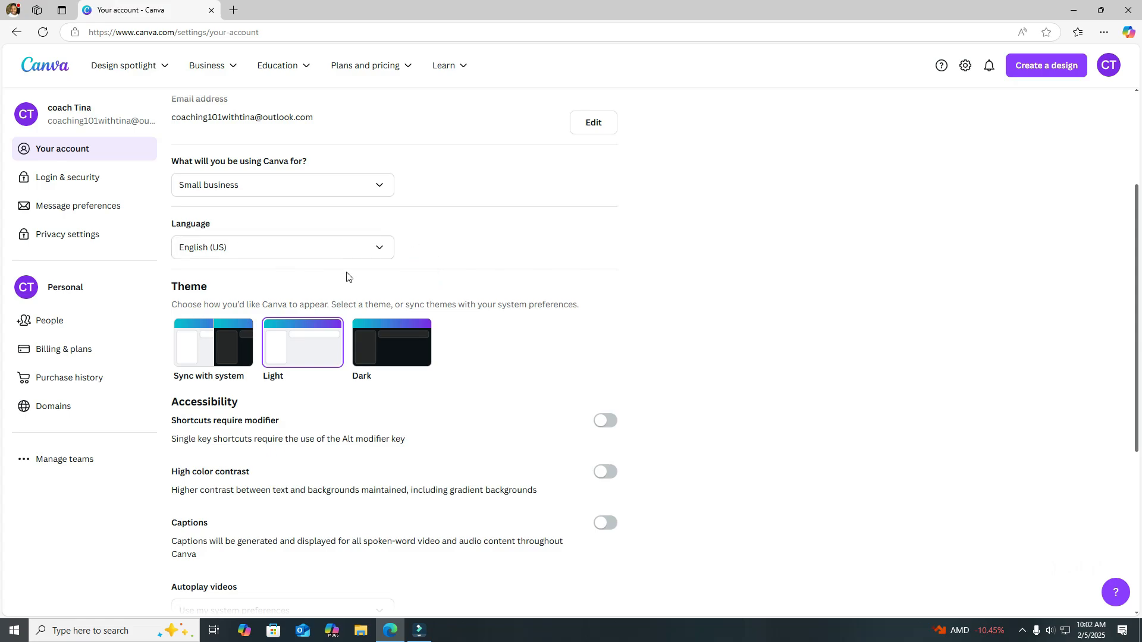
pyautogui.scroll(-1, 348, 276)
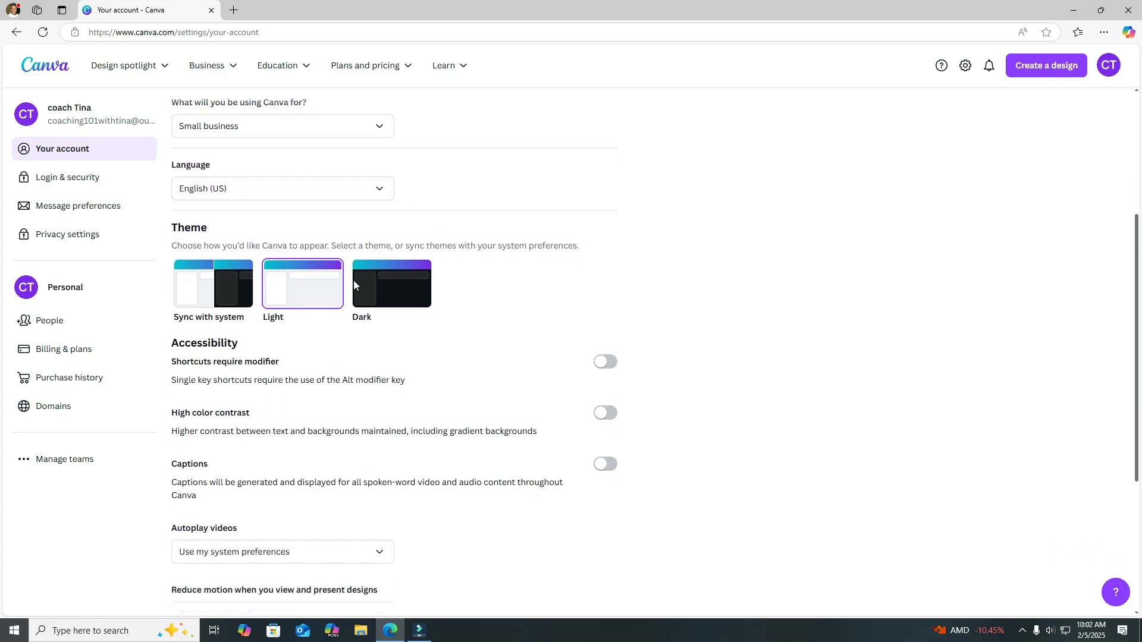
# Step: Switch the theme to Sync with system, then return home and reopen the account menu
pyautogui.click(238, 289)
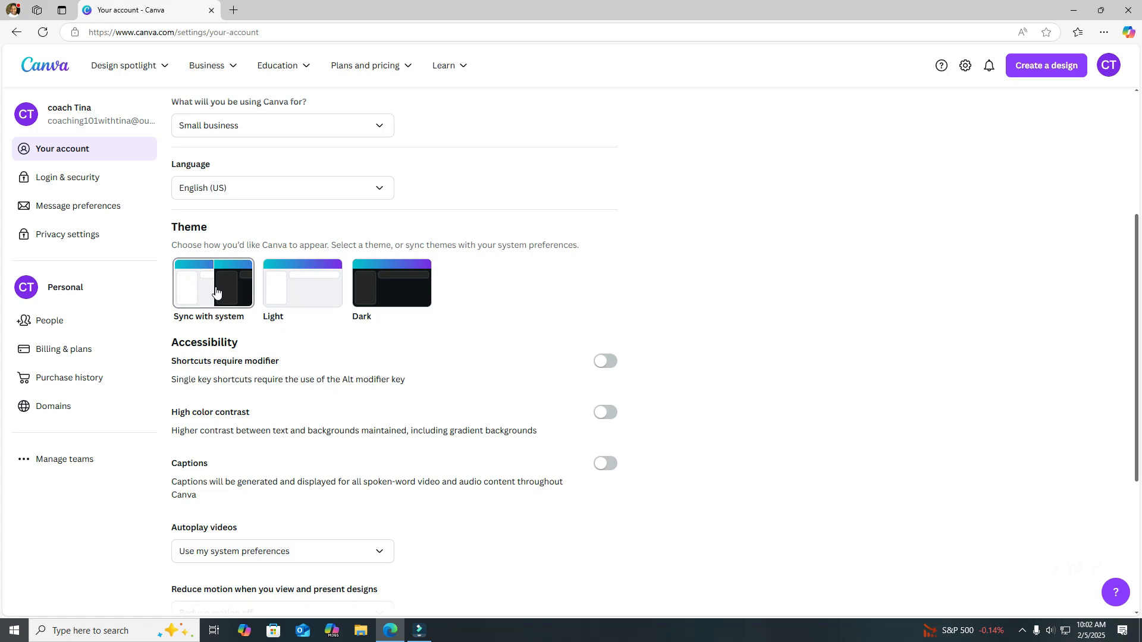
pyautogui.click(302, 295)
pyautogui.click(414, 297)
pyautogui.scroll(-1, 409, 329)
pyautogui.scroll(-2, 409, 329)
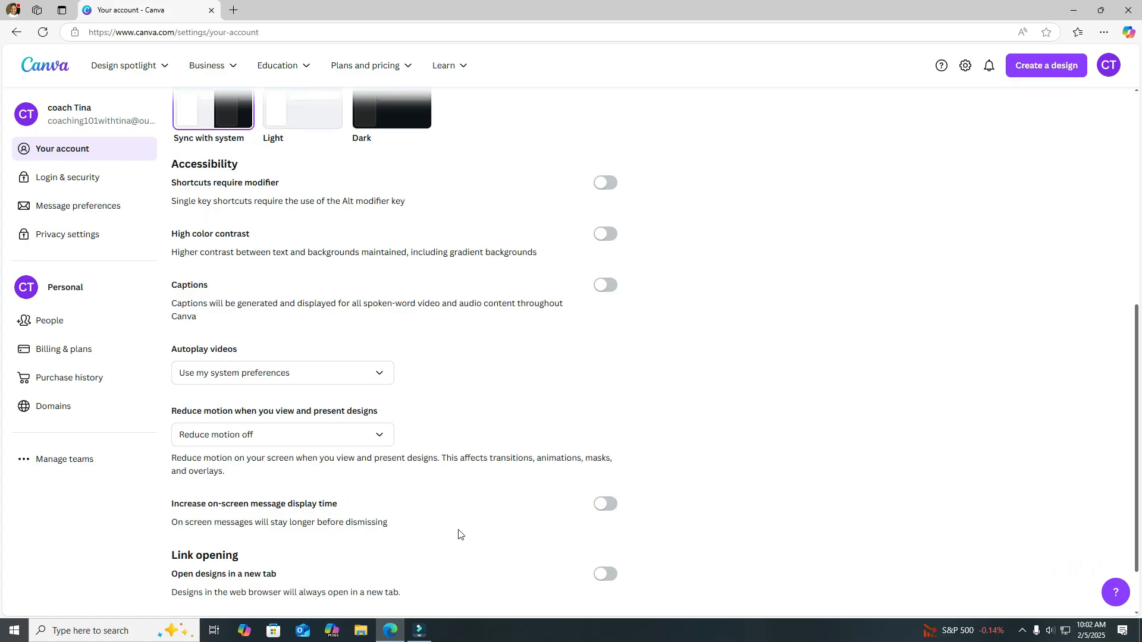
pyautogui.scroll(-1, 458, 534)
pyautogui.scroll(2, 484, 216)
pyautogui.scroll(-2, 484, 230)
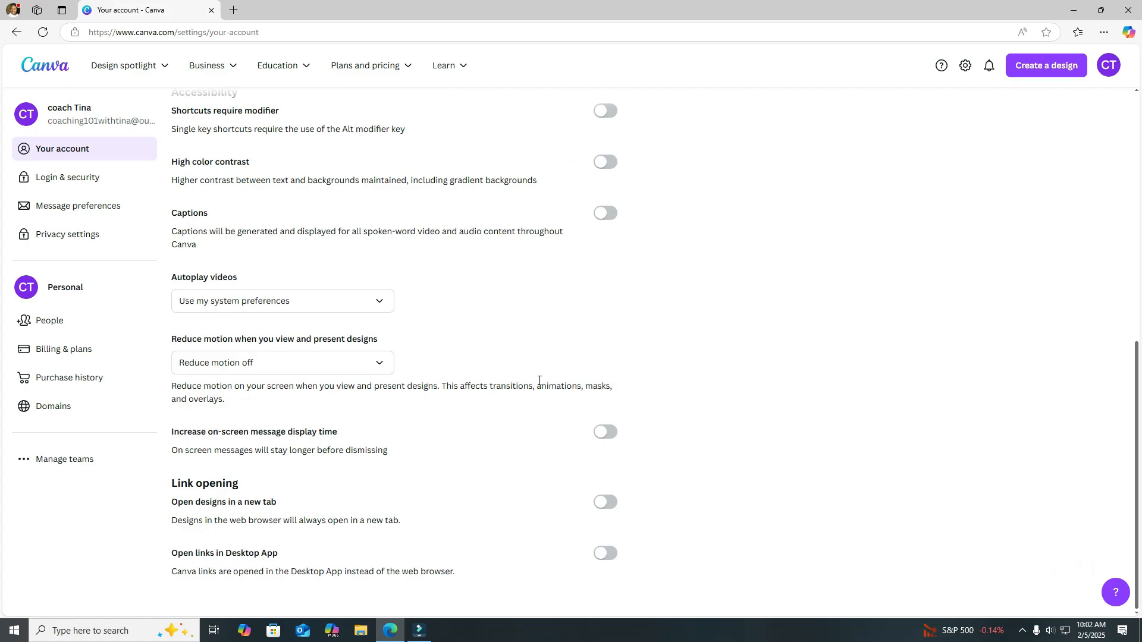
pyautogui.scroll(7, 538, 386)
pyautogui.click(11, 33)
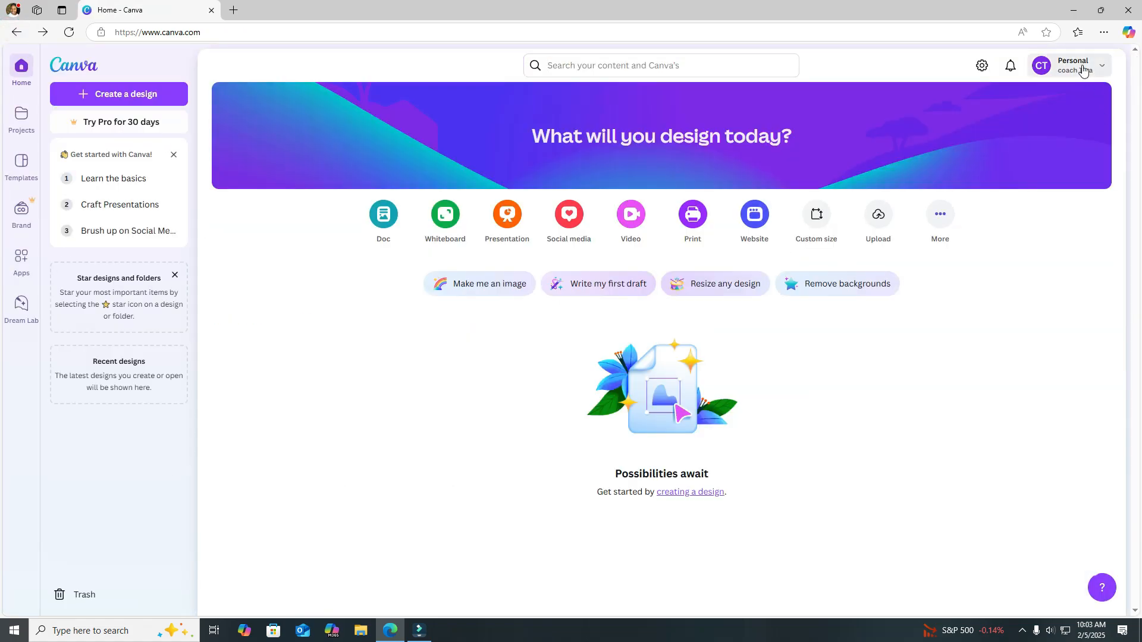
pyautogui.click(1083, 70)
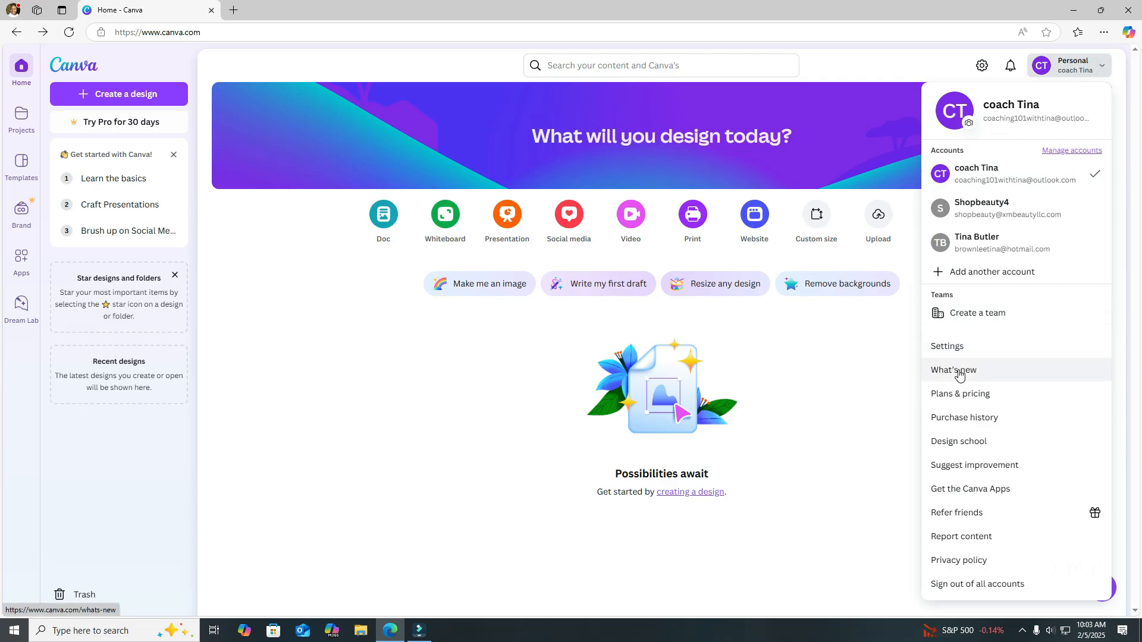
pyautogui.click(943, 395)
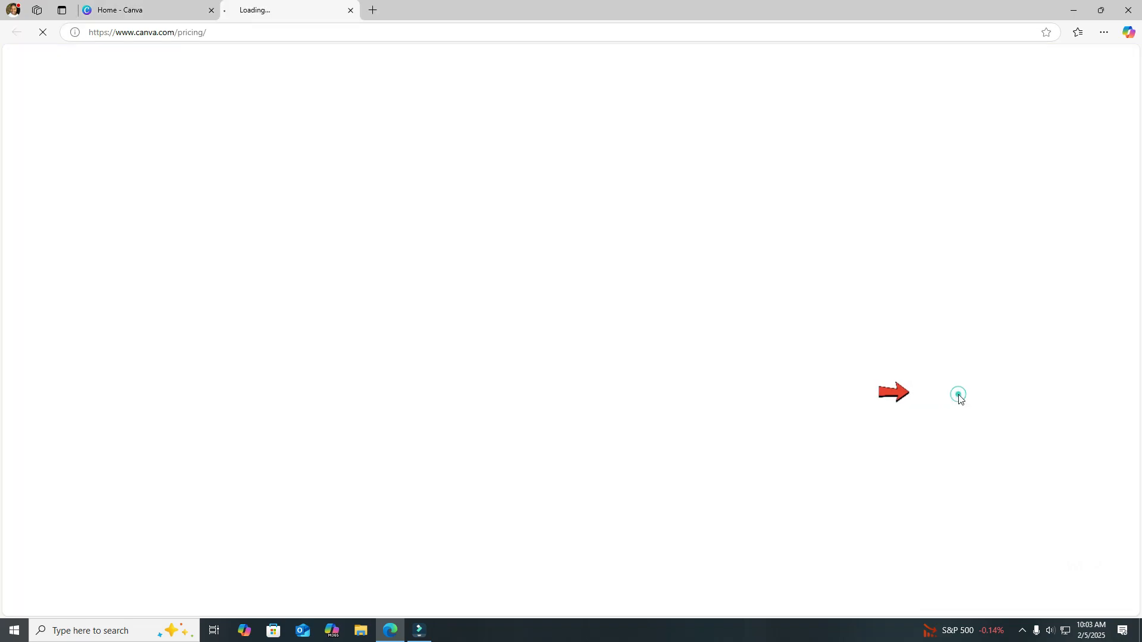
pyautogui.scroll(-2, 390, 280)
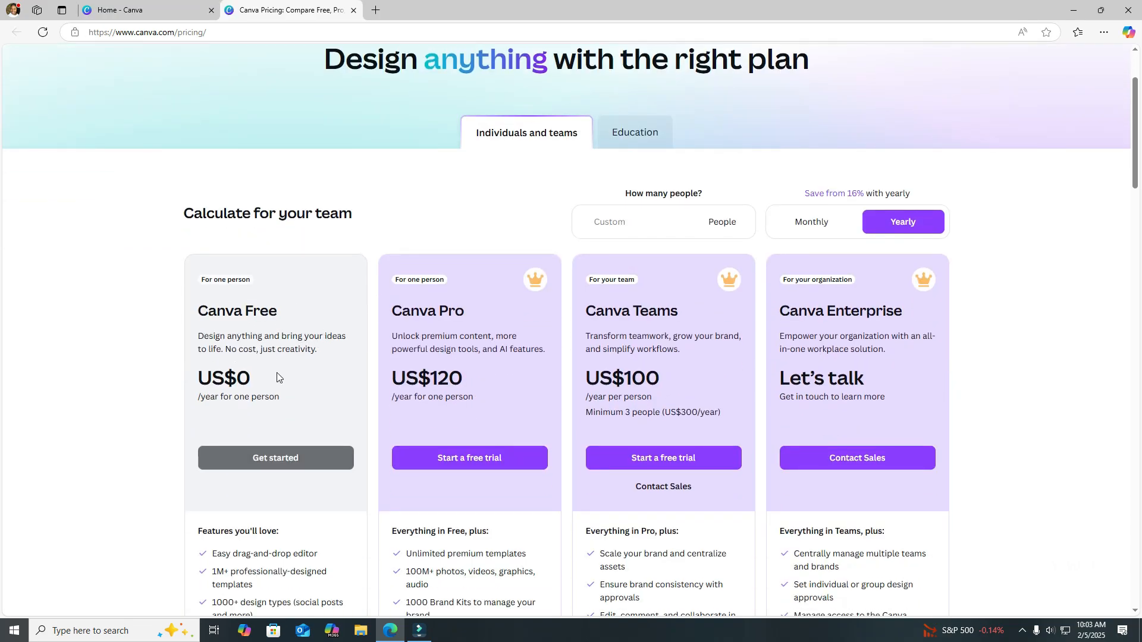
pyautogui.scroll(-2, 279, 375)
pyautogui.scroll(3, 291, 348)
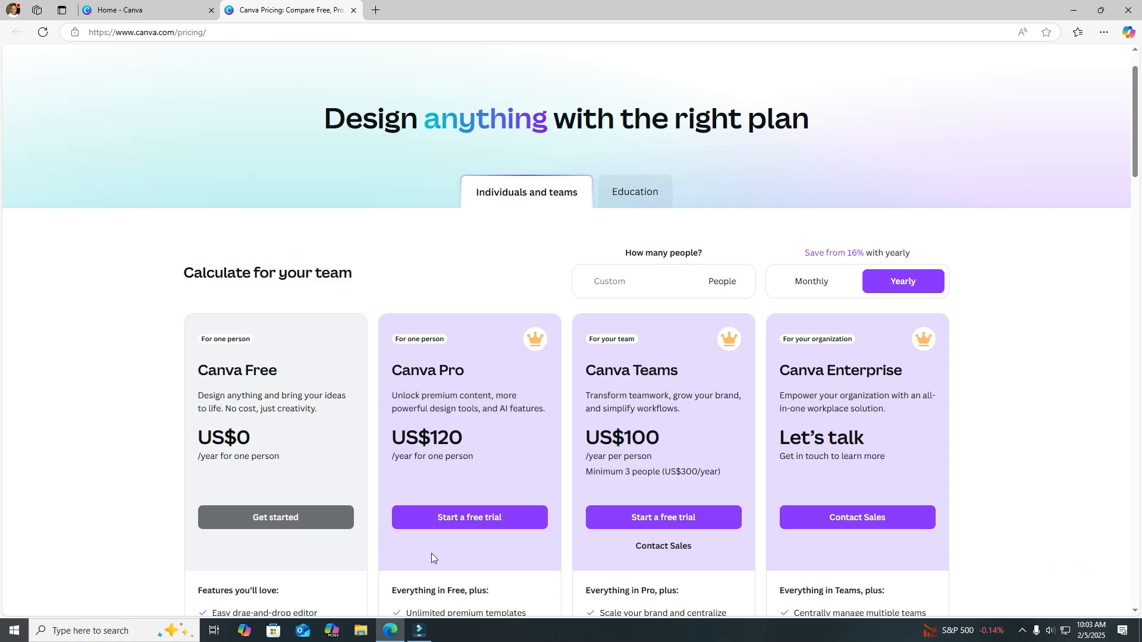
pyautogui.scroll(-6, 452, 456)
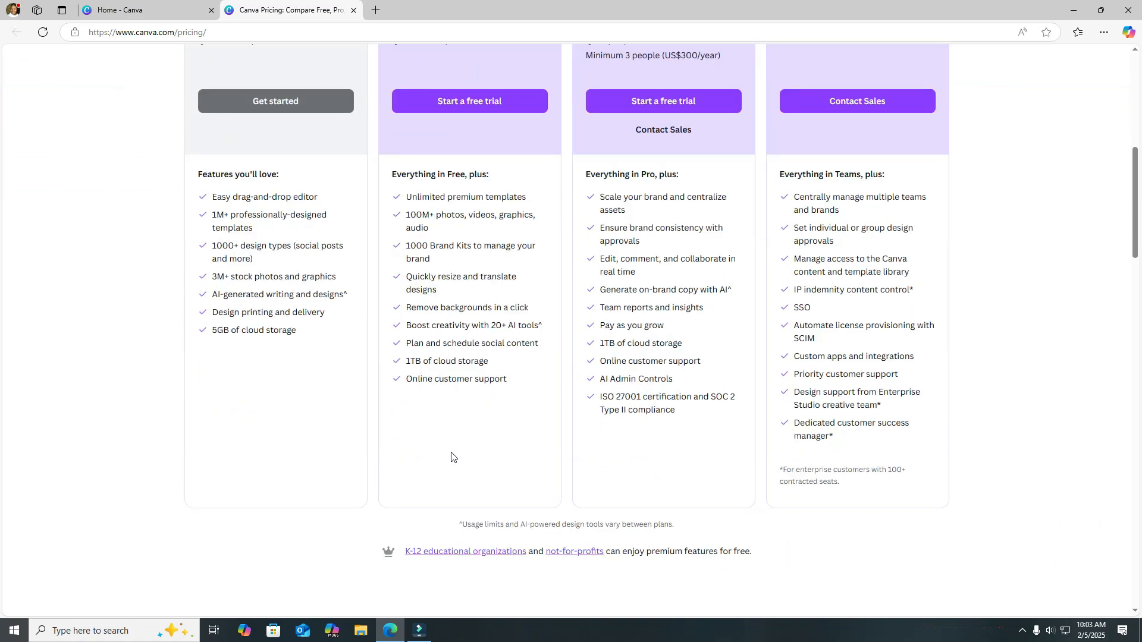
pyautogui.scroll(6, 452, 455)
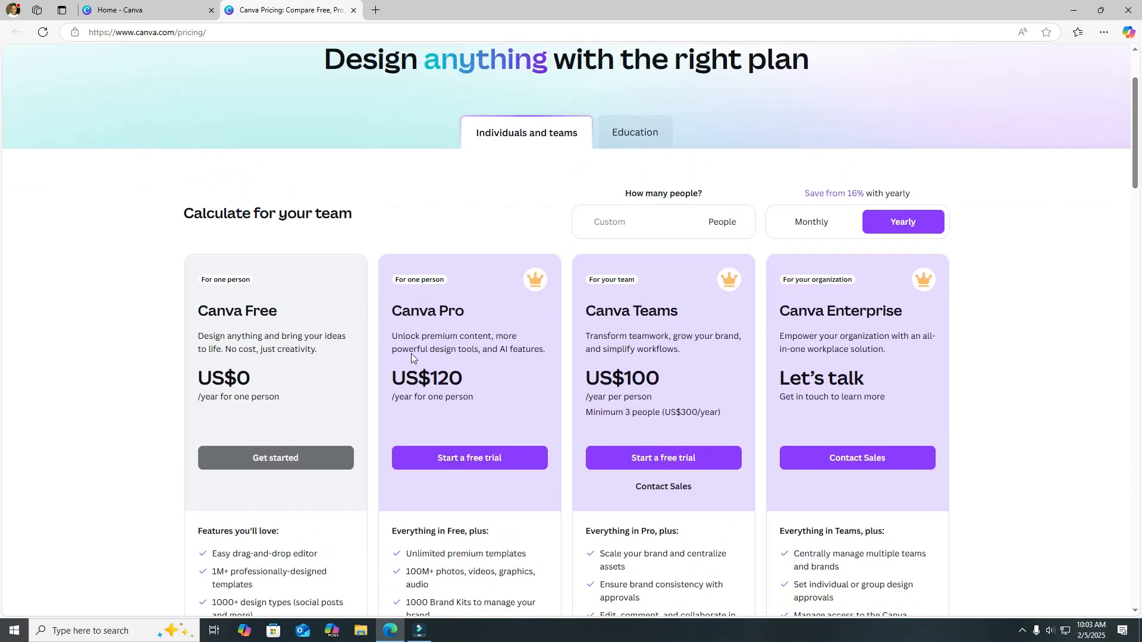
pyautogui.scroll(2, 443, 396)
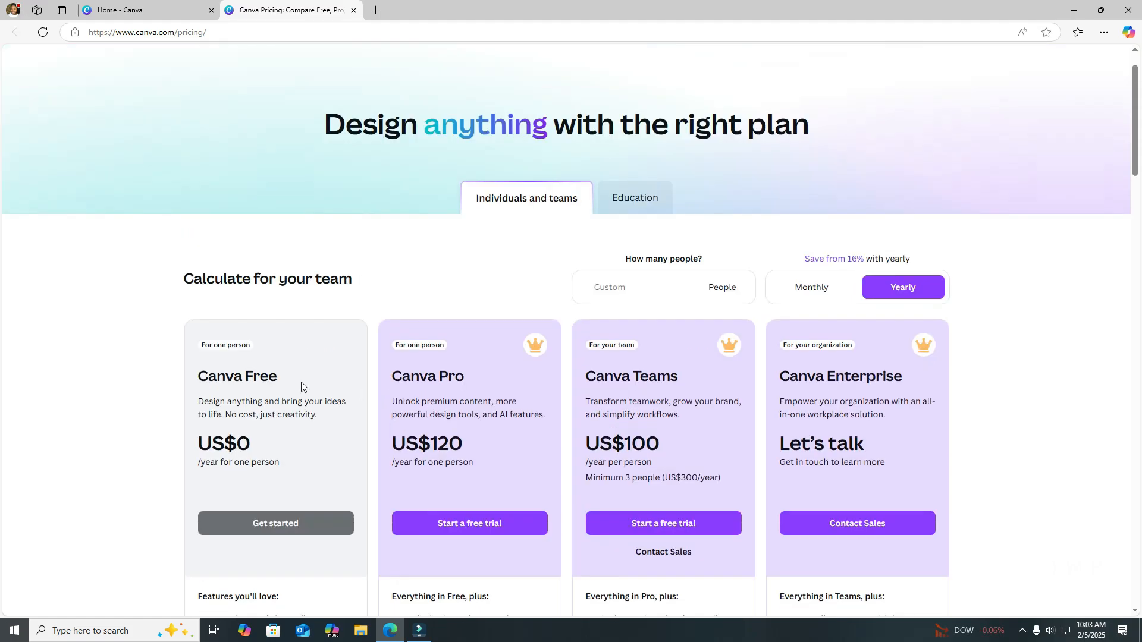
pyautogui.click(618, 254)
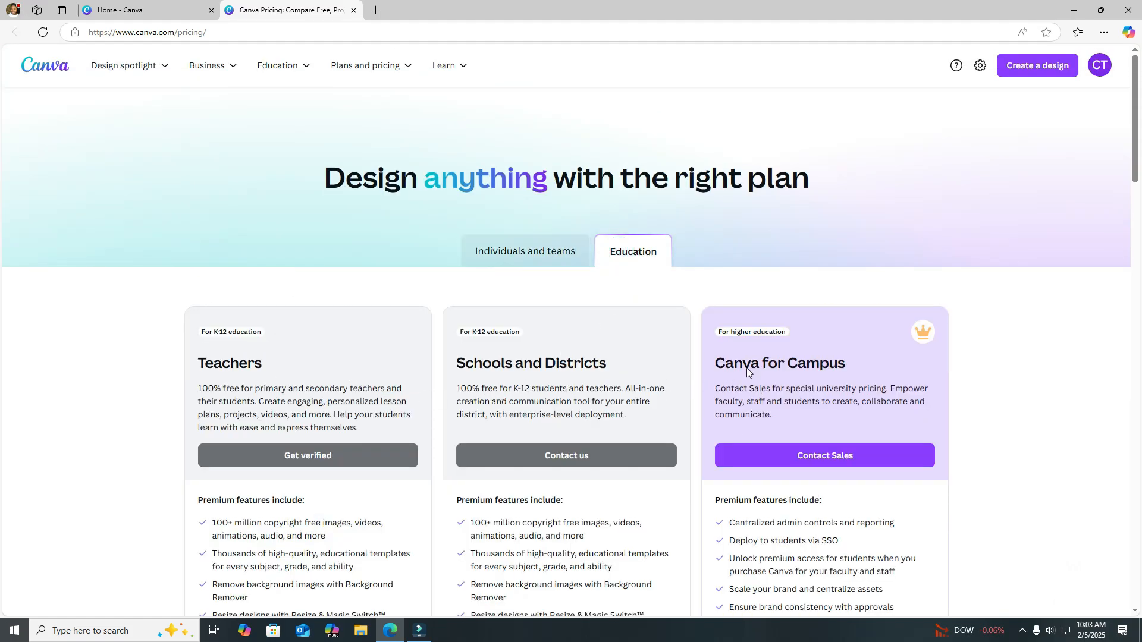
pyautogui.scroll(-4, 702, 522)
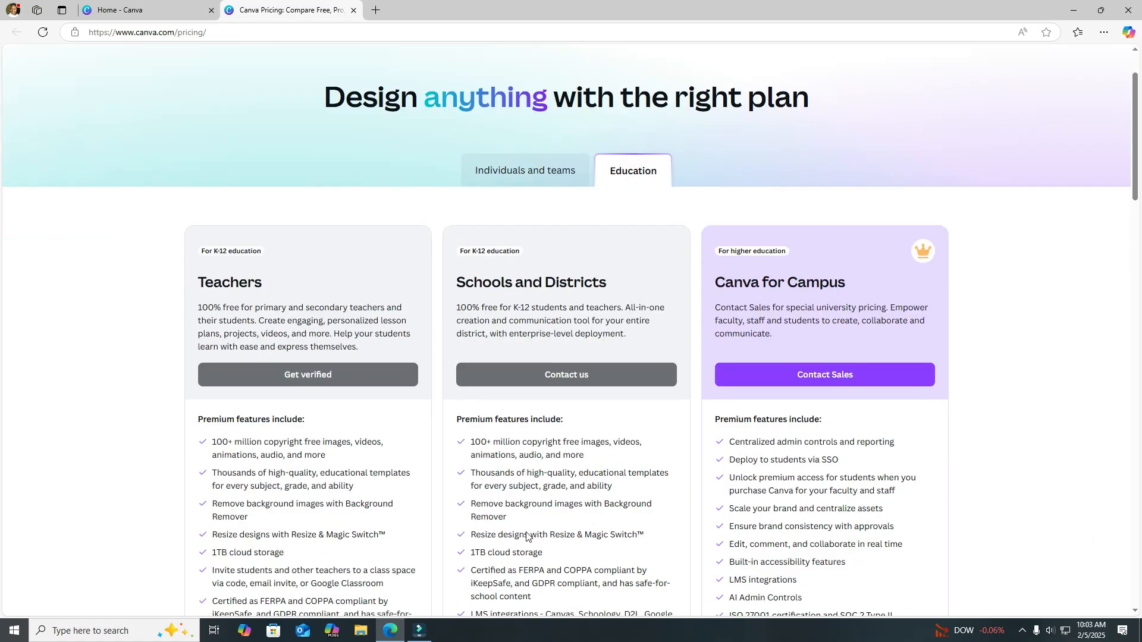
pyautogui.scroll(4, 751, 419)
pyautogui.click(571, 251)
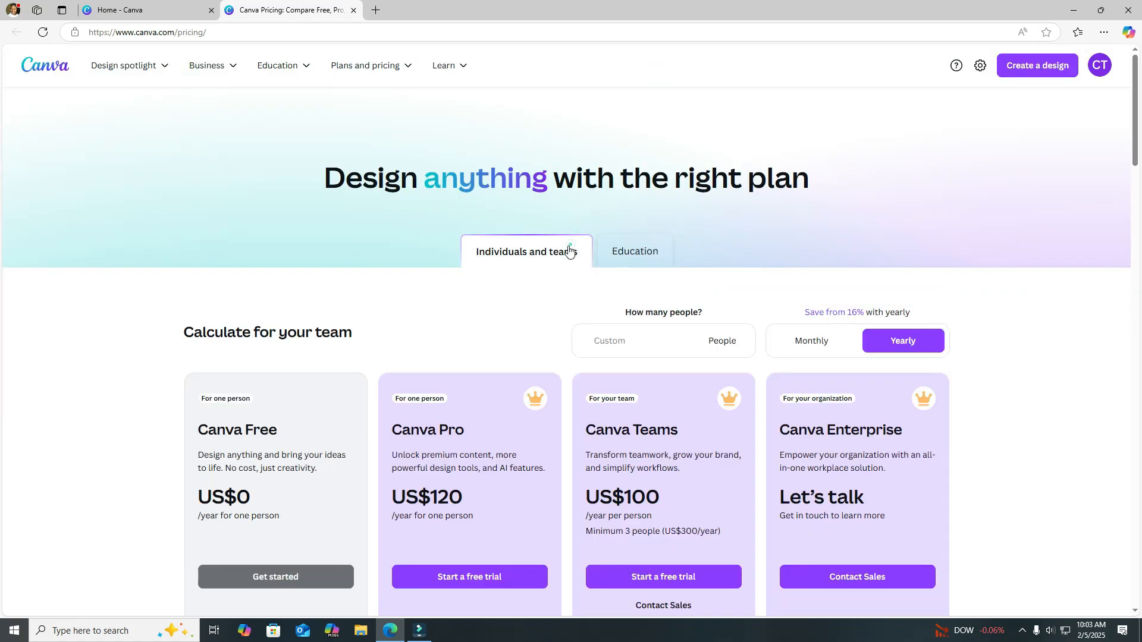
pyautogui.scroll(-1, 595, 214)
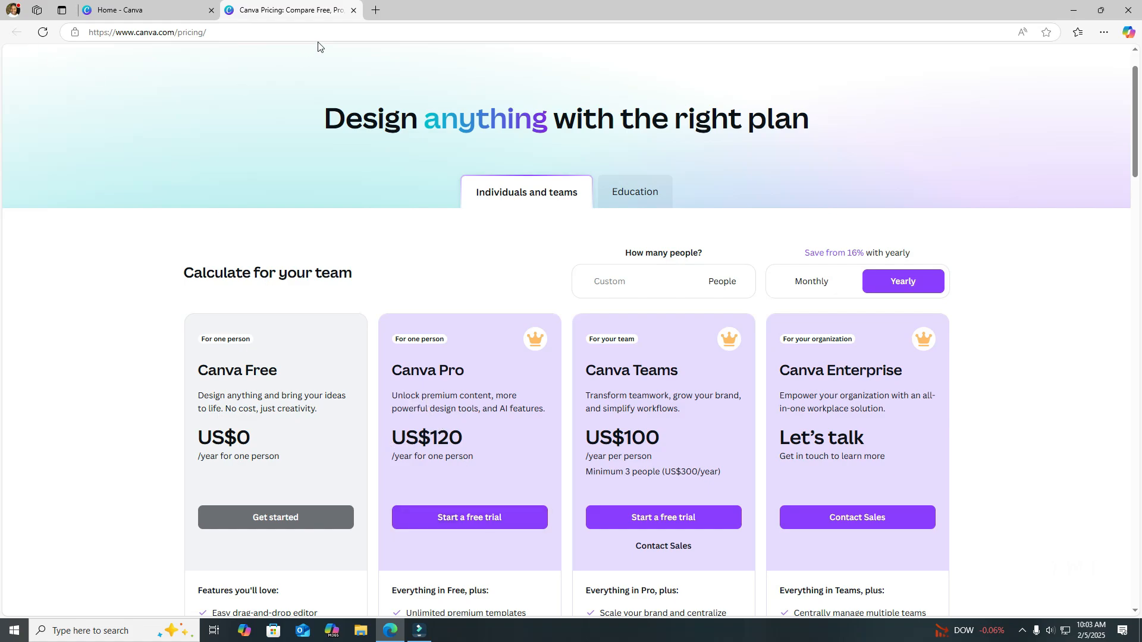
pyautogui.click(351, 10)
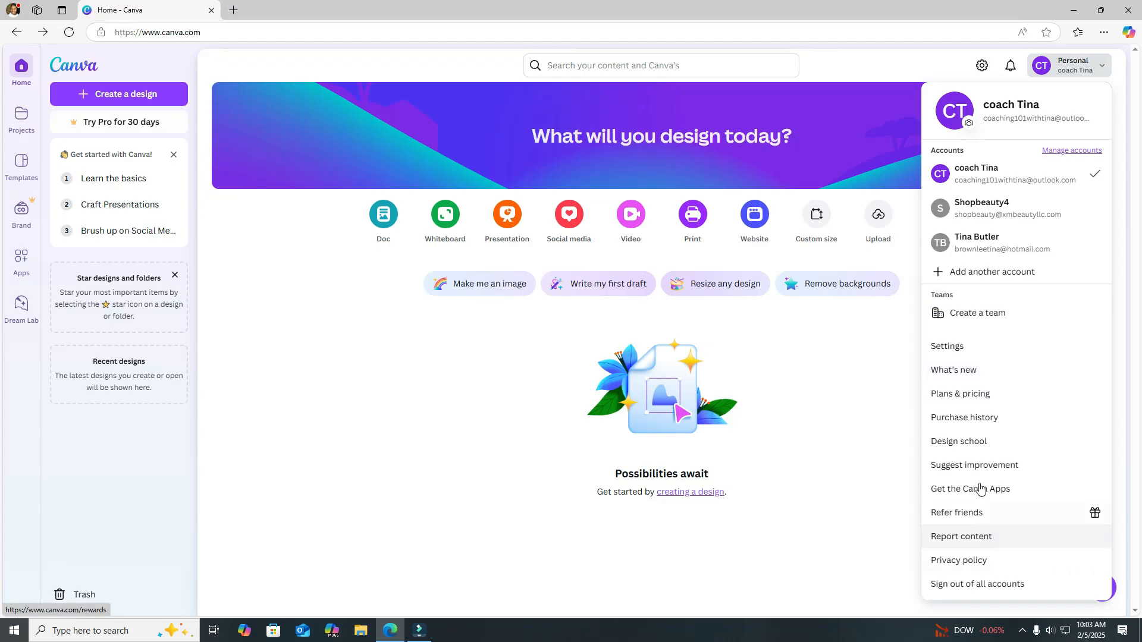
pyautogui.click(962, 419)
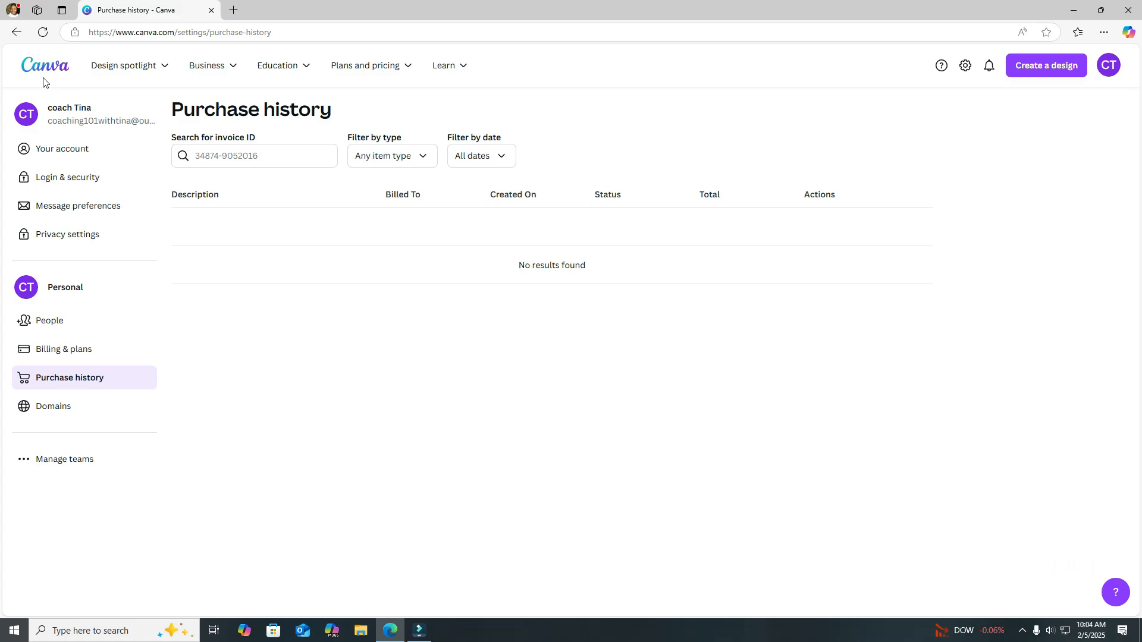
pyautogui.click(16, 32)
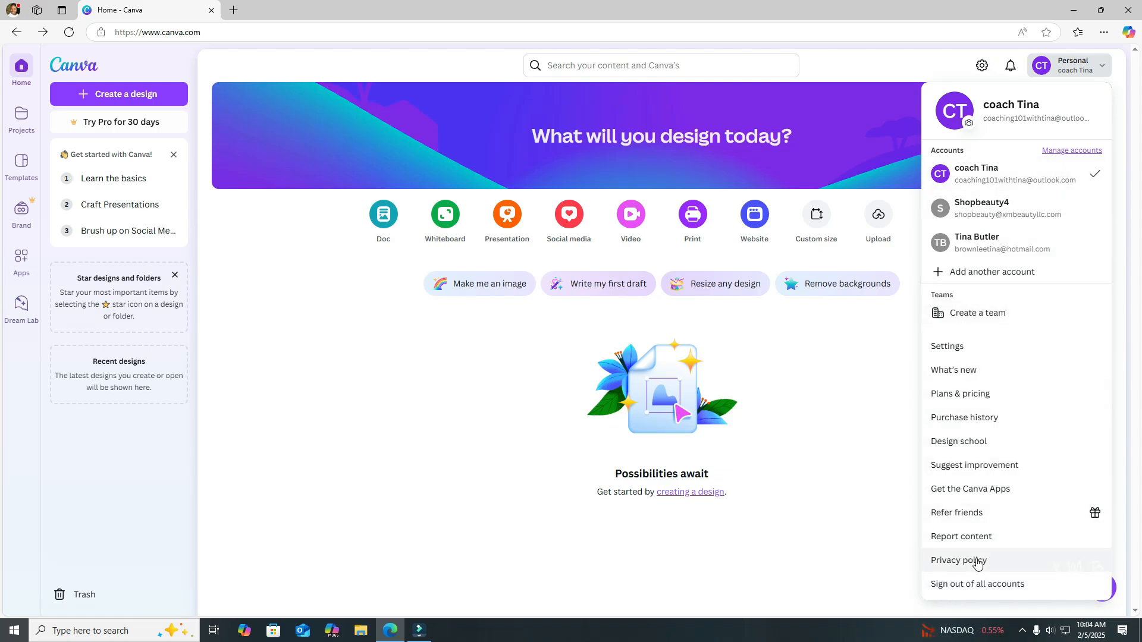
# Step: Close the account menu and briefly check the Notifications panel
pyautogui.click(900, 123)
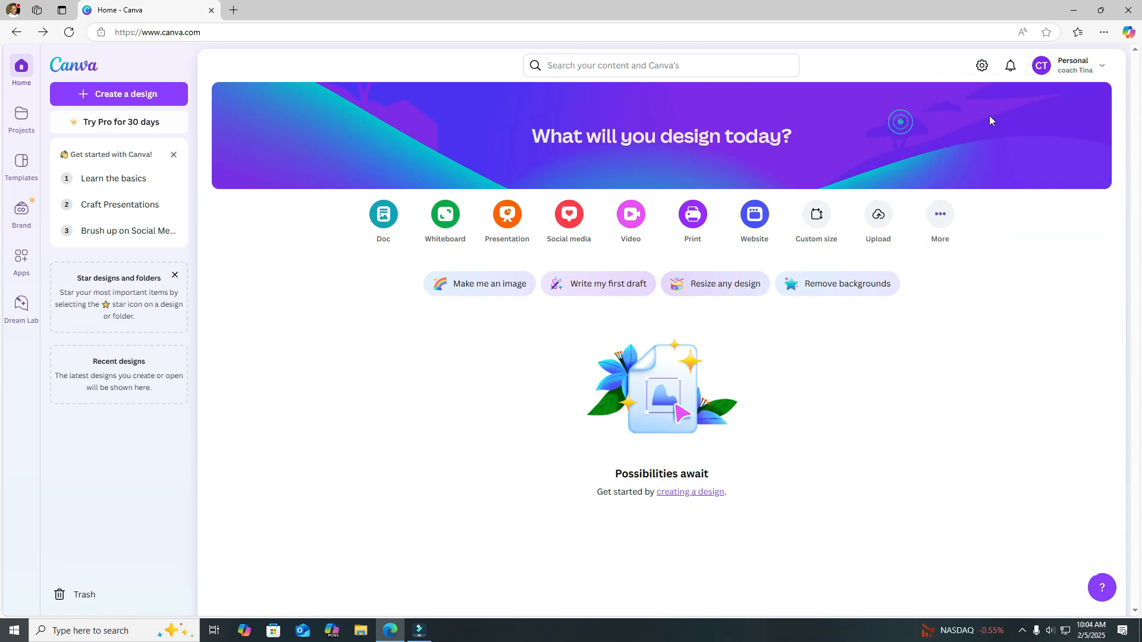
pyautogui.click(1011, 70)
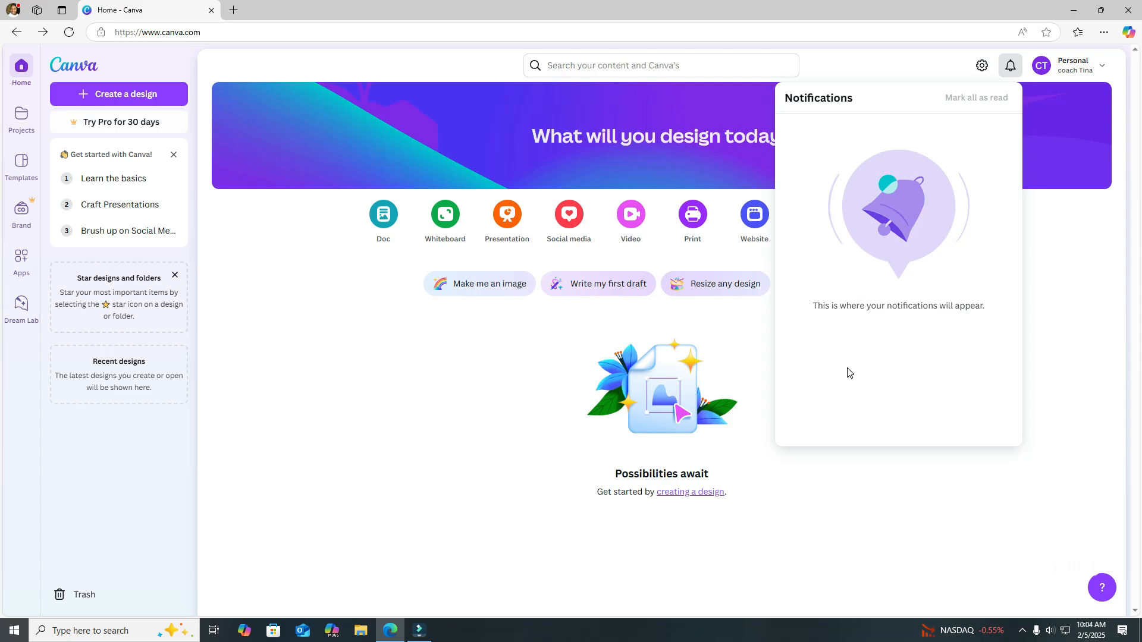
pyautogui.click(1056, 249)
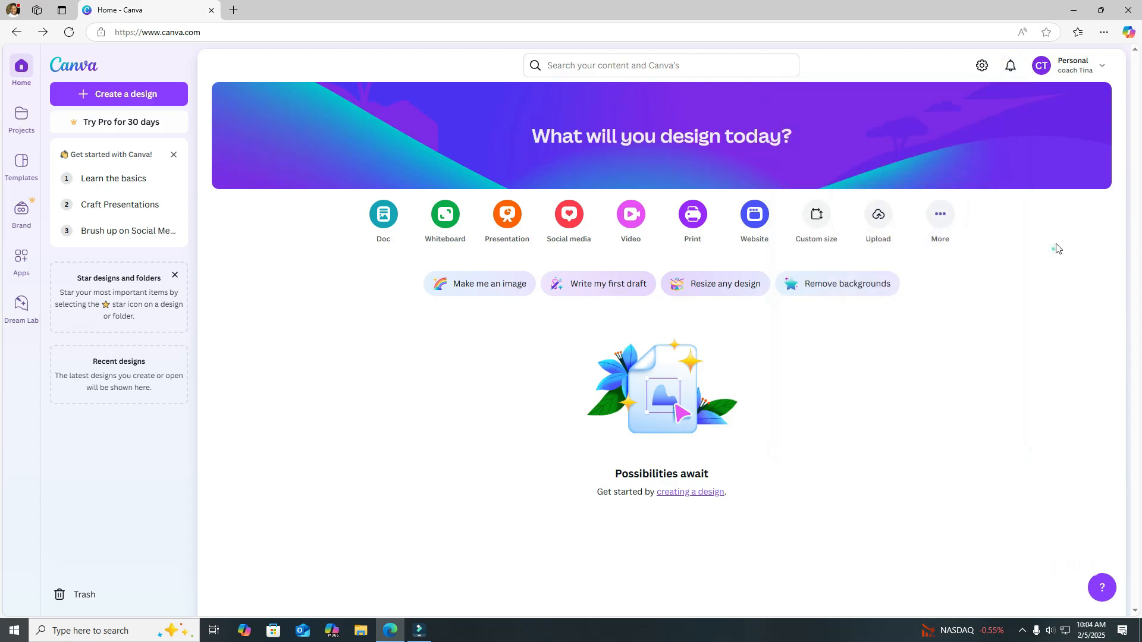
# Step: Open Settings from the gear, then return to the home page with Alt+Left
pyautogui.click(981, 68)
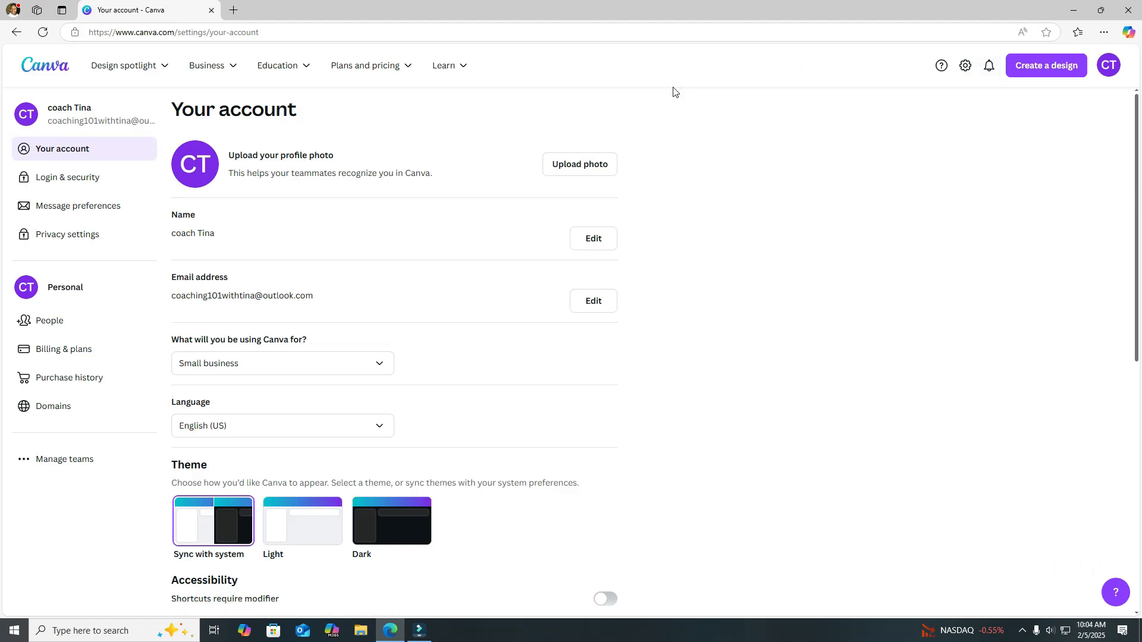
pyautogui.scroll(-8, 465, 175)
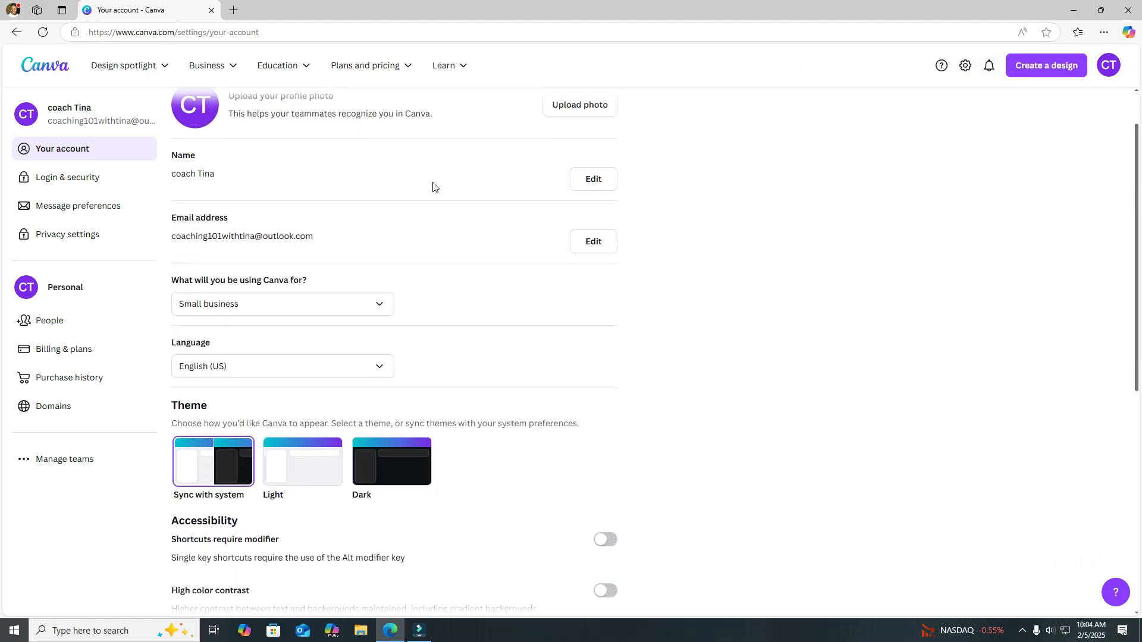
pyautogui.hotkey('alt', 'Left')
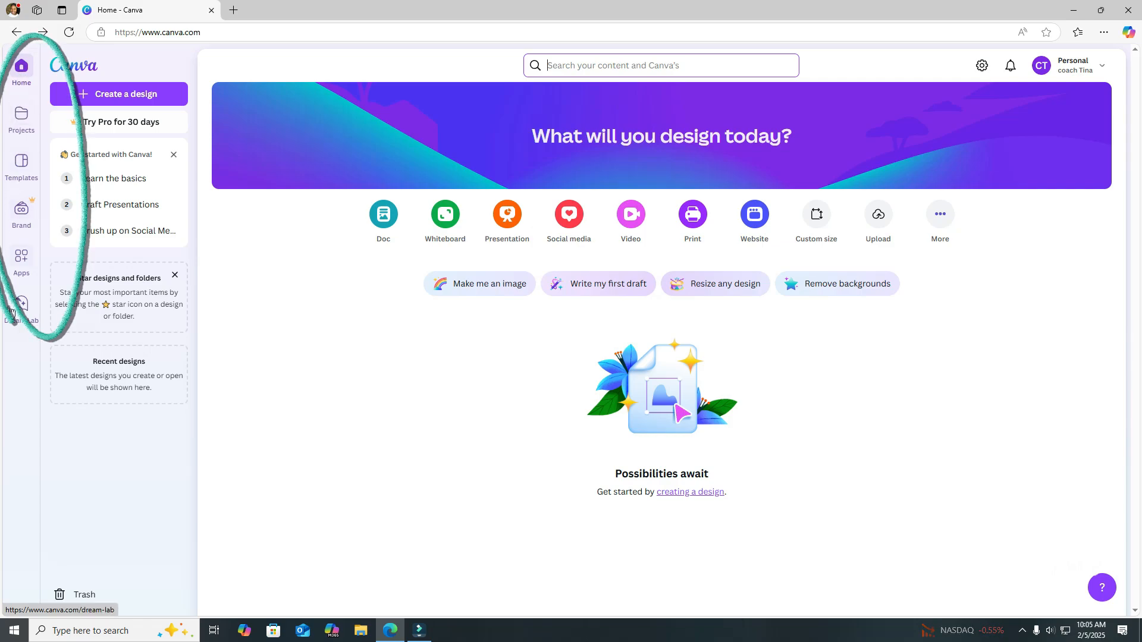
# Step: Go to Home, then view the empty Projects page from the left sidebar
pyautogui.click(17, 74)
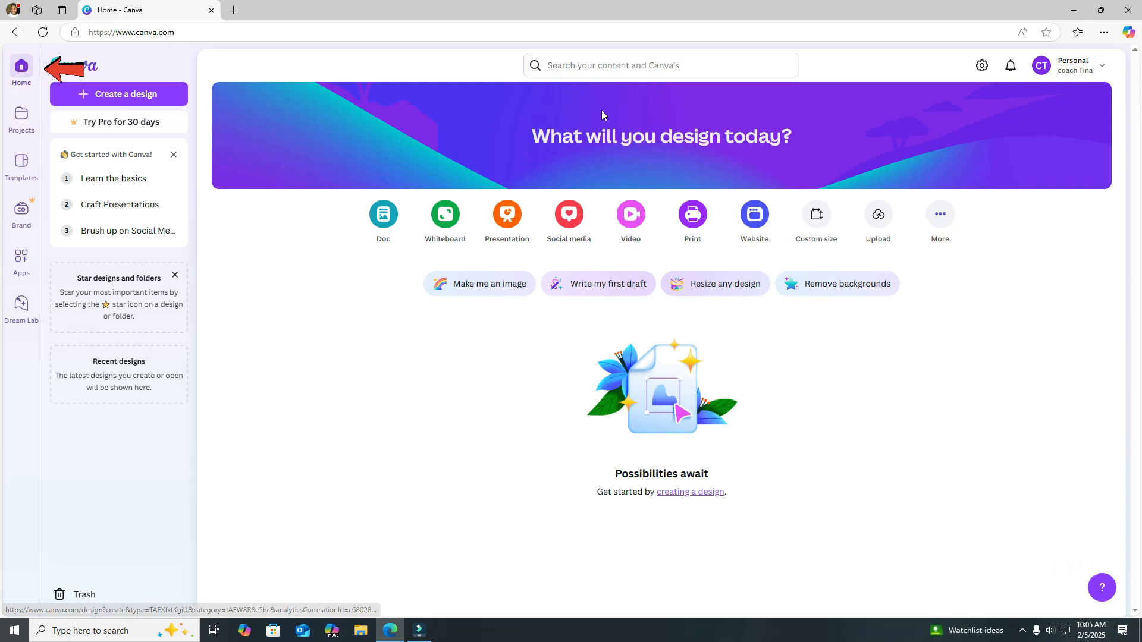
pyautogui.click(19, 123)
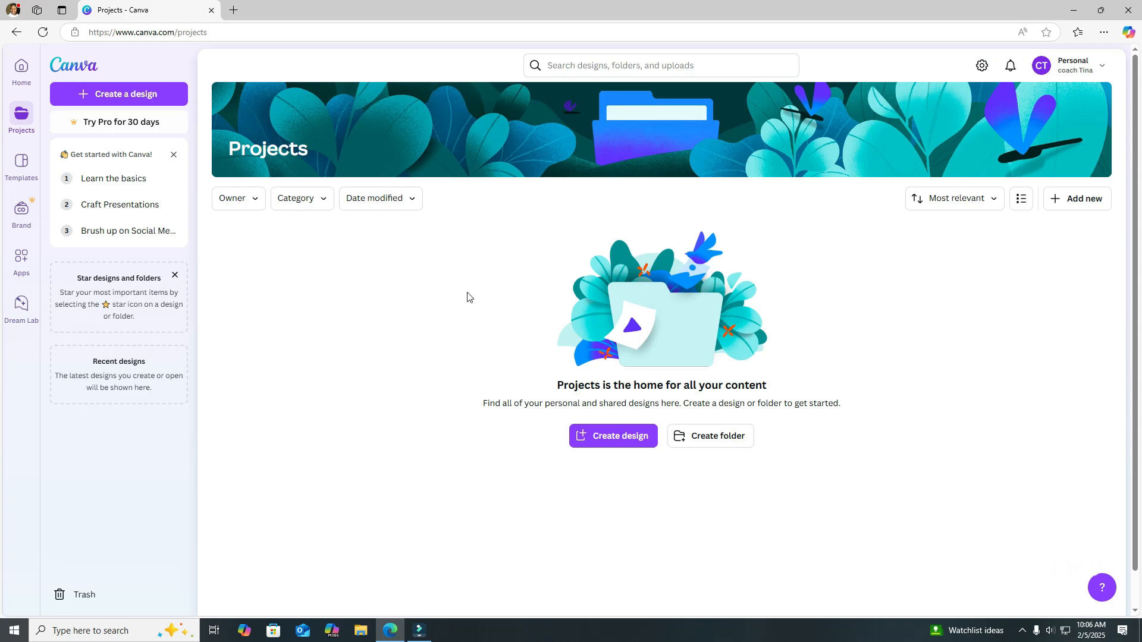
# Step: Open Templates and scroll through the Valentine's and Top Picks collections, then back up
pyautogui.click(16, 177)
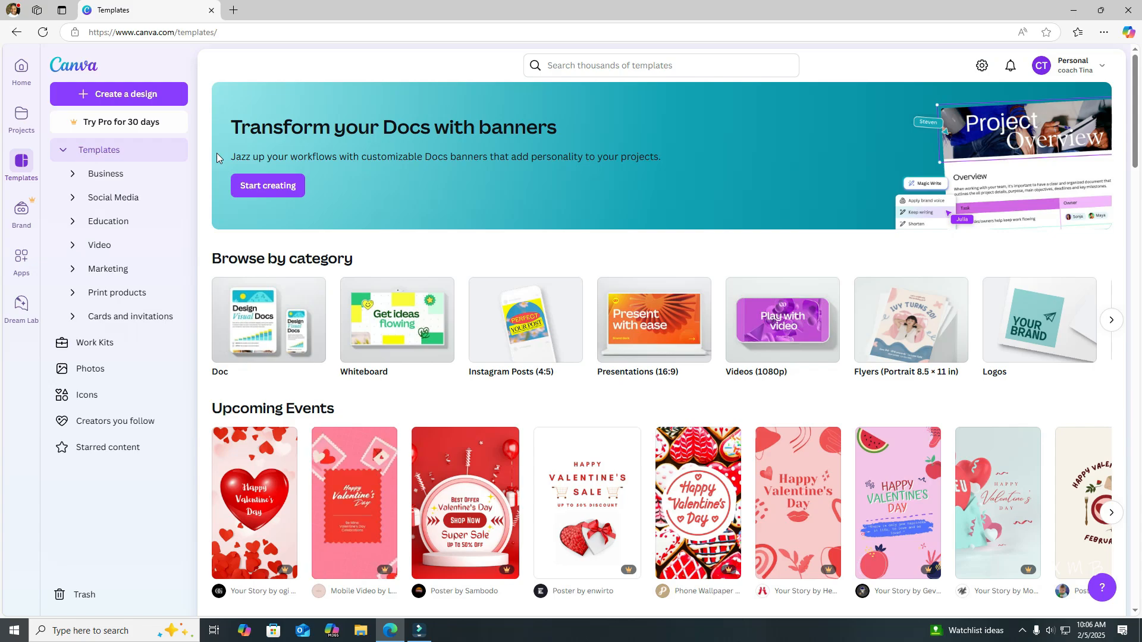
pyautogui.scroll(-10, 659, 257)
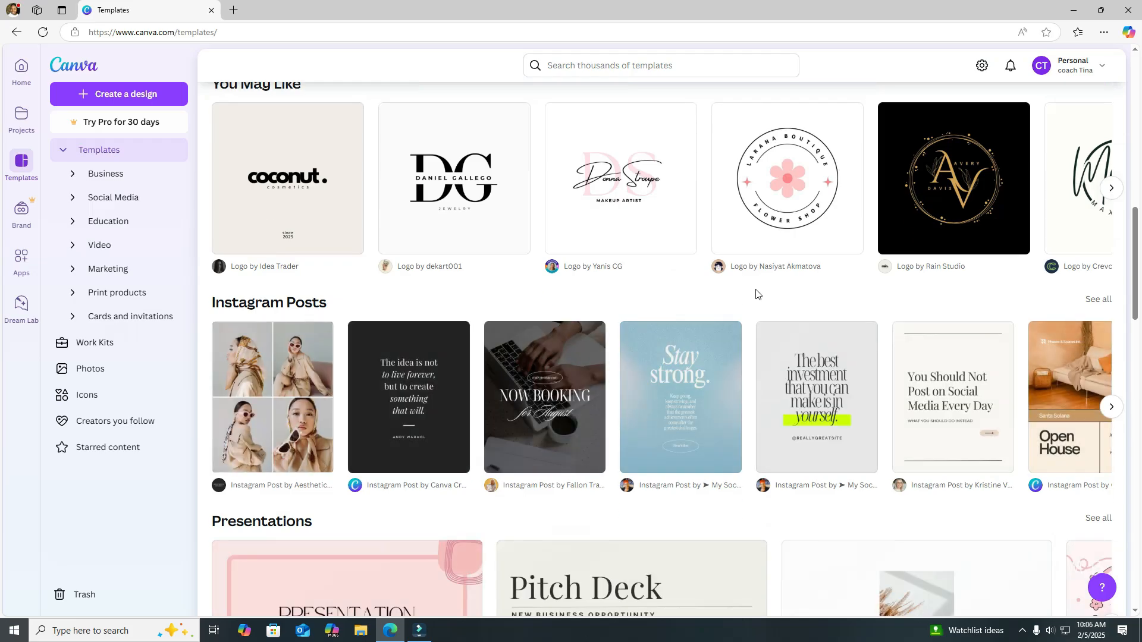
pyautogui.scroll(-15, 756, 294)
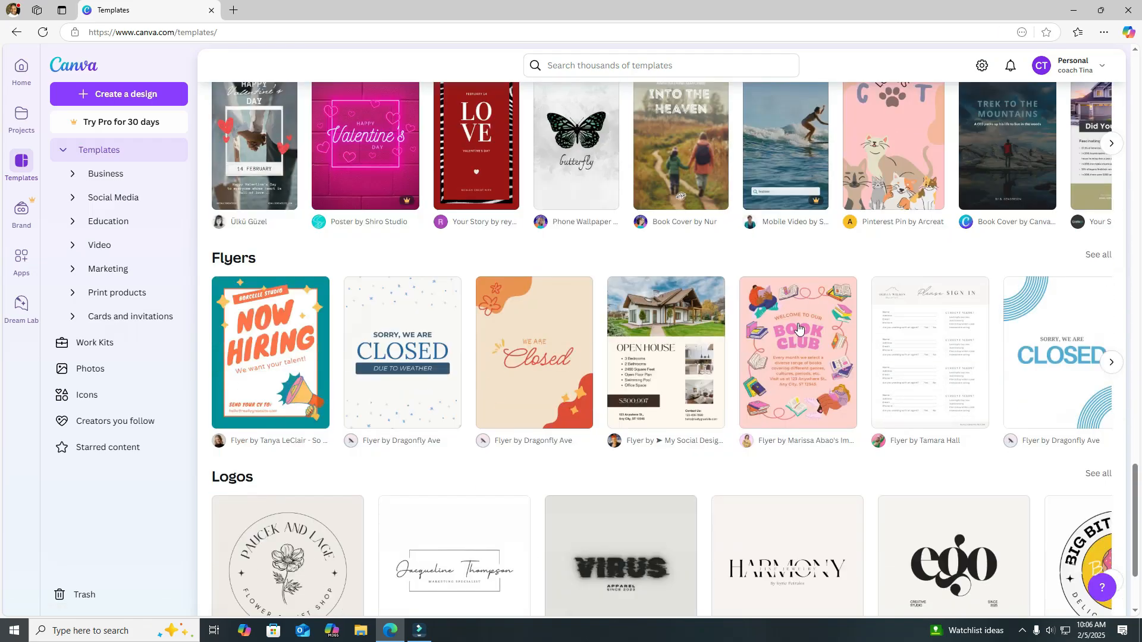
pyautogui.scroll(-14, 799, 329)
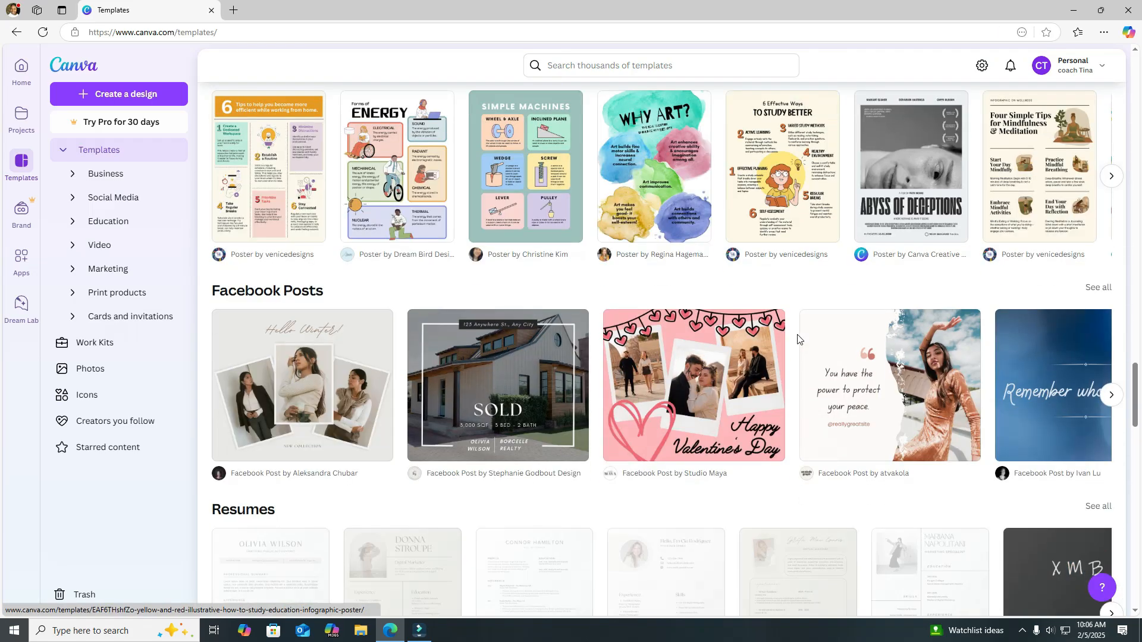
pyautogui.scroll(15, 814, 333)
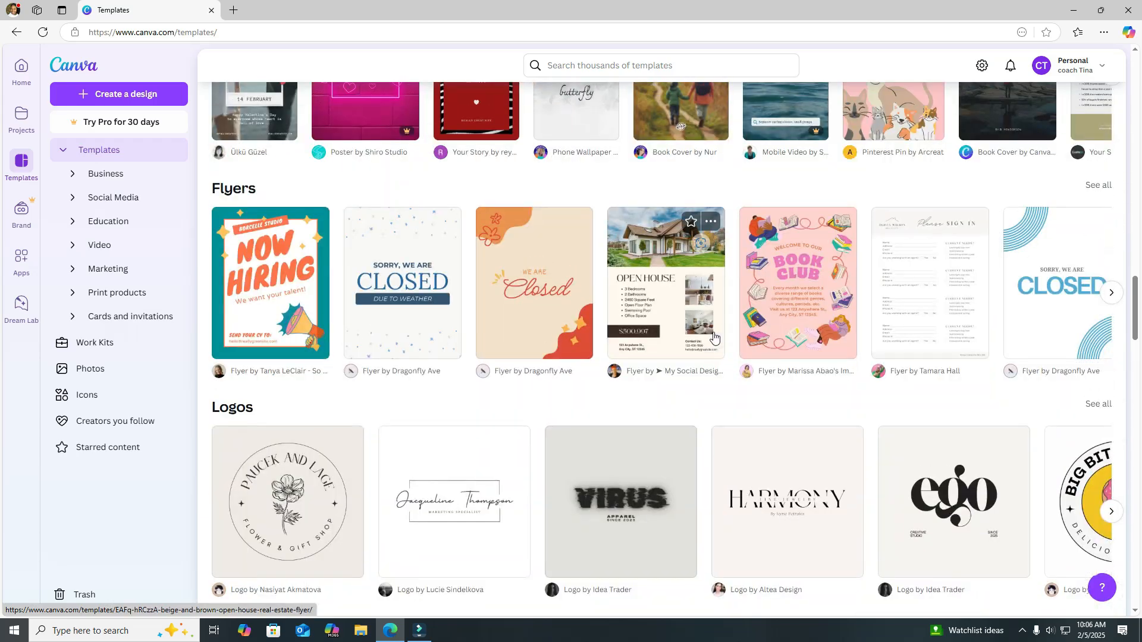
pyautogui.scroll(10, 713, 337)
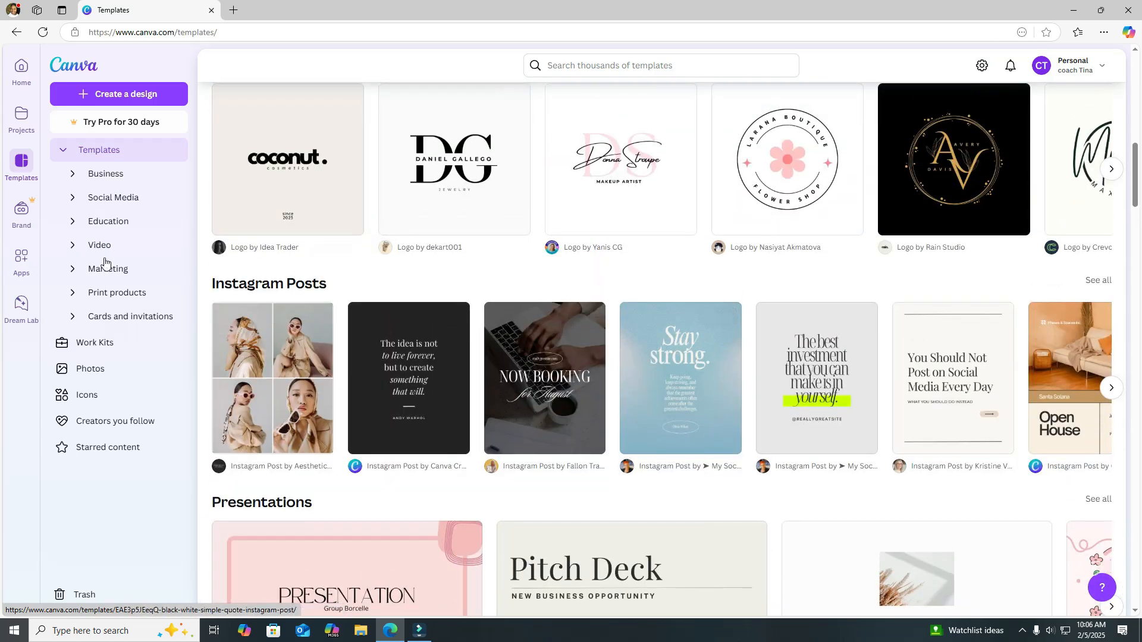
pyautogui.scroll(1, 578, 318)
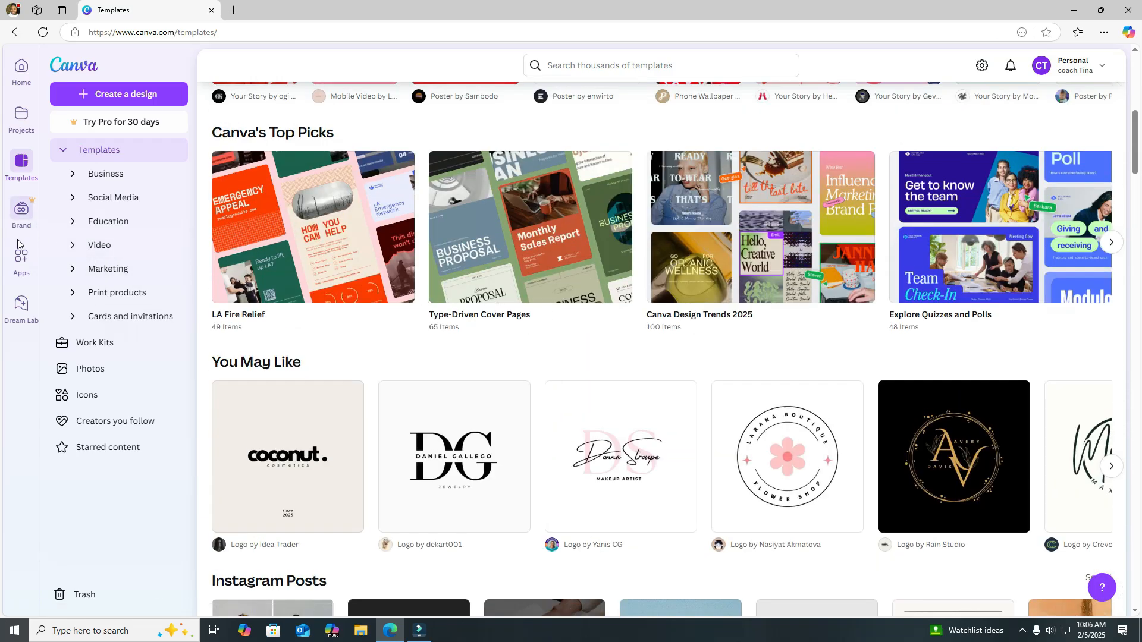
pyautogui.scroll(5, 18, 232)
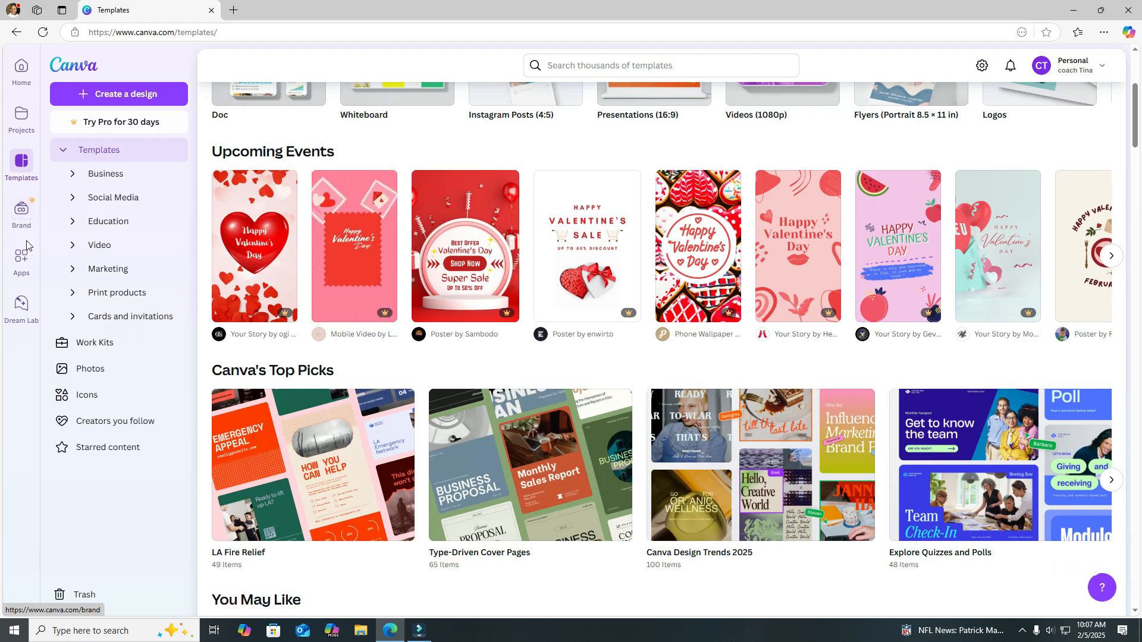
# Step: Browse the trending and team apps in the Apps directory, then switch to Dream Lab
pyautogui.click(27, 272)
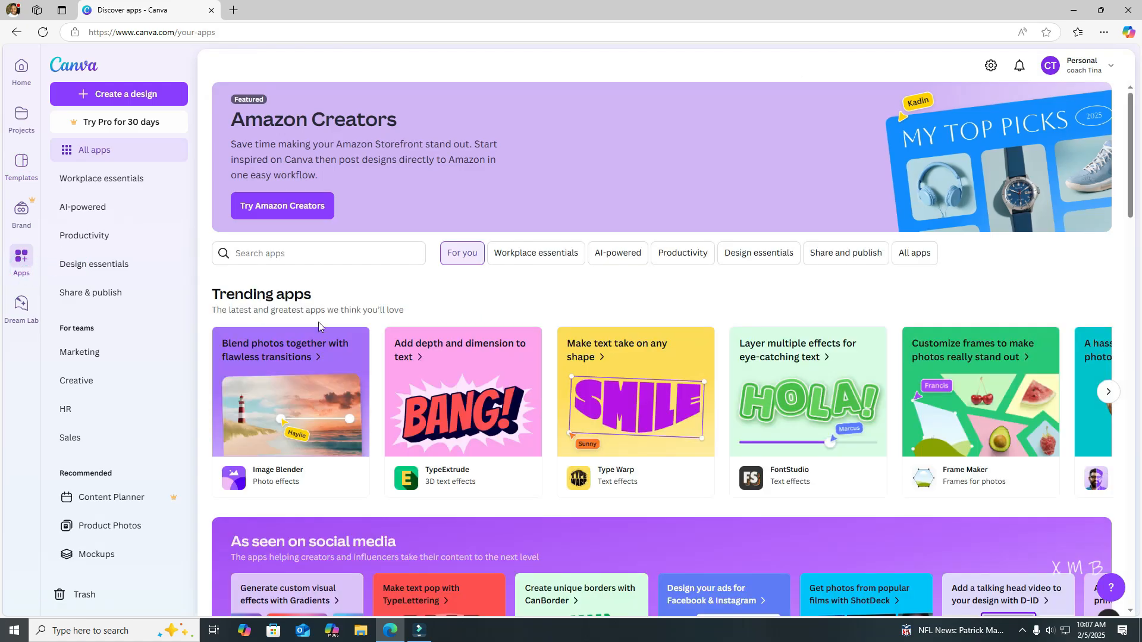
pyautogui.scroll(-12, 571, 349)
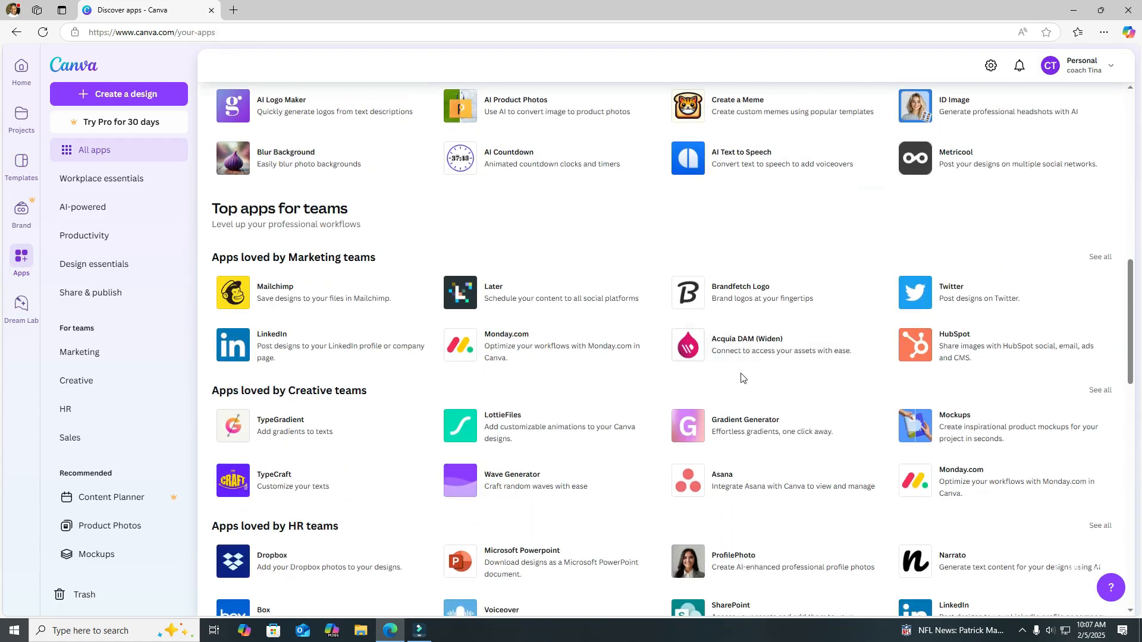
pyautogui.scroll(-14, 788, 398)
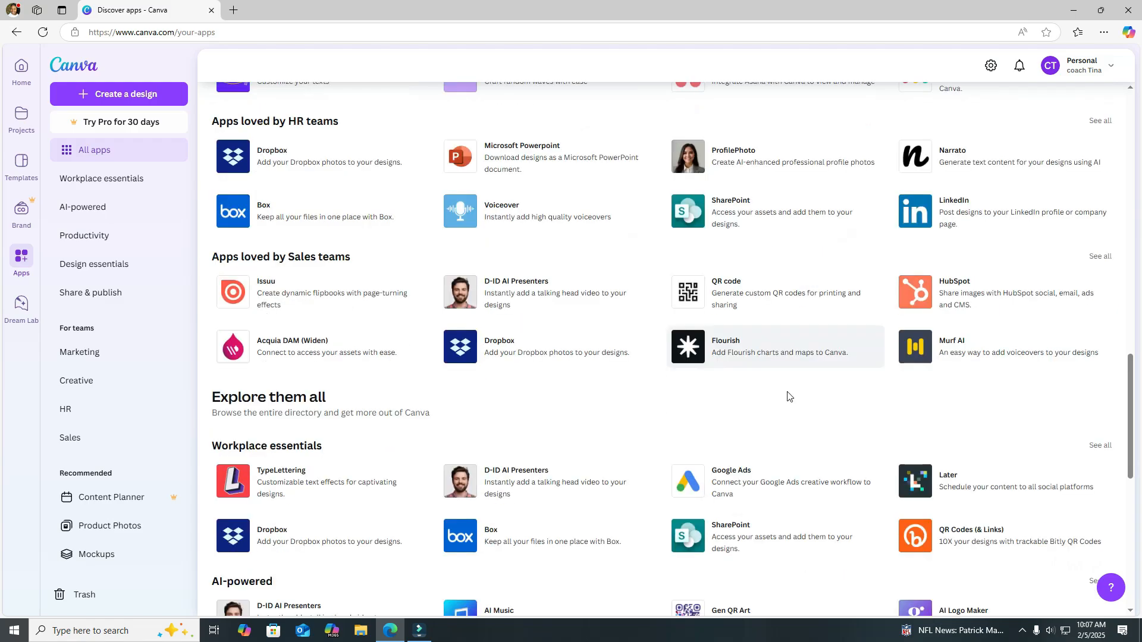
pyautogui.scroll(-2, 788, 403)
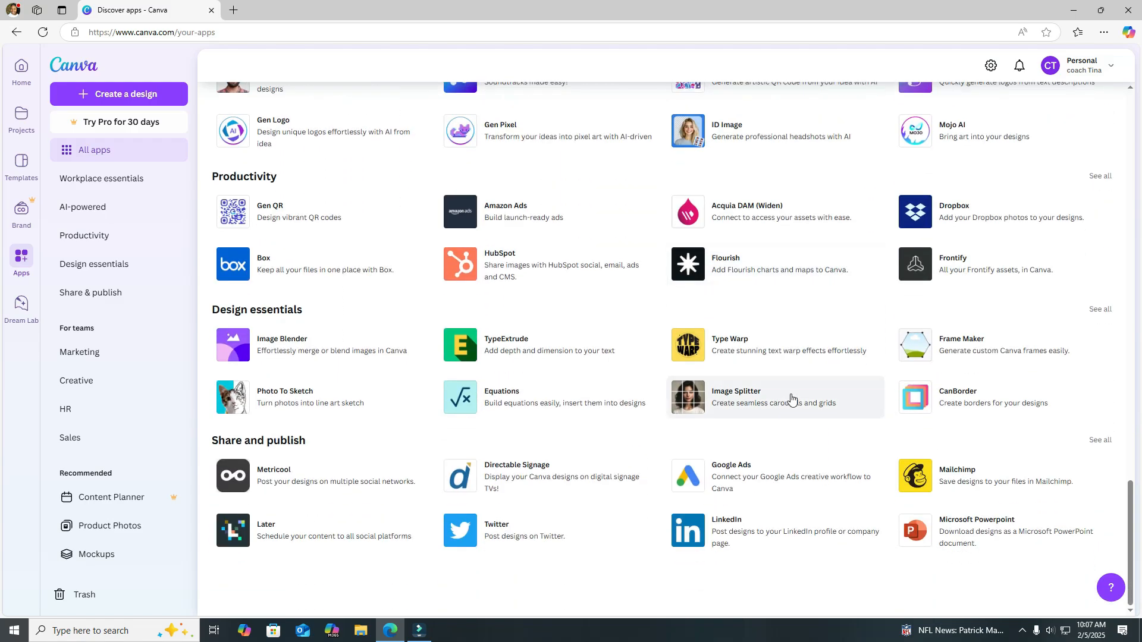
pyautogui.scroll(20, 553, 356)
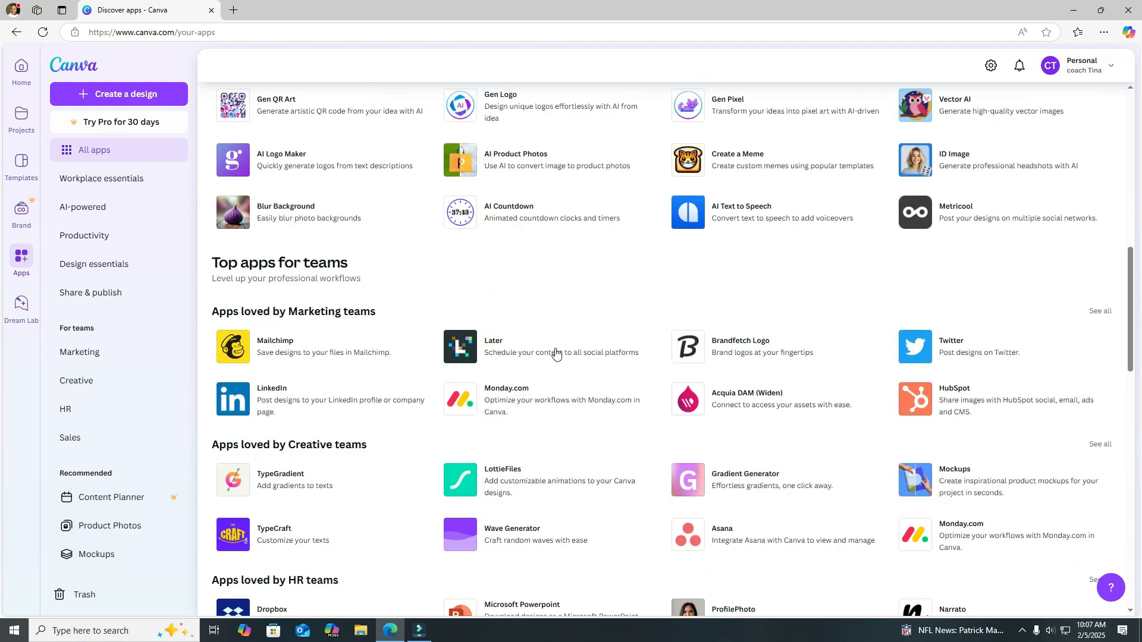
pyautogui.scroll(3, 395, 295)
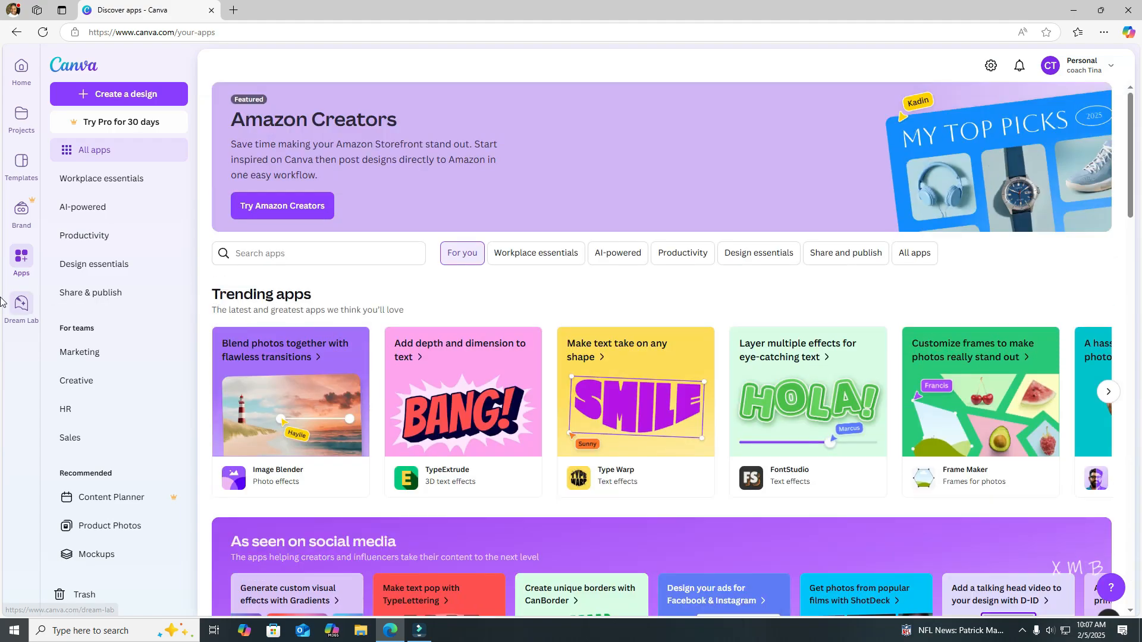
pyautogui.click(21, 320)
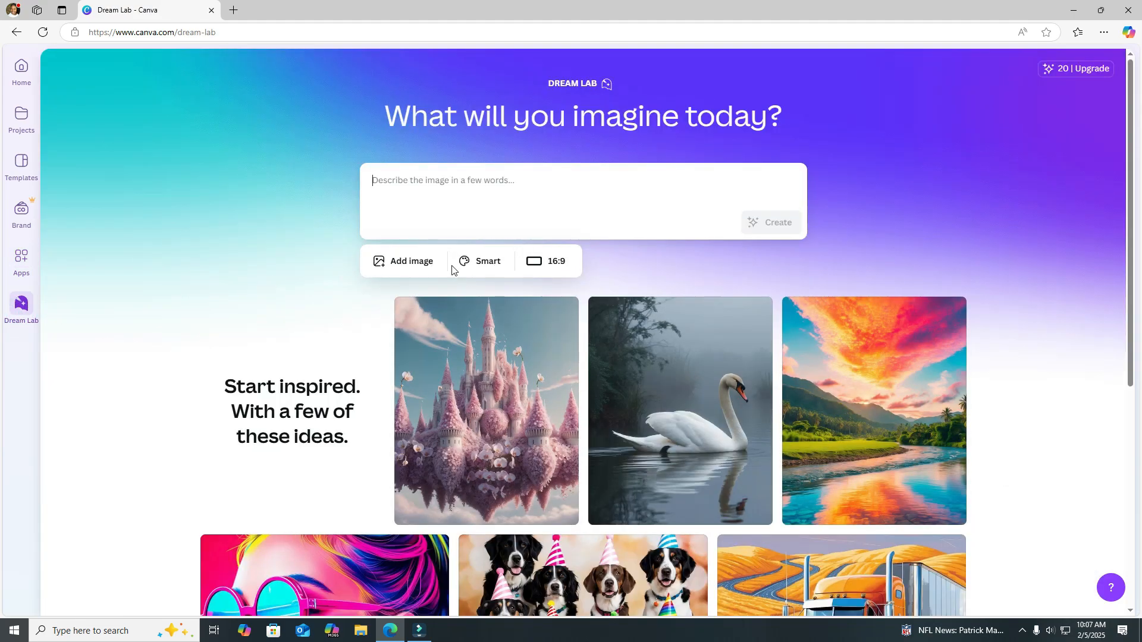
# Step: Scroll through the Dream Lab image gallery and back to the top
pyautogui.scroll(-5, 904, 299)
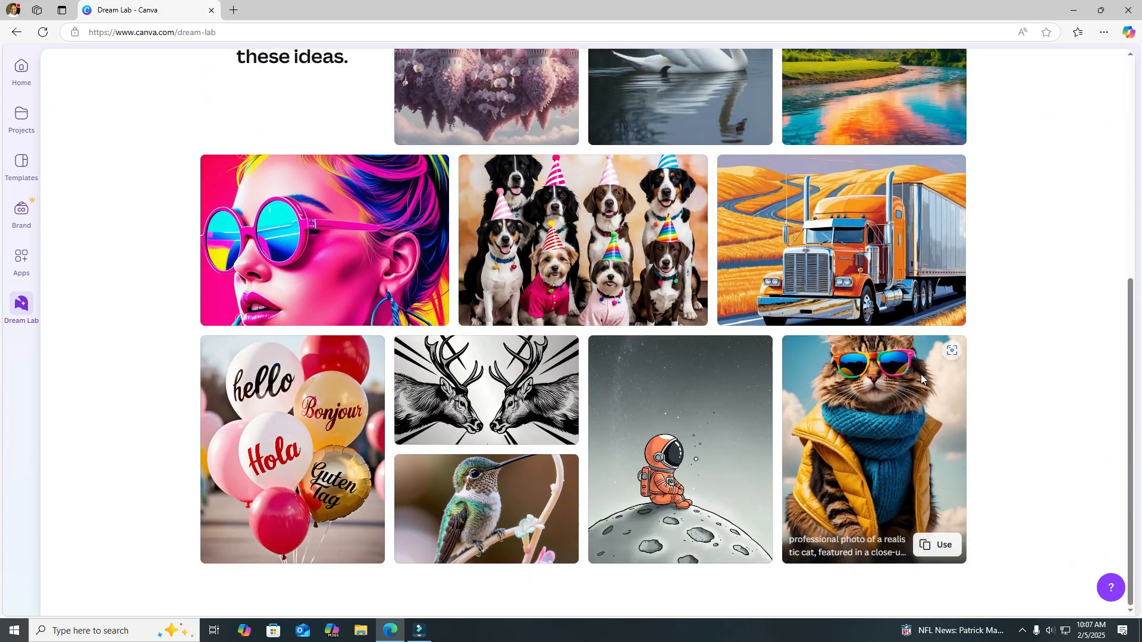
pyautogui.scroll(1, 976, 391)
pyautogui.scroll(5, 976, 391)
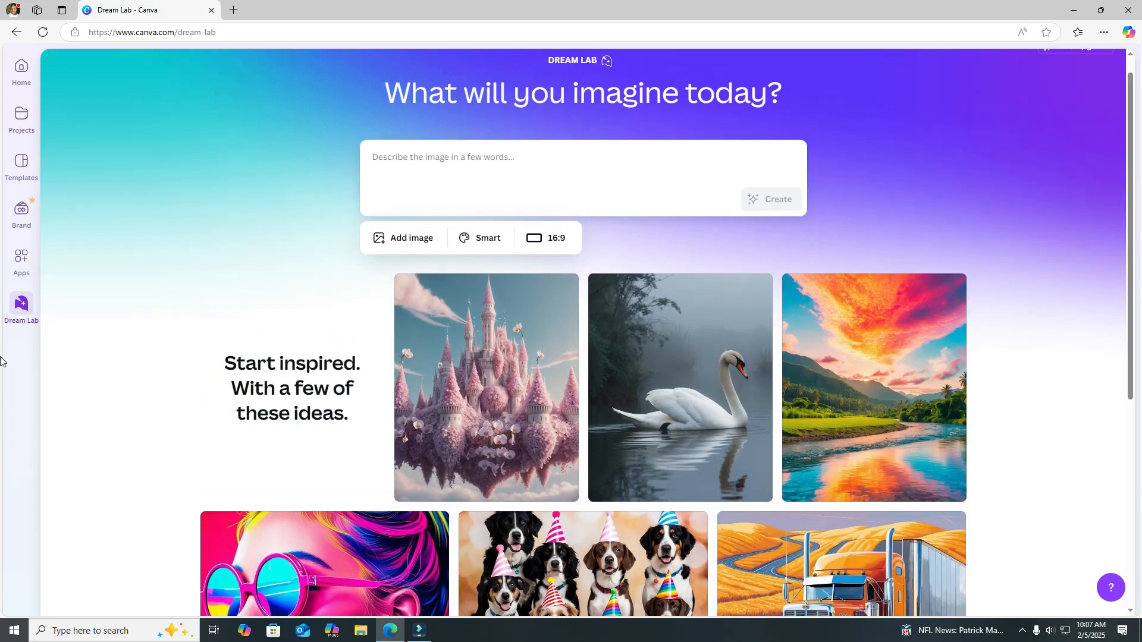
pyautogui.scroll(1, 154, 365)
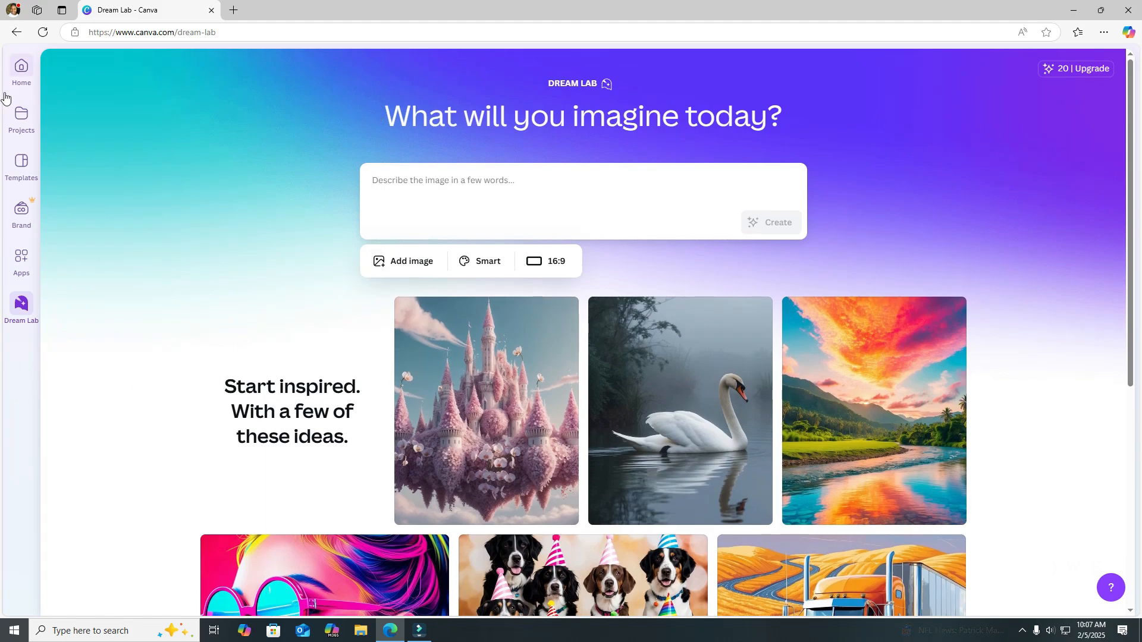
# Step: Move through the Home, Projects and Templates pages to reach Brand Kits
pyautogui.click(21, 69)
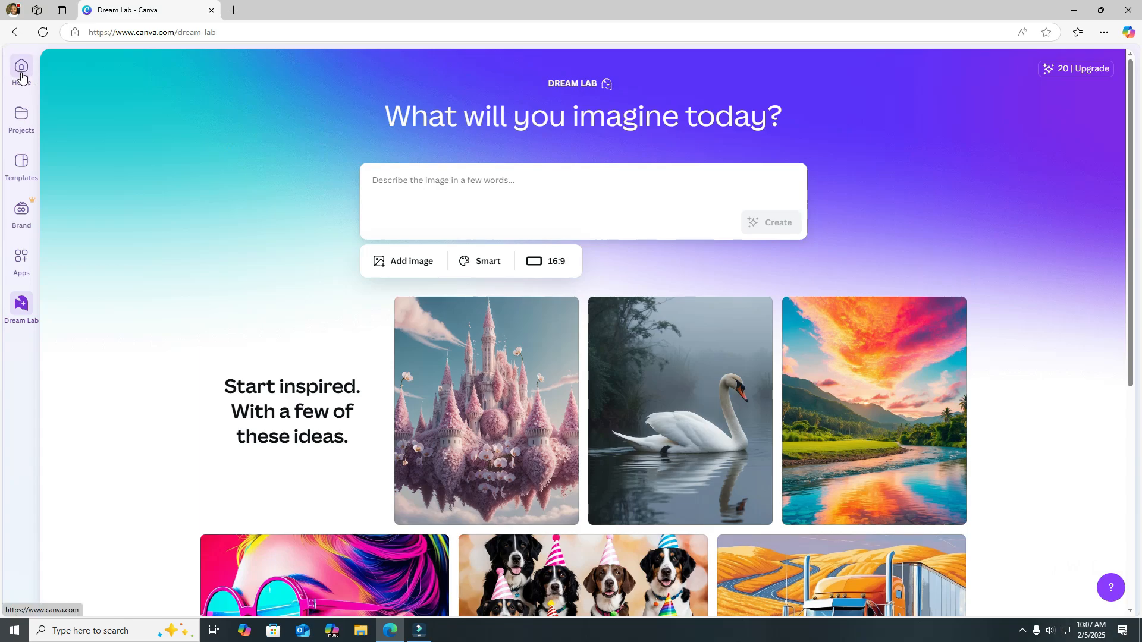
pyautogui.click(22, 127)
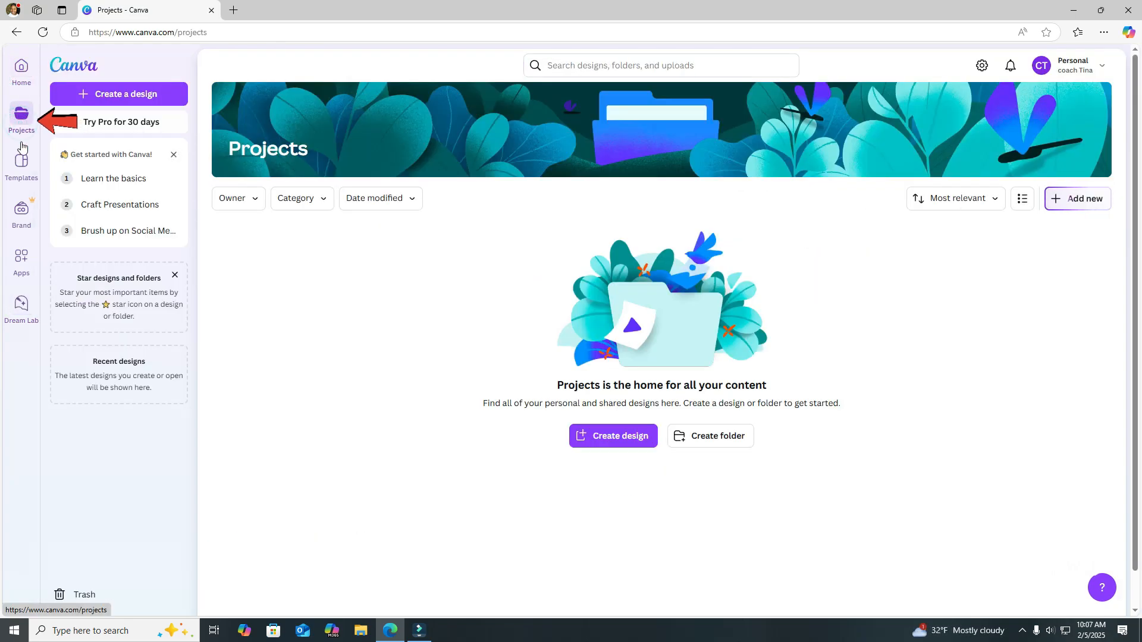
pyautogui.click(23, 178)
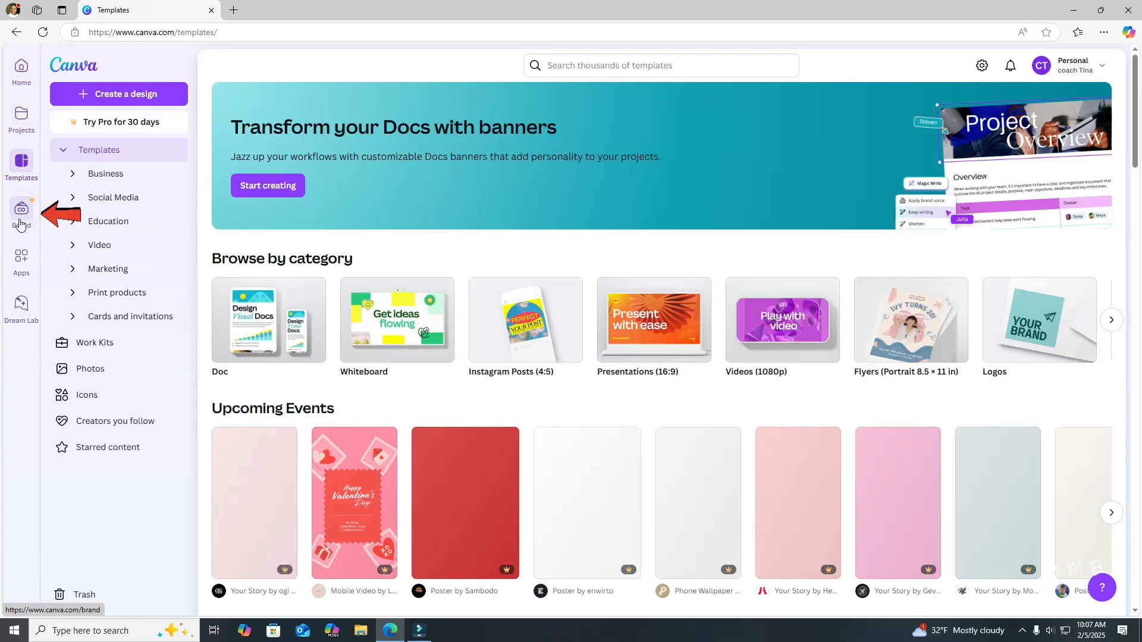
pyautogui.click(22, 222)
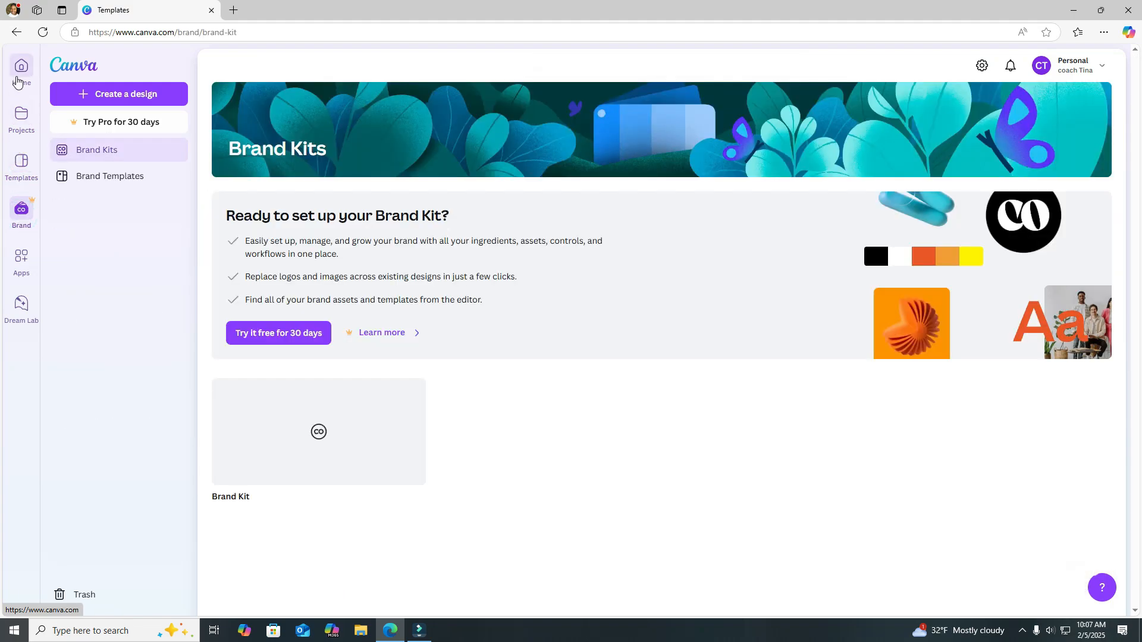
# Step: Go back to the Home page from the Brand Kits page
pyautogui.click(21, 68)
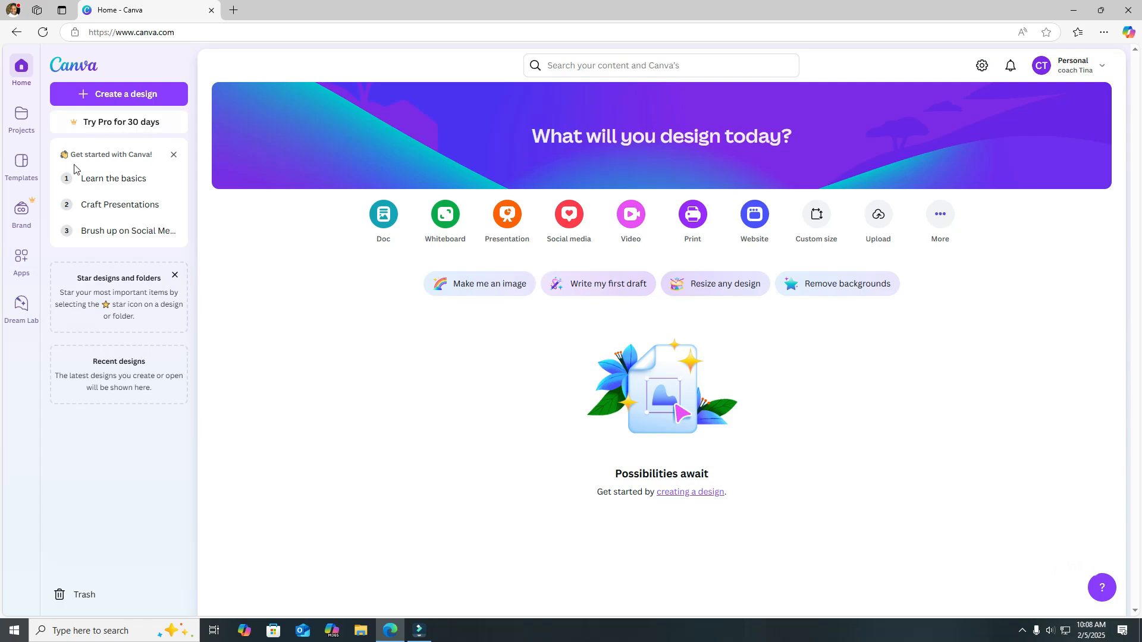
# Step: Dismiss the getting-started and starring tip cards and show all design types via More
pyautogui.click(174, 157)
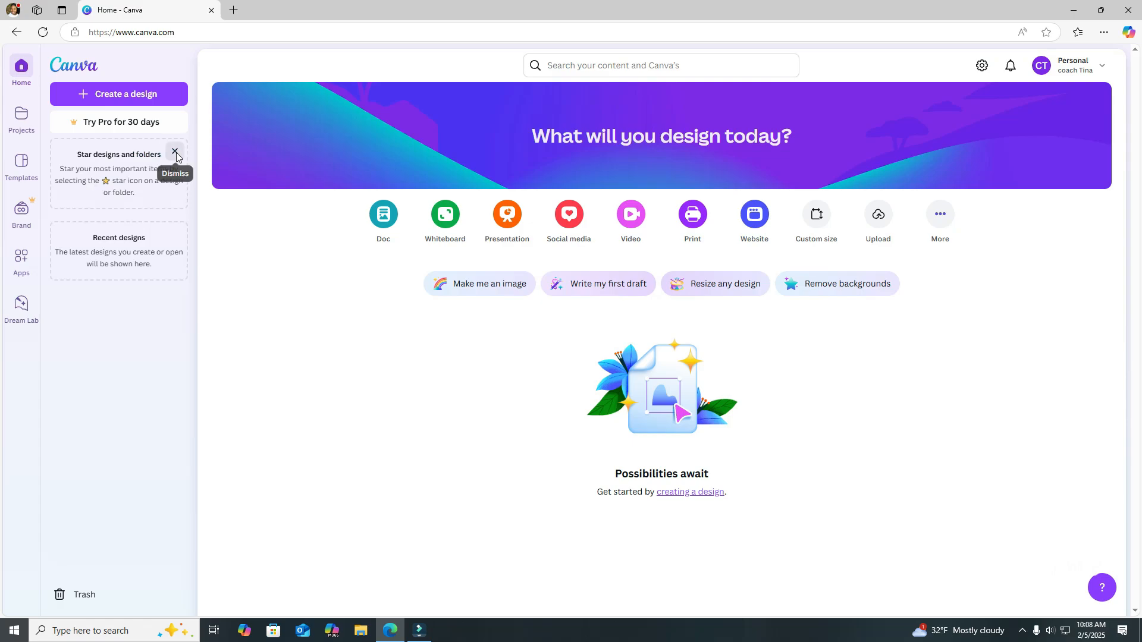
pyautogui.click(174, 157)
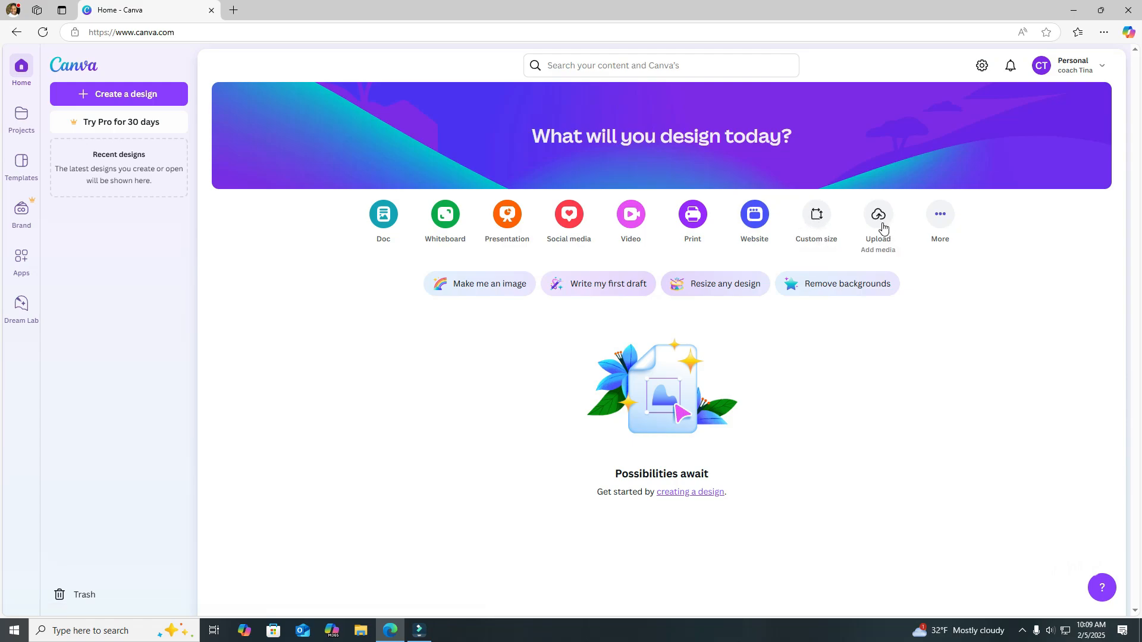
pyautogui.click(938, 221)
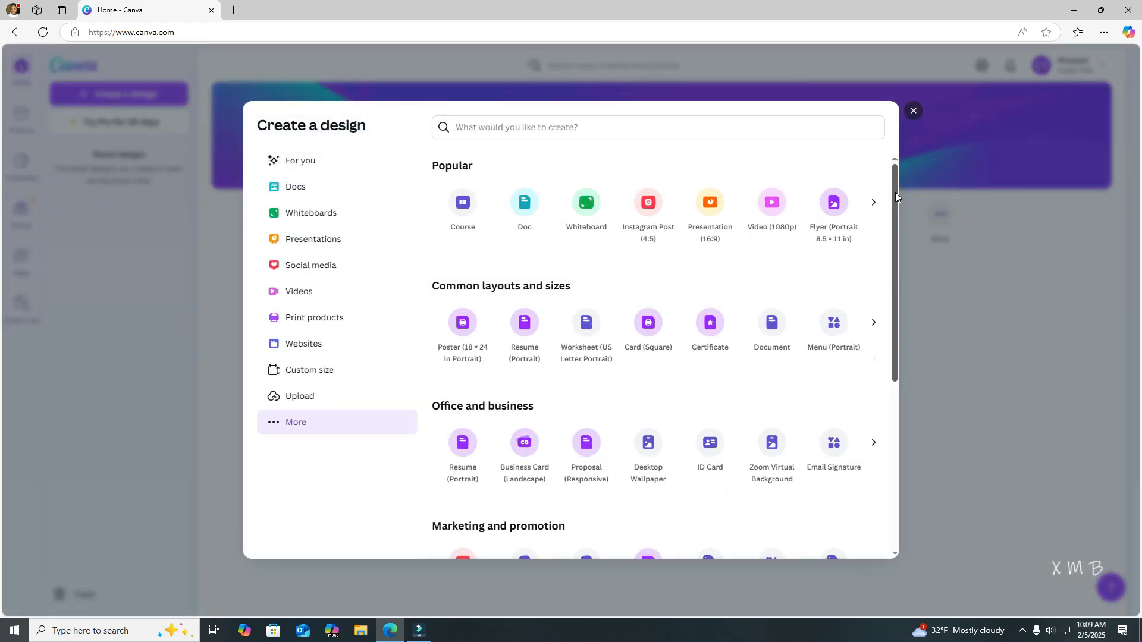
# Step: Close the Create a design dialog without choosing a design type
pyautogui.moveTo(894, 191)
pyautogui.mouseDown()
pyautogui.moveTo(894, 362)
pyautogui.moveTo(902, 306)
pyautogui.moveTo(890, 270)
pyautogui.moveTo(893, 188)
pyautogui.mouseUp()
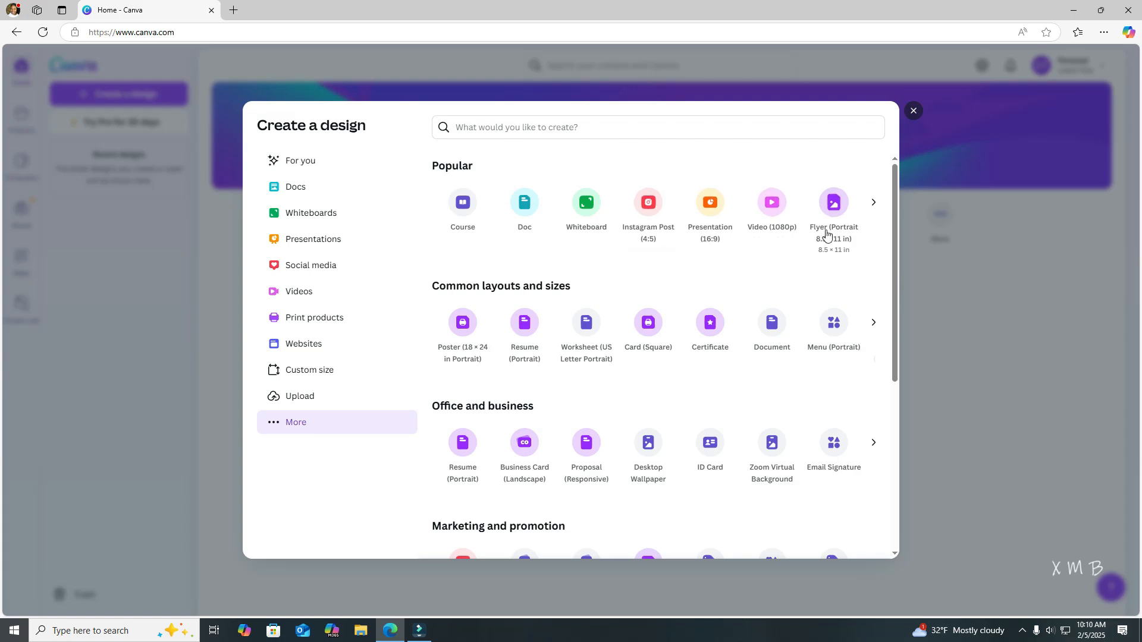
pyautogui.click(1027, 244)
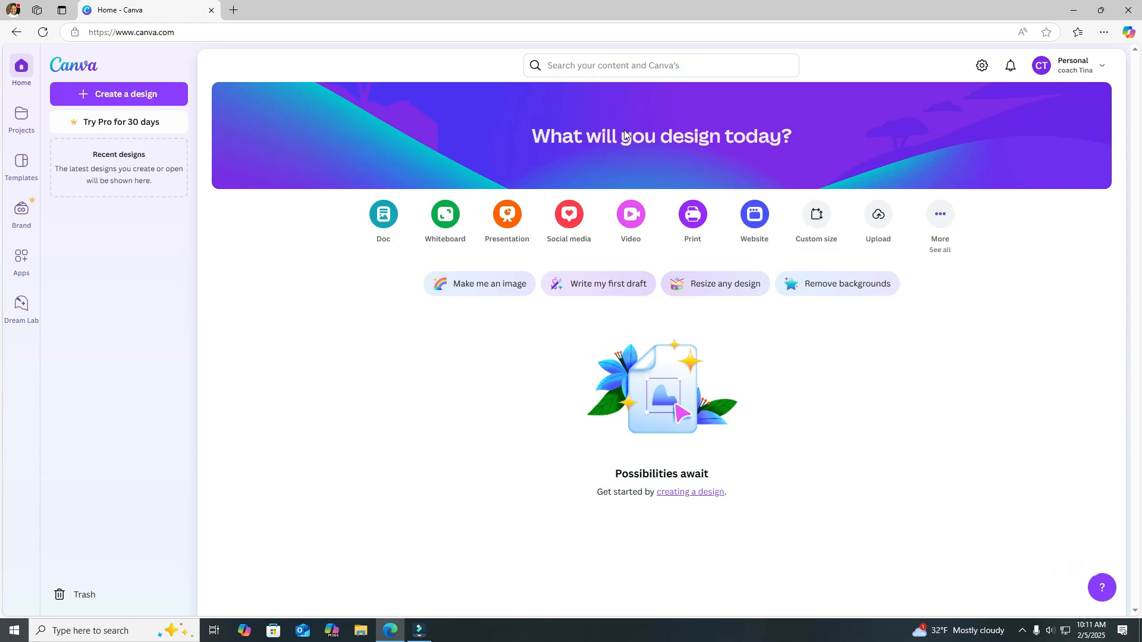
# Step: Open the Create a design dialog from the sidebar's purple button
pyautogui.click(123, 94)
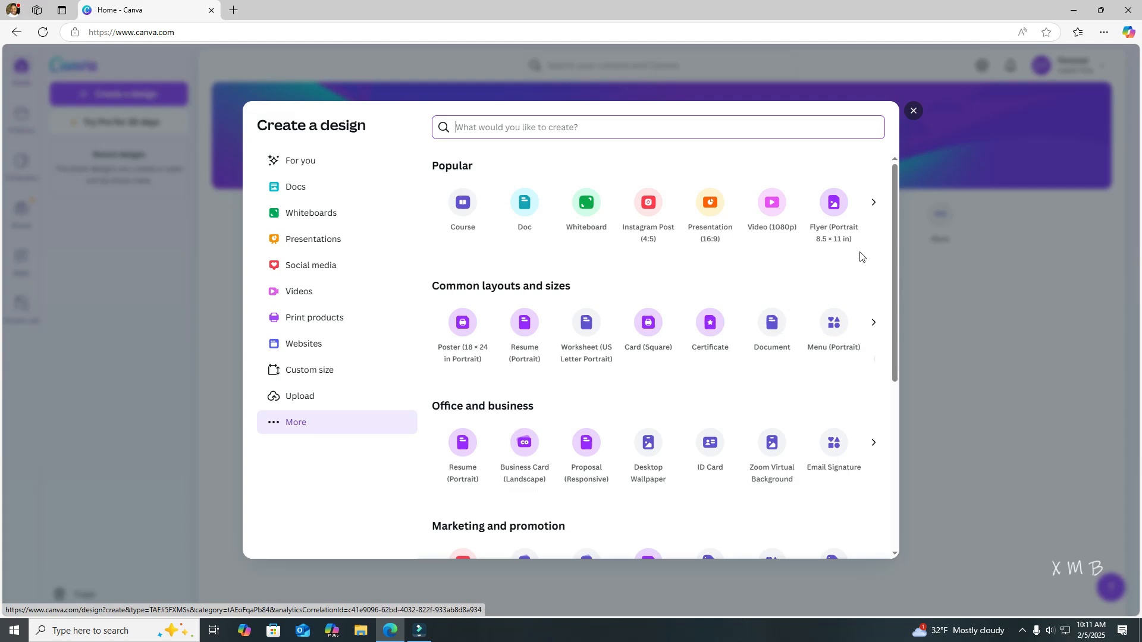
# Step: Scroll to Office and business and create a landscape US business card (3.5 × 2 in)
pyautogui.click(897, 198)
pyautogui.moveTo(897, 198)
pyautogui.mouseDown()
pyautogui.moveTo(914, 375)
pyautogui.moveTo(901, 190)
pyautogui.mouseUp()
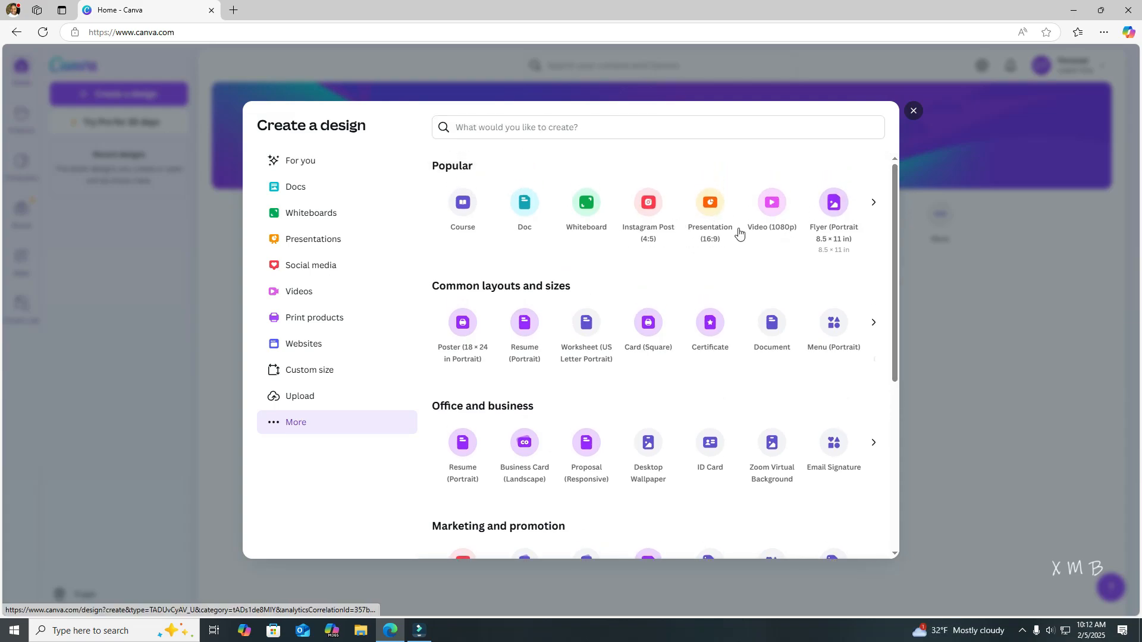
pyautogui.click(895, 220)
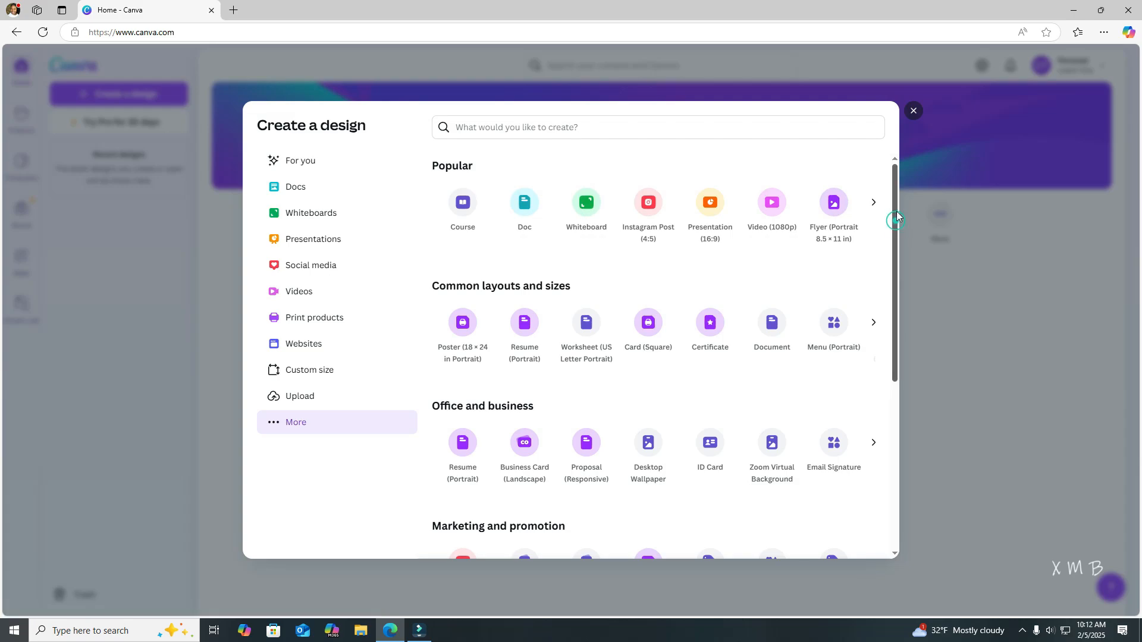
pyautogui.moveTo(900, 217); pyautogui.dragTo(894, 323)
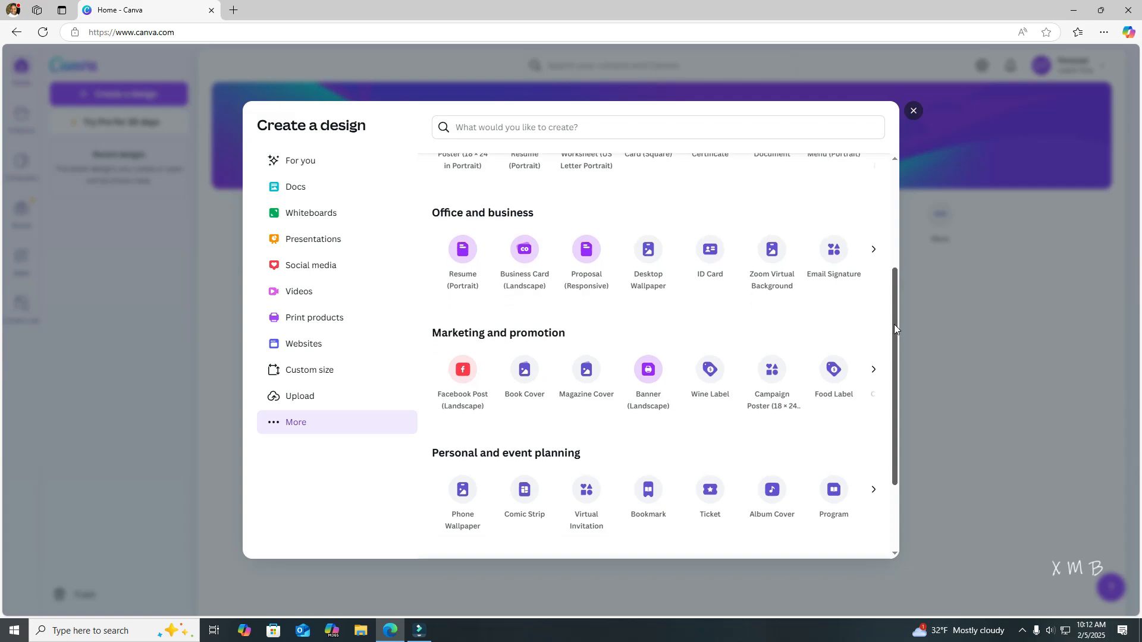
pyautogui.click(521, 257)
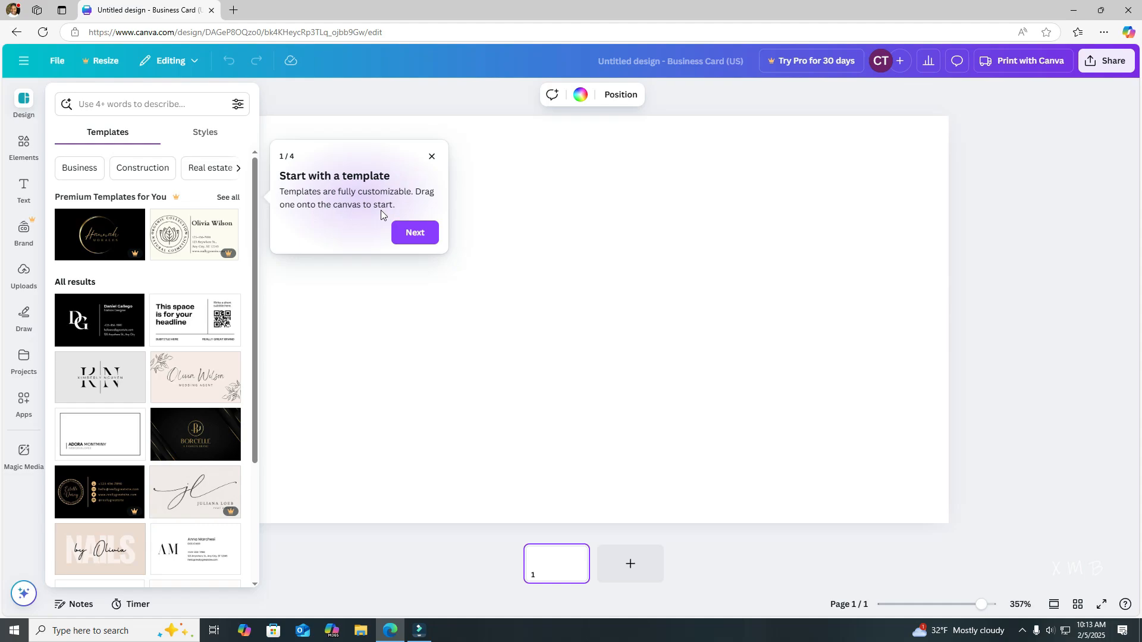
# Step: Step through the four welcome tour tips and dismiss the final Share and download tip
pyautogui.click(417, 233)
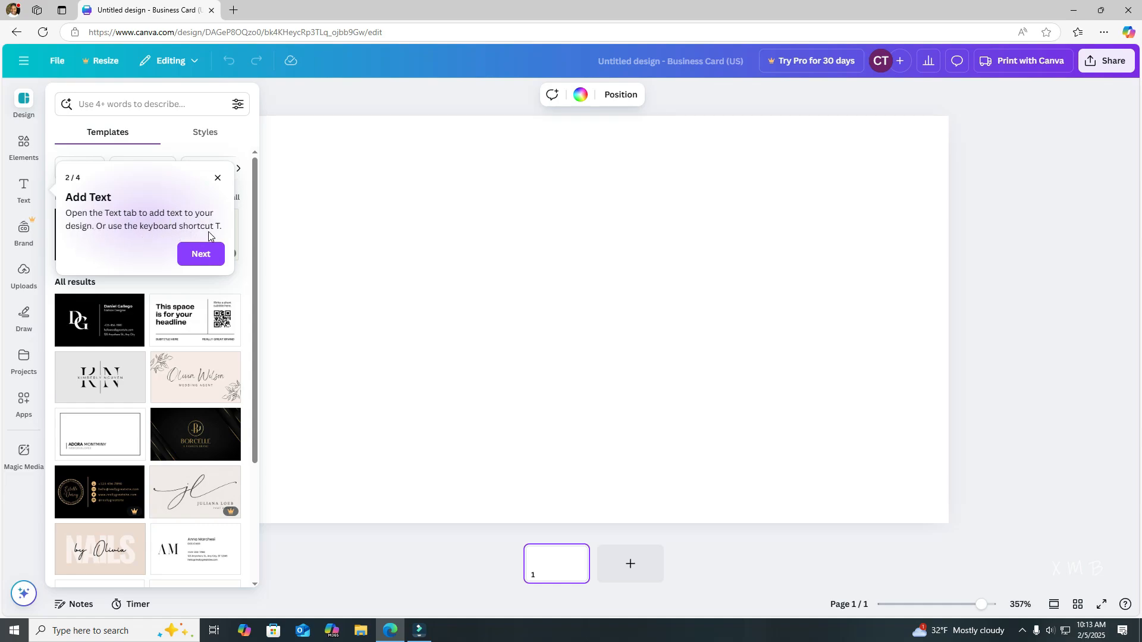
pyautogui.click(199, 255)
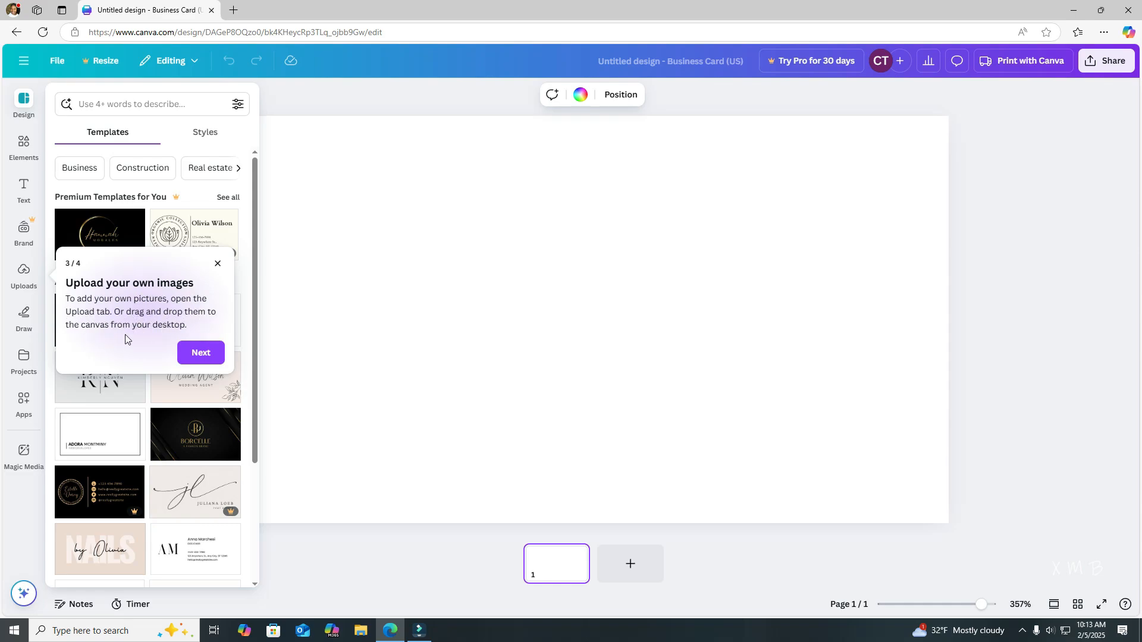
pyautogui.click(193, 351)
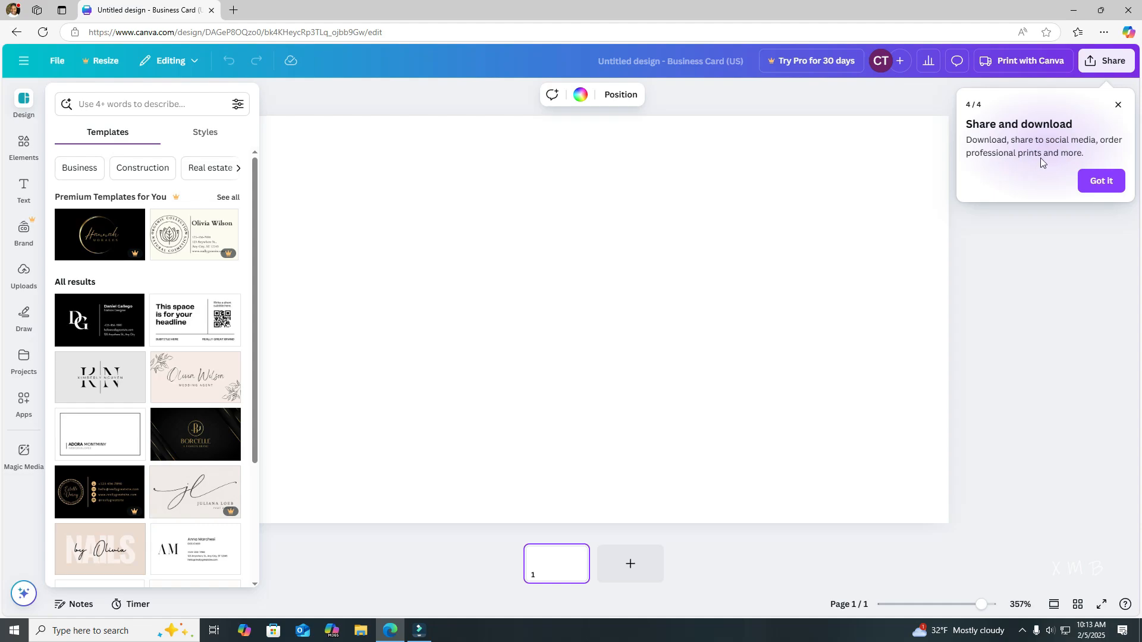
pyautogui.click(1109, 189)
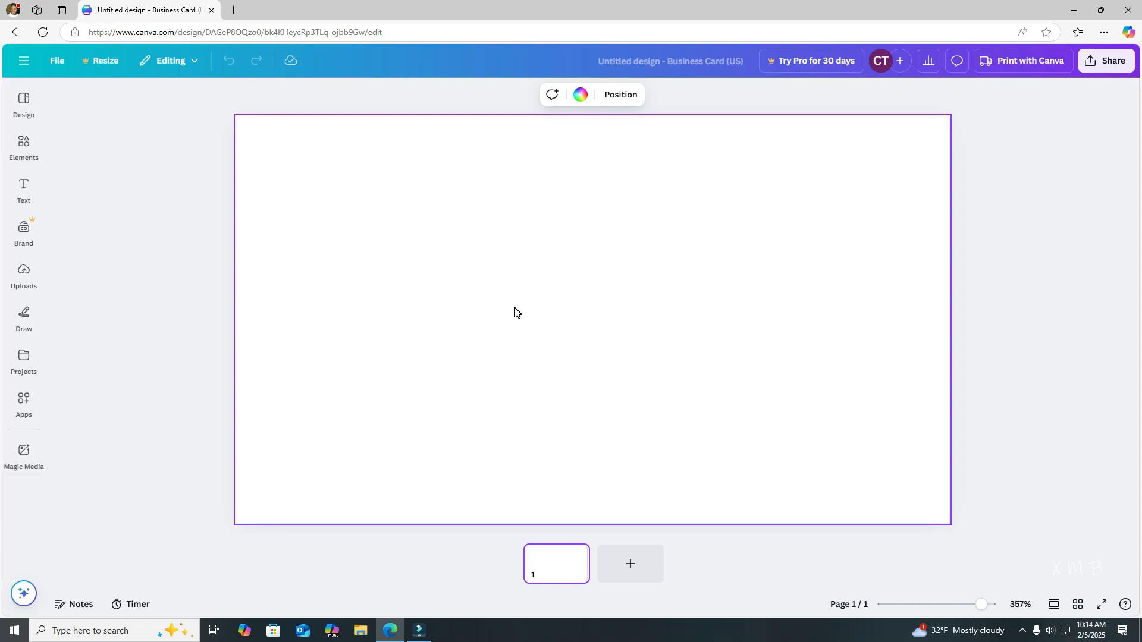
# Step: Deselect the page and browse the Design panel's business card template suggestions
pyautogui.click(406, 217)
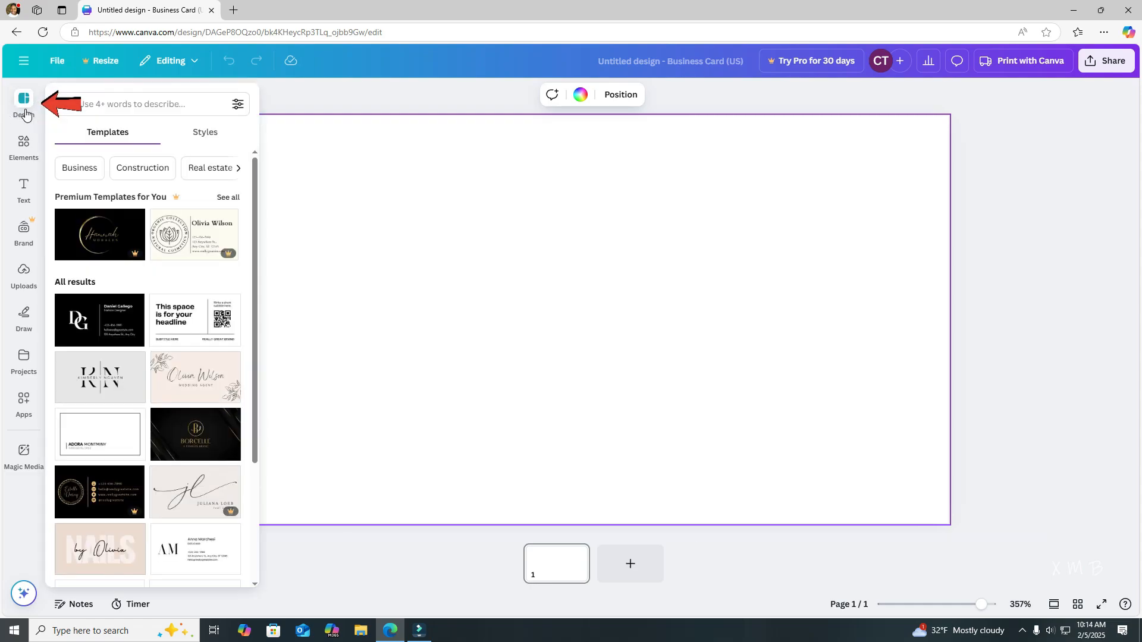
pyautogui.click(25, 112)
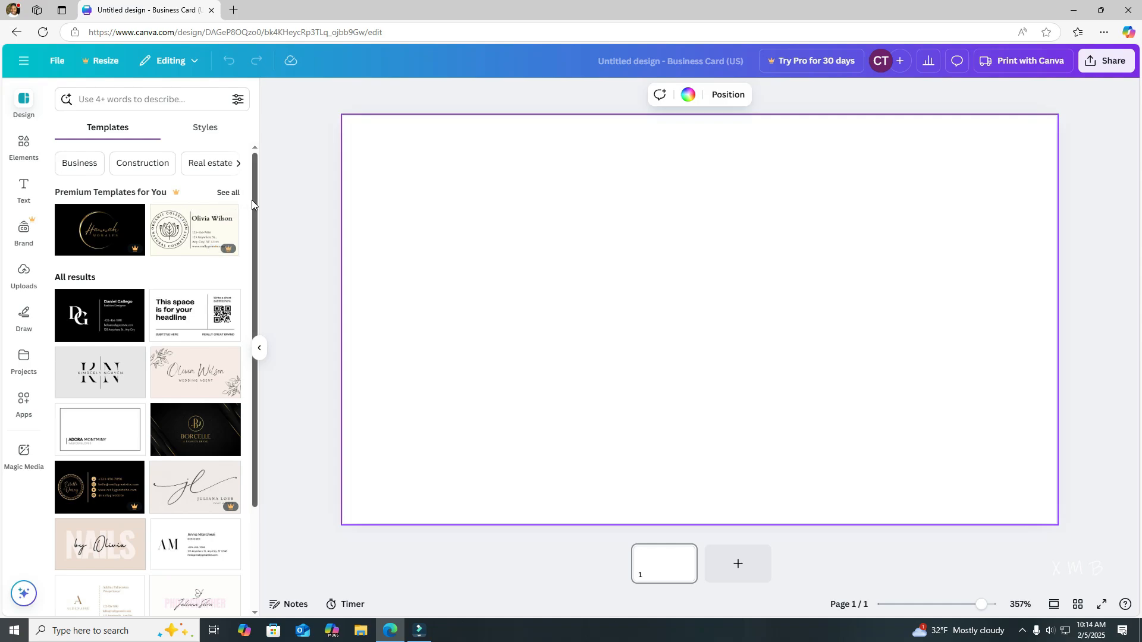
pyautogui.moveTo(257, 203); pyautogui.dragTo(264, 475)
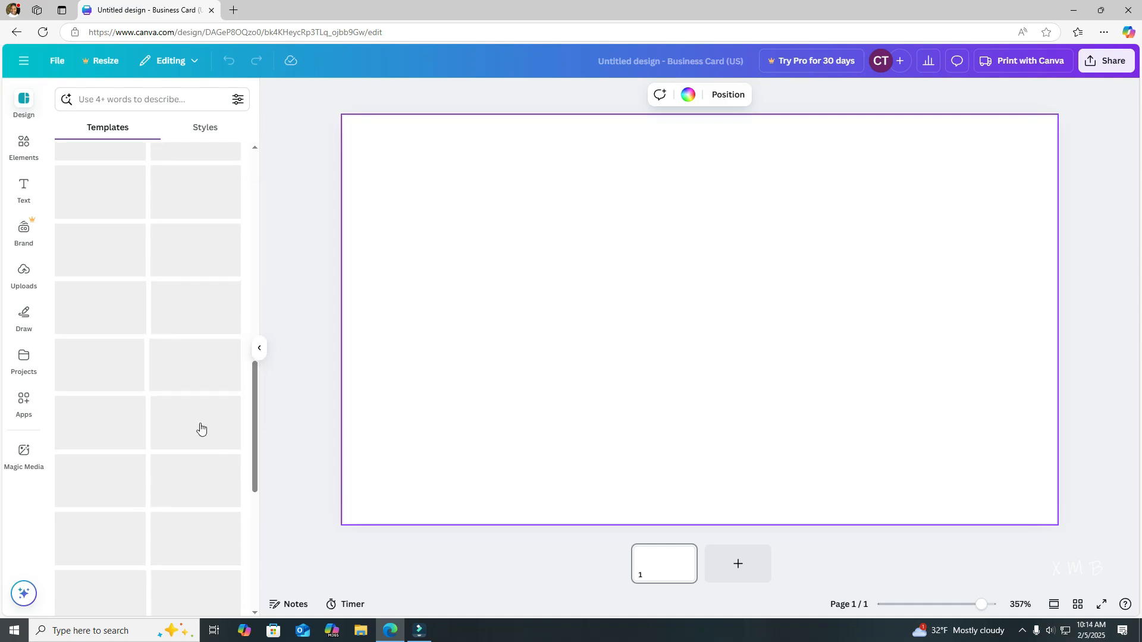
pyautogui.scroll(15, 202, 413)
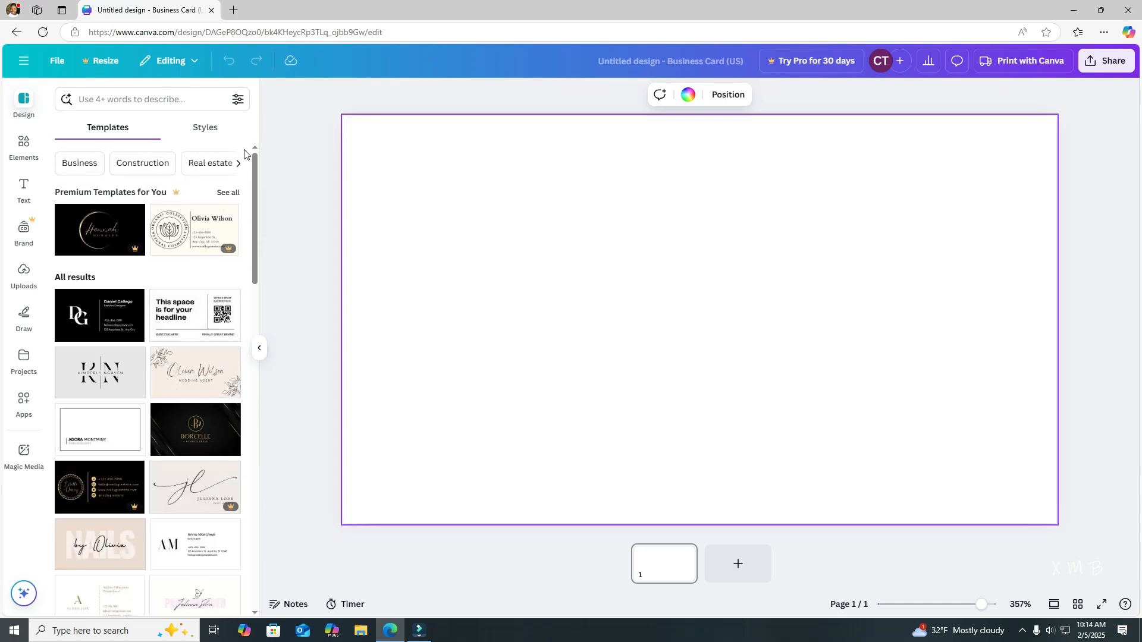
pyautogui.scroll(-10, 191, 279)
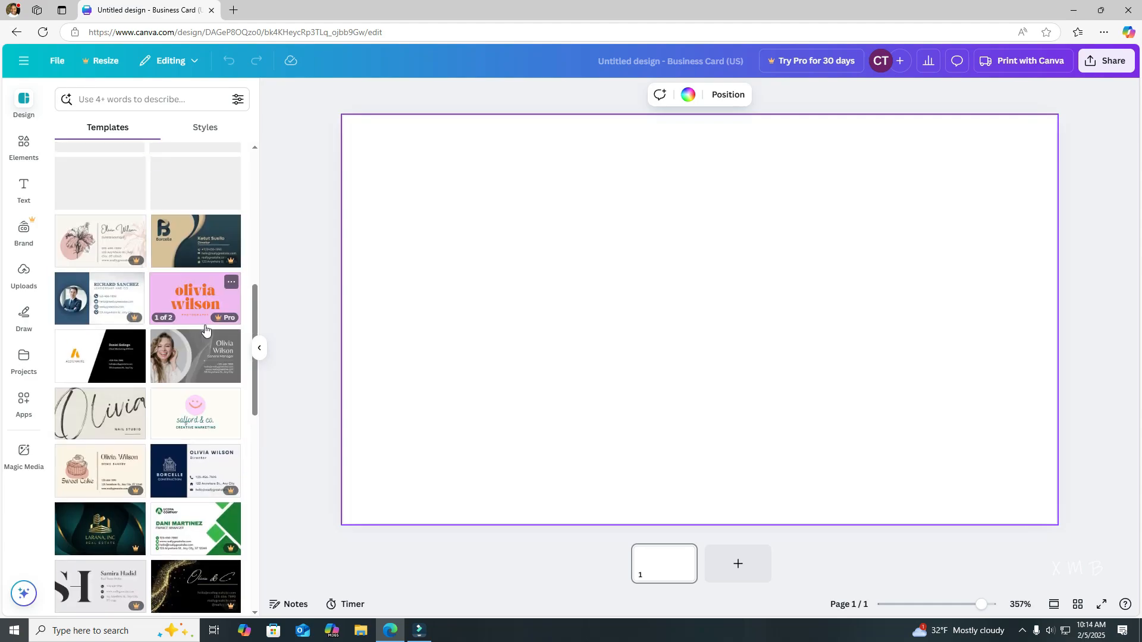
pyautogui.scroll(-8, 210, 343)
pyautogui.scroll(17, 209, 342)
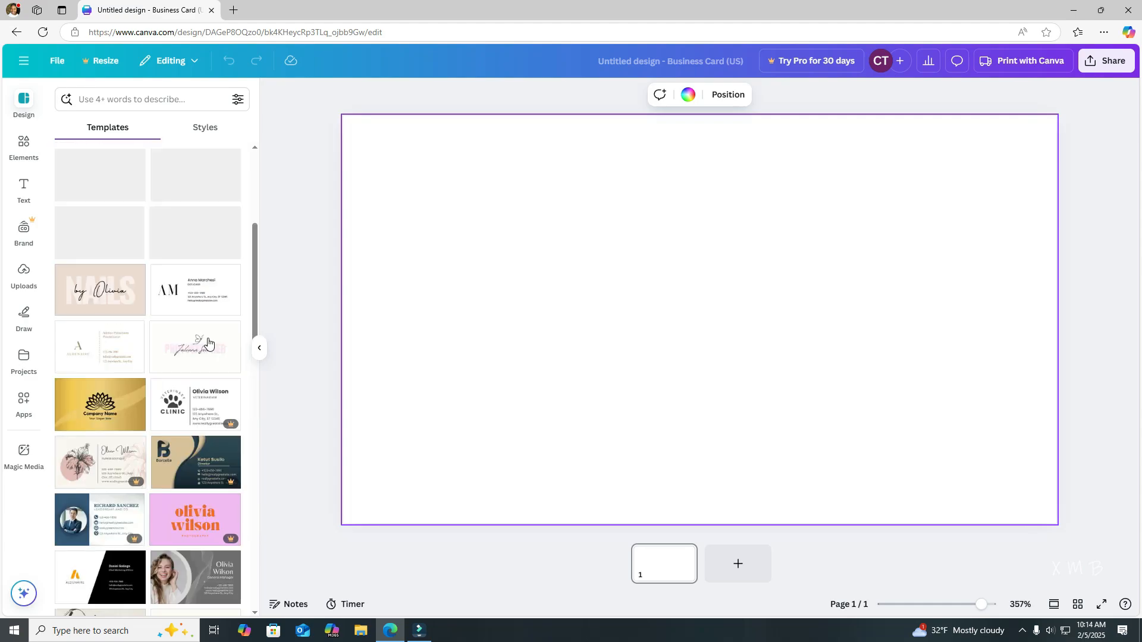
# Step: Search the Design panel templates for 'pink and gold buisness cards'
pyautogui.click(163, 98)
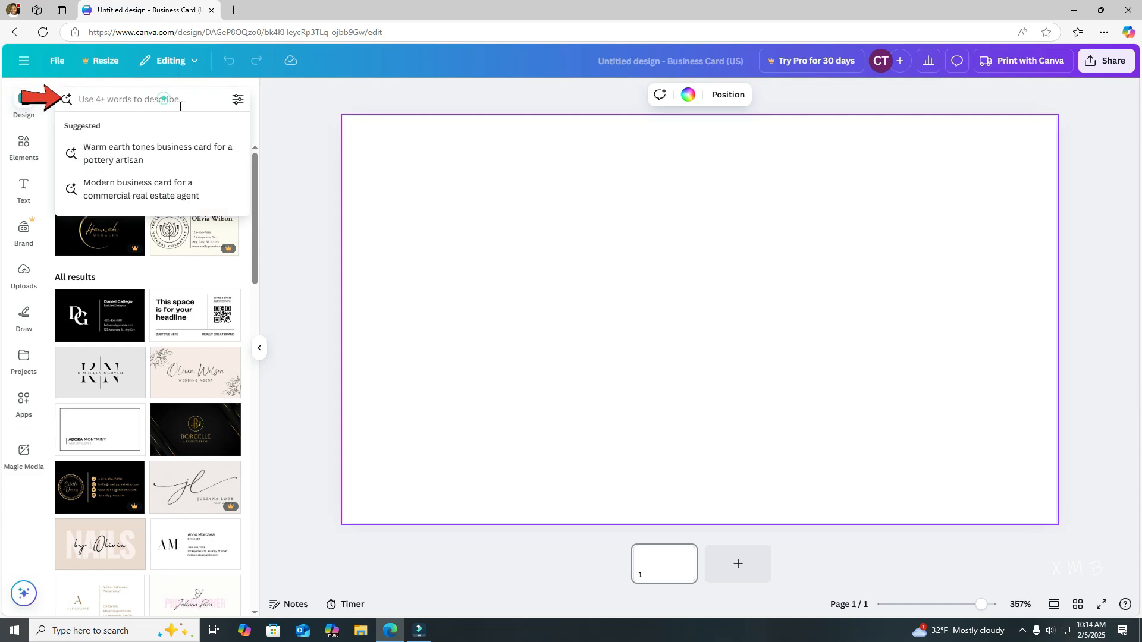
pyautogui.write('pink')
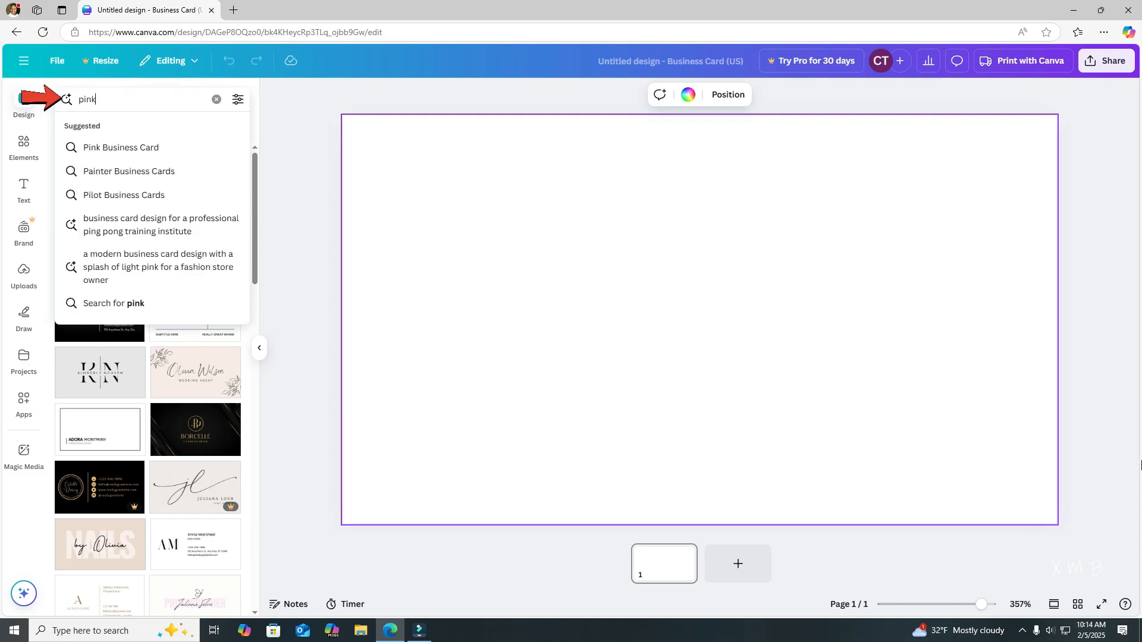
pyautogui.write(' and')
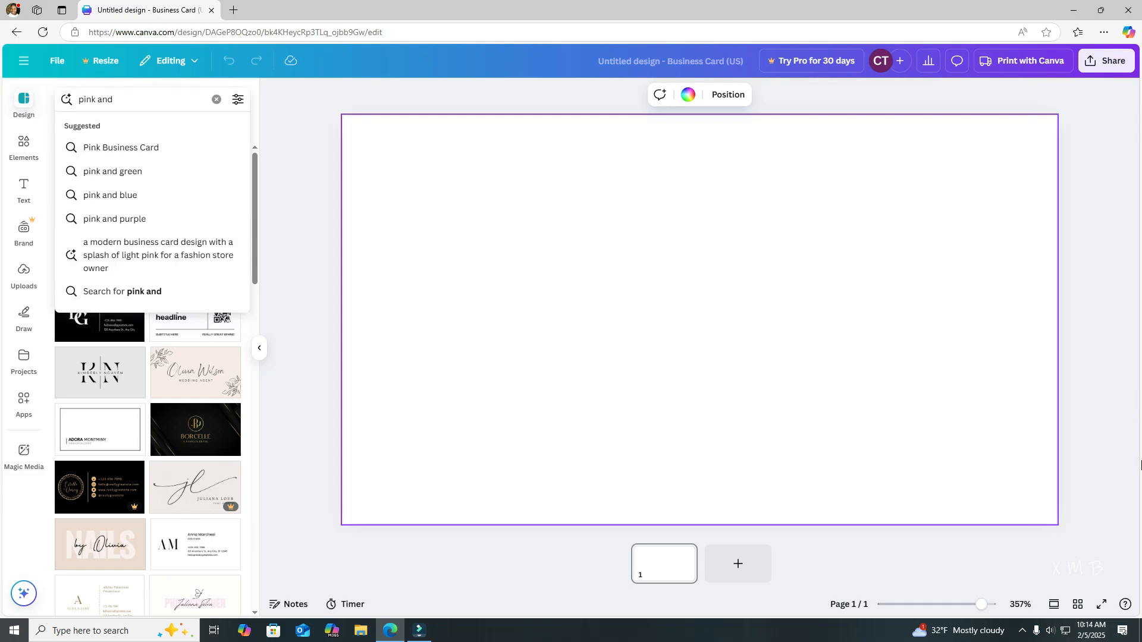
pyautogui.write(' gold bu')
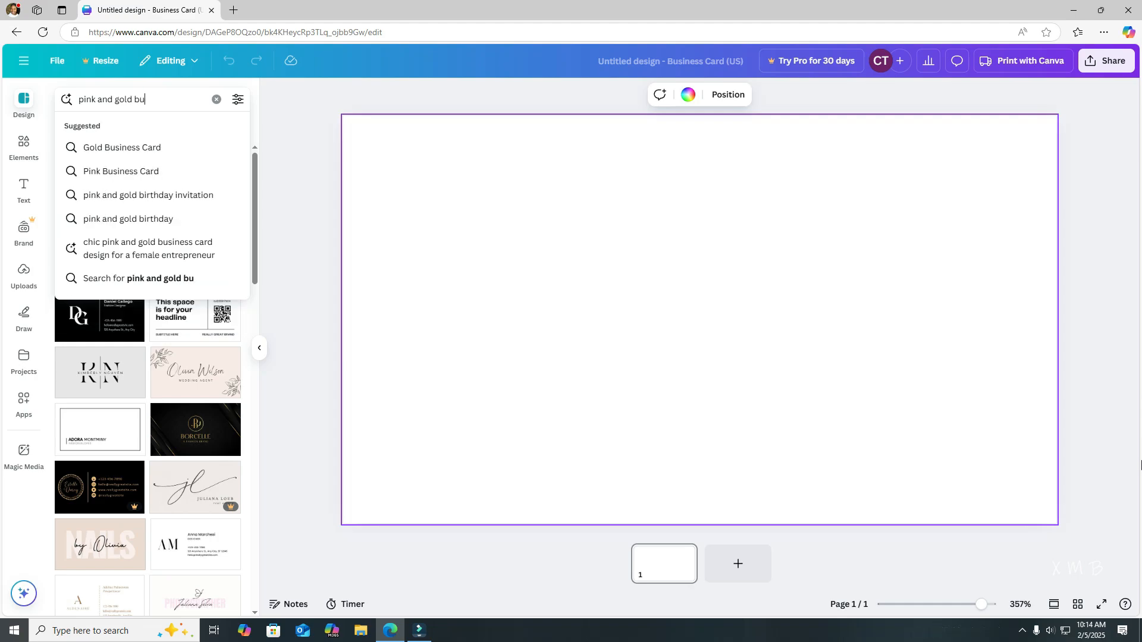
pyautogui.write('isne')
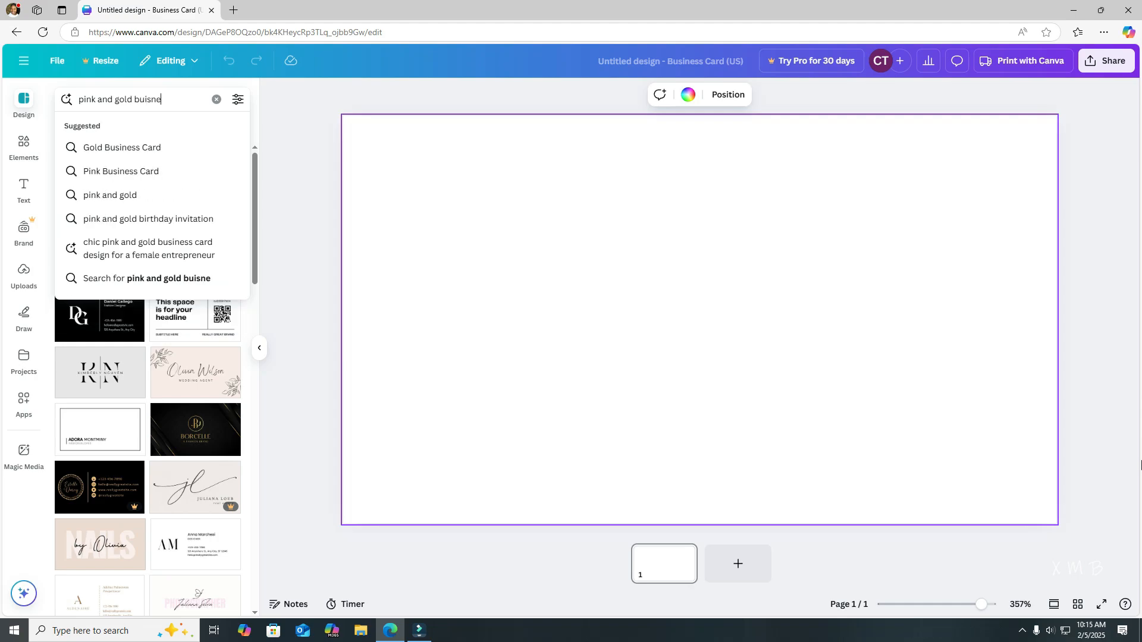
pyautogui.write('ss cards')
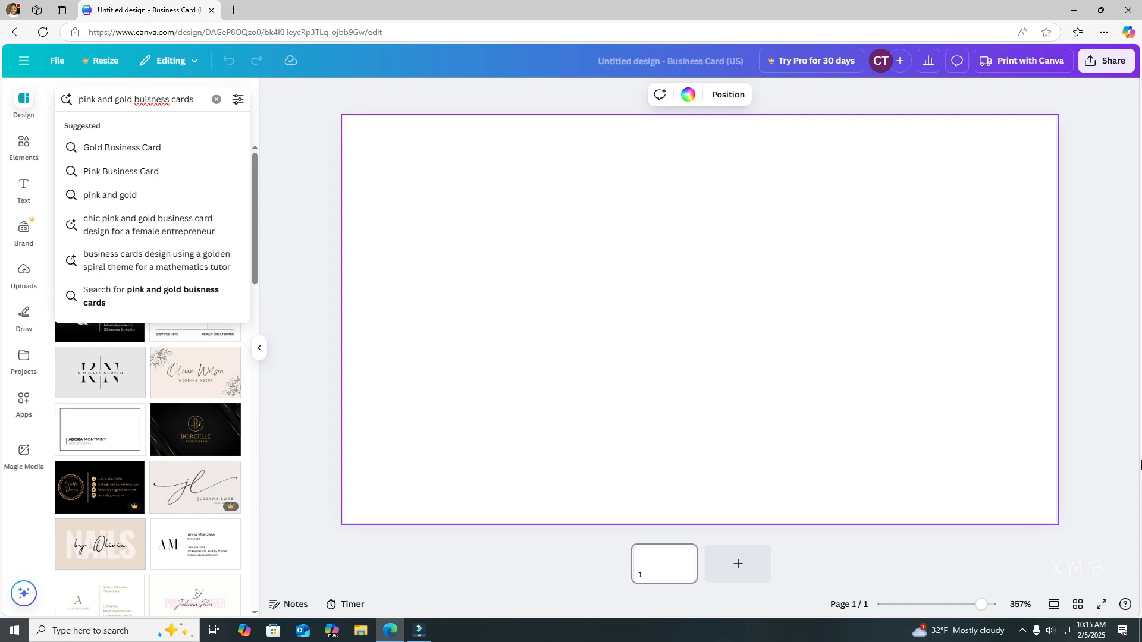
pyautogui.press('Return')
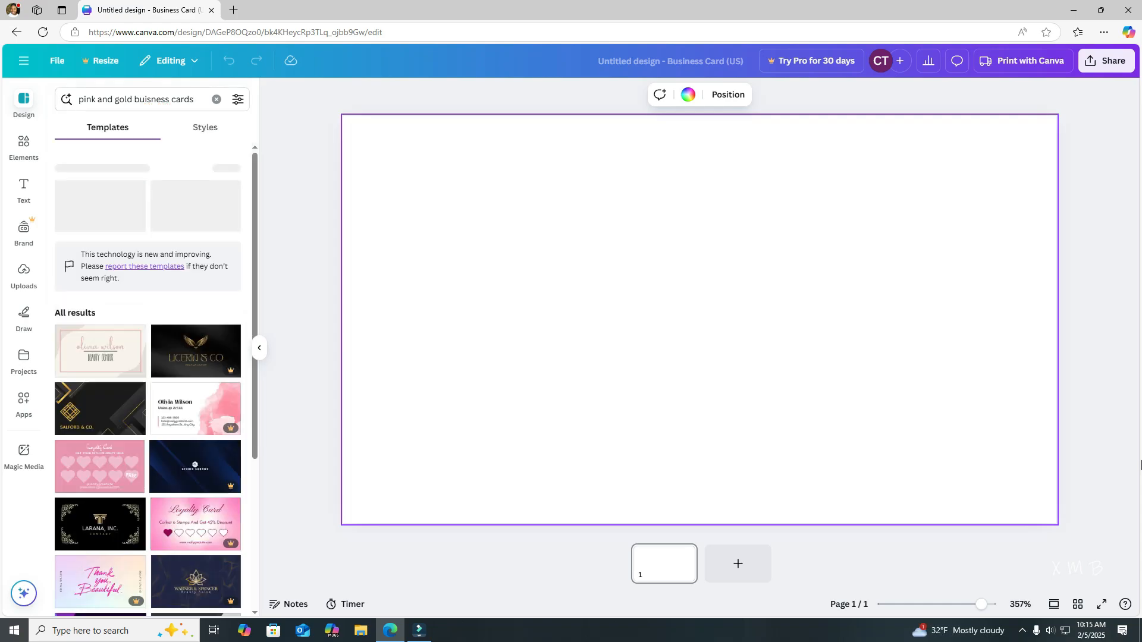
pyautogui.scroll(-4, 229, 464)
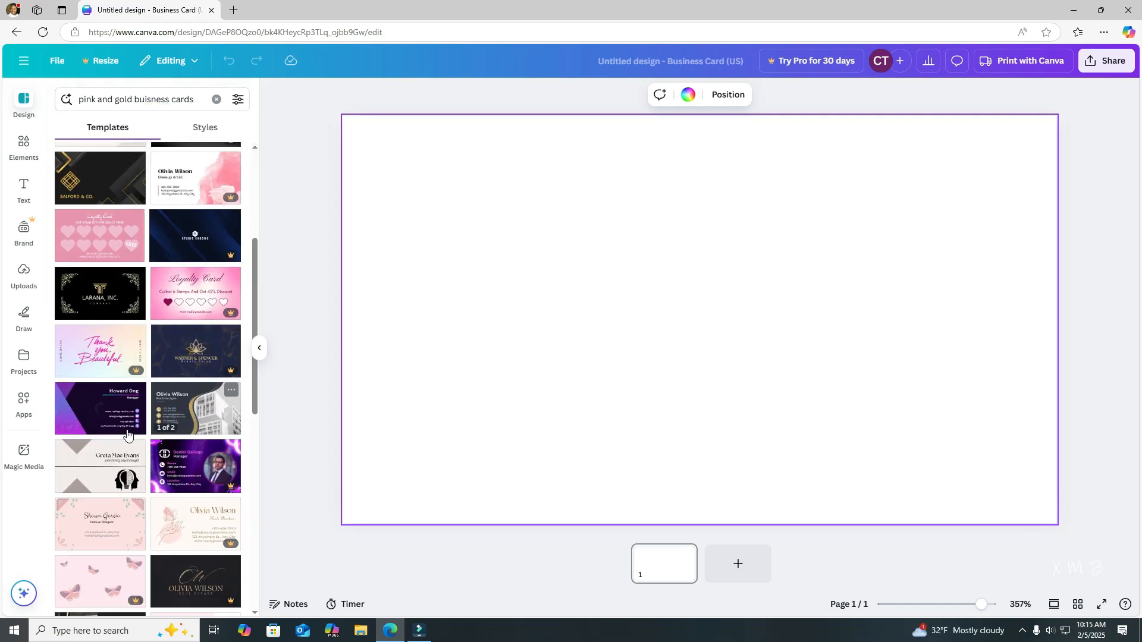
pyautogui.scroll(-3, 155, 473)
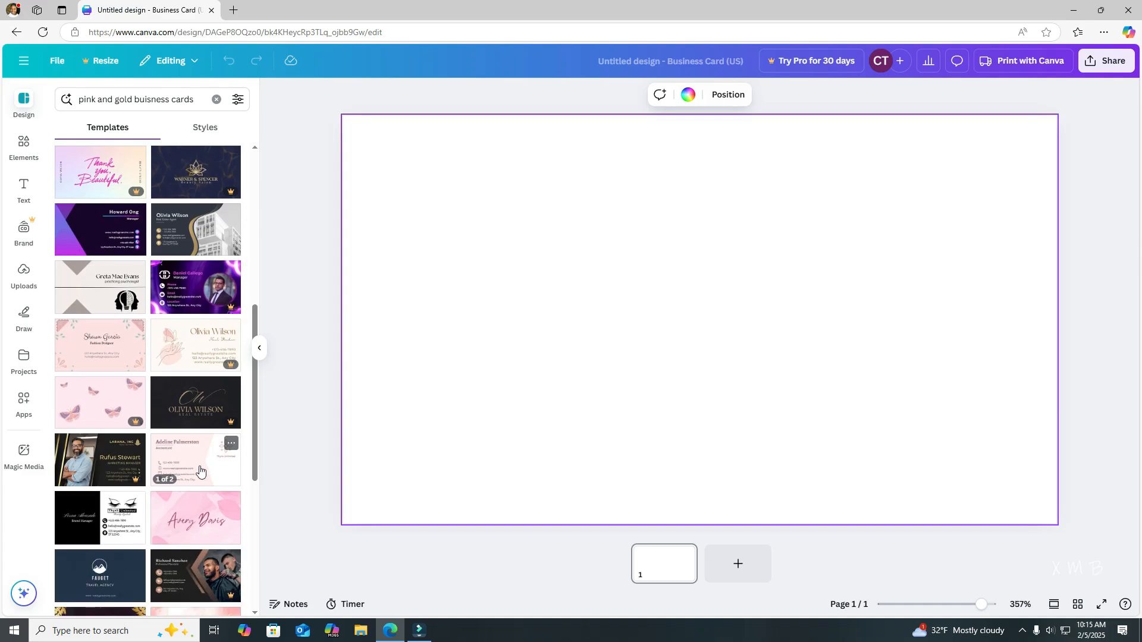
pyautogui.scroll(-5, 199, 465)
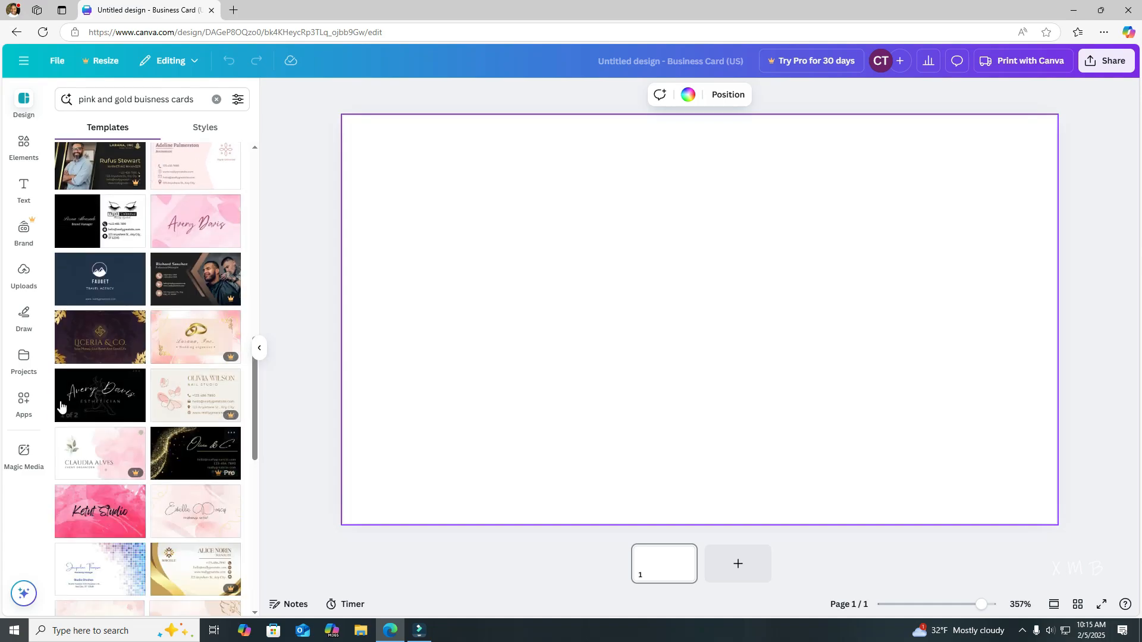
pyautogui.scroll(1, 196, 461)
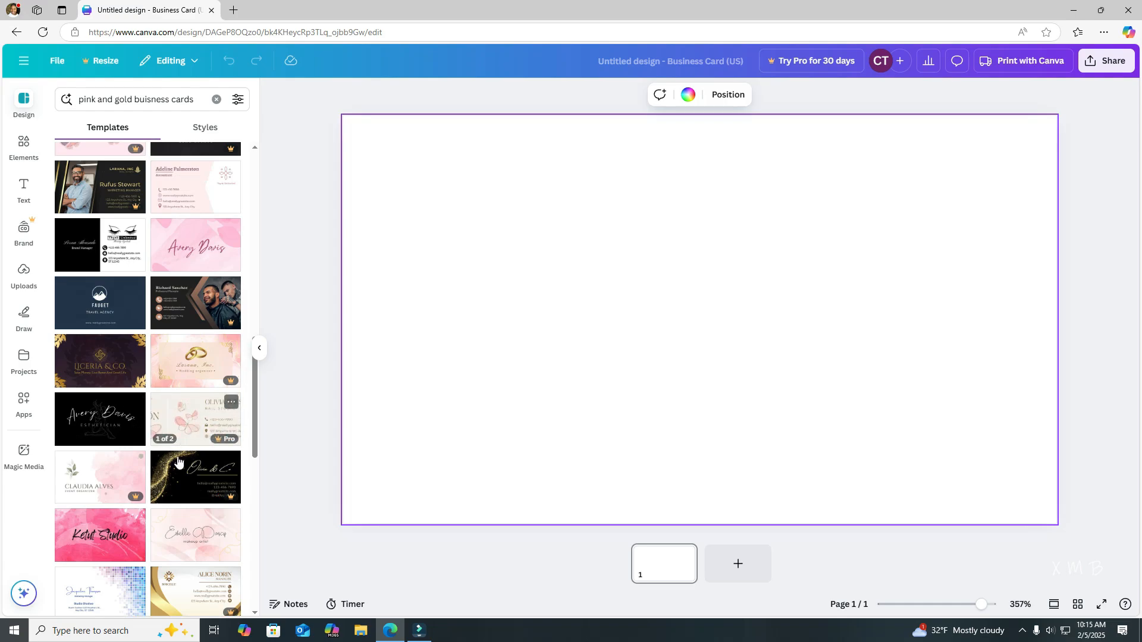
pyautogui.scroll(-1, 188, 480)
pyautogui.scroll(-10, 188, 480)
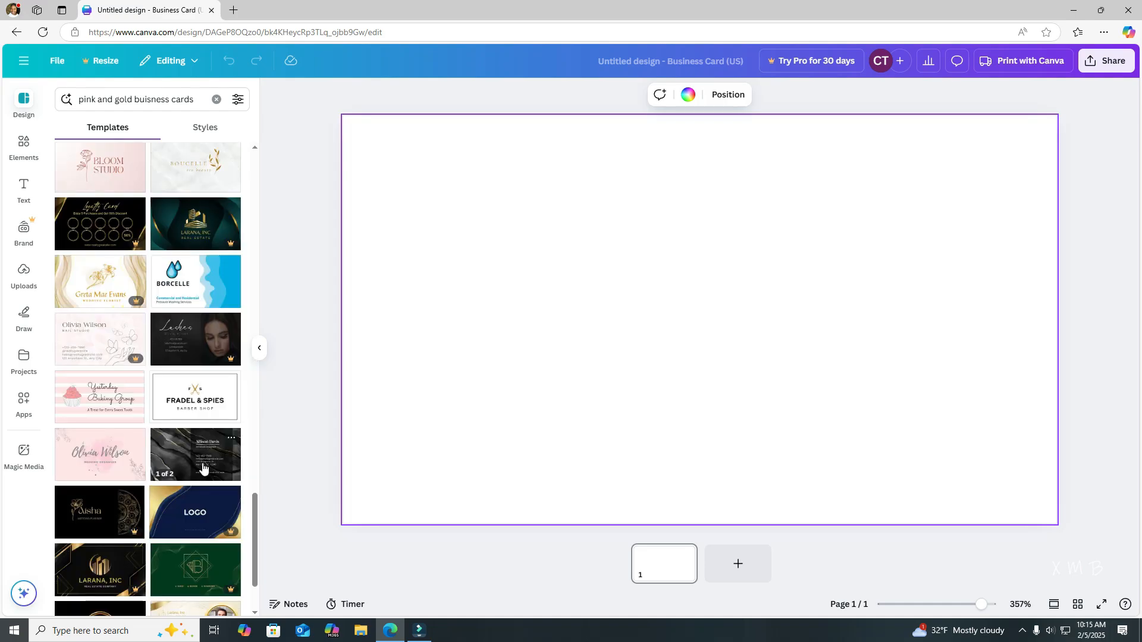
pyautogui.scroll(-10, 191, 472)
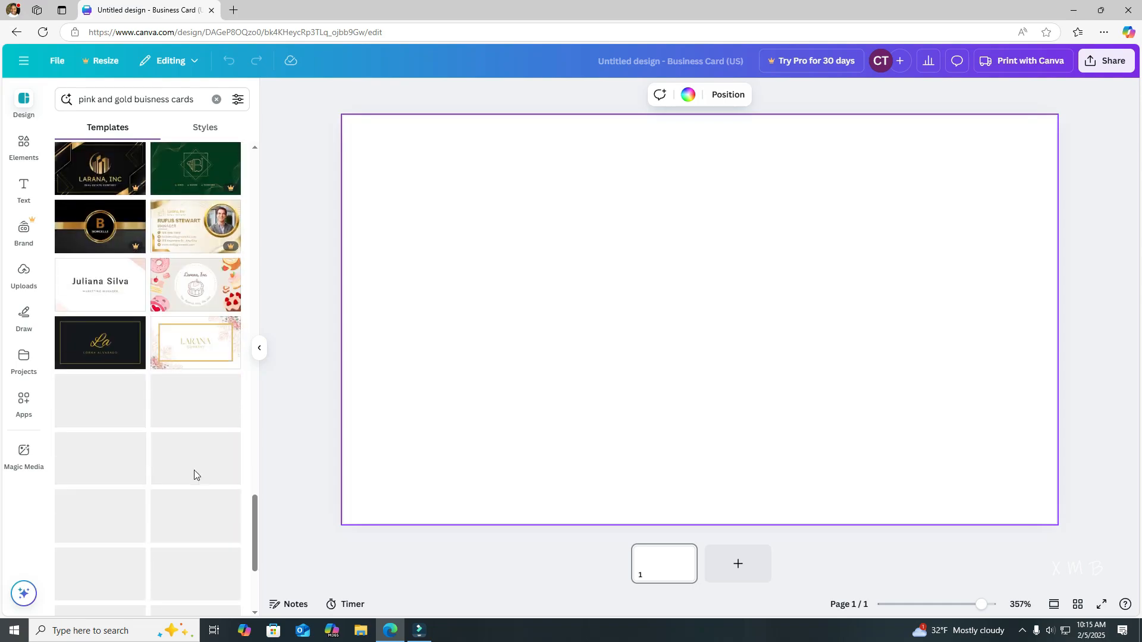
pyautogui.scroll(-10, 194, 470)
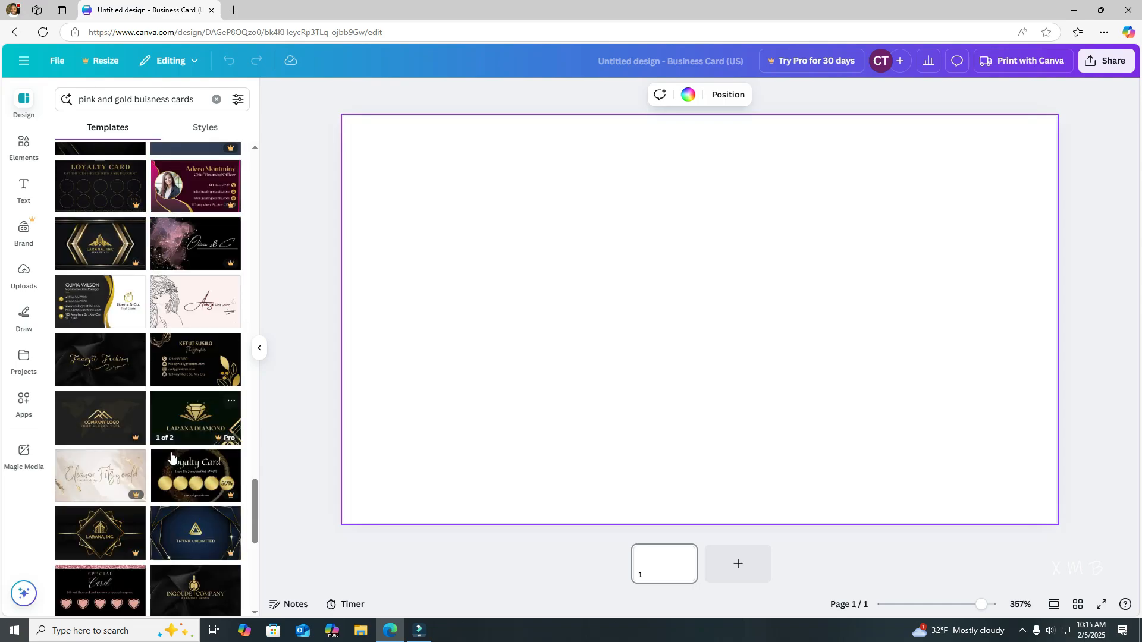
pyautogui.scroll(-10, 229, 480)
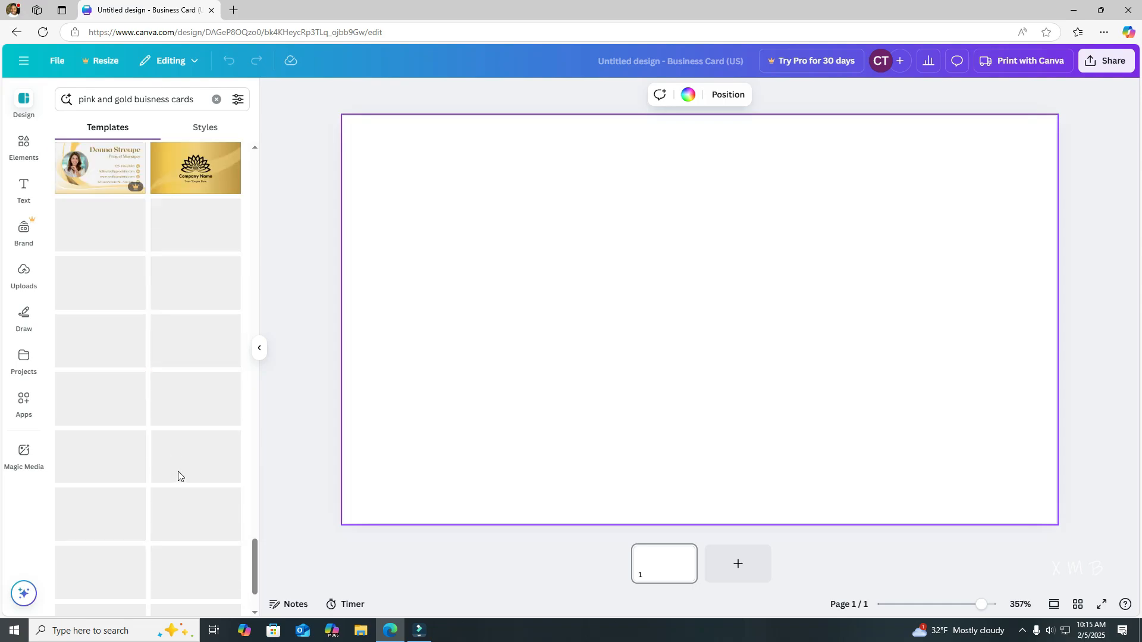
pyautogui.scroll(-10, 190, 472)
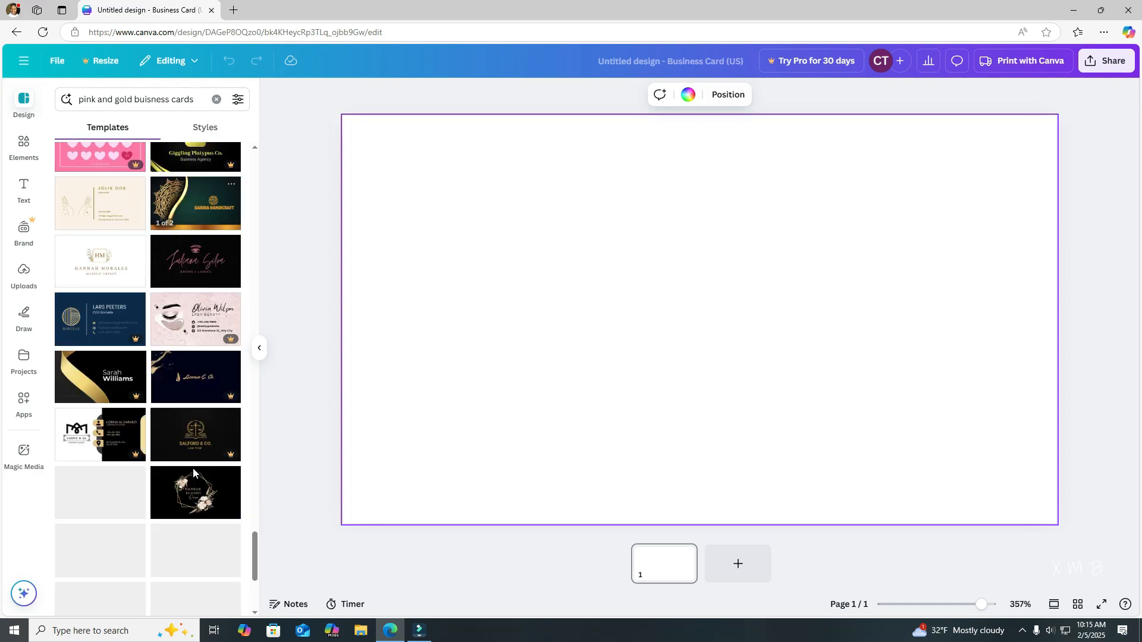
pyautogui.scroll(-10, 194, 473)
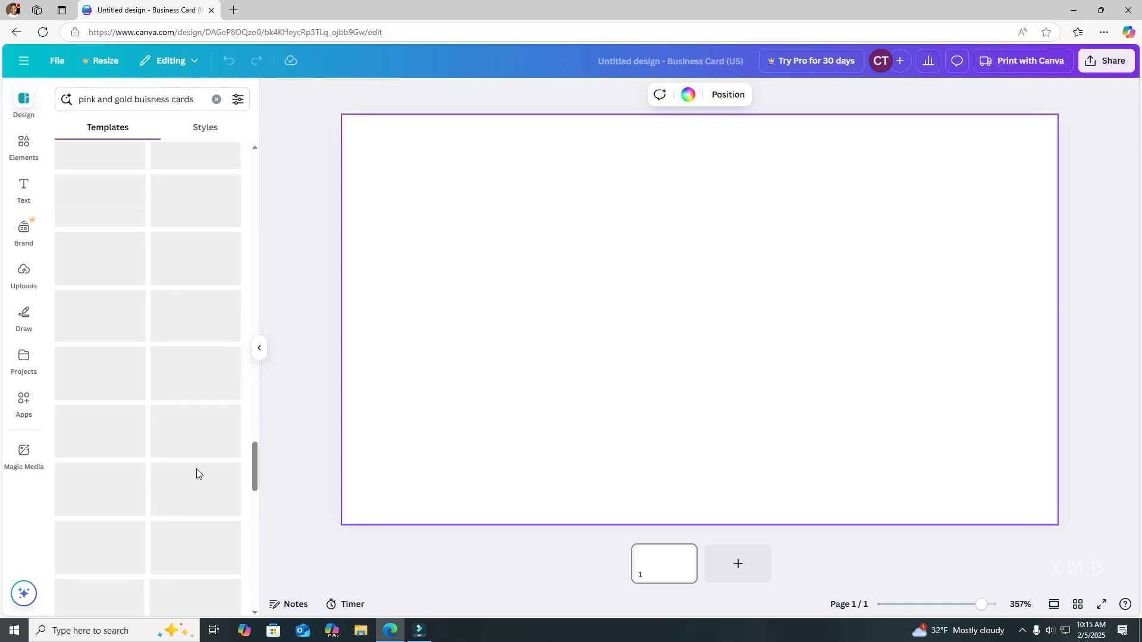
pyautogui.scroll(20, 197, 474)
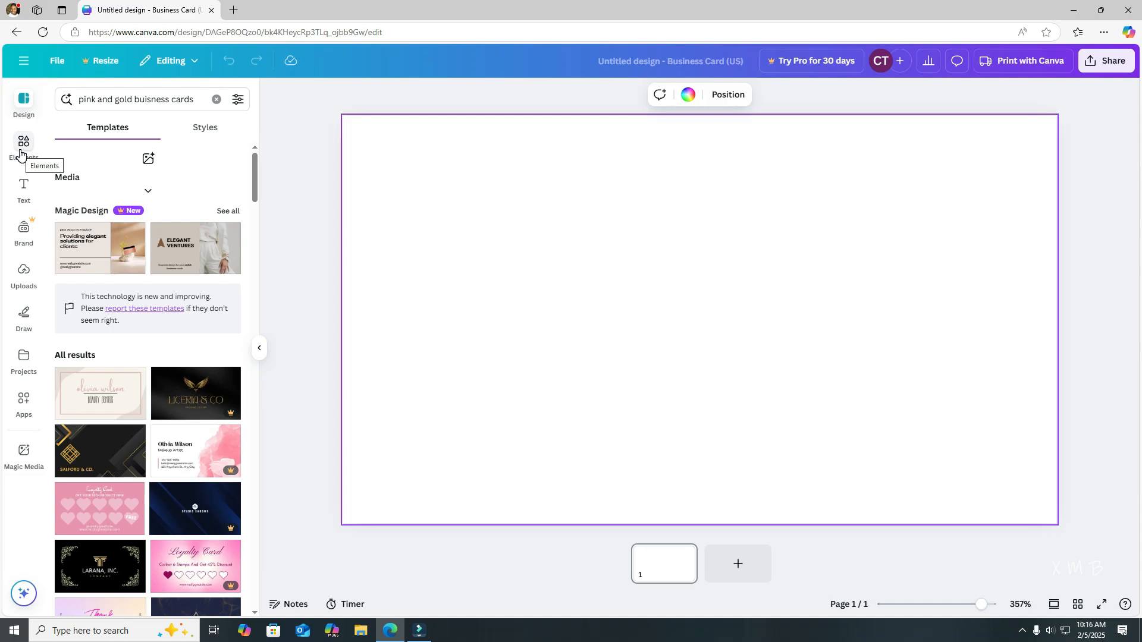
# Step: Browse the Text panel's font combinations, then bring up the Brand Templates and Brand Kit panel
pyautogui.click(20, 194)
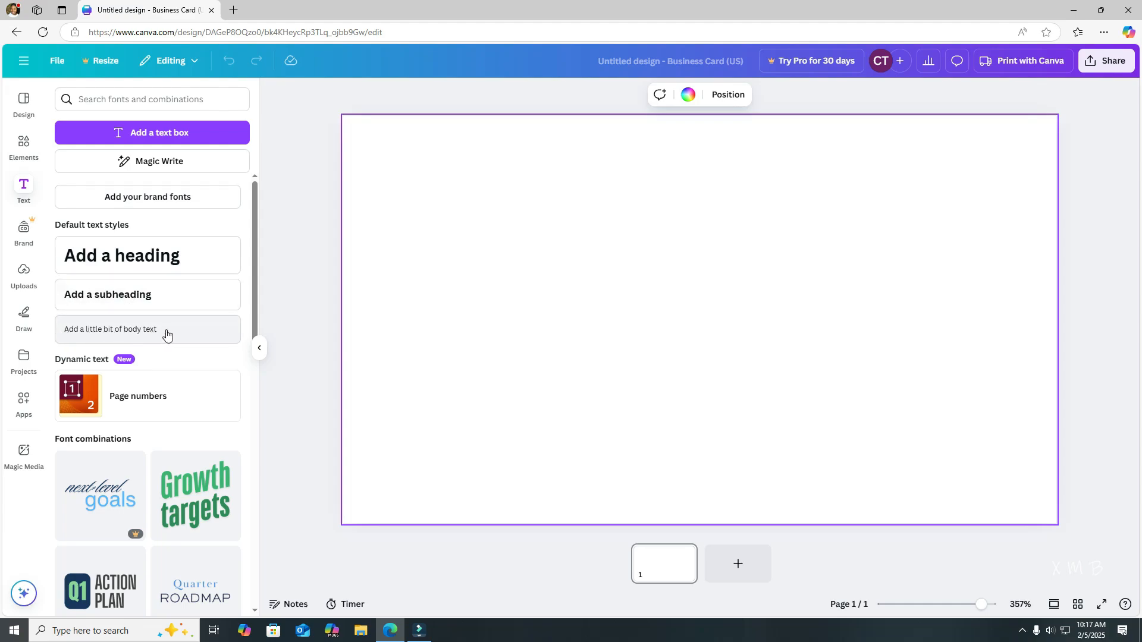
pyautogui.scroll(-2, 172, 337)
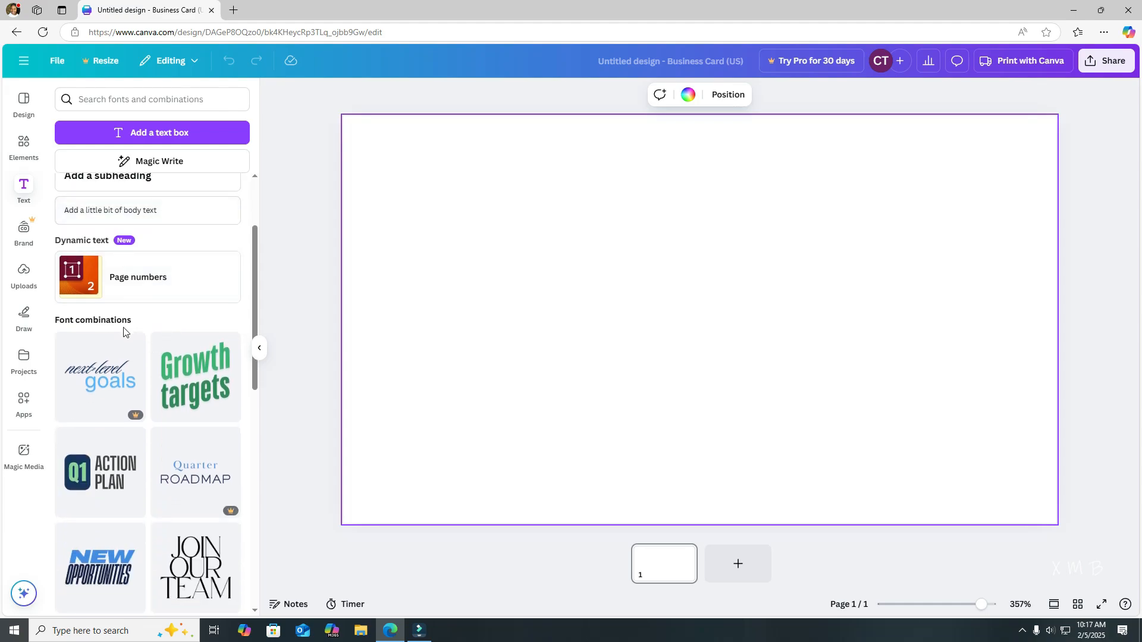
pyautogui.scroll(-4, 184, 392)
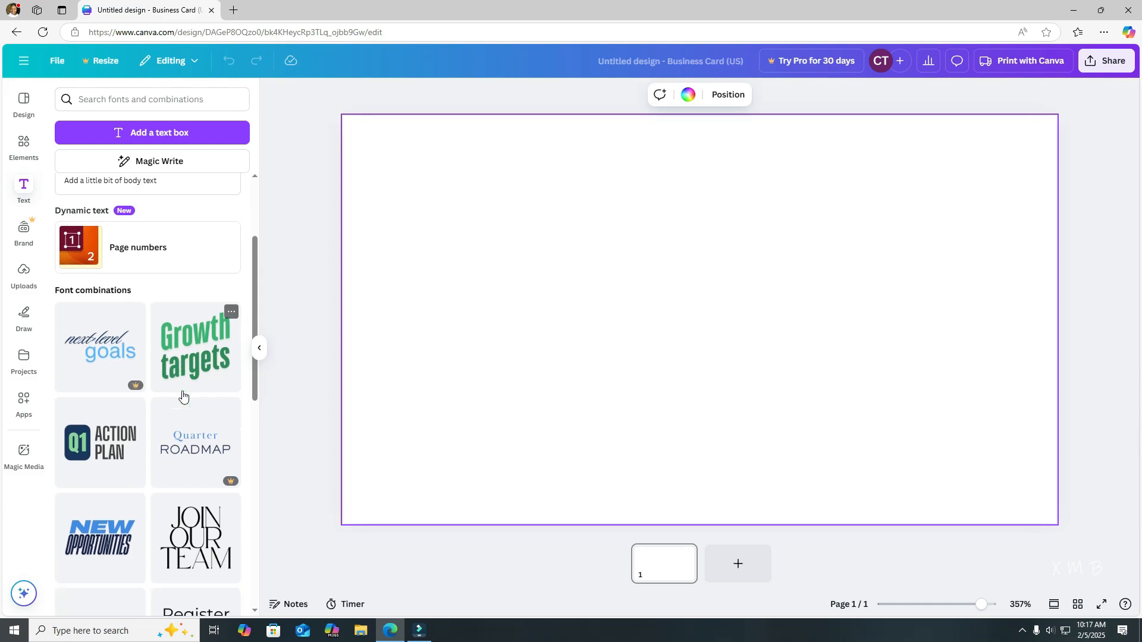
pyautogui.scroll(3, 171, 369)
pyautogui.scroll(3, 172, 369)
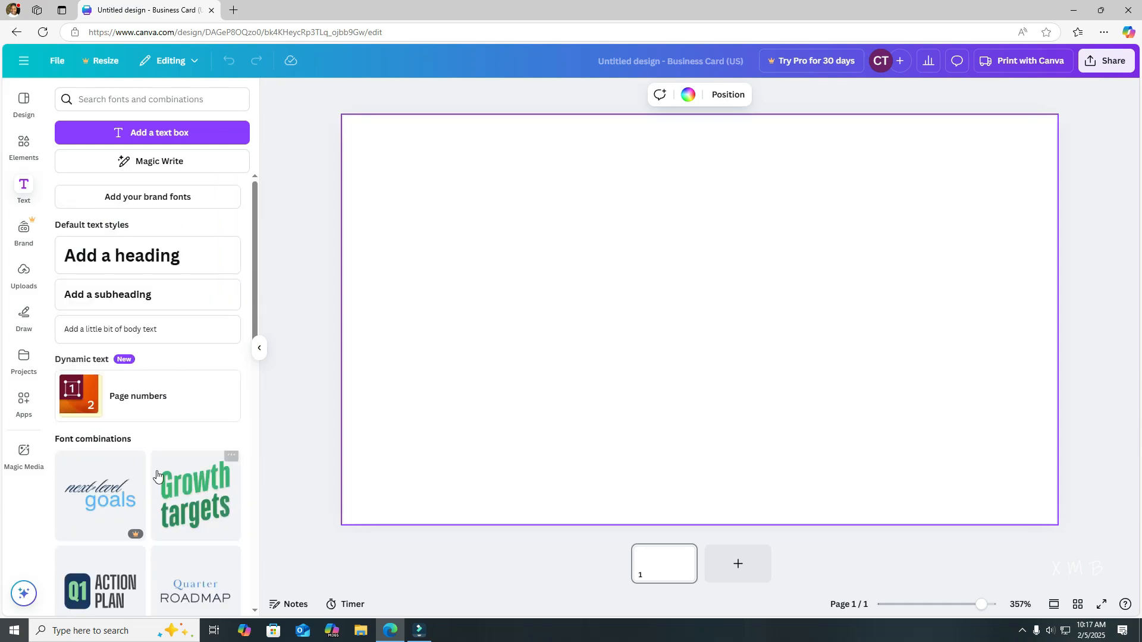
pyautogui.scroll(-10, 169, 464)
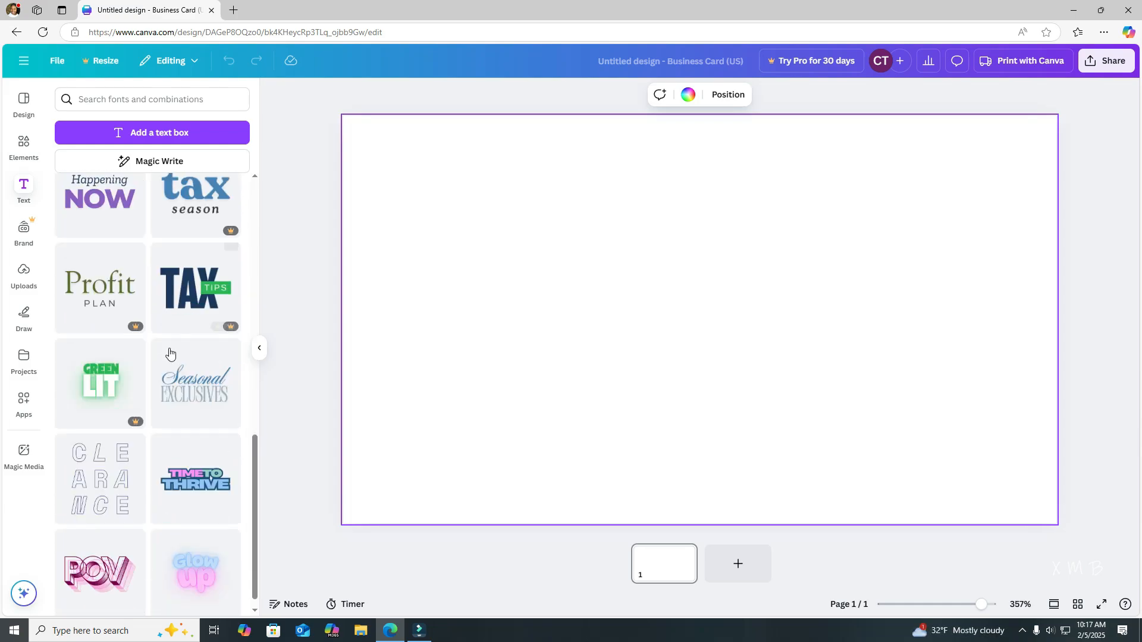
pyautogui.scroll(-12, 168, 355)
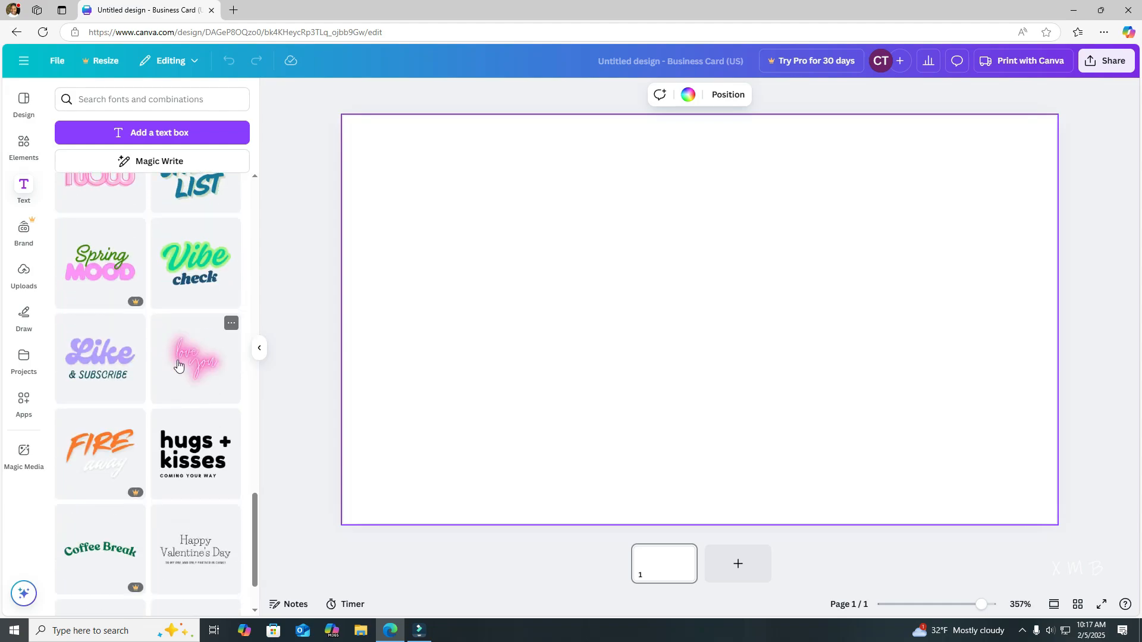
pyautogui.scroll(12, 180, 365)
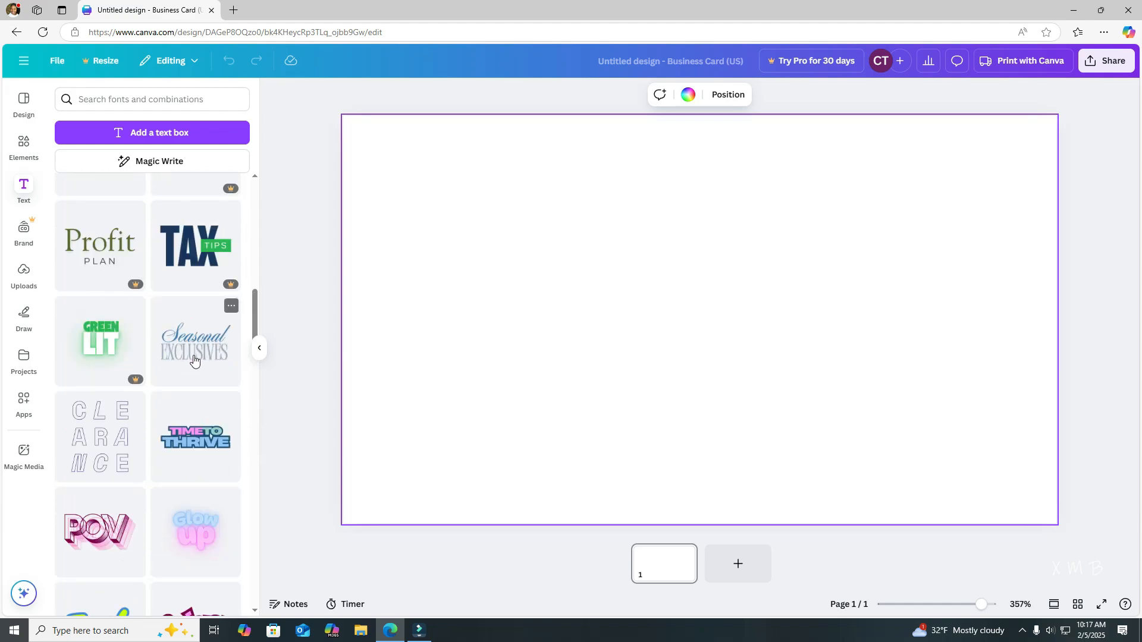
pyautogui.scroll(8, 178, 351)
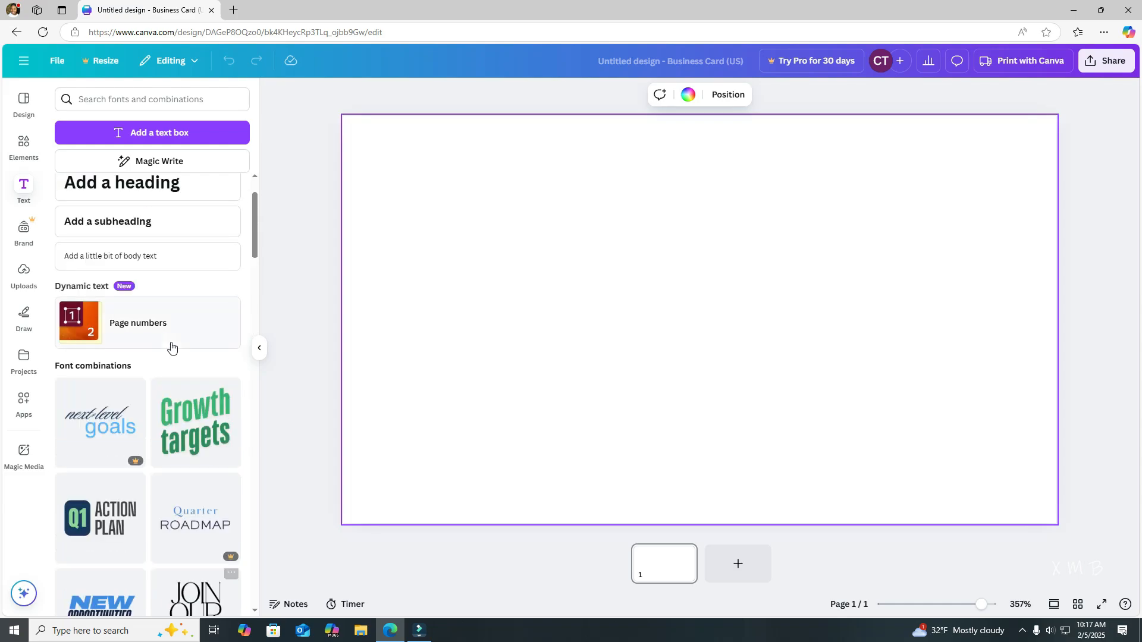
pyautogui.scroll(2, 172, 342)
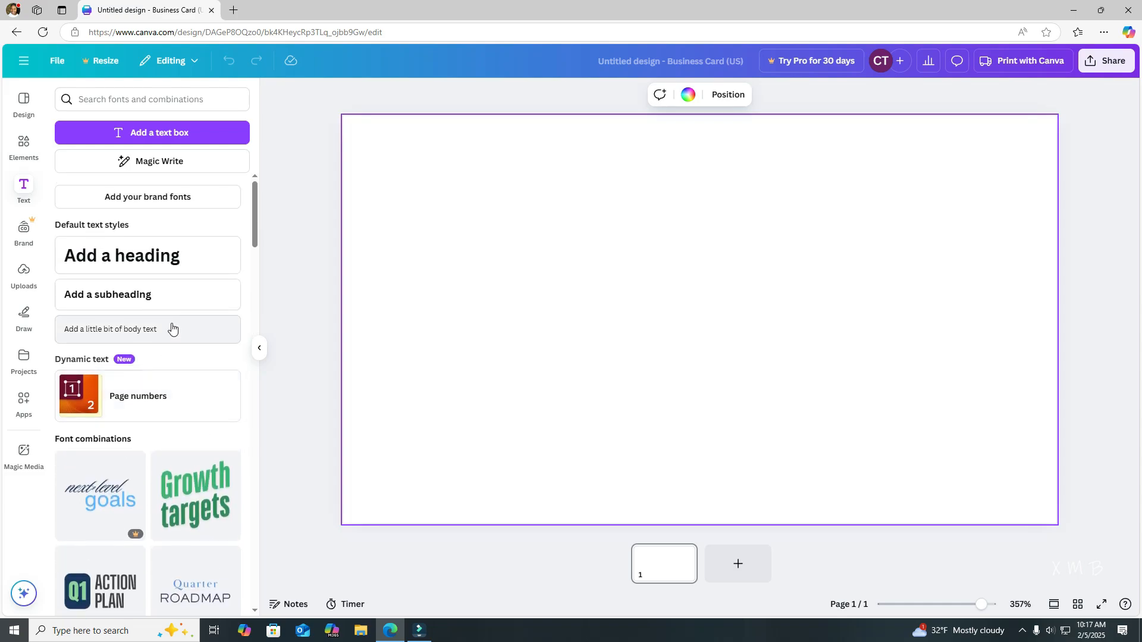
pyautogui.click(24, 233)
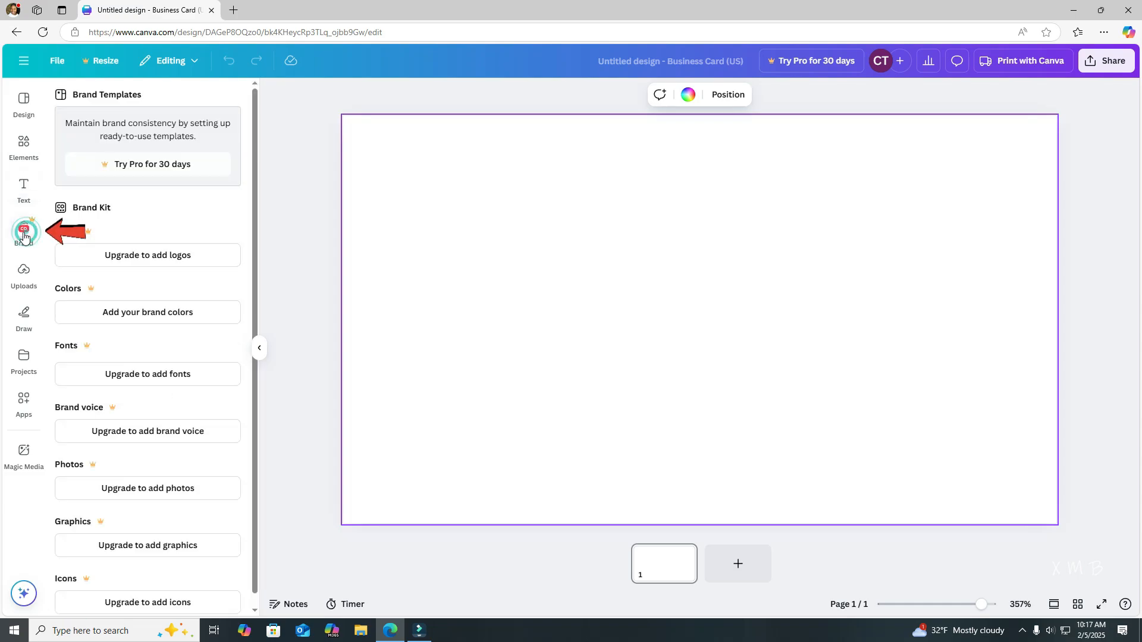
# Step: Go via Uploads to the Draw tools with their pens, highlighter and eraser
pyautogui.click(19, 273)
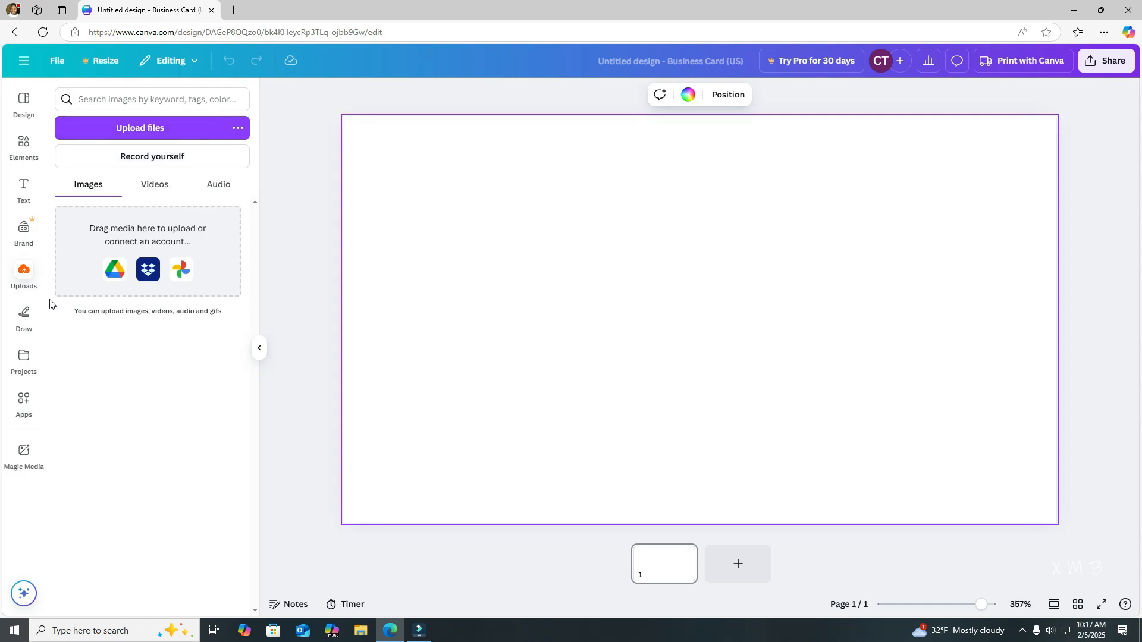
pyautogui.click(25, 315)
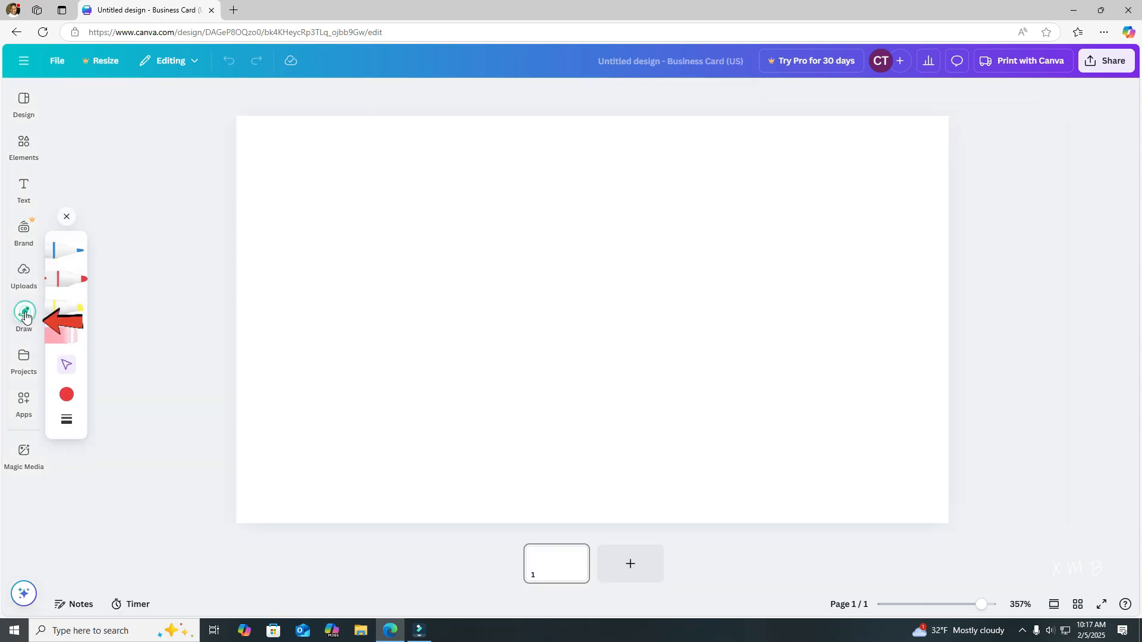
# Step: Sketch a looping signature across the card with the blue pen
pyautogui.click(61, 253)
pyautogui.moveTo(373, 231)
pyautogui.mouseDown()
pyautogui.moveTo(323, 224)
pyautogui.moveTo(362, 311)
pyautogui.moveTo(646, 285)
pyautogui.mouseUp()
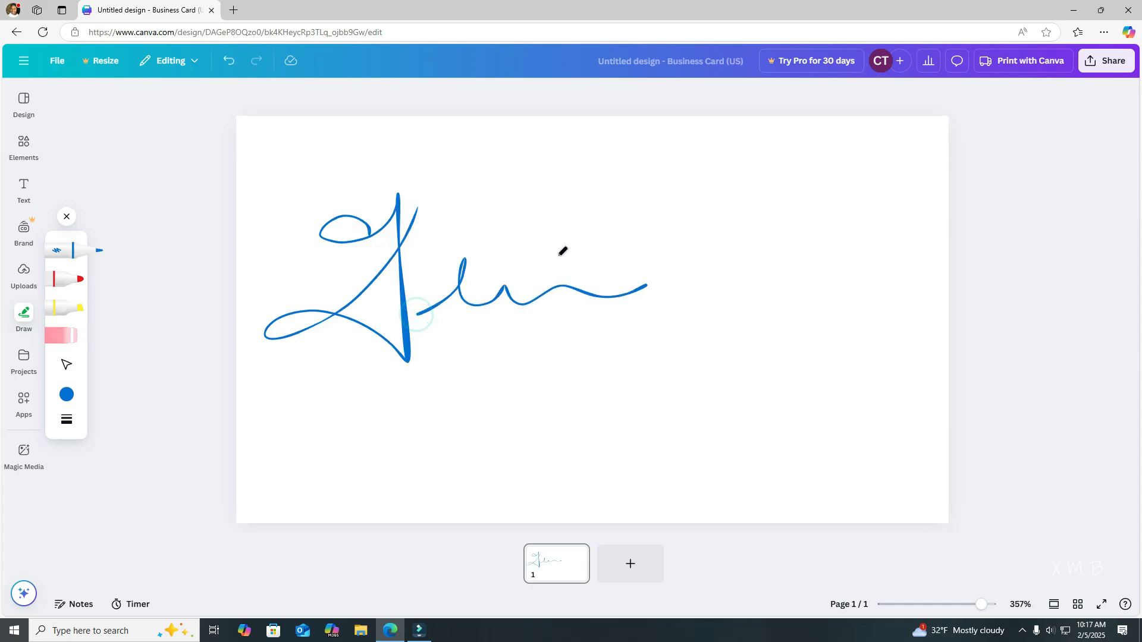
pyautogui.moveTo(611, 209)
pyautogui.mouseDown()
pyautogui.moveTo(587, 263)
pyautogui.moveTo(626, 195)
pyautogui.mouseUp()
pyautogui.moveTo(648, 171)
pyautogui.mouseDown()
pyautogui.moveTo(810, 223)
pyautogui.moveTo(919, 227)
pyautogui.mouseUp()
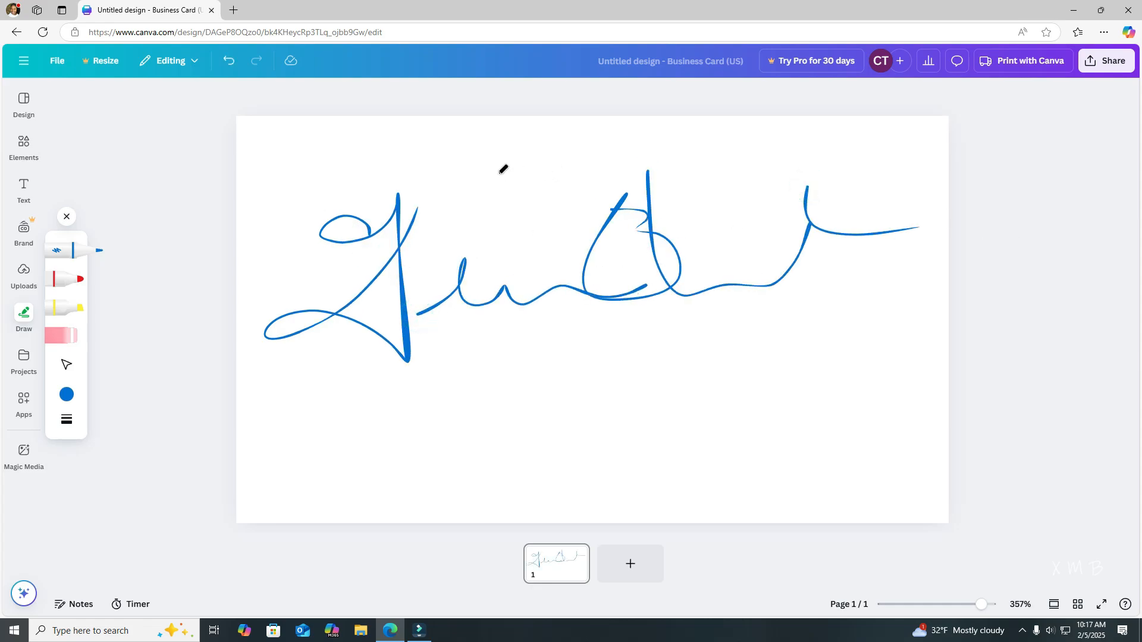
# Step: Undo the signature strokes, redo two, then undo again until the card is blank
pyautogui.click(236, 65)
pyautogui.click(235, 65)
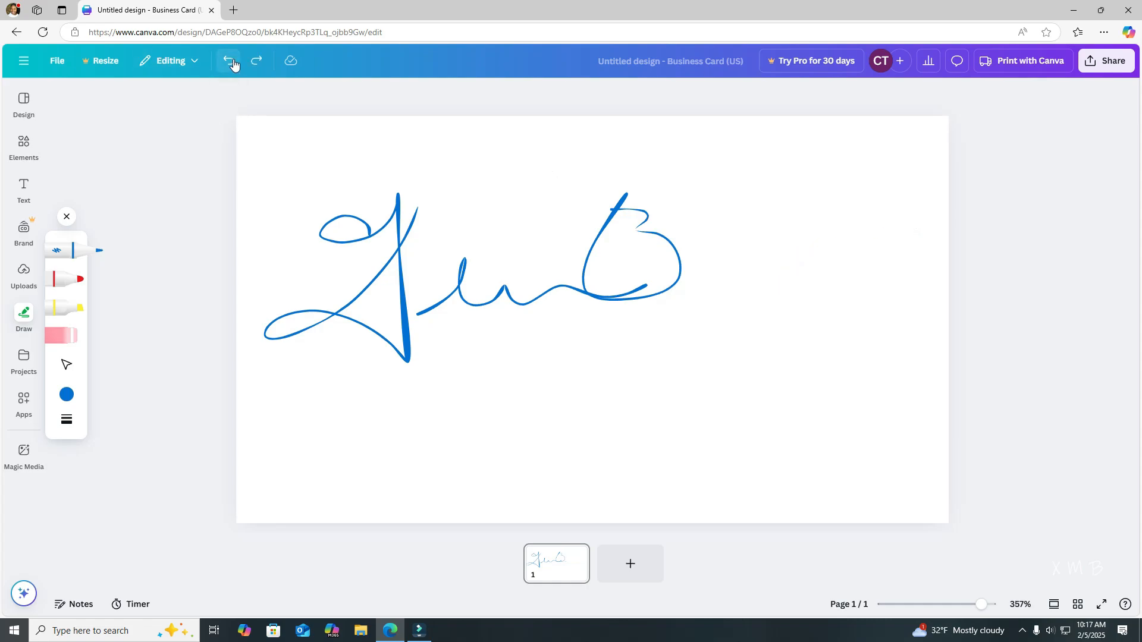
pyautogui.click(234, 65)
pyautogui.click(234, 64)
pyautogui.click(234, 65)
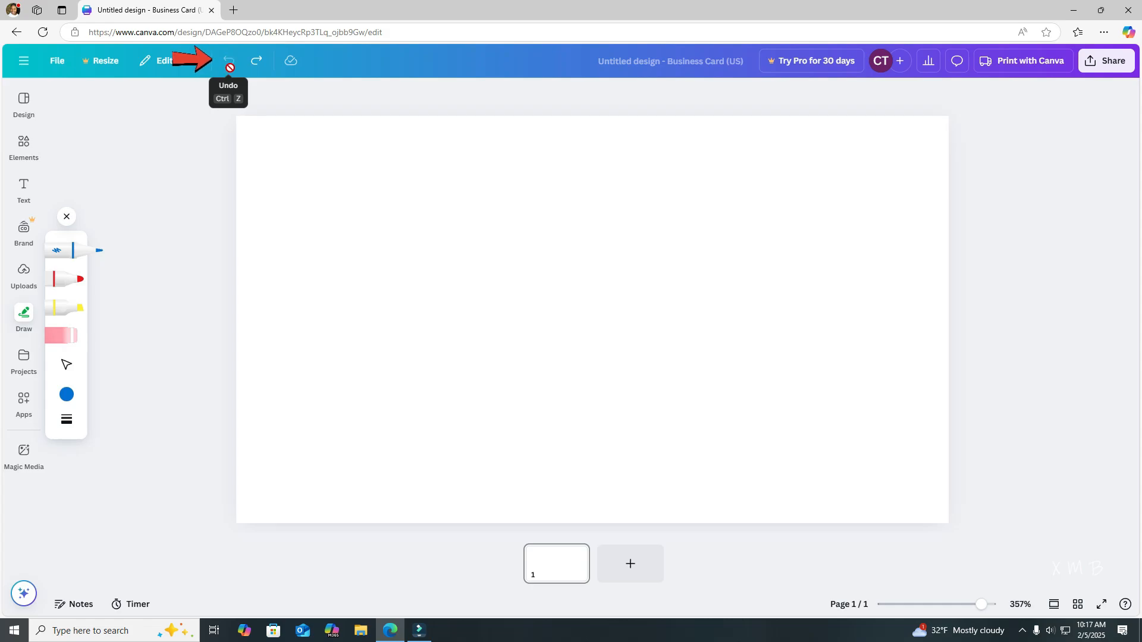
pyautogui.click(255, 64)
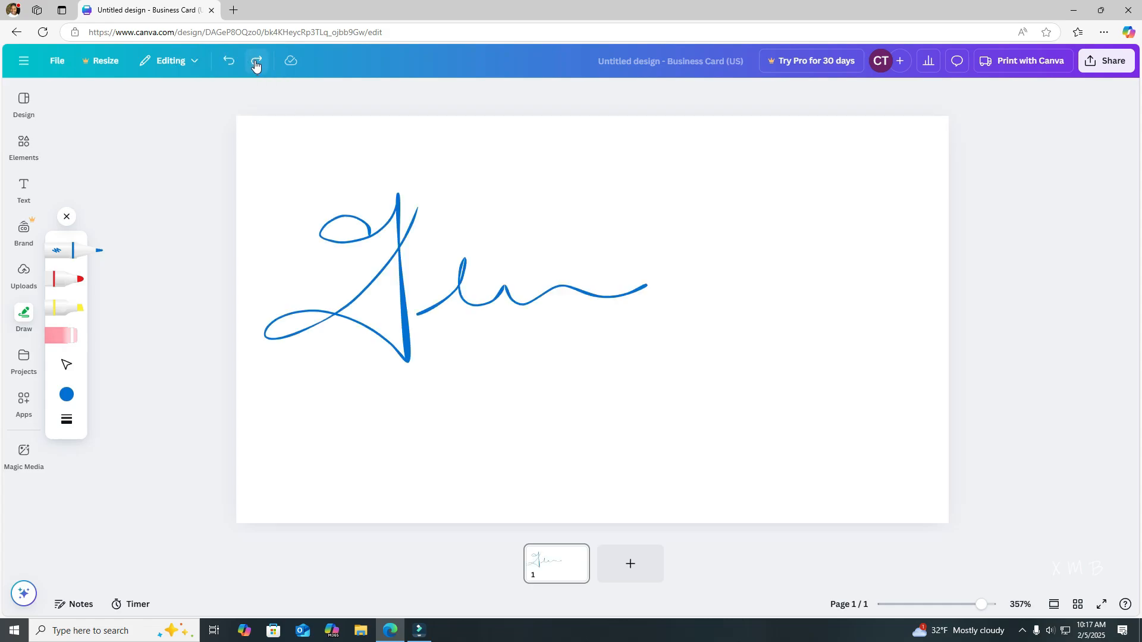
pyautogui.click(255, 64)
pyautogui.click(228, 61)
pyautogui.click(229, 61)
pyautogui.click(229, 61)
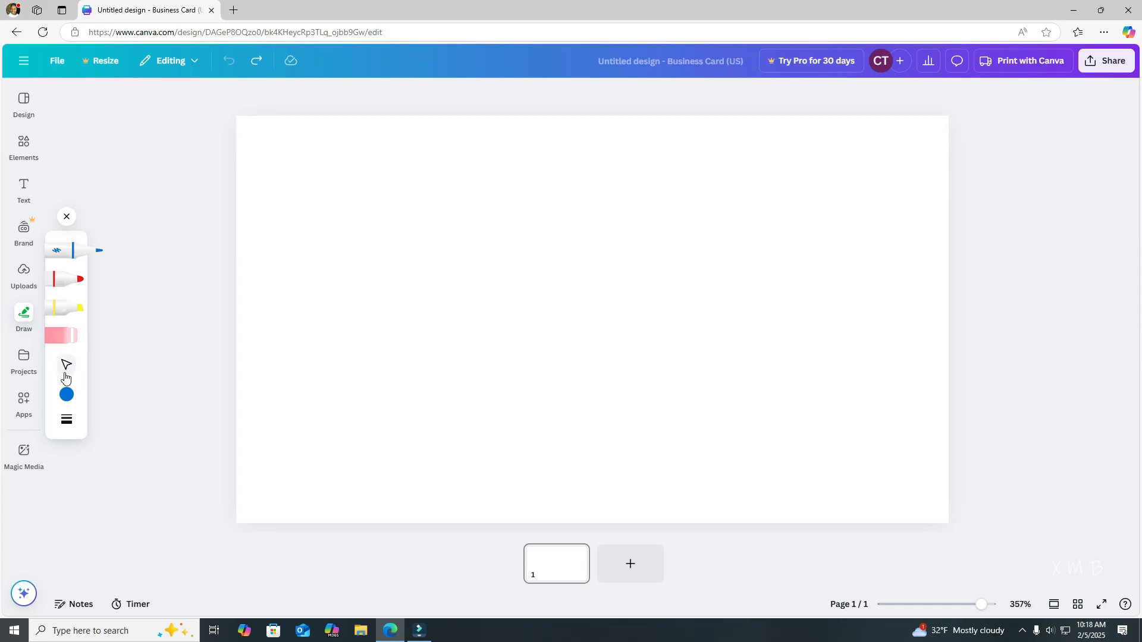
# Step: Look through Projects and the popular Apps list, then bring up Magic Media
pyautogui.click(31, 363)
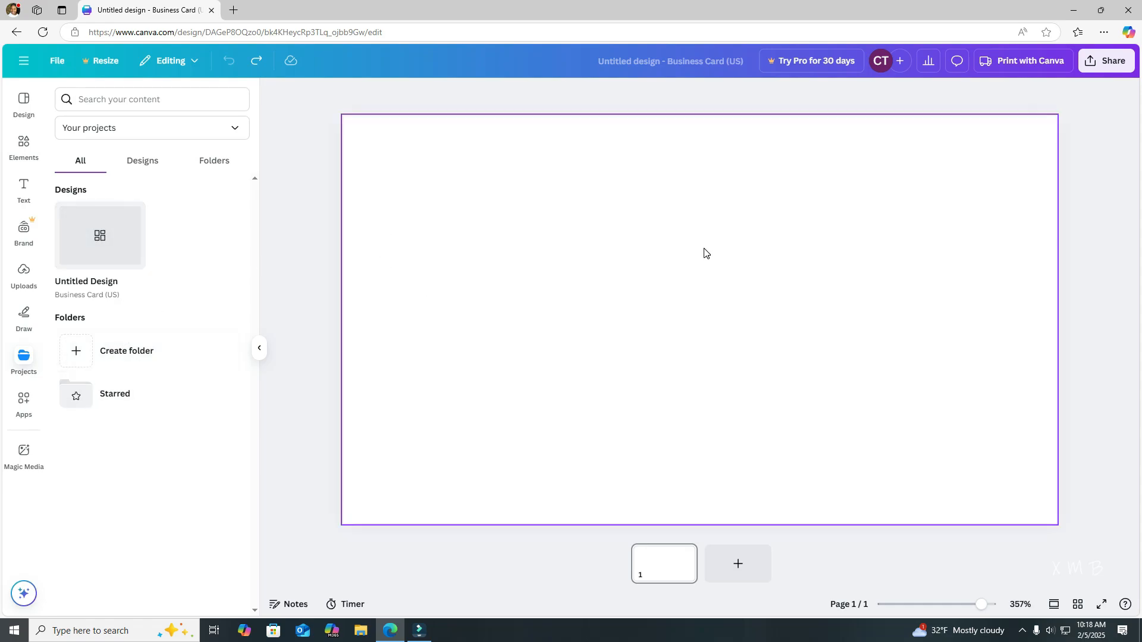
pyautogui.click(23, 402)
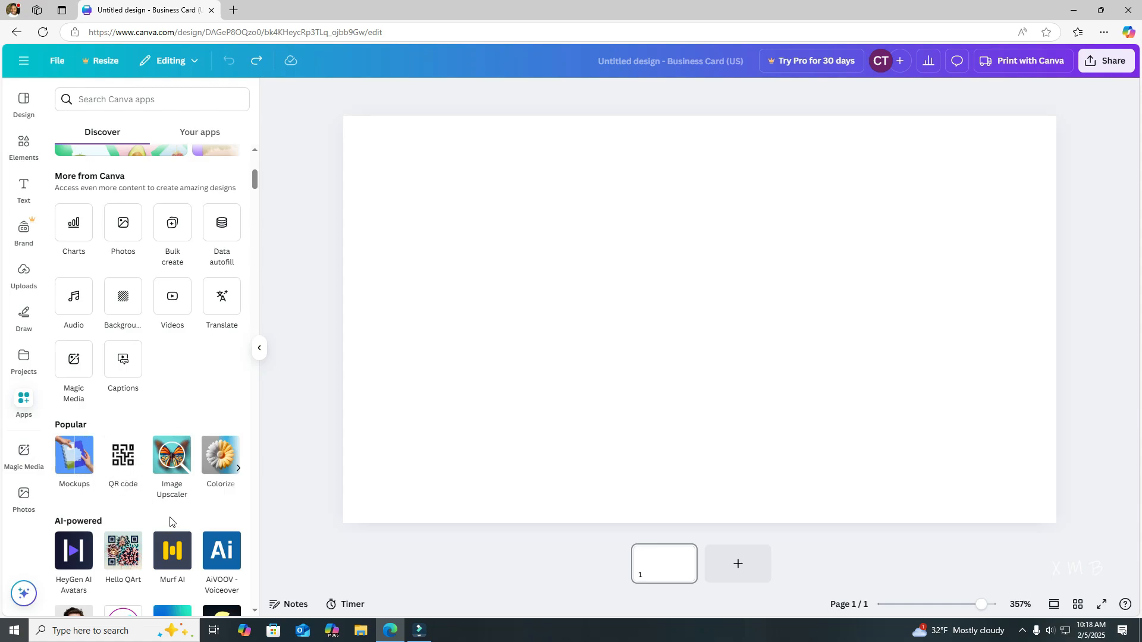
pyautogui.click(238, 468)
pyautogui.scroll(-3, 204, 490)
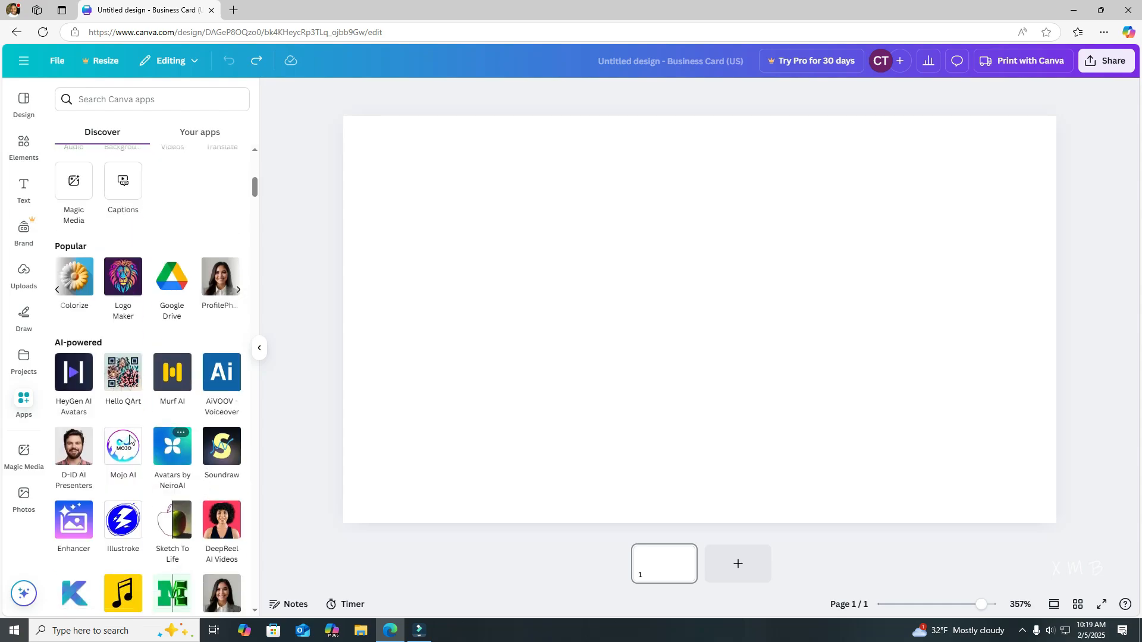
pyautogui.scroll(-10, 172, 449)
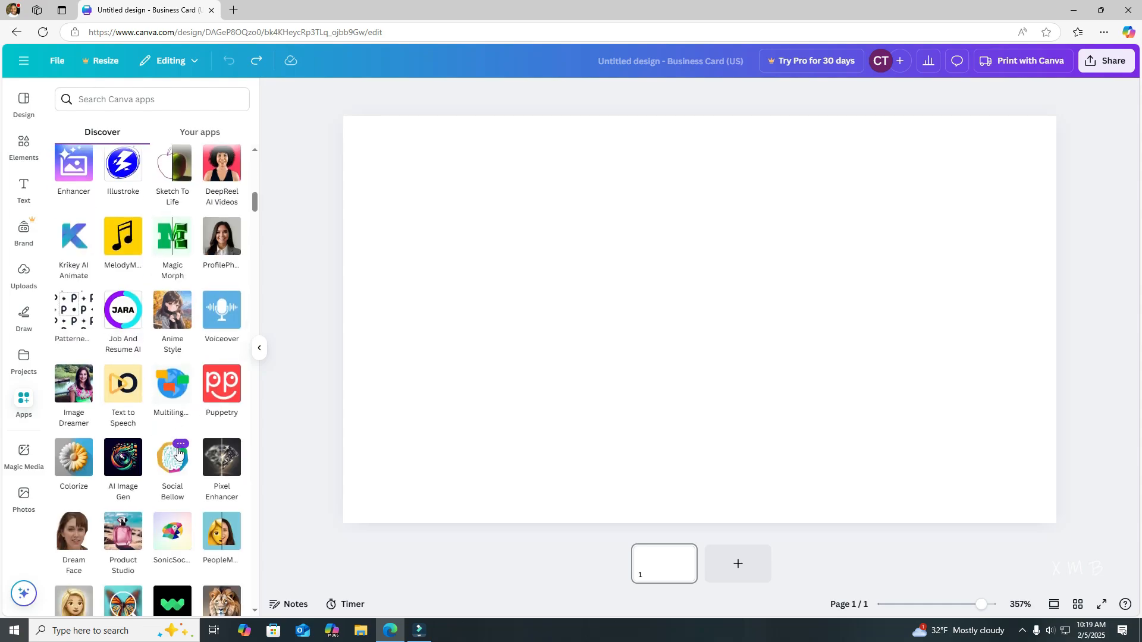
pyautogui.scroll(-5, 172, 458)
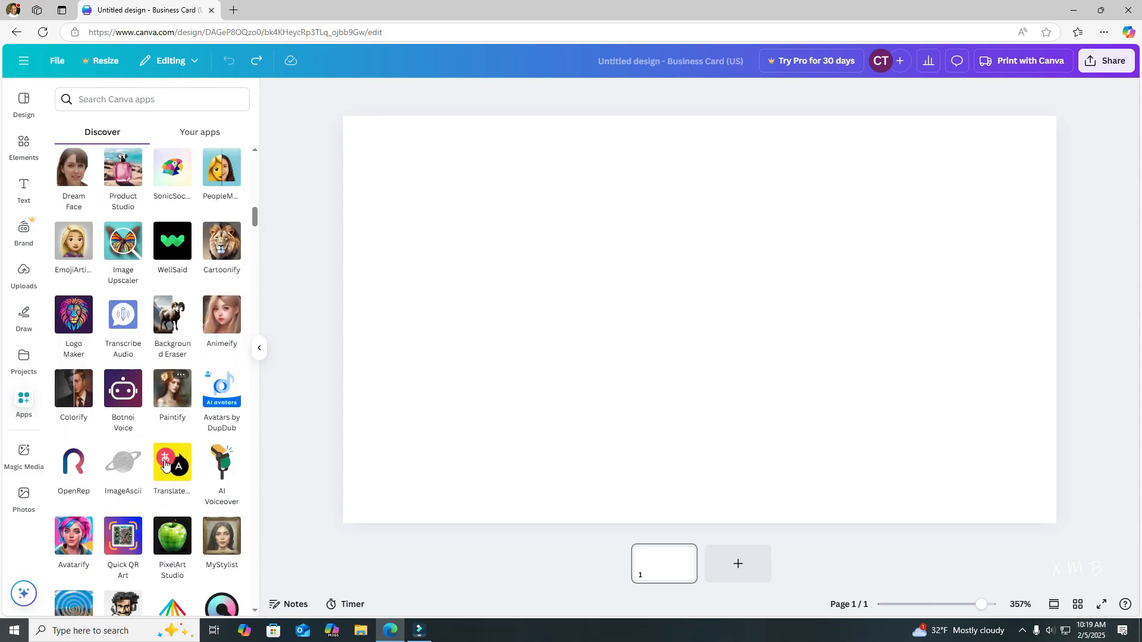
pyautogui.scroll(1, 164, 465)
pyautogui.scroll(10, 164, 466)
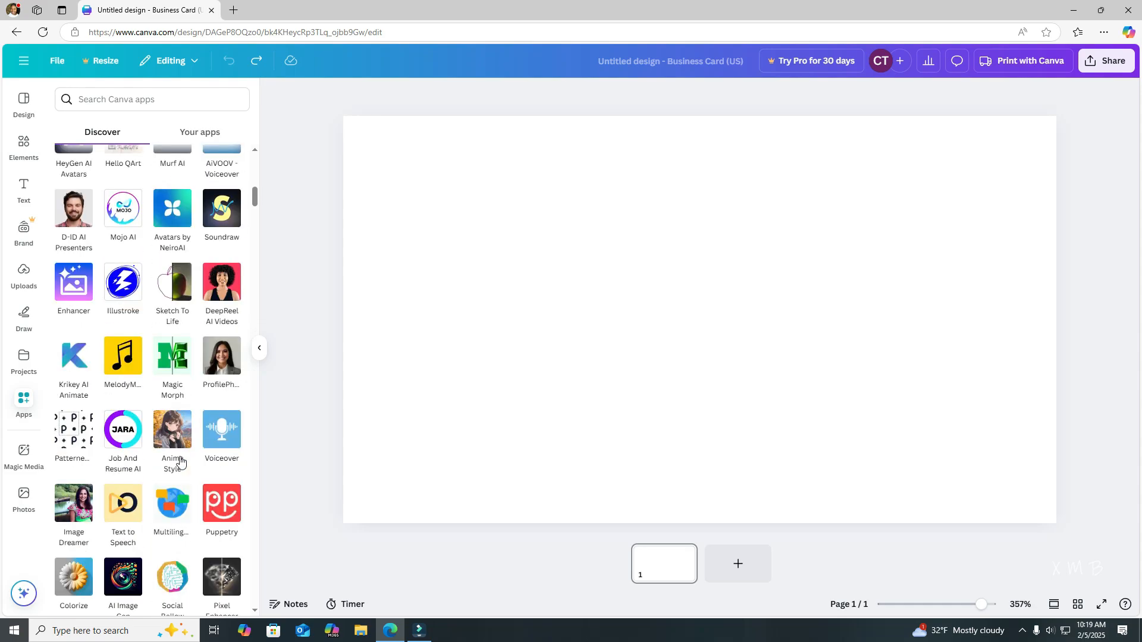
pyautogui.click(25, 463)
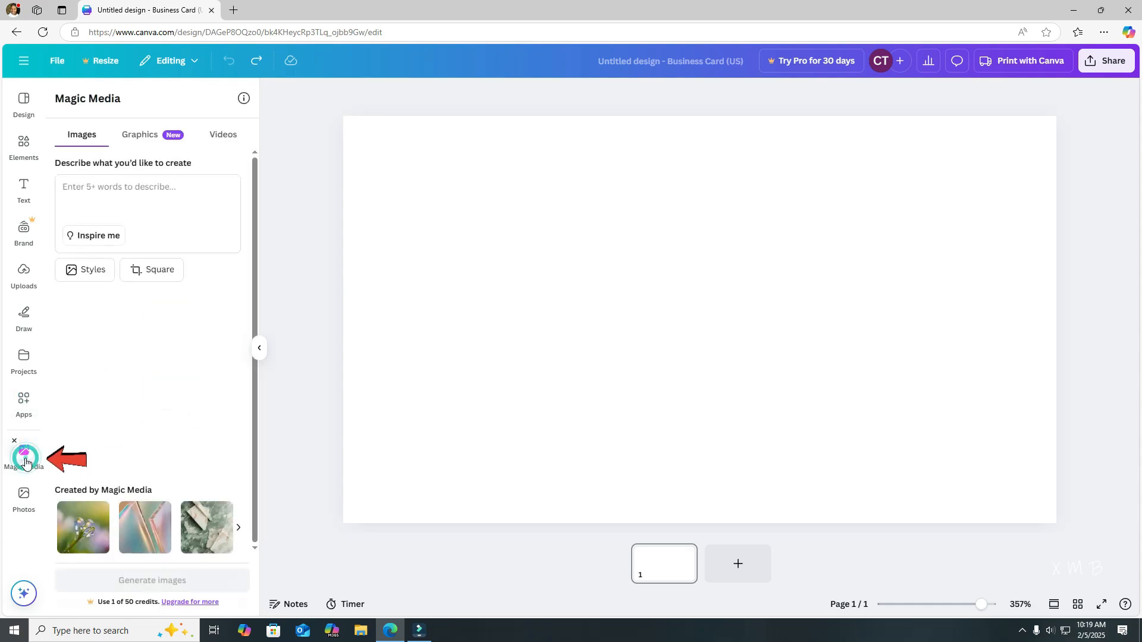
# Step: Scroll through the Photos library's Magic recommendations and Trending stock photos, then back up
pyautogui.click(23, 513)
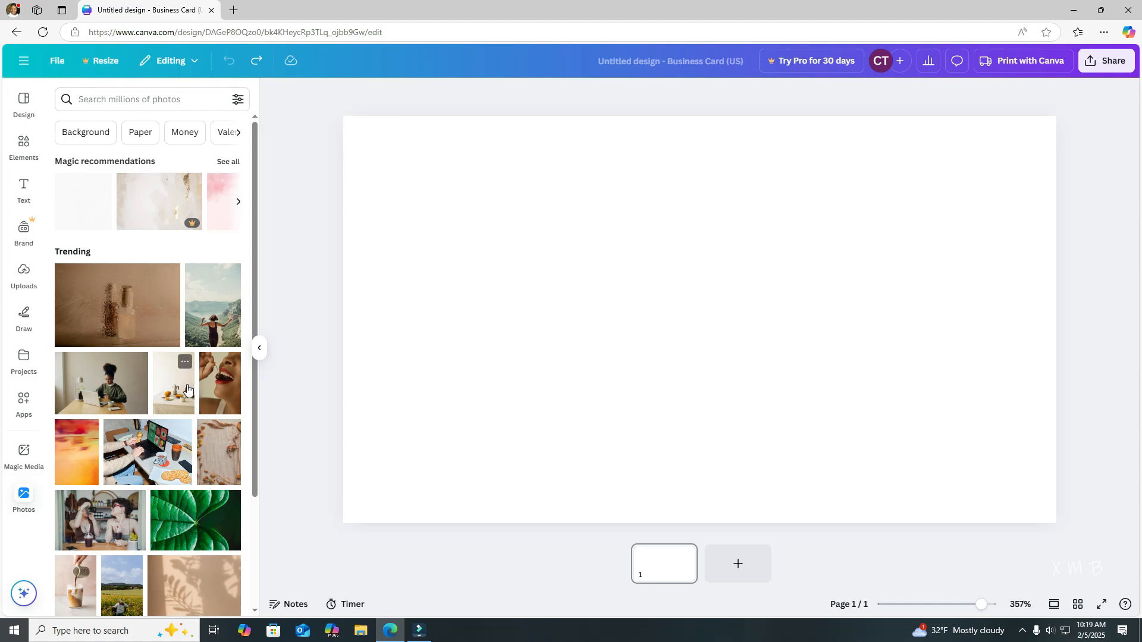
pyautogui.scroll(-3, 166, 347)
pyautogui.scroll(-3, 169, 421)
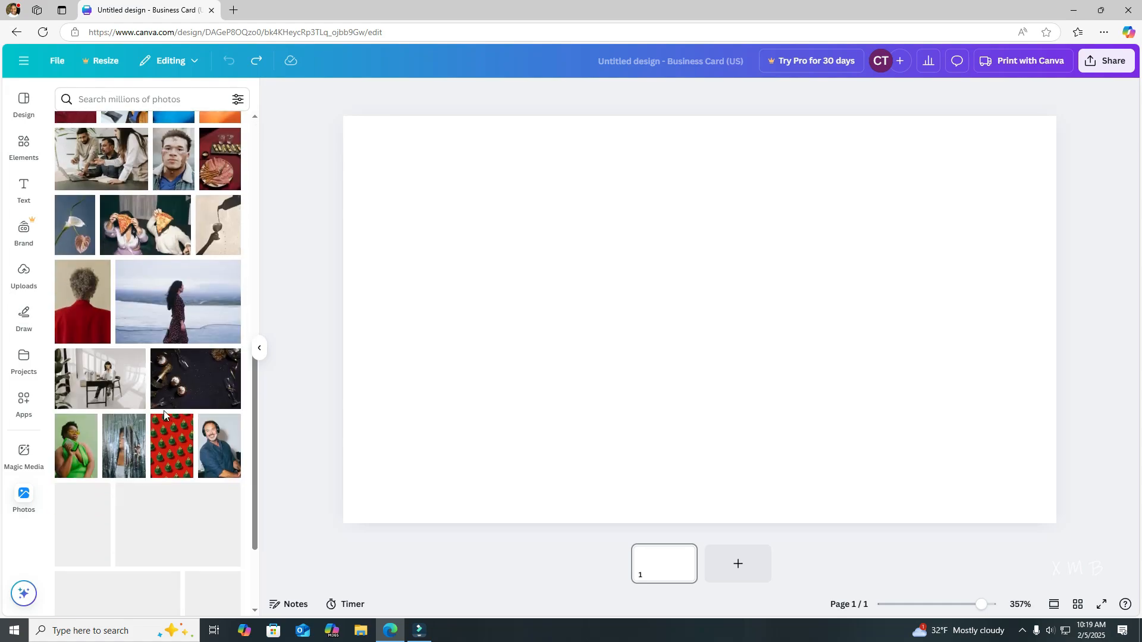
pyautogui.scroll(-3, 161, 413)
pyautogui.scroll(-3, 170, 394)
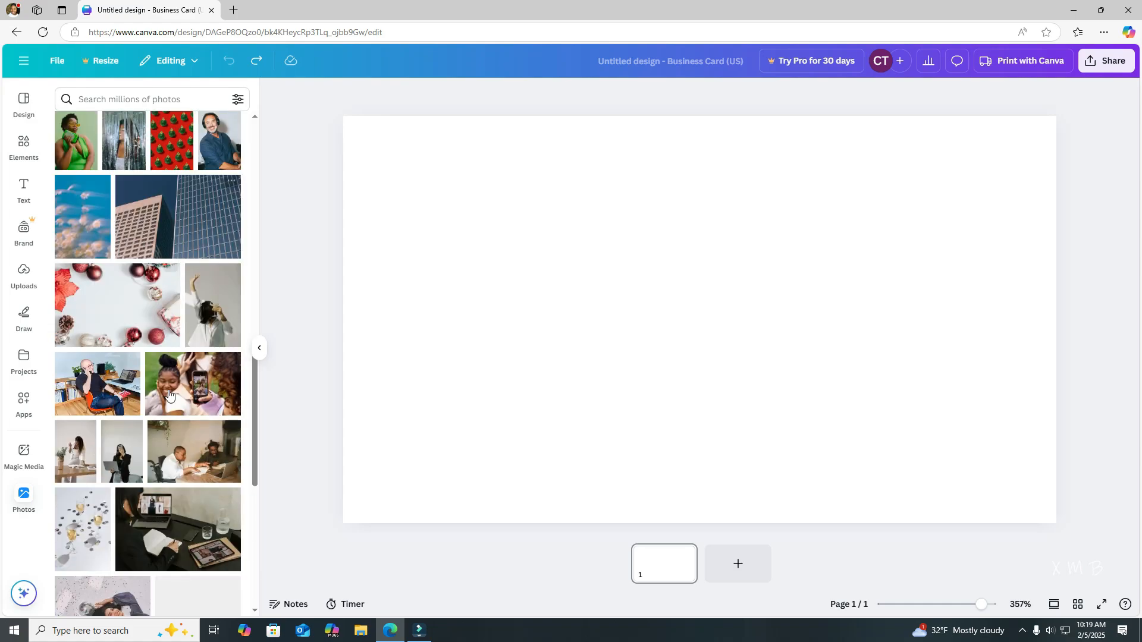
pyautogui.scroll(-1, 169, 394)
pyautogui.scroll(-5, 169, 404)
pyautogui.scroll(2, 168, 410)
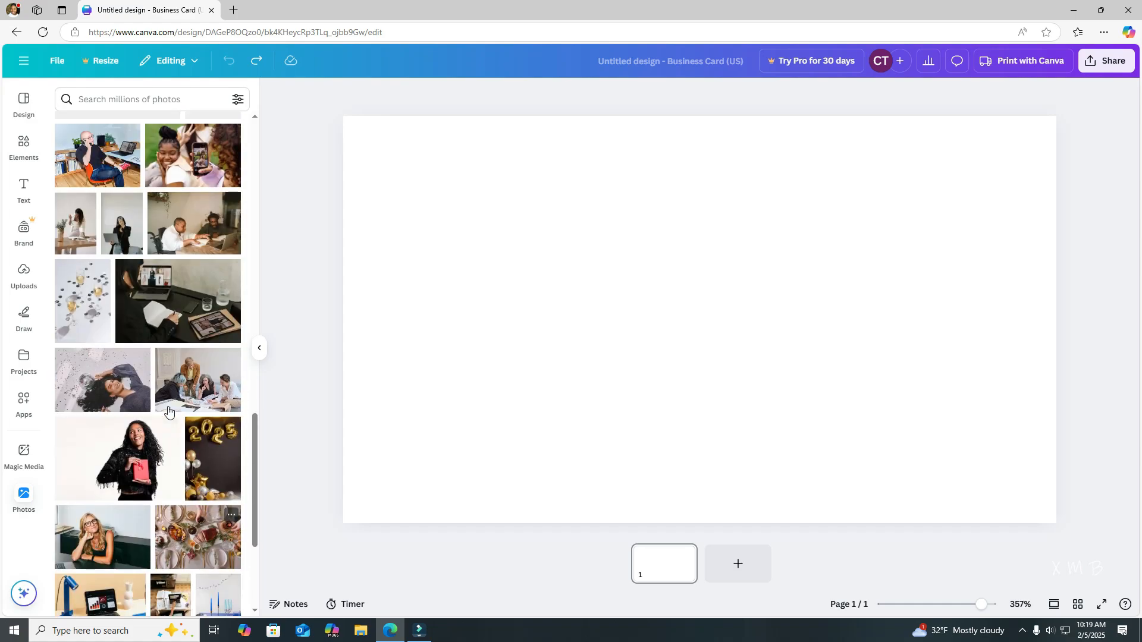
pyautogui.scroll(15, 169, 405)
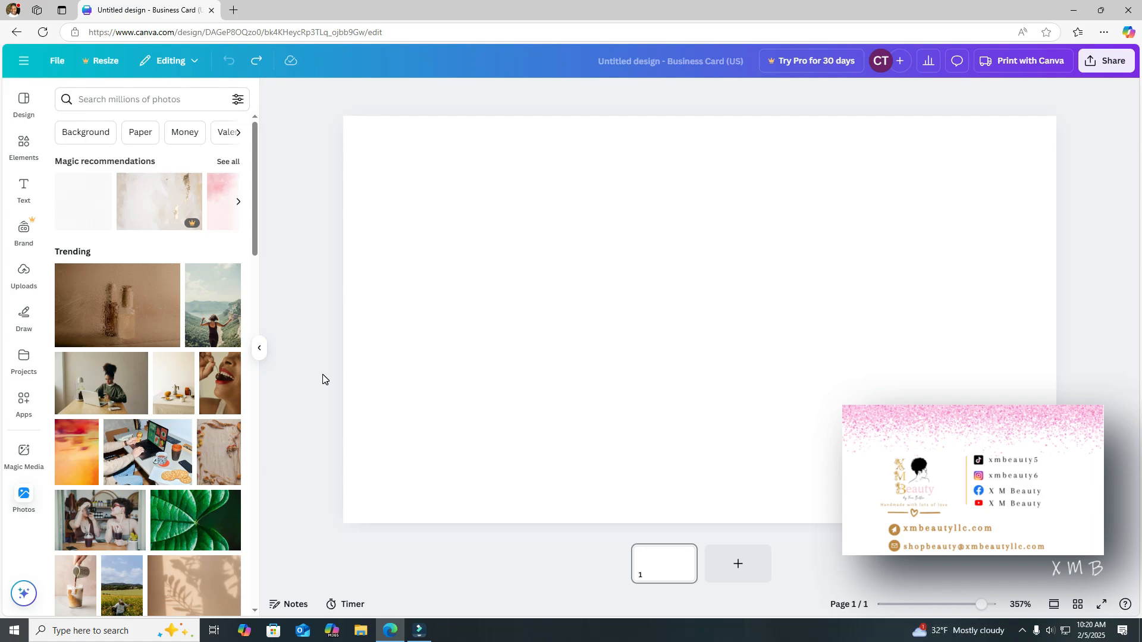
# Step: Browse the Elements panel and search it for 'pink glitter'
pyautogui.click(25, 145)
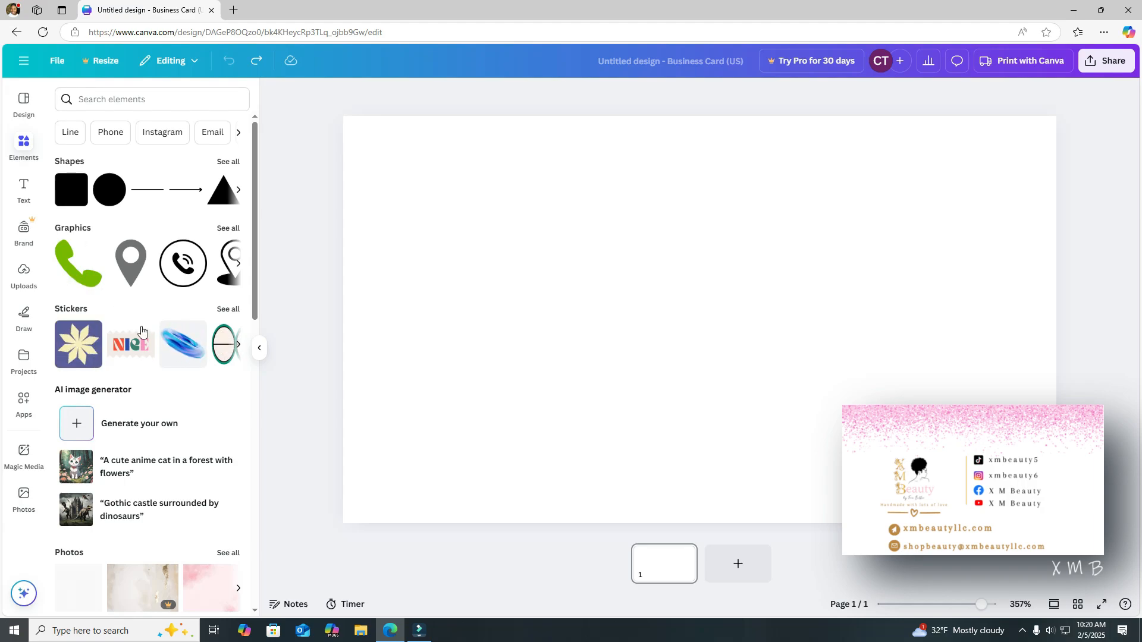
pyautogui.scroll(-10, 144, 358)
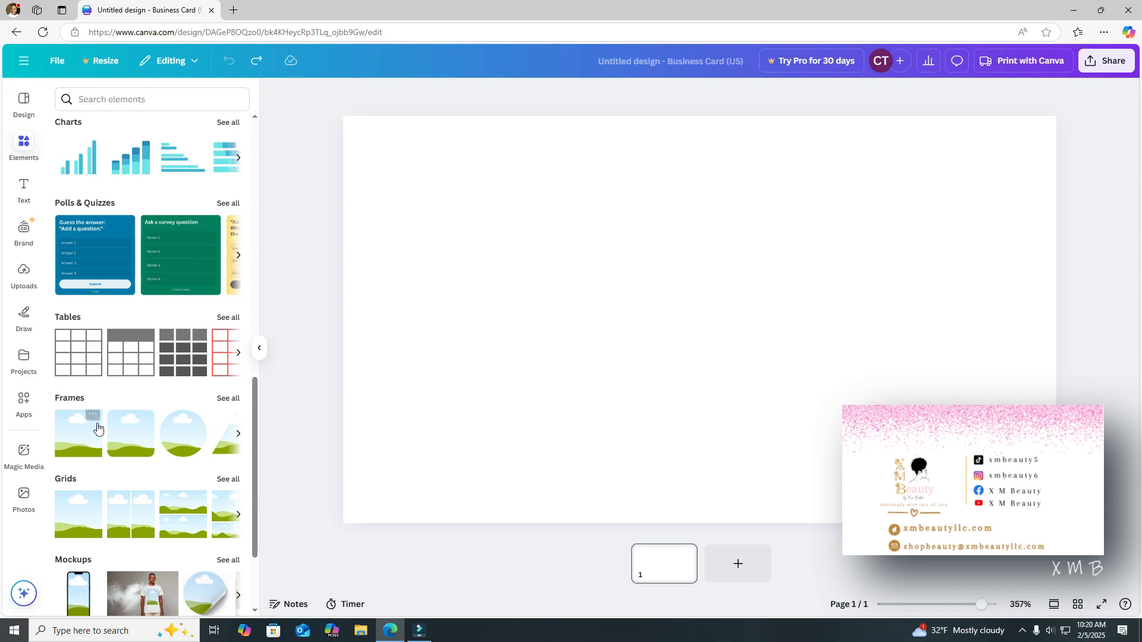
pyautogui.scroll(-2, 98, 428)
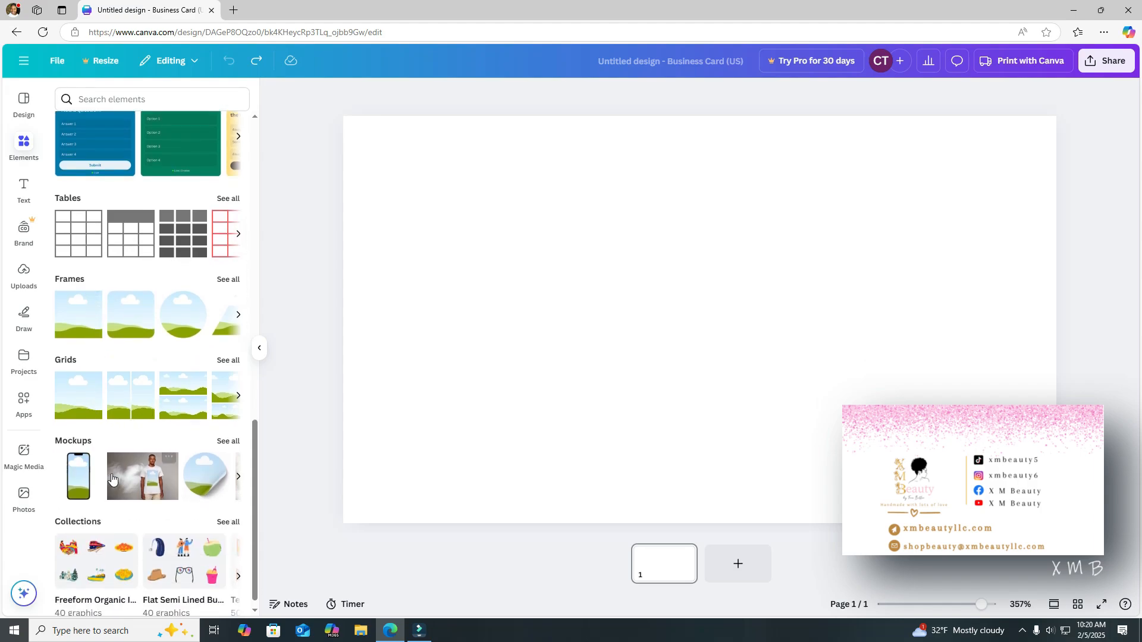
pyautogui.scroll(5, 202, 473)
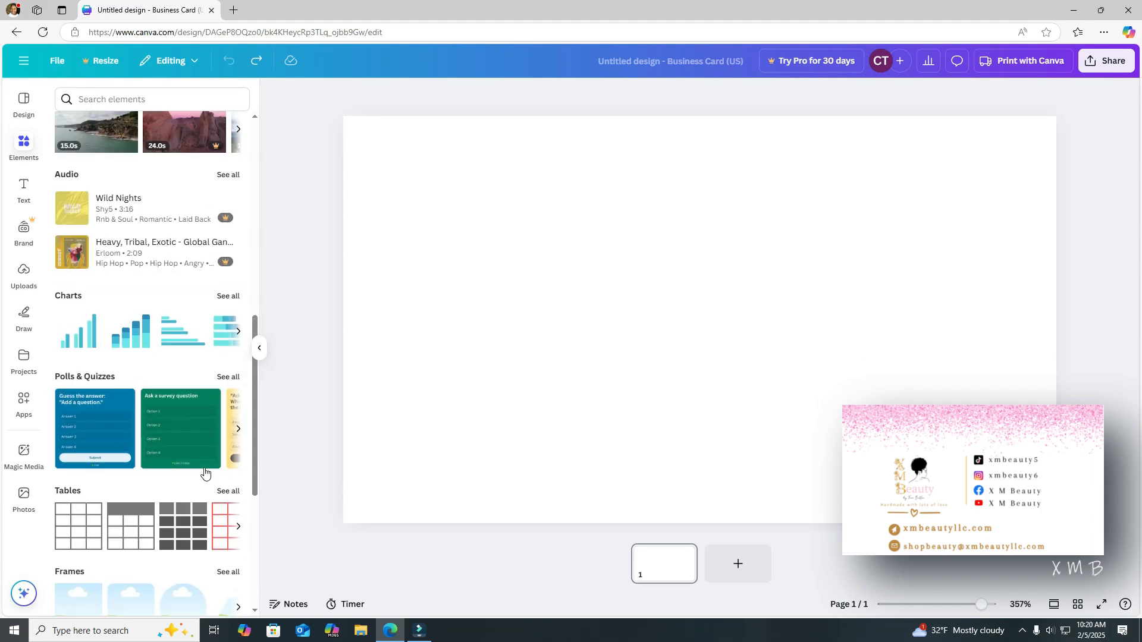
pyautogui.scroll(10, 204, 470)
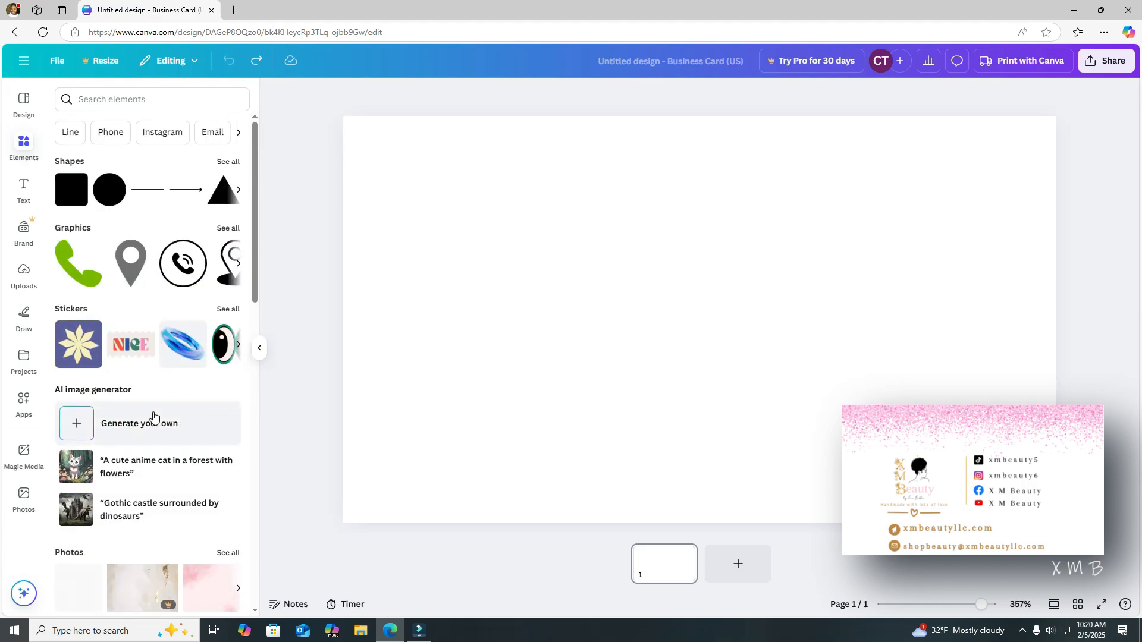
pyautogui.click(100, 101)
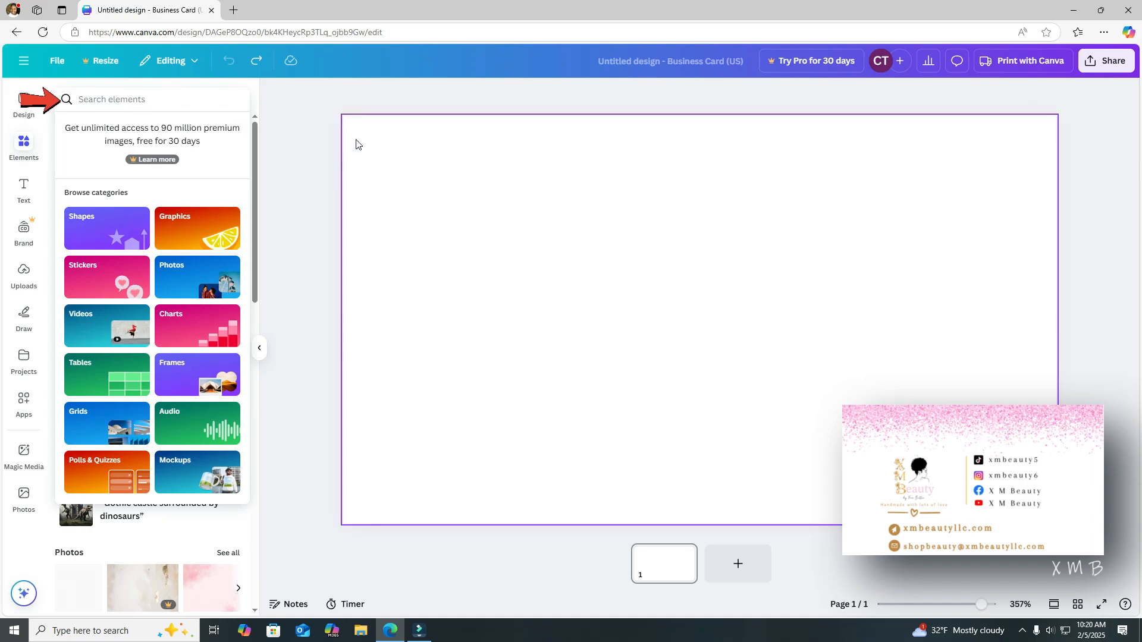
pyautogui.write('pink')
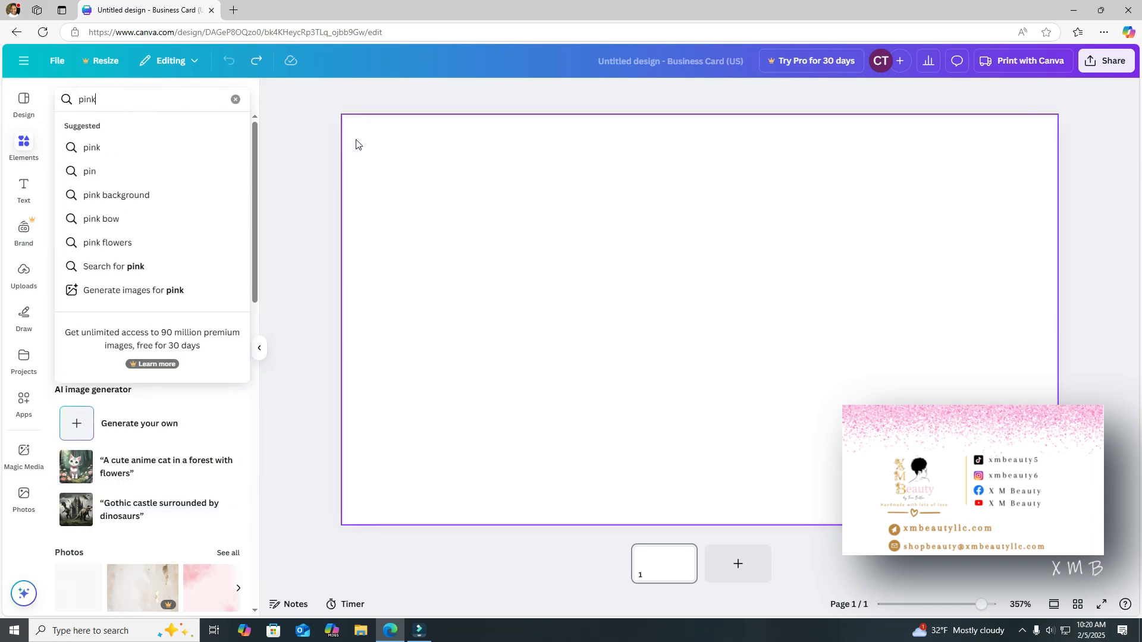
pyautogui.write(' gli')
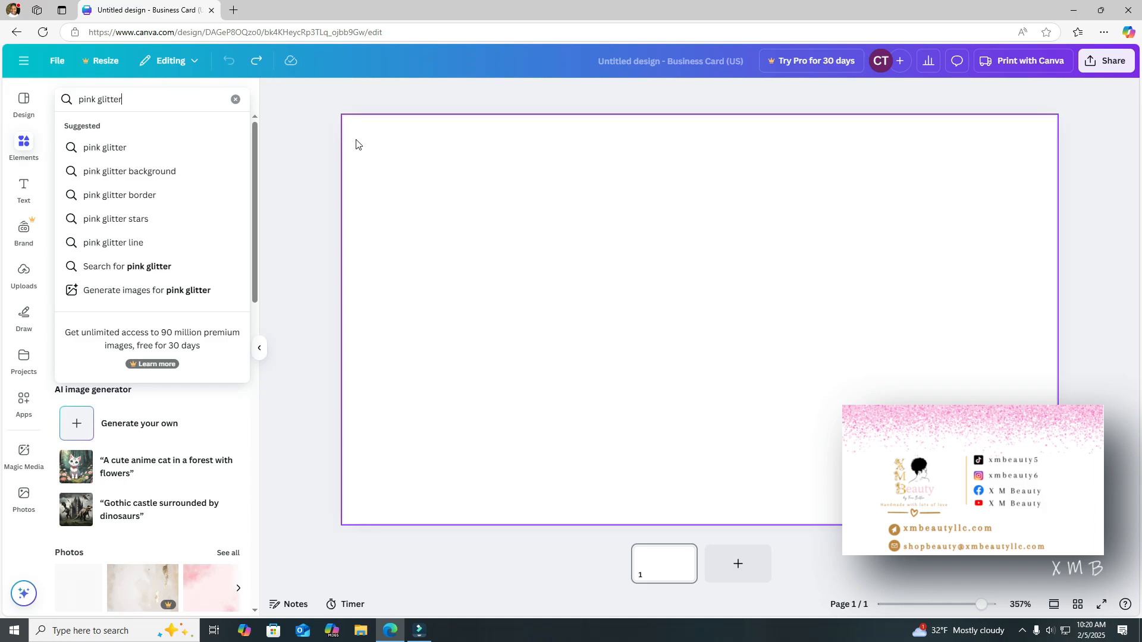
pyautogui.write('tter')
pyautogui.click(145, 149)
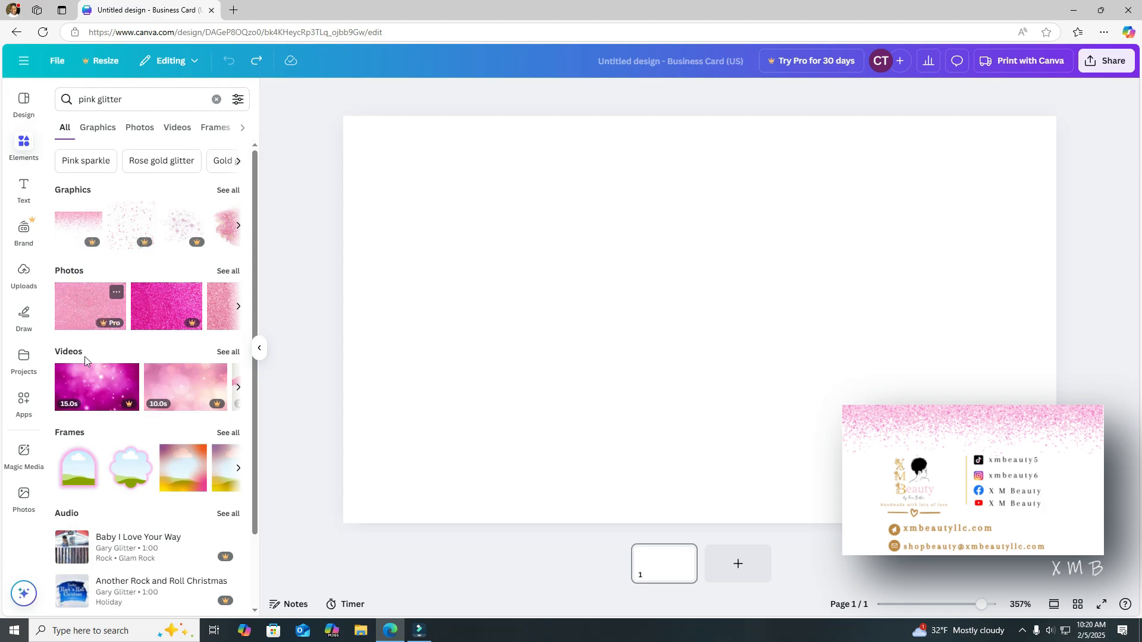
pyautogui.scroll(-2, 104, 508)
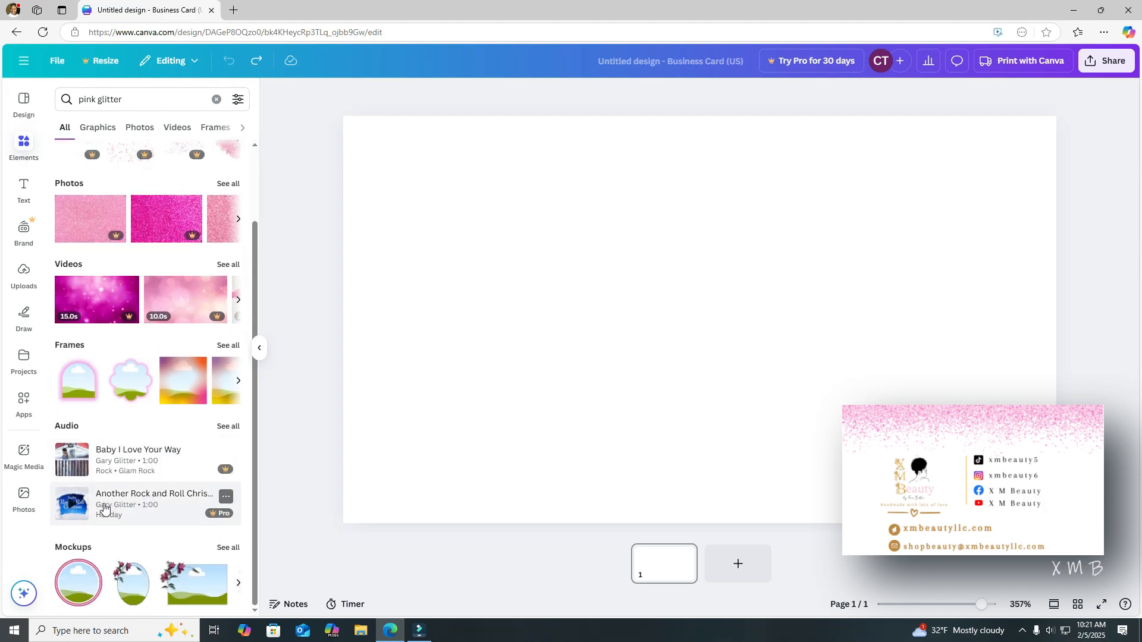
pyautogui.scroll(2, 104, 507)
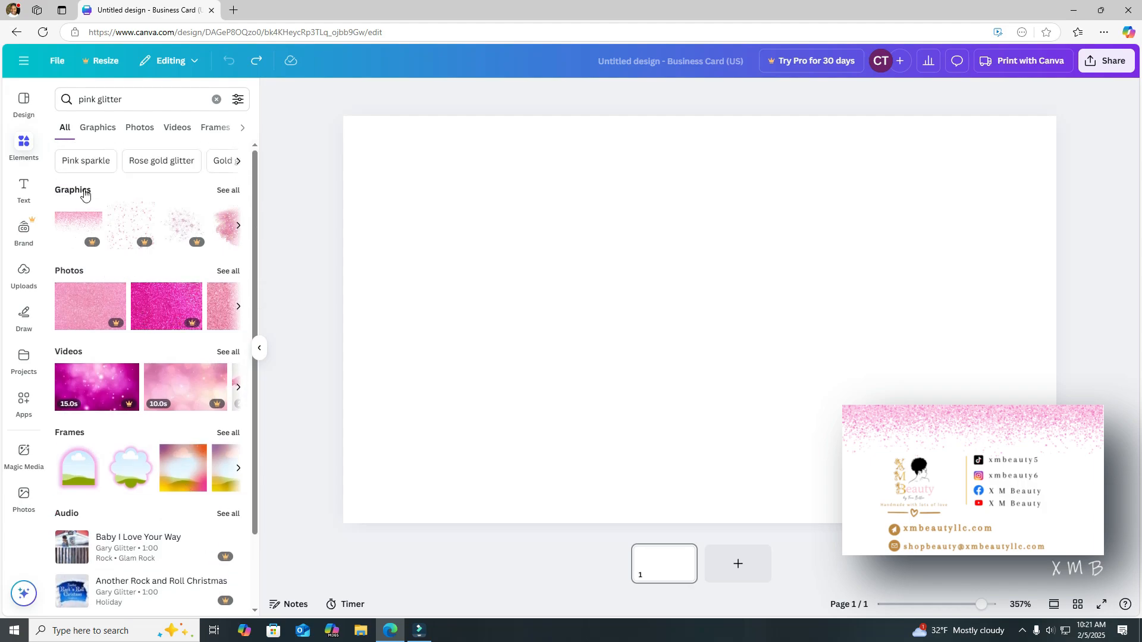
# Step: Open all pink glitter Graphics results and scroll through them
pyautogui.click(227, 192)
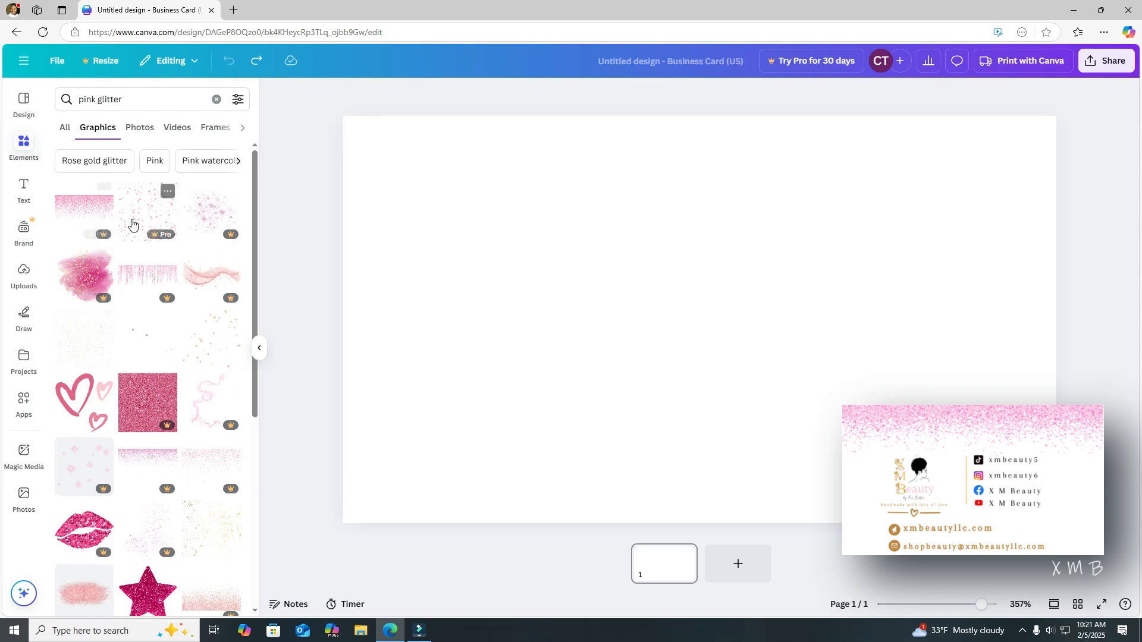
pyautogui.scroll(-3, 164, 458)
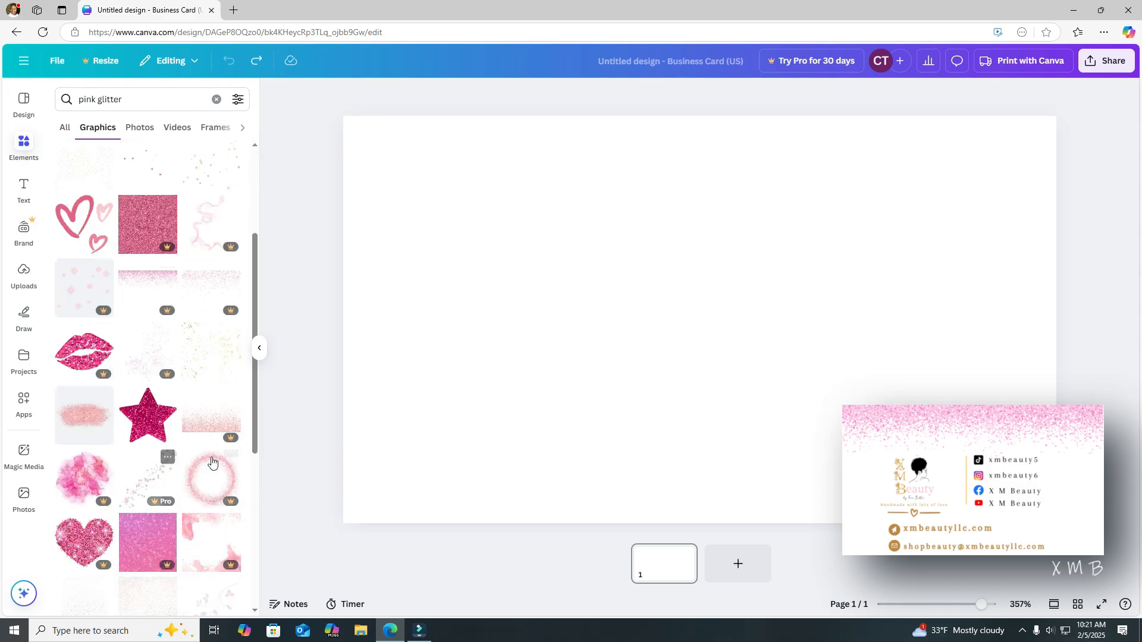
pyautogui.scroll(-1, 212, 461)
pyautogui.scroll(-8, 202, 462)
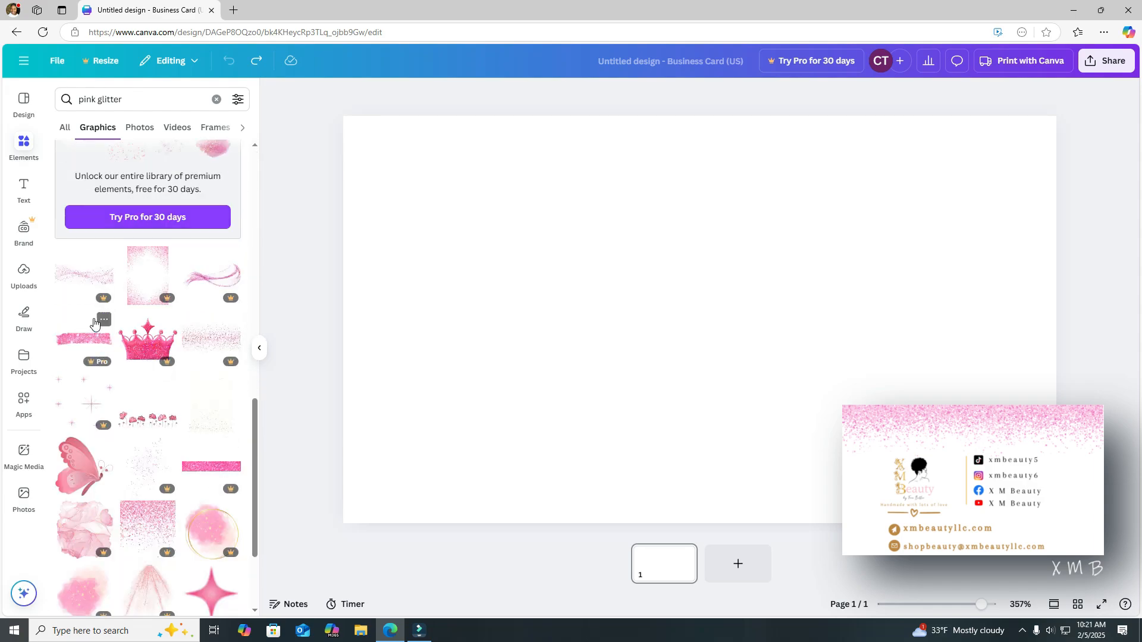
pyautogui.scroll(-2, 204, 395)
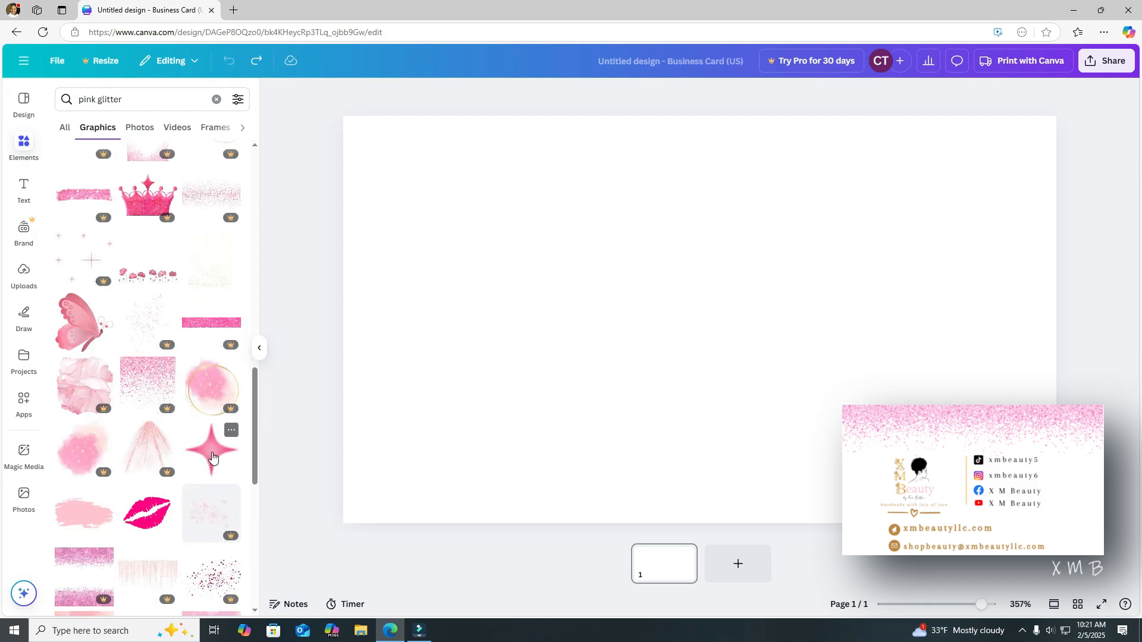
pyautogui.scroll(-4, 212, 462)
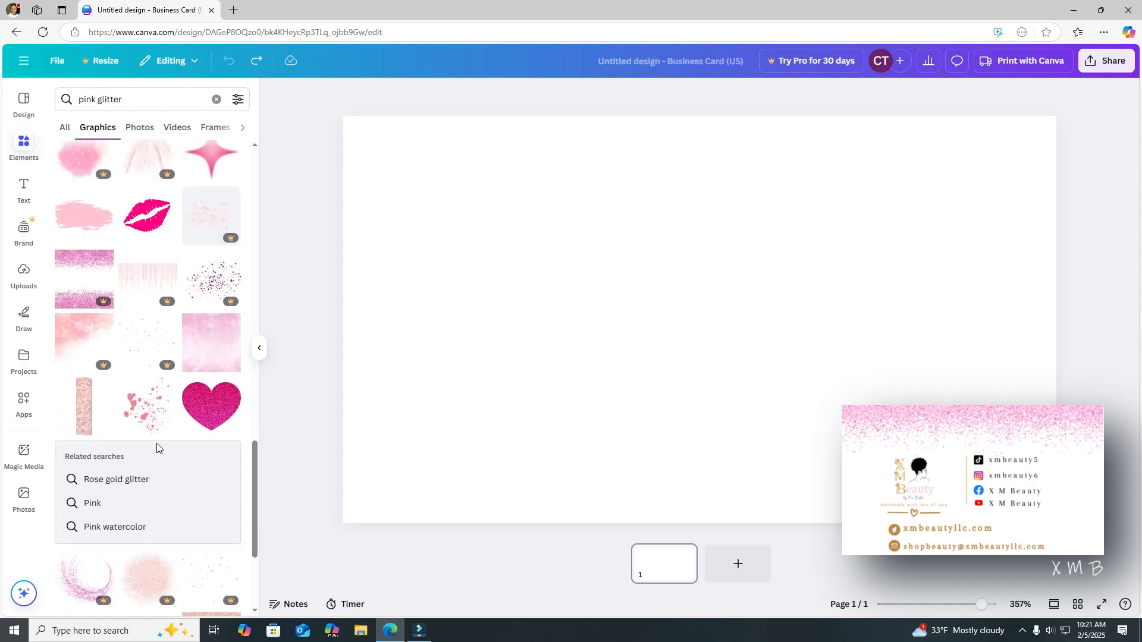
pyautogui.scroll(-4, 161, 449)
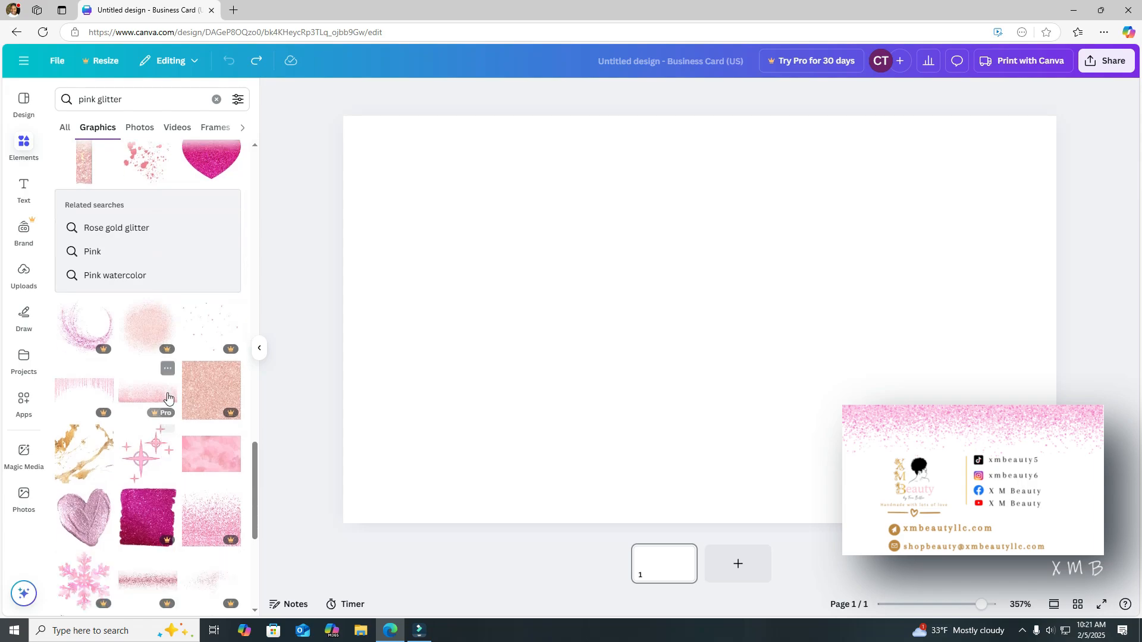
pyautogui.scroll(10, 169, 397)
pyautogui.scroll(10, 168, 403)
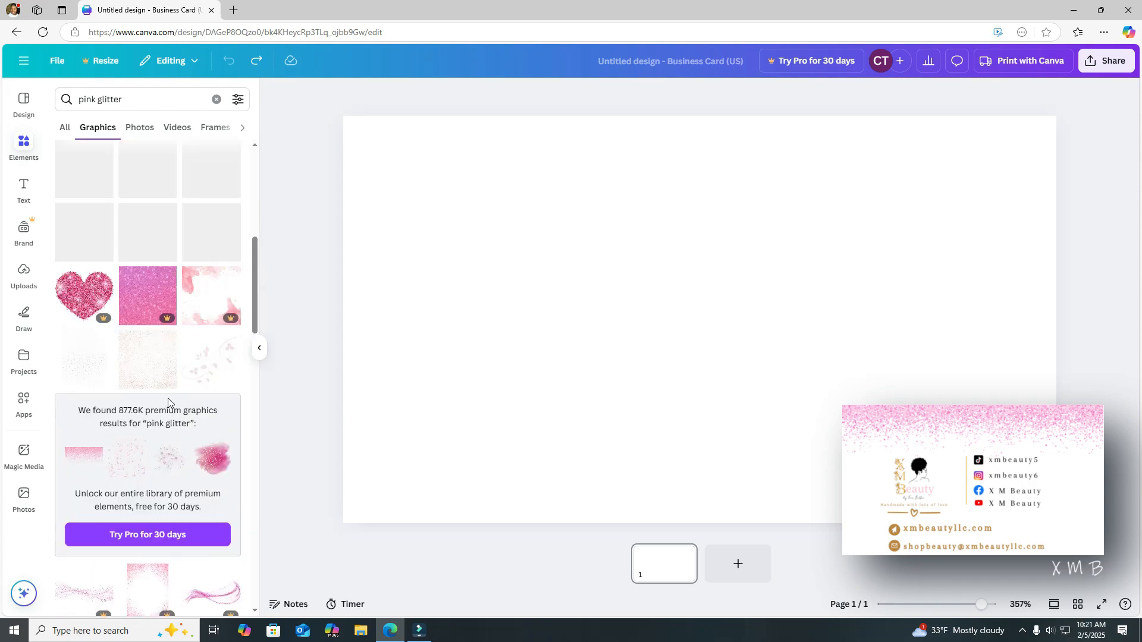
pyautogui.scroll(2, 173, 403)
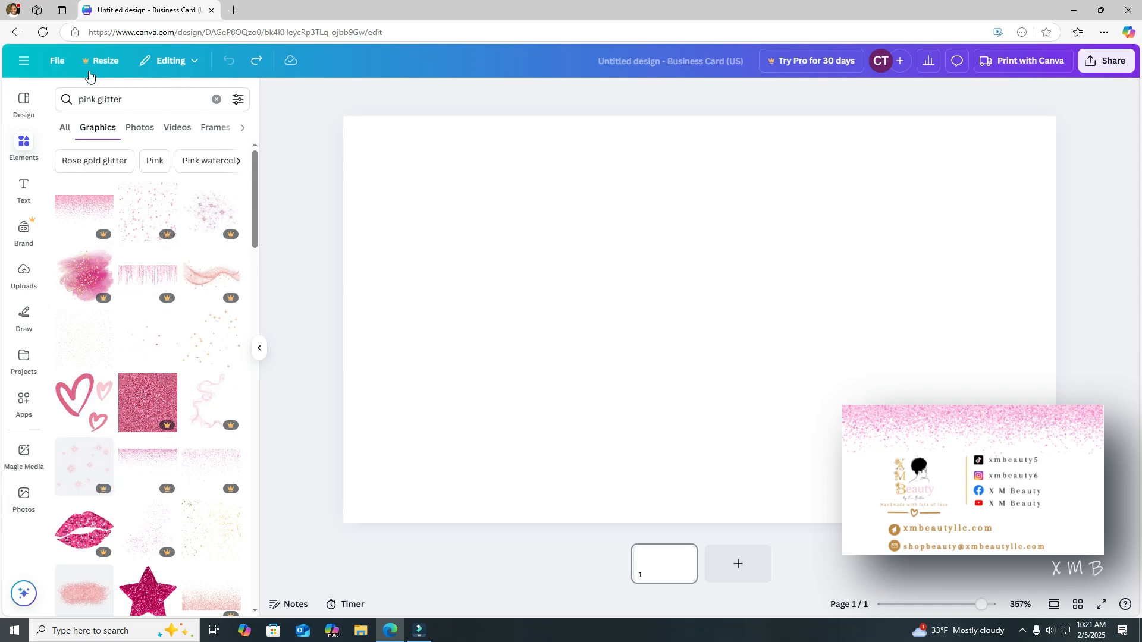
pyautogui.moveTo(87, 236)
# Step: Replace the first glitter graphic with a confetti glitter graphic
pyautogui.click(85, 354)
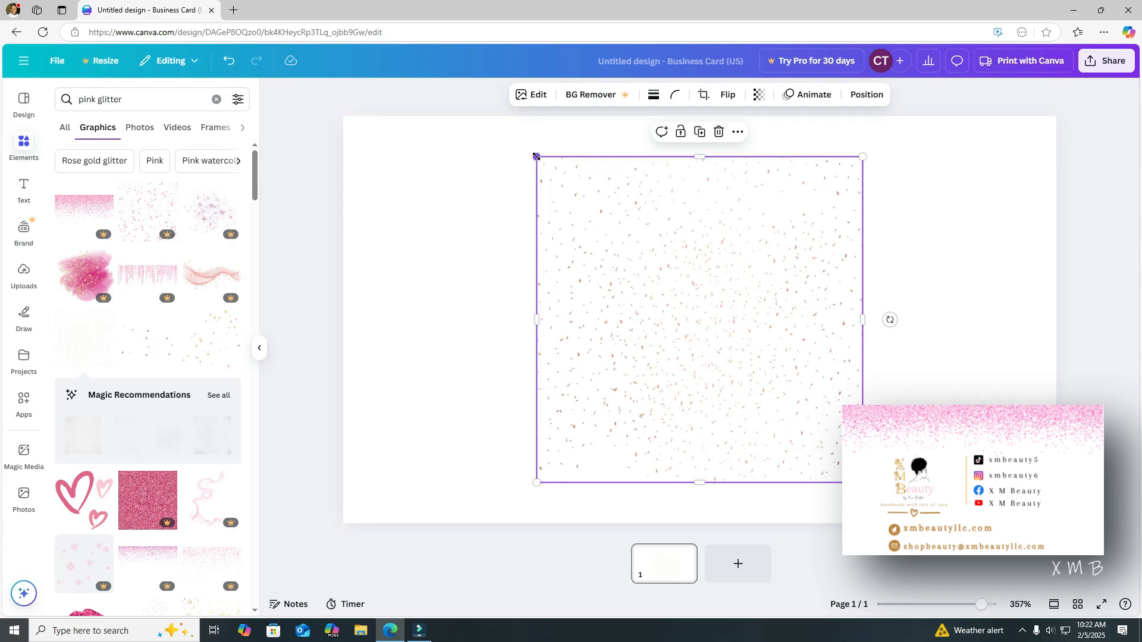
pyautogui.press('Delete')
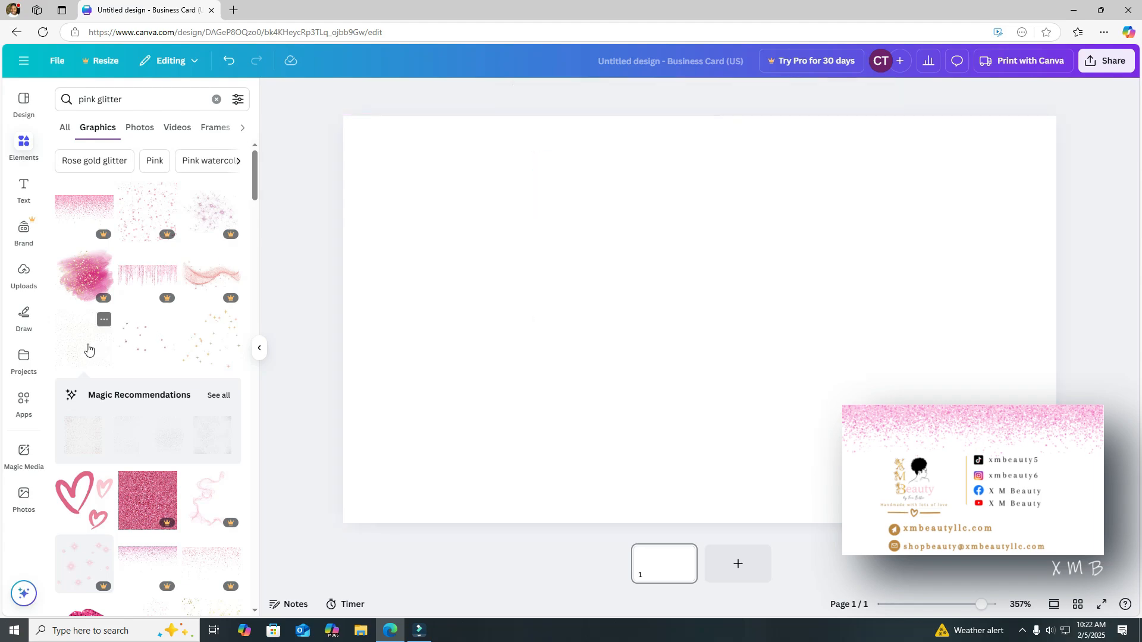
pyautogui.click(88, 349)
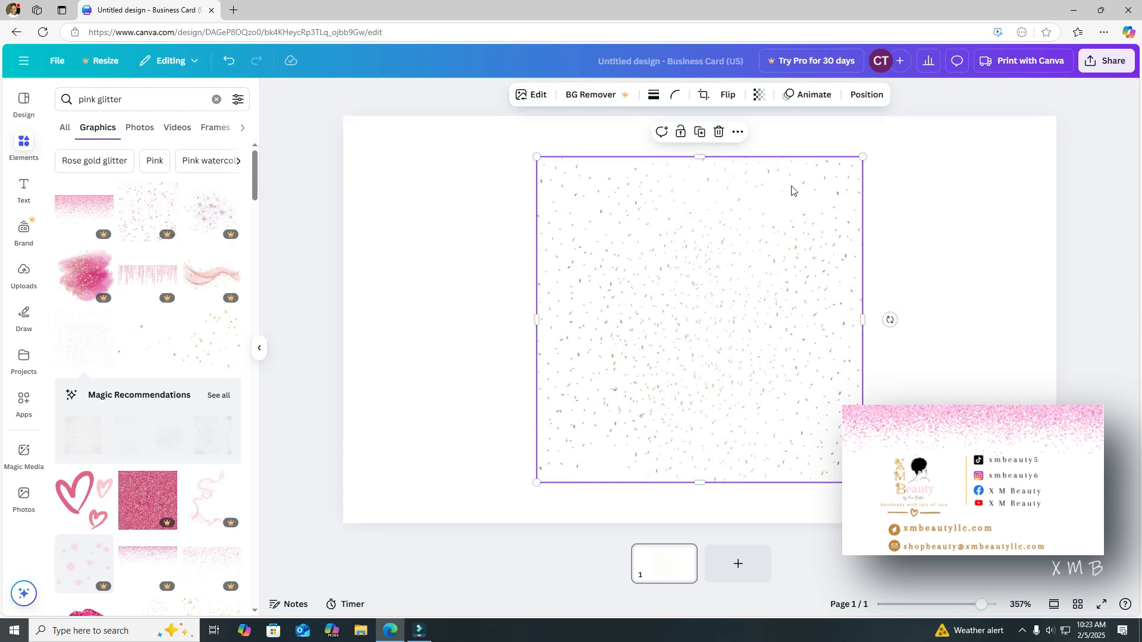
# Step: Flatten the confetti graphic into a strip spanning both page edges at the top
pyautogui.moveTo(862, 156); pyautogui.dragTo(860, 160)
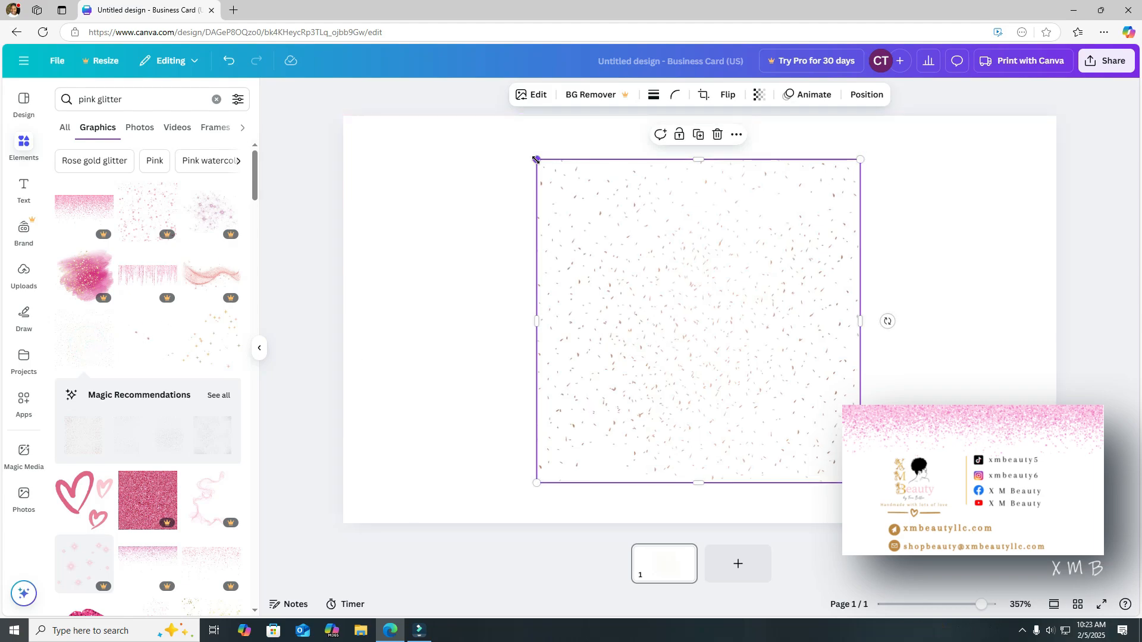
pyautogui.moveTo(536, 160)
pyautogui.mouseDown()
pyautogui.moveTo(806, 432)
pyautogui.moveTo(642, 273)
pyautogui.moveTo(541, 134)
pyautogui.moveTo(538, 148)
pyautogui.mouseUp()
pyautogui.moveTo(702, 154)
pyautogui.mouseDown()
pyautogui.moveTo(697, 137)
pyautogui.moveTo(697, 161)
pyautogui.mouseUp()
pyautogui.moveTo(856, 318); pyautogui.dragTo(850, 261)
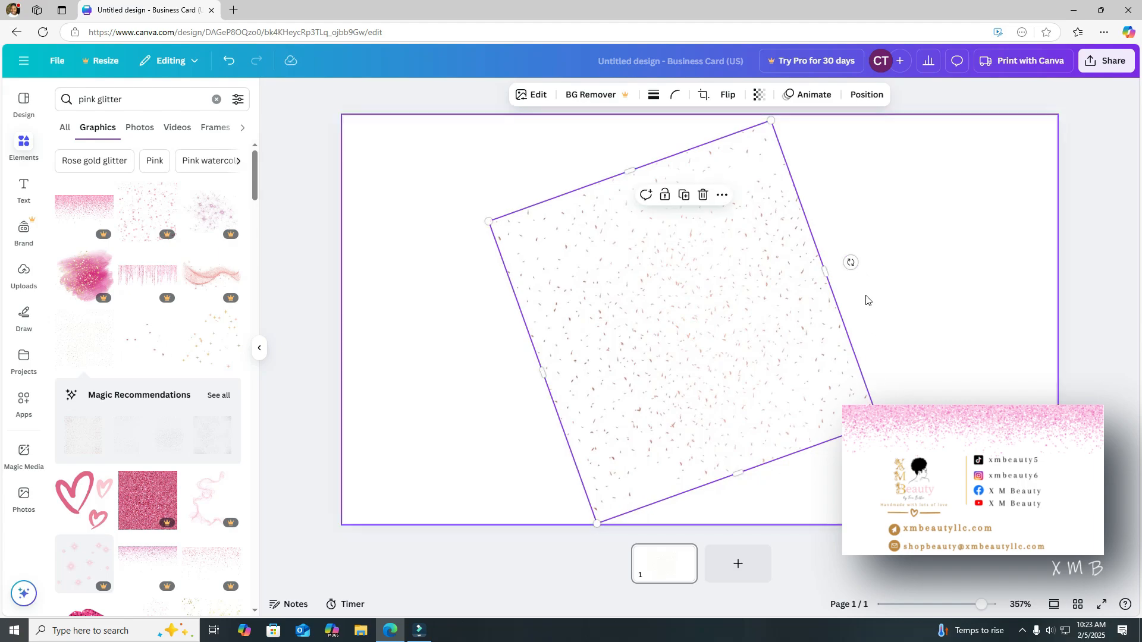
pyautogui.moveTo(850, 261); pyautogui.dragTo(840, 320)
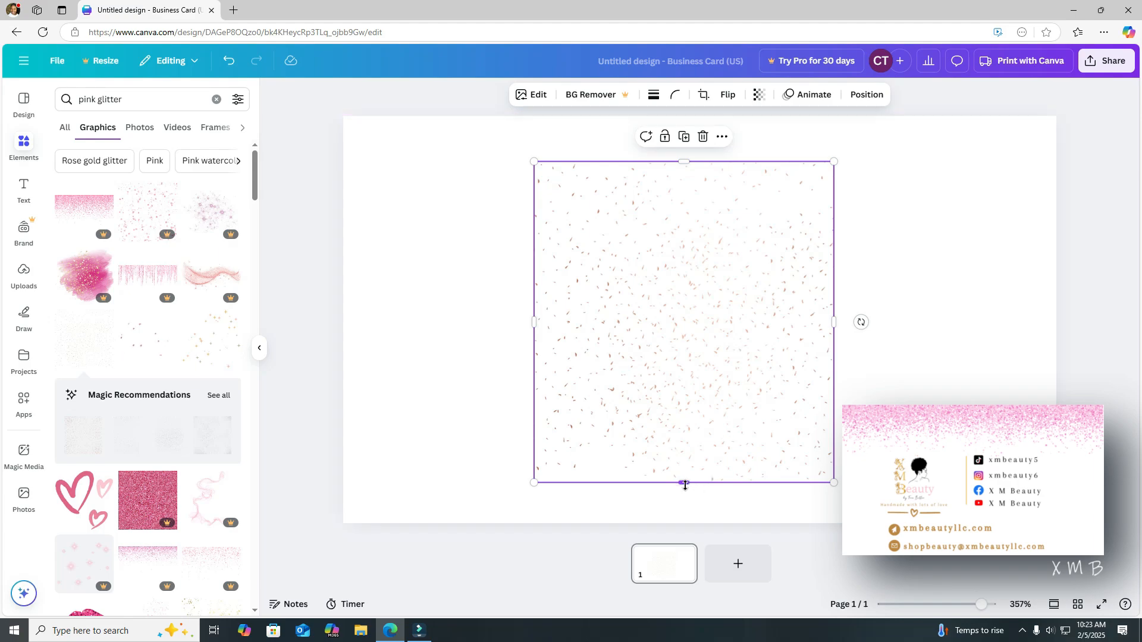
pyautogui.moveTo(684, 482); pyautogui.dragTo(730, 262)
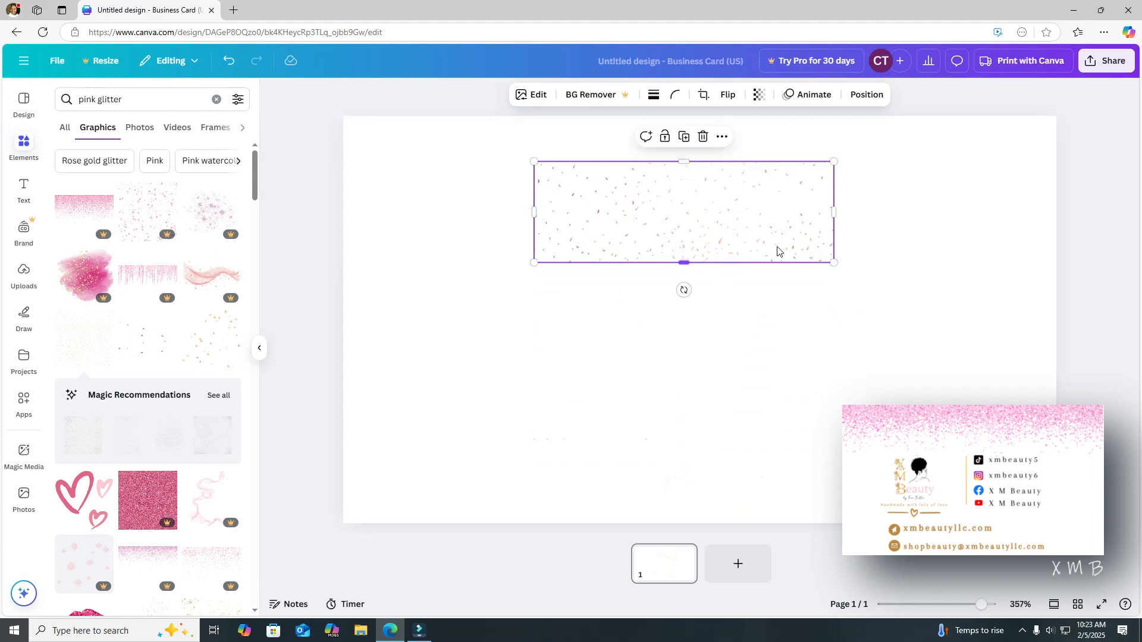
pyautogui.moveTo(834, 213); pyautogui.dragTo(1057, 213)
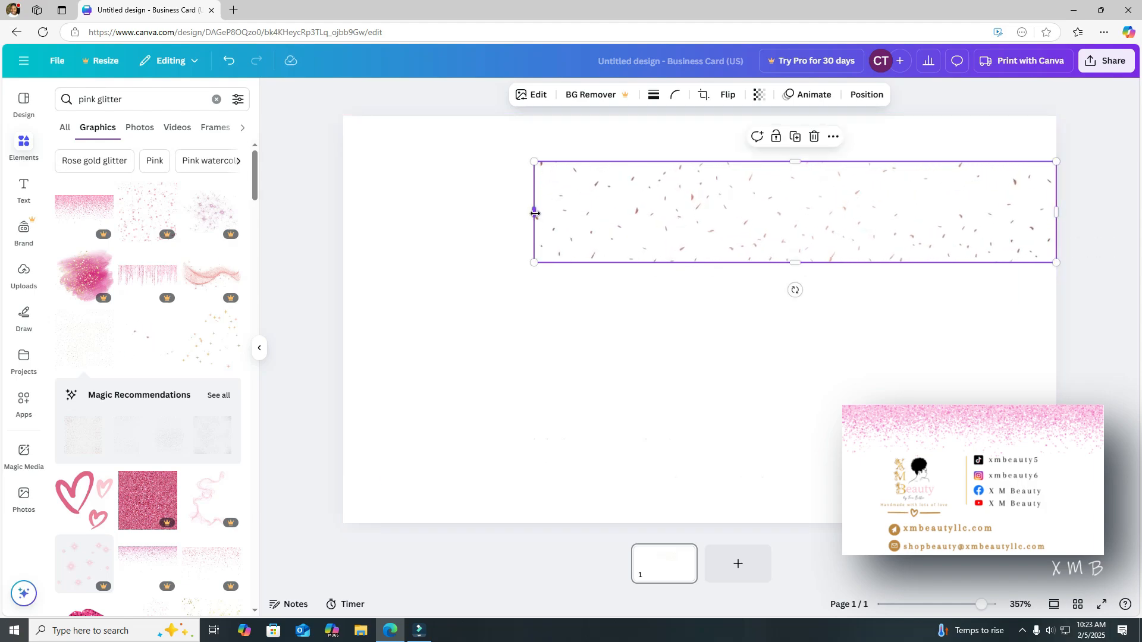
pyautogui.moveTo(534, 213); pyautogui.dragTo(343, 213)
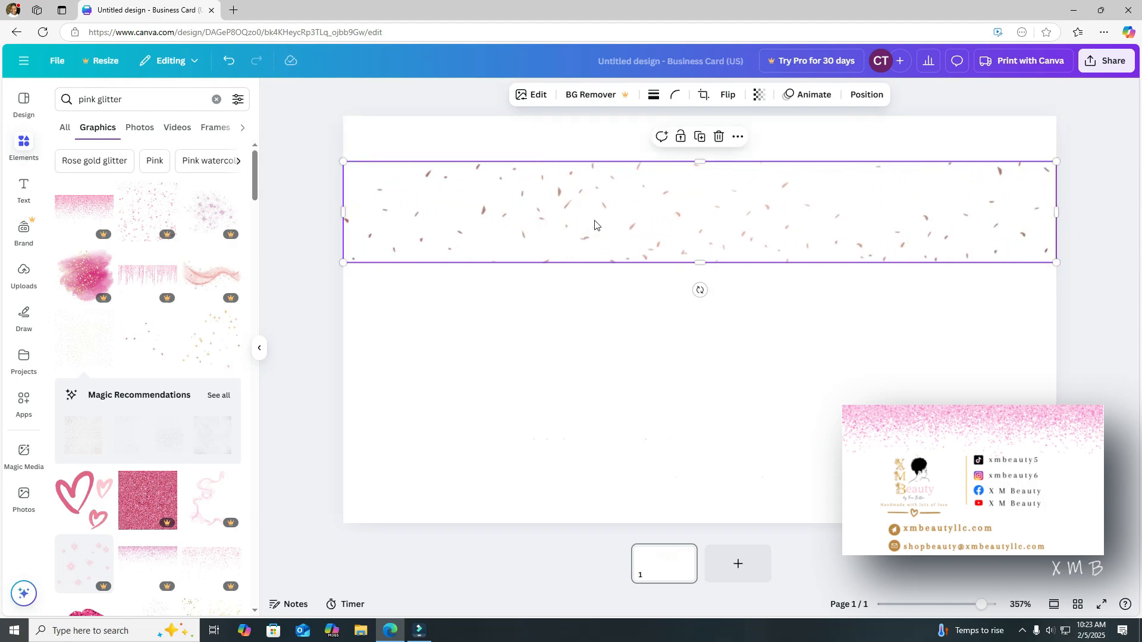
pyautogui.moveTo(700, 153); pyautogui.dragTo(699, 158)
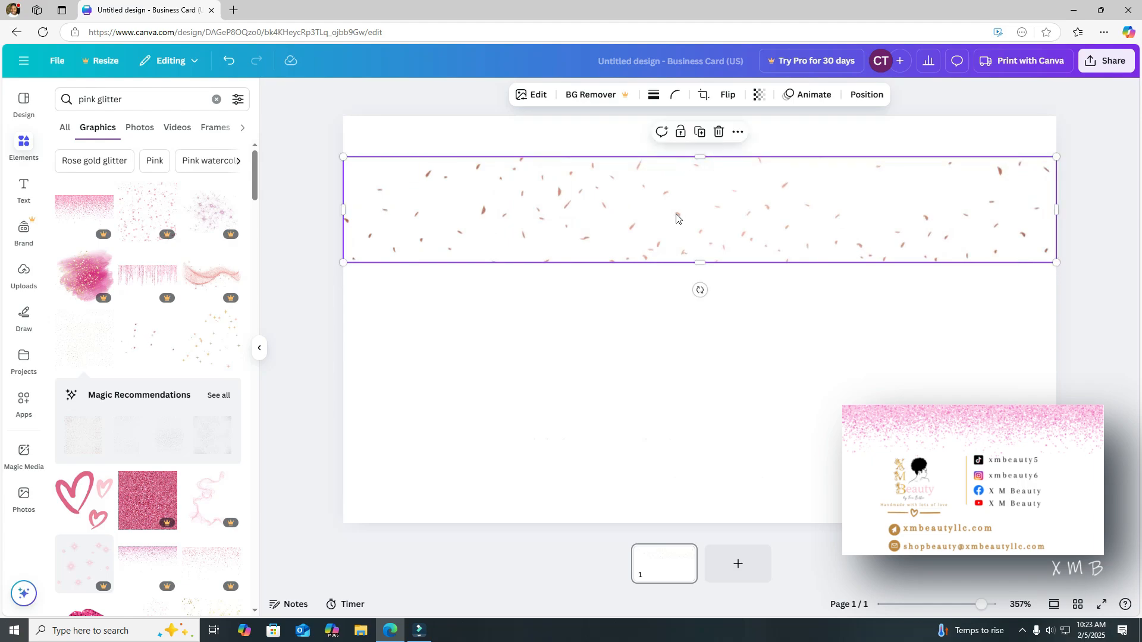
pyautogui.moveTo(678, 219); pyautogui.dragTo(678, 176)
# Step: Deselect the strip, search Elements for 'gold line', and show all line shapes
pyautogui.click(704, 288)
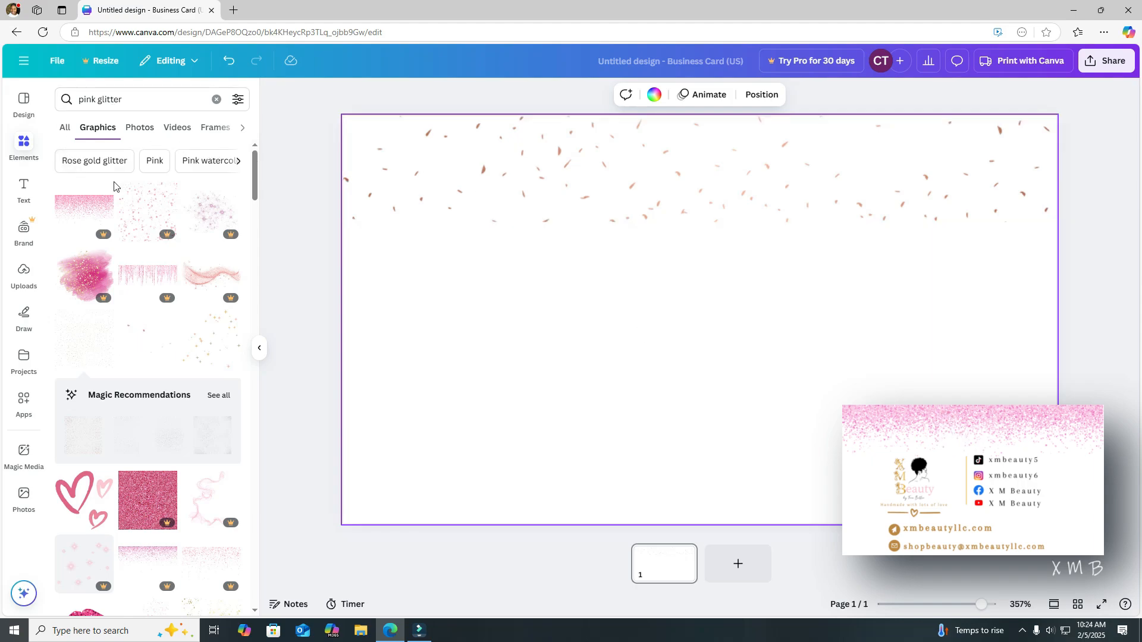
pyautogui.click(216, 100)
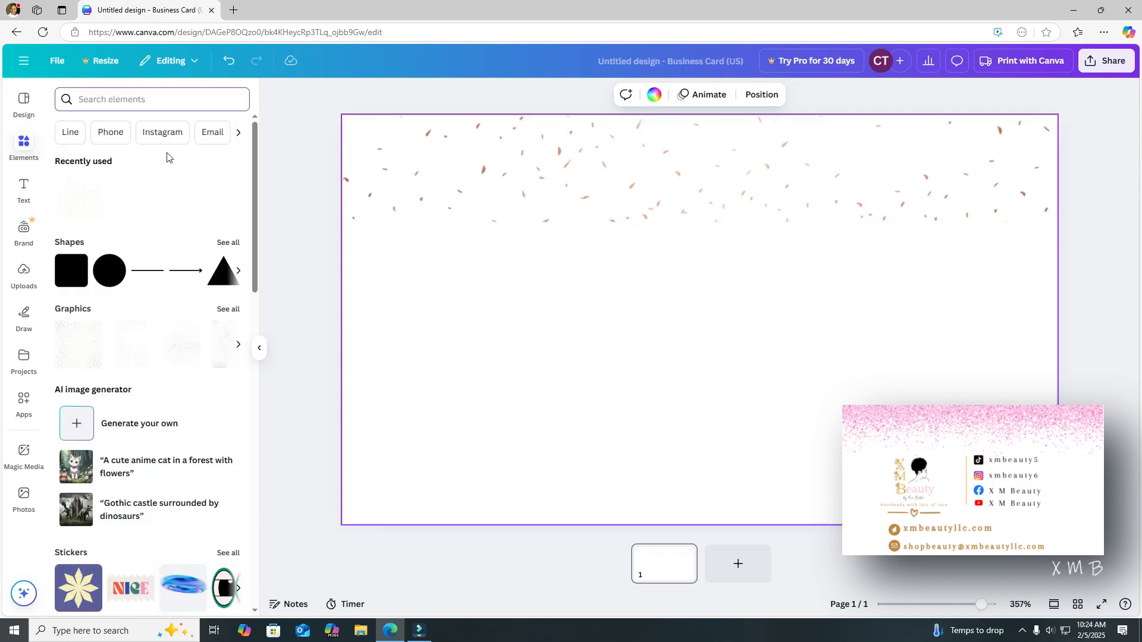
pyautogui.write('gold')
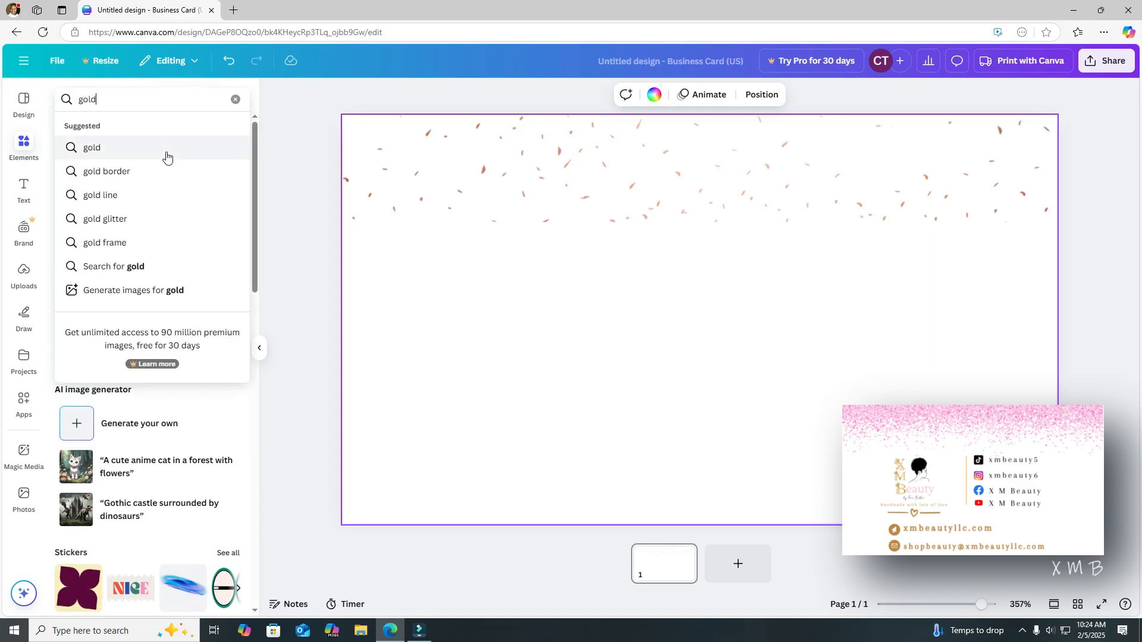
pyautogui.write(' line')
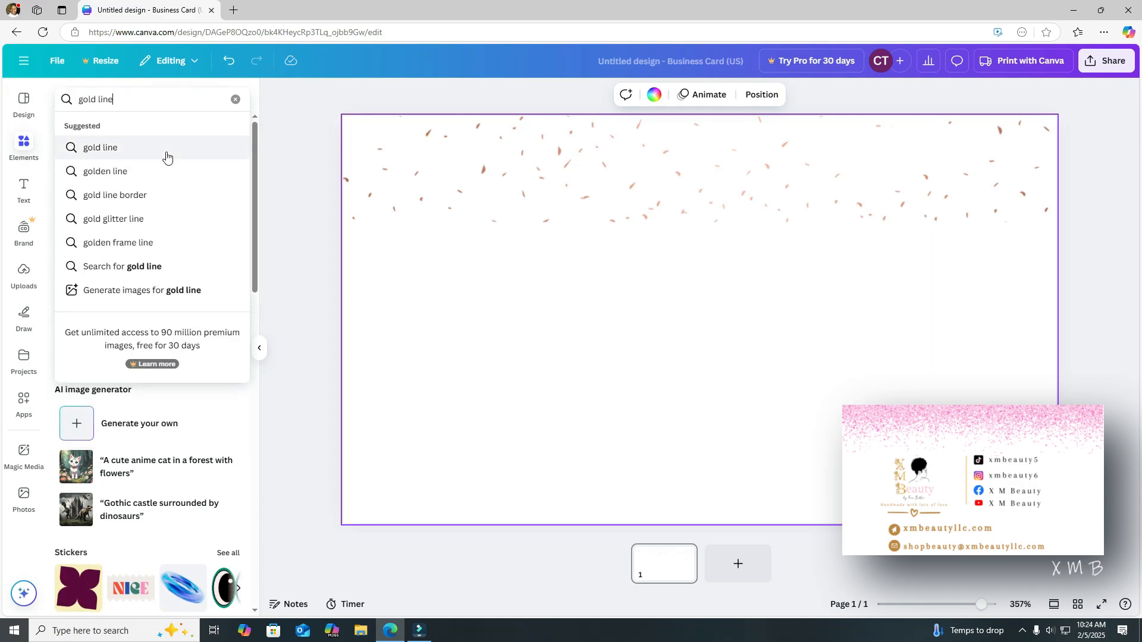
pyautogui.click(166, 155)
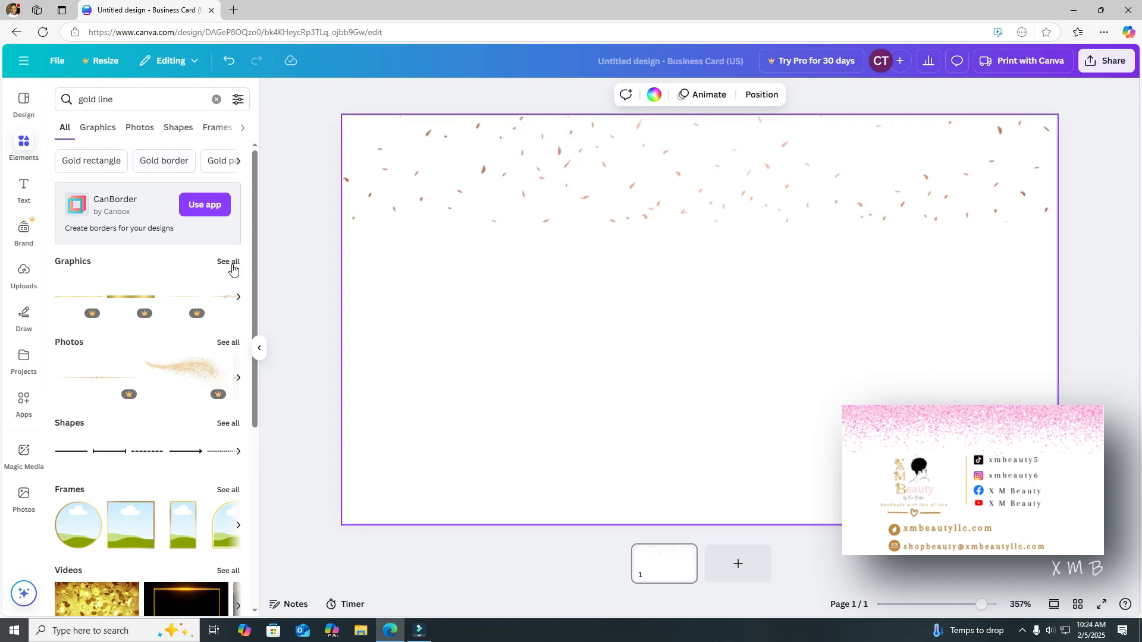
pyautogui.click(222, 426)
# Step: Add a plain line and try pink, yellow, green and gradient colours on it
pyautogui.click(70, 256)
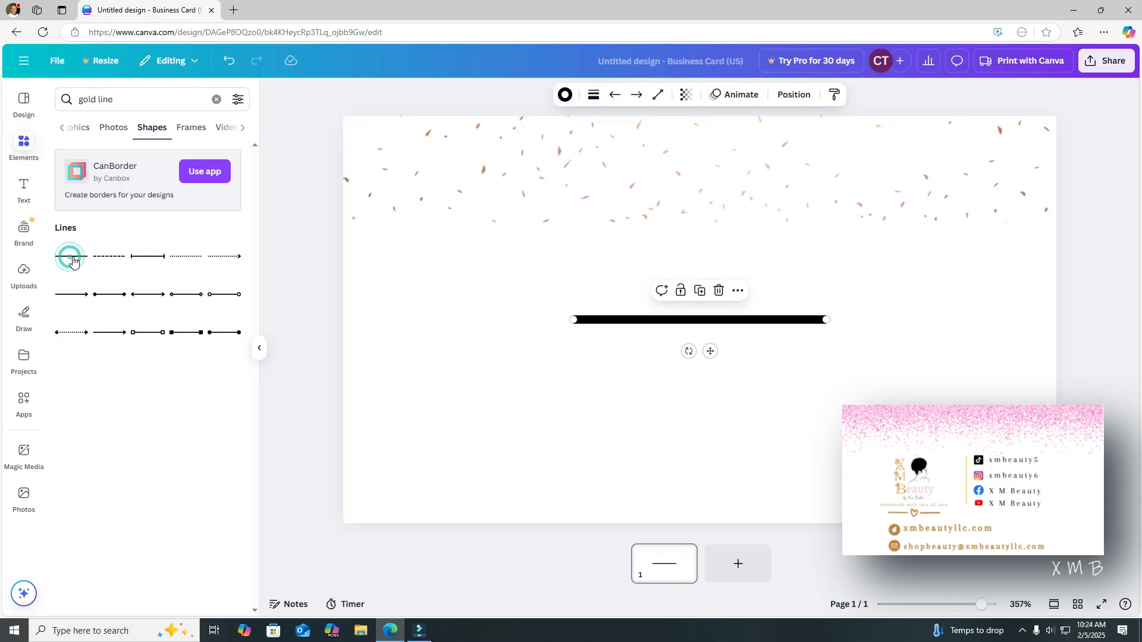
pyautogui.click(616, 322)
pyautogui.click(562, 96)
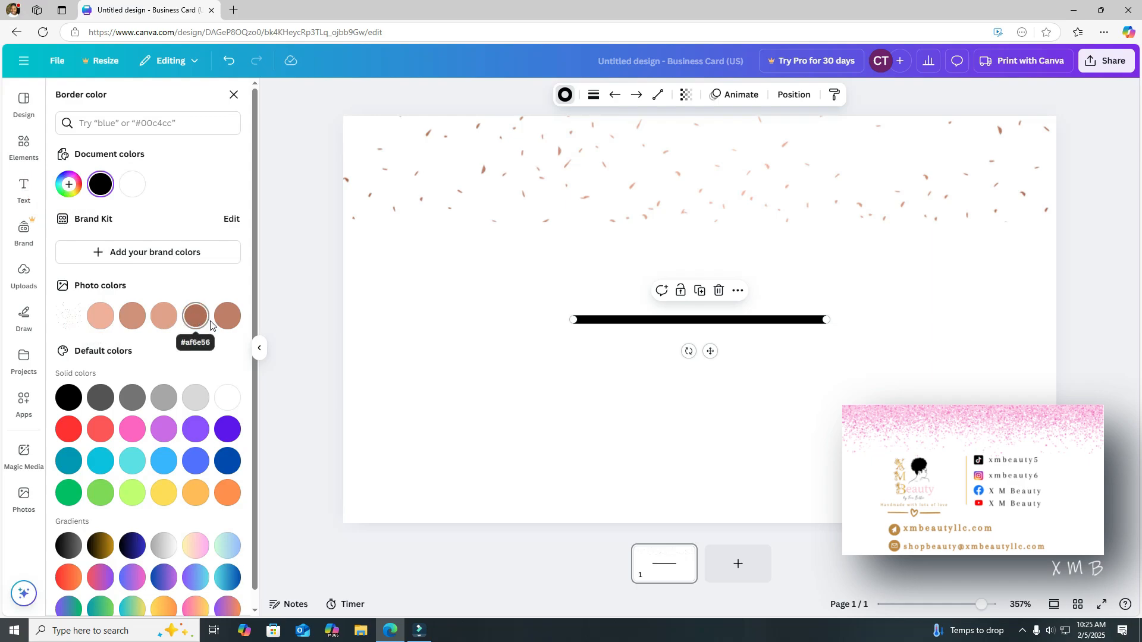
pyautogui.scroll(-1, 92, 343)
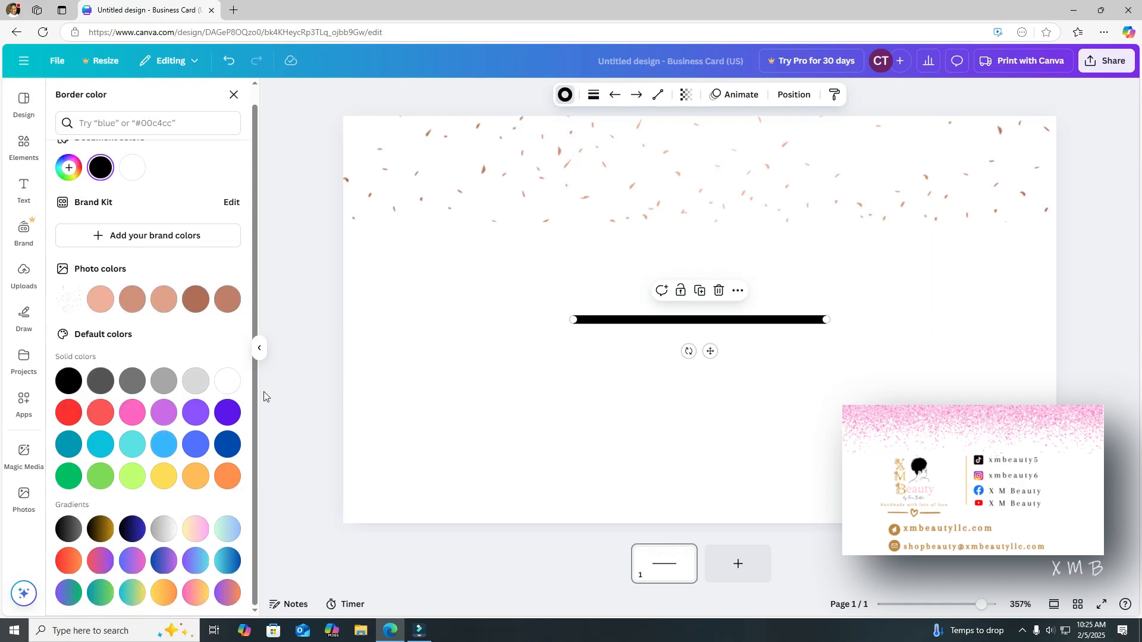
pyautogui.click(195, 381)
pyautogui.click(134, 419)
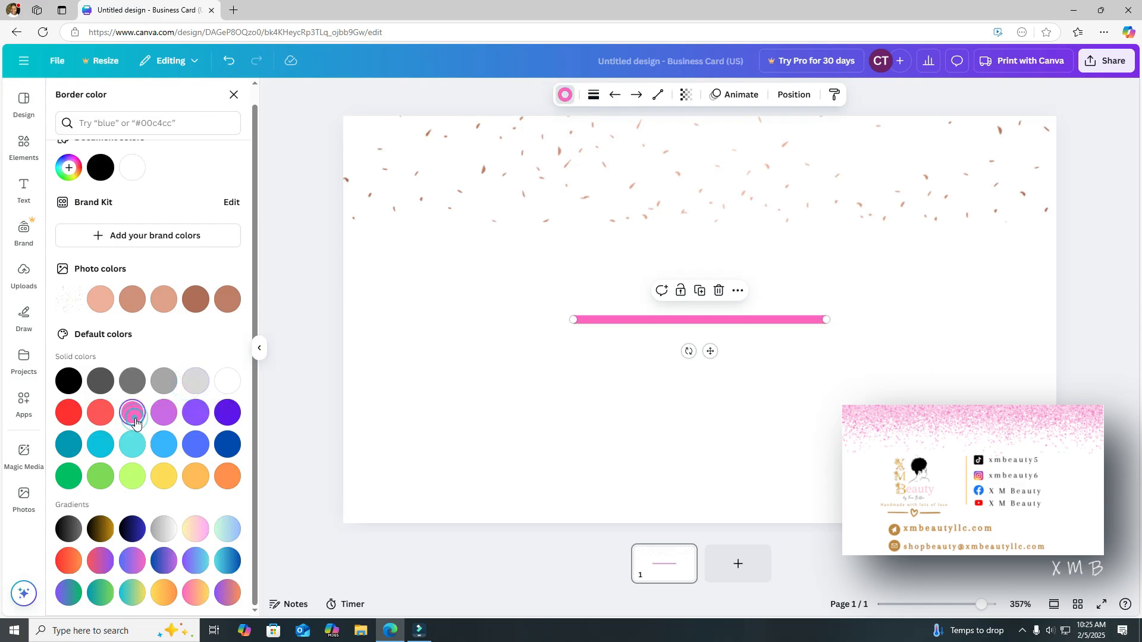
pyautogui.click(162, 475)
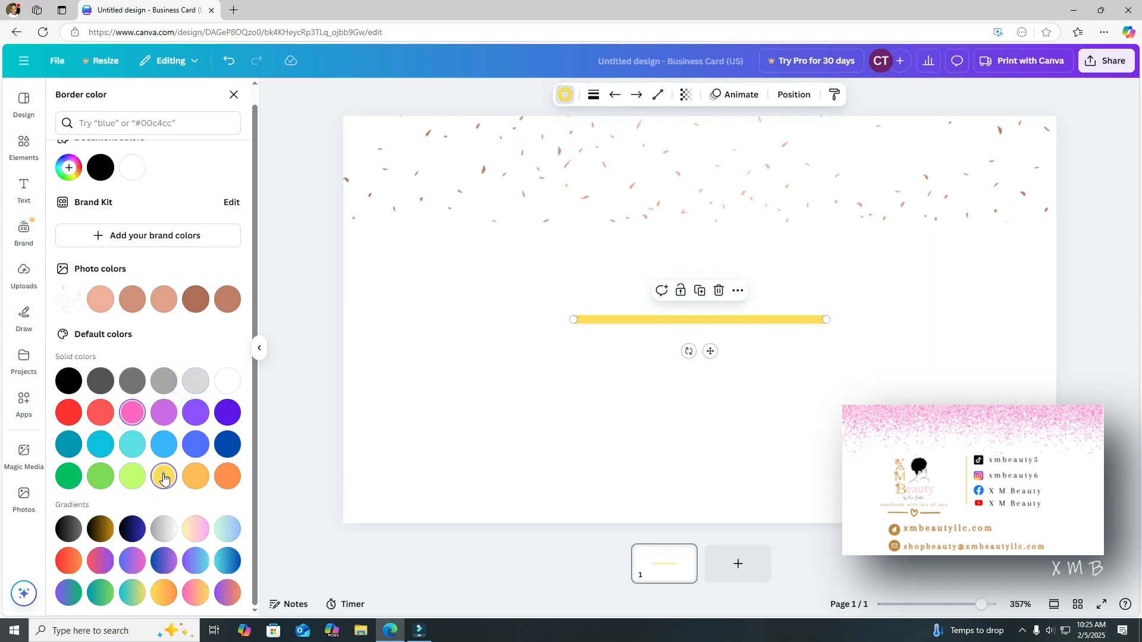
pyautogui.click(99, 476)
pyautogui.click(192, 531)
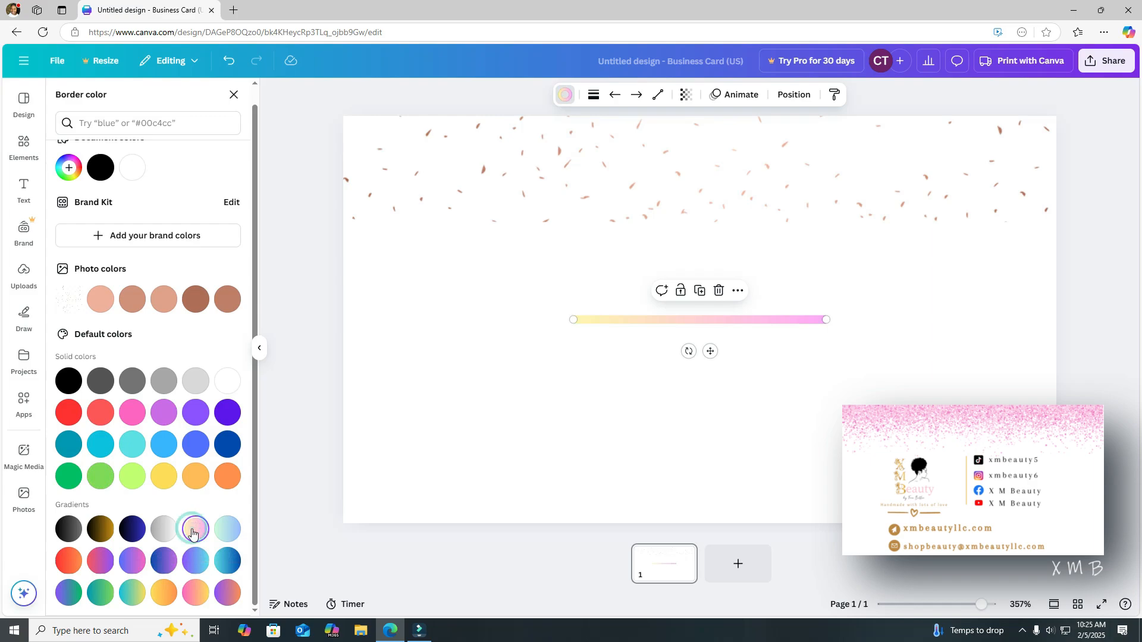
pyautogui.click(101, 560)
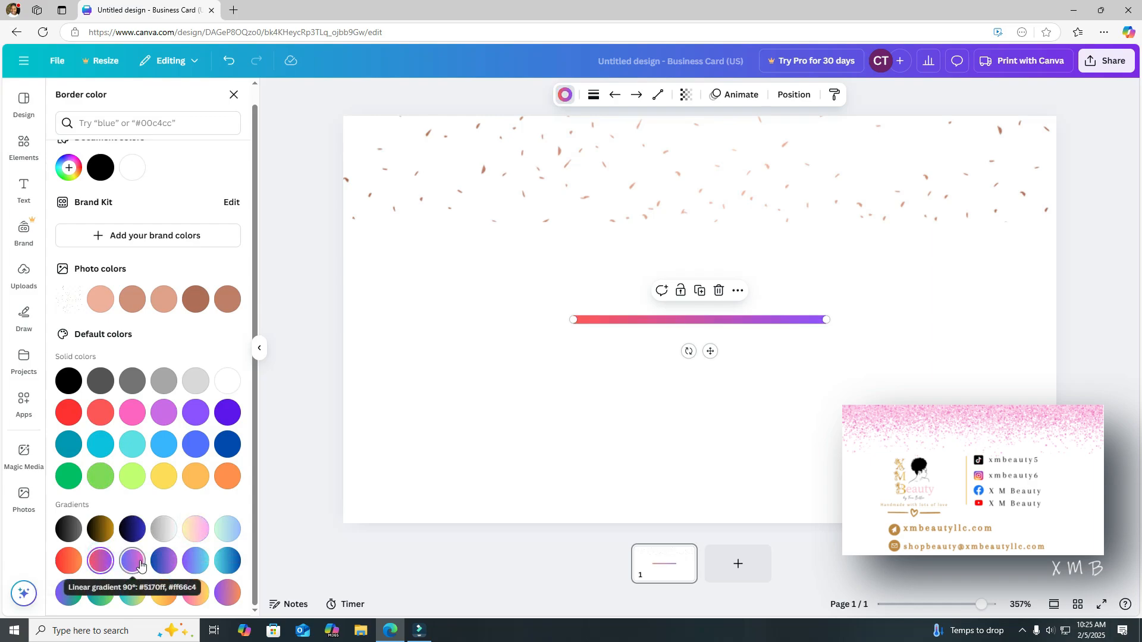
pyautogui.click(133, 561)
pyautogui.click(196, 562)
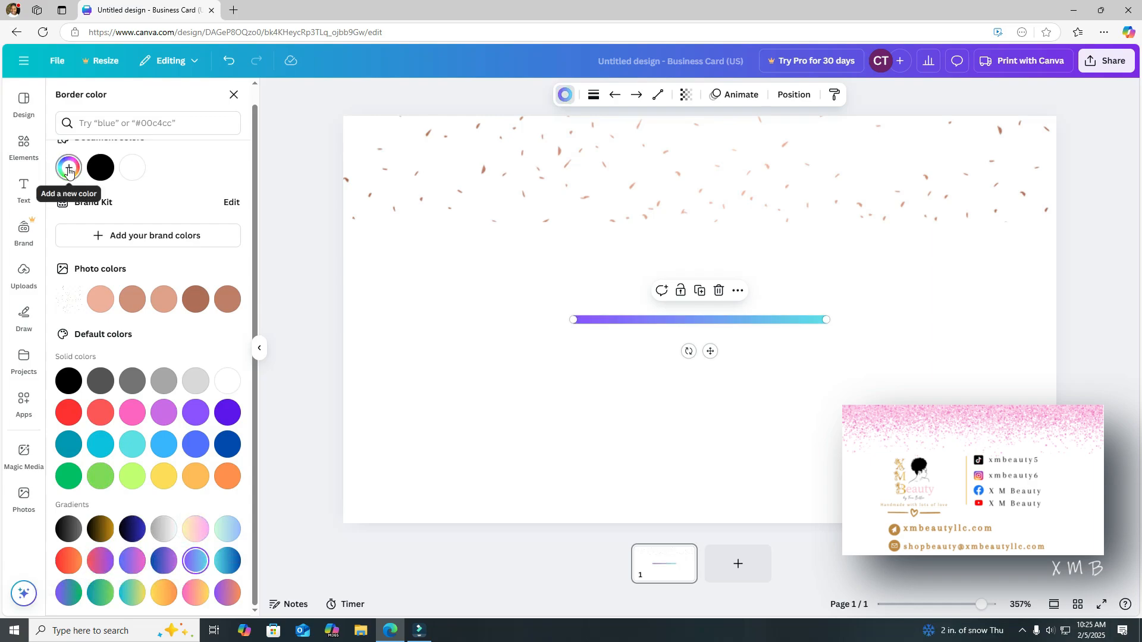
# Step: Give the line a custom solid gold colour, #C89E09
pyautogui.click(69, 171)
pyautogui.click(132, 256)
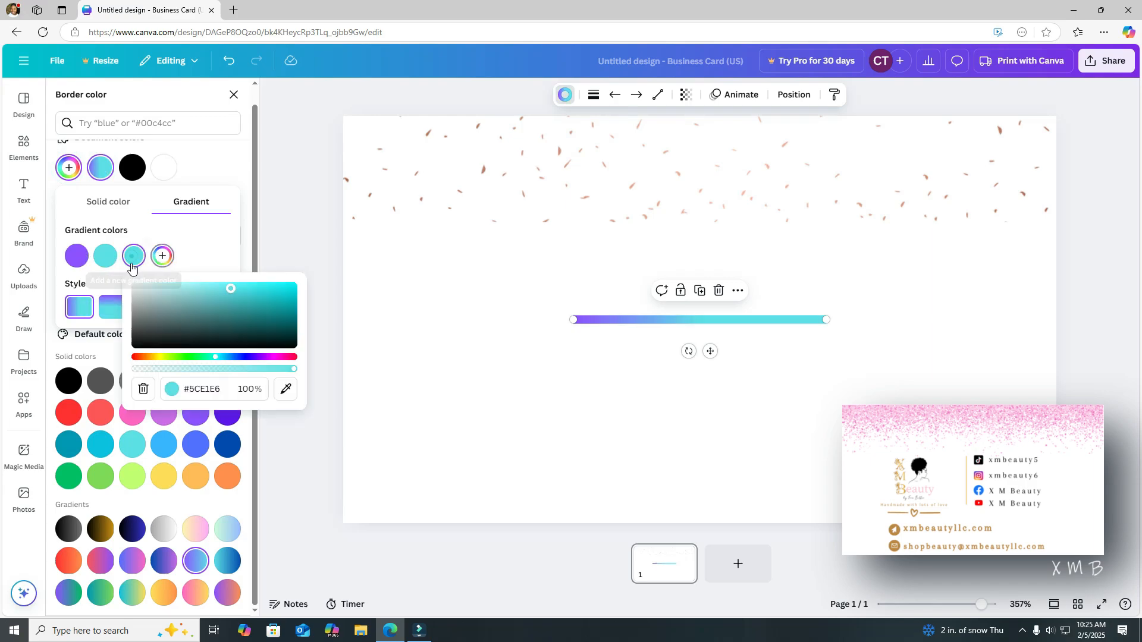
pyautogui.click(109, 203)
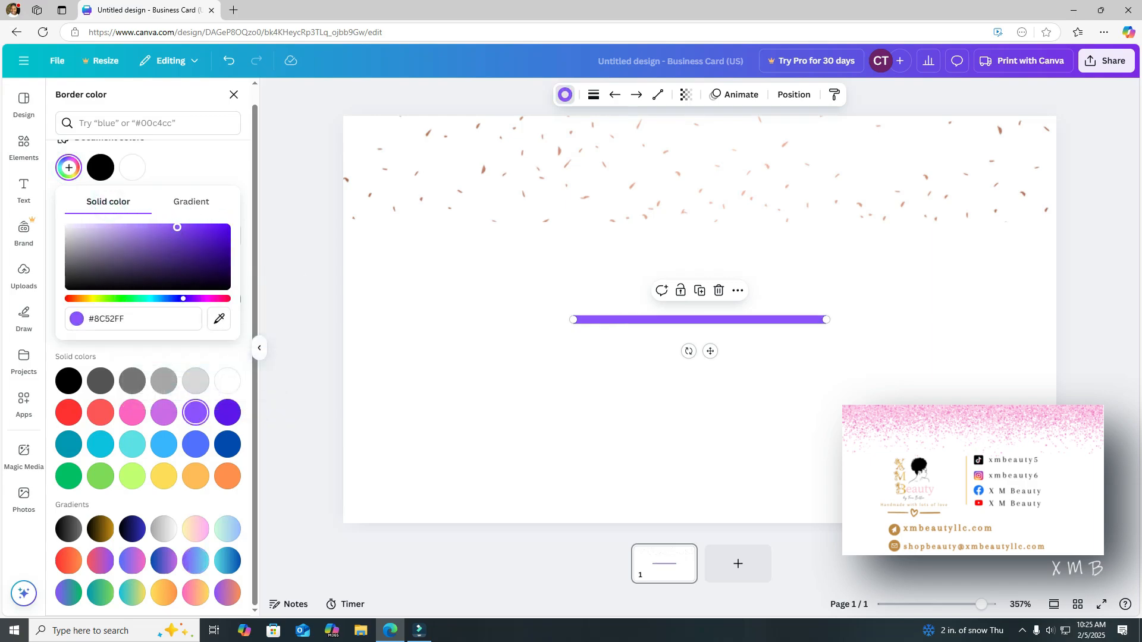
pyautogui.moveTo(177, 228); pyautogui.dragTo(108, 227)
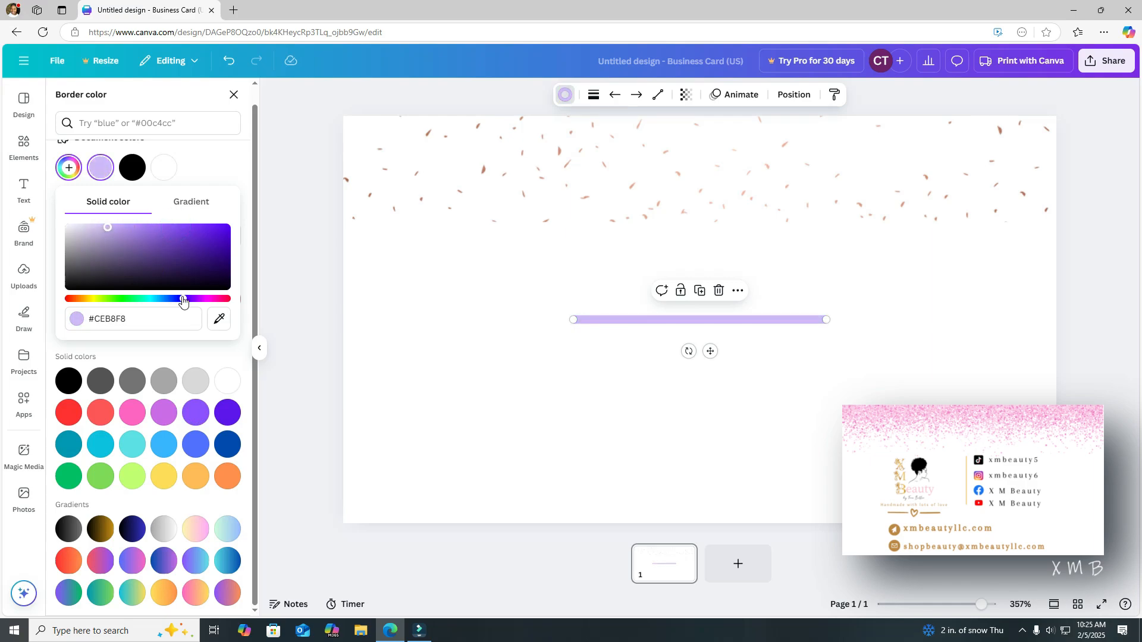
pyautogui.moveTo(182, 300); pyautogui.dragTo(88, 304)
pyautogui.moveTo(107, 230); pyautogui.dragTo(223, 238)
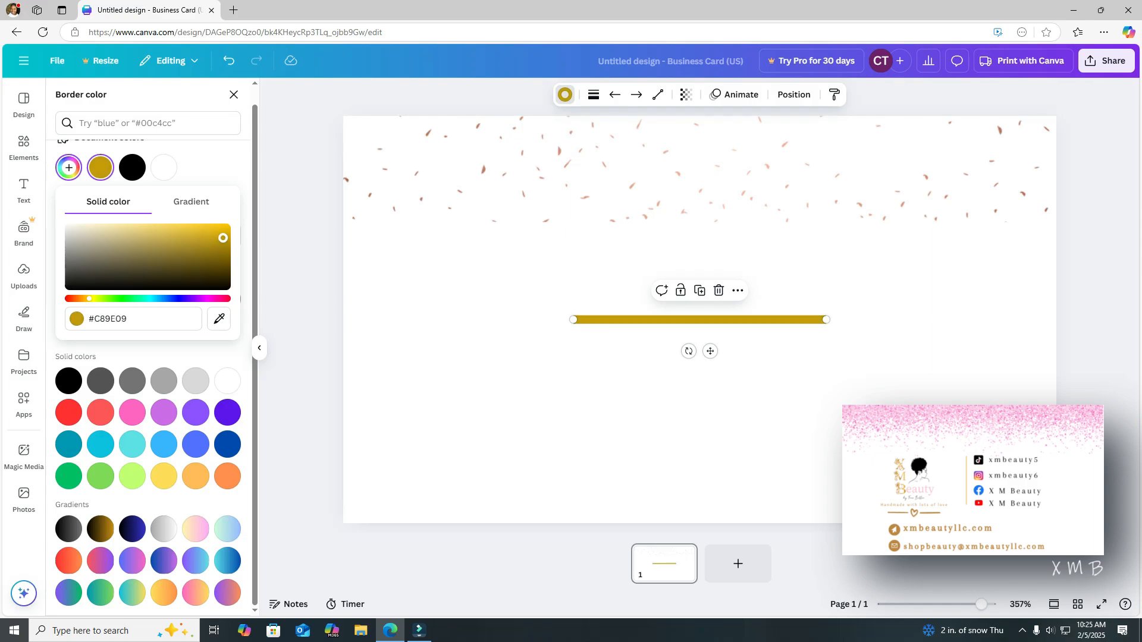
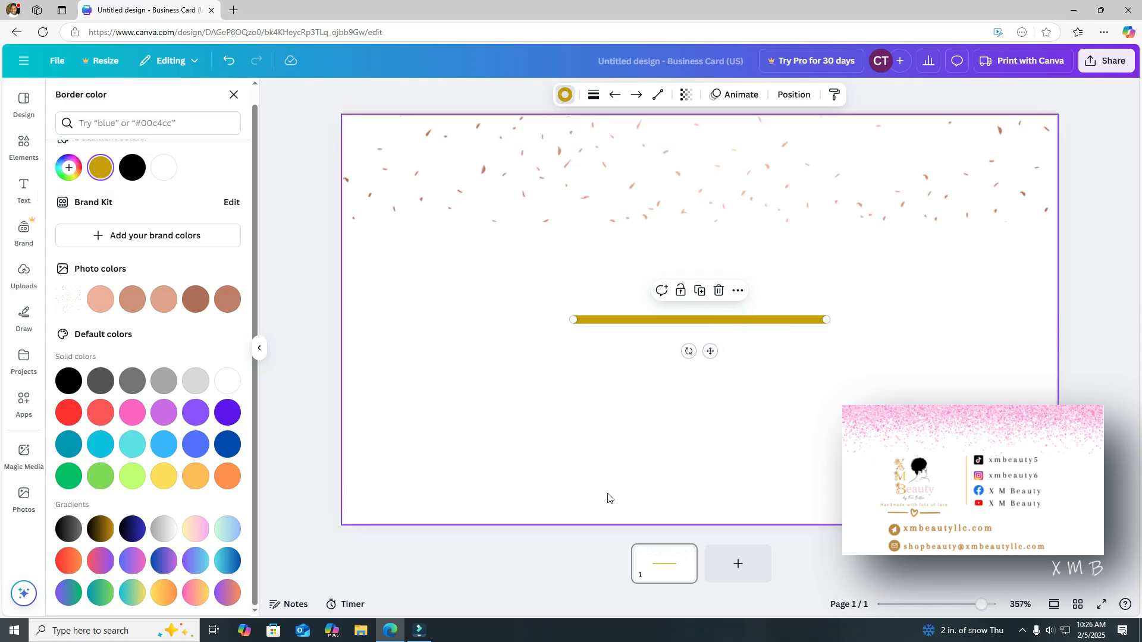
# Step: Set the gold line's weight to 1 and rotate it to 90° as a vertical divider
pyautogui.click(593, 102)
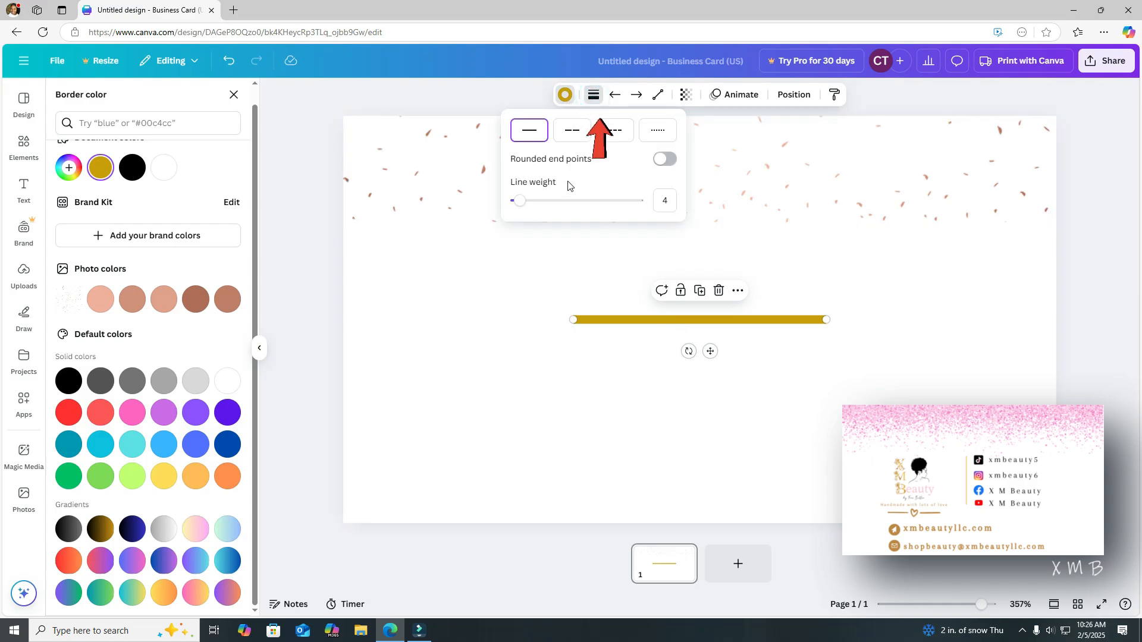
pyautogui.moveTo(519, 201); pyautogui.dragTo(516, 203)
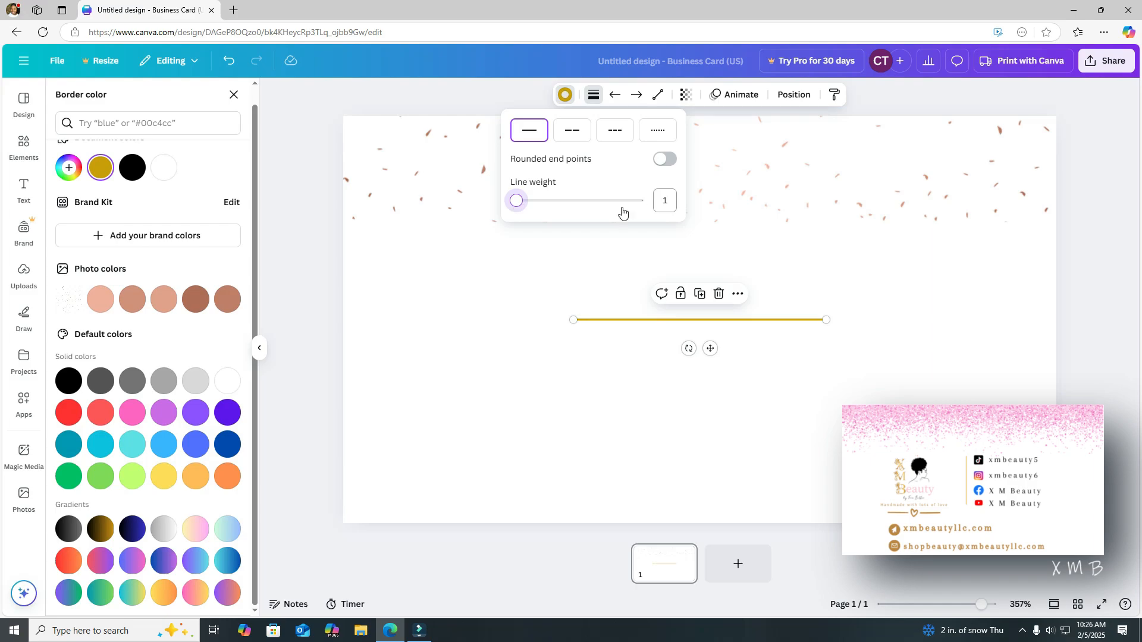
pyautogui.moveTo(521, 202)
pyautogui.mouseDown()
pyautogui.moveTo(616, 203)
pyautogui.moveTo(516, 205)
pyautogui.mouseUp()
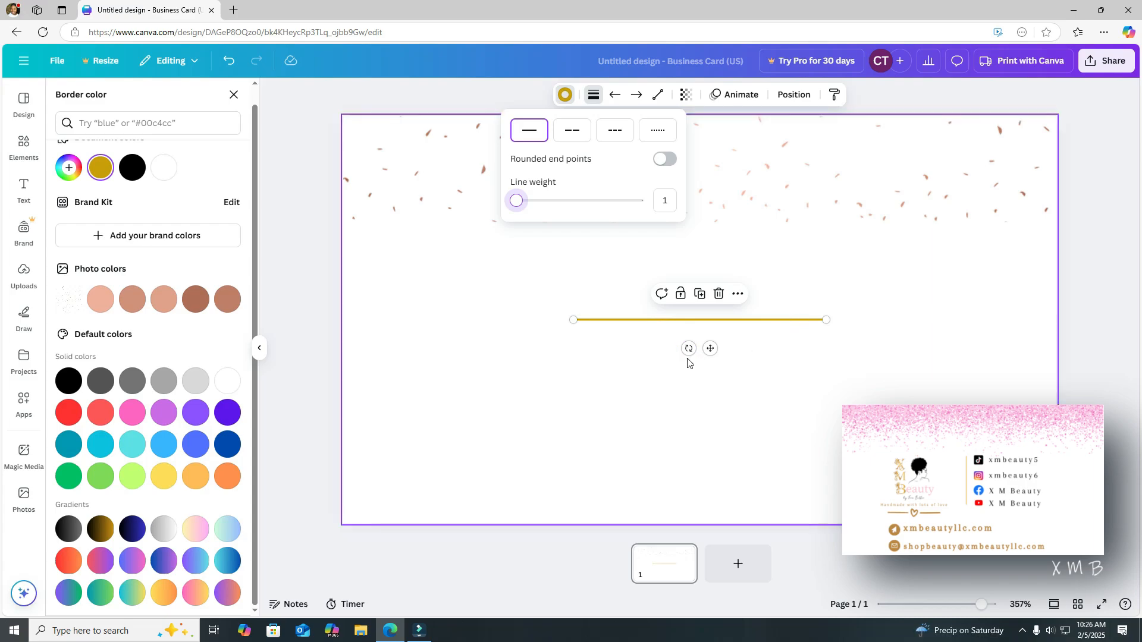
pyautogui.moveTo(688, 349); pyautogui.dragTo(544, 310)
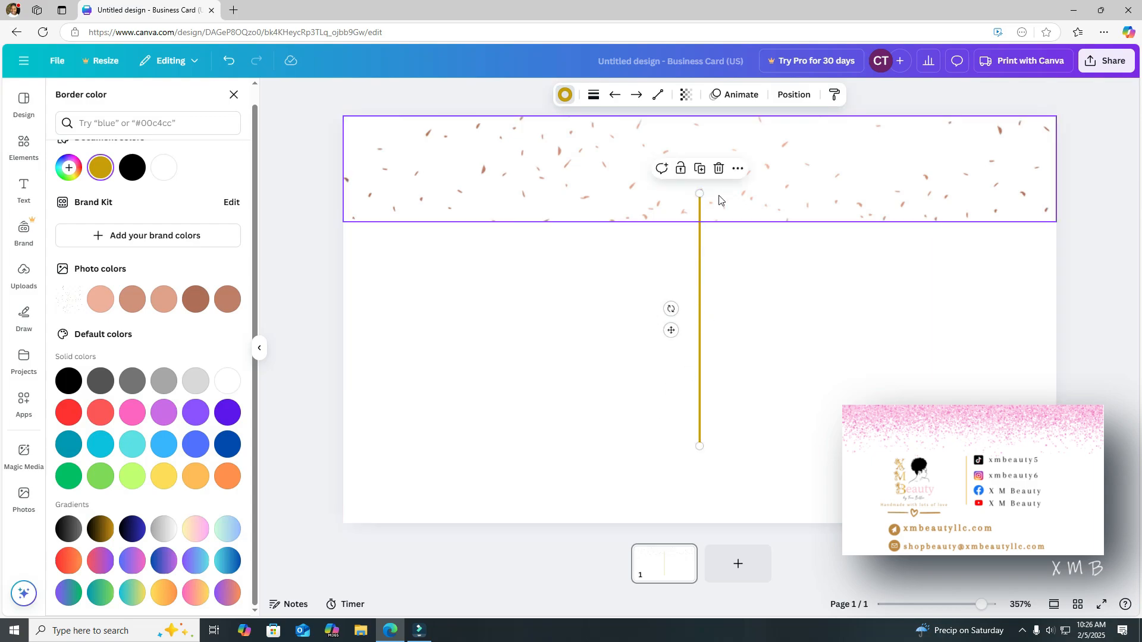
# Step: Pull in both ends of the vertical gold line so it sits below the confetti band
pyautogui.moveTo(698, 201); pyautogui.dragTo(697, 231)
pyautogui.moveTo(699, 446); pyautogui.dragTo(700, 369)
pyautogui.click(774, 348)
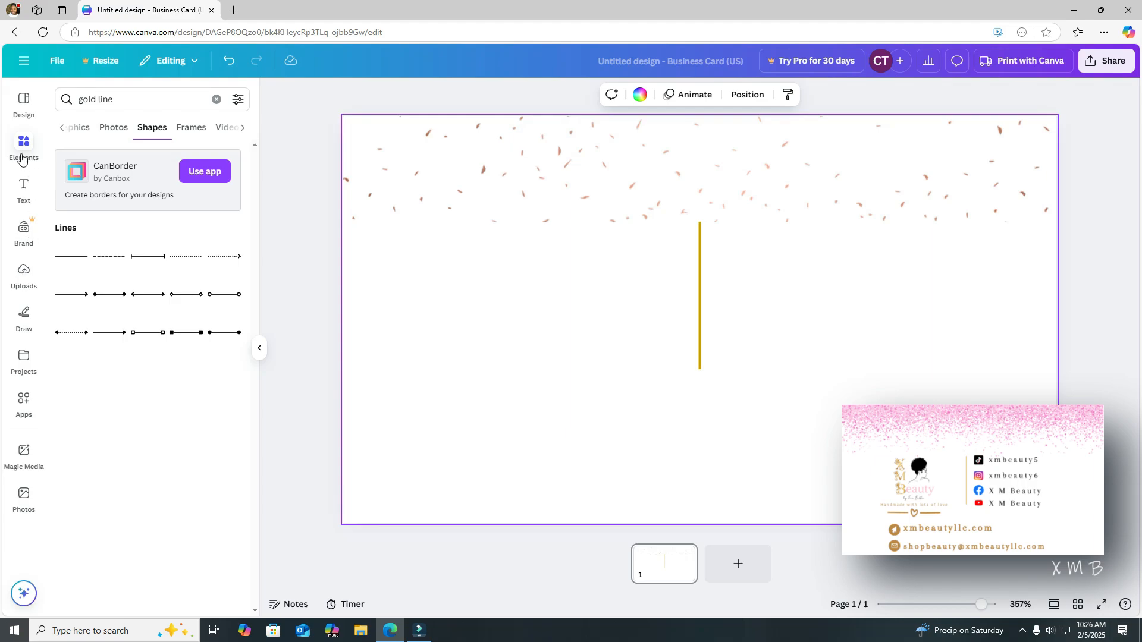
# Step: Upload the logo file 'xmb-01 (1)' from the Pictures folder
pyautogui.click(23, 277)
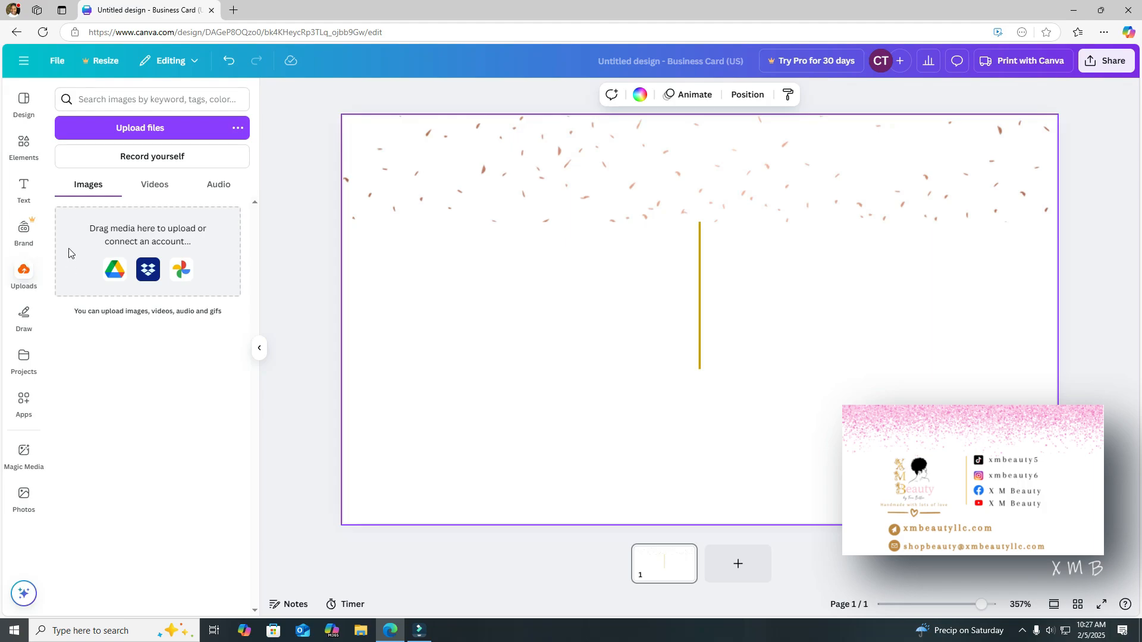
pyautogui.click(167, 128)
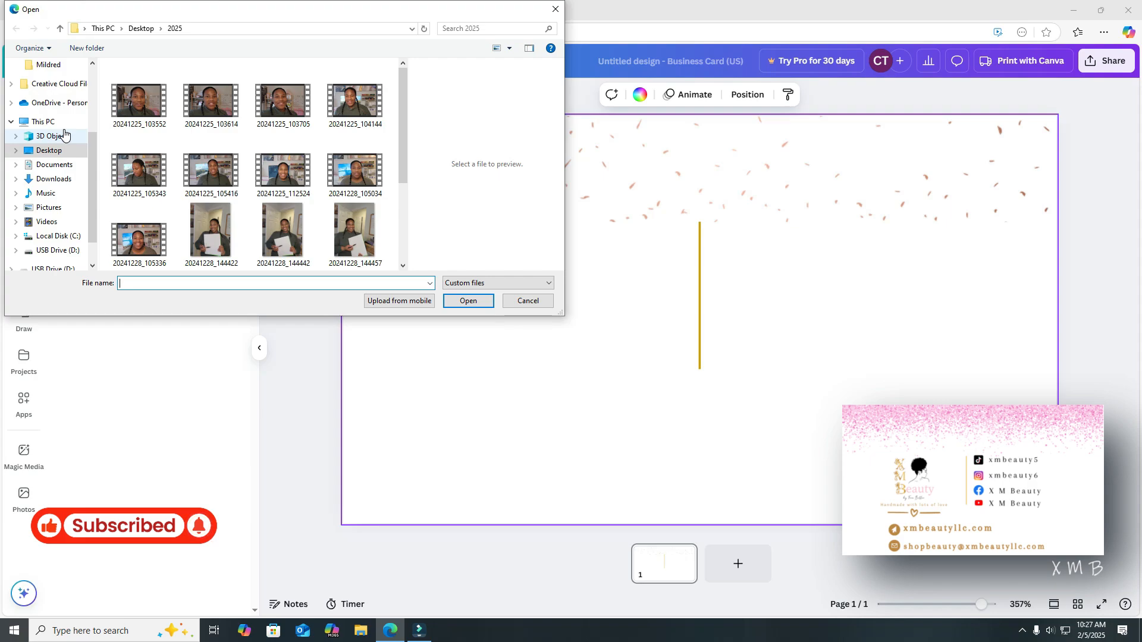
pyautogui.click(49, 207)
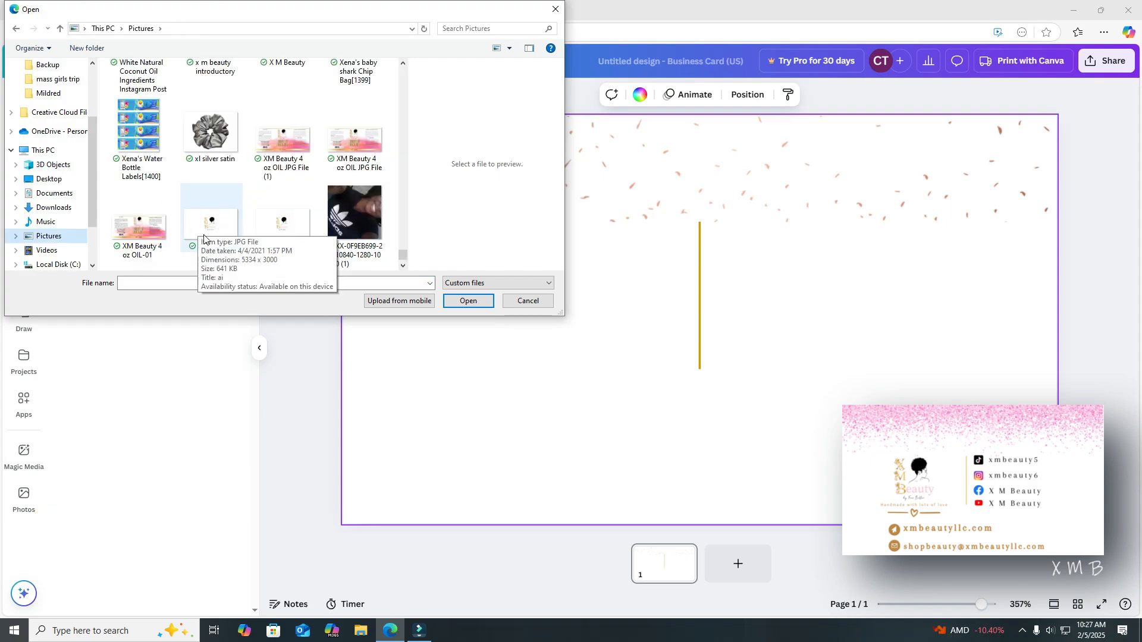
pyautogui.click(209, 228)
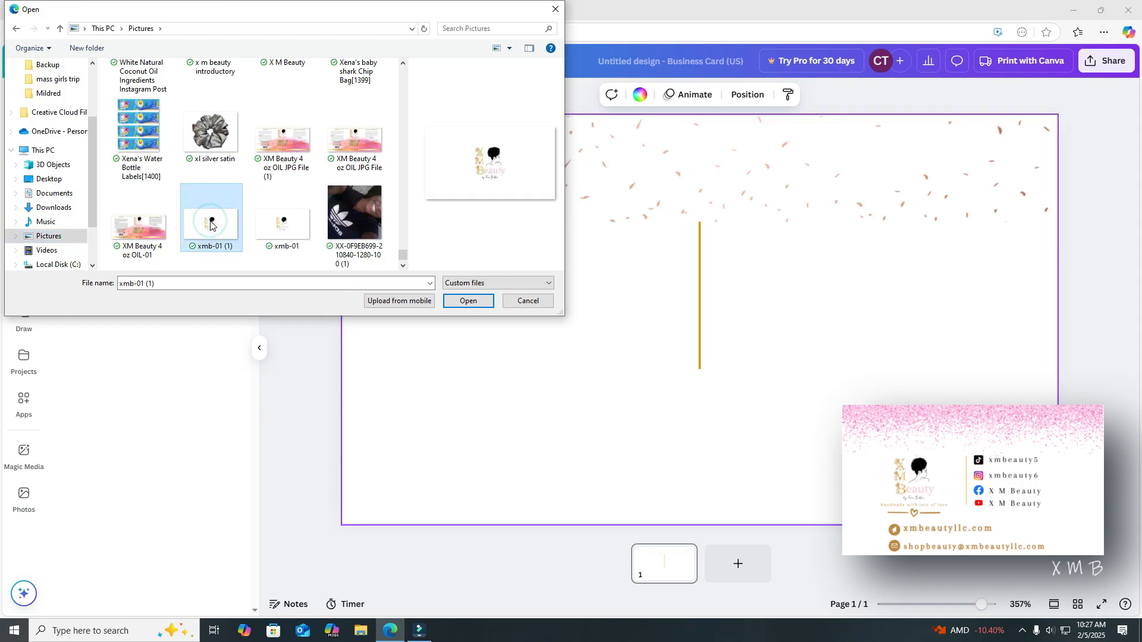
pyautogui.click(467, 300)
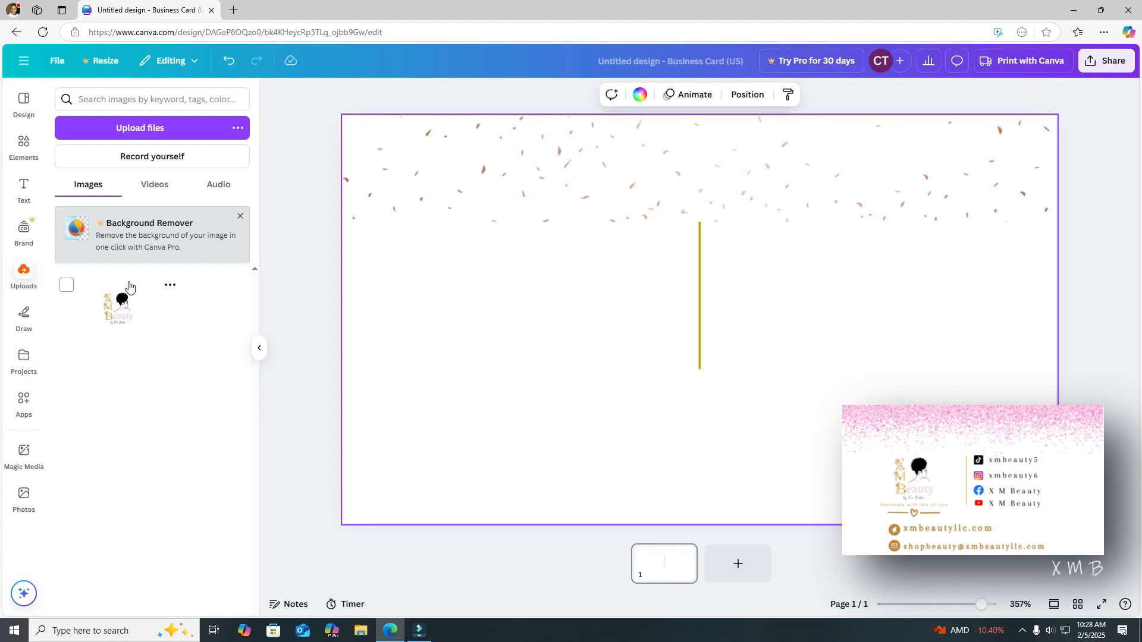
# Step: Add the XM Beauty logo, crop away its empty margins, and shrink it onto the card's left side
pyautogui.click(111, 317)
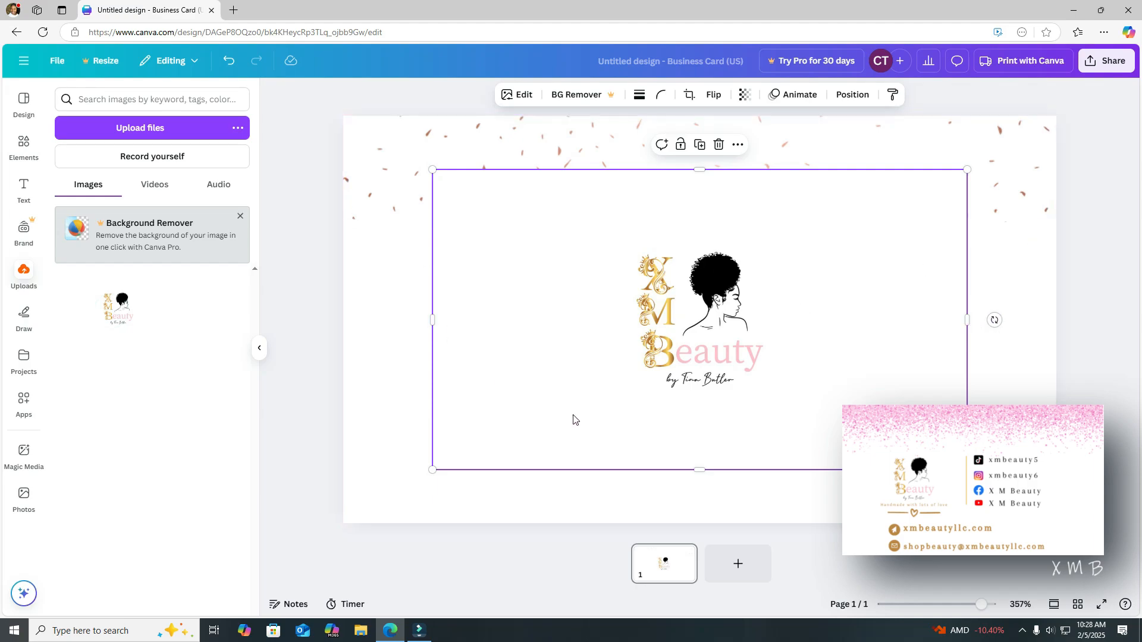
pyautogui.moveTo(965, 322); pyautogui.dragTo(771, 321)
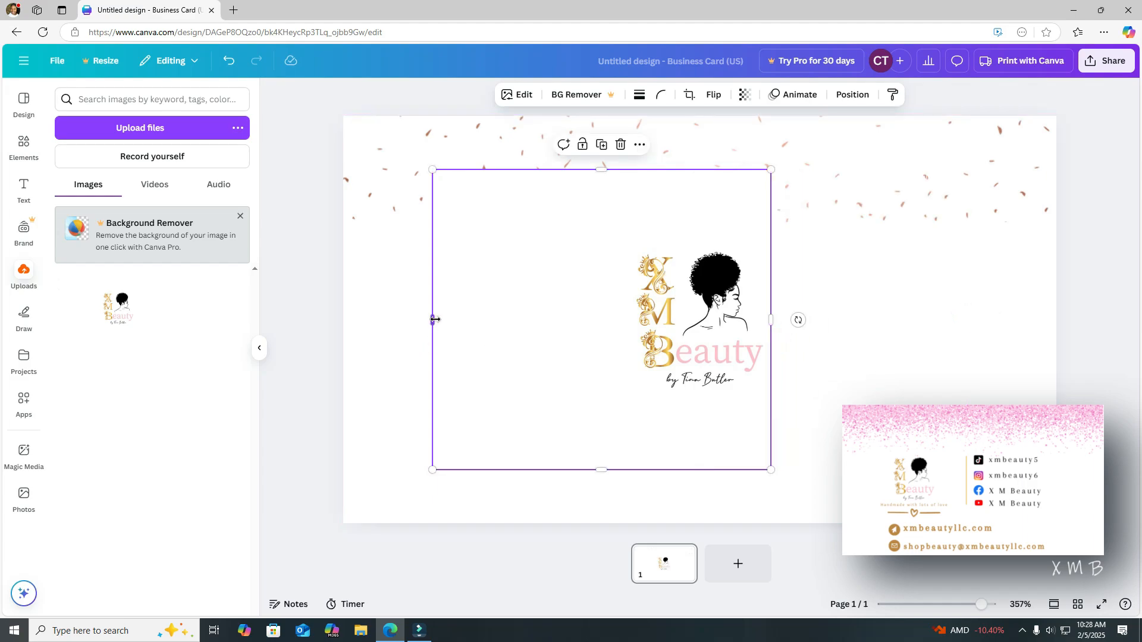
pyautogui.moveTo(435, 319); pyautogui.dragTo(629, 326)
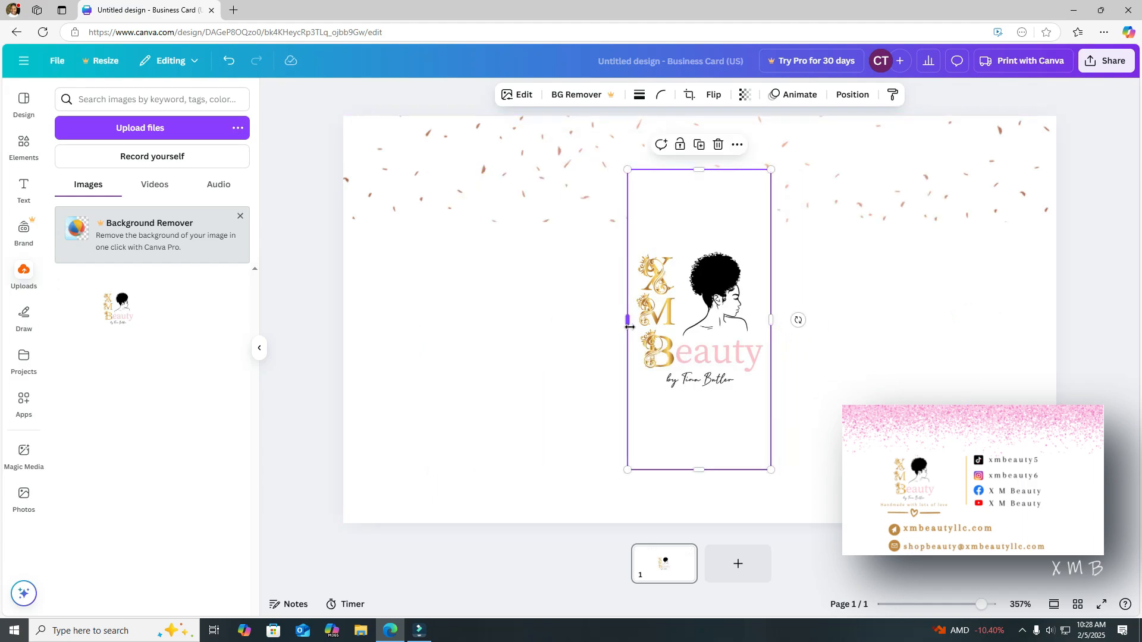
pyautogui.moveTo(702, 170); pyautogui.dragTo(703, 245)
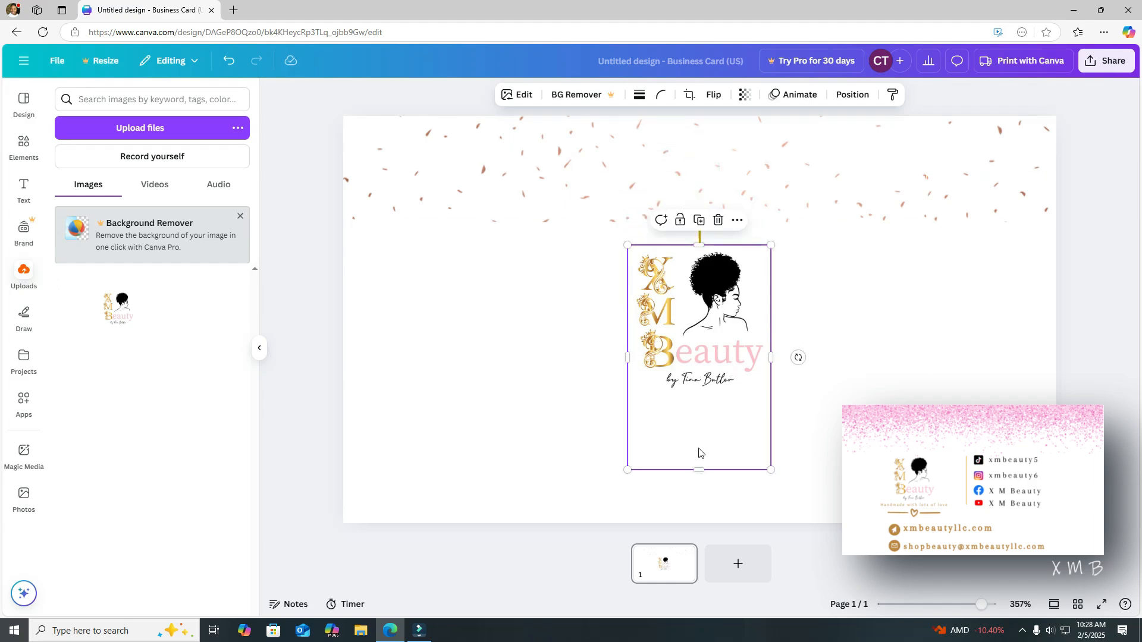
pyautogui.moveTo(699, 470); pyautogui.dragTo(709, 393)
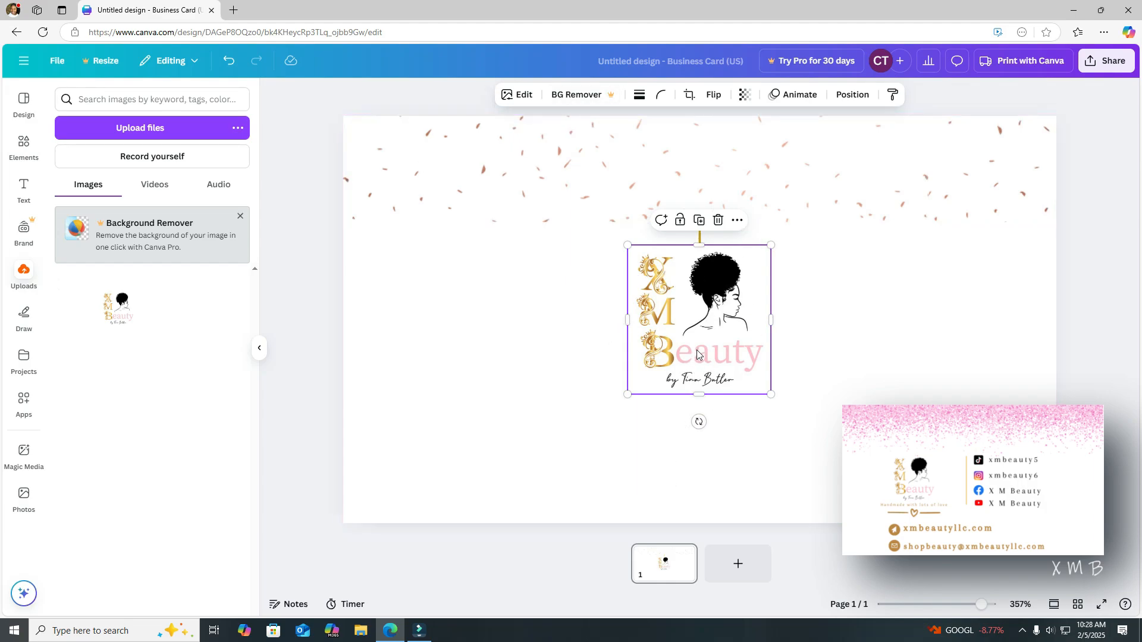
pyautogui.moveTo(697, 355); pyautogui.dragTo(501, 342)
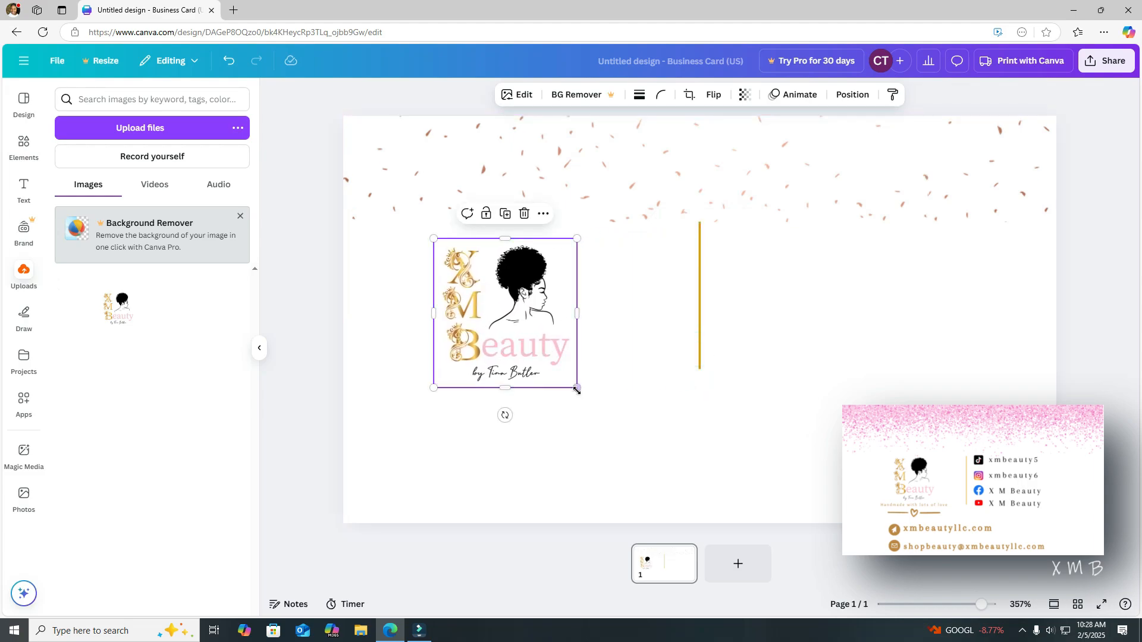
pyautogui.moveTo(576, 387); pyautogui.dragTo(535, 344)
pyautogui.moveTo(498, 285); pyautogui.dragTo(551, 281)
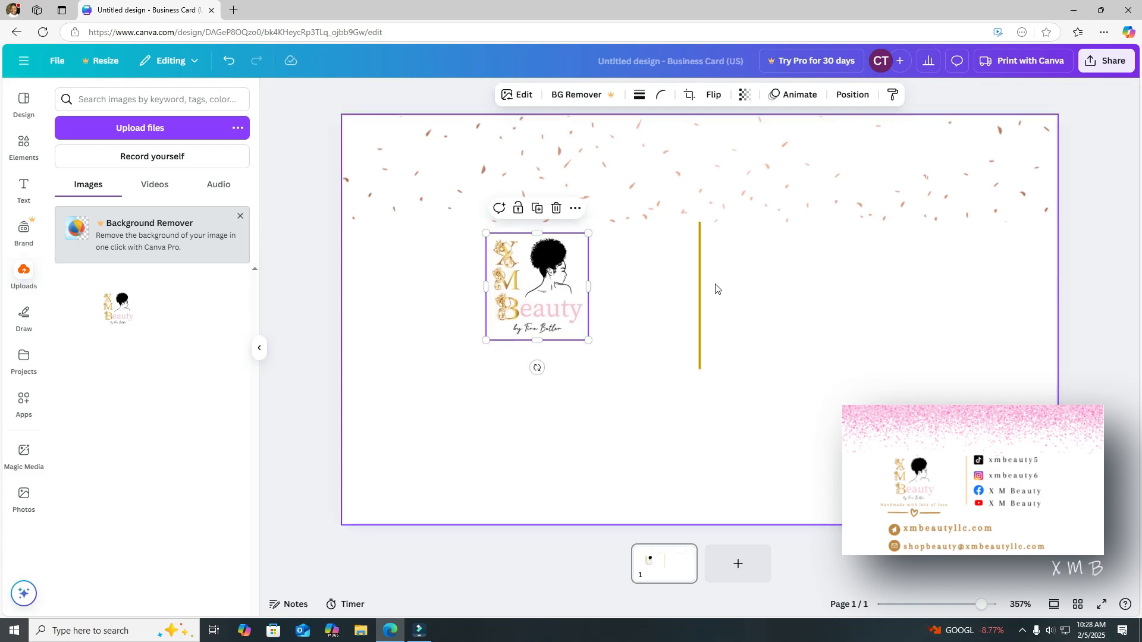
# Step: Nudge the gold divider slightly left and align it with the logo
pyautogui.click(700, 288)
pyautogui.moveTo(699, 284); pyautogui.dragTo(693, 284)
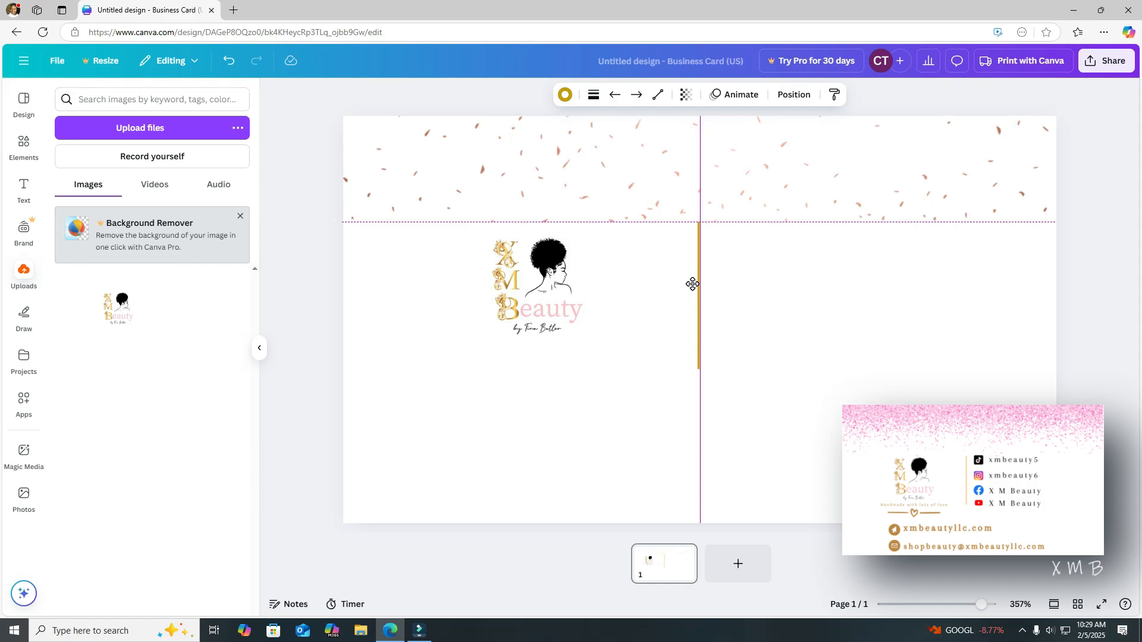
pyautogui.moveTo(692, 283)
pyautogui.mouseDown()
pyautogui.moveTo(701, 269)
pyautogui.moveTo(694, 298)
pyautogui.mouseUp()
pyautogui.click(597, 326)
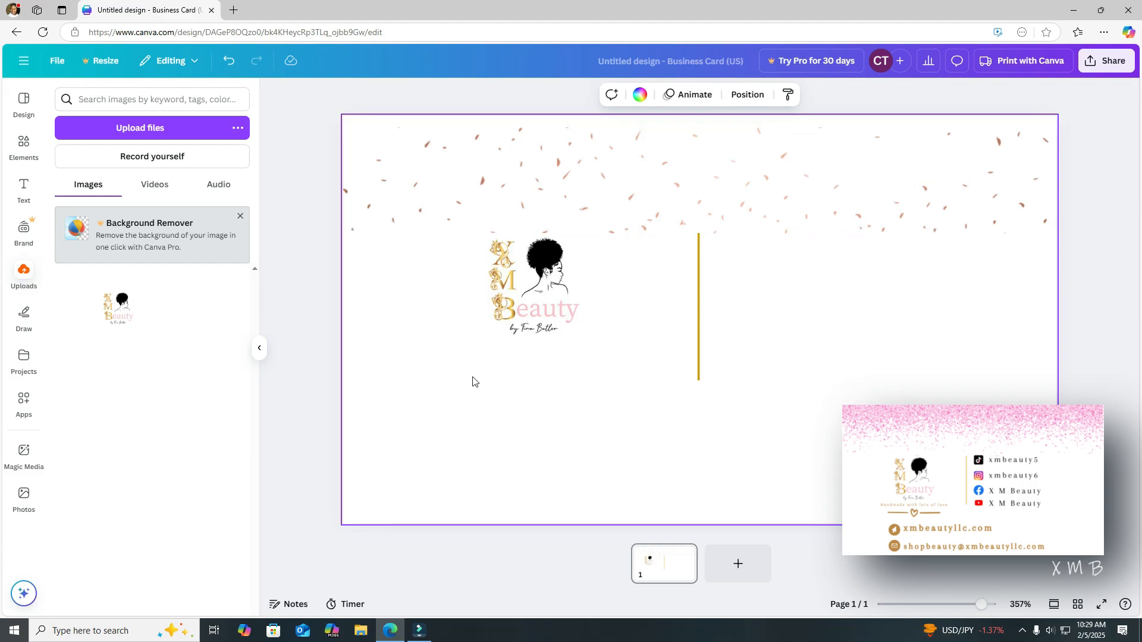
# Step: Try paragraph, heading and subheading text, undoing each, then place a body text box below the logo
pyautogui.click(24, 189)
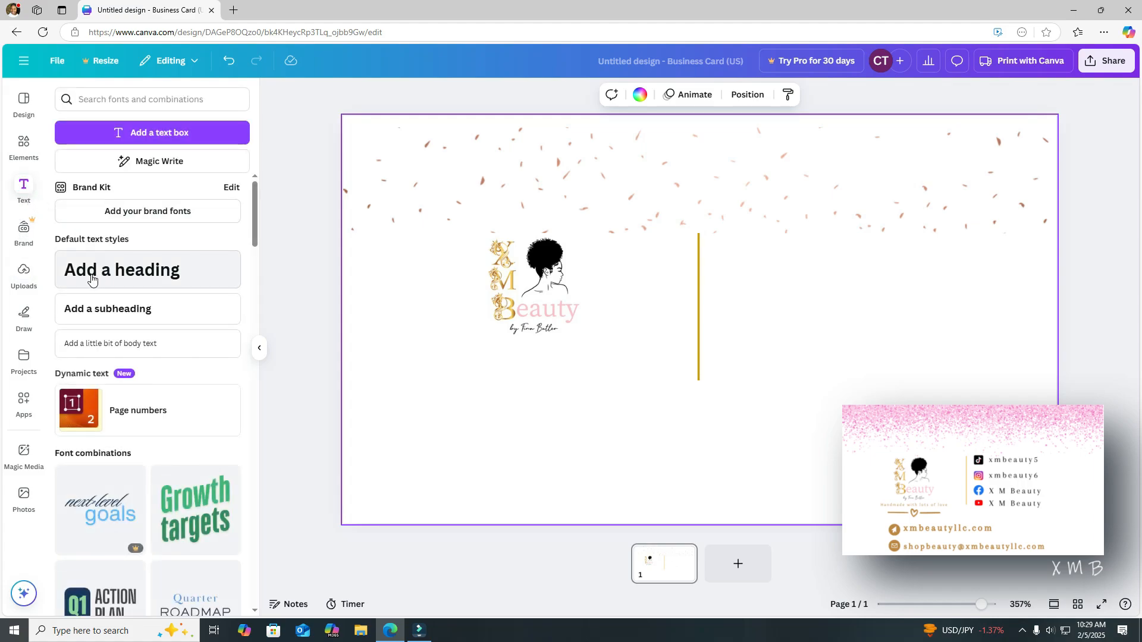
pyautogui.click(208, 132)
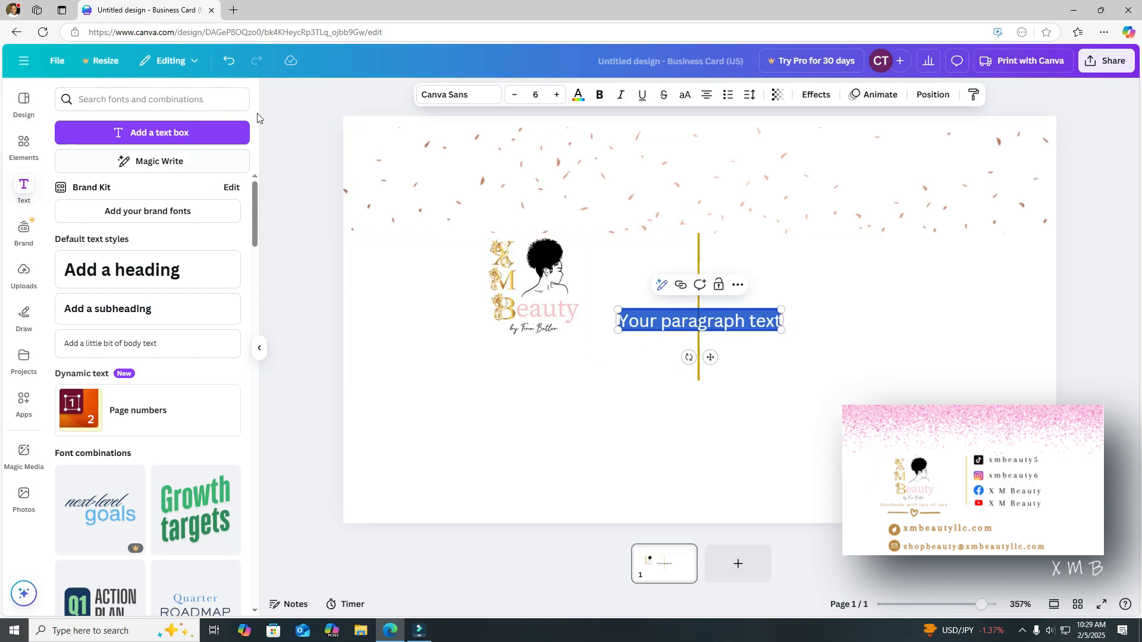
pyautogui.click(226, 62)
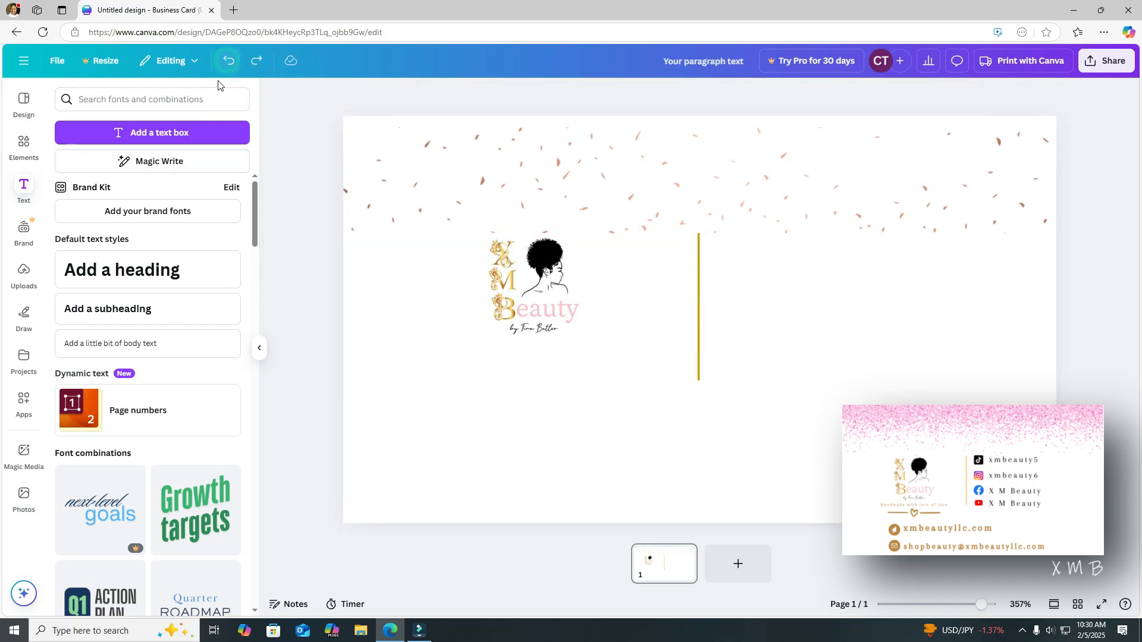
pyautogui.click(149, 275)
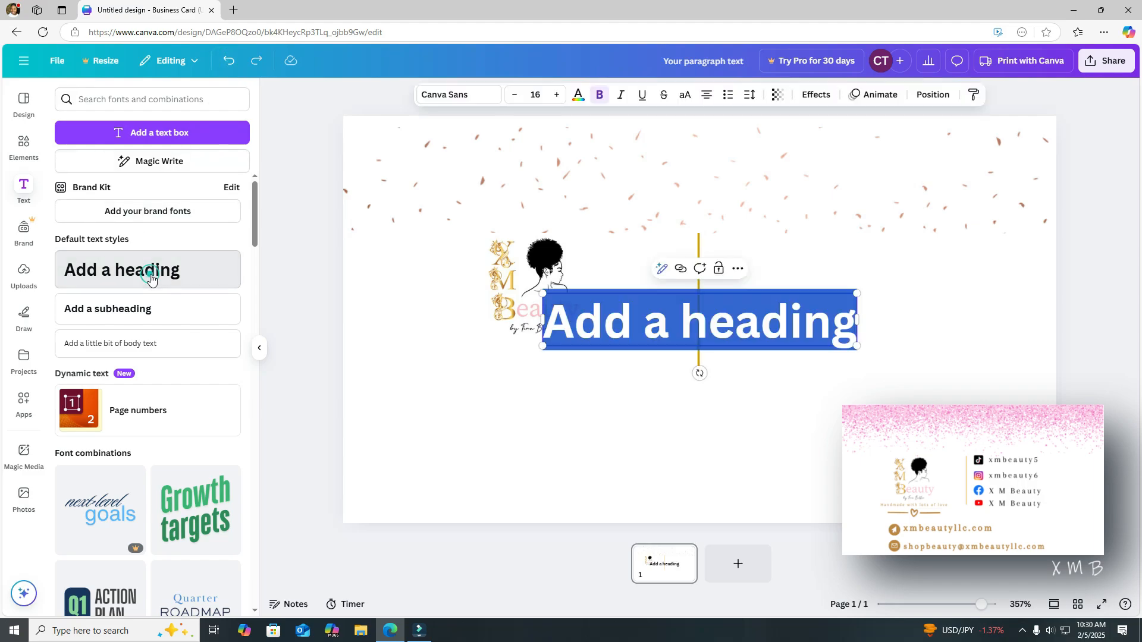
pyautogui.click(227, 61)
pyautogui.click(105, 314)
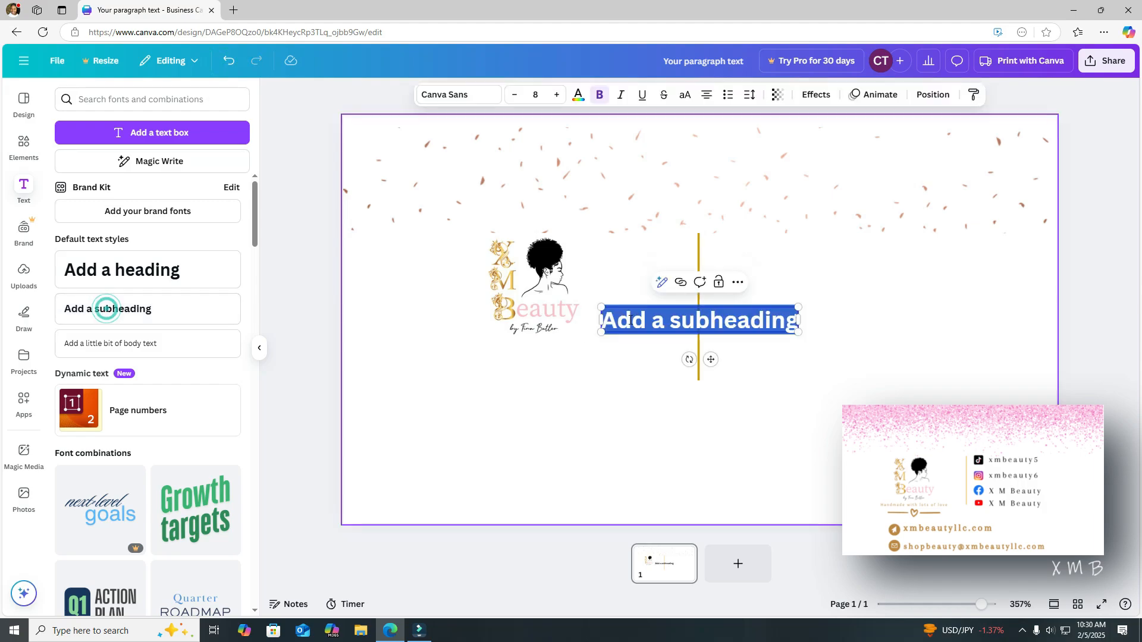
pyautogui.click(227, 62)
pyautogui.click(101, 348)
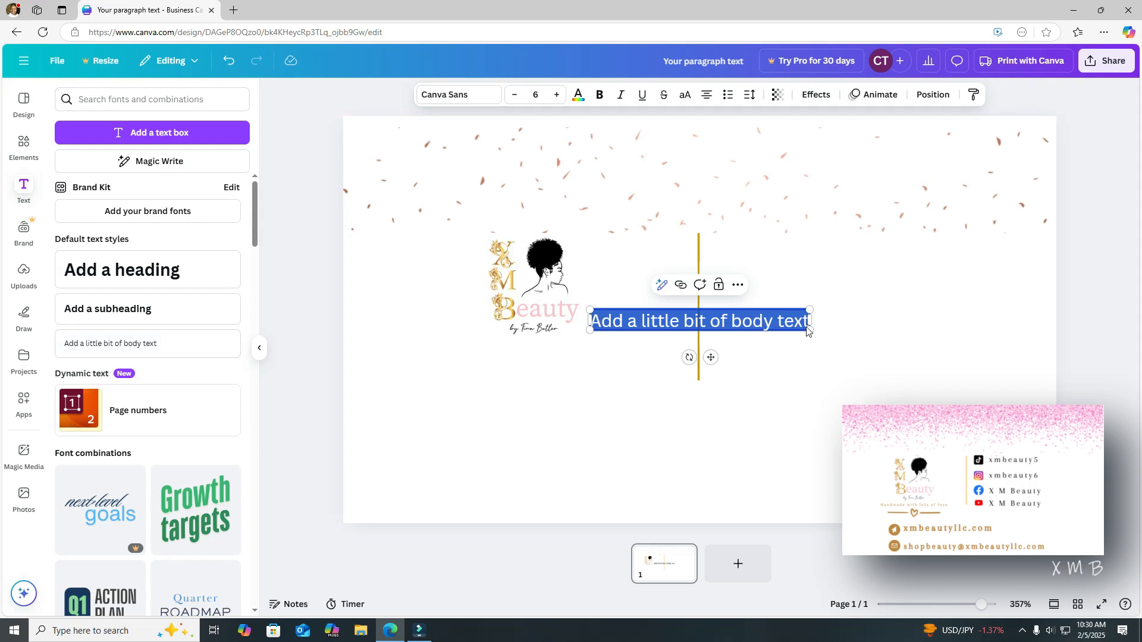
pyautogui.click(773, 283)
pyautogui.moveTo(744, 326); pyautogui.dragTo(585, 367)
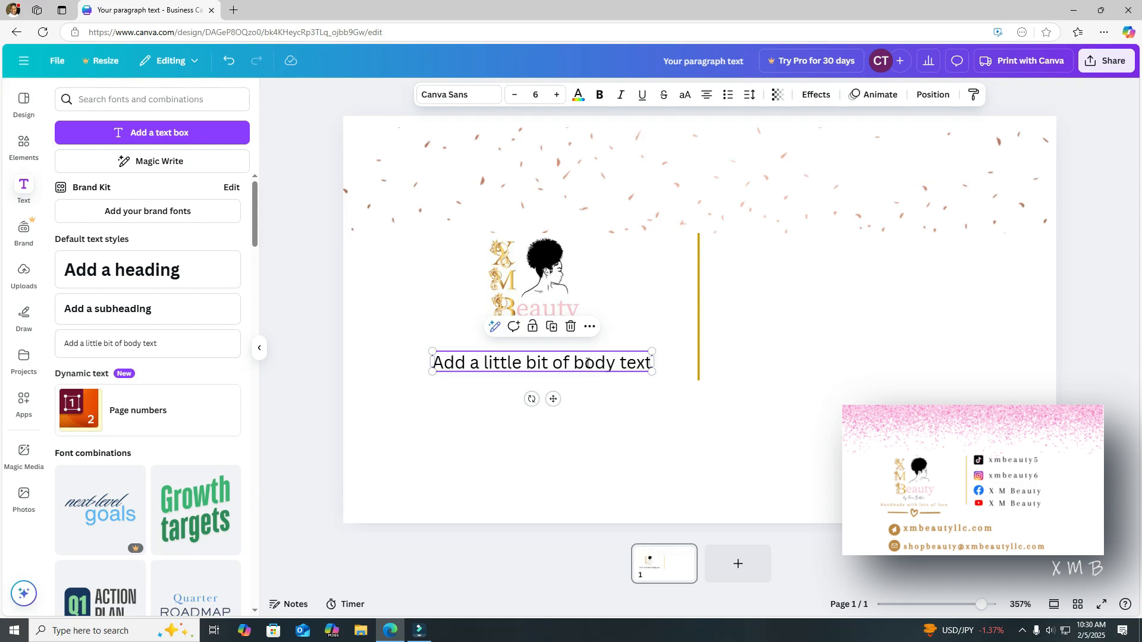
# Step: Replace the body text with 'Handmade with lots of love'
pyautogui.doubleClick(588, 363)
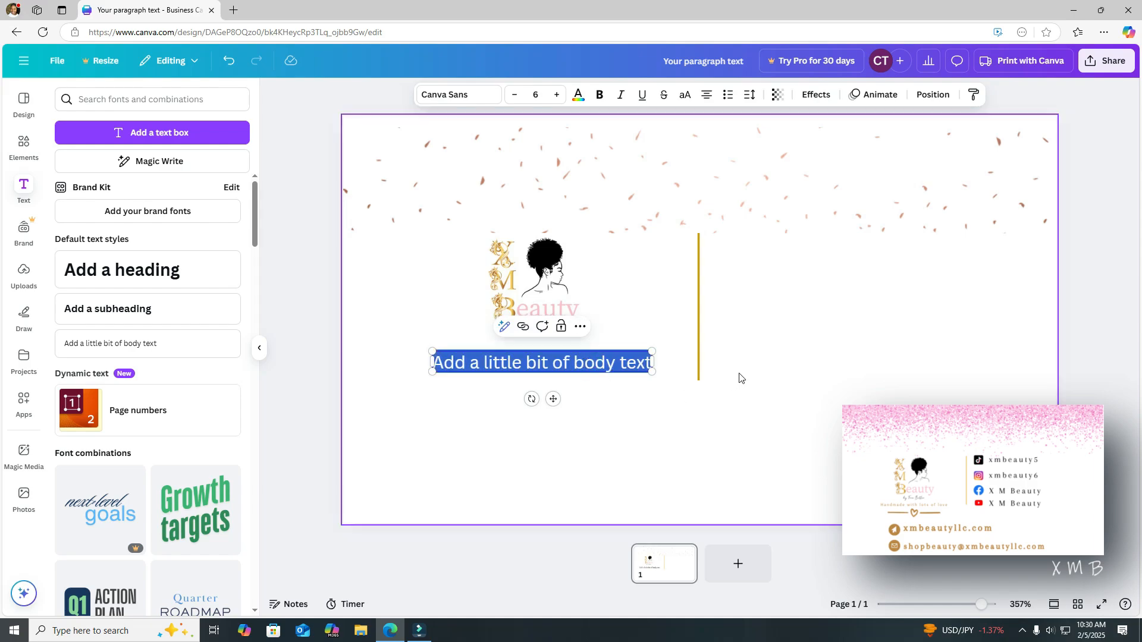
pyautogui.write('Han')
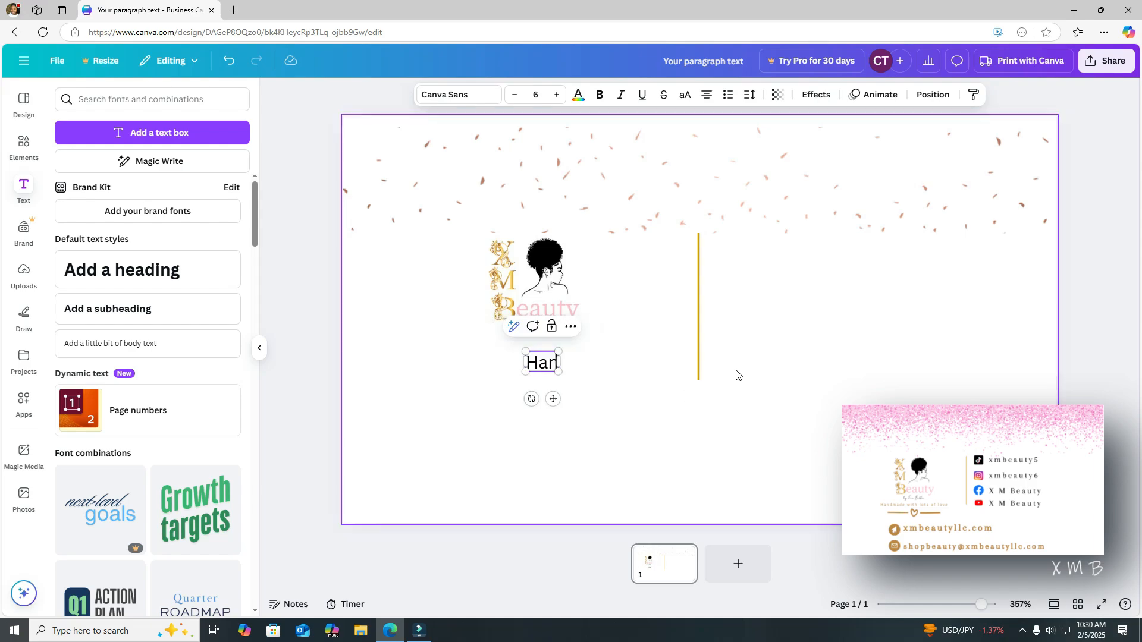
pyautogui.write('dmade with l')
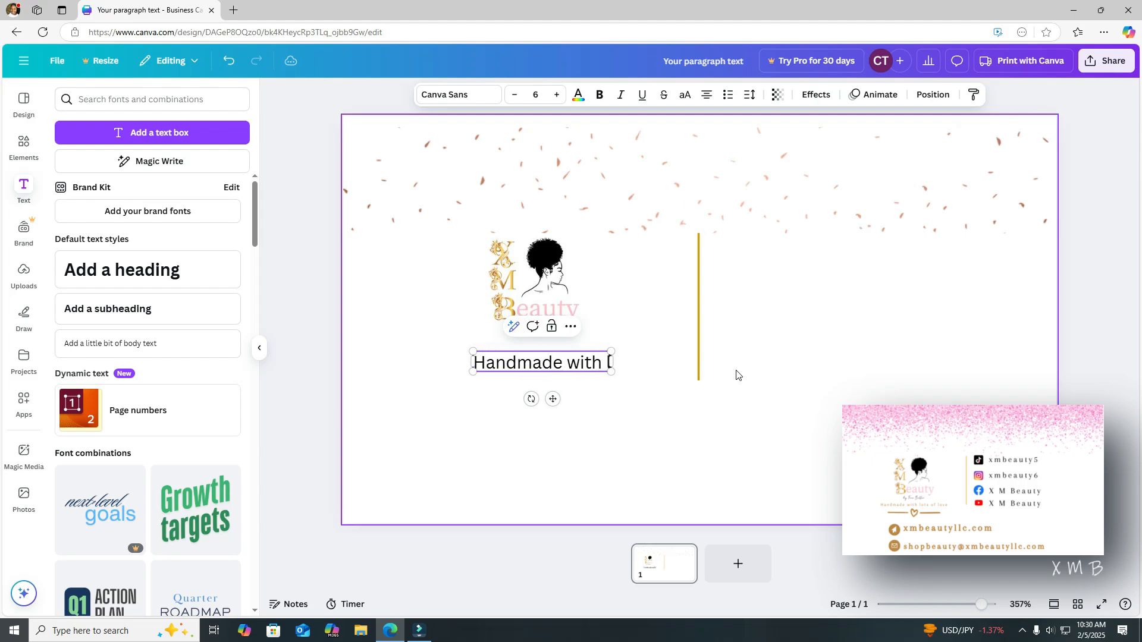
pyautogui.write('ots of lo')
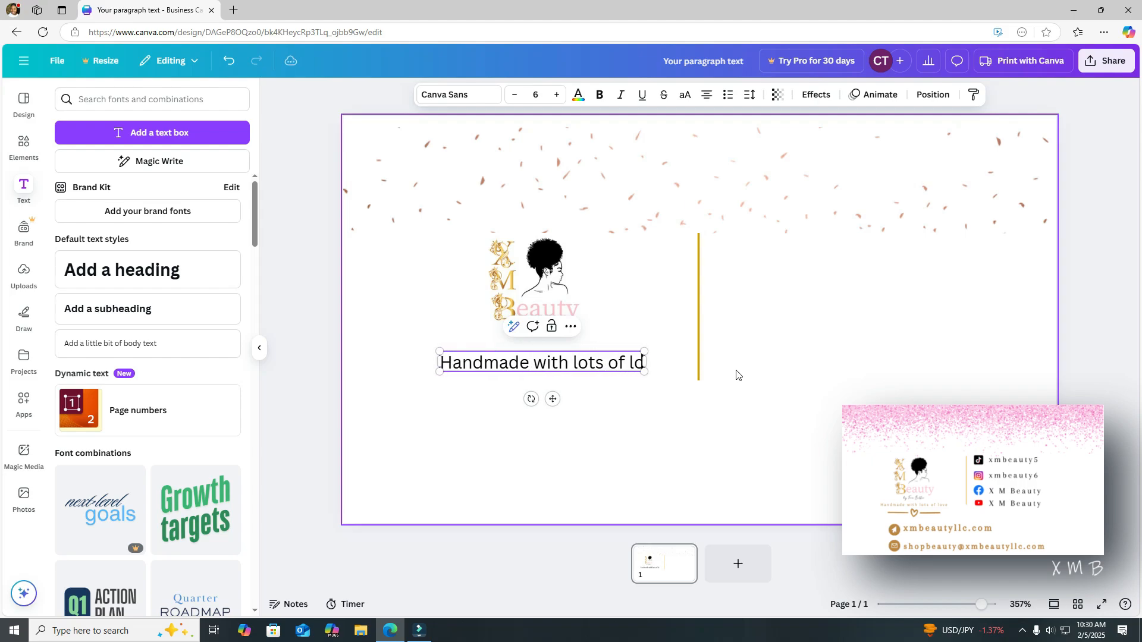
pyautogui.write('ve')
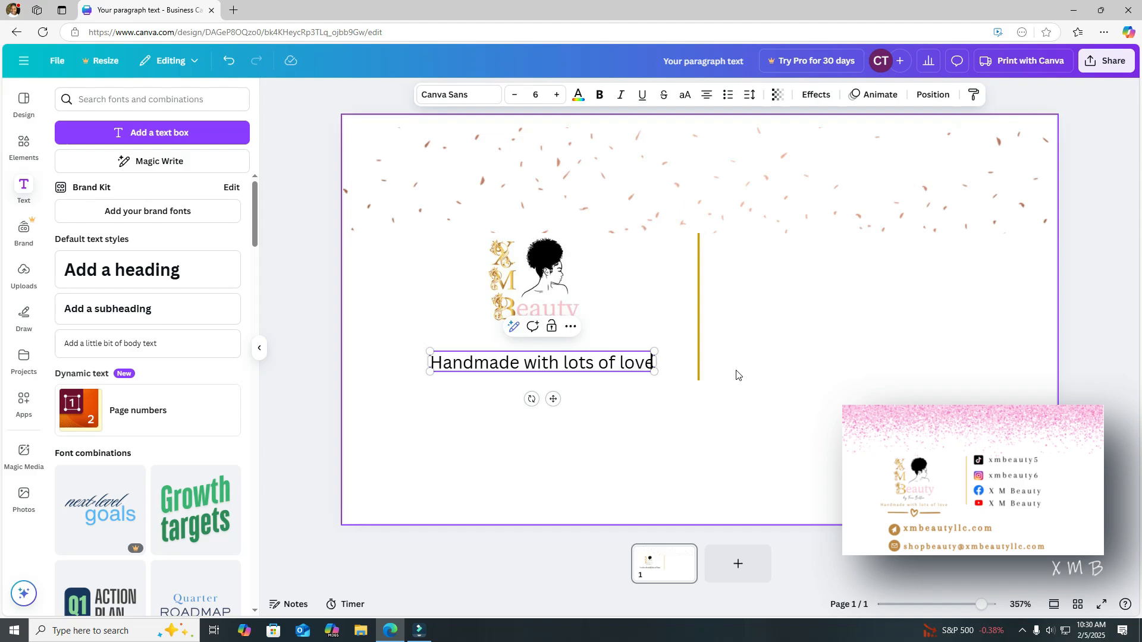
pyautogui.click(671, 360)
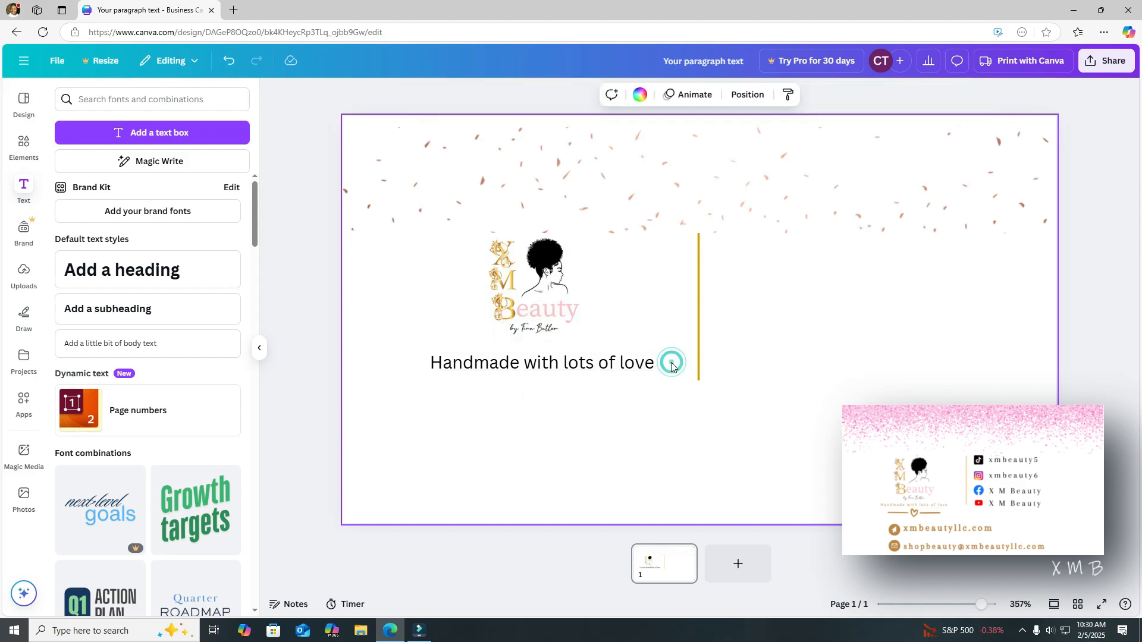
# Step: Set the tagline's font size to 5
pyautogui.click(630, 365)
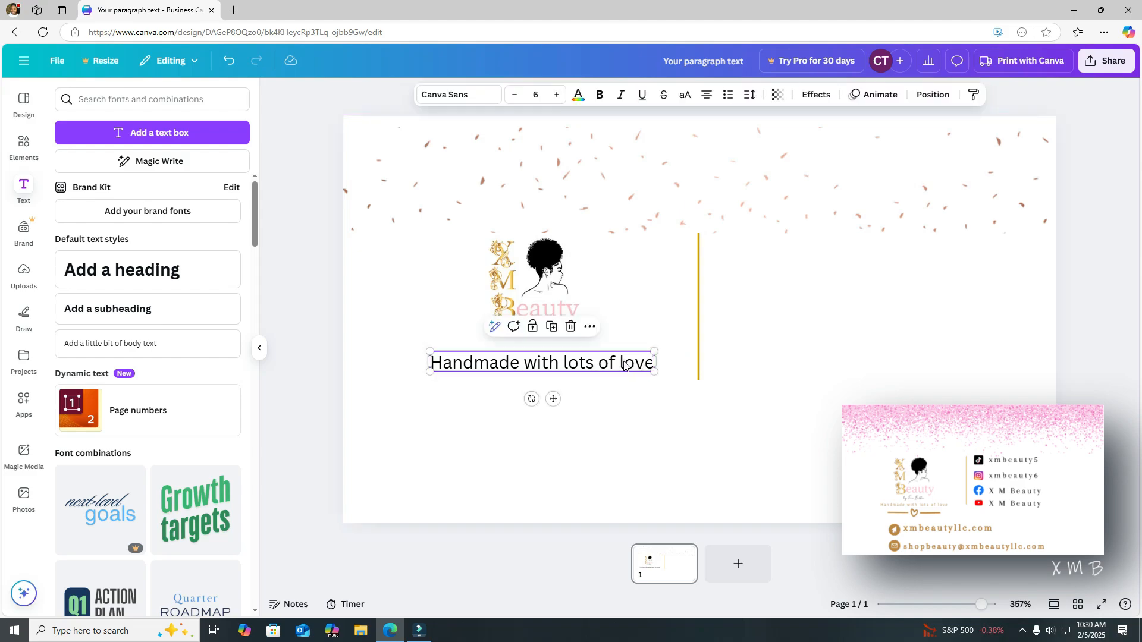
pyautogui.click(656, 342)
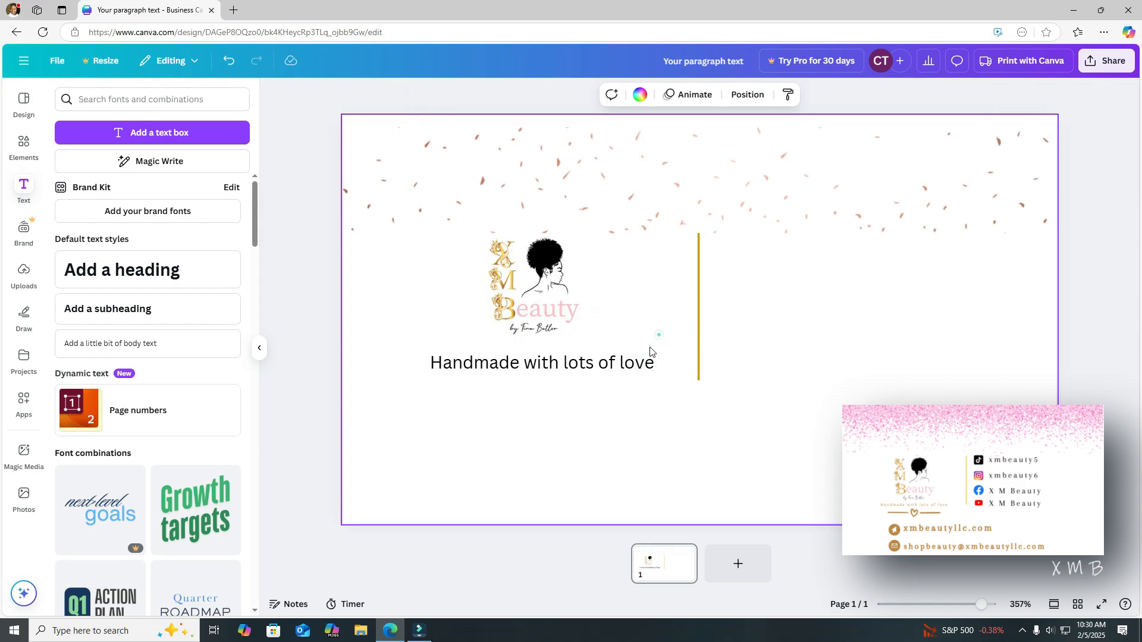
pyautogui.click(546, 364)
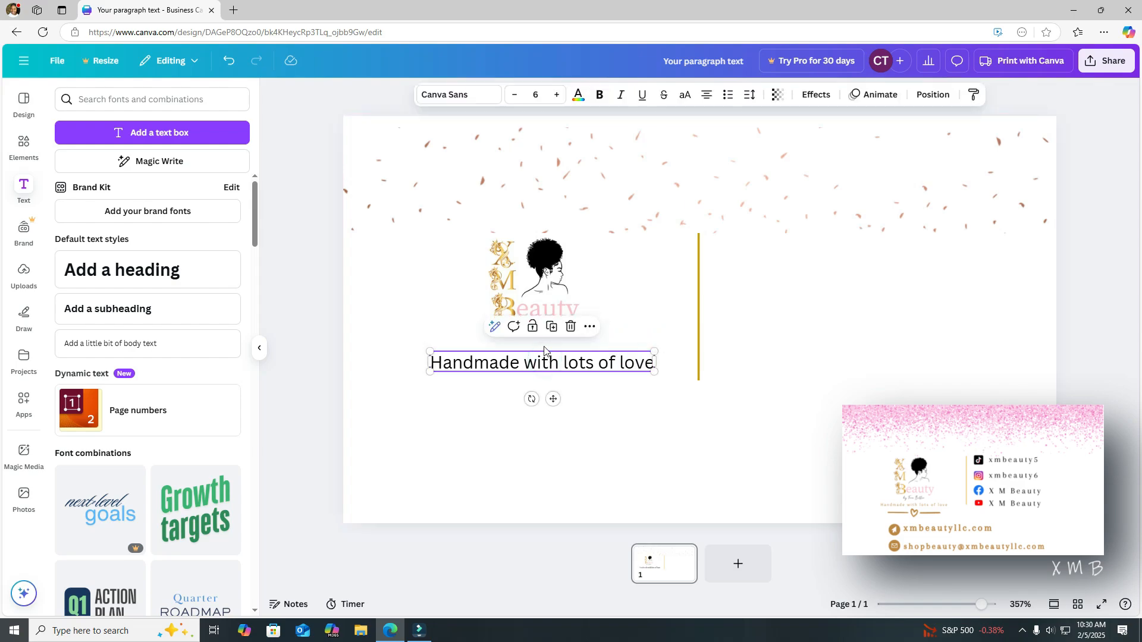
pyautogui.click(514, 95)
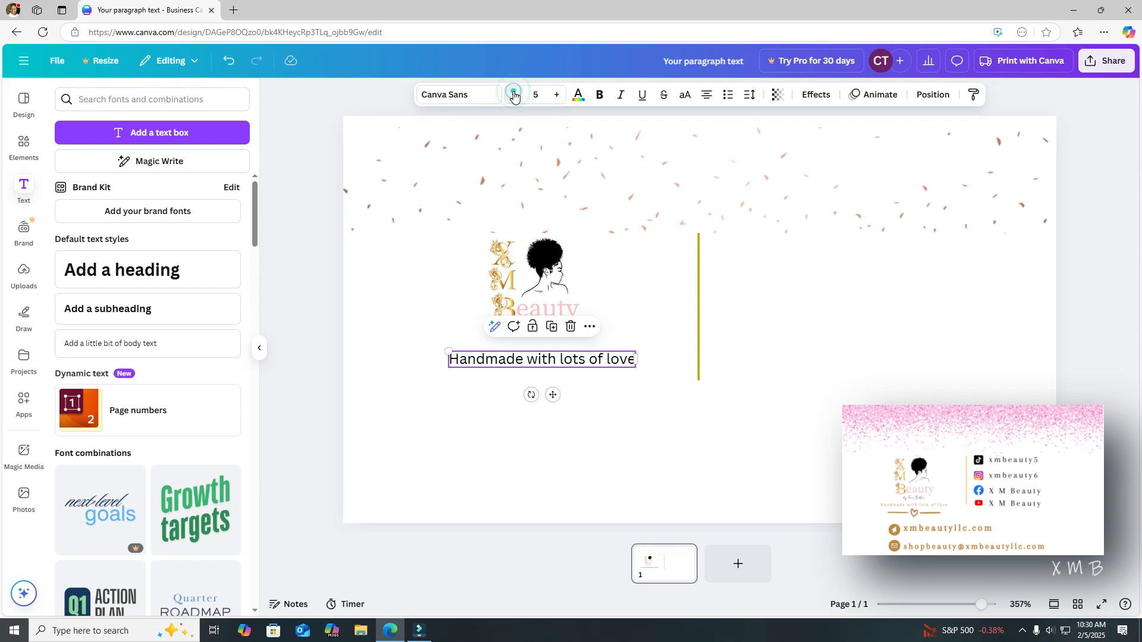
pyautogui.click(515, 95)
pyautogui.click(556, 94)
pyautogui.click(556, 94)
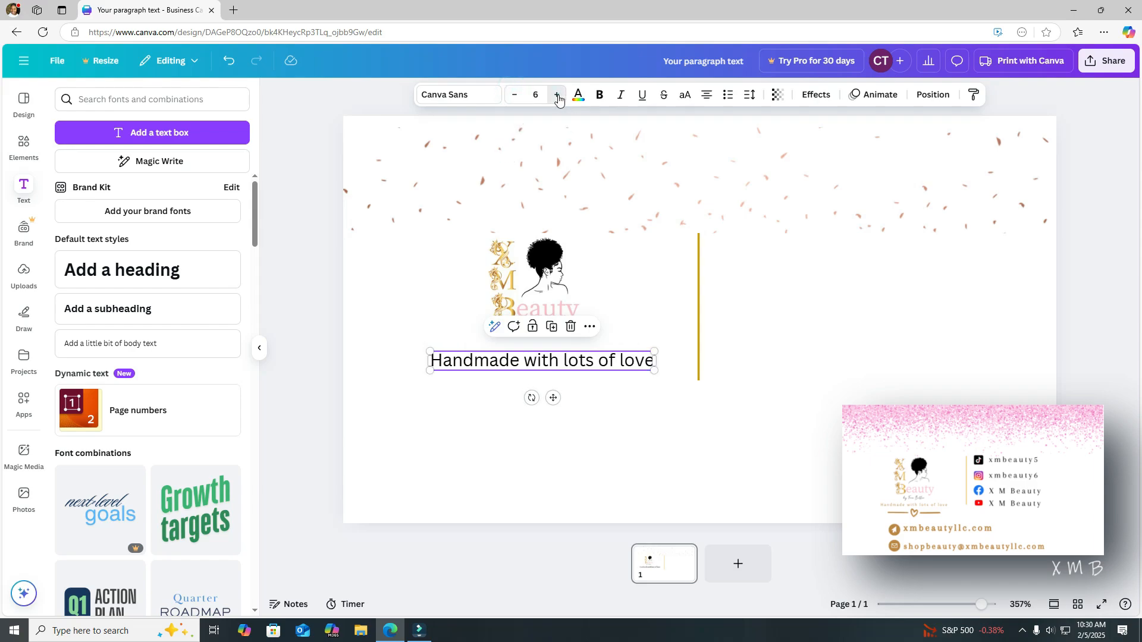
pyautogui.click(556, 95)
pyautogui.click(514, 97)
pyautogui.click(514, 97)
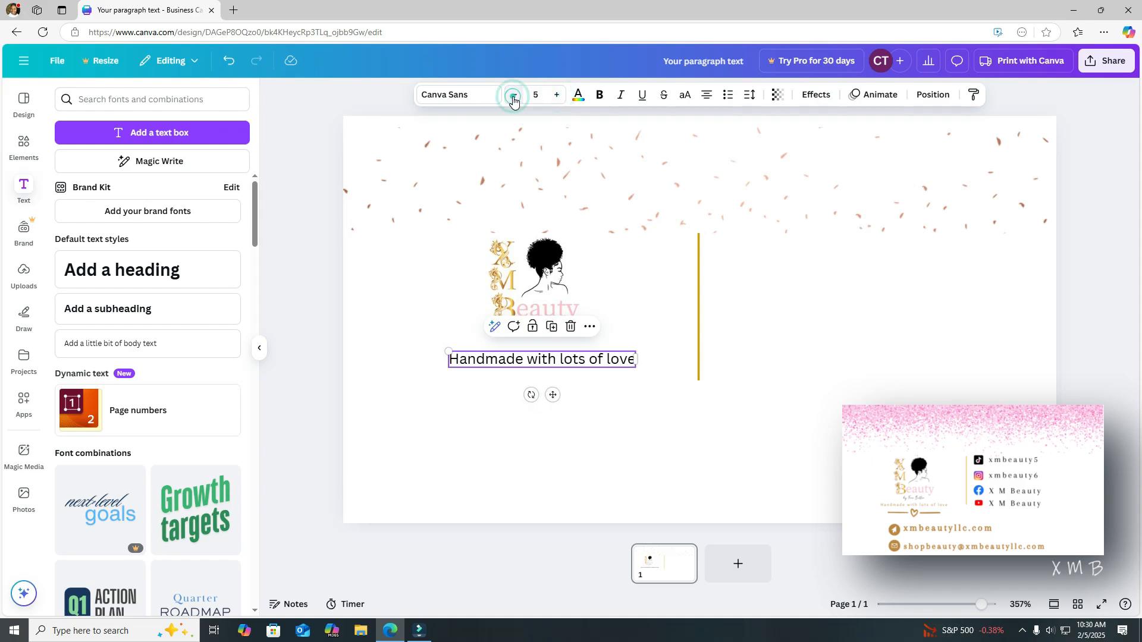
pyautogui.click(653, 358)
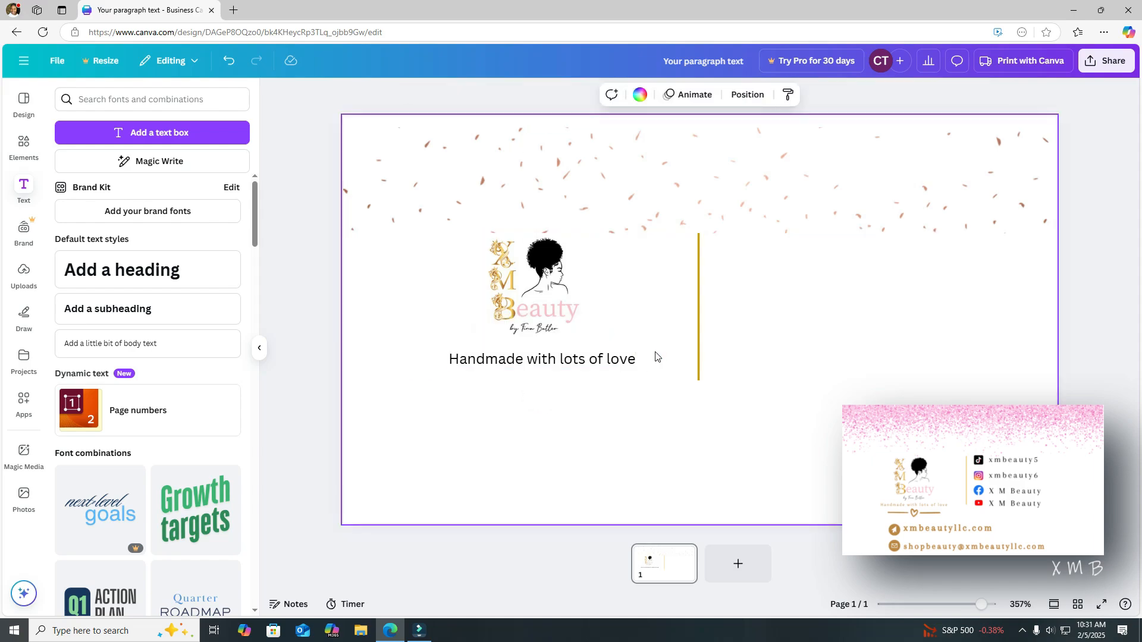
# Step: Colour the 'Handmade with lots of love' tagline with the gold document colour
pyautogui.click(540, 369)
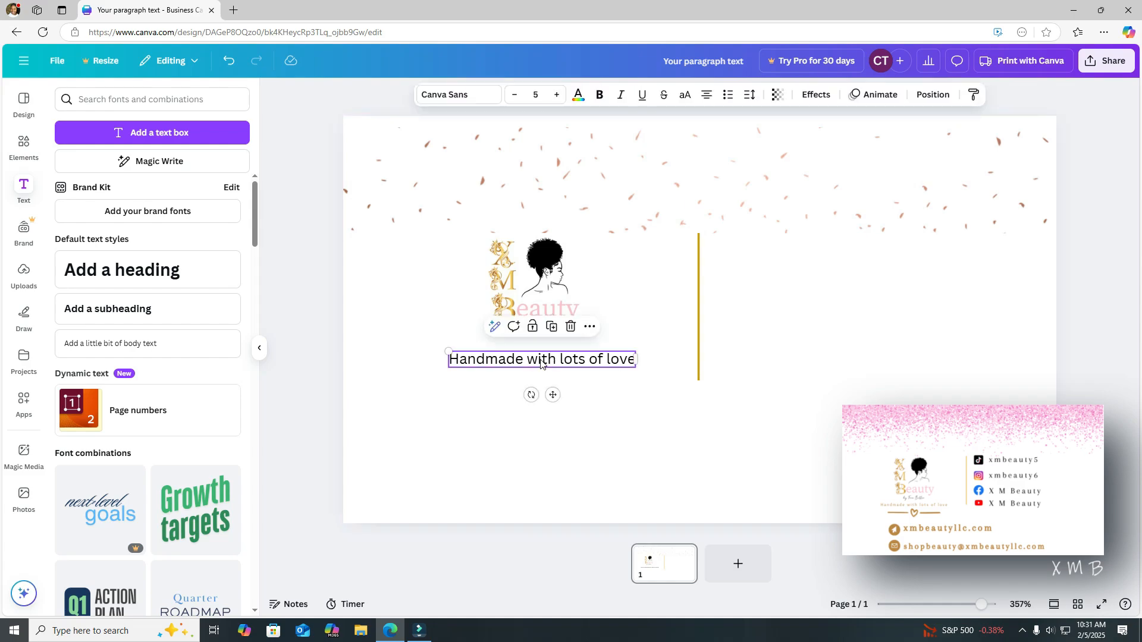
pyautogui.click(578, 95)
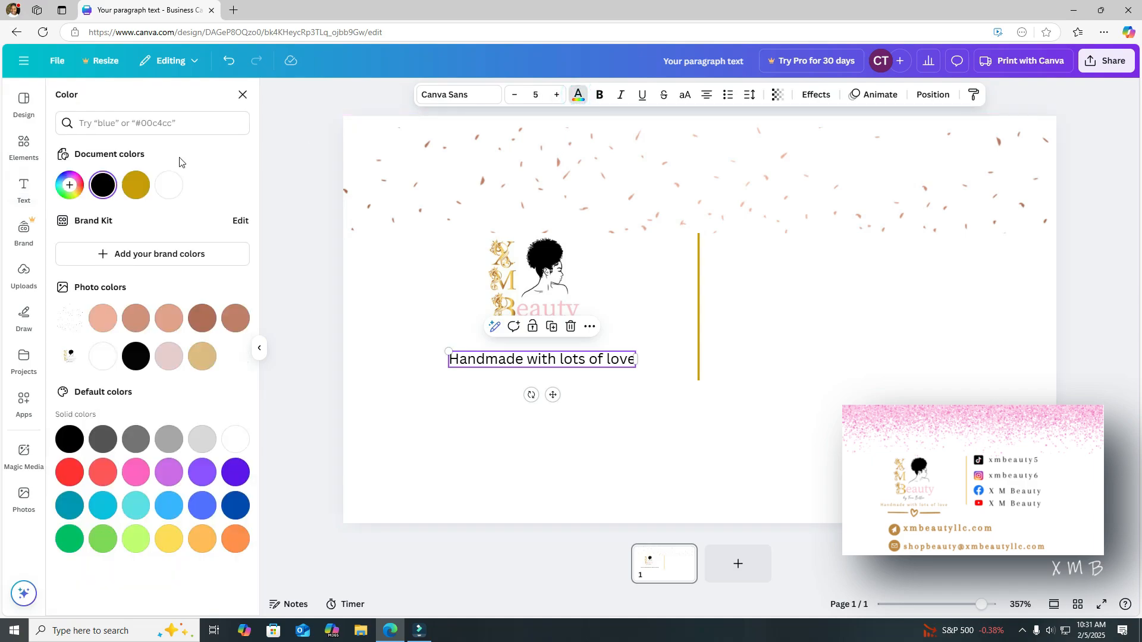
pyautogui.click(134, 186)
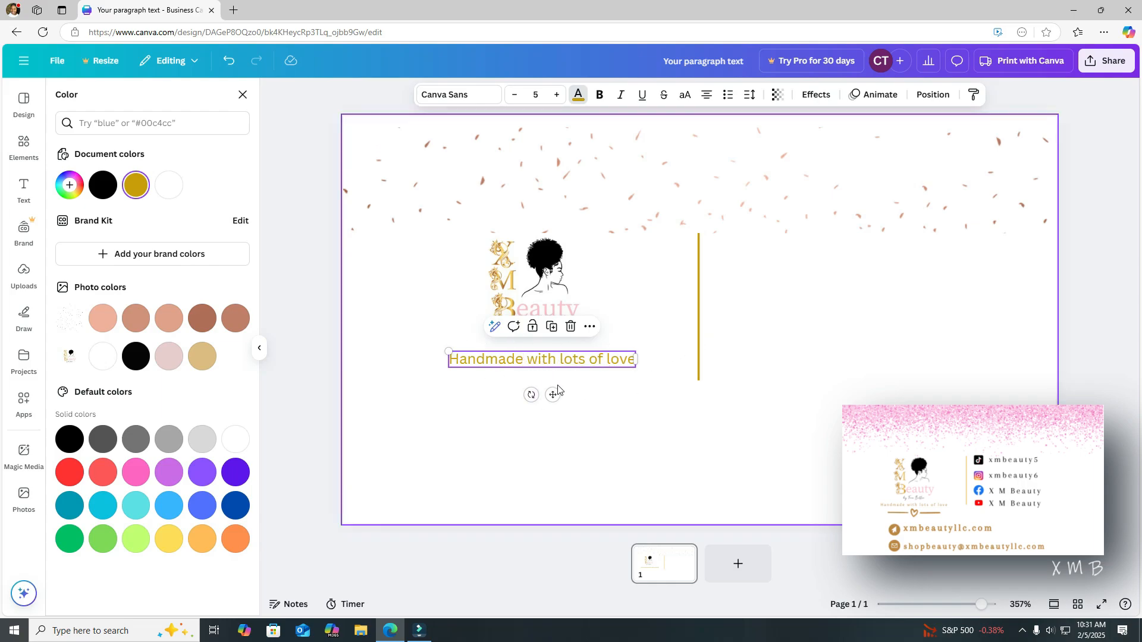
pyautogui.moveTo(289, 64)
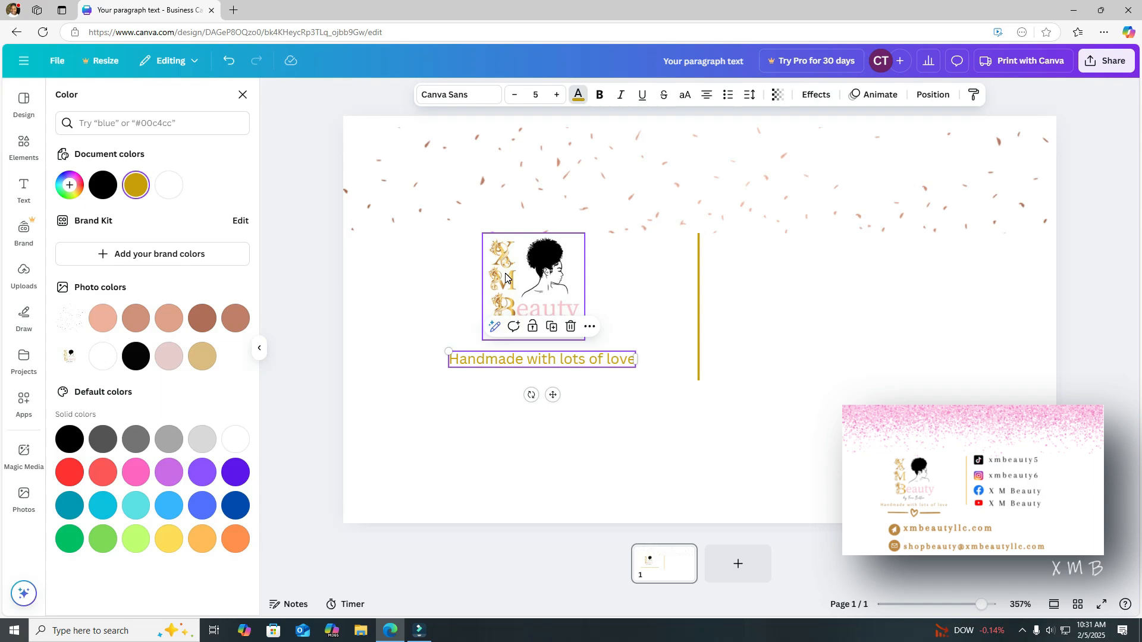
pyautogui.click(613, 392)
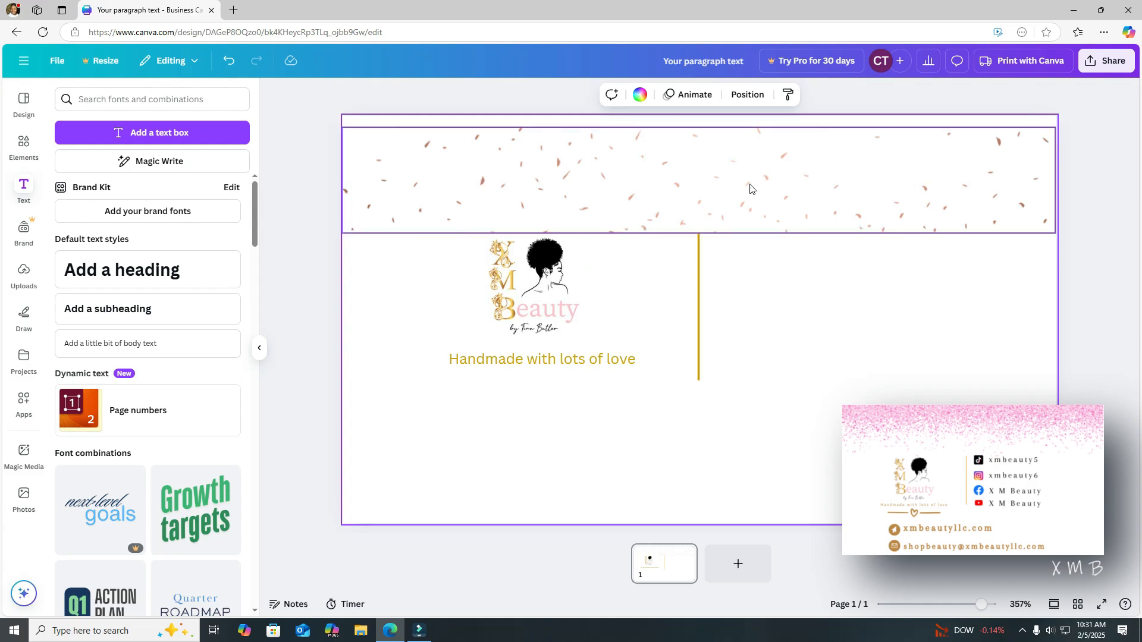
# Step: Search Elements for 'gol heart line' and browse the Graphics results
pyautogui.click(24, 152)
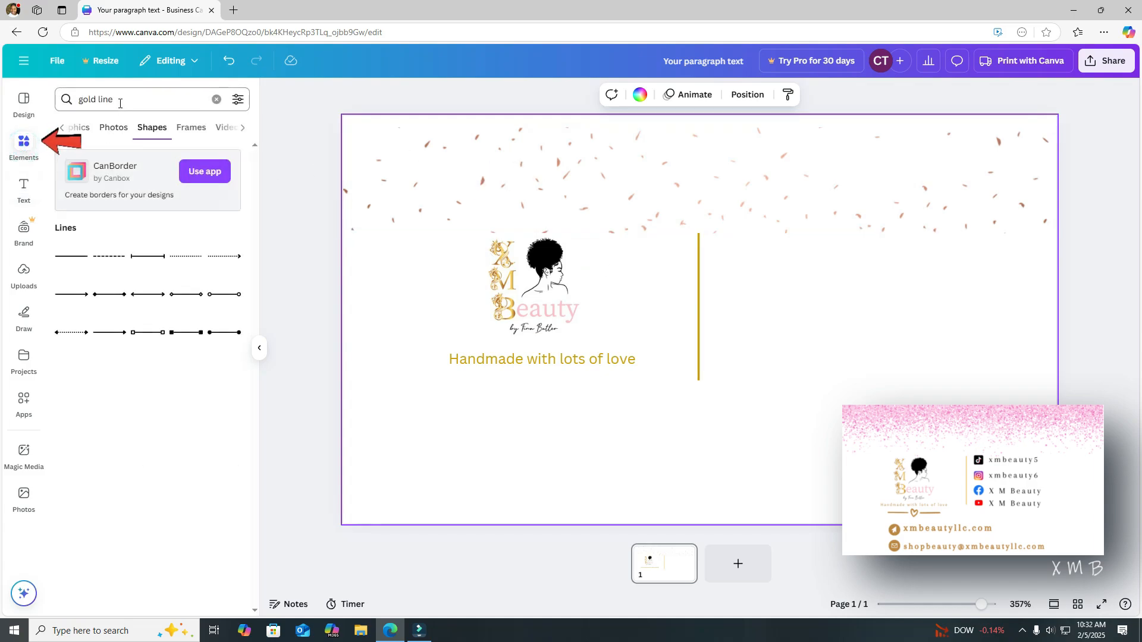
pyautogui.click(216, 99)
pyautogui.click(150, 104)
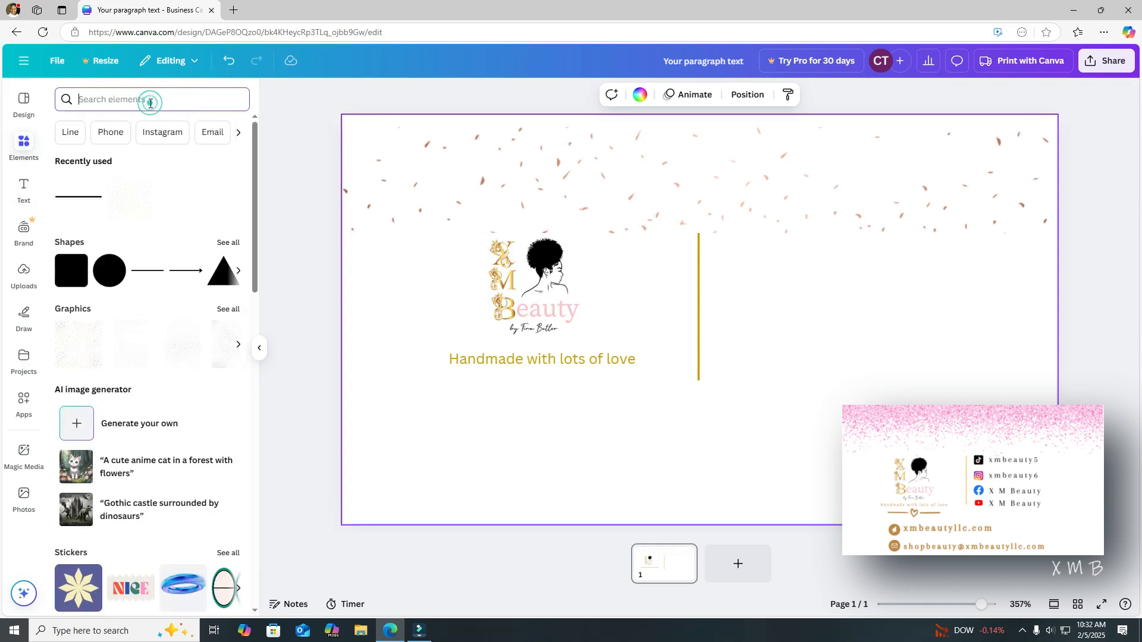
pyautogui.write('gol hea')
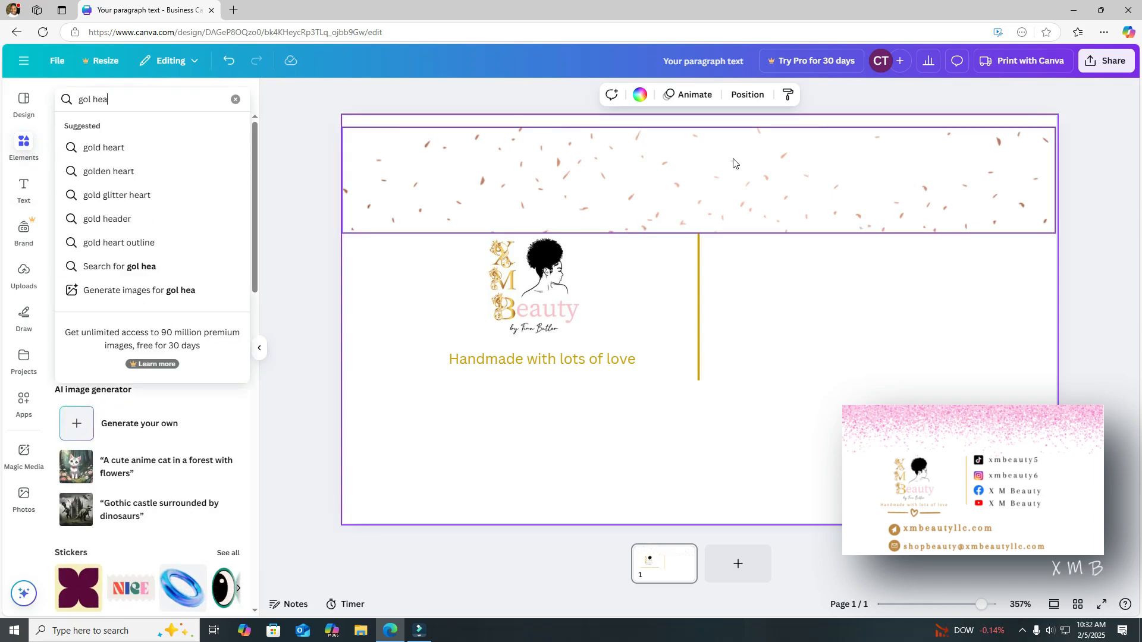
pyautogui.write('rt line')
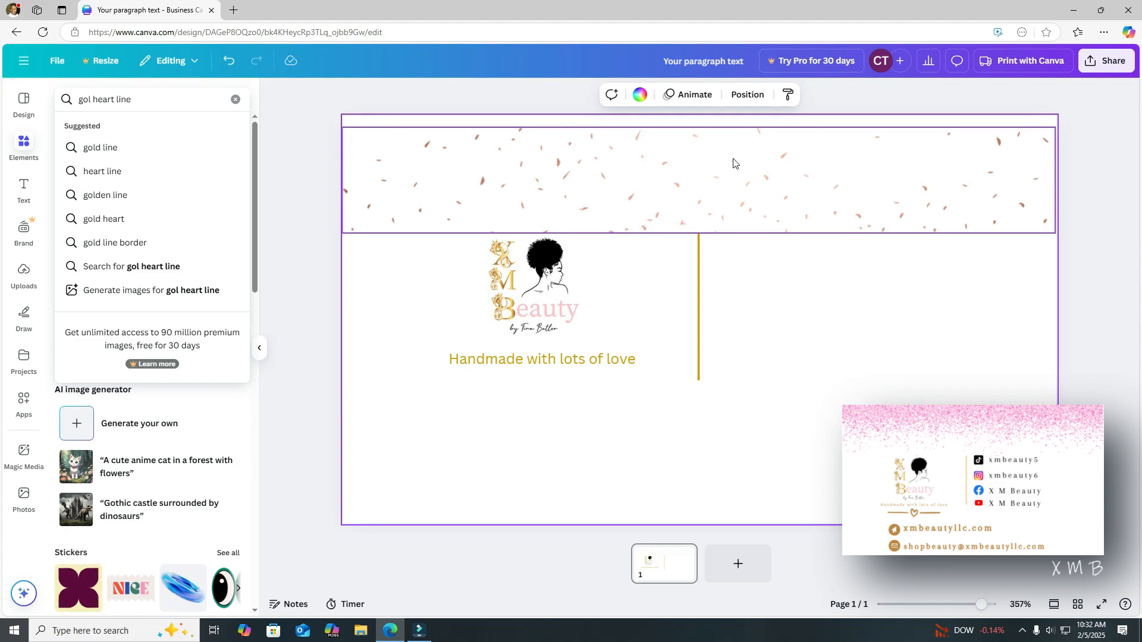
pyautogui.press('Return')
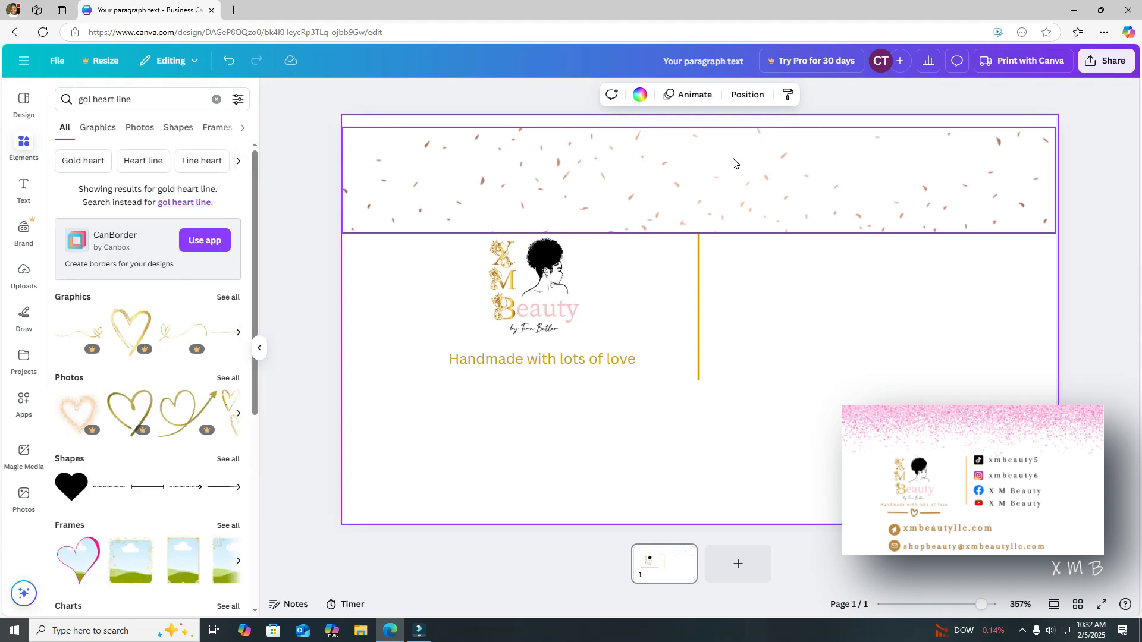
pyautogui.click(228, 296)
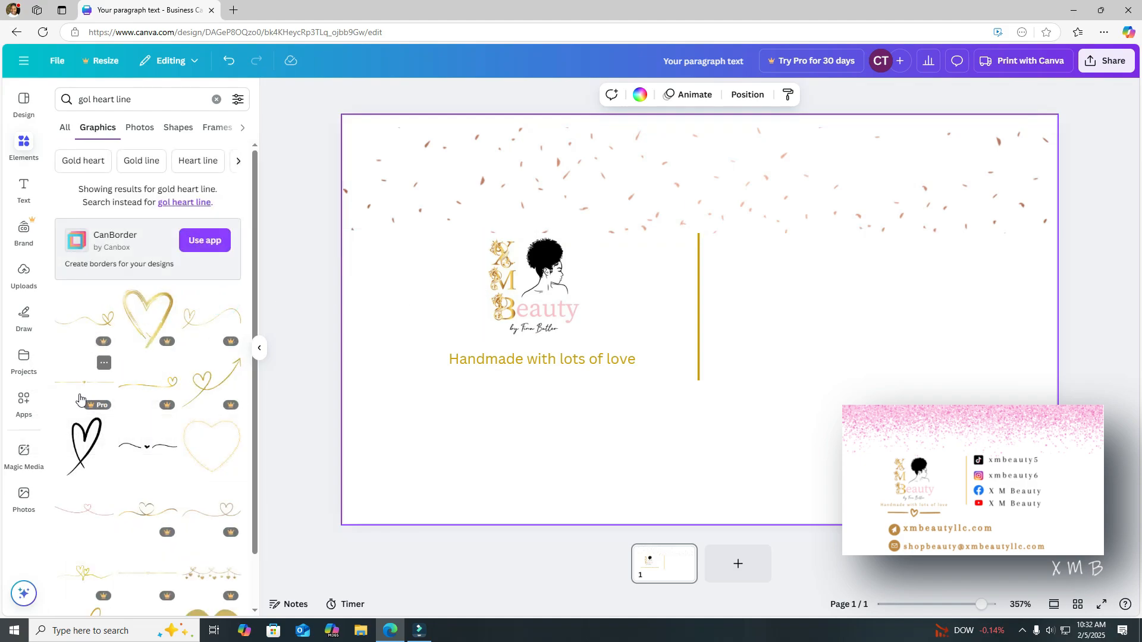
pyautogui.scroll(-10, 98, 396)
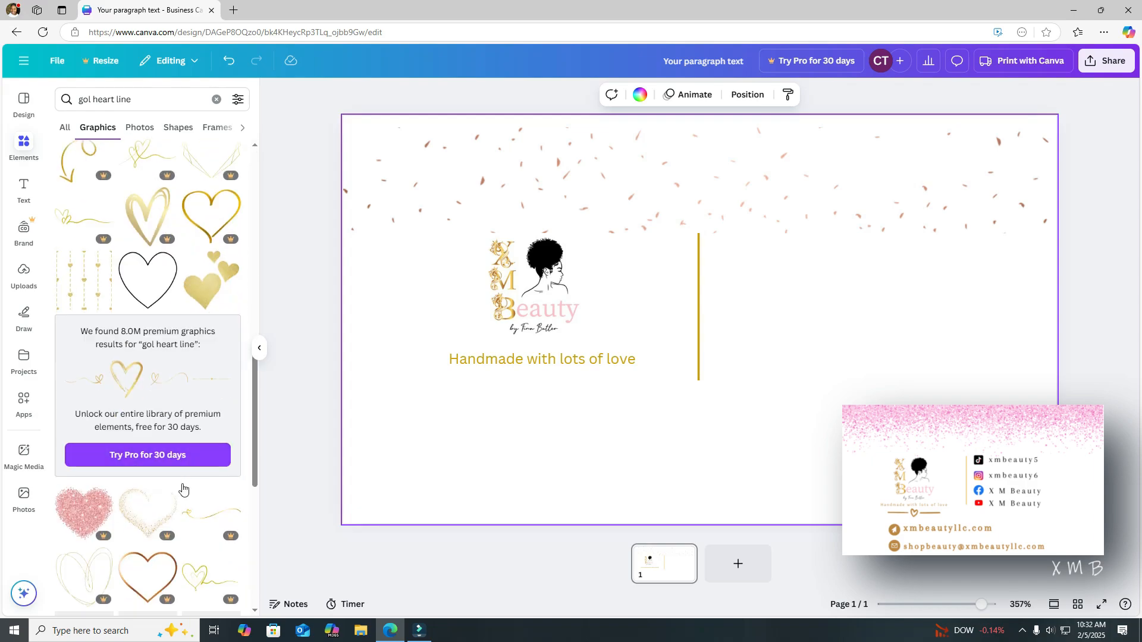
pyautogui.scroll(-5, 179, 487)
pyautogui.scroll(-15, 178, 461)
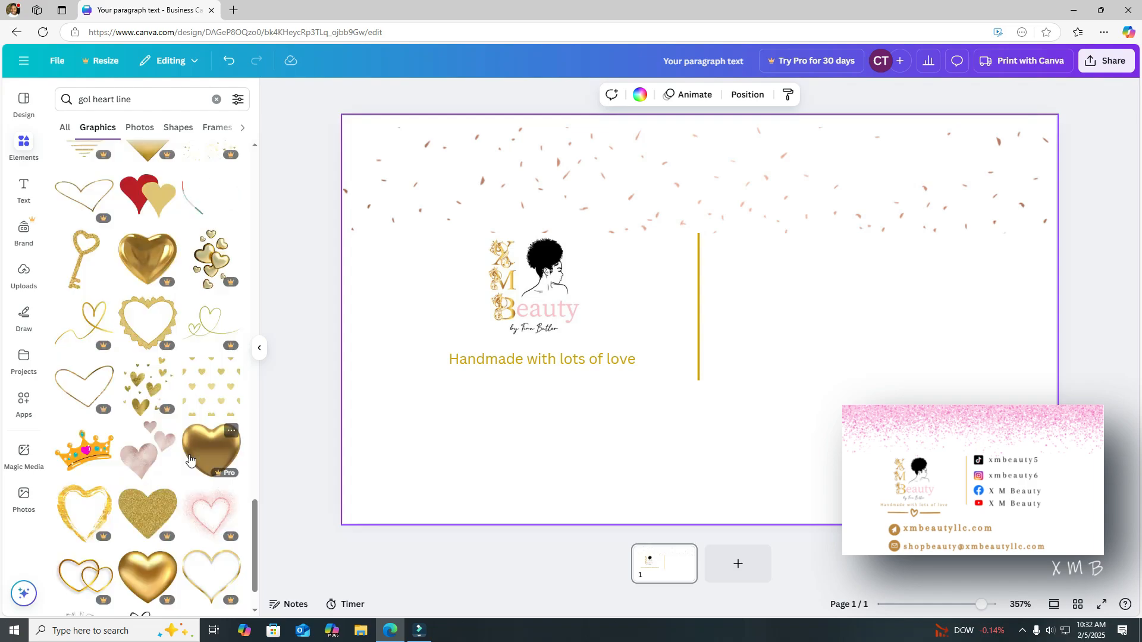
pyautogui.scroll(-4, 191, 457)
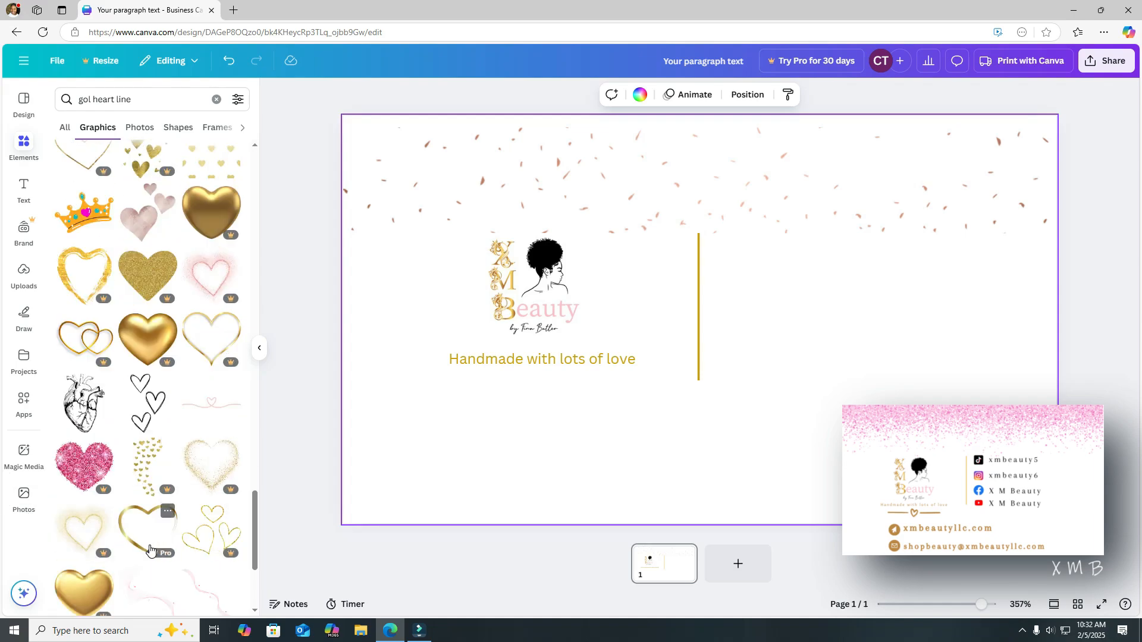
pyautogui.scroll(-2, 155, 547)
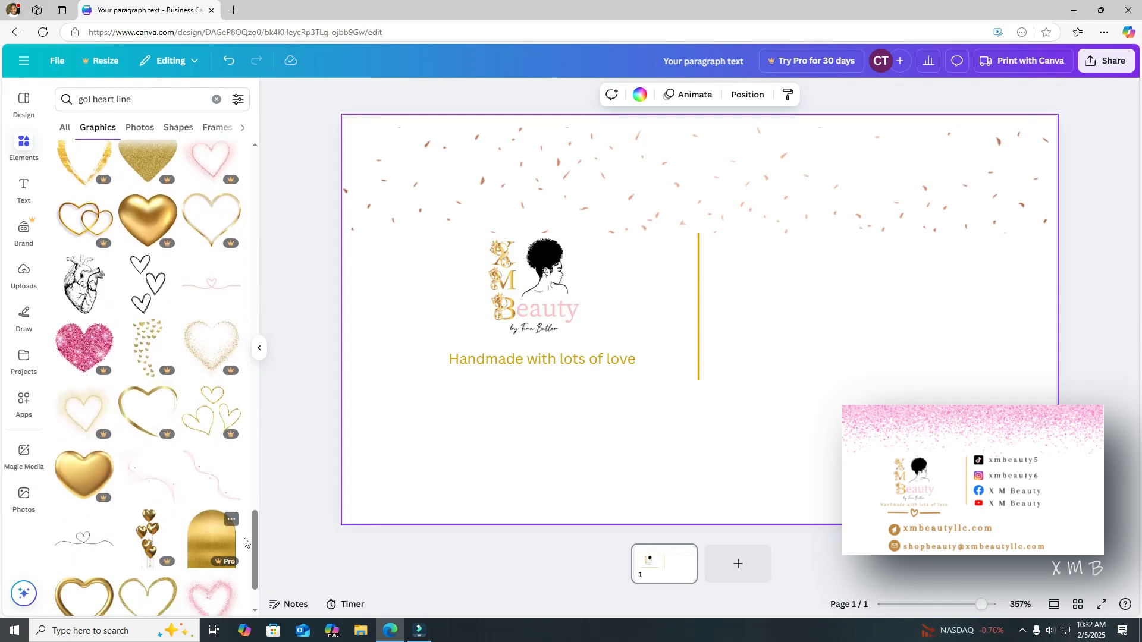
pyautogui.scroll(-2, 211, 512)
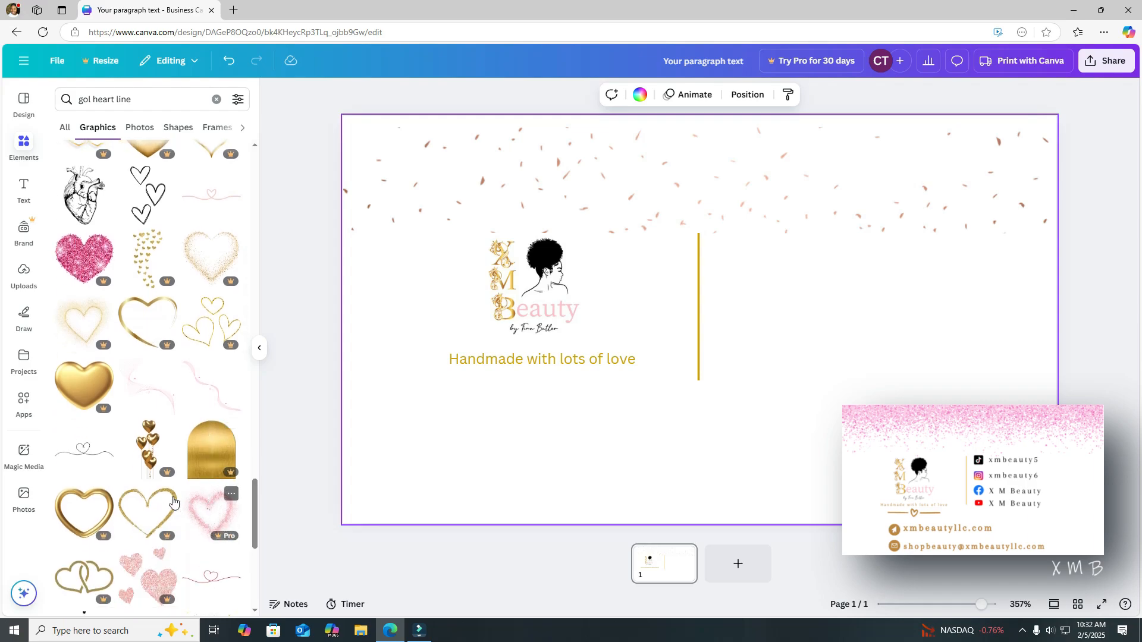
# Step: Add the heart-line graphic and shrink it into place beneath the tagline
pyautogui.click(82, 460)
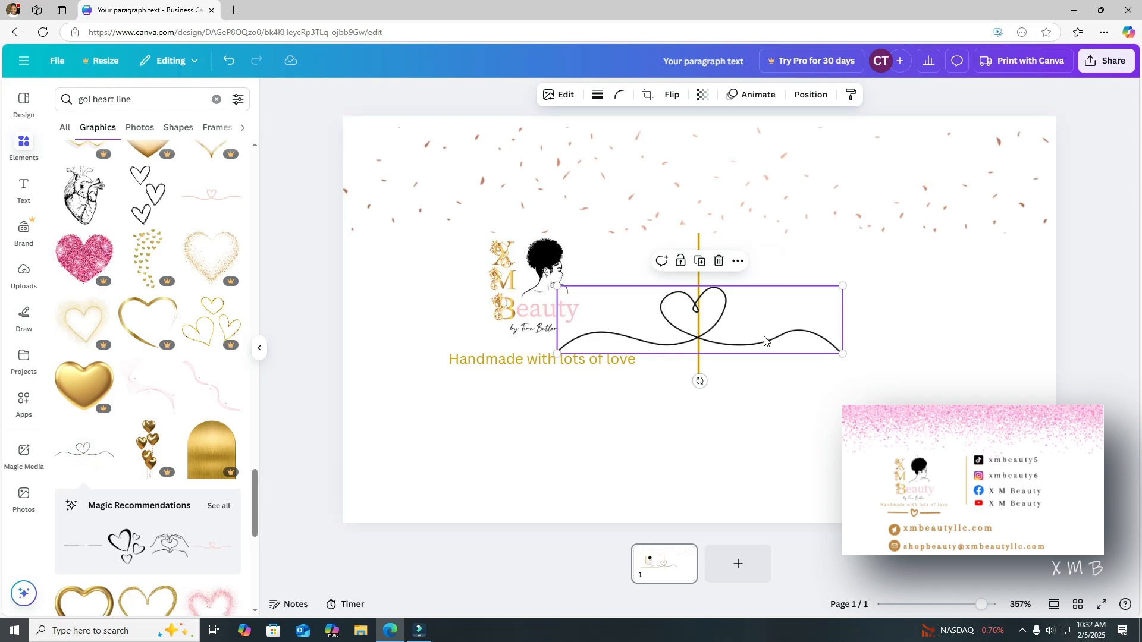
pyautogui.moveTo(765, 348); pyautogui.dragTo(609, 432)
pyautogui.moveTo(685, 445); pyautogui.dragTo(553, 380)
pyautogui.moveTo(471, 387); pyautogui.dragTo(545, 390)
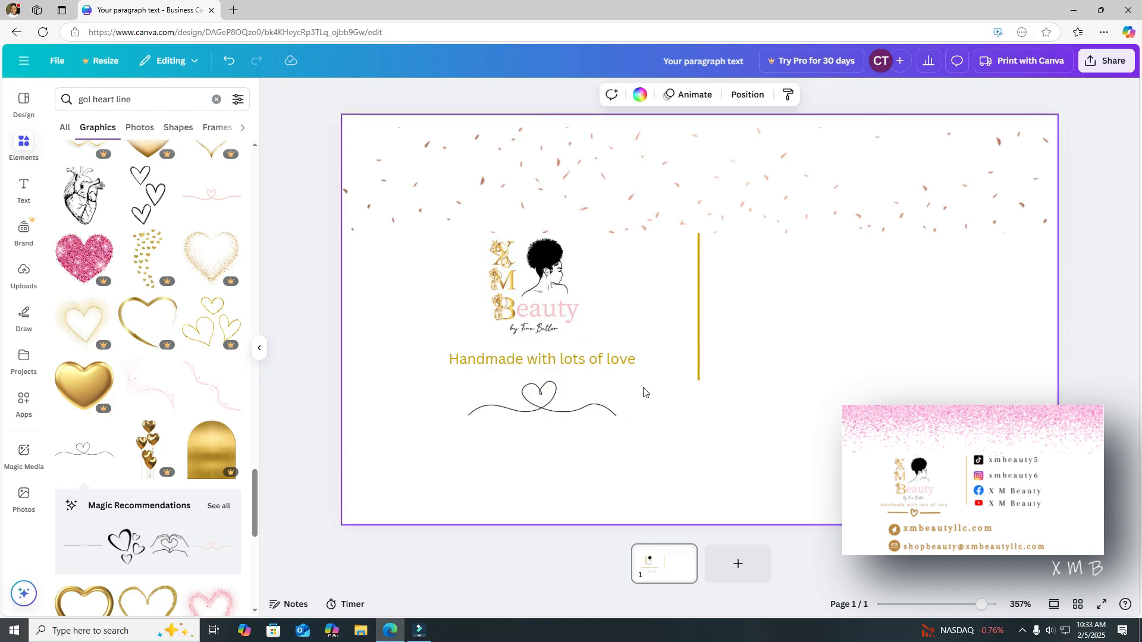
# Step: Look at the heart line's border options, leave them unchanged, and review its placement
pyautogui.click(562, 397)
pyautogui.click(598, 101)
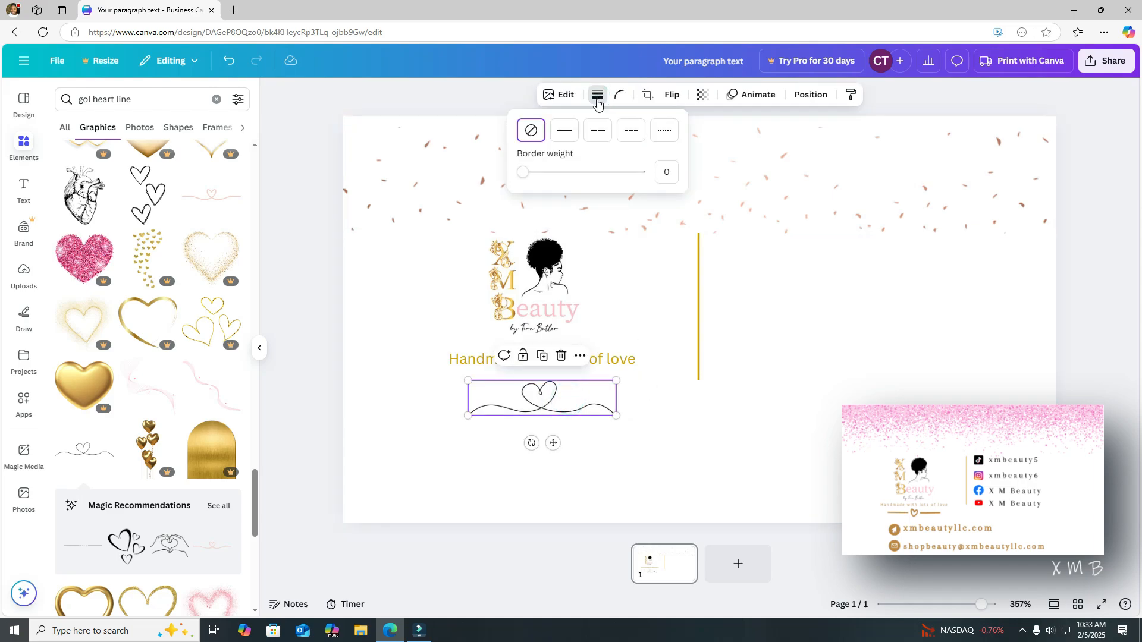
pyautogui.click(644, 397)
pyautogui.click(557, 402)
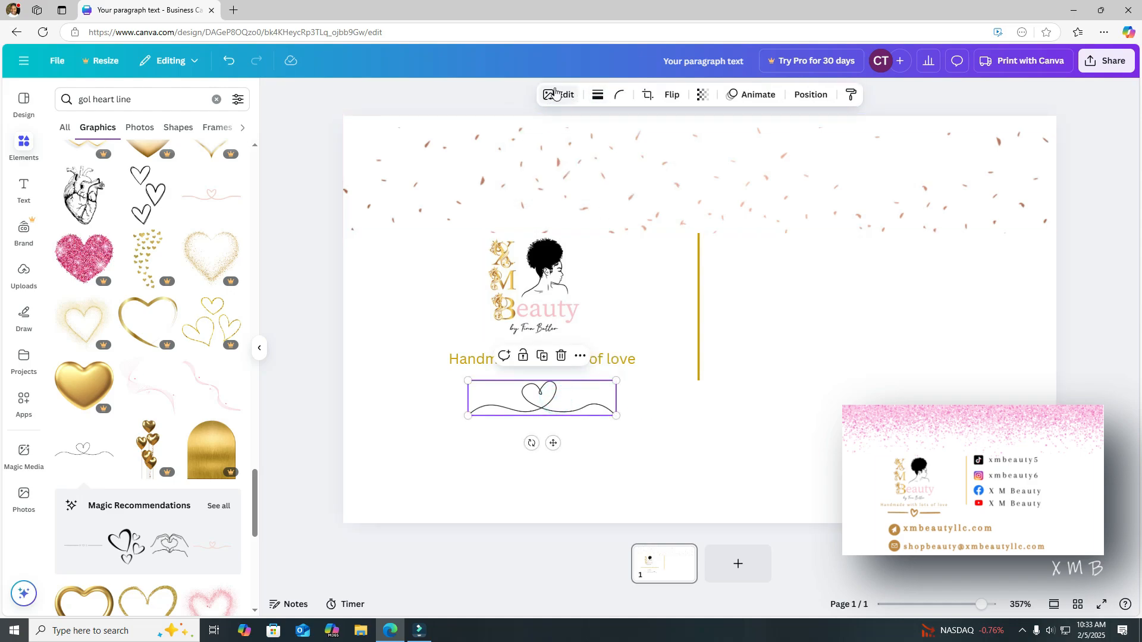
pyautogui.click(637, 433)
pyautogui.click(517, 386)
pyautogui.click(651, 406)
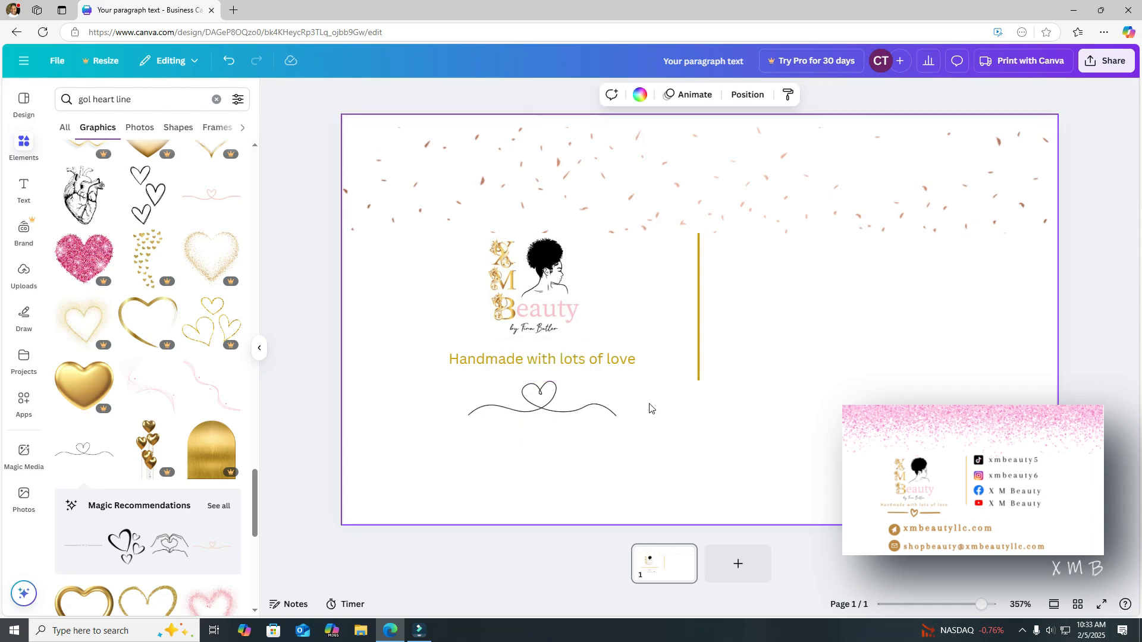
pyautogui.scroll(5, 139, 280)
pyautogui.scroll(2, 139, 280)
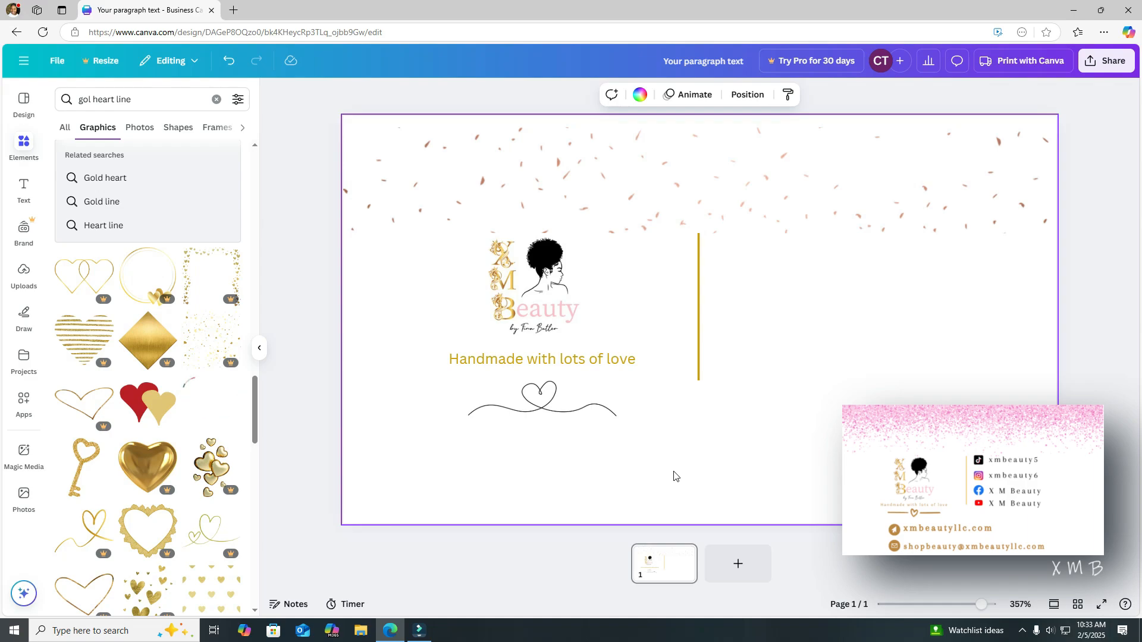
# Step: Add a body text line 'xmbeautyllc.com' below the heart line, plus another body text box
pyautogui.click(24, 201)
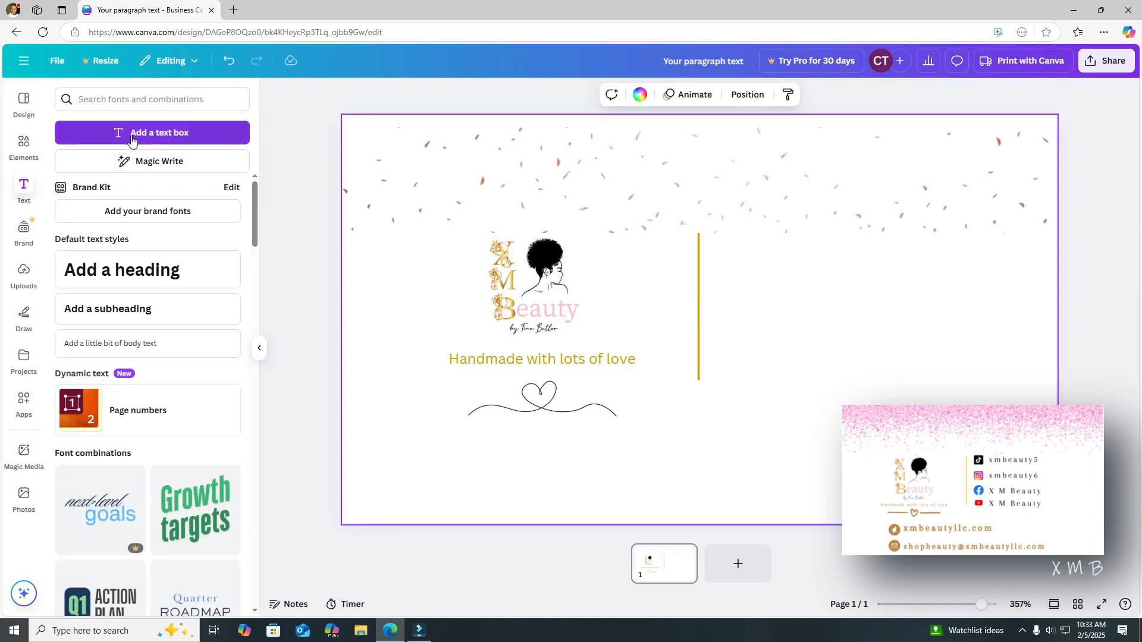
pyautogui.click(110, 343)
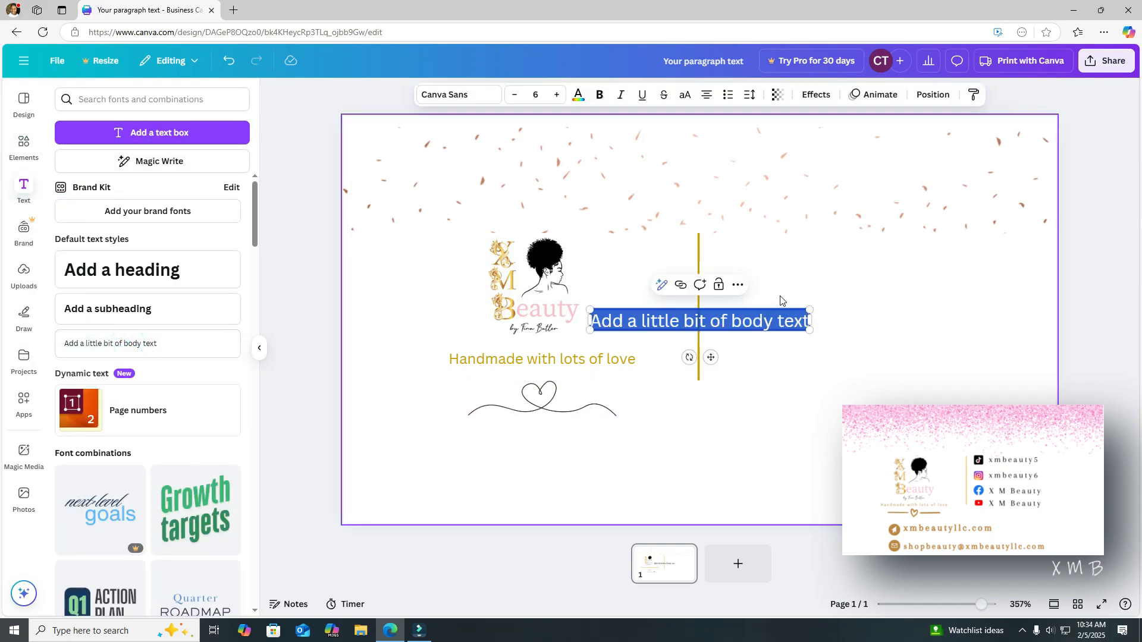
pyautogui.press('Escape')
pyautogui.moveTo(760, 321); pyautogui.dragTo(706, 450)
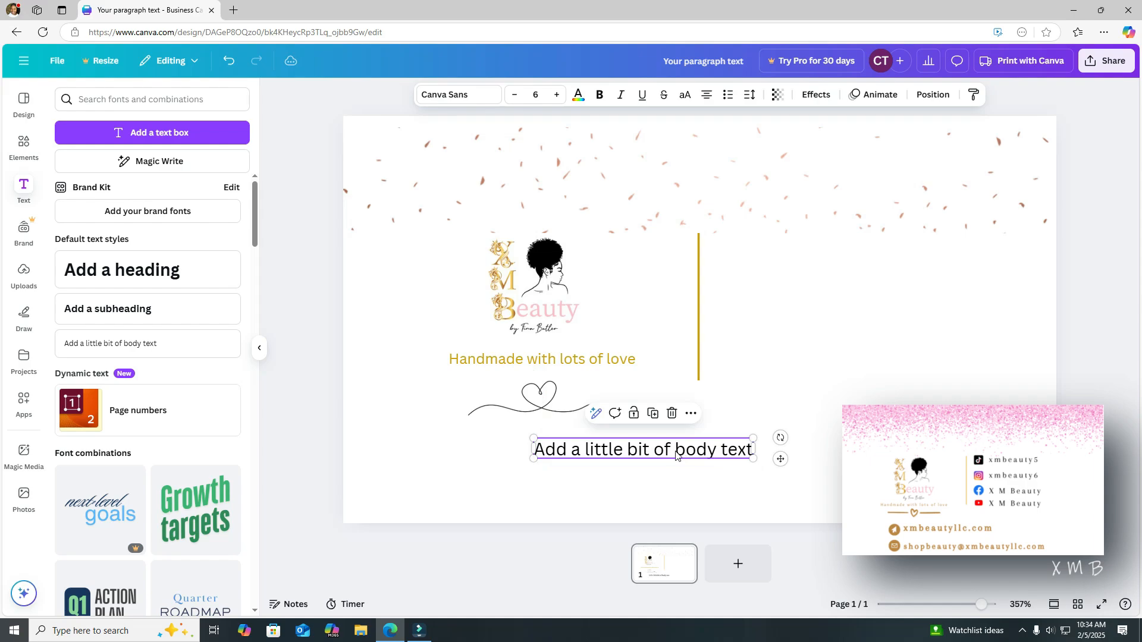
pyautogui.doubleClick(677, 451)
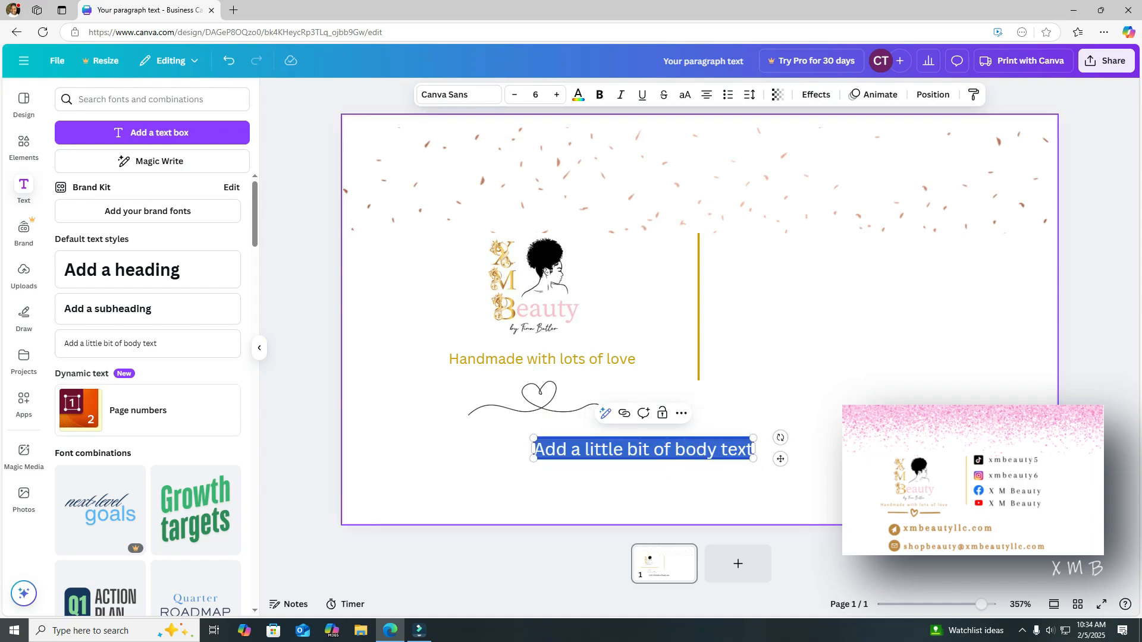
pyautogui.write('xmbeauty')
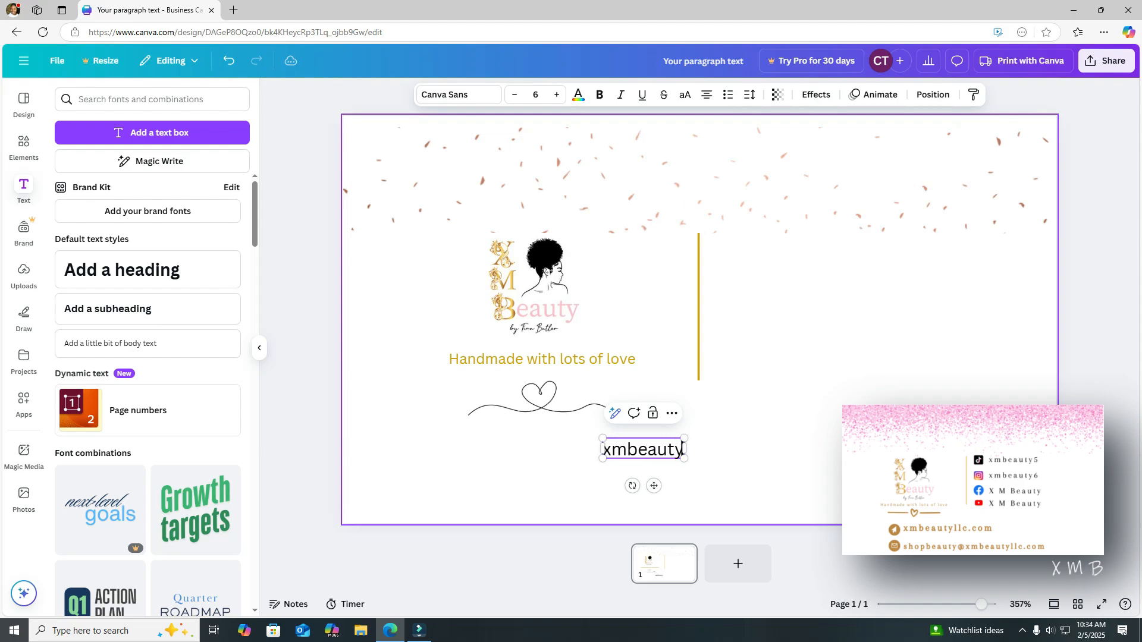
pyautogui.write('llc.com')
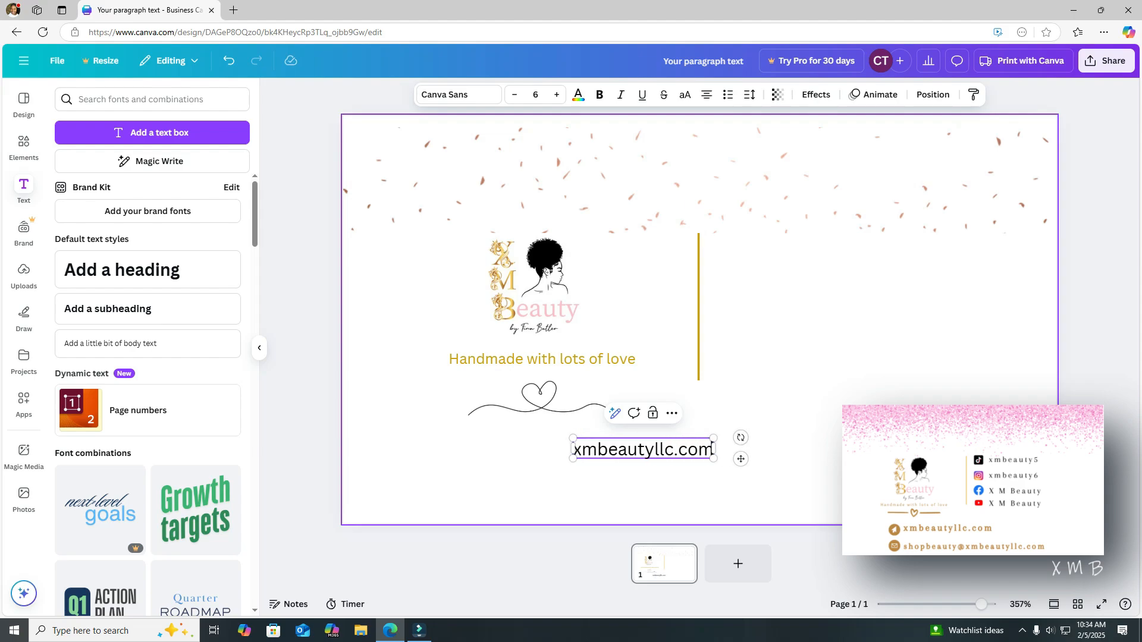
pyautogui.click(133, 342)
pyautogui.click(752, 331)
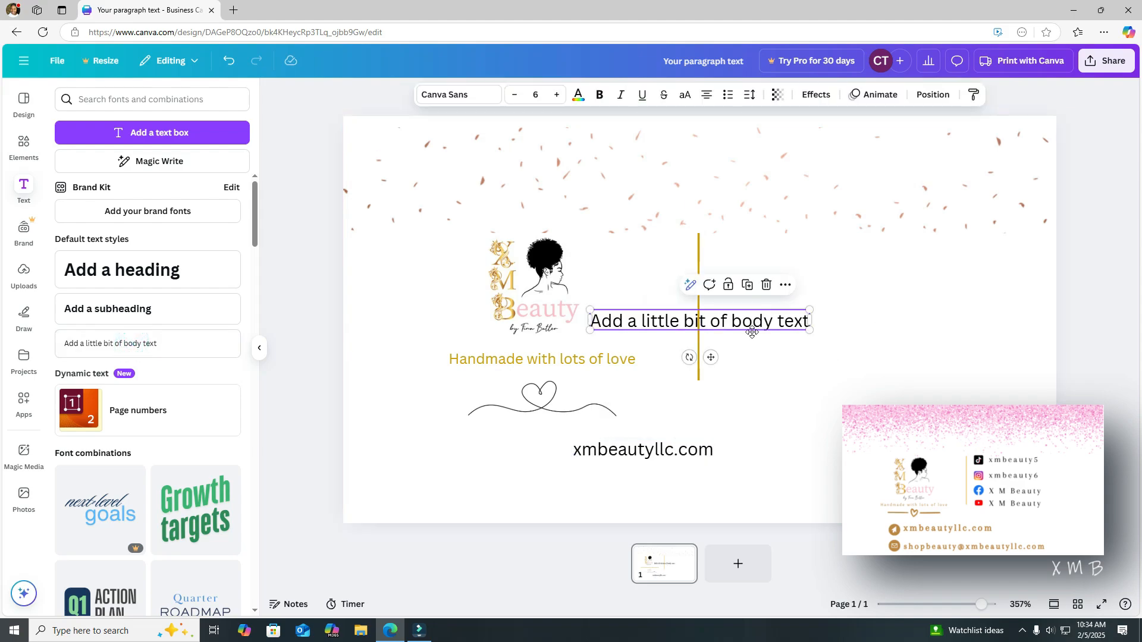
# Step: Move the new text box below the website line and replace its text with the shop's e-mail address
pyautogui.moveTo(752, 332); pyautogui.dragTo(706, 495)
pyautogui.doubleClick(676, 484)
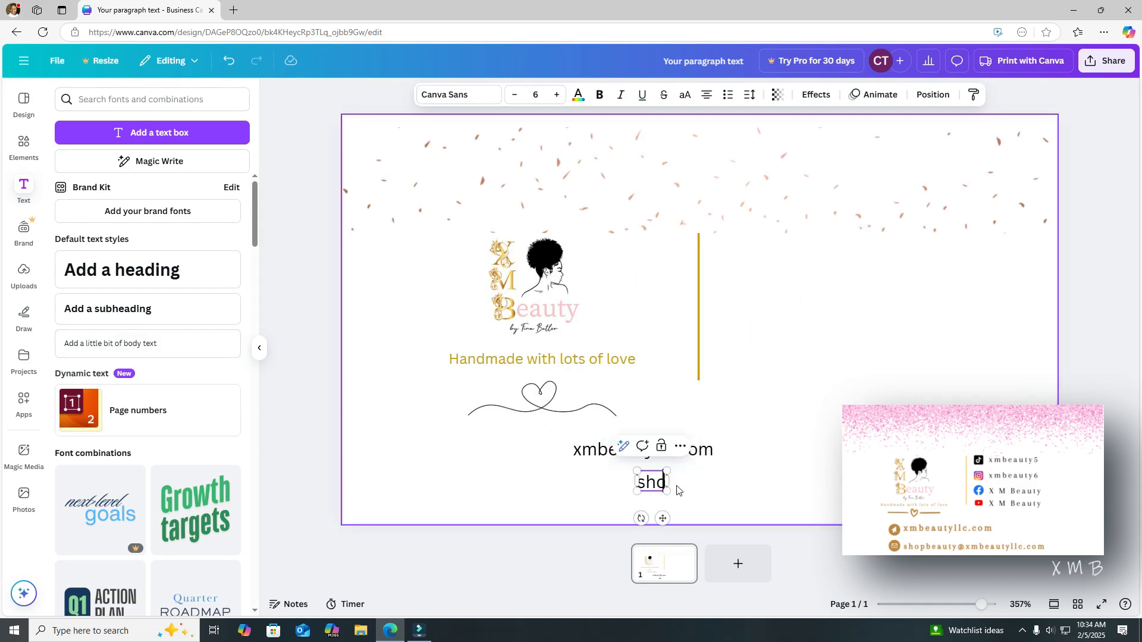
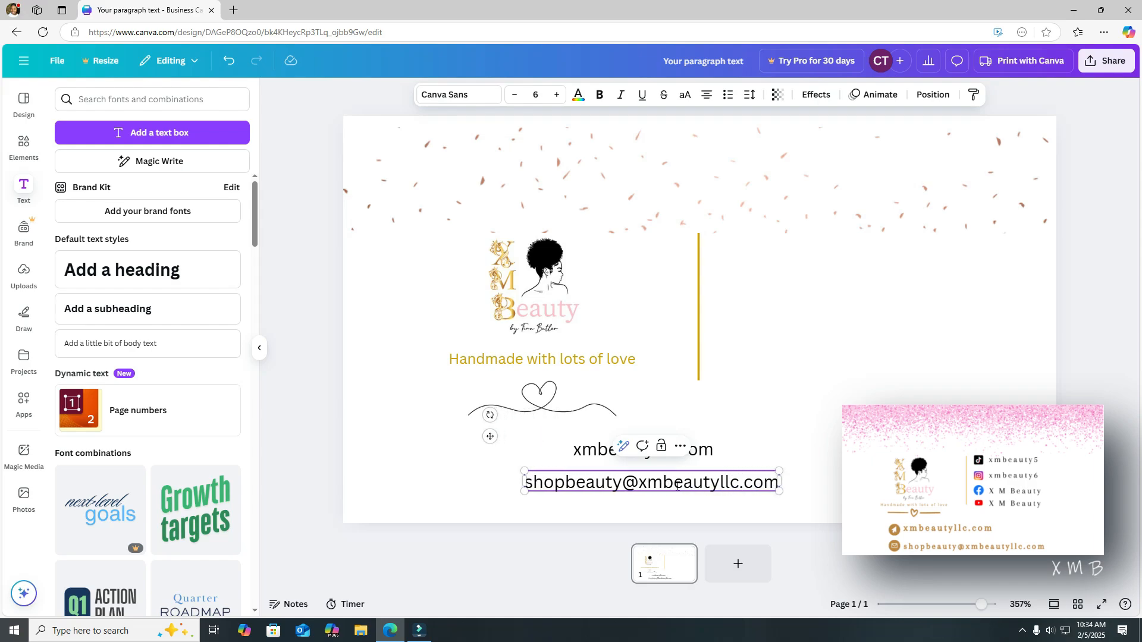
pyautogui.click(623, 464)
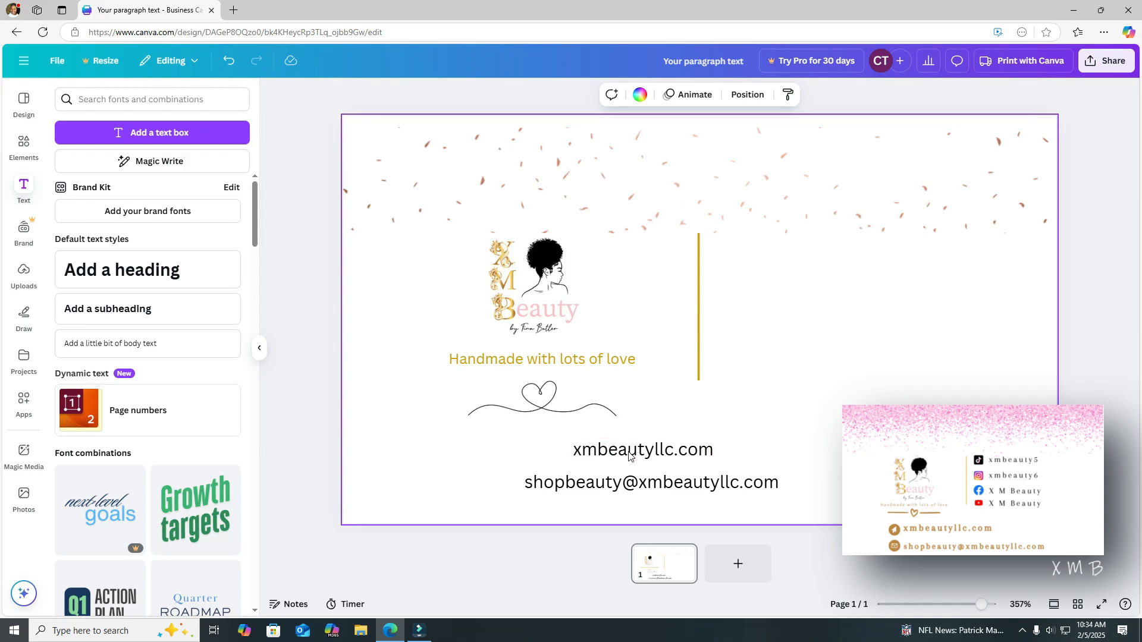
# Step: Left-align the xmbeautyllc.com and e-mail lines under the heart divider, website above e-mail
pyautogui.moveTo(697, 449); pyautogui.dragTo(567, 457)
pyautogui.click(727, 451)
pyautogui.click(635, 465)
pyautogui.click(674, 487)
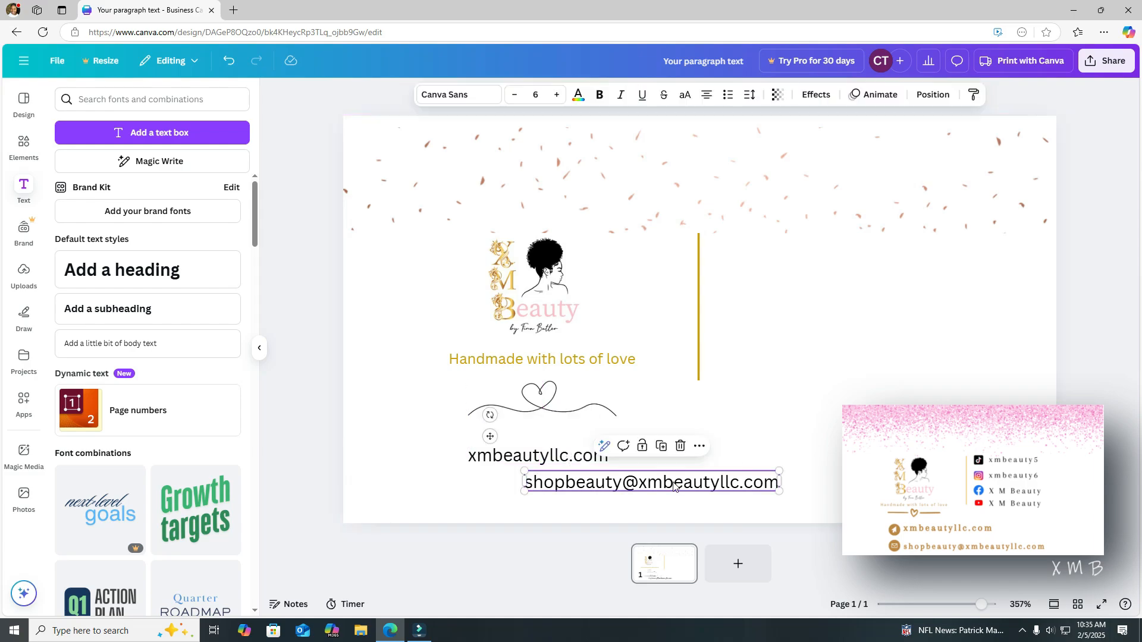
pyautogui.moveTo(674, 487); pyautogui.dragTo(614, 481)
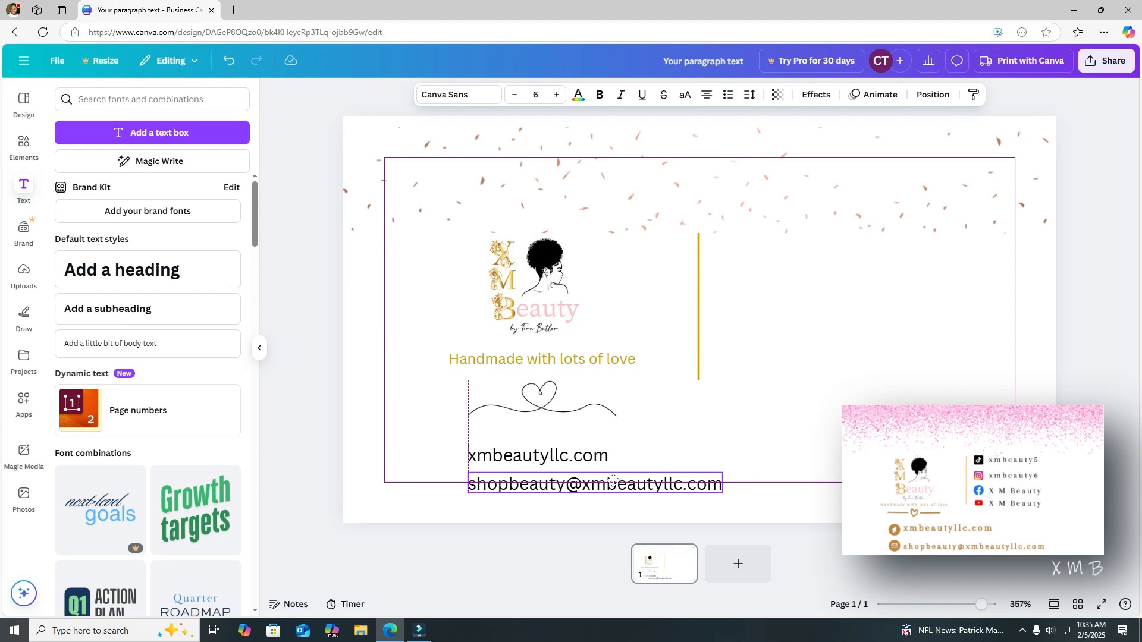
pyautogui.moveTo(614, 480); pyautogui.dragTo(613, 473)
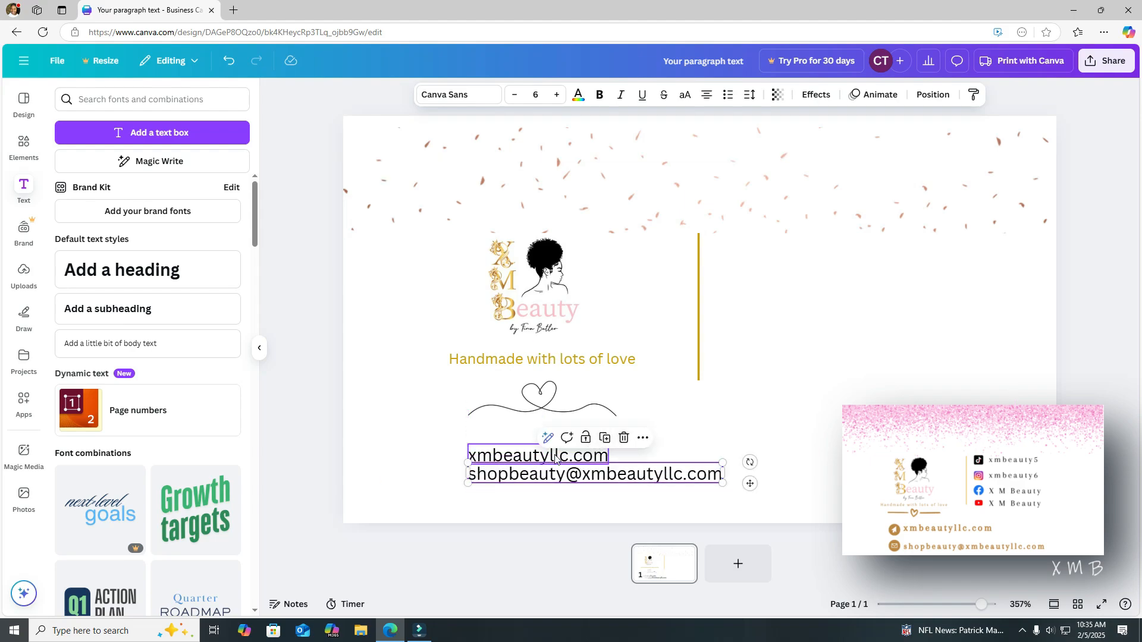
pyautogui.moveTo(551, 455); pyautogui.dragTo(549, 439)
pyautogui.click(653, 457)
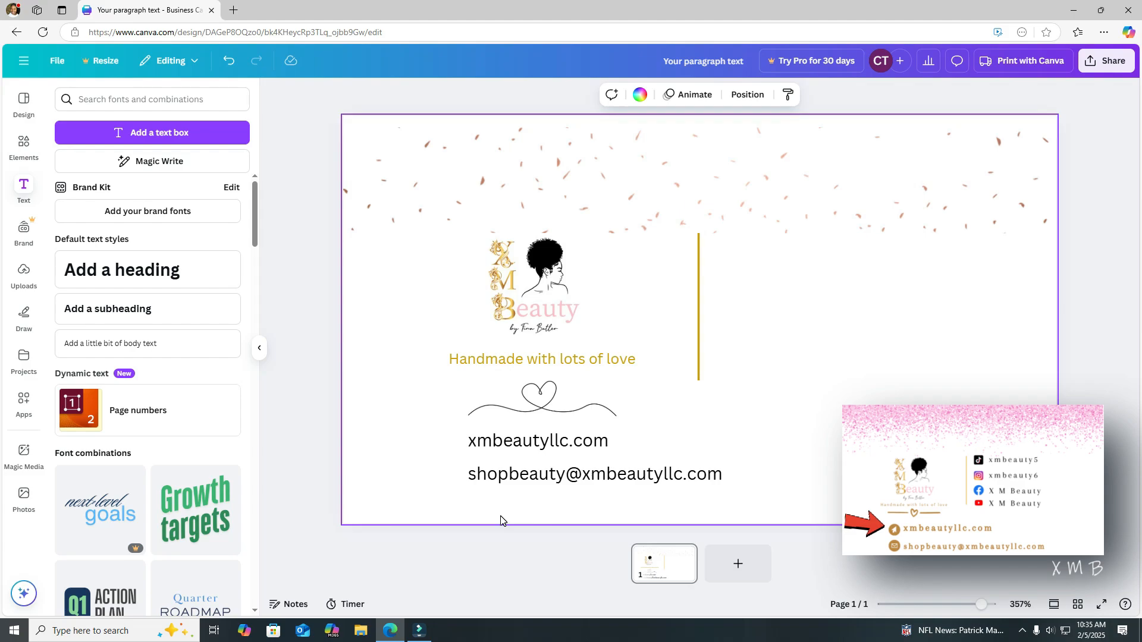
# Step: Search graphics for 'website icon' and browse all the results
pyautogui.click(23, 147)
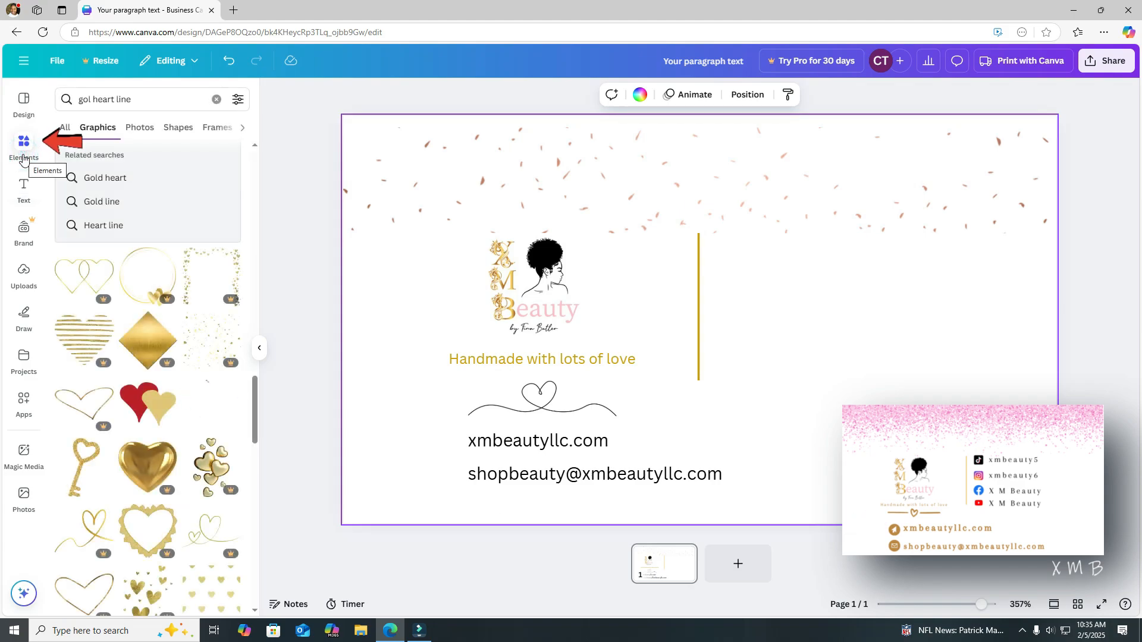
pyautogui.click(216, 99)
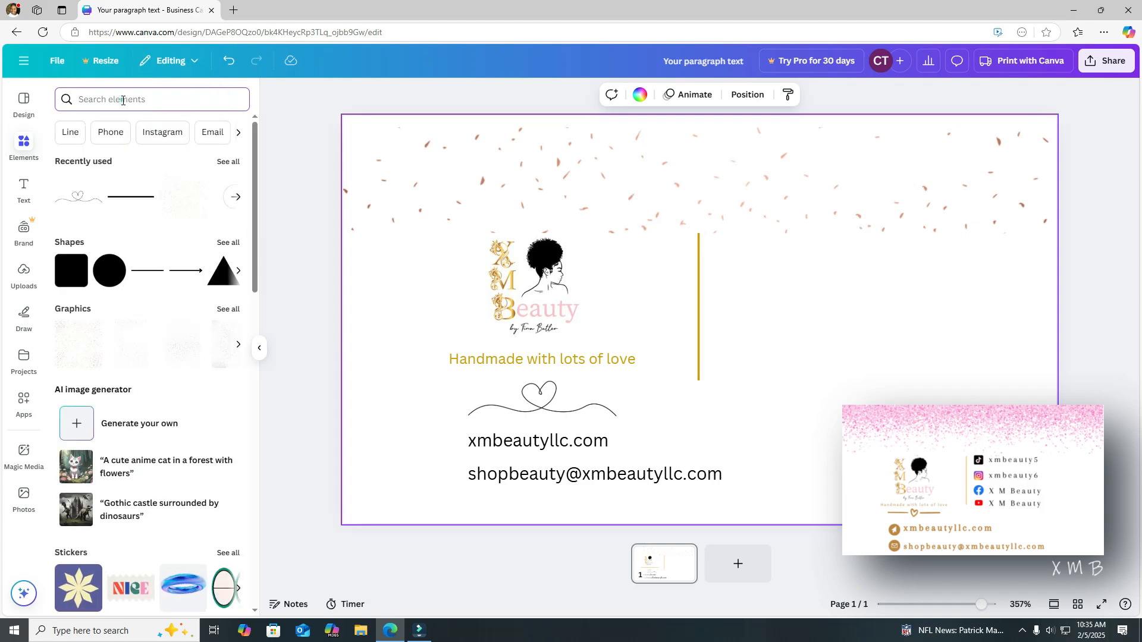
pyautogui.write('we')
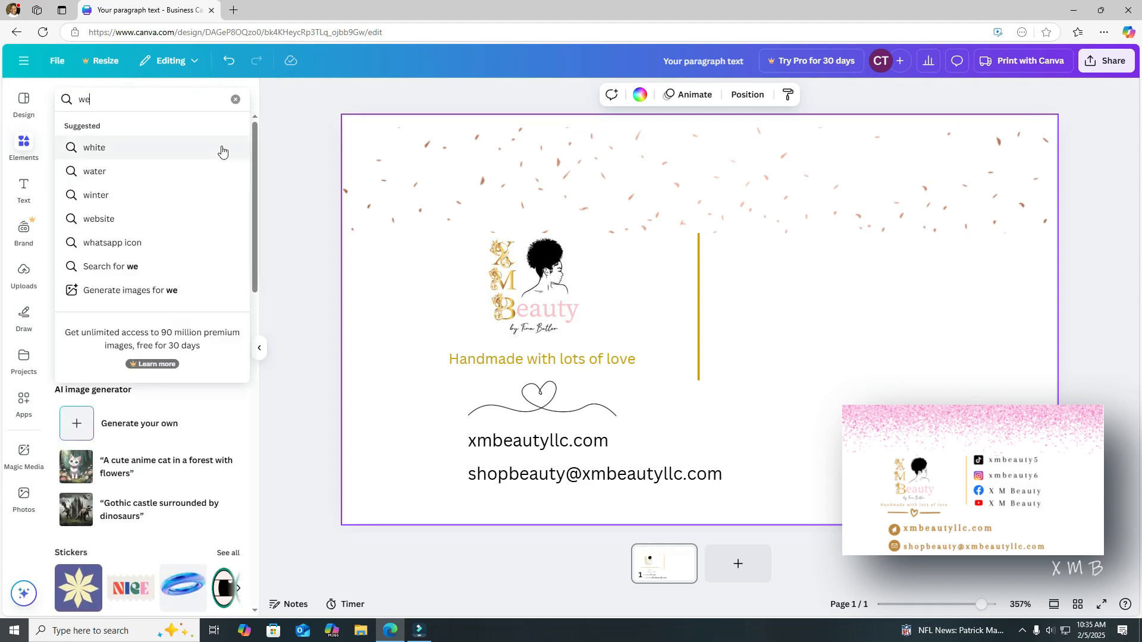
pyautogui.write('bsite')
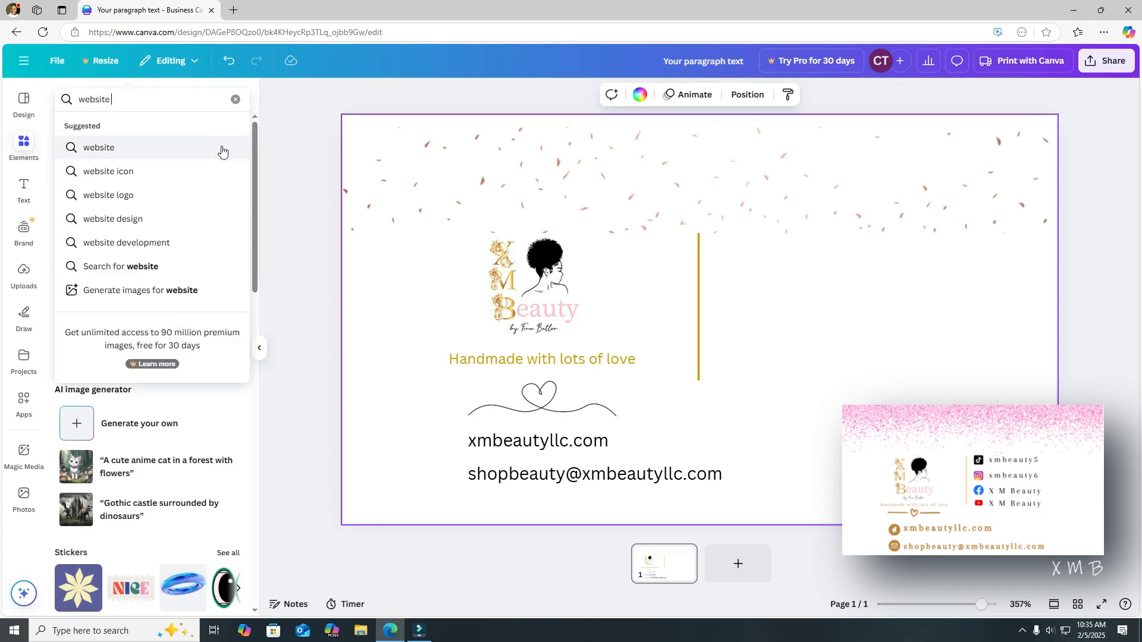
pyautogui.write(' icon')
pyautogui.press('Return')
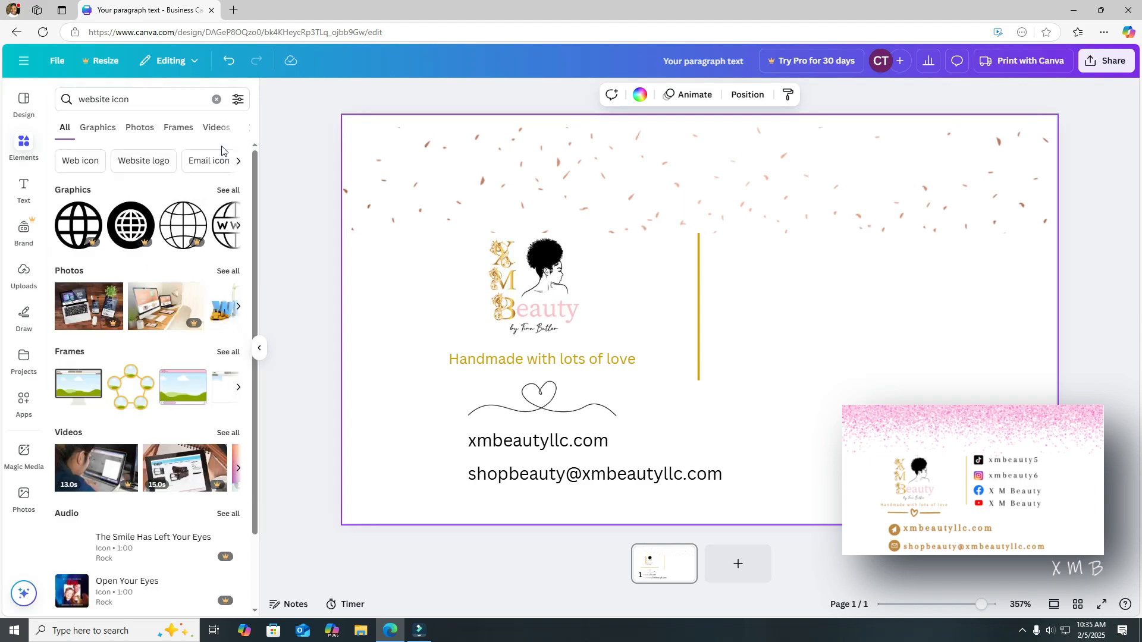
pyautogui.click(227, 191)
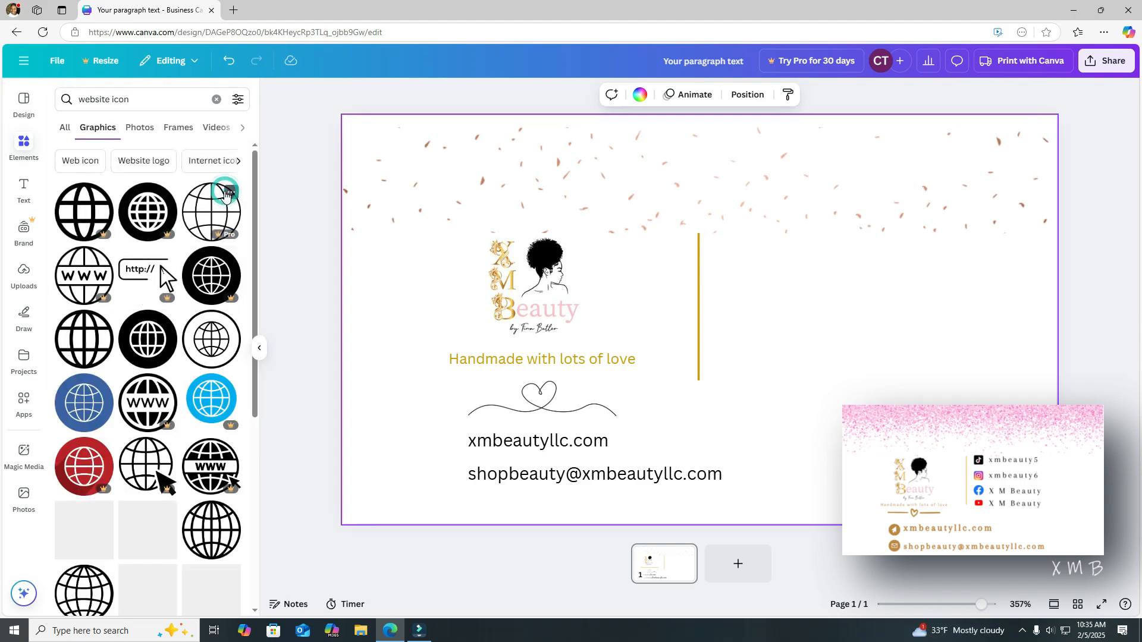
pyautogui.scroll(-15, 174, 343)
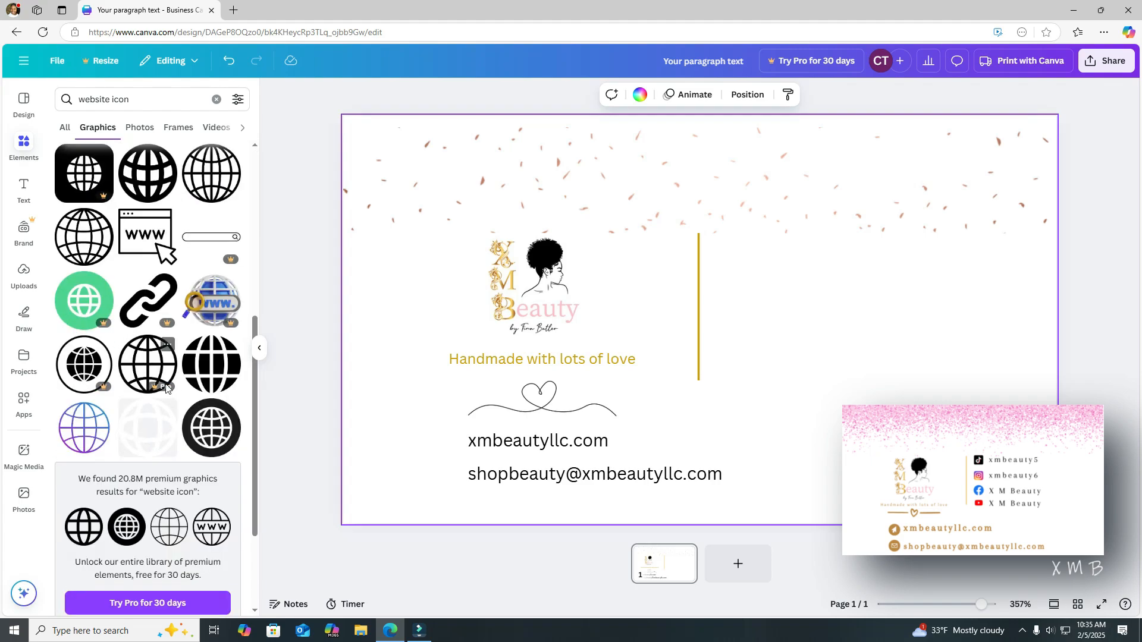
pyautogui.scroll(-1, 162, 387)
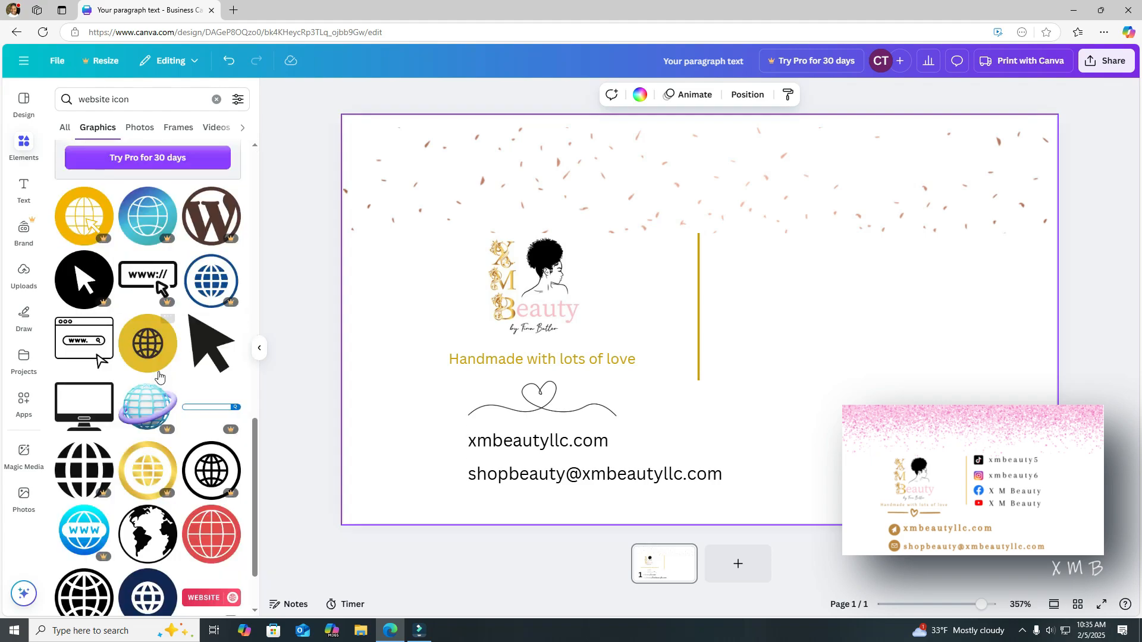
pyautogui.scroll(-10, 173, 387)
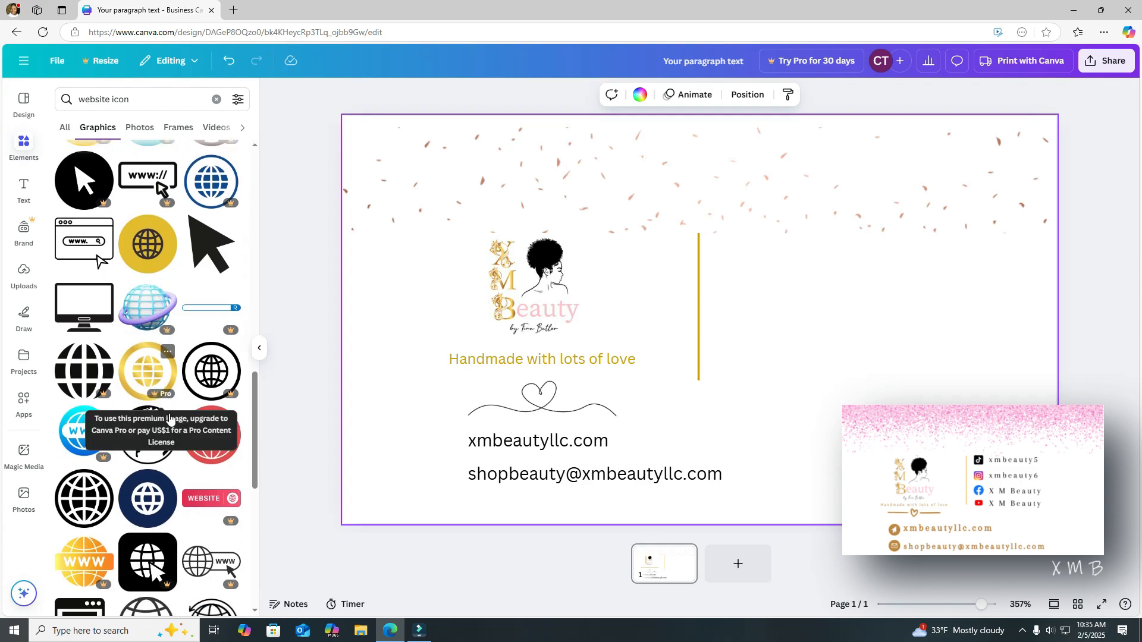
pyautogui.scroll(-10, 171, 418)
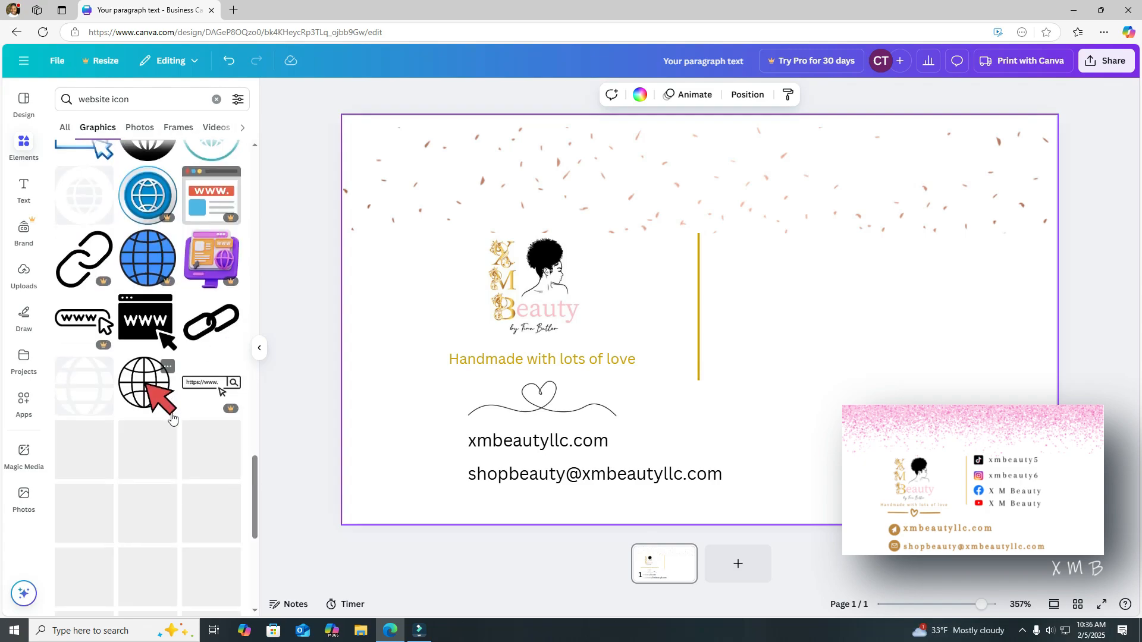
pyautogui.scroll(-5, 172, 418)
pyautogui.scroll(-8, 74, 383)
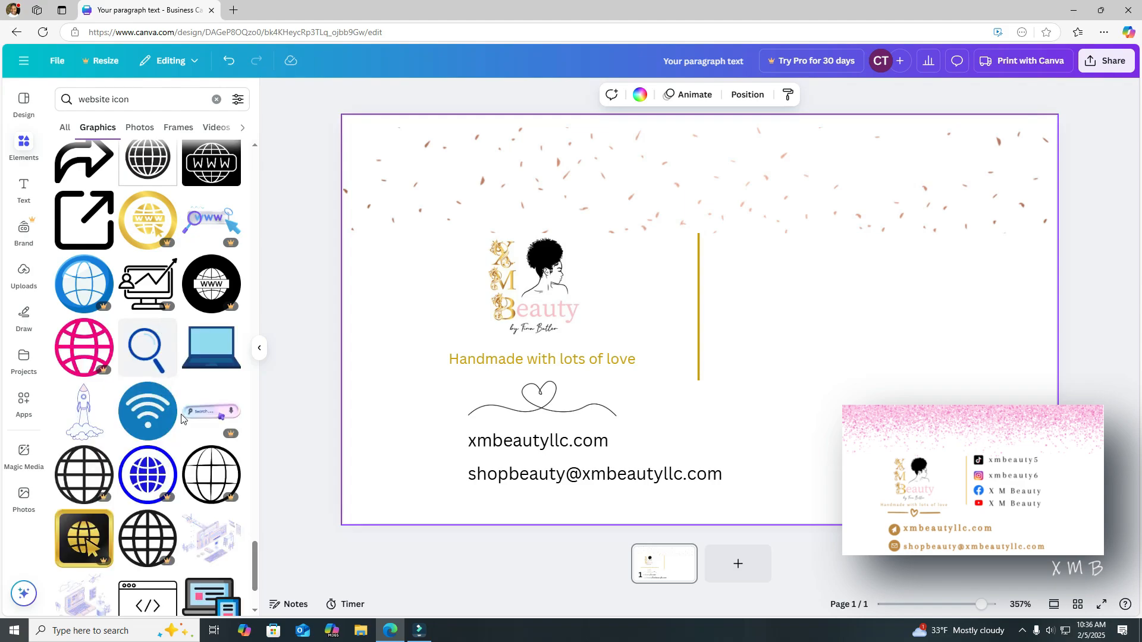
pyautogui.scroll(-5, 163, 381)
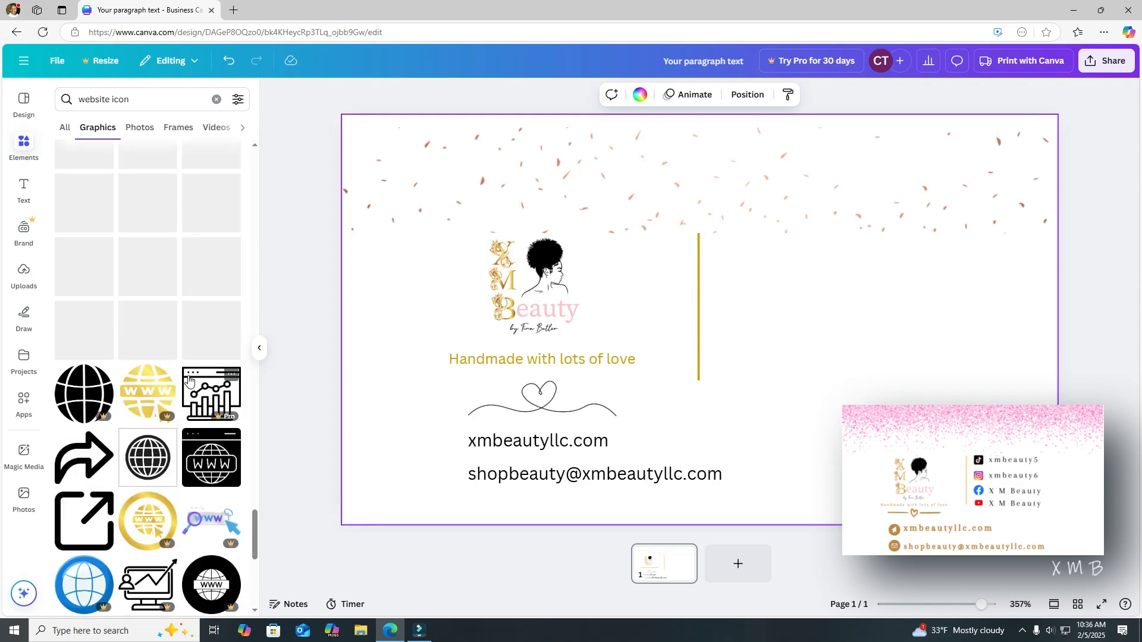
# Step: Change the search to 'website logo' and add the black globe graphic to the card
pyautogui.click(141, 99)
pyautogui.moveTo(141, 99); pyautogui.dragTo(110, 99)
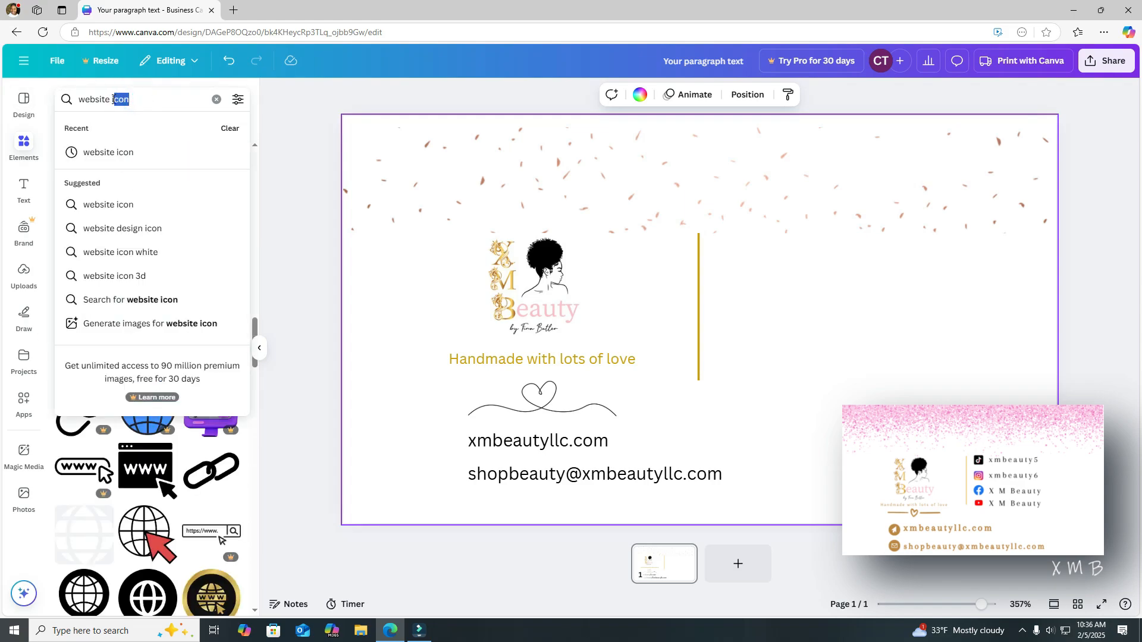
pyautogui.write('logo')
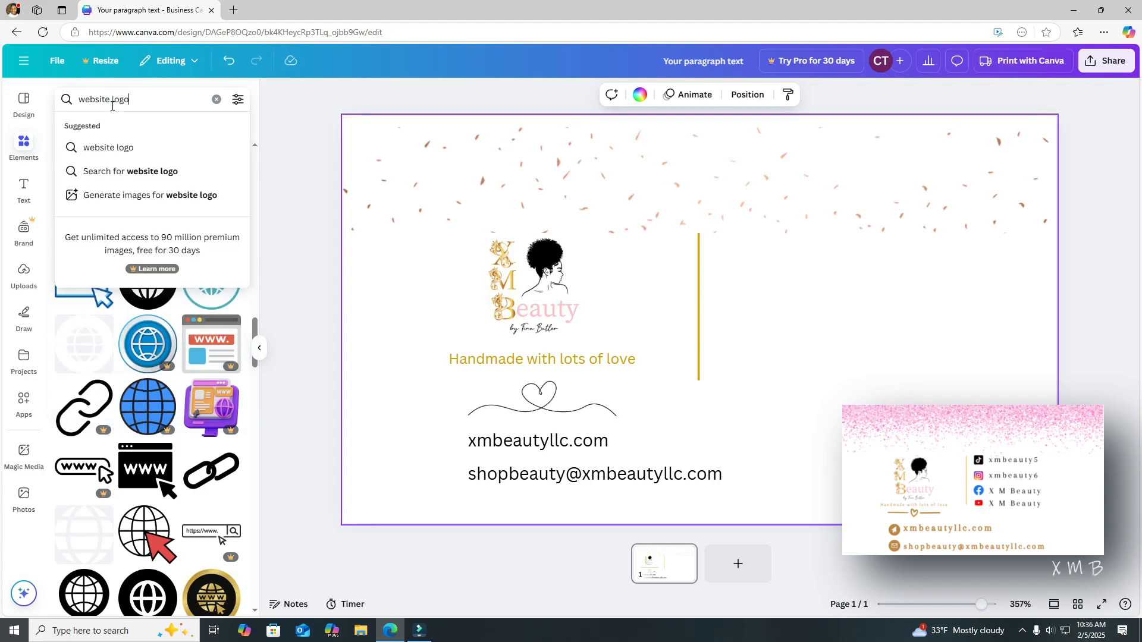
pyautogui.press('Return')
pyautogui.scroll(-5, 153, 357)
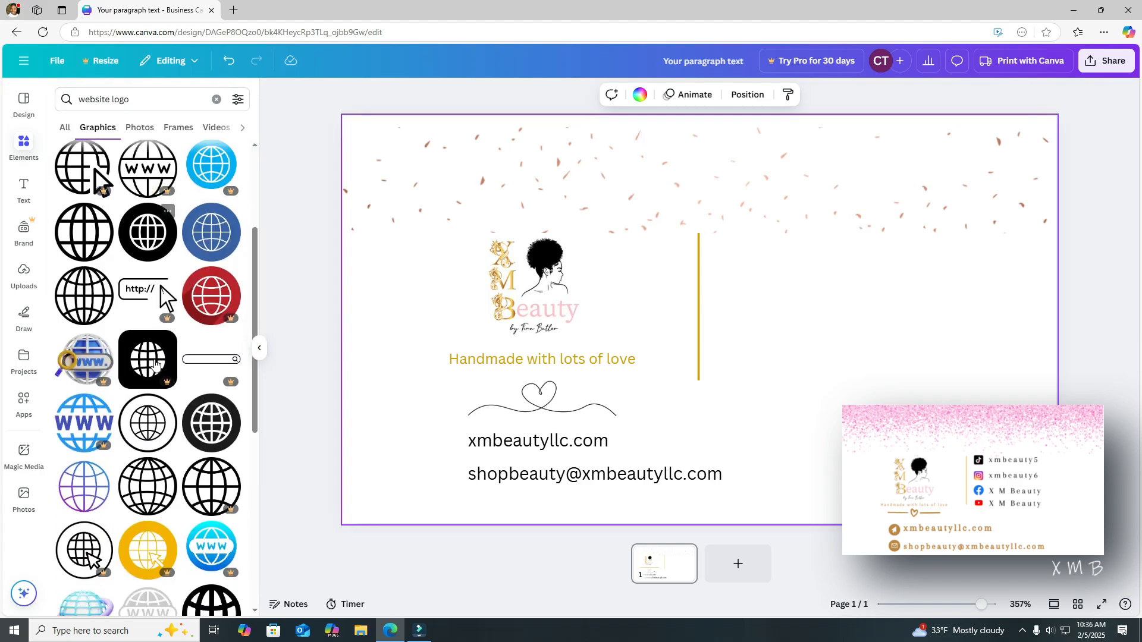
pyautogui.scroll(-10, 154, 357)
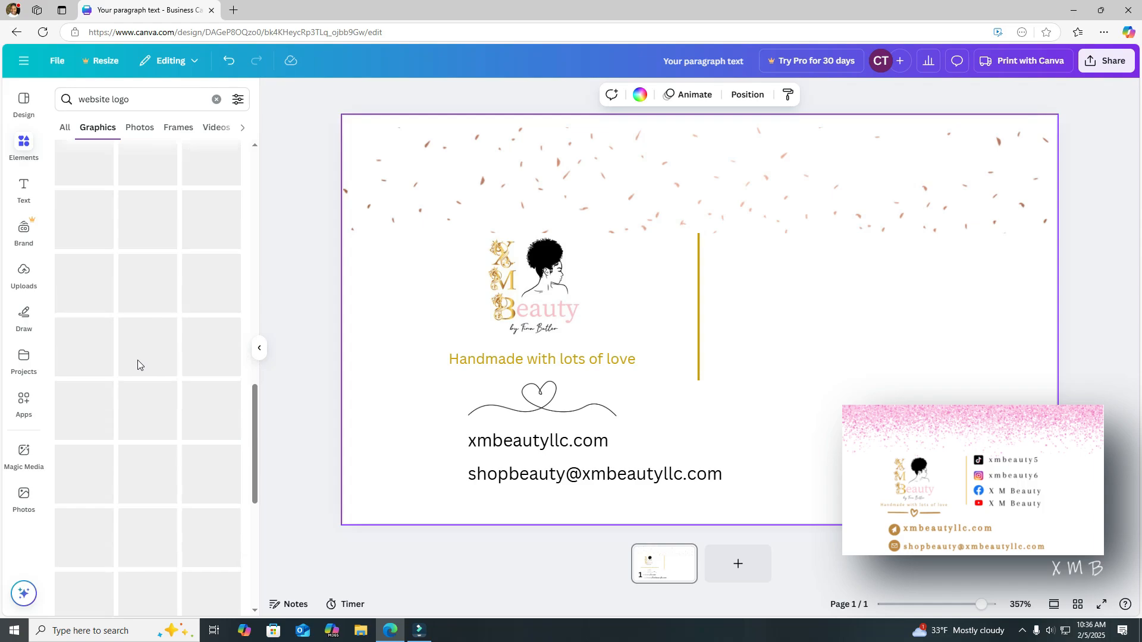
pyautogui.scroll(10, 184, 357)
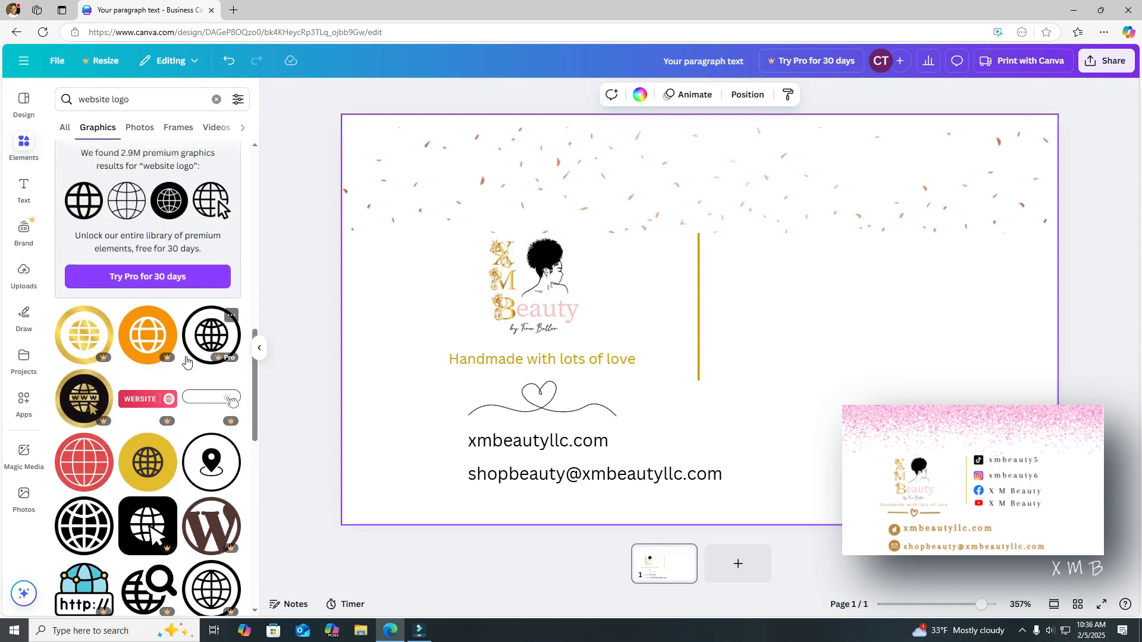
pyautogui.scroll(5, 191, 355)
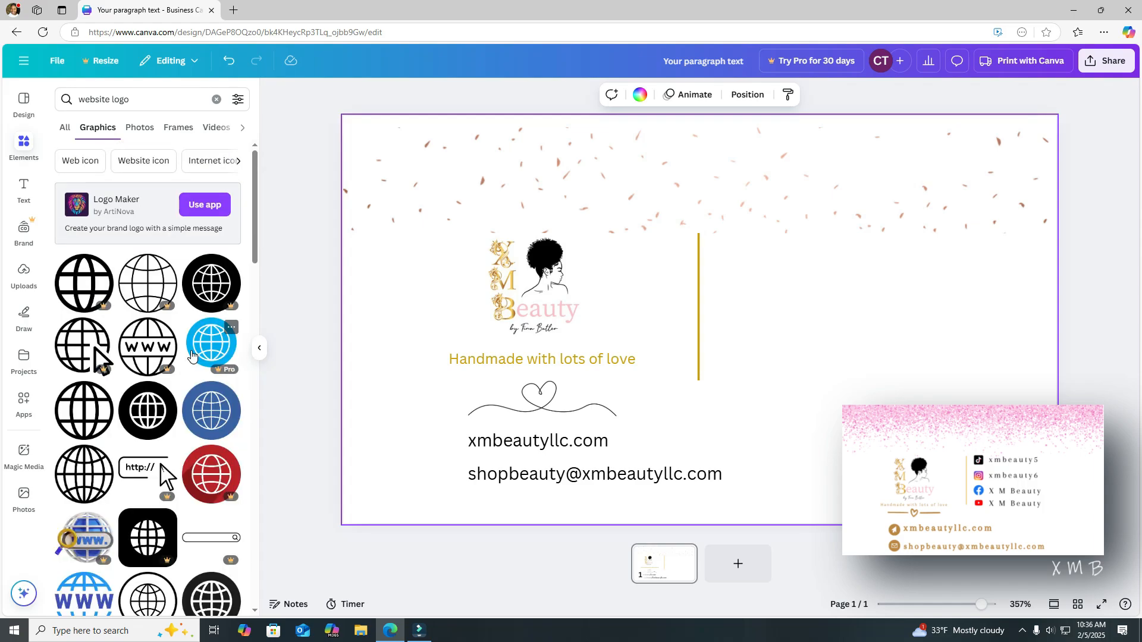
pyautogui.click(148, 290)
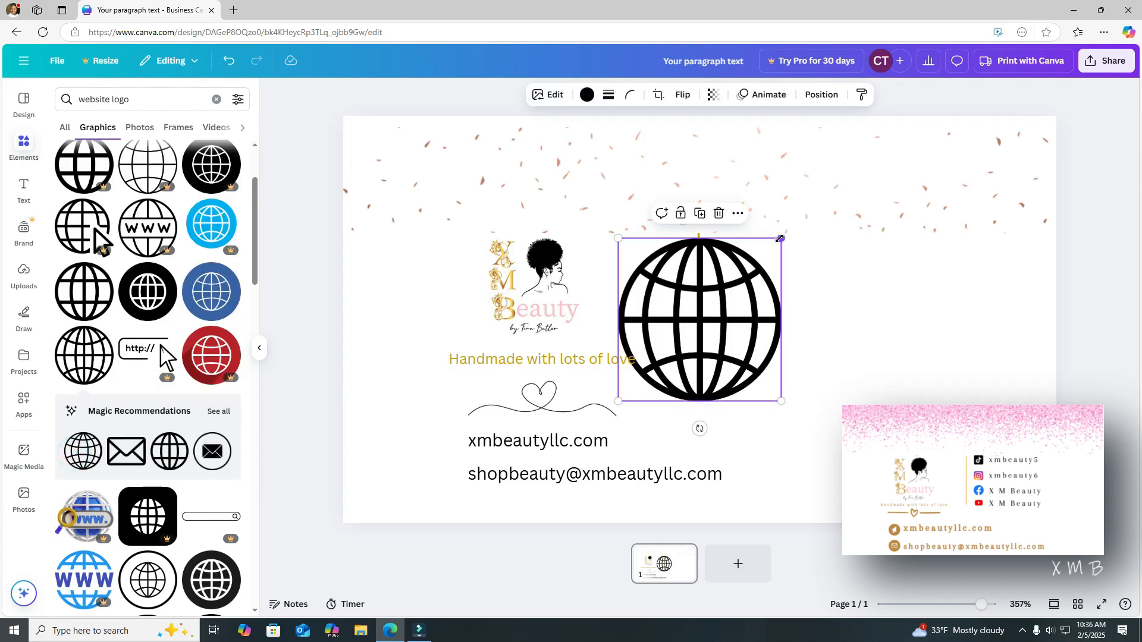
# Step: Shrink the black globe to a tiny icon and place it just left of the xmbeautyllc.com line
pyautogui.moveTo(780, 238); pyautogui.dragTo(454, 441)
pyautogui.click(708, 442)
pyautogui.click(457, 439)
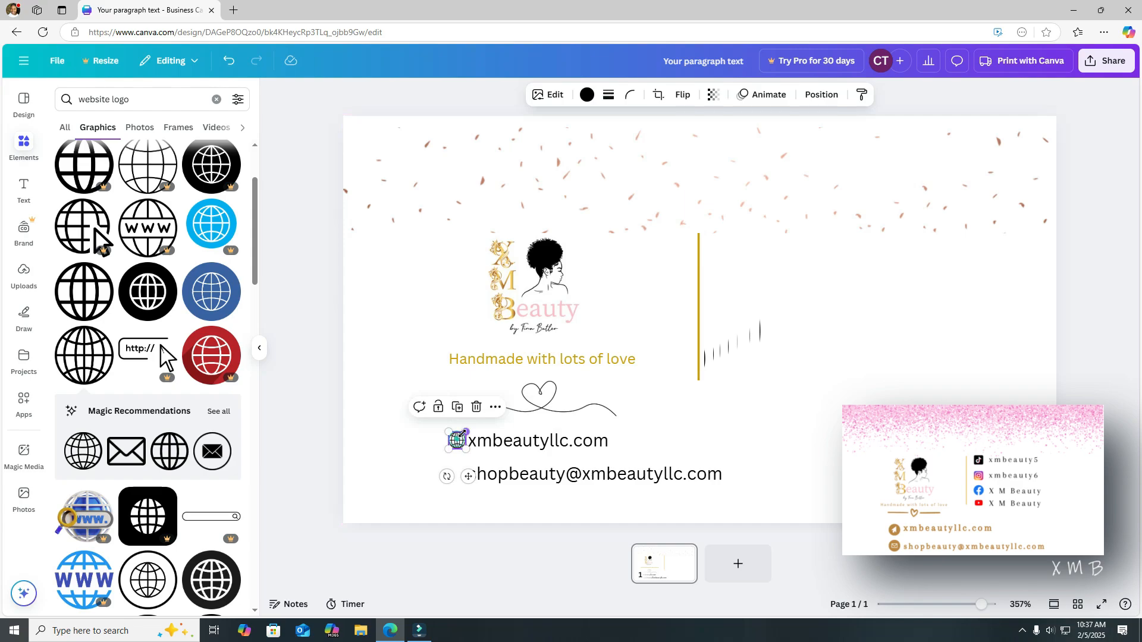
pyautogui.moveTo(465, 432); pyautogui.dragTo(466, 430)
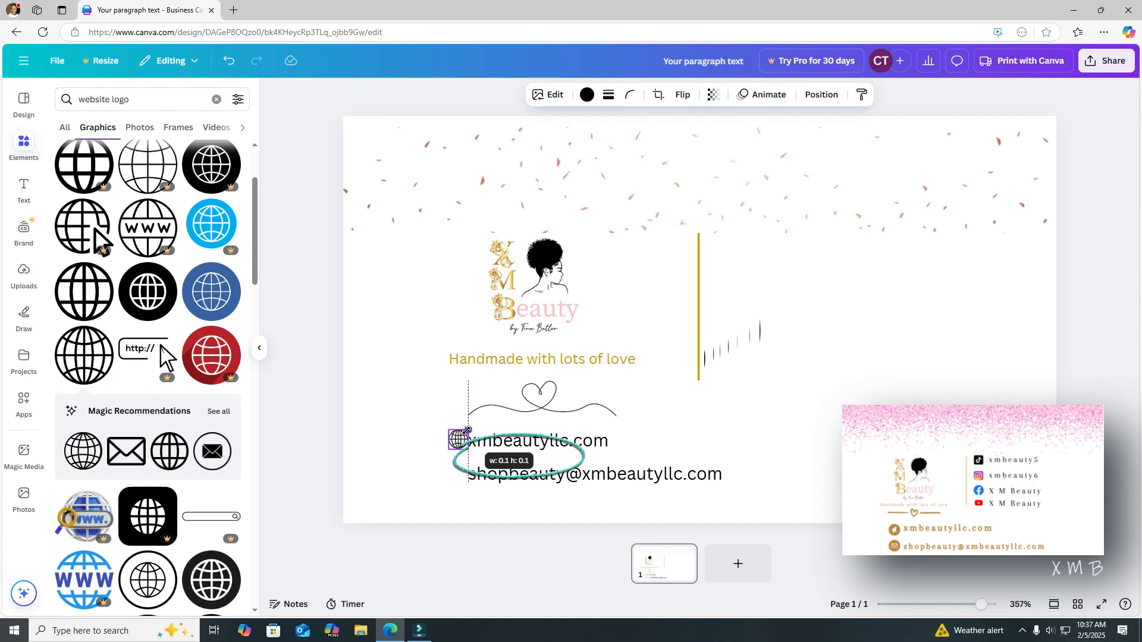
pyautogui.moveTo(467, 430); pyautogui.dragTo(457, 441)
pyautogui.click(488, 422)
pyautogui.click(464, 440)
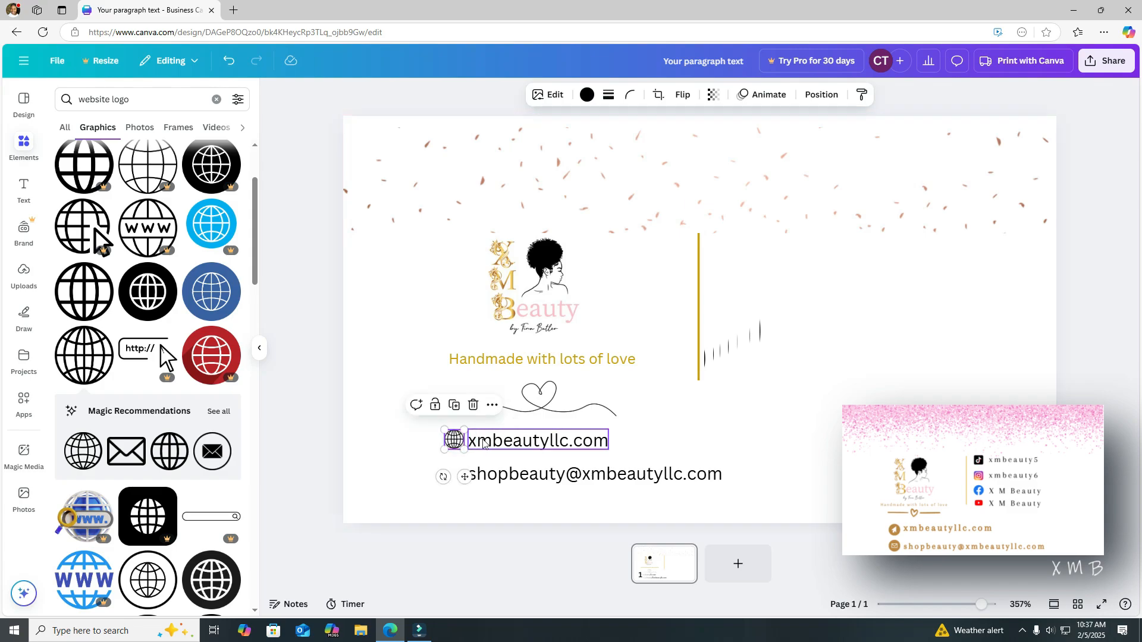
pyautogui.click(635, 451)
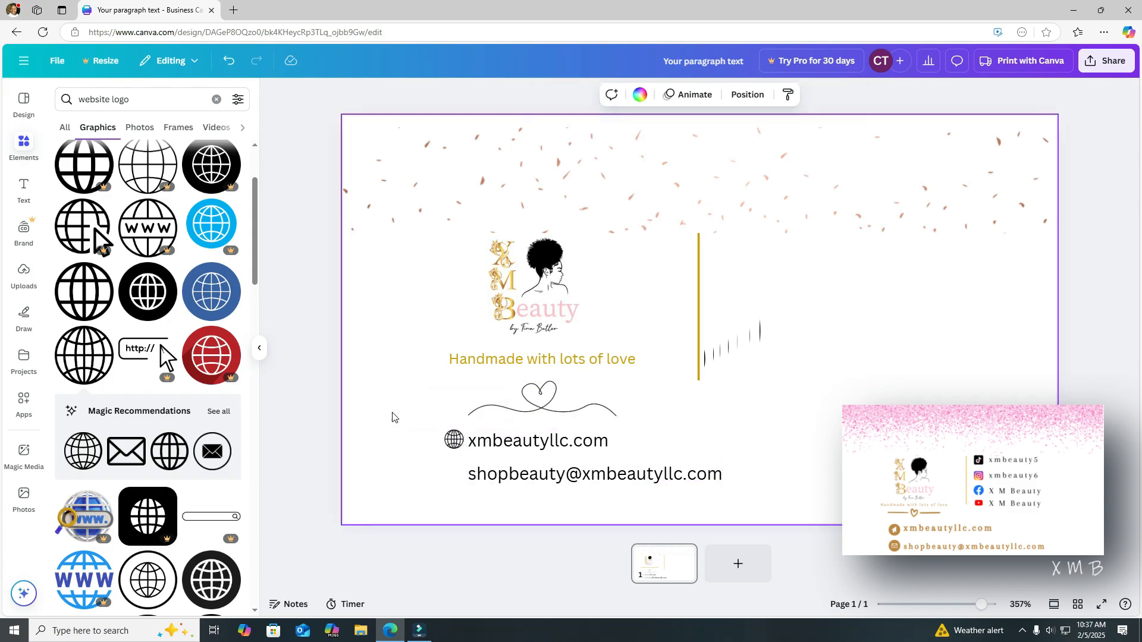
pyautogui.click(146, 99)
pyautogui.tripleClick(146, 99)
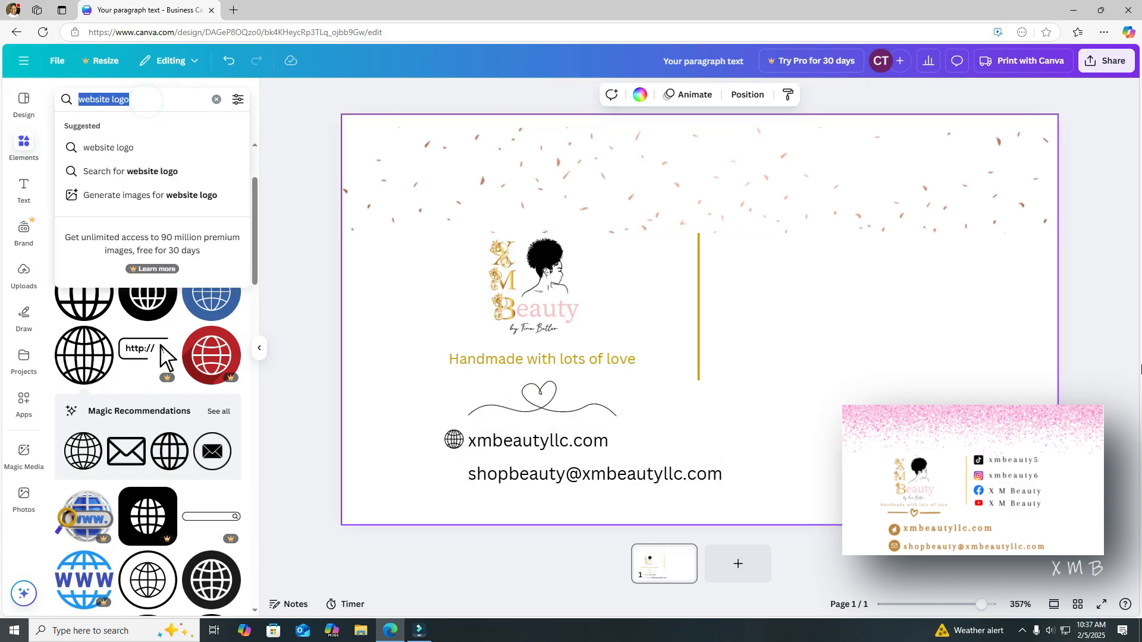
# Step: Search 'email logo', add the circled black envelope, and shrink it beside the e-mail line
pyautogui.write('email')
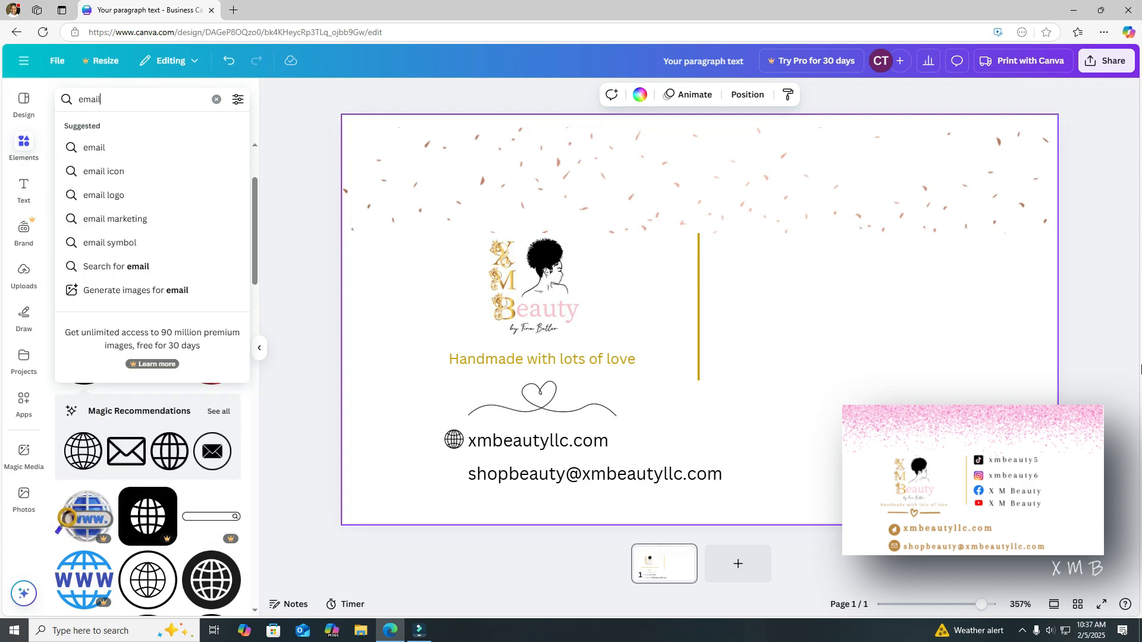
pyautogui.write(' logo')
pyautogui.press('Return')
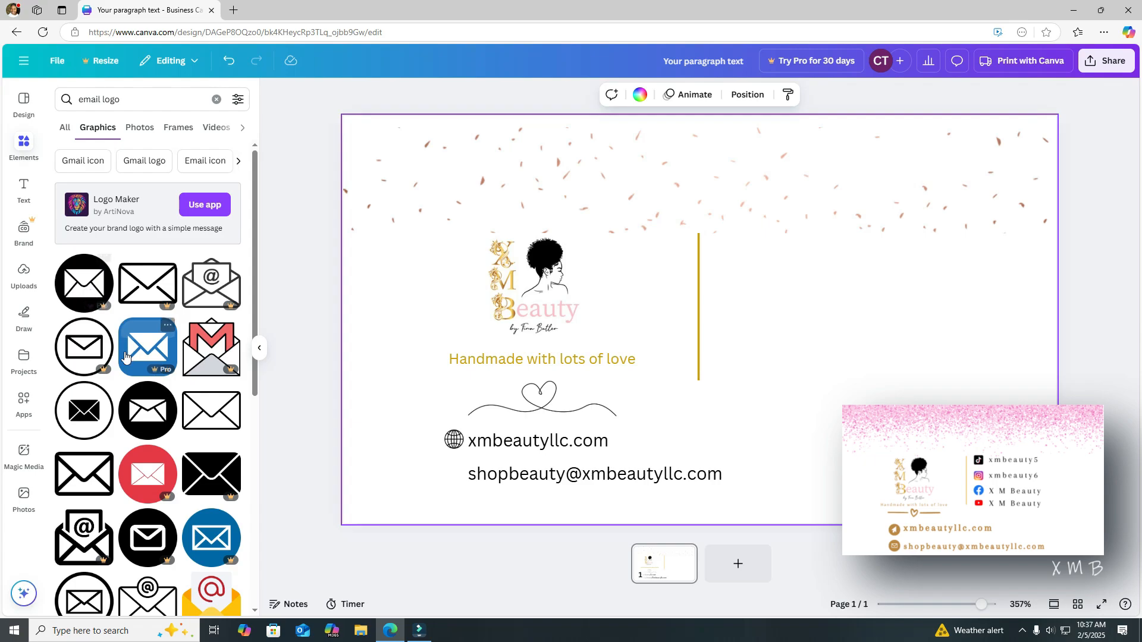
pyautogui.click(82, 423)
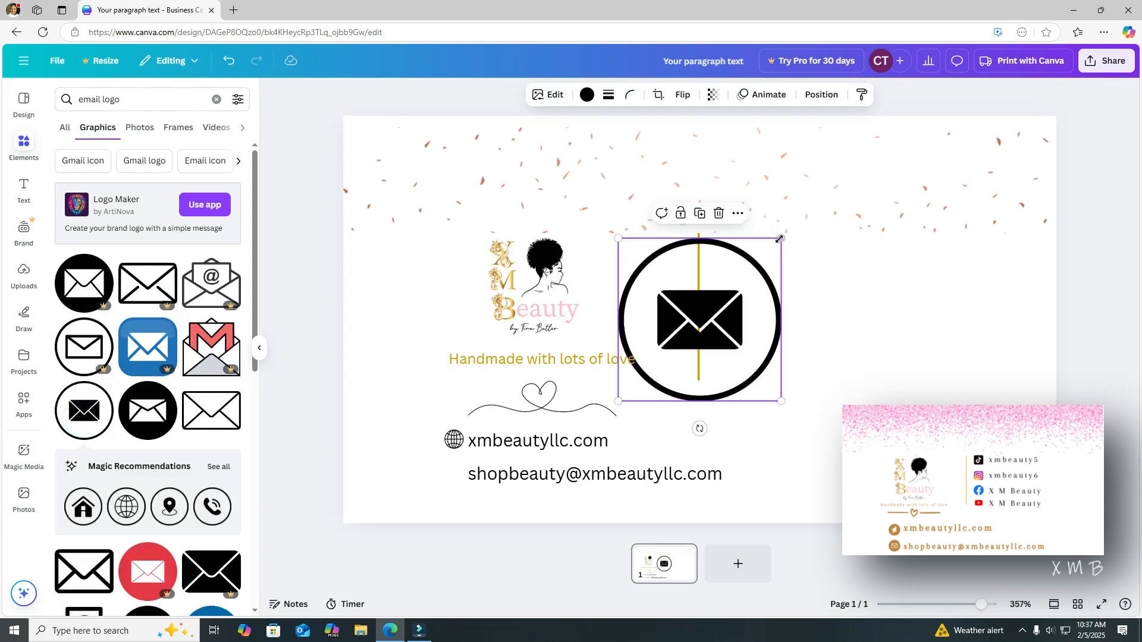
pyautogui.moveTo(774, 250); pyautogui.dragTo(454, 472)
pyautogui.click(422, 468)
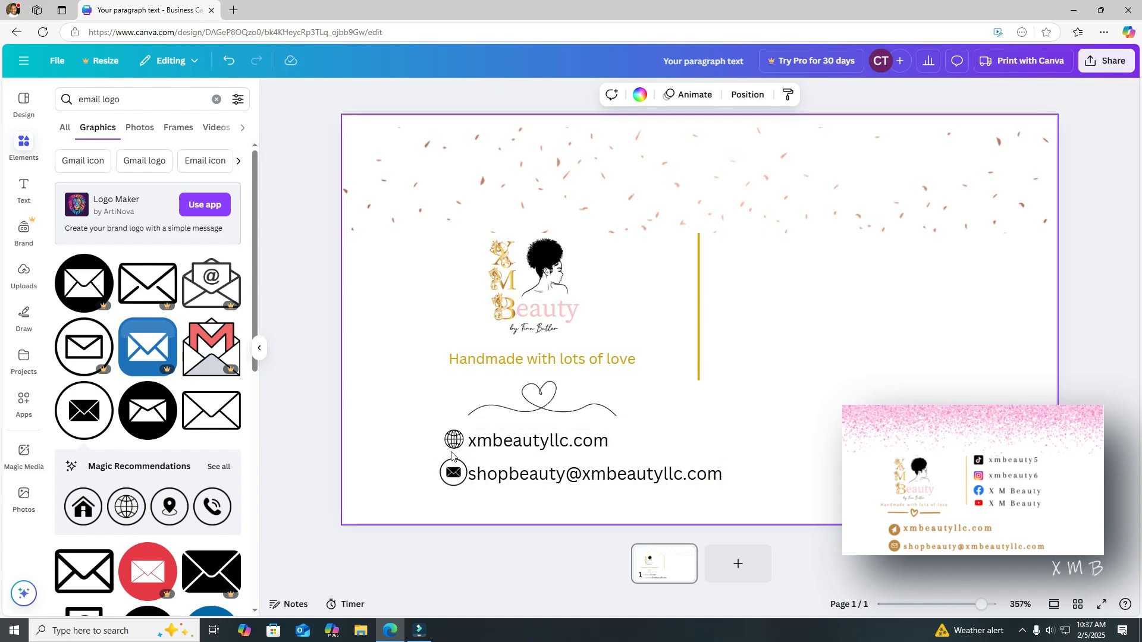
# Step: Color the website and e-mail text lines gold
pyautogui.click(533, 443)
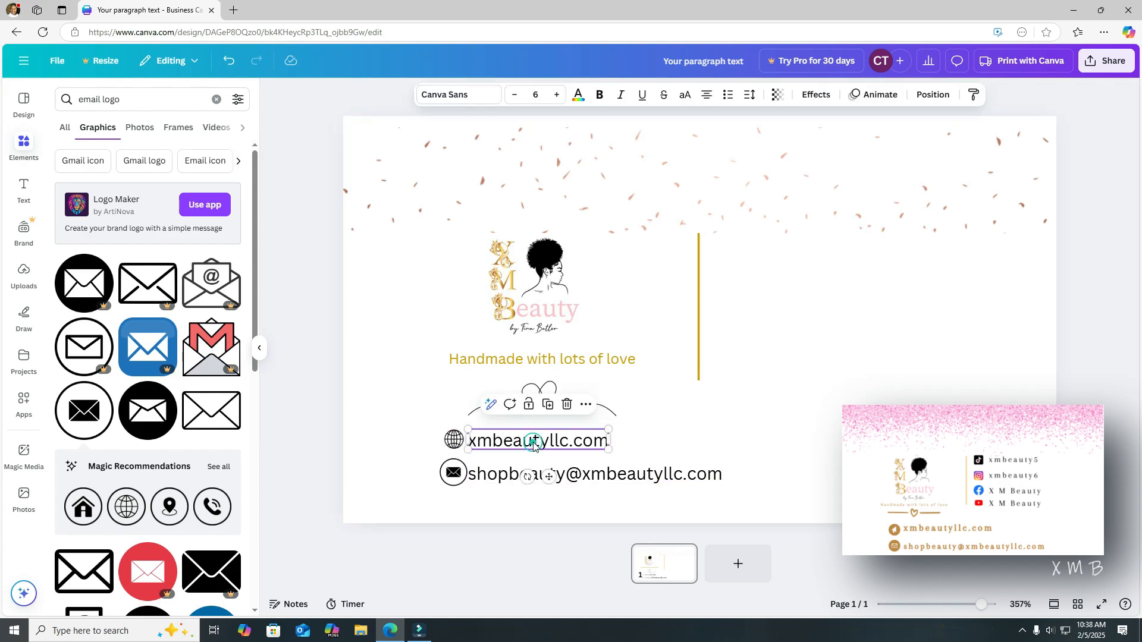
pyautogui.click(580, 99)
pyautogui.click(135, 185)
pyautogui.click(626, 479)
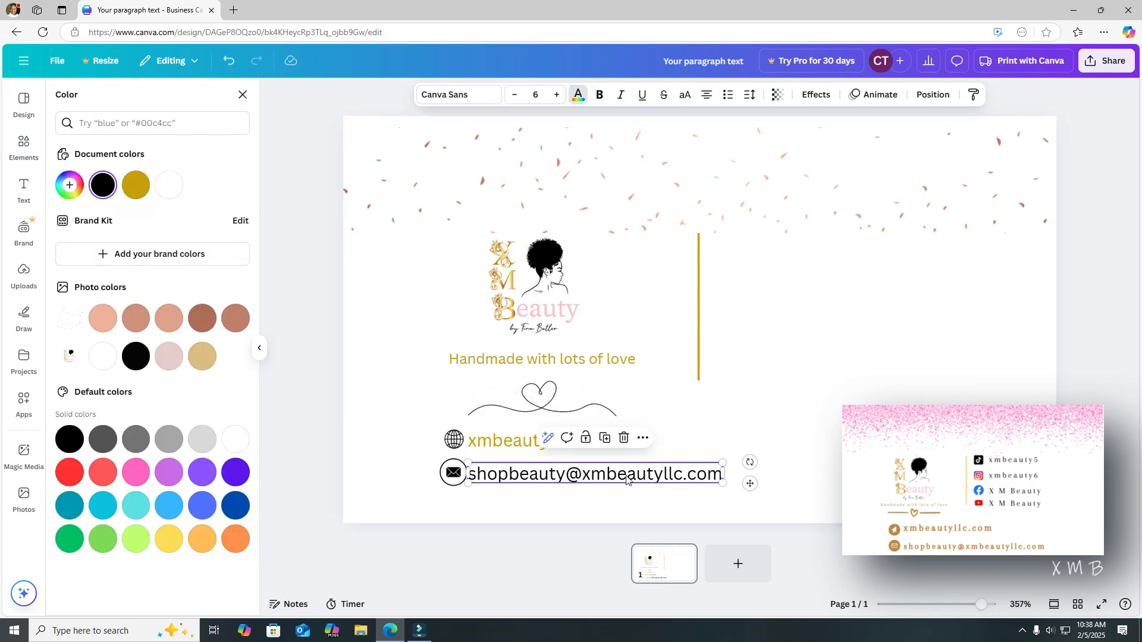
pyautogui.click(136, 185)
# Step: Color the globe and envelope icons gold to match the contact lines
pyautogui.click(451, 441)
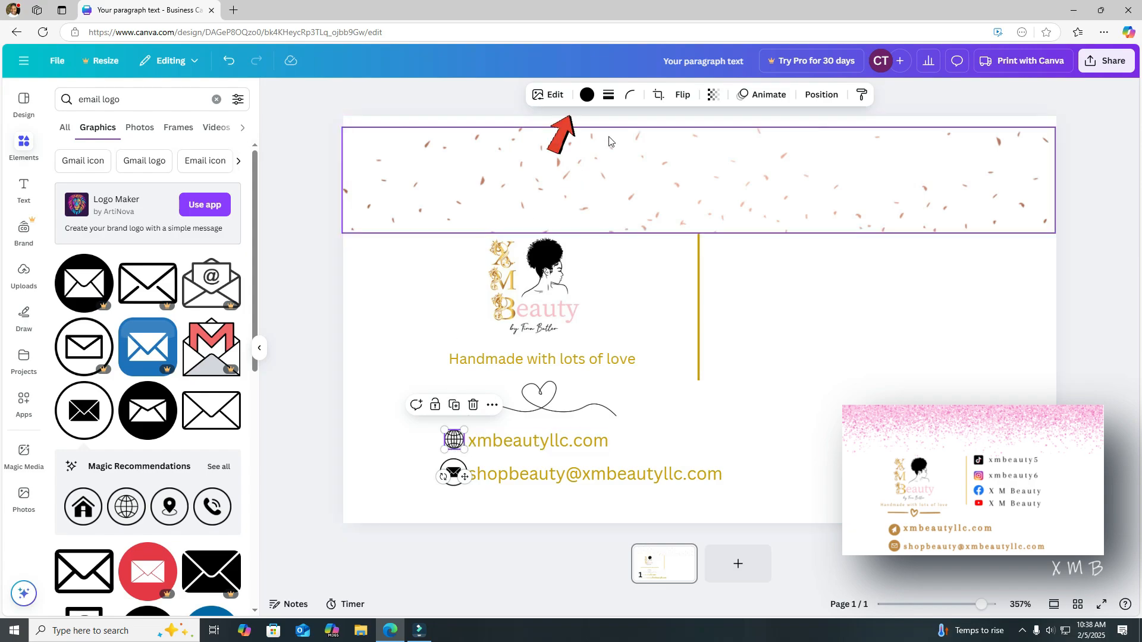
pyautogui.click(585, 95)
pyautogui.click(137, 186)
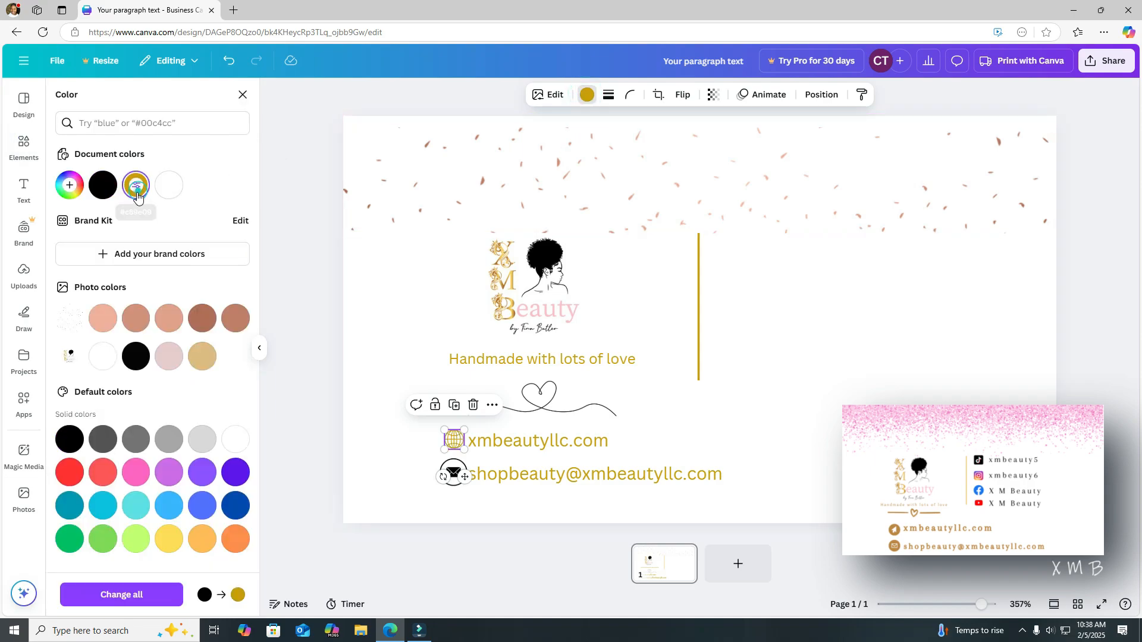
pyautogui.click(387, 466)
pyautogui.click(450, 476)
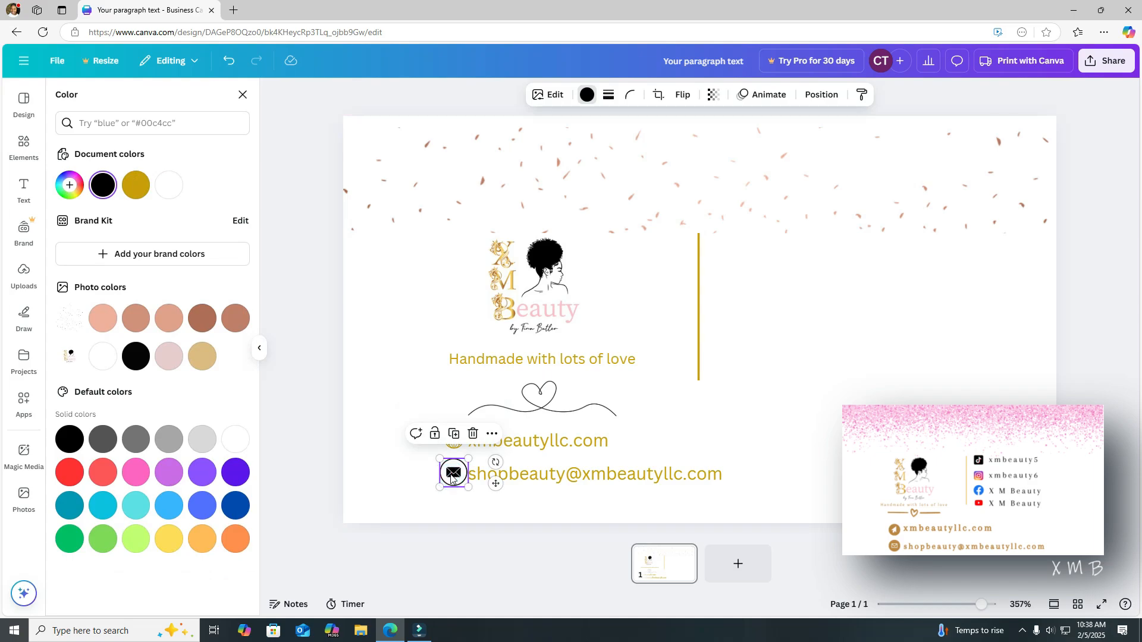
pyautogui.click(141, 191)
pyautogui.click(794, 450)
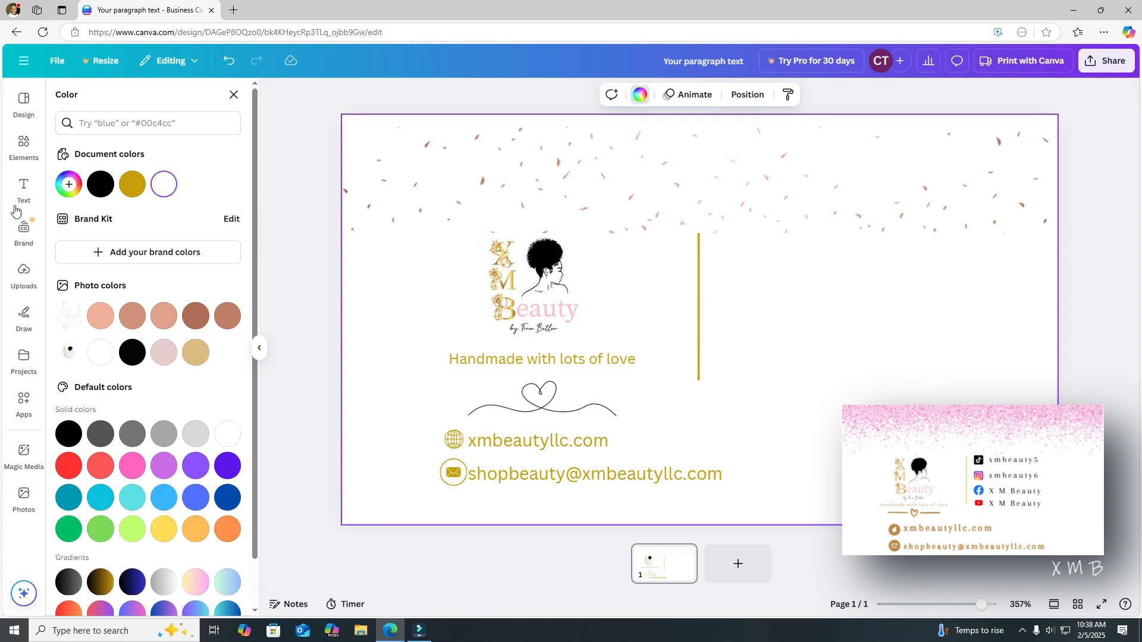
pyautogui.click(22, 164)
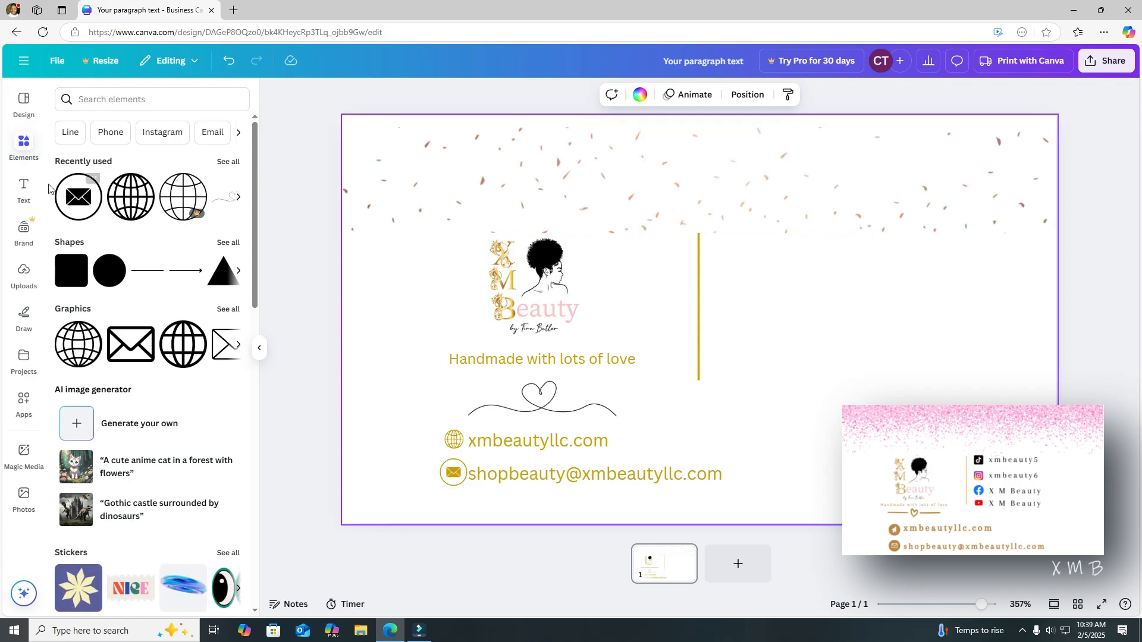
# Step: Search elements for 'tiktok logo' and browse all graphic results
pyautogui.click(25, 158)
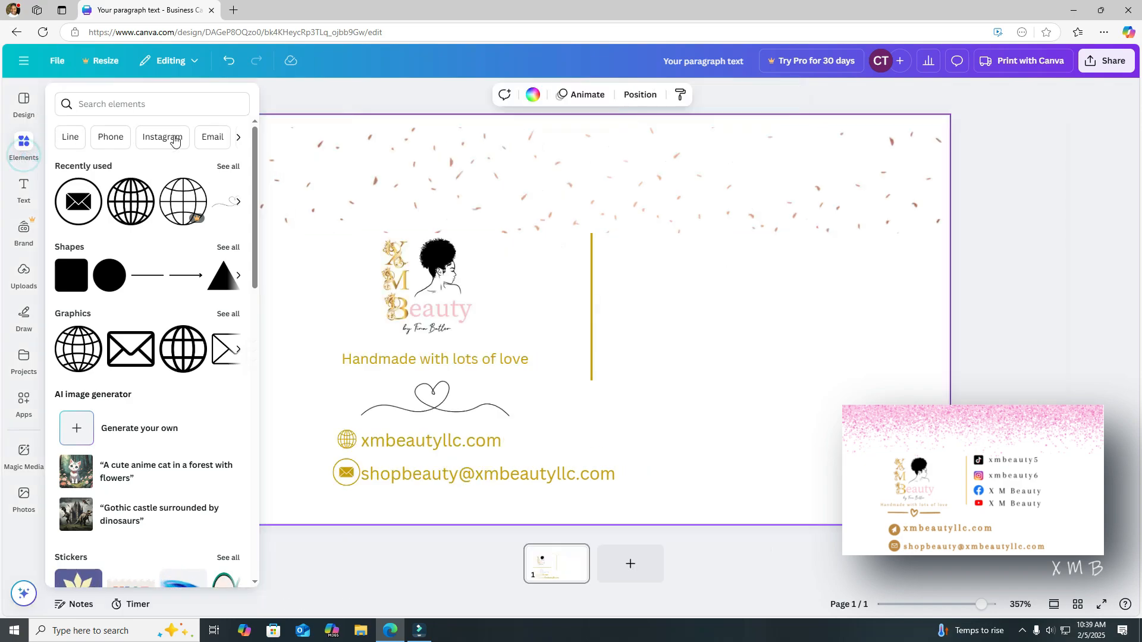
pyautogui.click(156, 107)
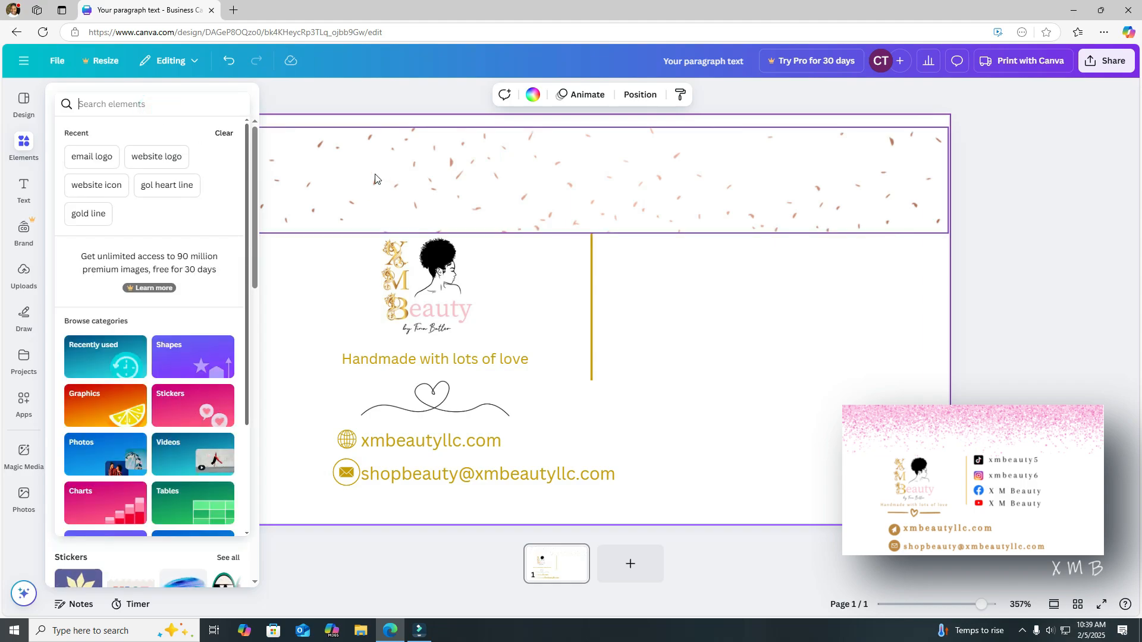
pyautogui.write('tik')
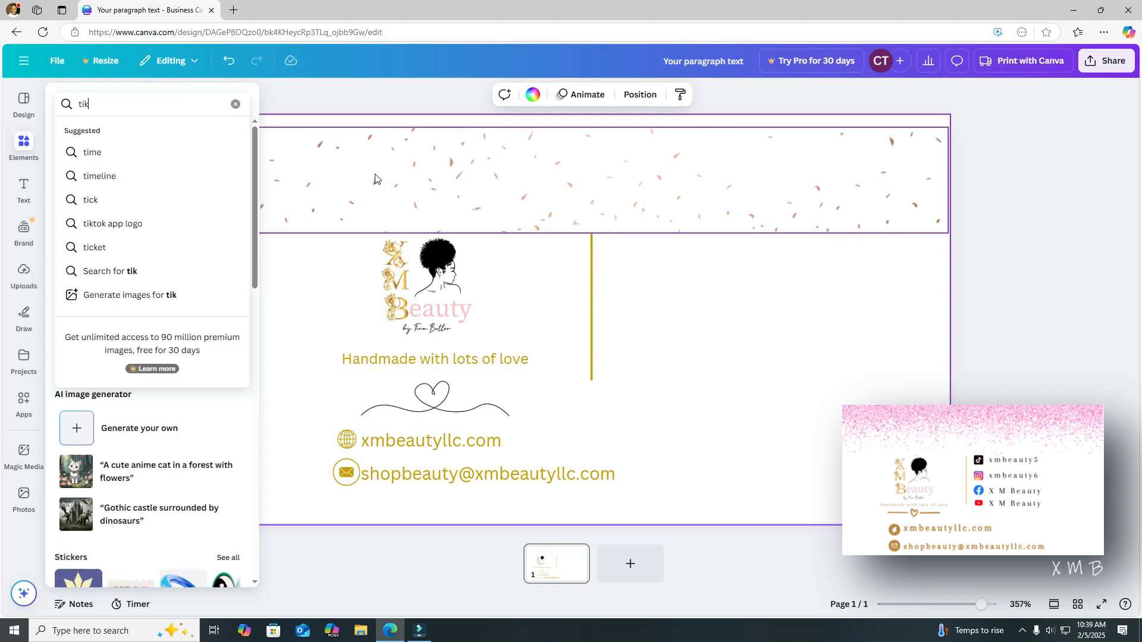
pyautogui.write('tok logo')
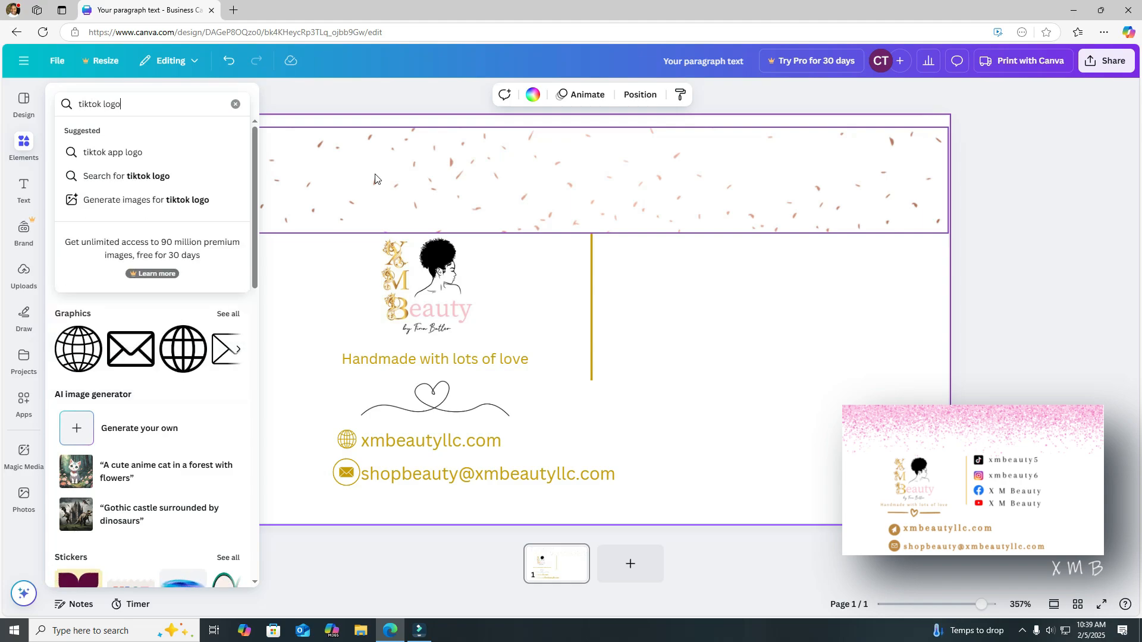
pyautogui.press('Return')
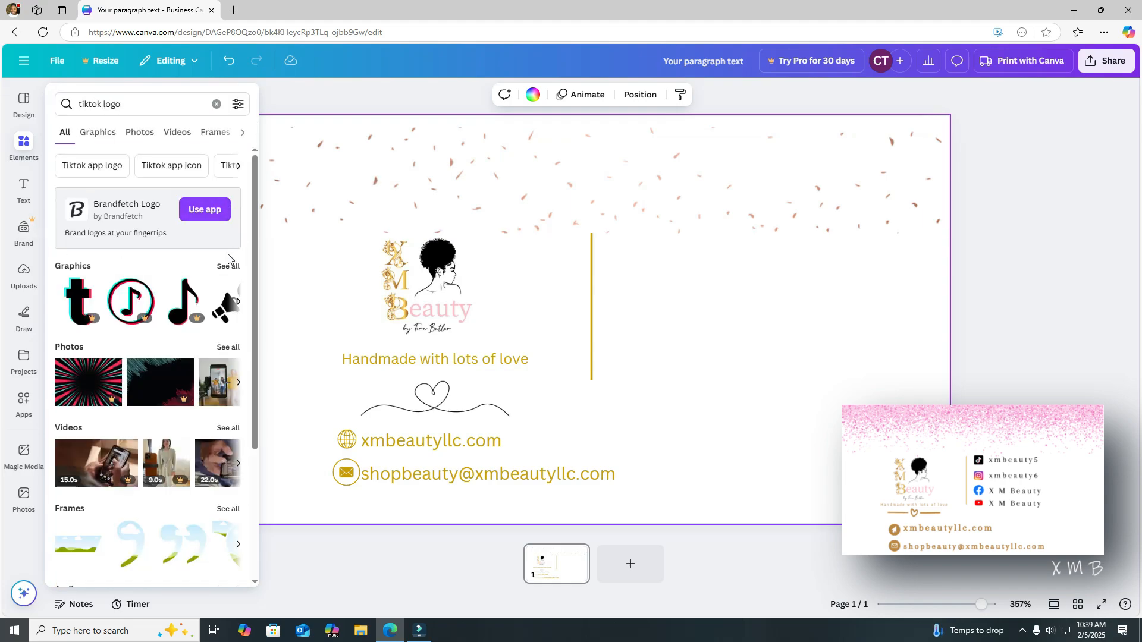
pyautogui.click(227, 265)
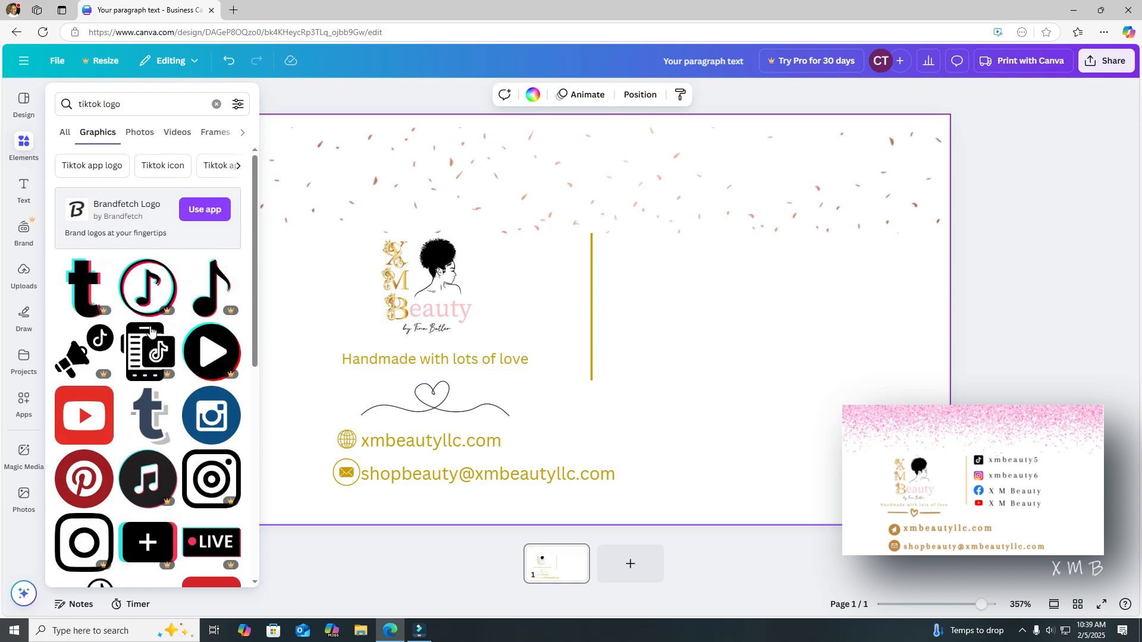
pyautogui.scroll(-3, 168, 393)
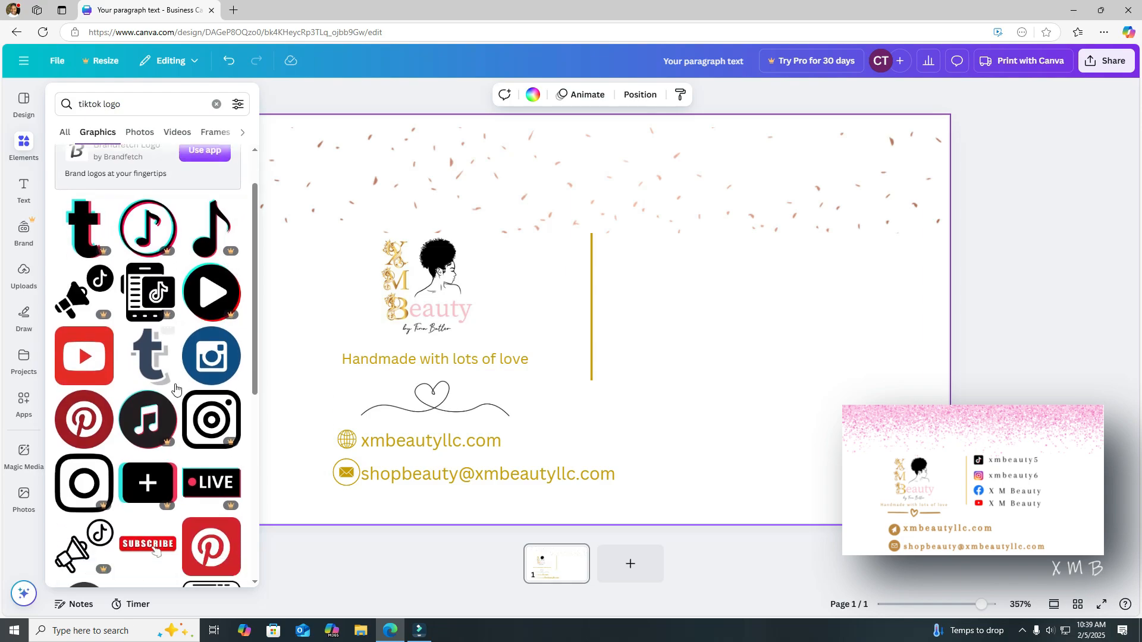
pyautogui.scroll(-3, 176, 387)
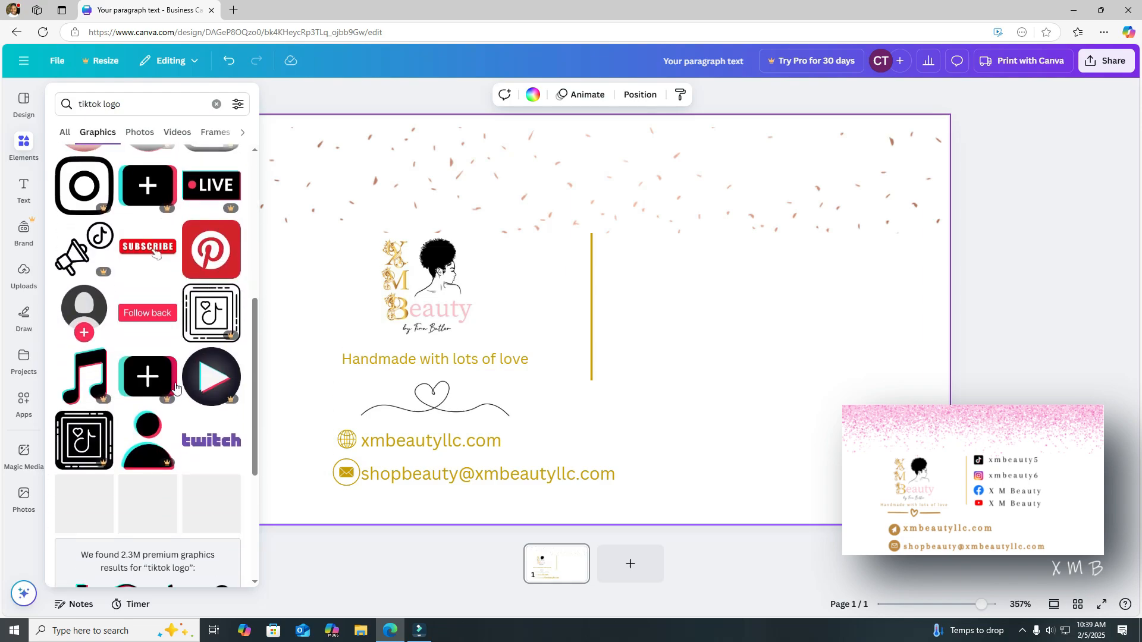
pyautogui.scroll(-7, 185, 399)
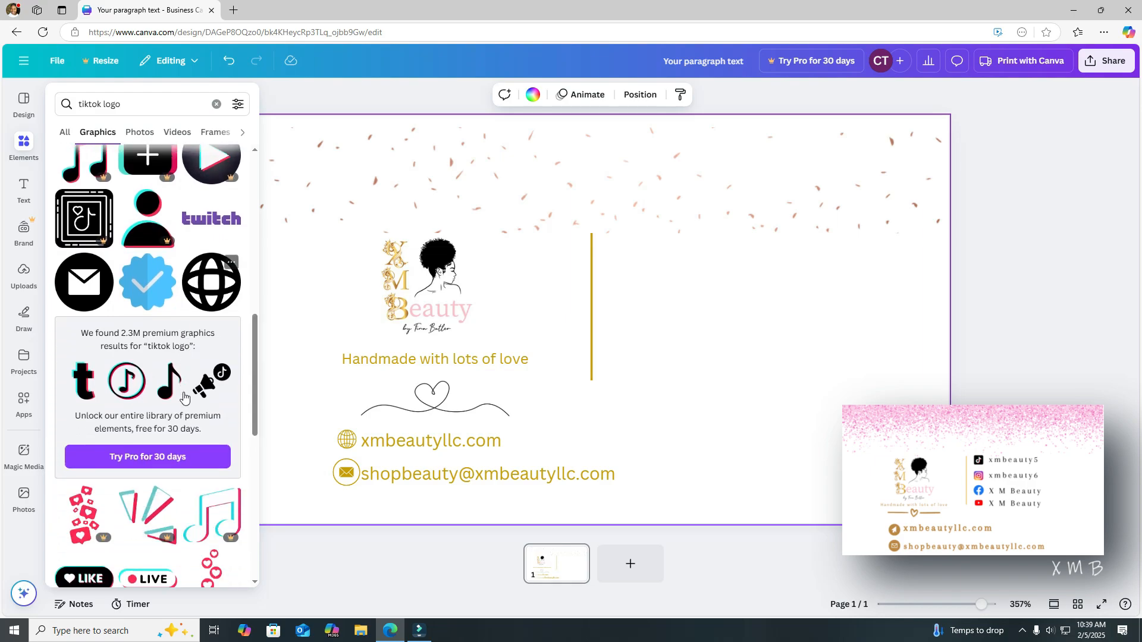
pyautogui.scroll(15, 185, 398)
# Step: Add the Tumblr-style 't' graphic and shrink it to an icon right of the gold divider
pyautogui.click(84, 280)
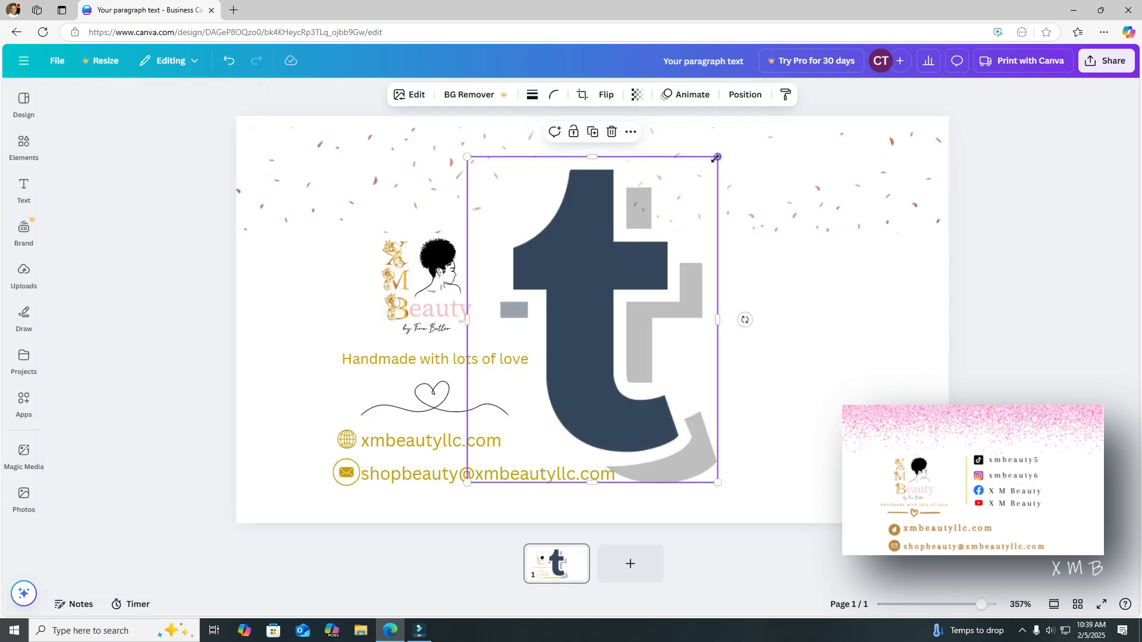
pyautogui.moveTo(716, 158); pyautogui.dragTo(651, 278)
pyautogui.click(678, 288)
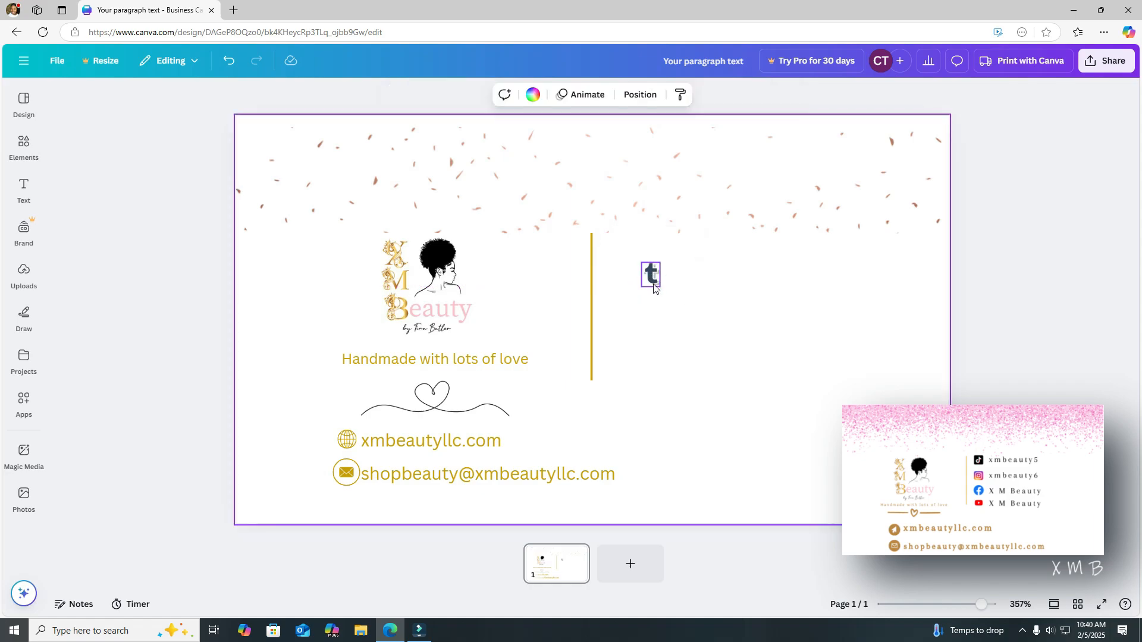
pyautogui.click(24, 146)
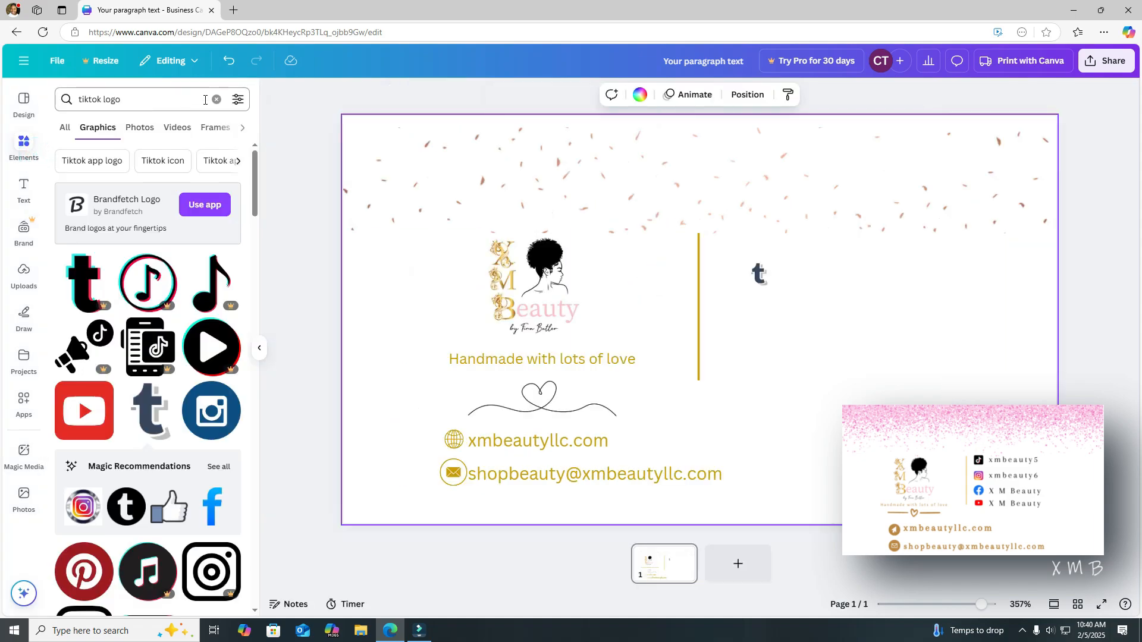
# Step: Search 'instagram', add the blue circular Instagram graphic, and shrink it just below the 't' icon
pyautogui.click(215, 101)
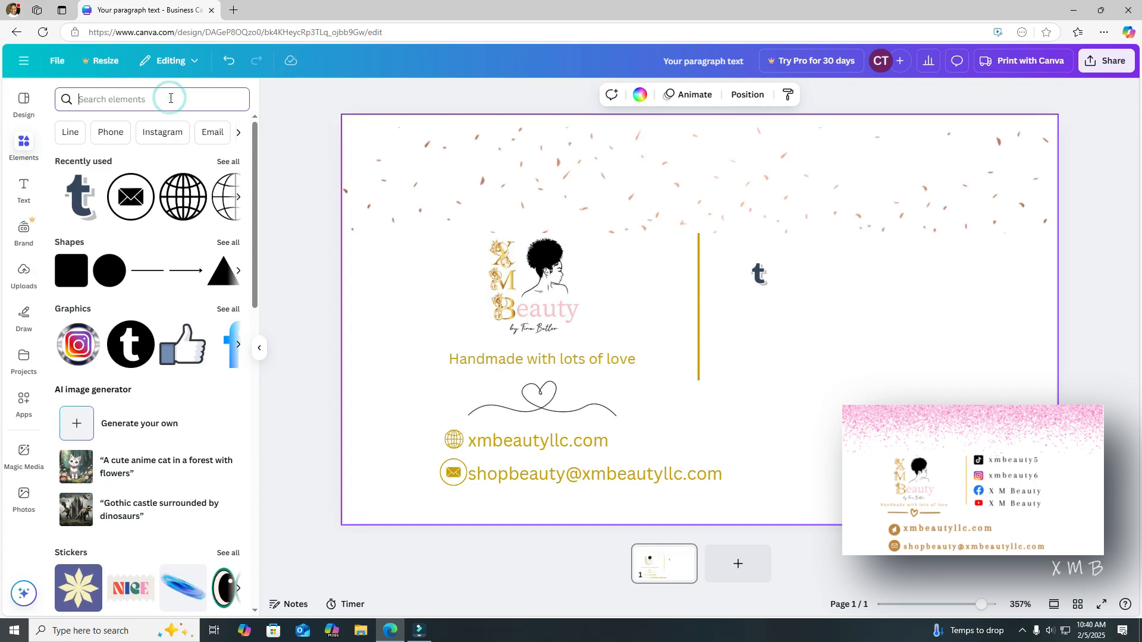
pyautogui.write('instagr')
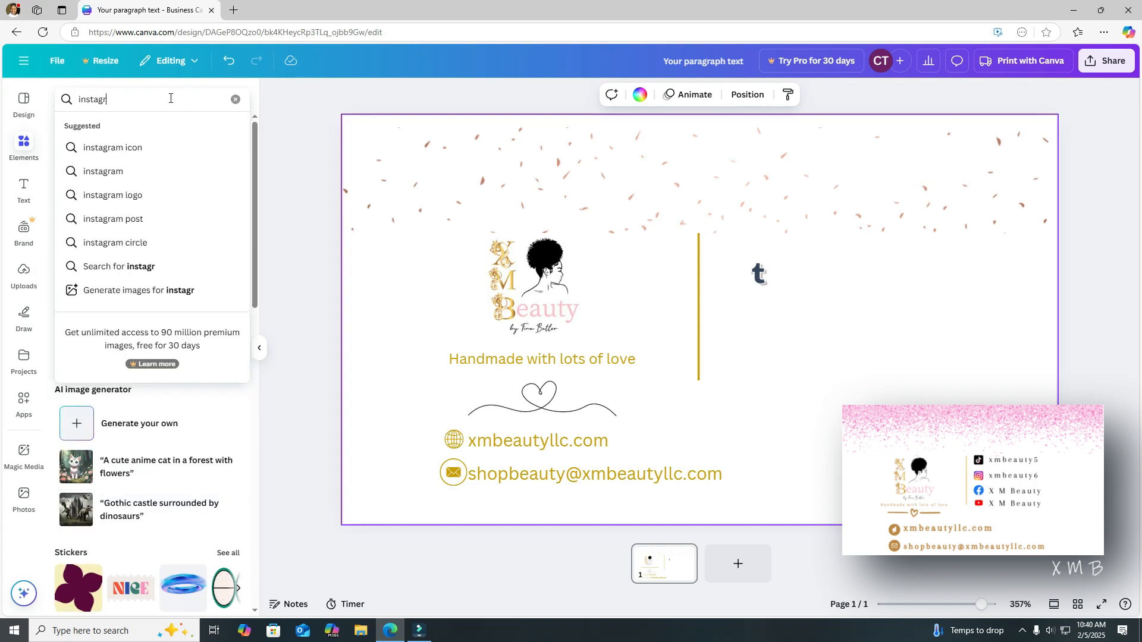
pyautogui.write('am')
pyautogui.press('Return')
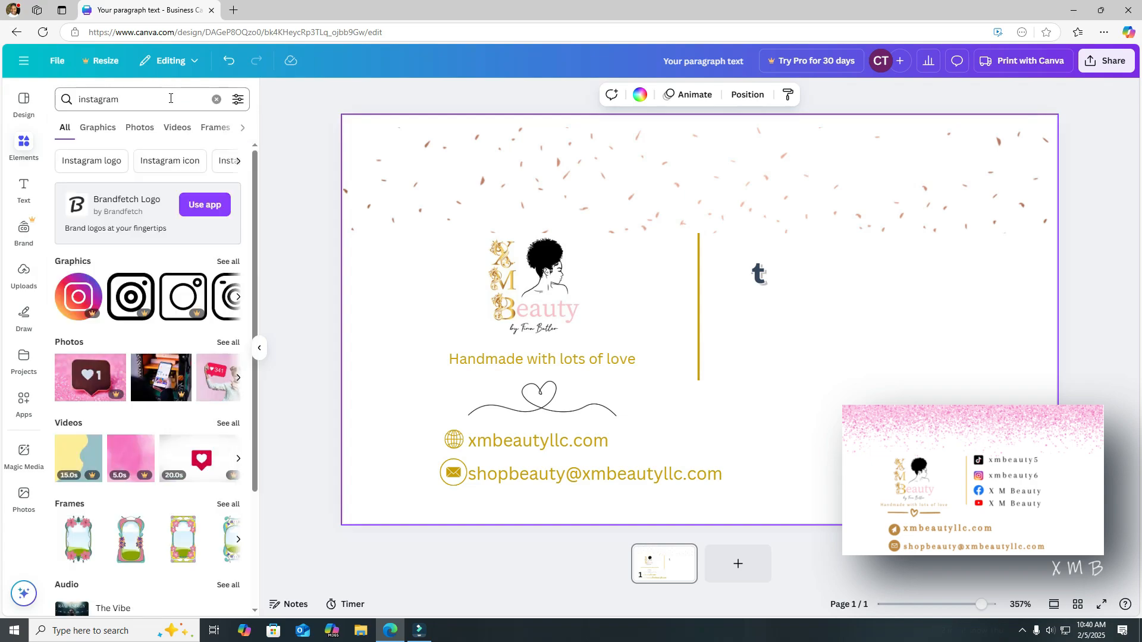
pyautogui.click(229, 262)
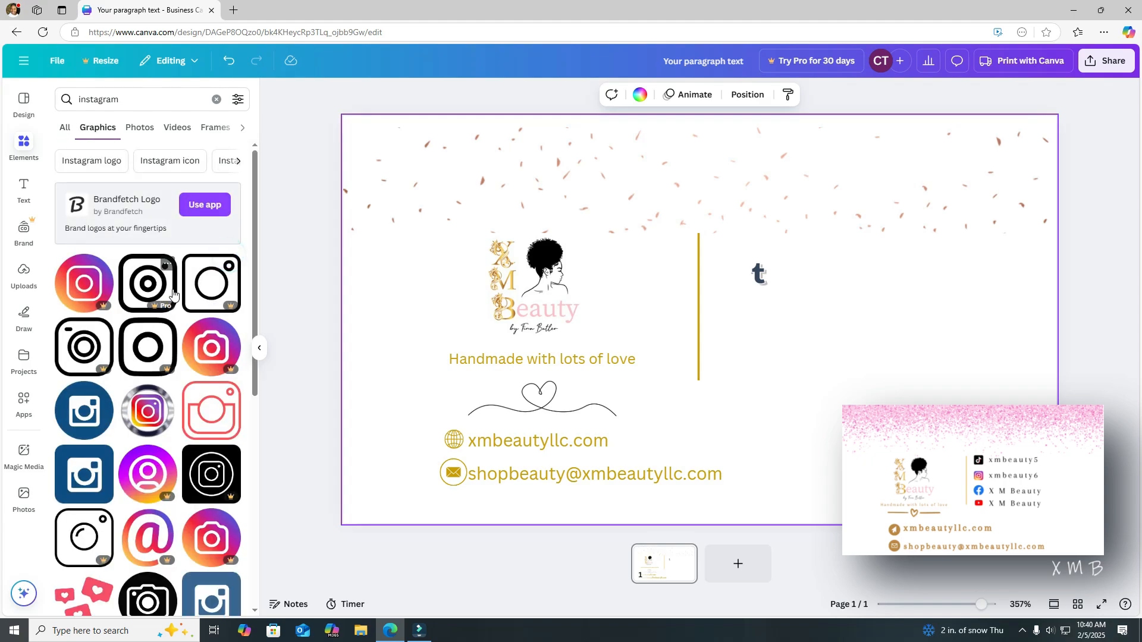
pyautogui.scroll(-1, 157, 351)
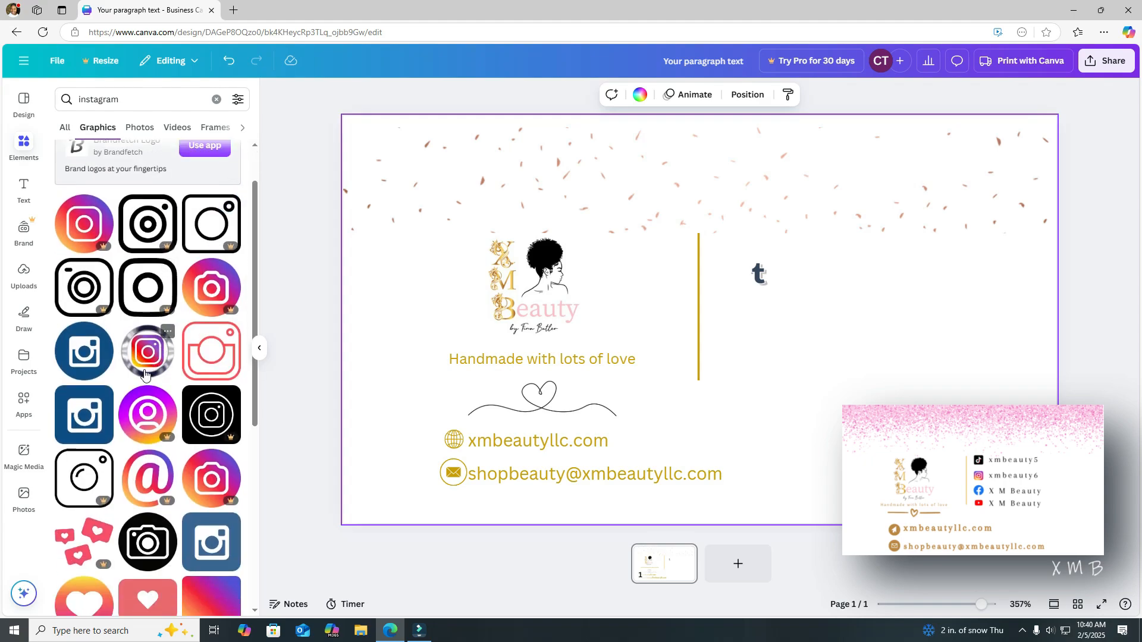
pyautogui.click(83, 373)
pyautogui.moveTo(787, 243); pyautogui.dragTo(757, 304)
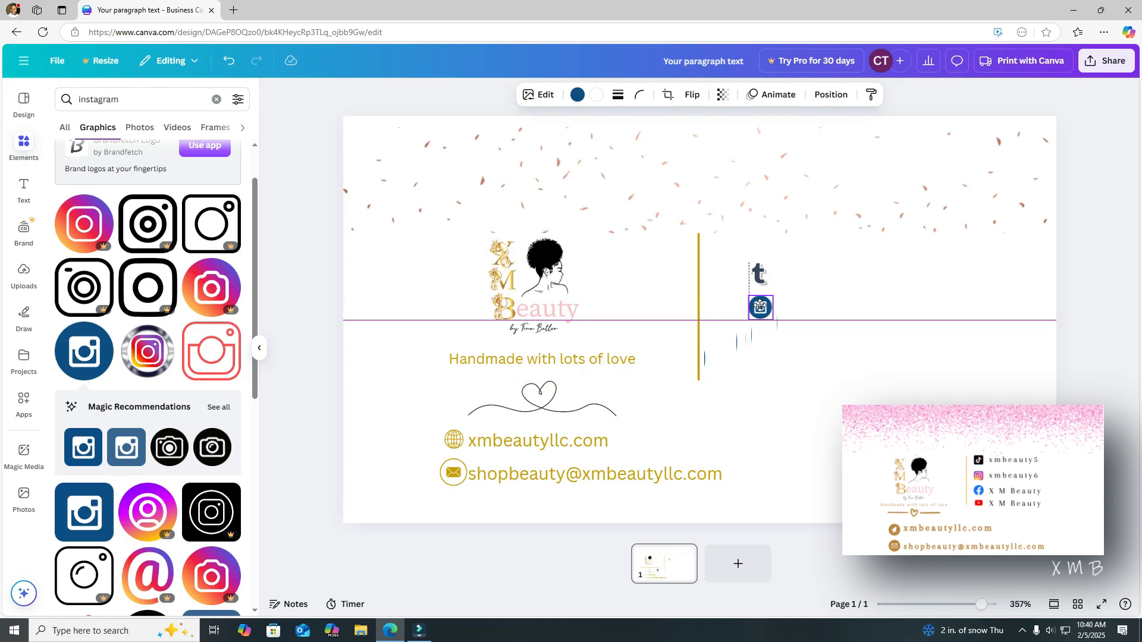
pyautogui.click(796, 360)
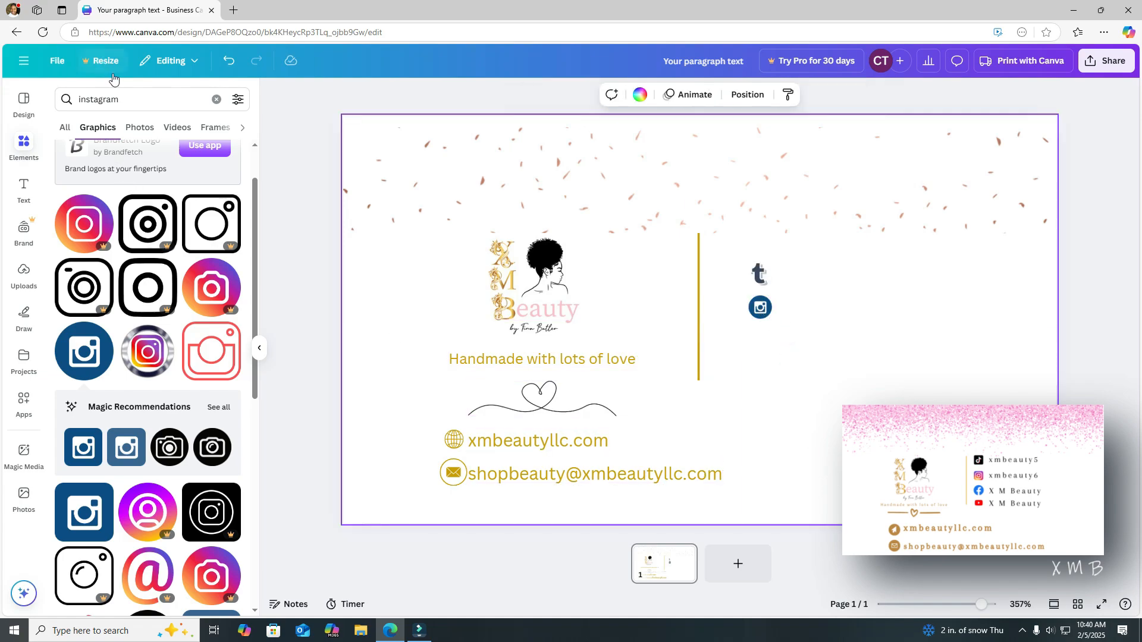
pyautogui.click(216, 99)
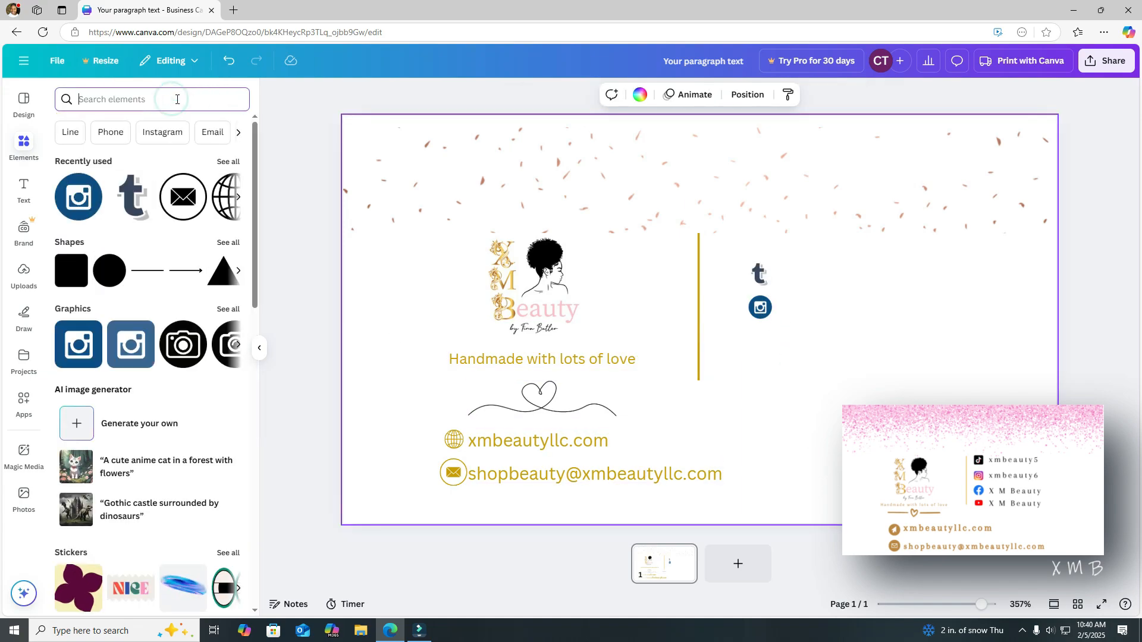
# Step: Search 'facebook icon', add the blue Facebook graphic, and shrink it below the Instagram icon
pyautogui.write('faceb')
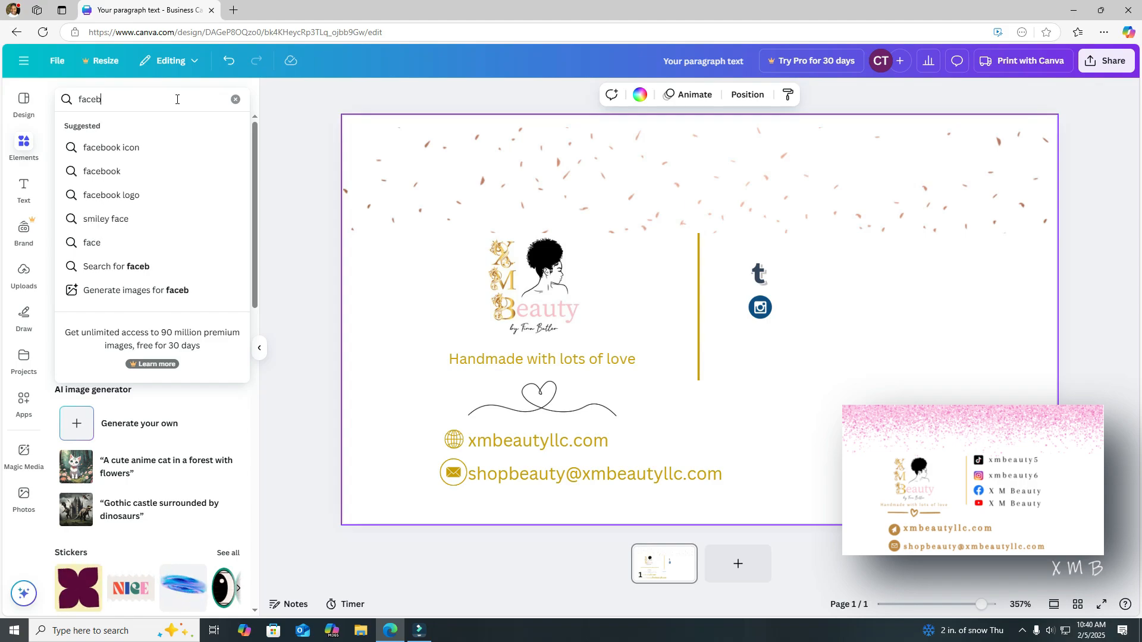
pyautogui.write('ook ico')
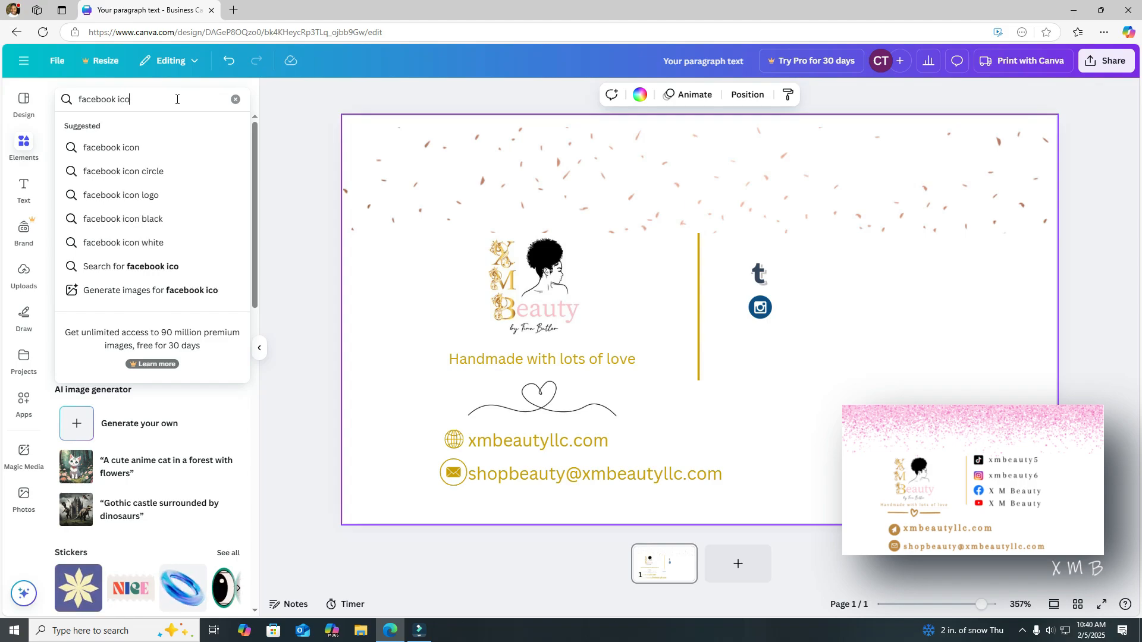
pyautogui.write('n')
pyautogui.press('Return')
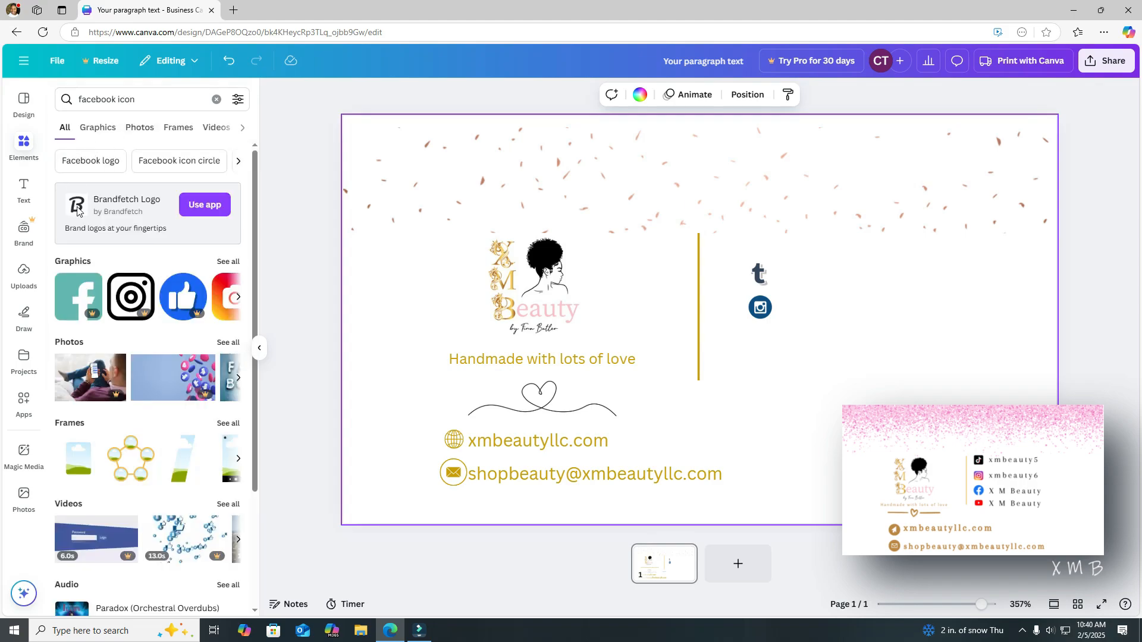
pyautogui.click(227, 262)
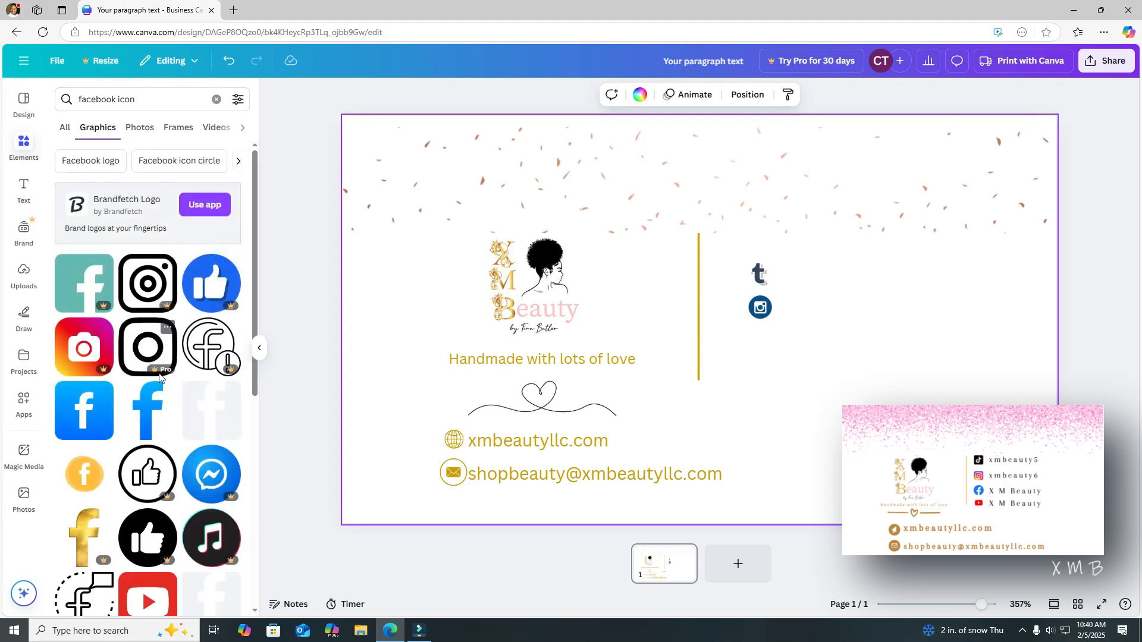
pyautogui.click(101, 416)
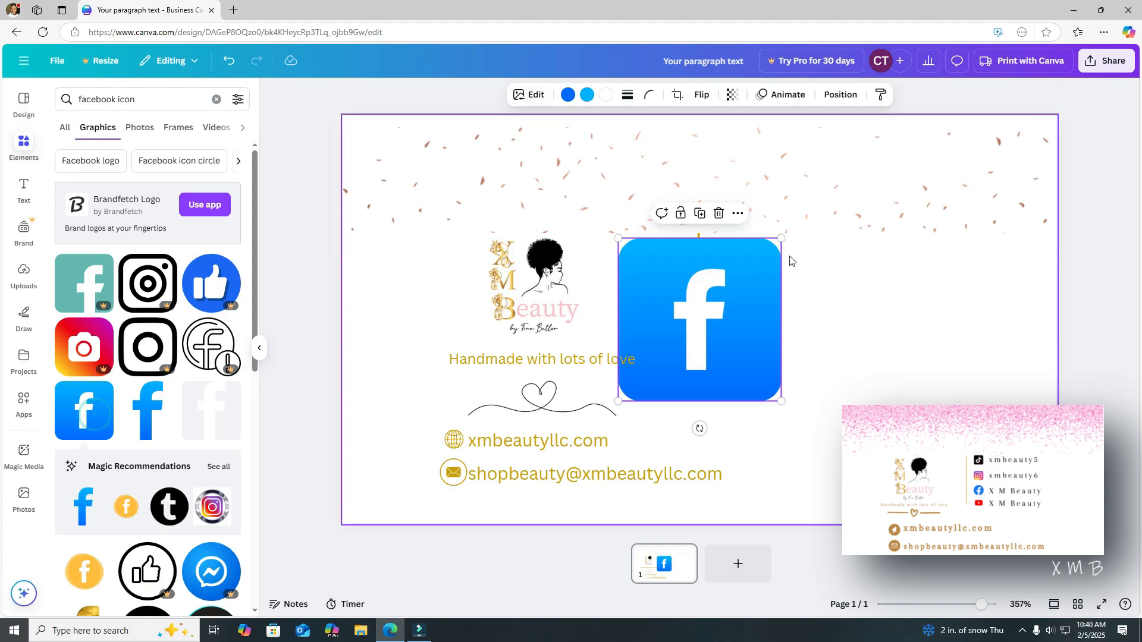
pyautogui.moveTo(782, 239); pyautogui.dragTo(764, 348)
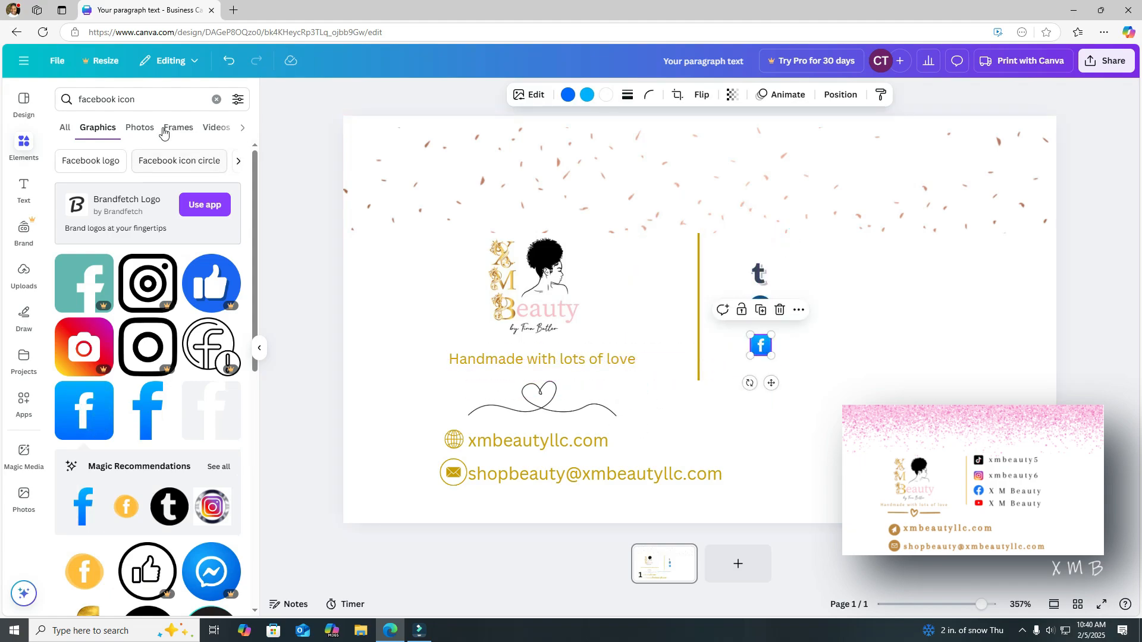
pyautogui.click(216, 99)
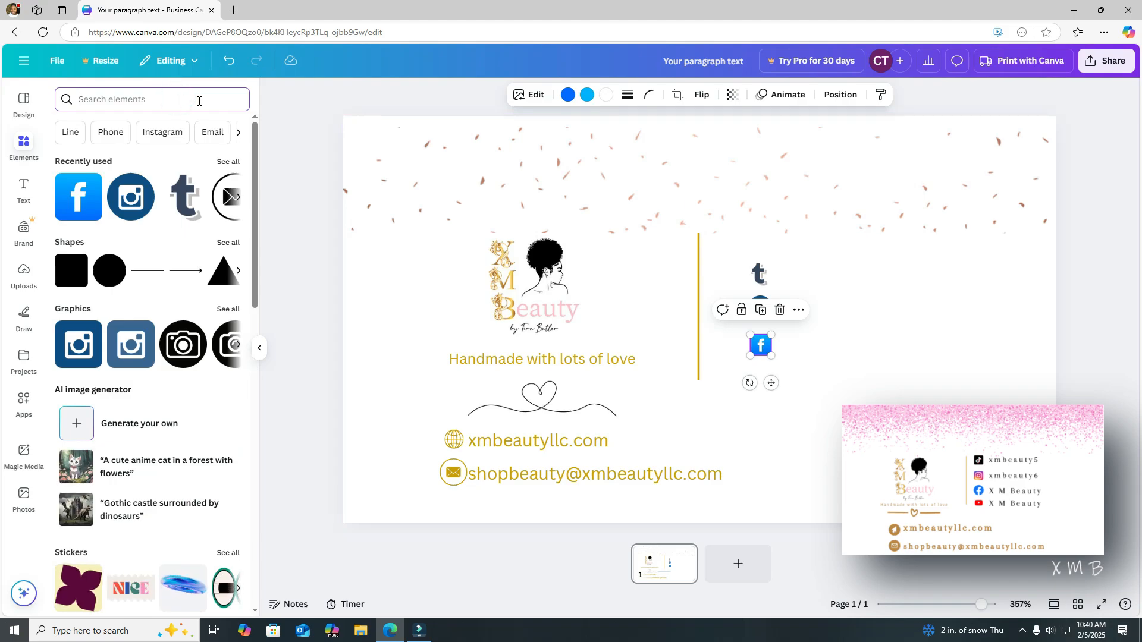
# Step: Search 'youtube icon', add the red YouTube graphic, and shrink it below the Facebook icon
pyautogui.write('youtube')
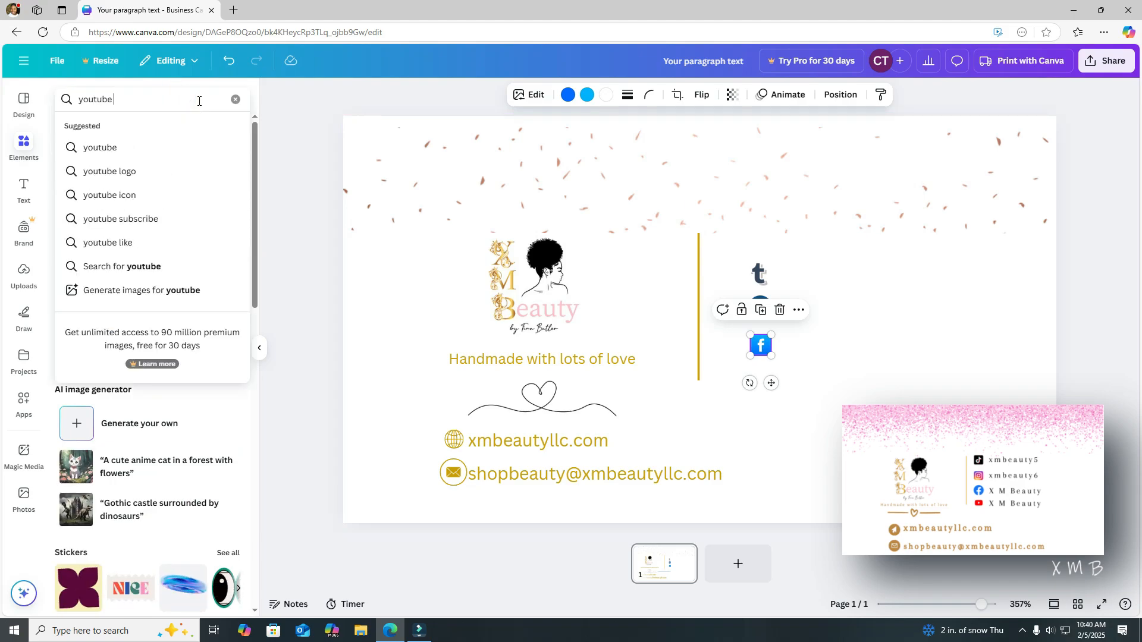
pyautogui.write(' icon')
pyautogui.press('Return')
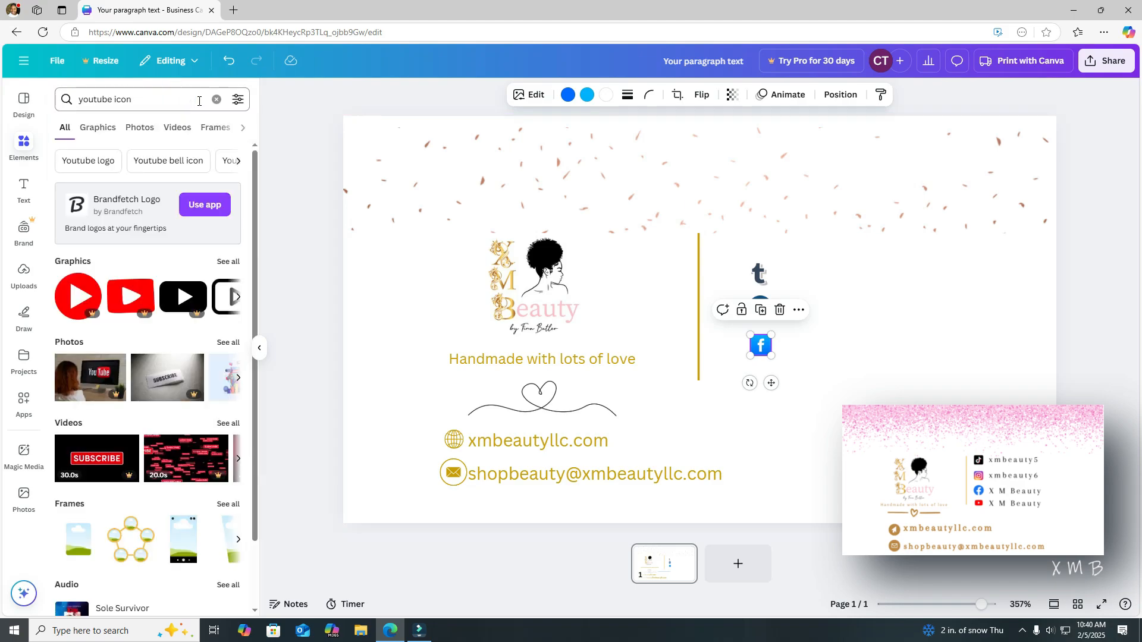
pyautogui.click(229, 261)
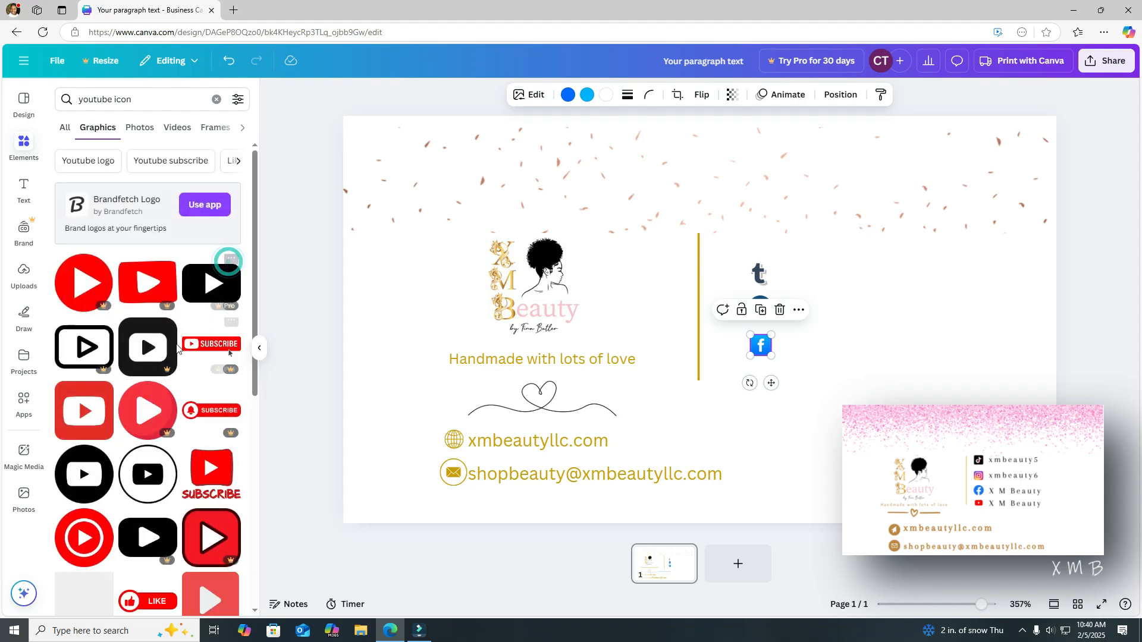
pyautogui.click(84, 411)
pyautogui.moveTo(781, 238); pyautogui.dragTo(763, 381)
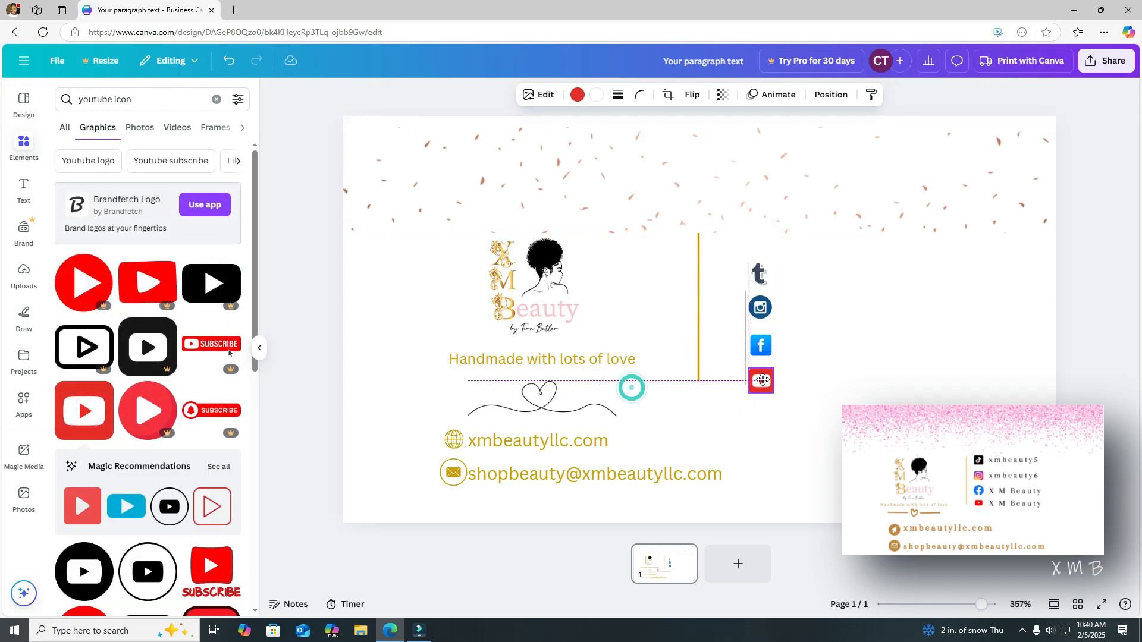
# Step: Resize the 't' and YouTube icons so all four social icons match in size
pyautogui.click(761, 281)
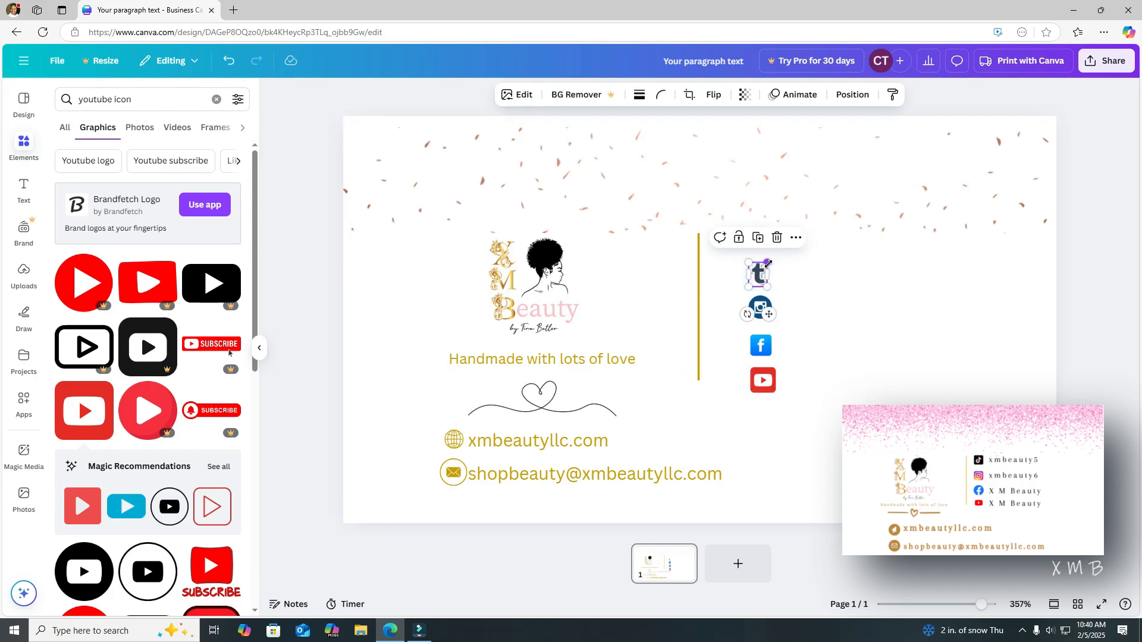
pyautogui.moveTo(768, 263); pyautogui.dragTo(772, 262)
pyautogui.click(762, 307)
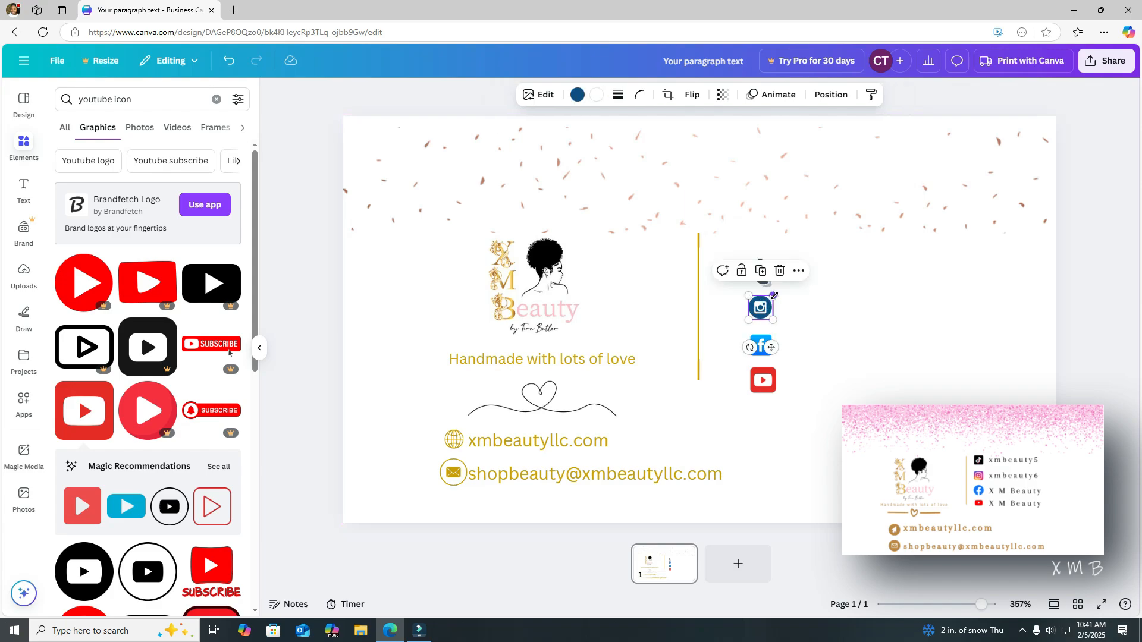
pyautogui.click(769, 338)
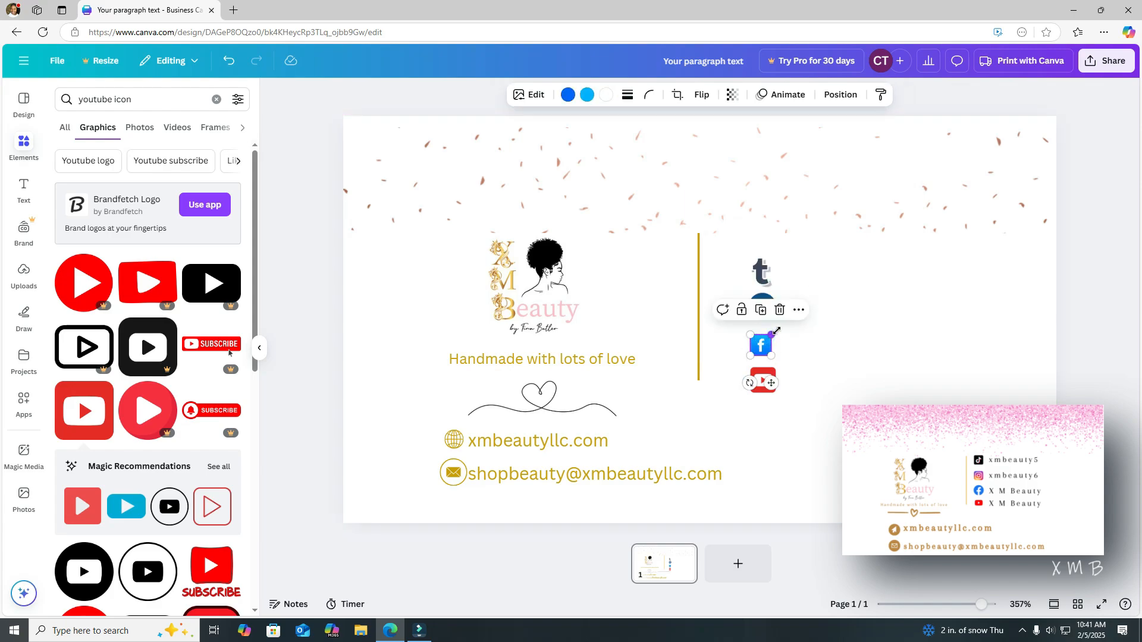
pyautogui.click(767, 377)
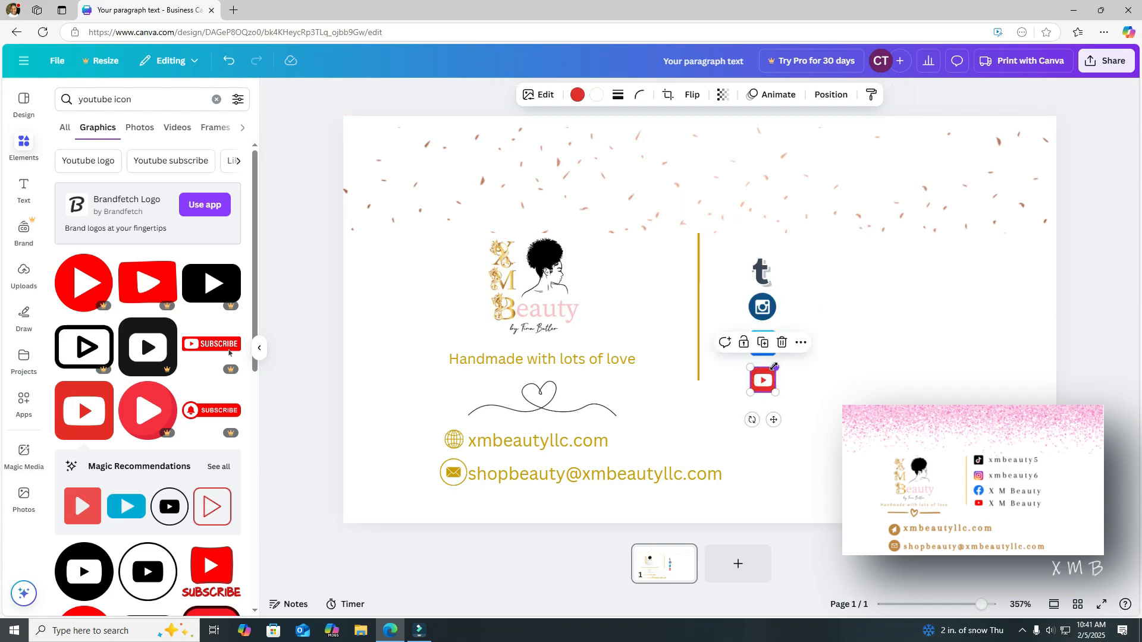
pyautogui.moveTo(774, 367); pyautogui.dragTo(776, 366)
pyautogui.click(807, 350)
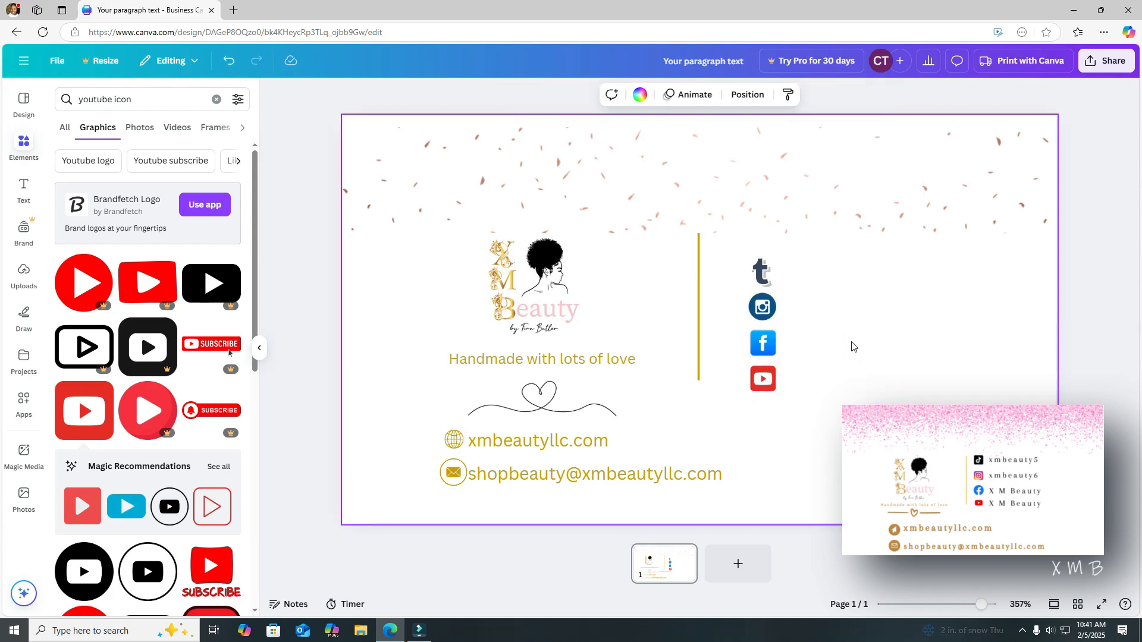
# Step: Add a body text box beside the 't' icon and paste in the social username handle
pyautogui.click(22, 198)
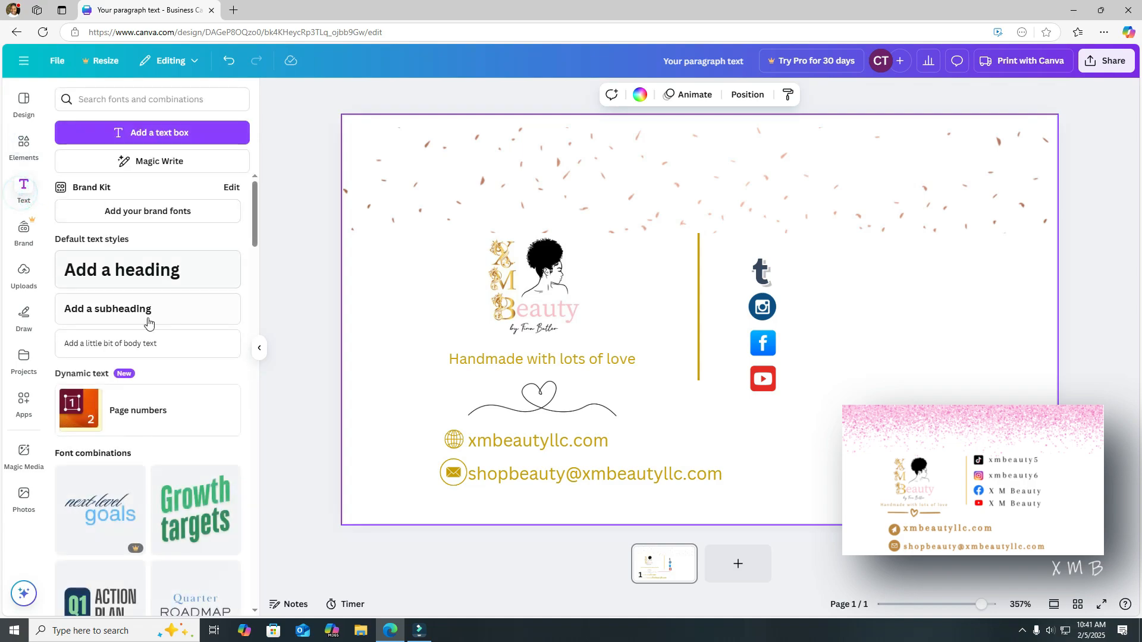
pyautogui.click(151, 343)
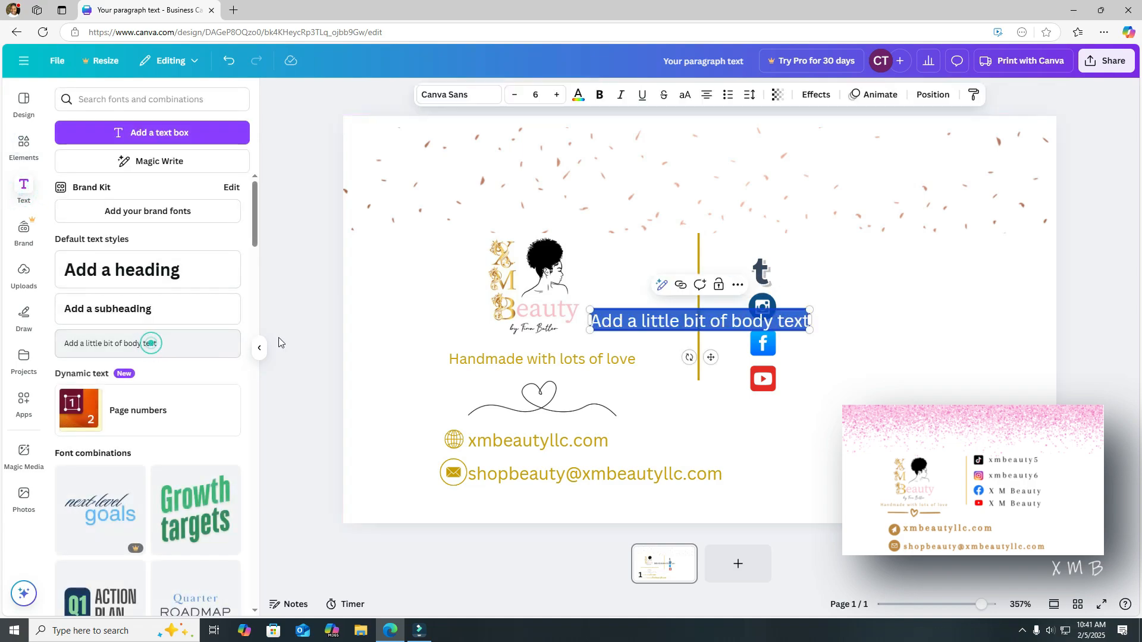
pyautogui.click(849, 312)
pyautogui.moveTo(718, 321); pyautogui.dragTo(914, 273)
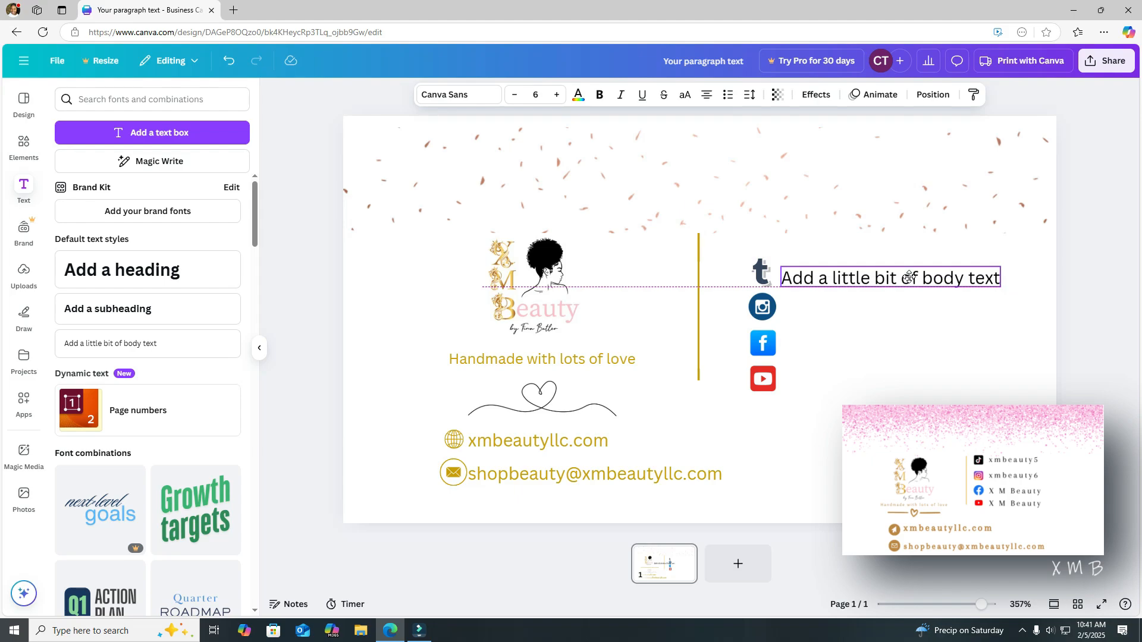
pyautogui.doubleClick(891, 275)
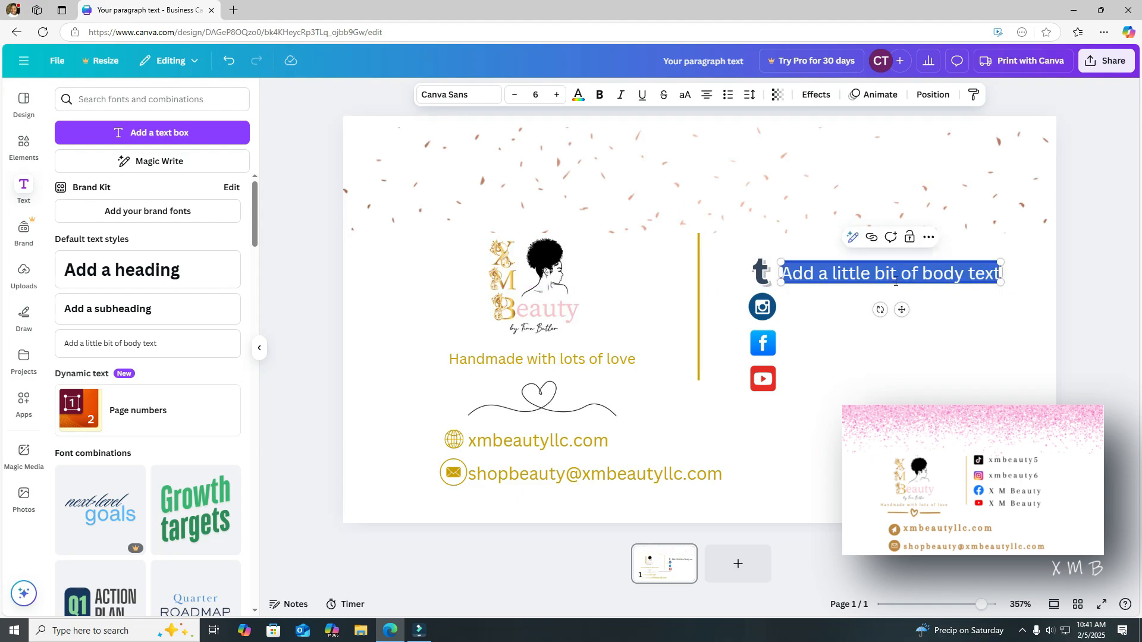
pyautogui.write('xmbeauty5')
# Step: Duplicate the handle beside the Instagram icon and change its trailing 5 to 6
pyautogui.rightClick(849, 278)
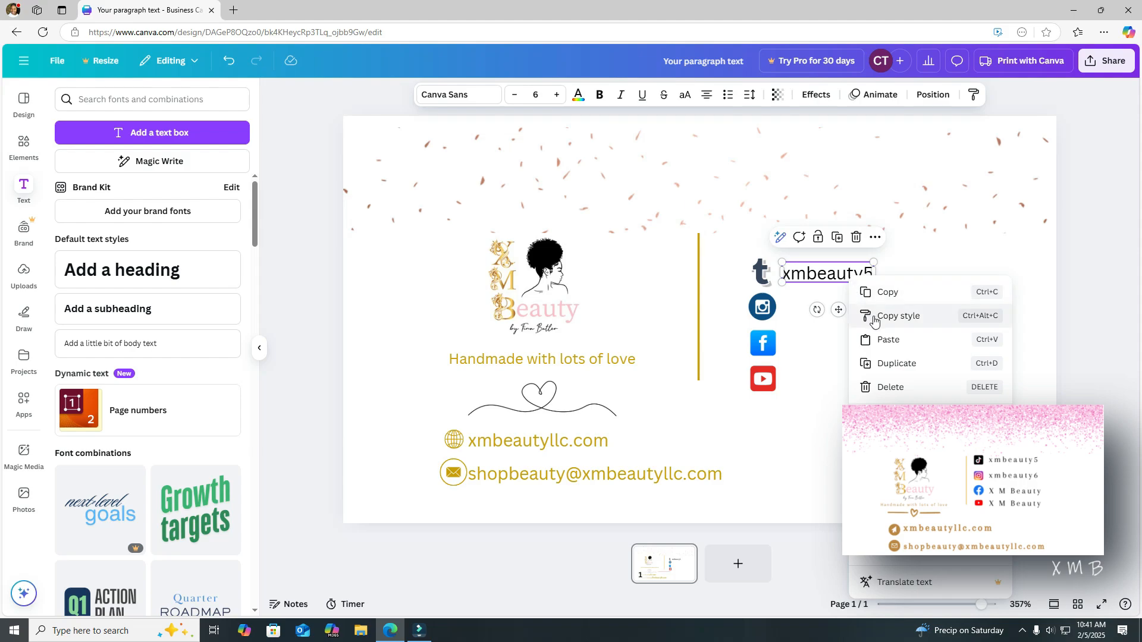
pyautogui.click(890, 361)
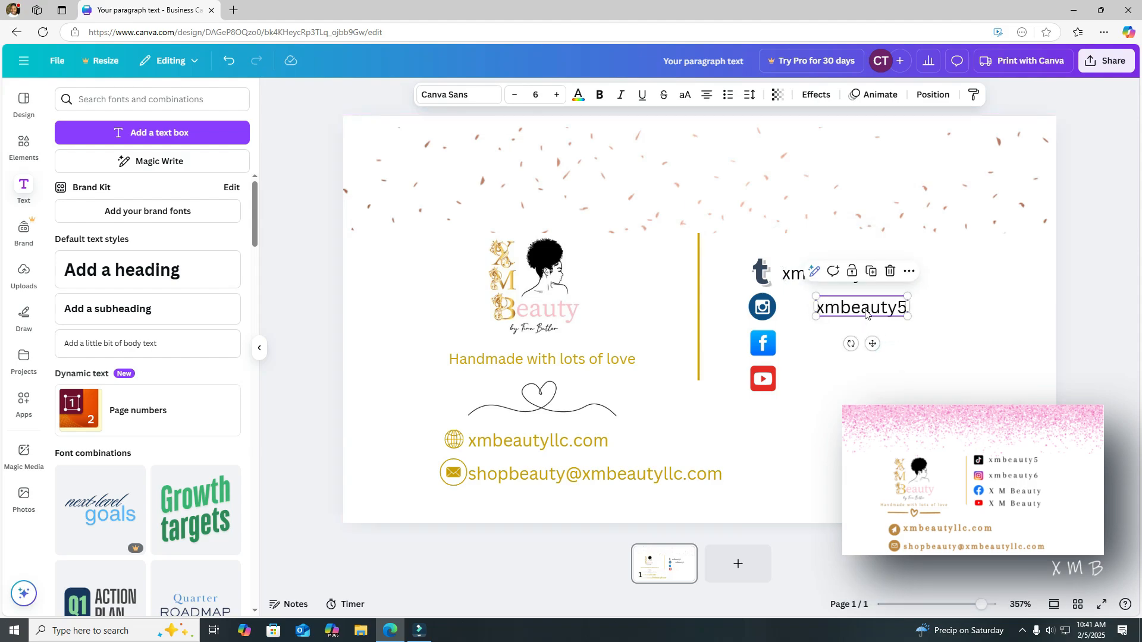
pyautogui.moveTo(865, 314); pyautogui.dragTo(845, 315)
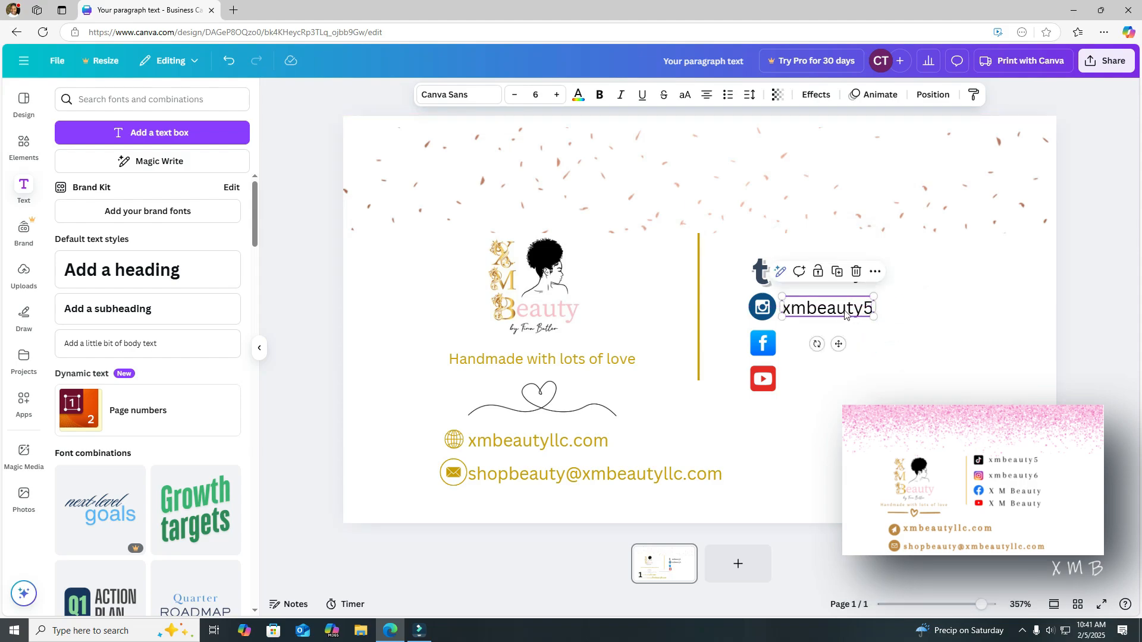
pyautogui.doubleClick(865, 307)
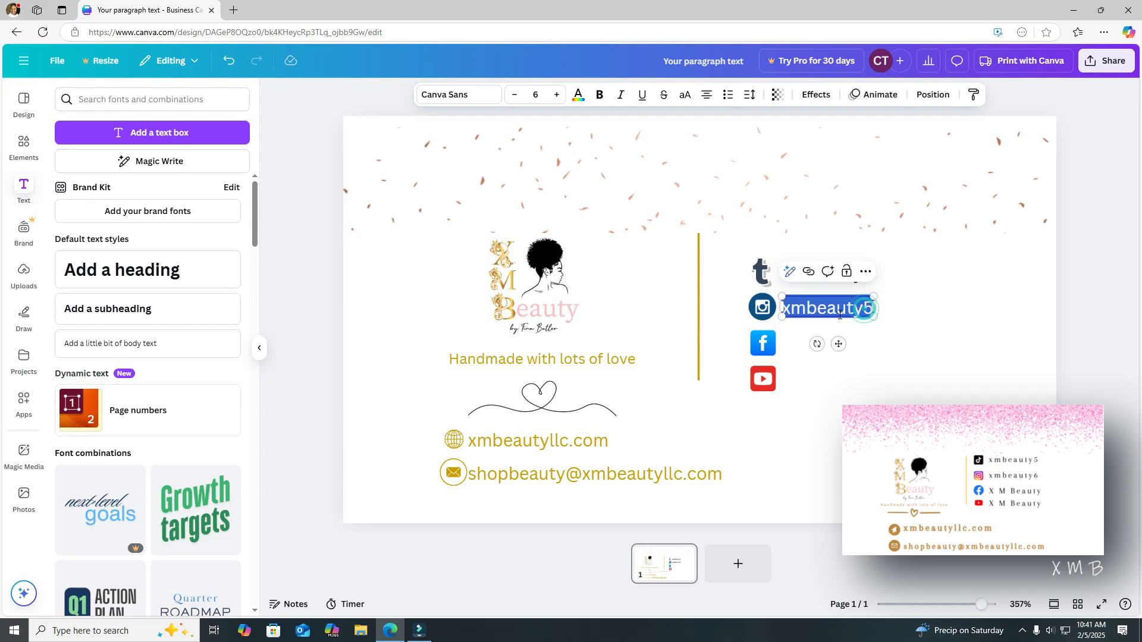
pyautogui.click(865, 308)
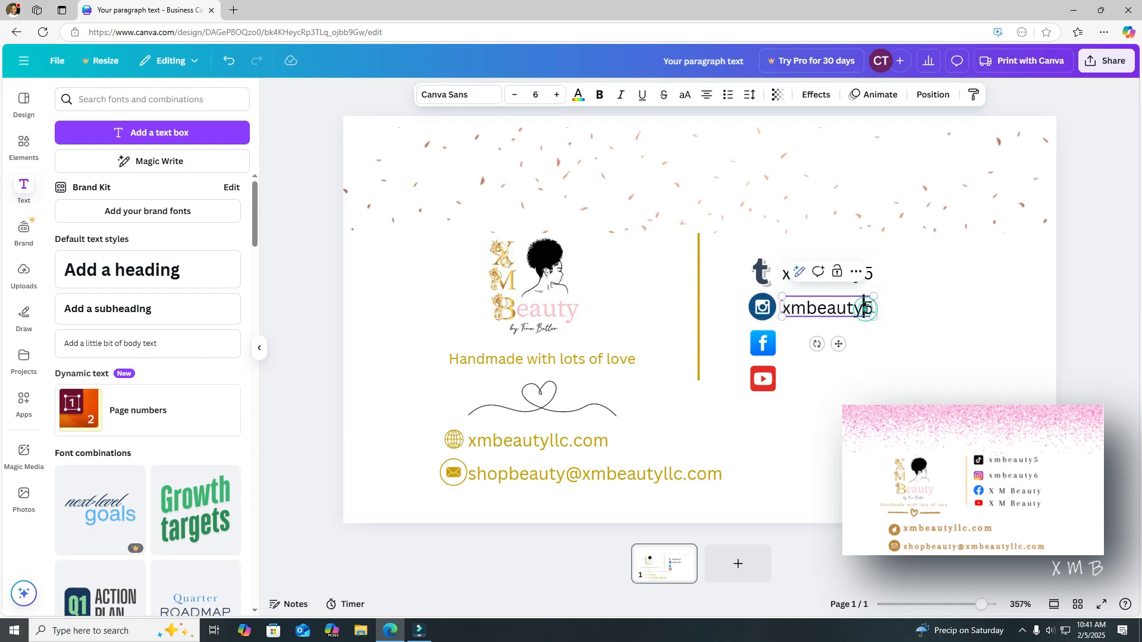
pyautogui.moveTo(865, 308); pyautogui.dragTo(873, 308)
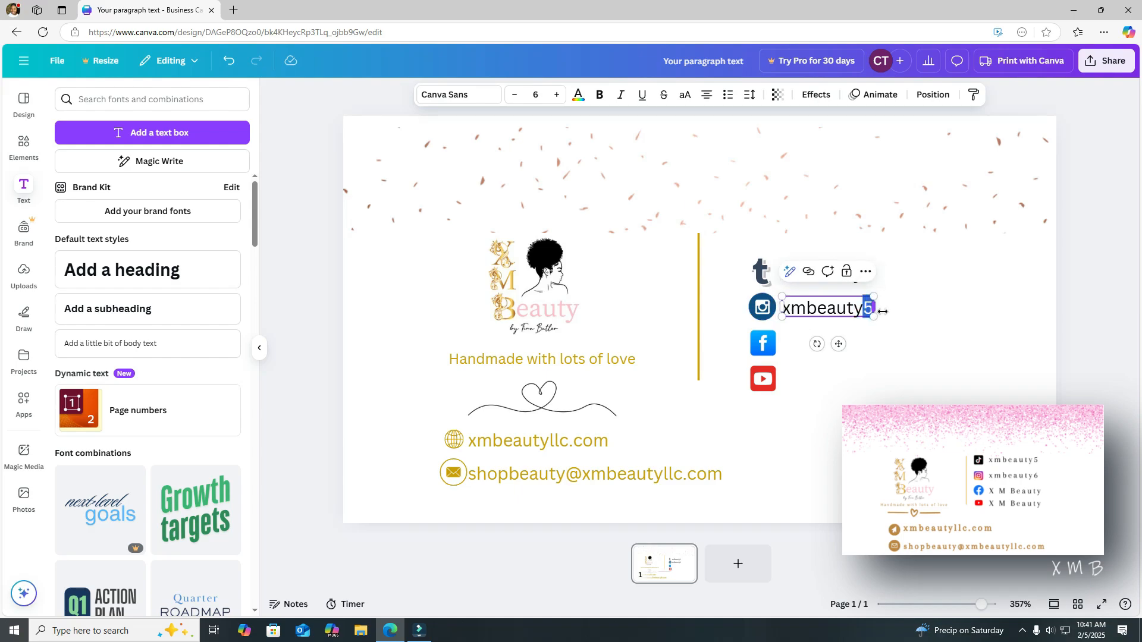
pyautogui.write('6')
pyautogui.click(924, 330)
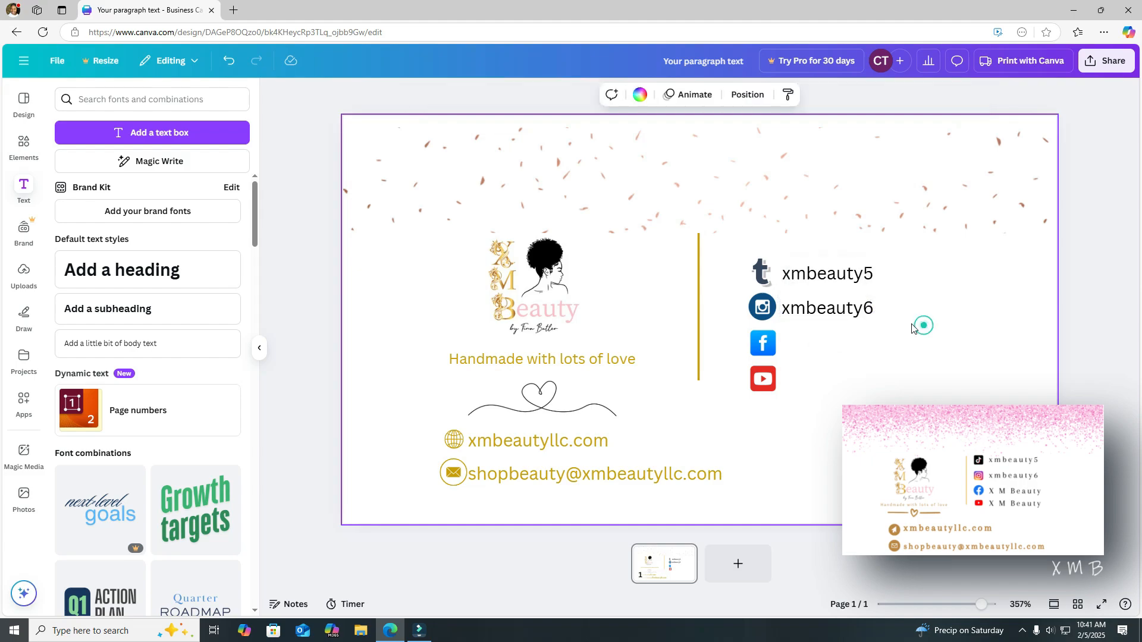
# Step: Duplicate the label beside the Facebook icon and change its text to 'X M Beauty'
pyautogui.click(815, 316)
pyautogui.rightClick(816, 314)
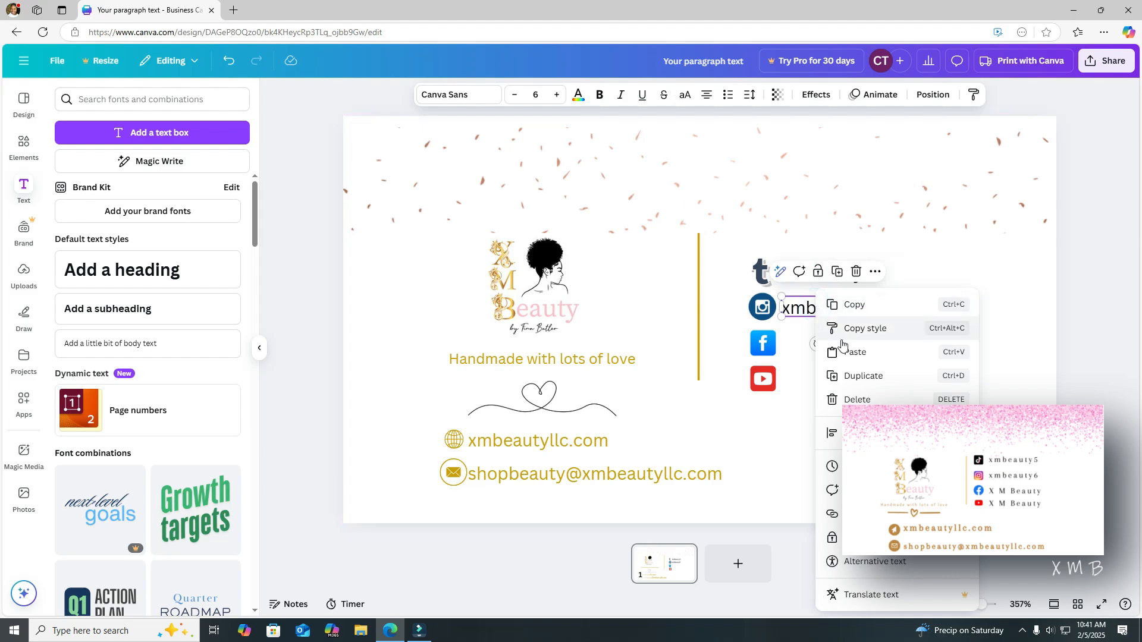
pyautogui.click(862, 375)
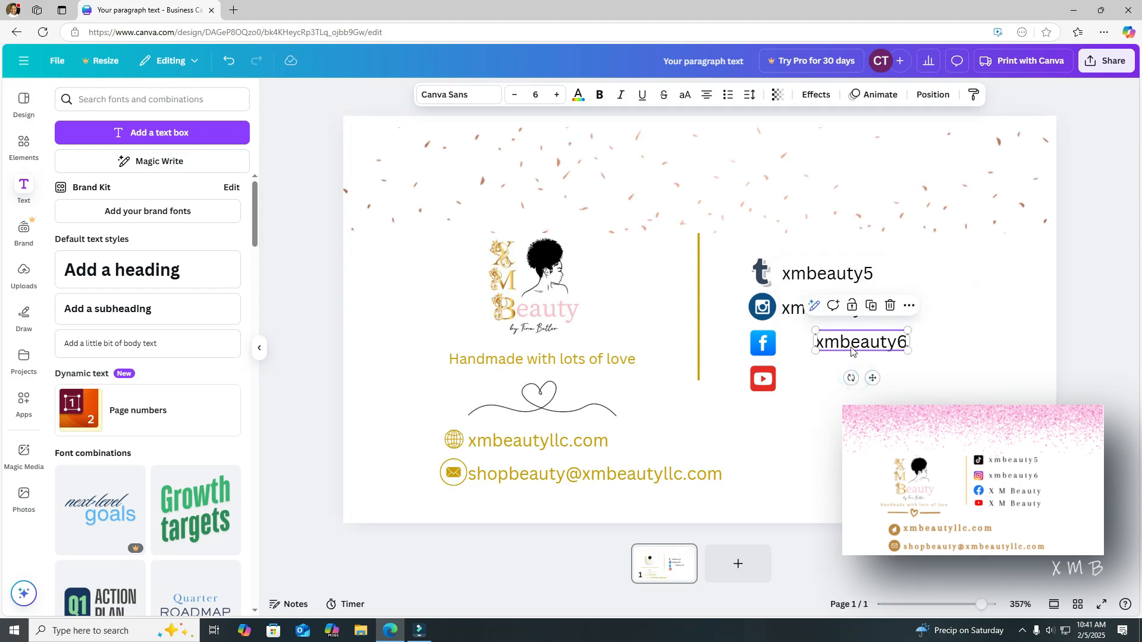
pyautogui.moveTo(849, 348); pyautogui.dragTo(819, 348)
pyautogui.click(819, 346)
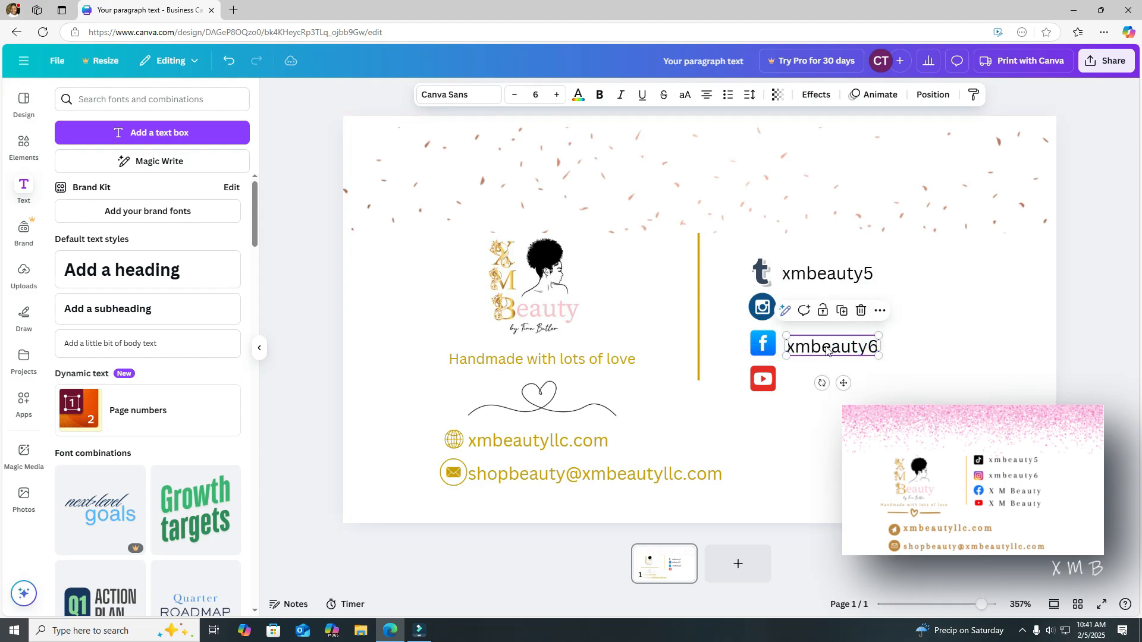
pyautogui.doubleClick(819, 346)
pyautogui.write('X M Beauty')
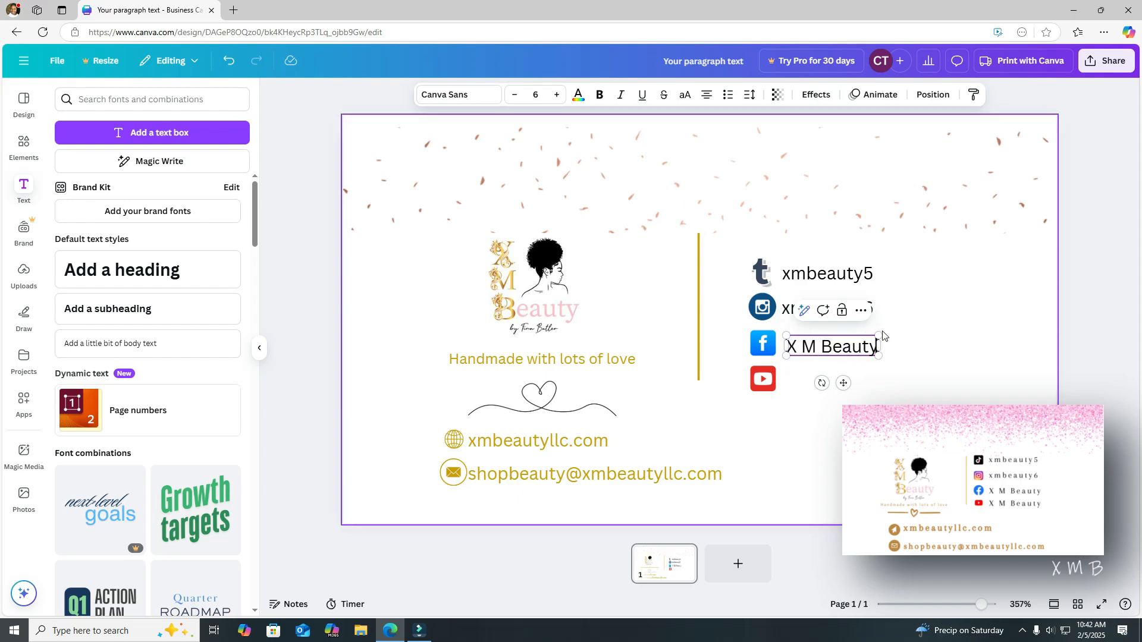
# Step: Duplicate the 'X M Beauty' label and line the copy up beside the YouTube icon
pyautogui.click(893, 350)
pyautogui.click(850, 348)
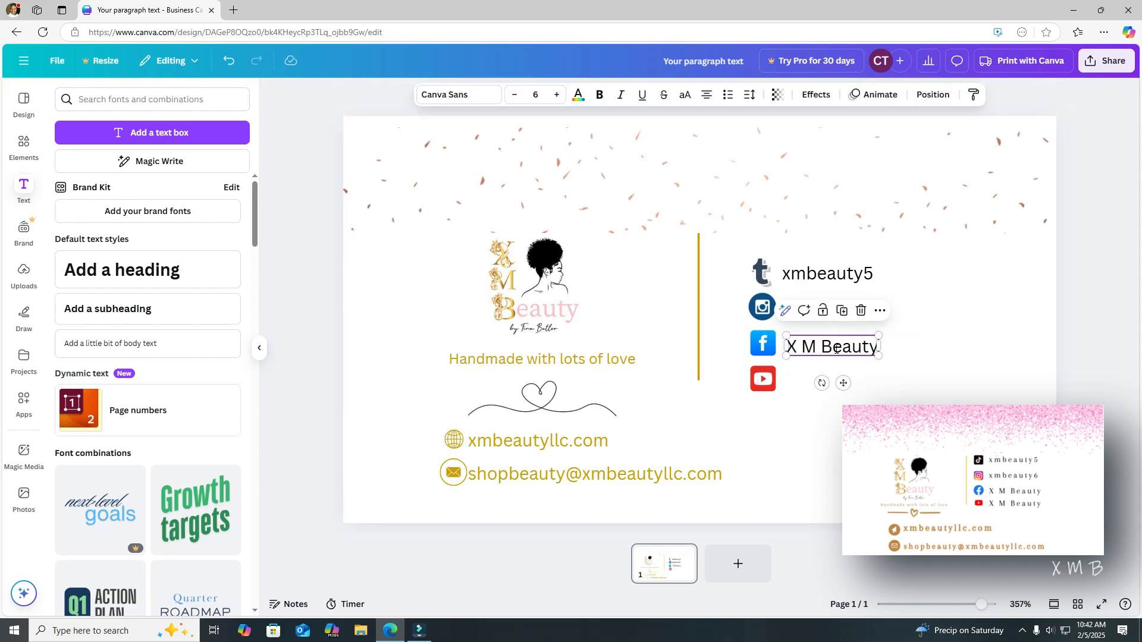
pyautogui.click(835, 349)
pyautogui.rightClick(834, 348)
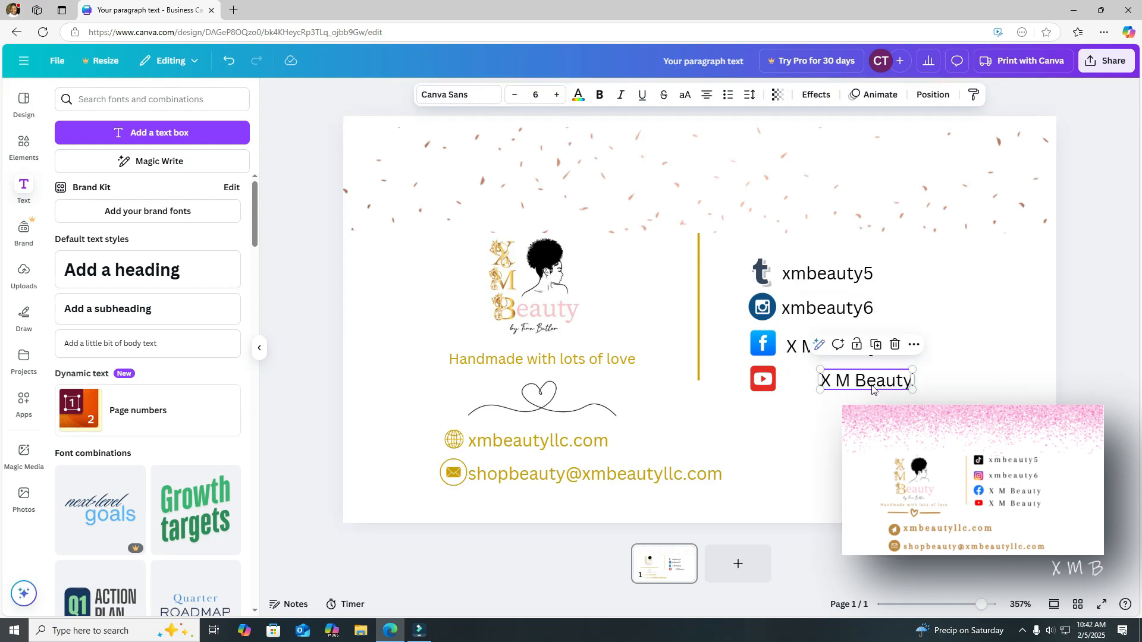
pyautogui.moveTo(872, 387); pyautogui.dragTo(838, 386)
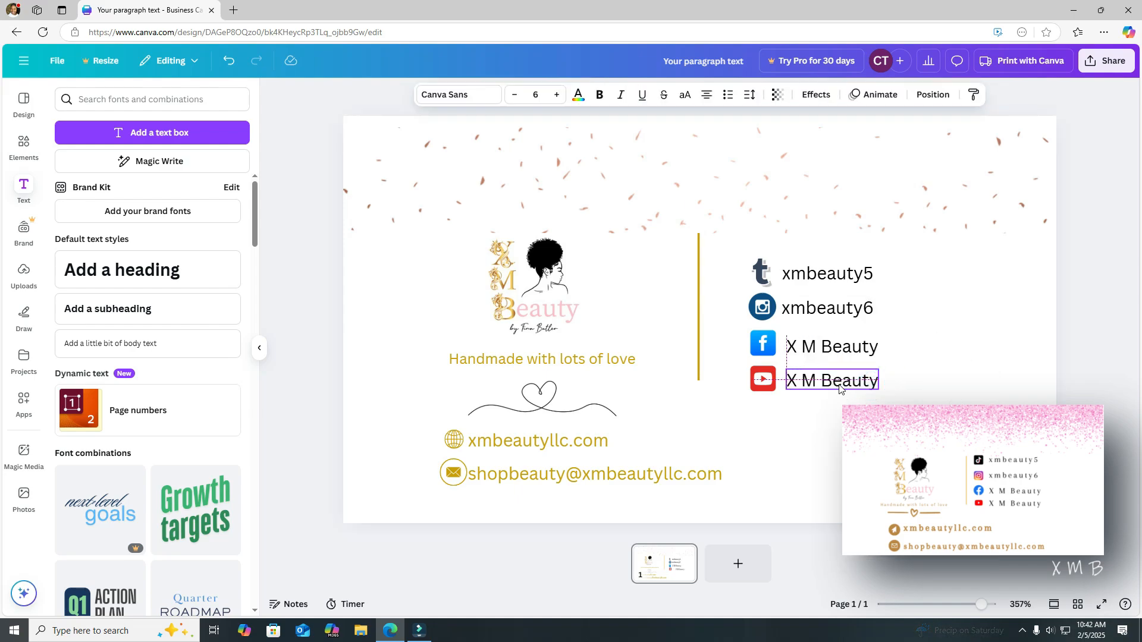
pyautogui.click(937, 380)
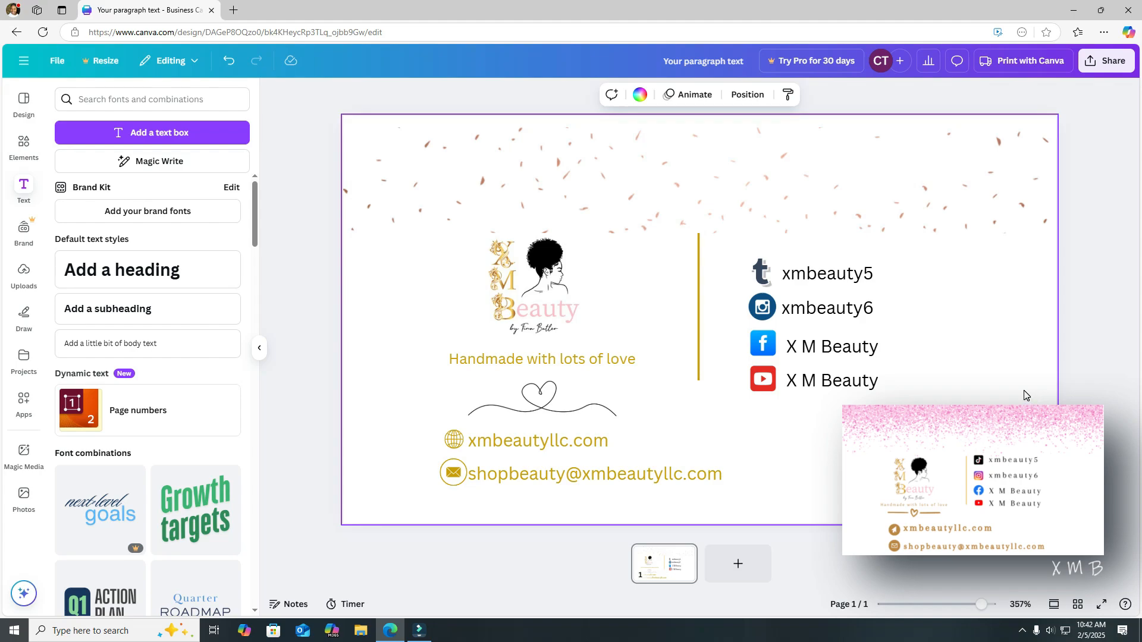
# Step: Enlarge the email address line and move it right beside its envelope icon
pyautogui.click(575, 481)
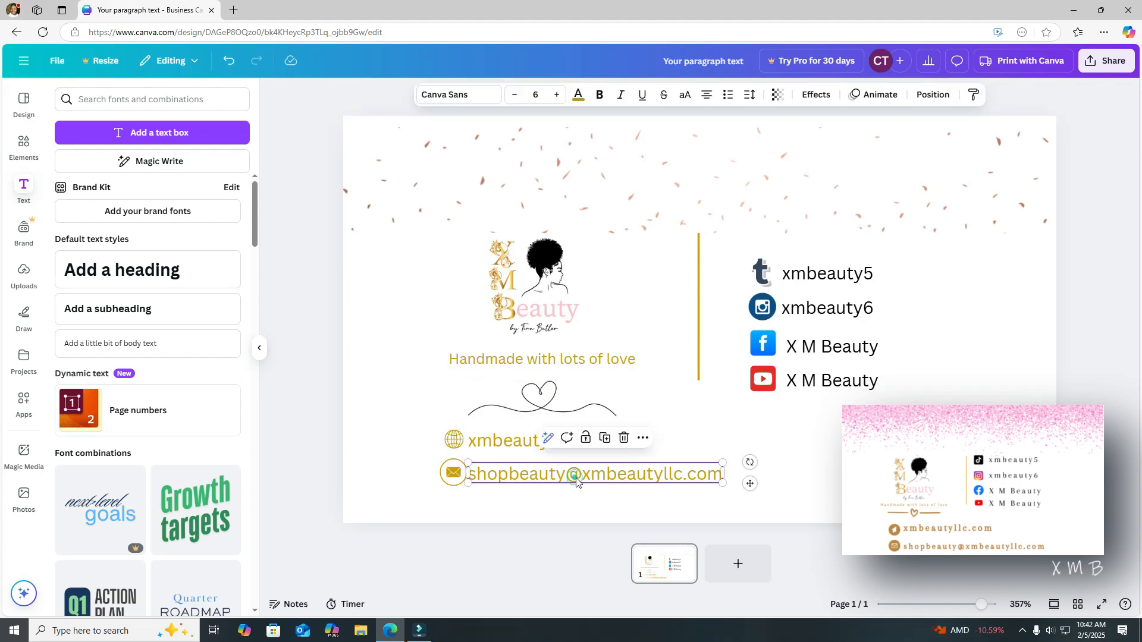
pyautogui.click(557, 95)
pyautogui.click(556, 95)
pyautogui.click(557, 94)
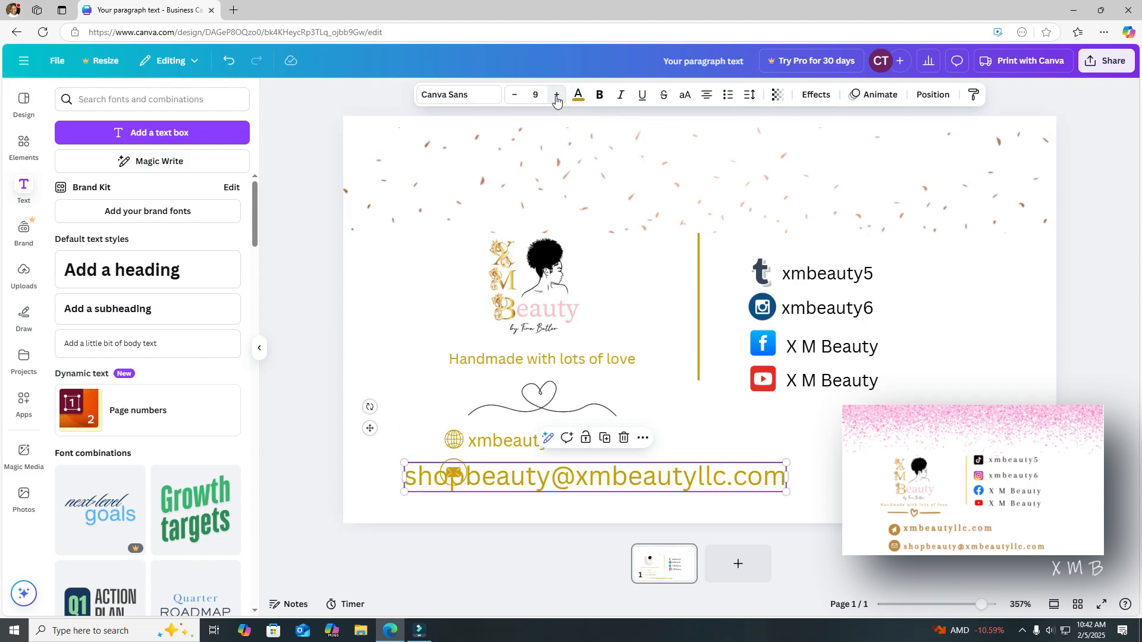
pyautogui.click(557, 95)
pyautogui.moveTo(732, 479); pyautogui.dragTo(828, 473)
# Step: Set the website line to font size 10 and align it with the email line
pyautogui.click(600, 440)
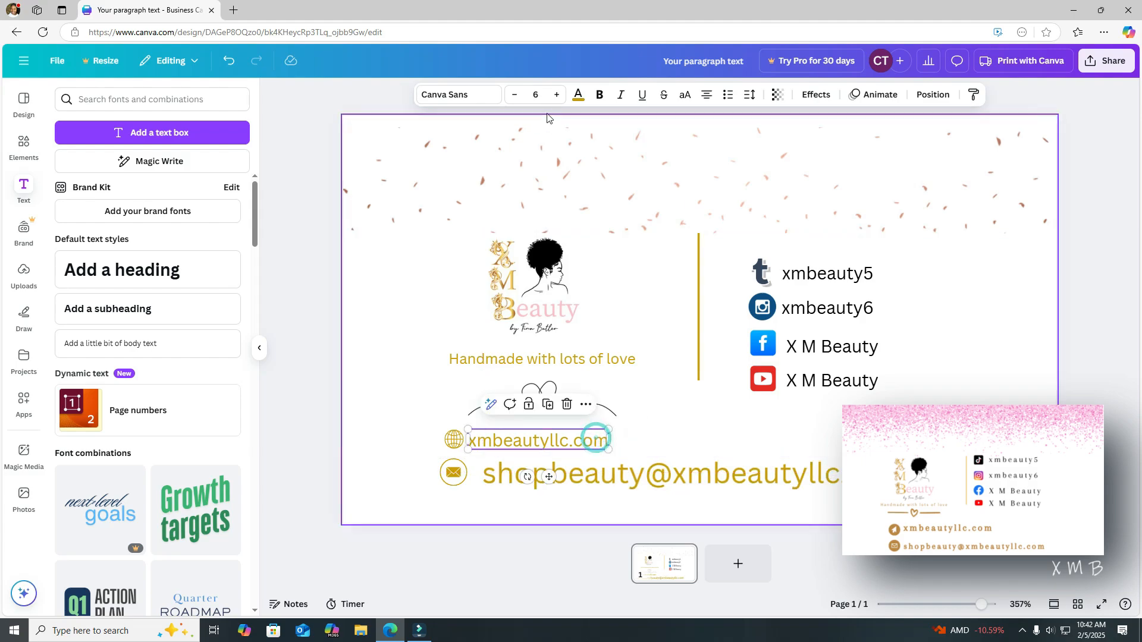
pyautogui.click(556, 95)
pyautogui.click(557, 94)
pyautogui.click(556, 95)
pyautogui.click(556, 95)
pyautogui.click(556, 95)
pyautogui.click(557, 94)
pyautogui.click(557, 95)
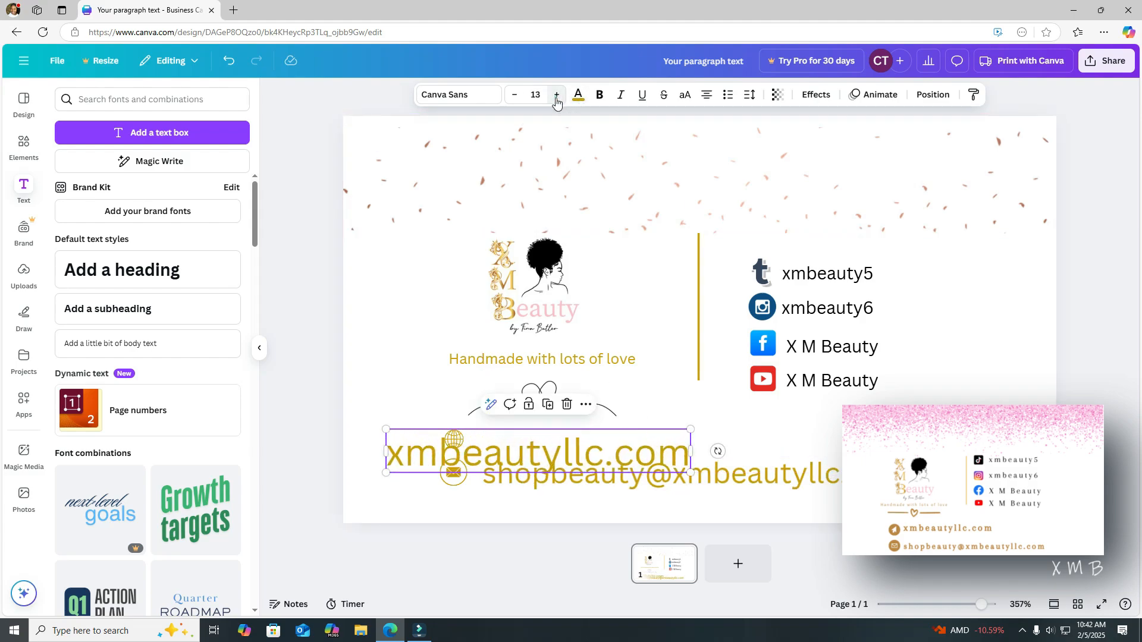
pyautogui.click(514, 95)
pyautogui.click(514, 95)
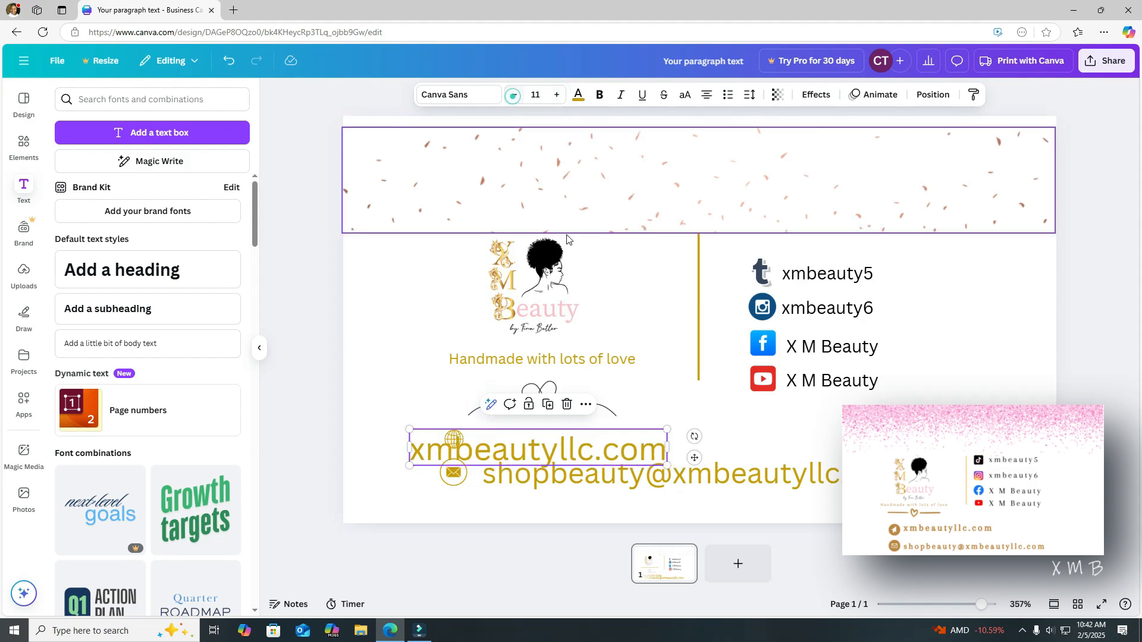
pyautogui.click(751, 484)
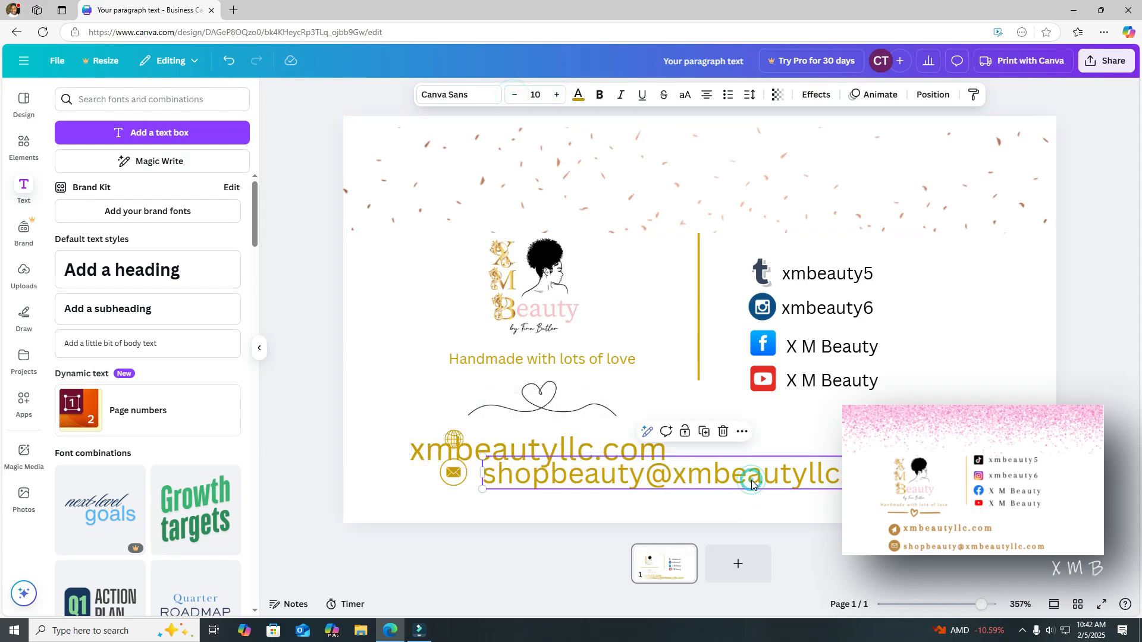
pyautogui.click(585, 460)
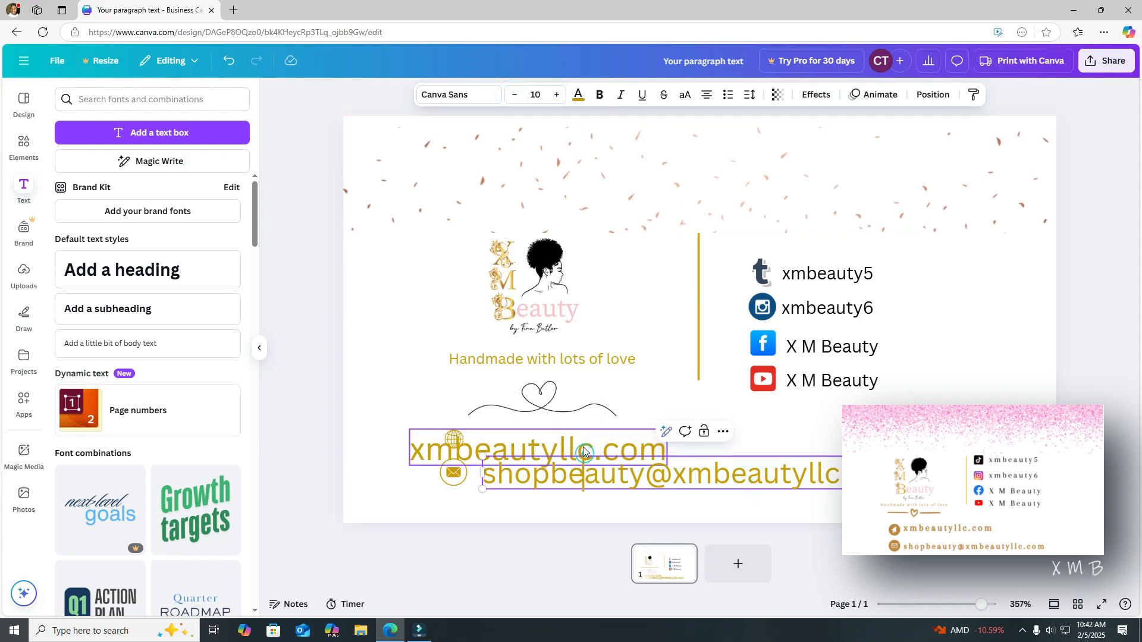
pyautogui.click(514, 95)
pyautogui.click(540, 444)
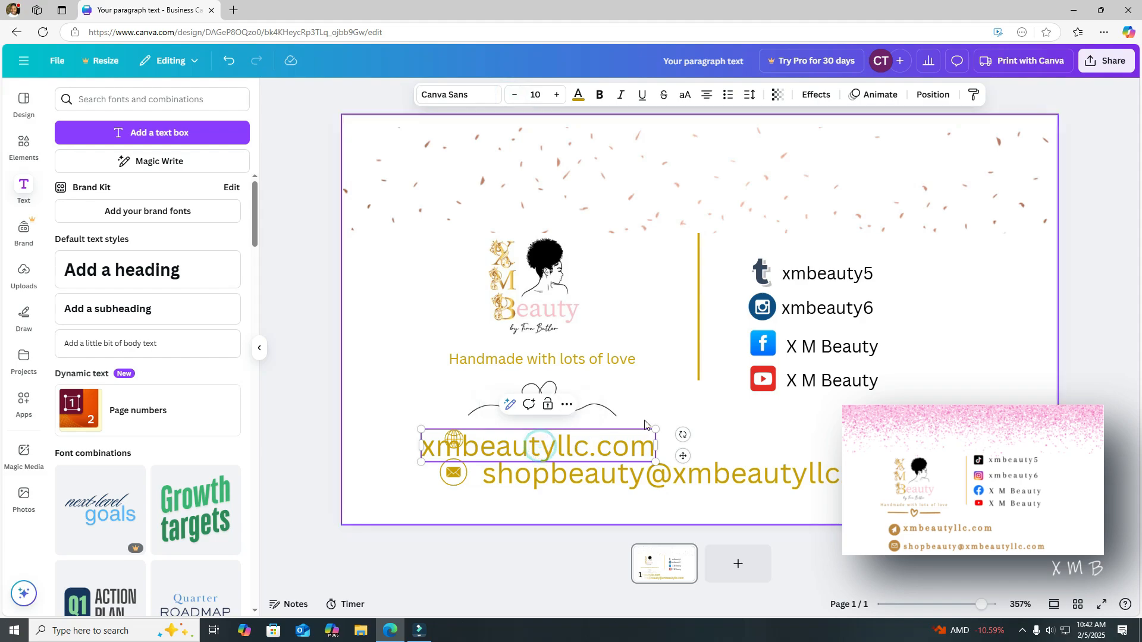
pyautogui.moveTo(604, 445); pyautogui.dragTo(666, 440)
# Step: Nudge the globe and envelope icons into line beside their contact texts
pyautogui.moveTo(455, 440); pyautogui.dragTo(465, 472)
pyautogui.click(454, 474)
pyautogui.click(951, 461)
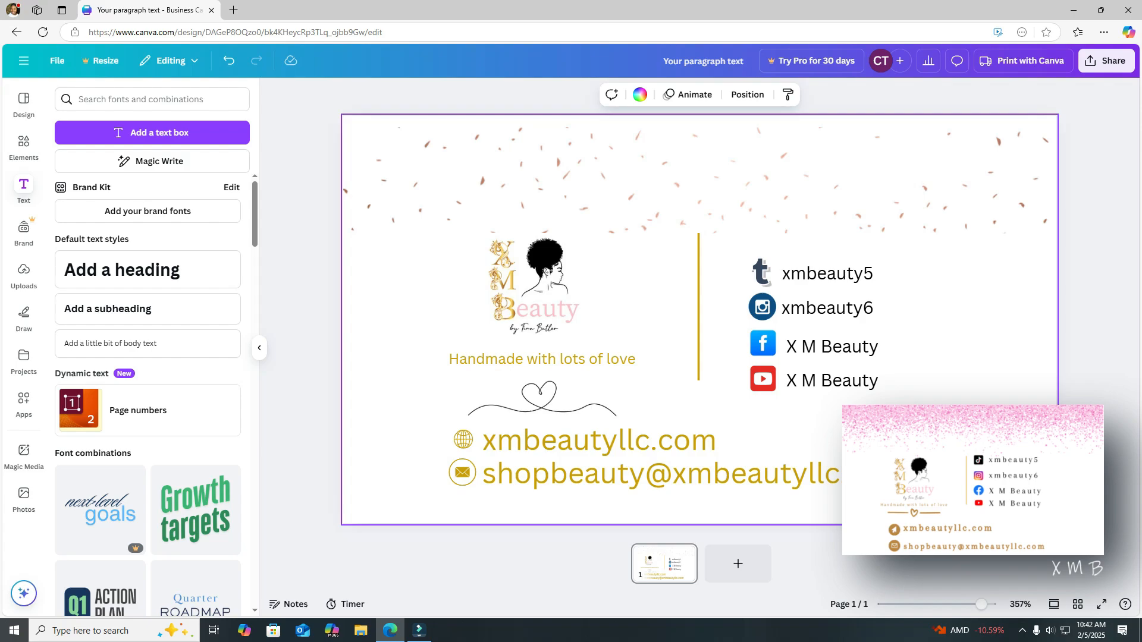
pyautogui.click(924, 432)
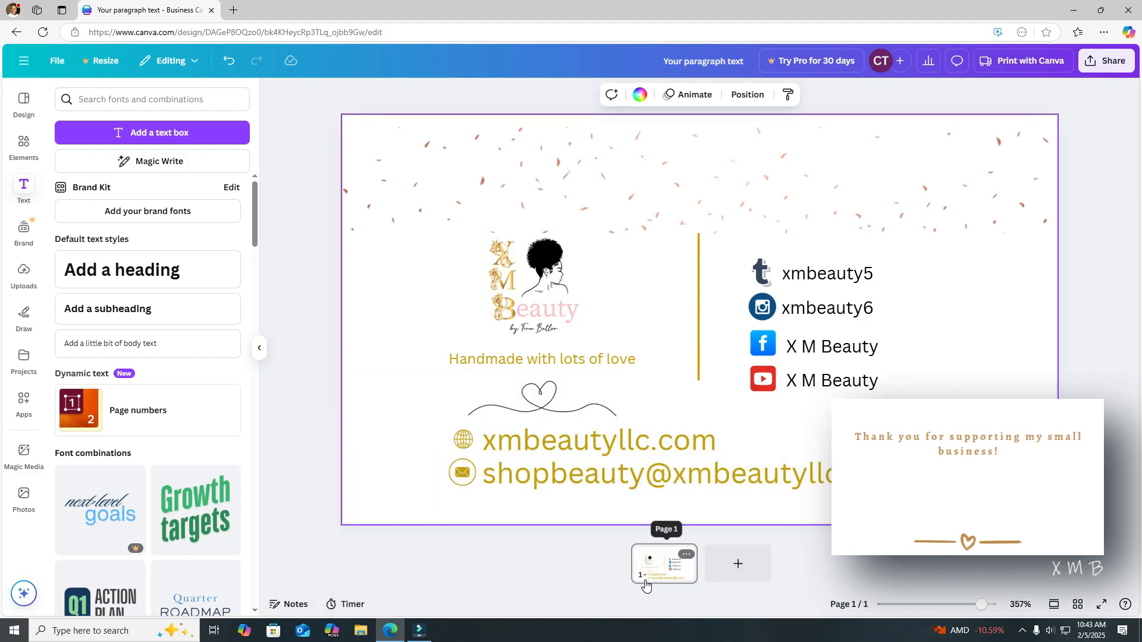
# Step: Add a second page with a top subheading reading 'Thank you for supporting my small business!'
pyautogui.click(739, 568)
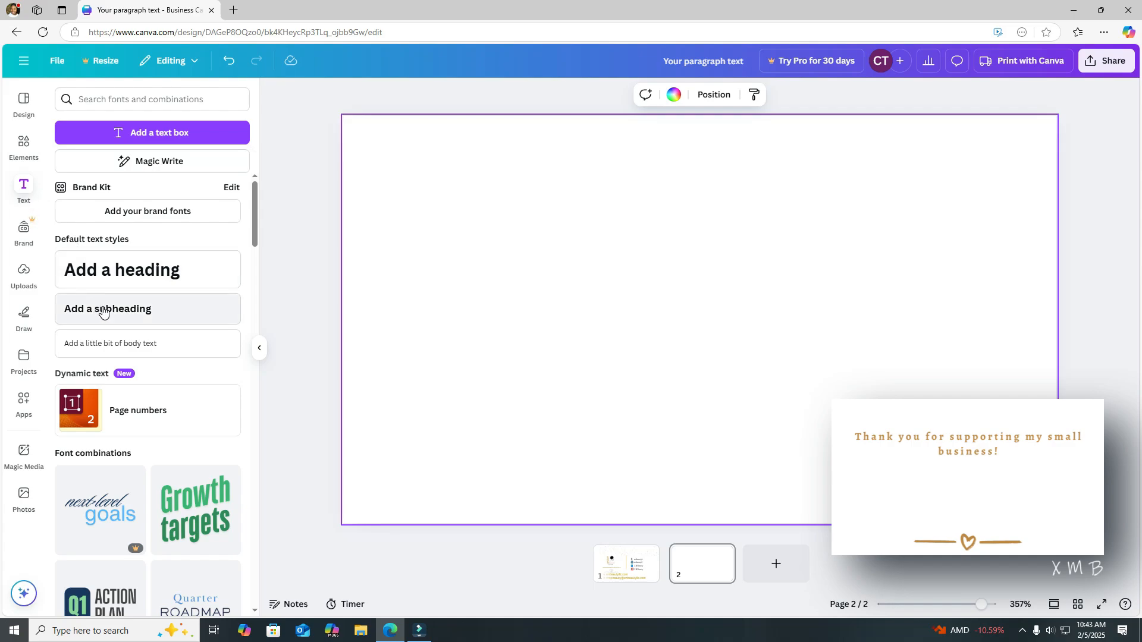
pyautogui.click(128, 313)
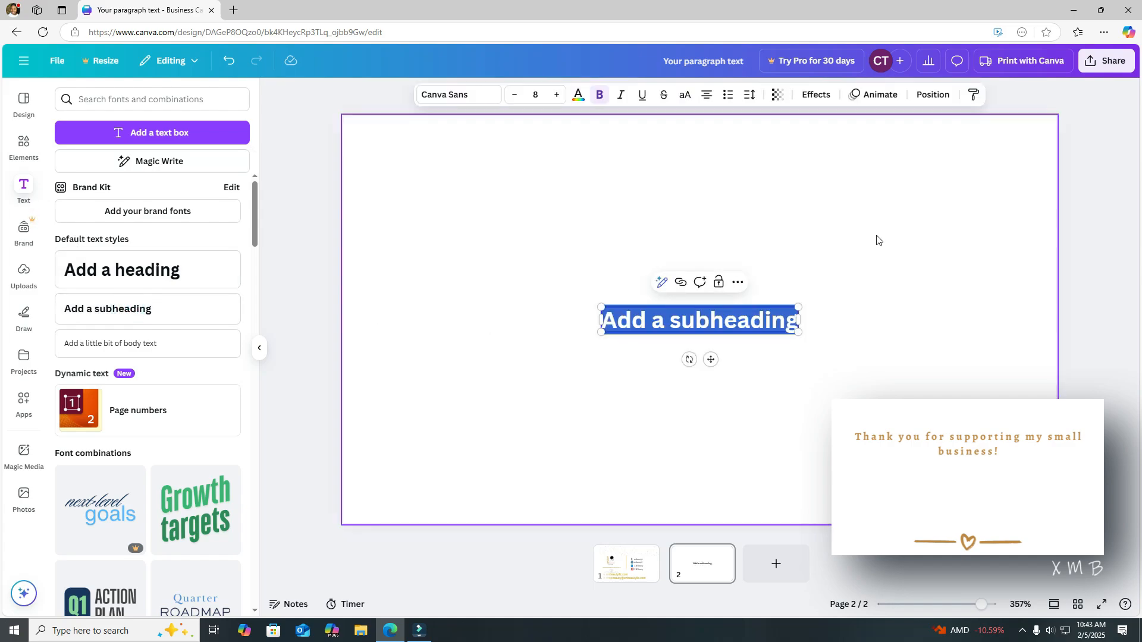
pyautogui.moveTo(683, 321); pyautogui.dragTo(679, 174)
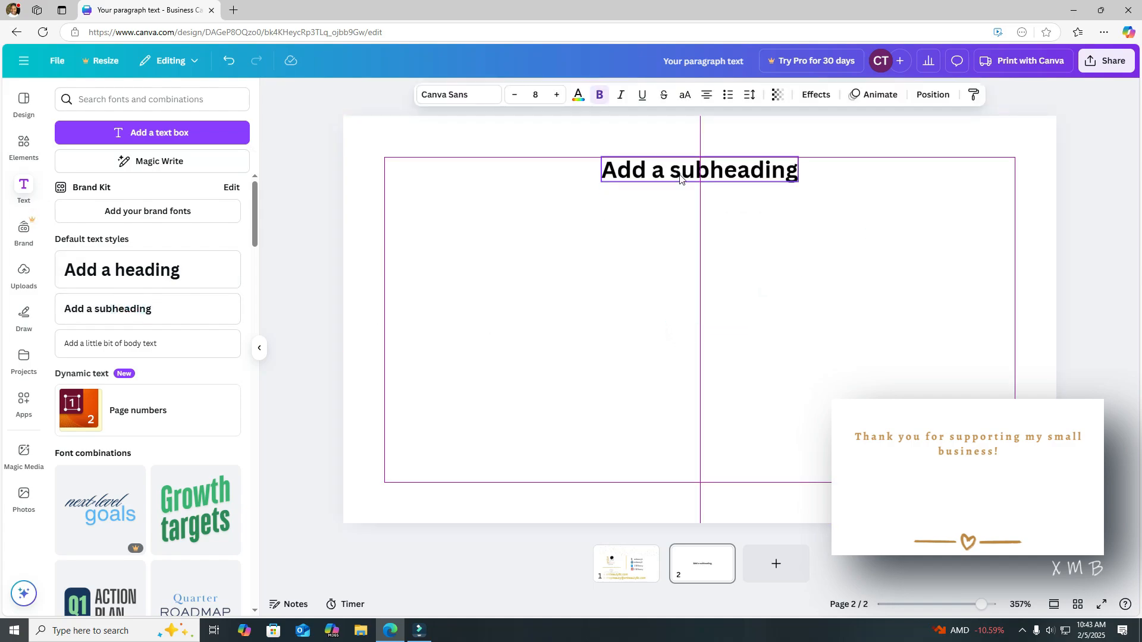
pyautogui.doubleClick(720, 173)
pyautogui.write('Than')
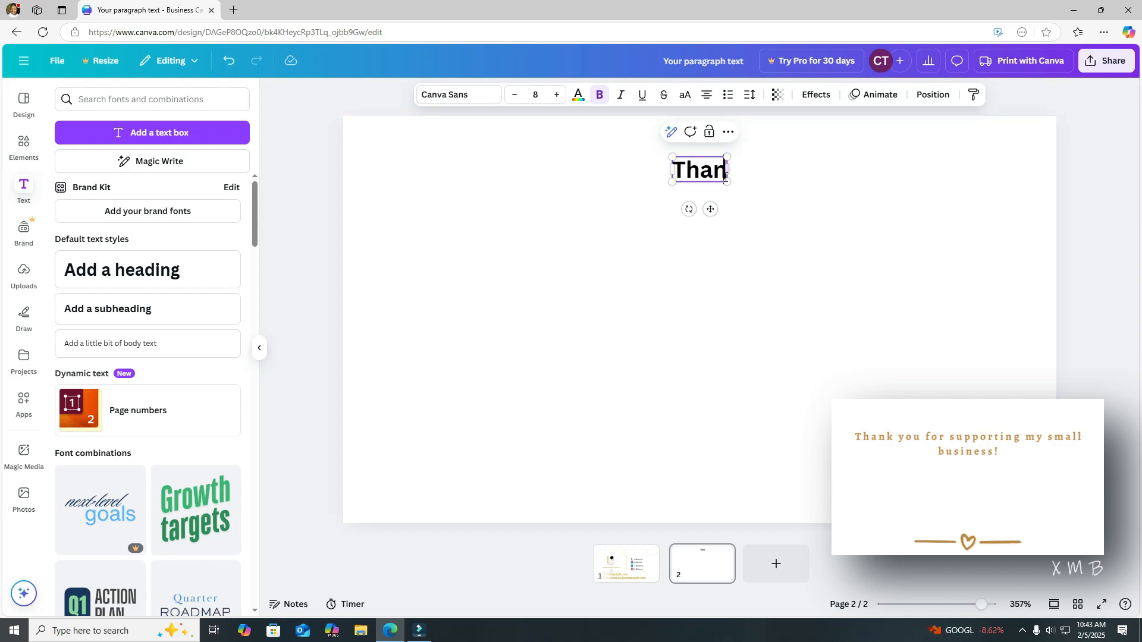
pyautogui.write('k you')
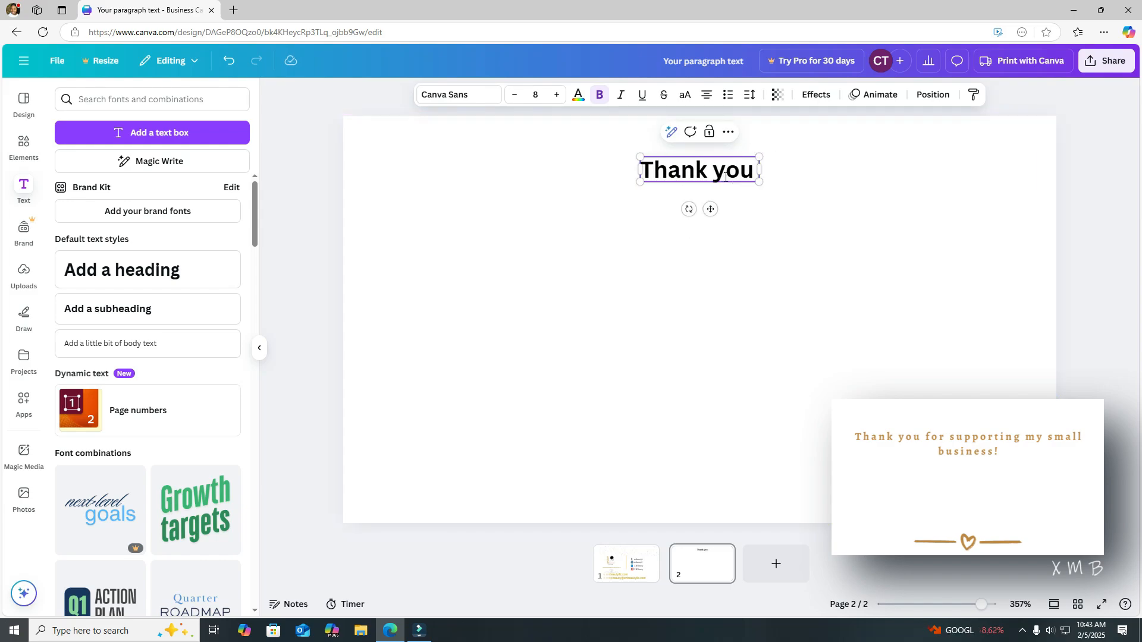
pyautogui.write(' for supp')
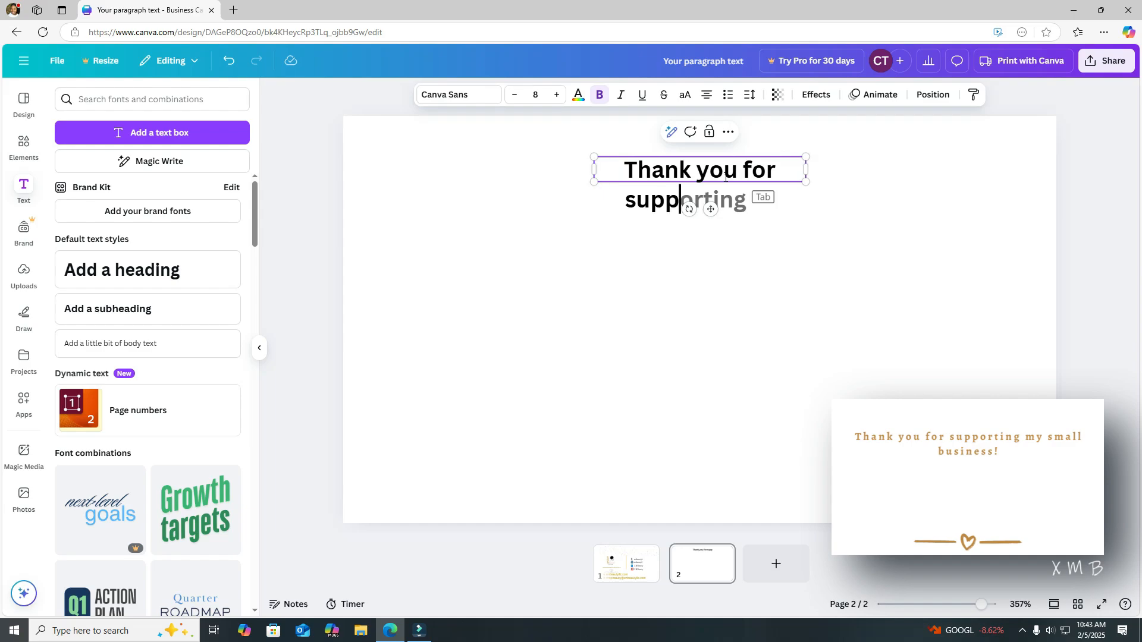
pyautogui.write('orting m')
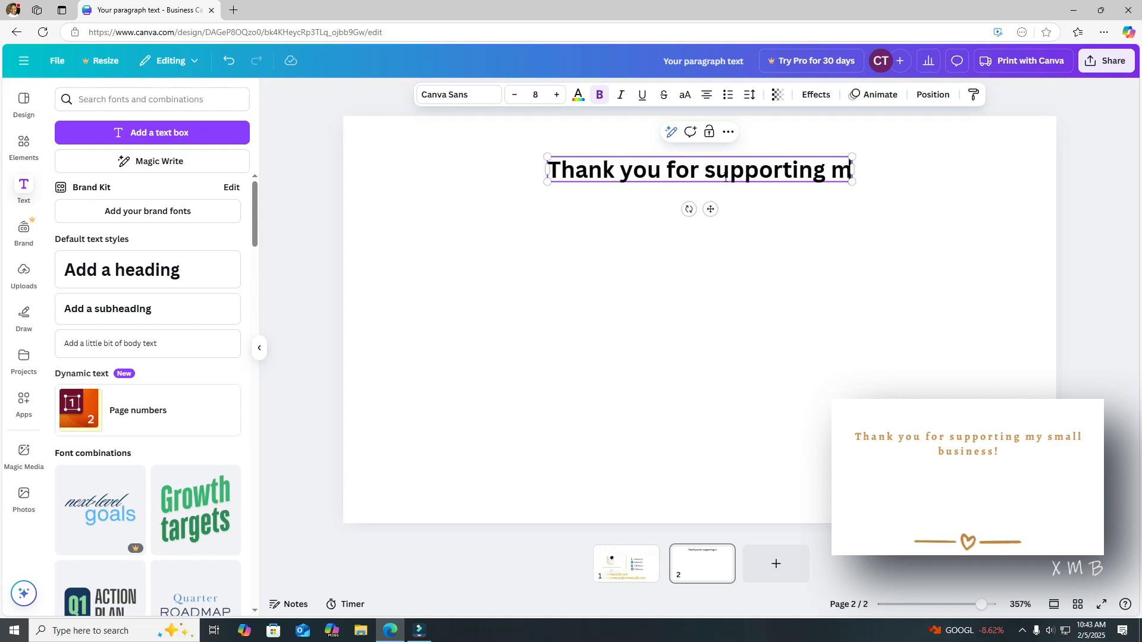
pyautogui.write('y small')
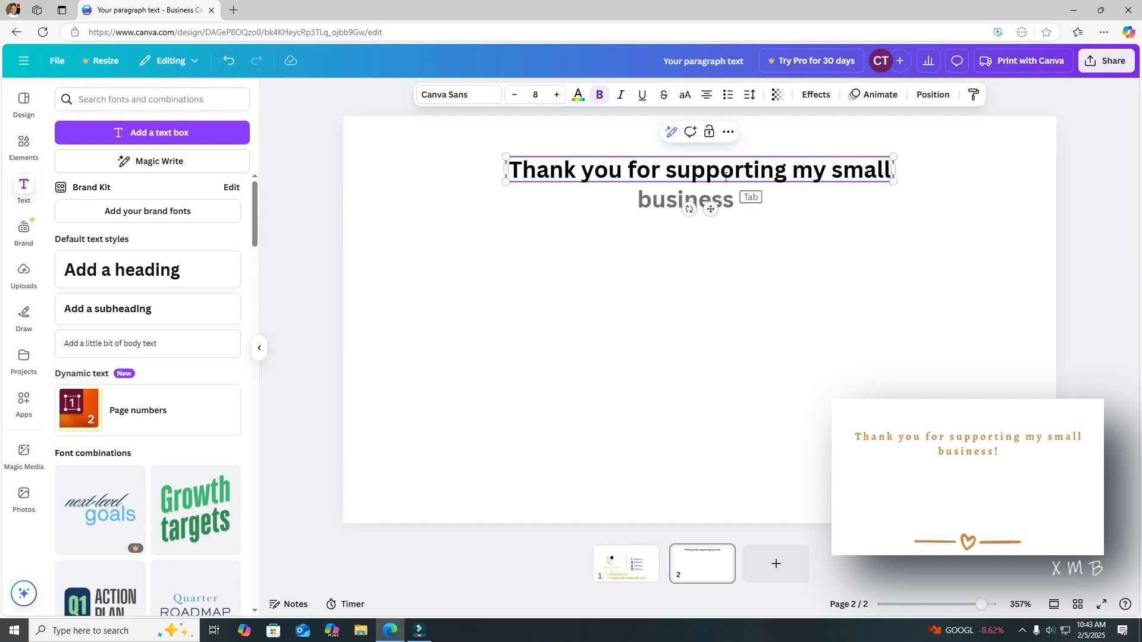
pyautogui.write(' business!')
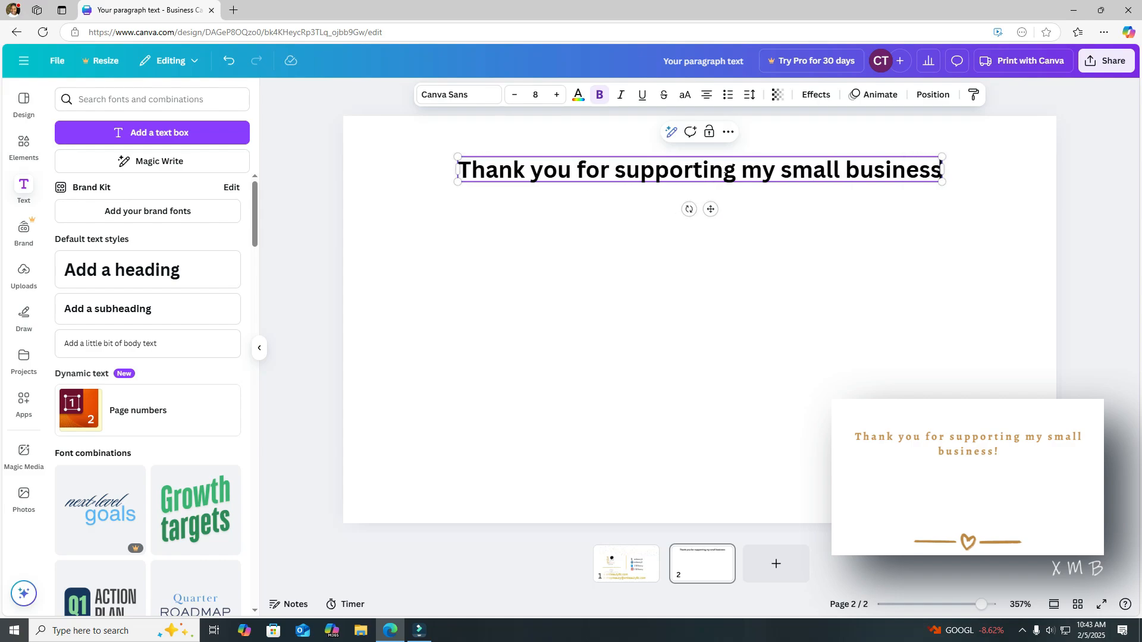
# Step: Enlarge the thank-you message to size 12, wrapping it onto two lines
pyautogui.click(557, 94)
pyautogui.click(557, 95)
pyautogui.click(557, 95)
pyautogui.click(556, 94)
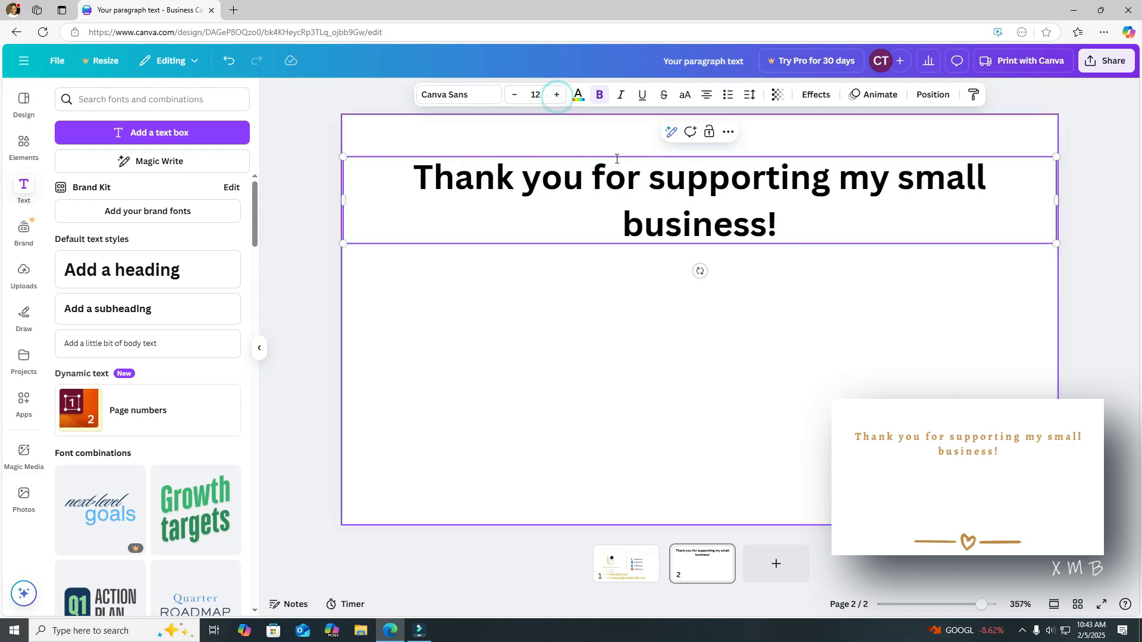
pyautogui.click(790, 281)
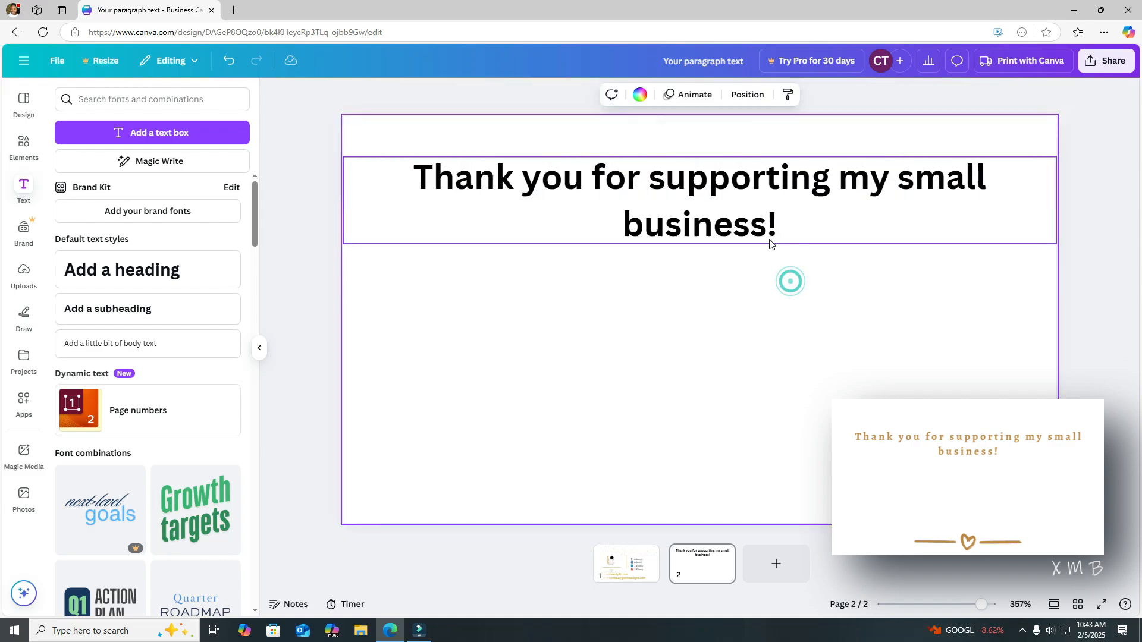
pyautogui.click(704, 229)
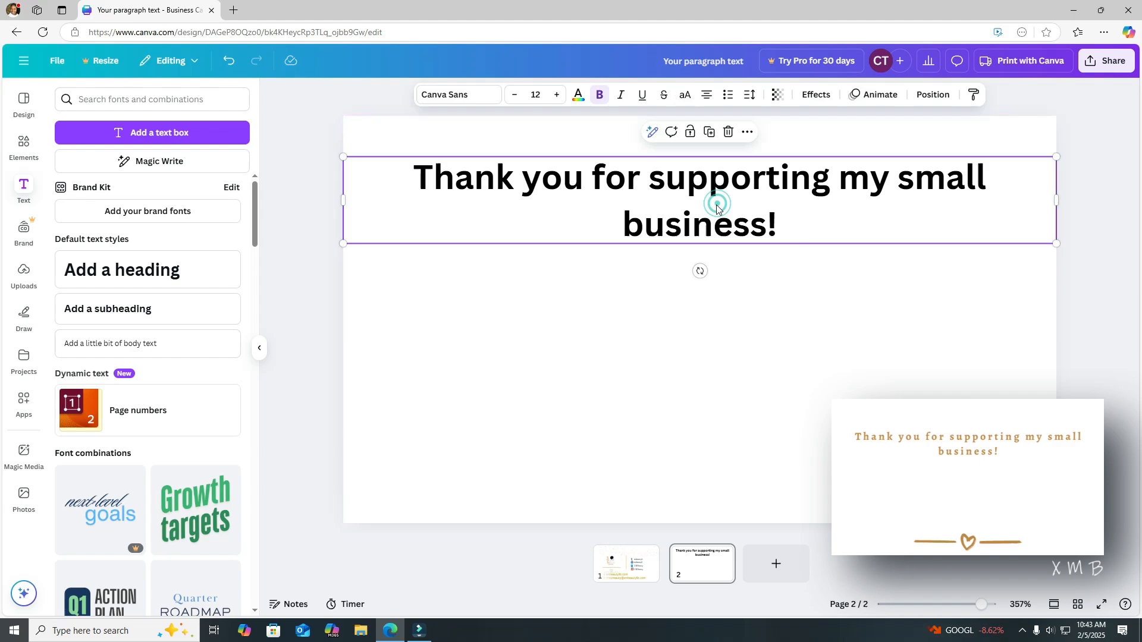
# Step: Open the font list for the thank-you message and scroll through the available fonts
pyautogui.click(447, 96)
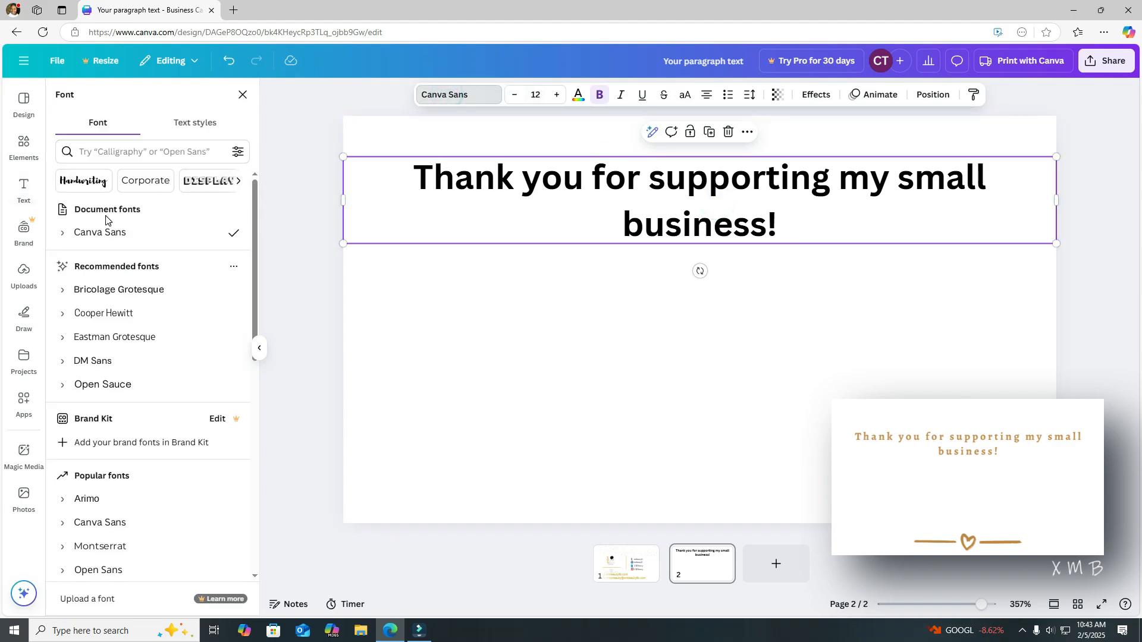
pyautogui.scroll(-15, 107, 232)
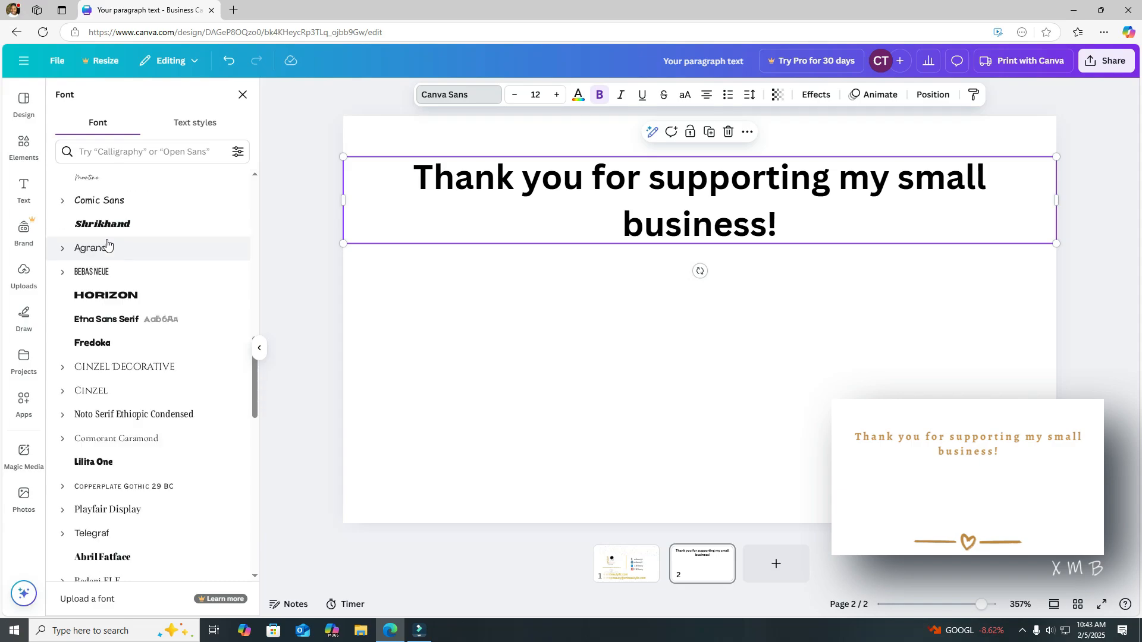
pyautogui.scroll(-15, 118, 261)
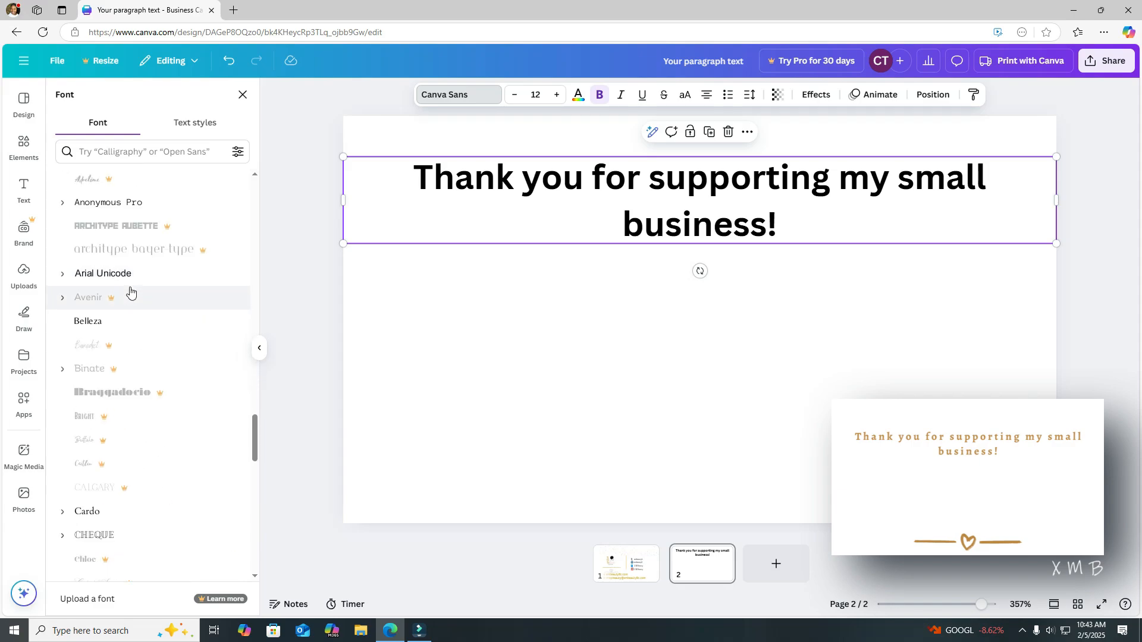
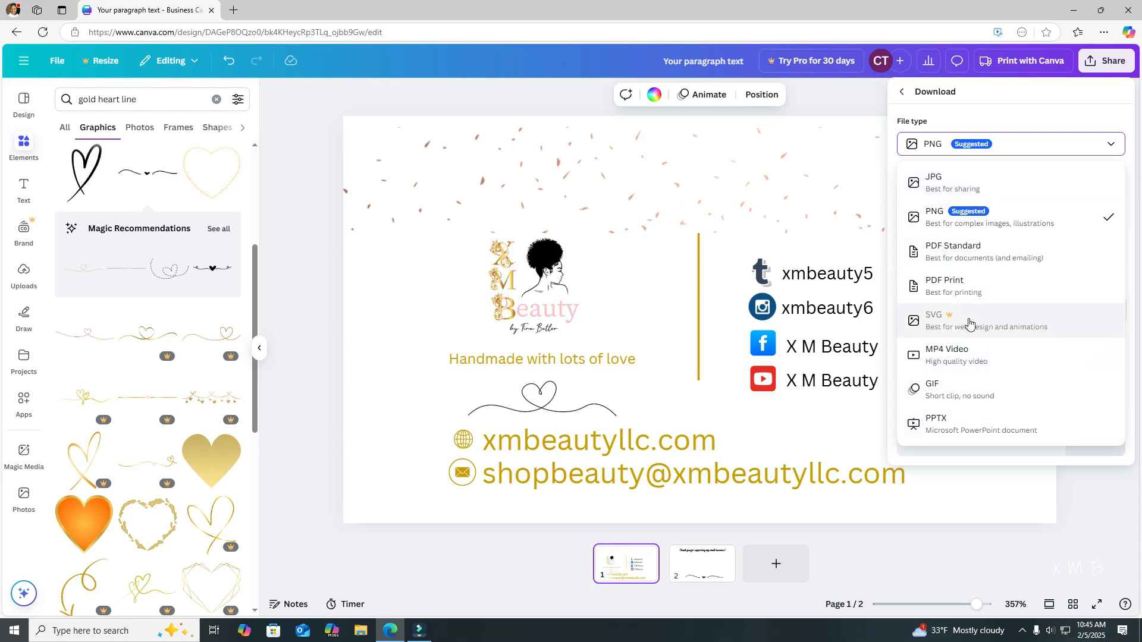
# Step: Download both pages (1–2) of the card as PNG images and open the resulting zip
pyautogui.click(1028, 221)
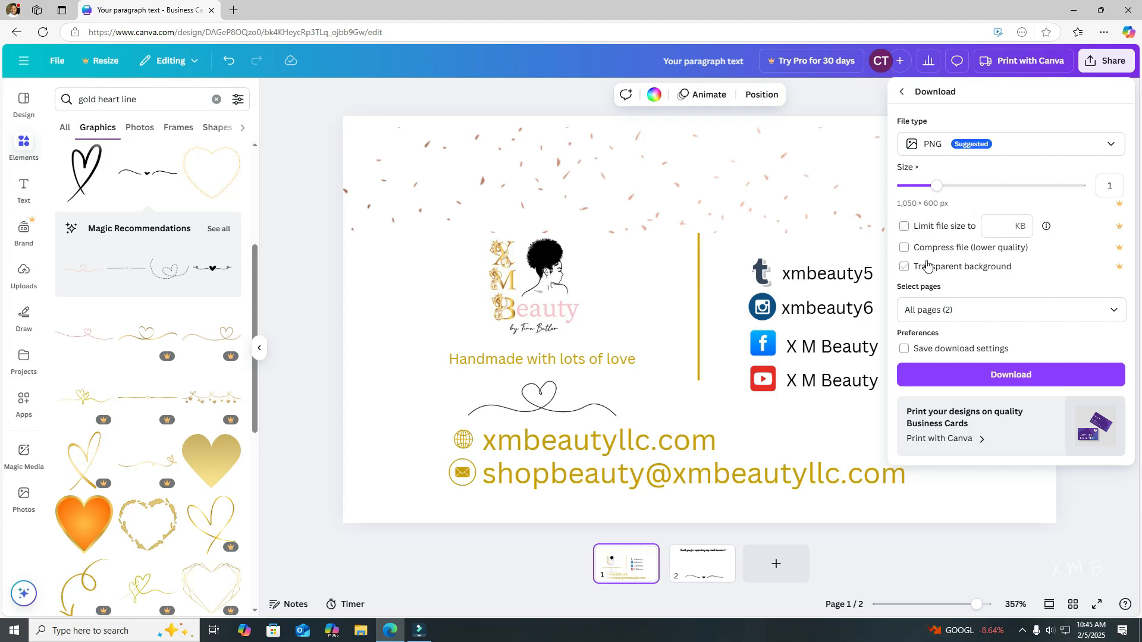
pyautogui.click(1115, 310)
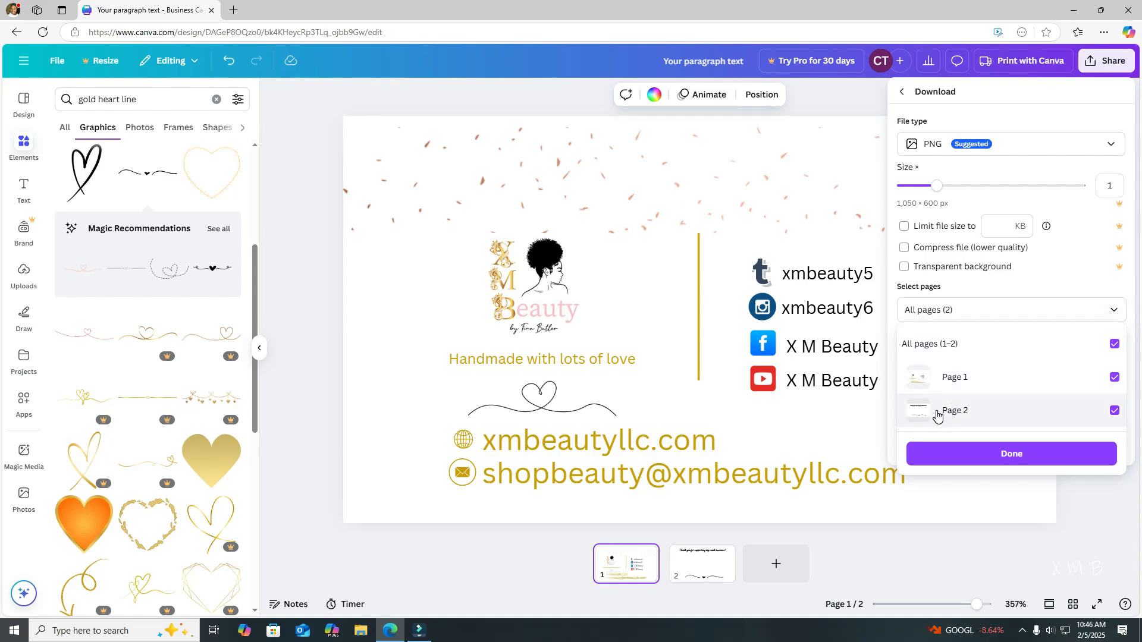
pyautogui.click(1057, 279)
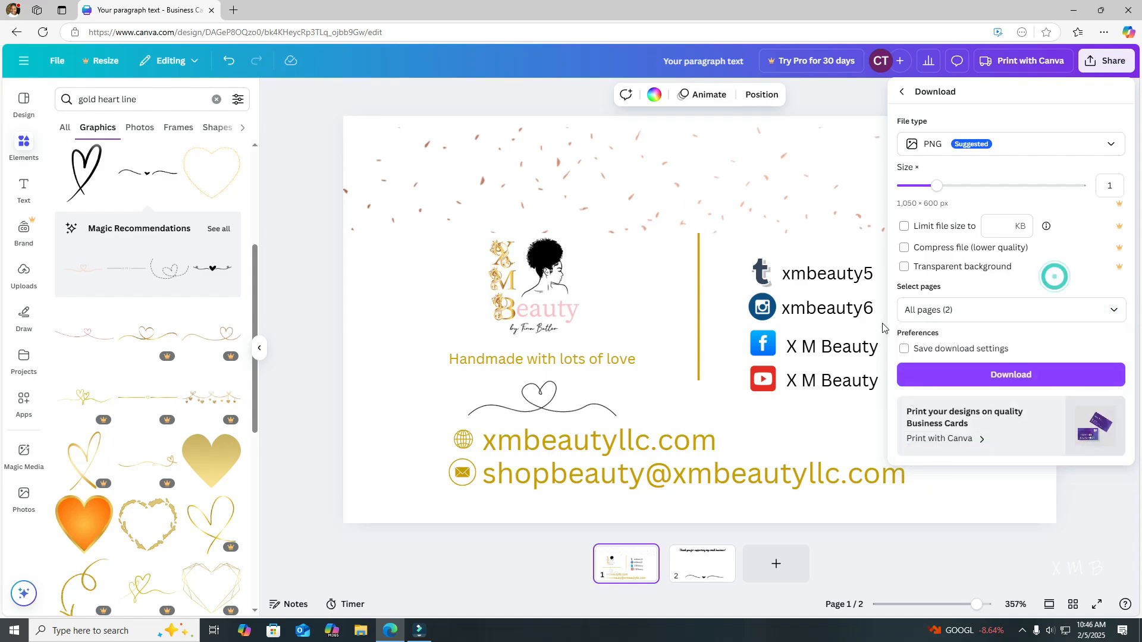
pyautogui.click(991, 376)
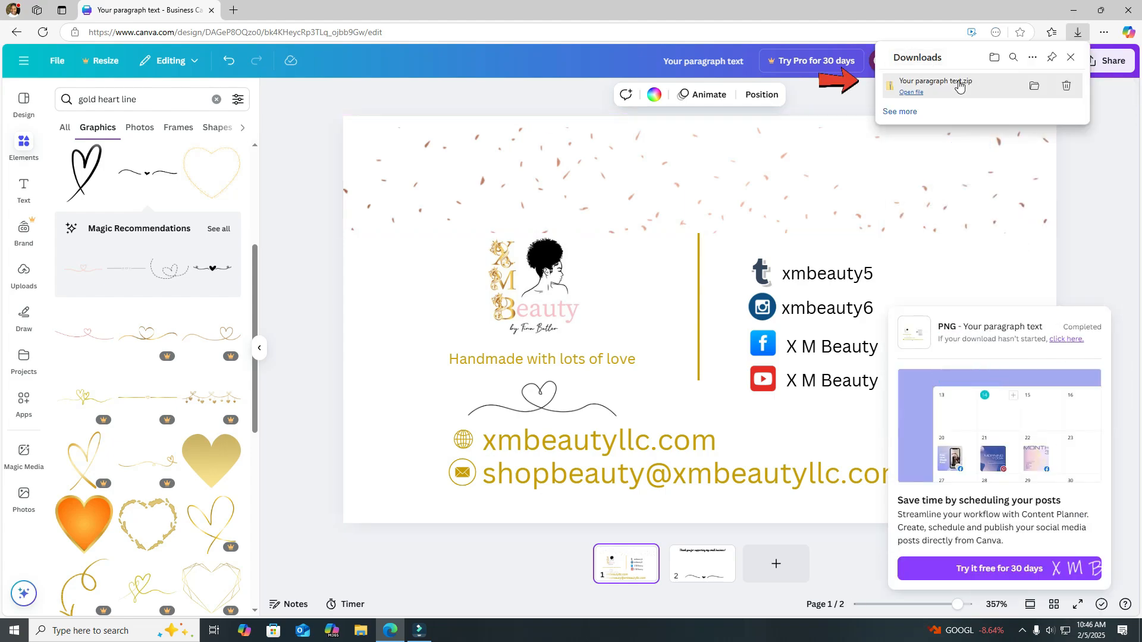
pyautogui.click(966, 90)
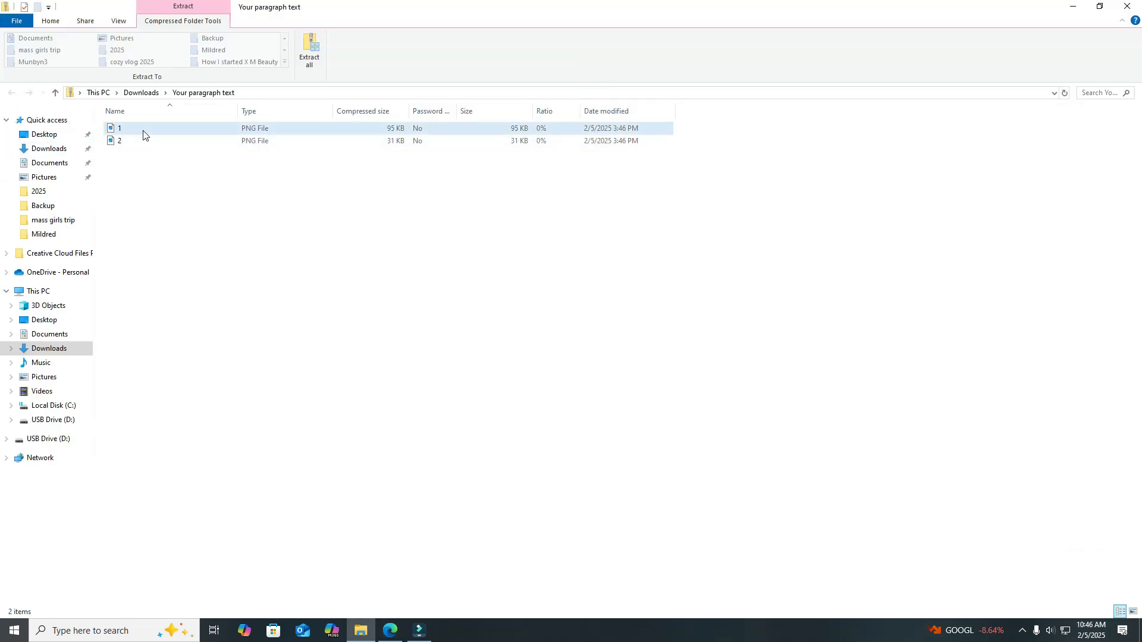
# Step: Preview exported images 1 and 2 from the zip, then minimize File Explorer
pyautogui.click(143, 128)
pyautogui.doubleClick(257, 130)
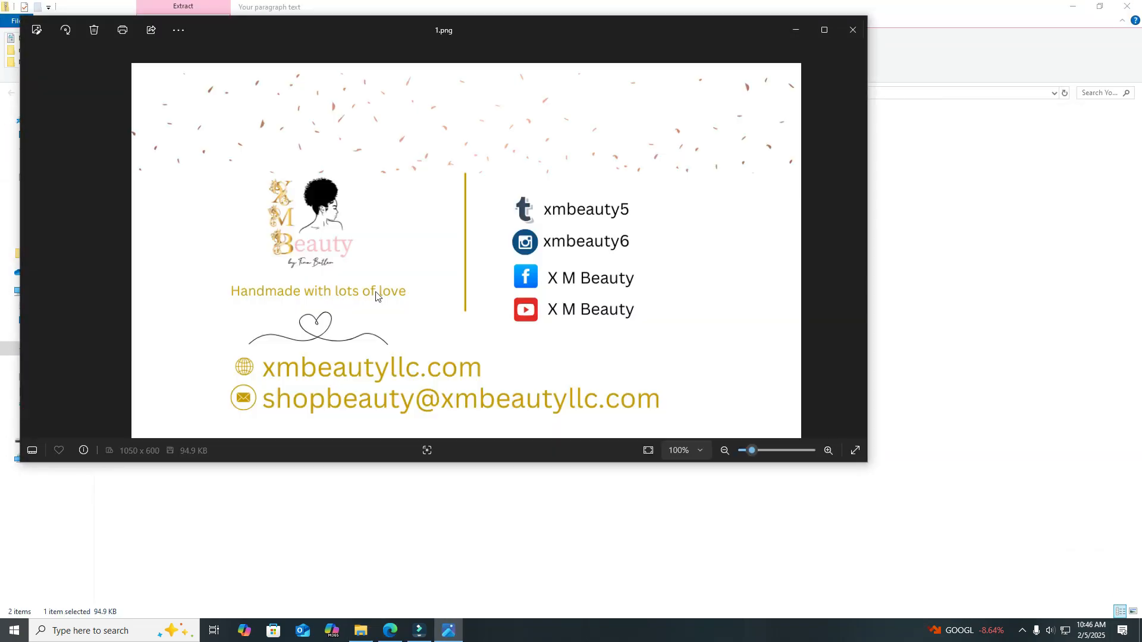
pyautogui.click(852, 30)
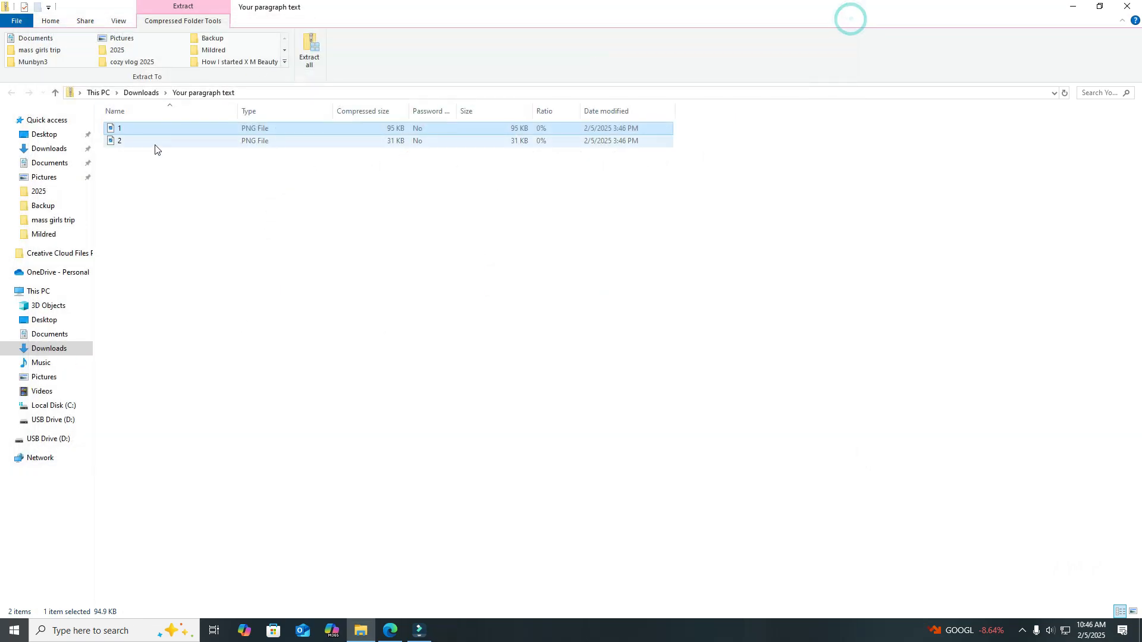
pyautogui.doubleClick(145, 143)
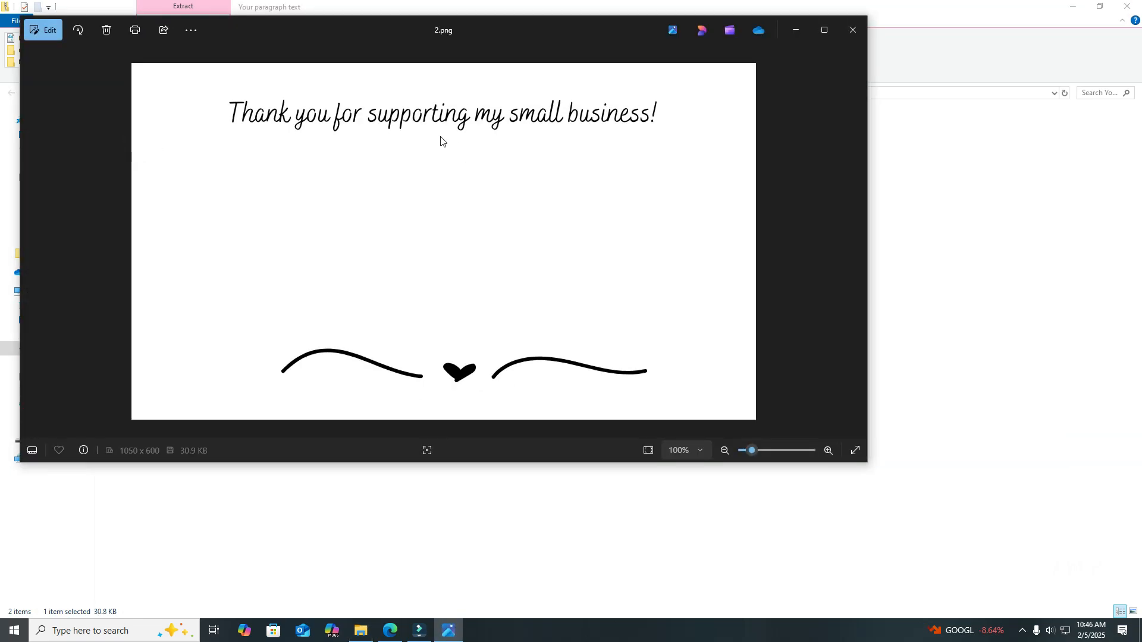
pyautogui.click(847, 41)
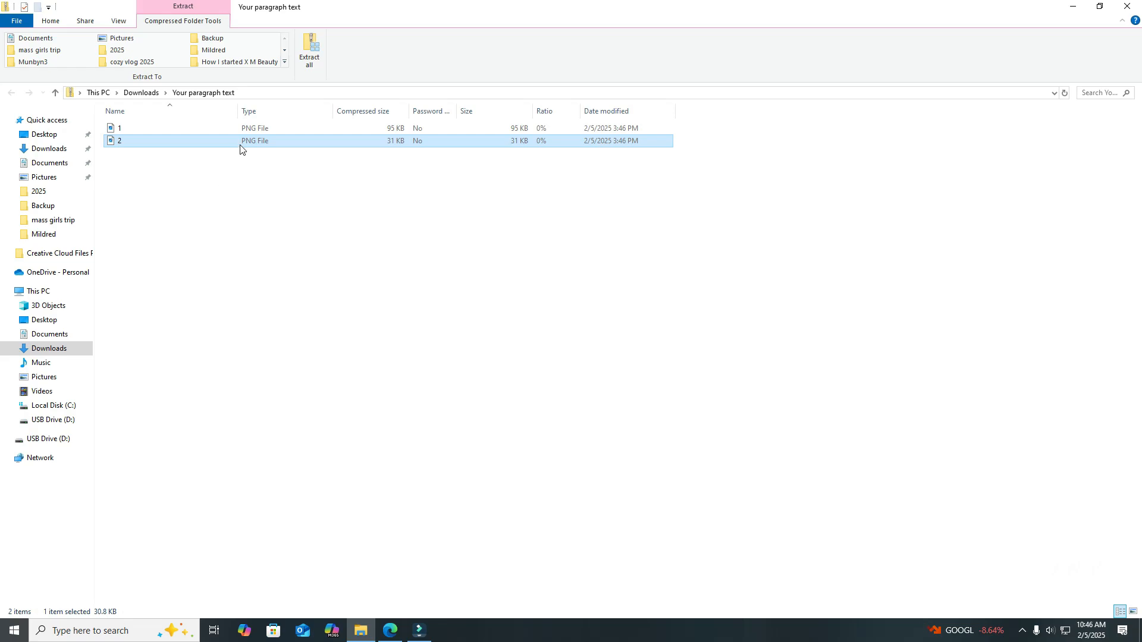
pyautogui.click(1075, 6)
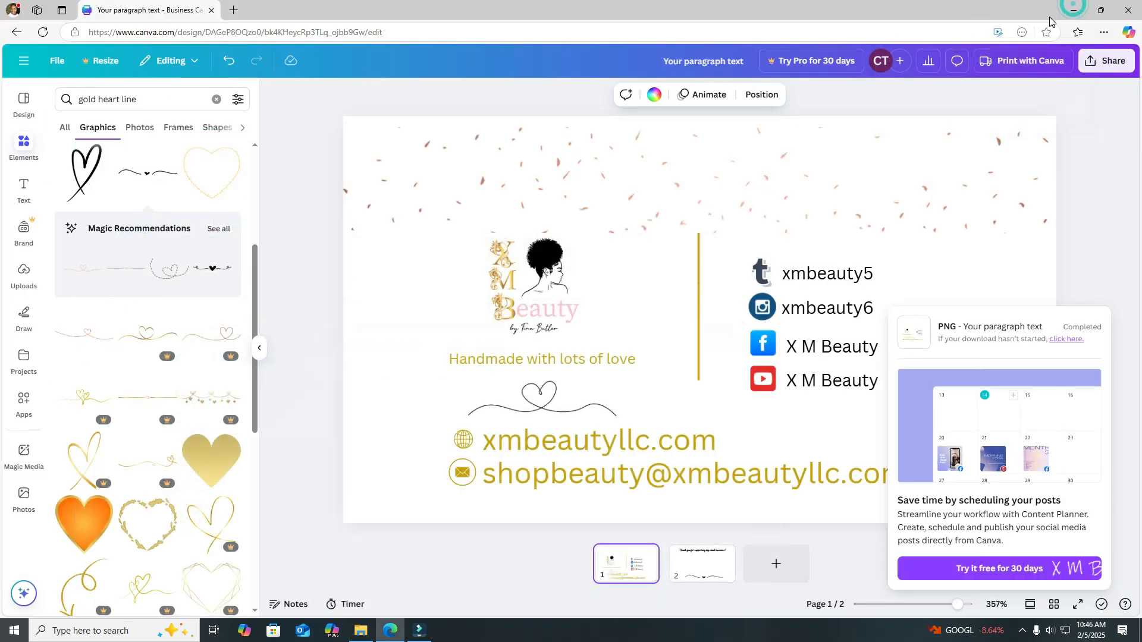
# Step: Dismiss the download notice, go to Canva Home, and reopen the business card design
pyautogui.click(1084, 151)
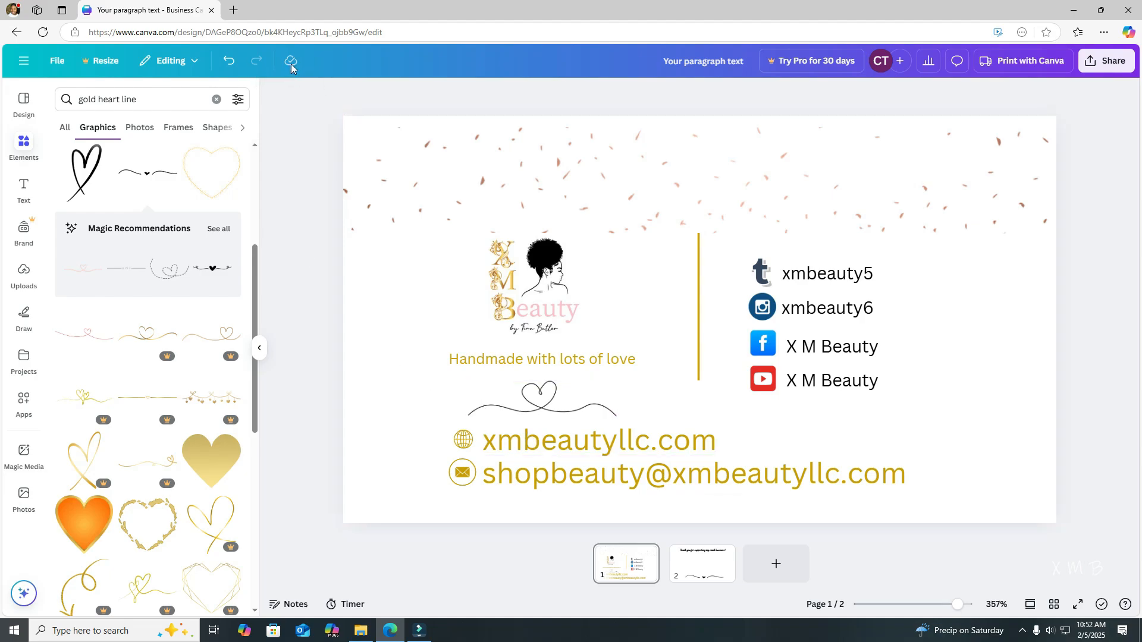
pyautogui.click(23, 62)
pyautogui.click(22, 71)
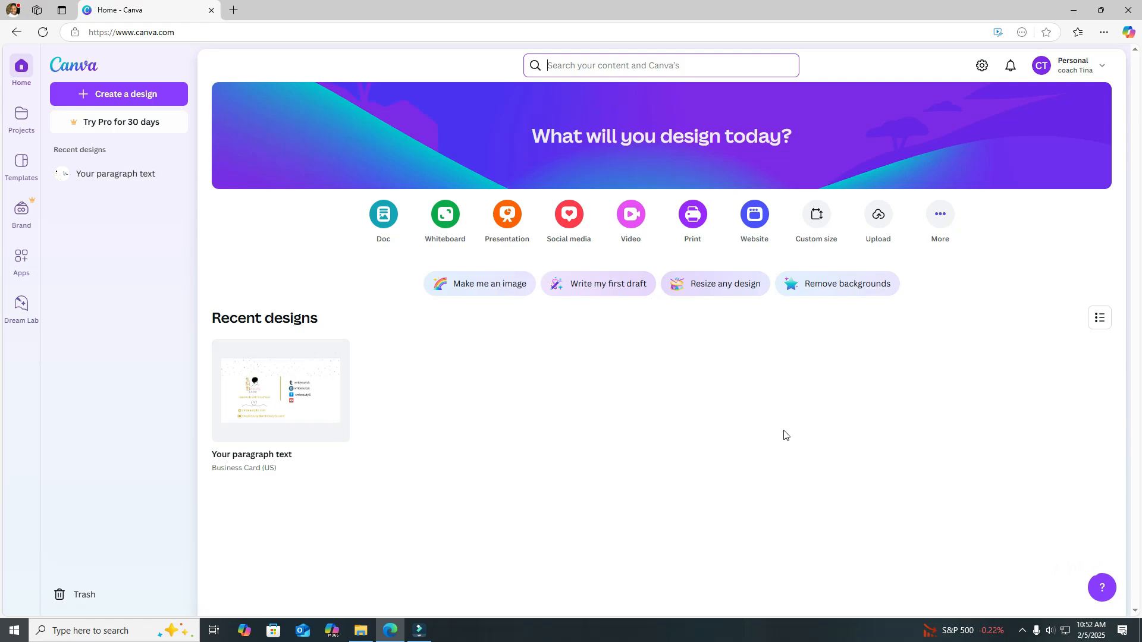
pyautogui.click(301, 403)
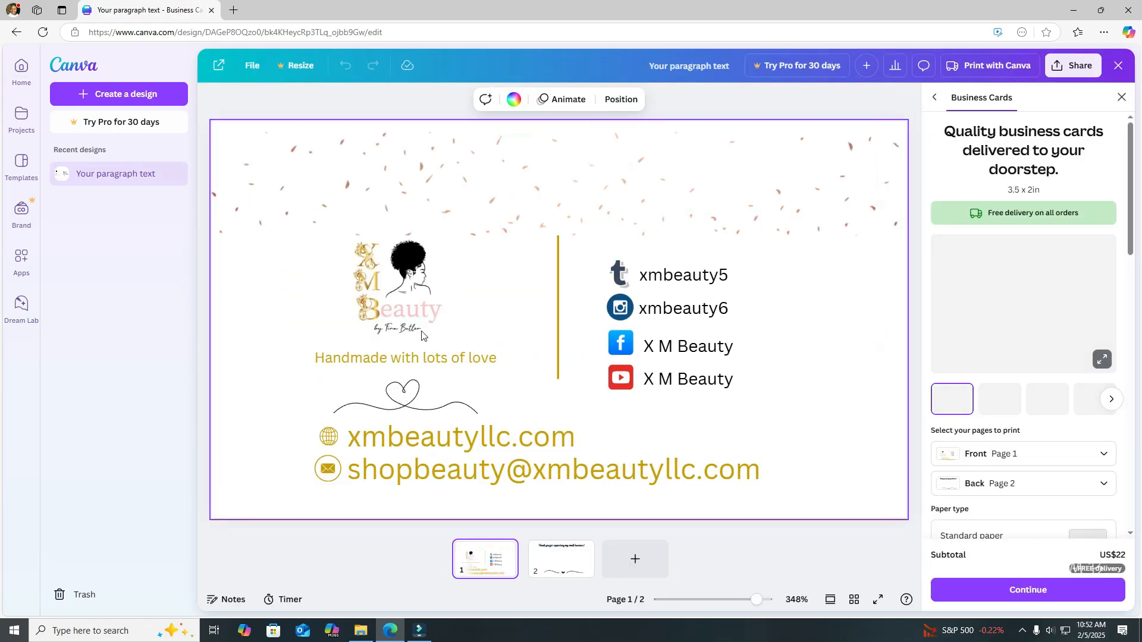
# Step: Close the business cards print offer and go from Home to the template gallery
pyautogui.click(1122, 97)
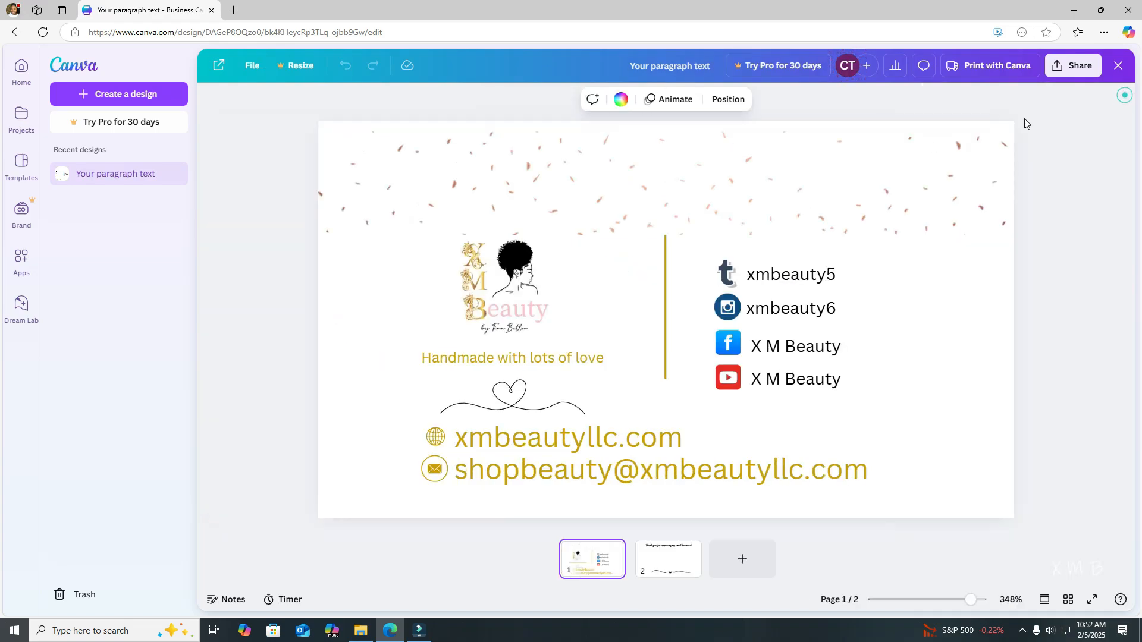
pyautogui.click(21, 69)
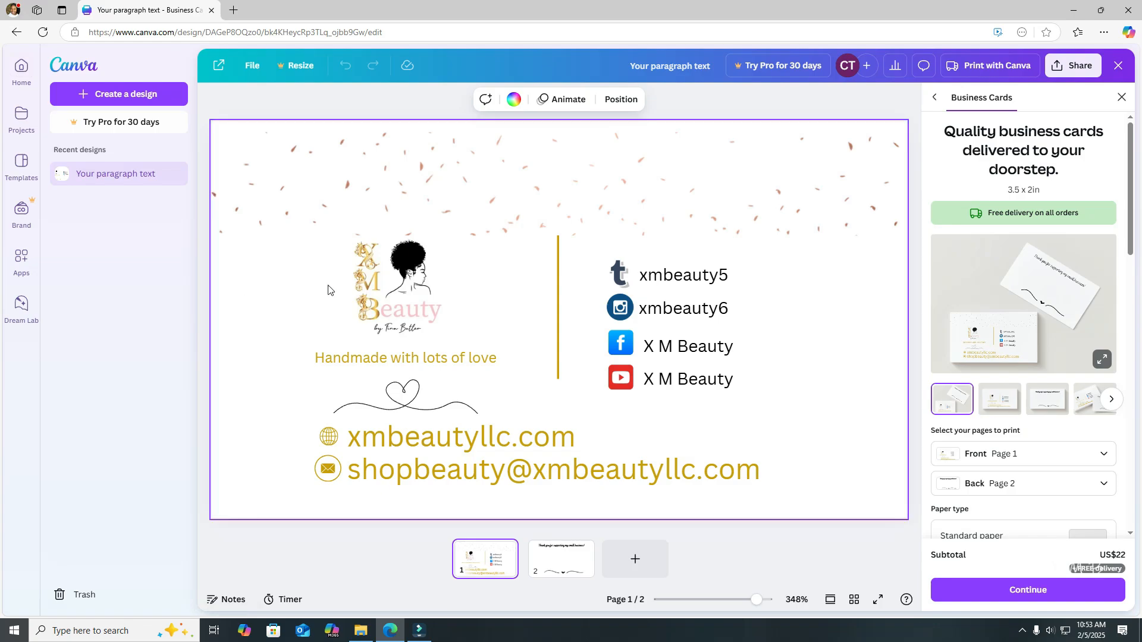
pyautogui.click(13, 166)
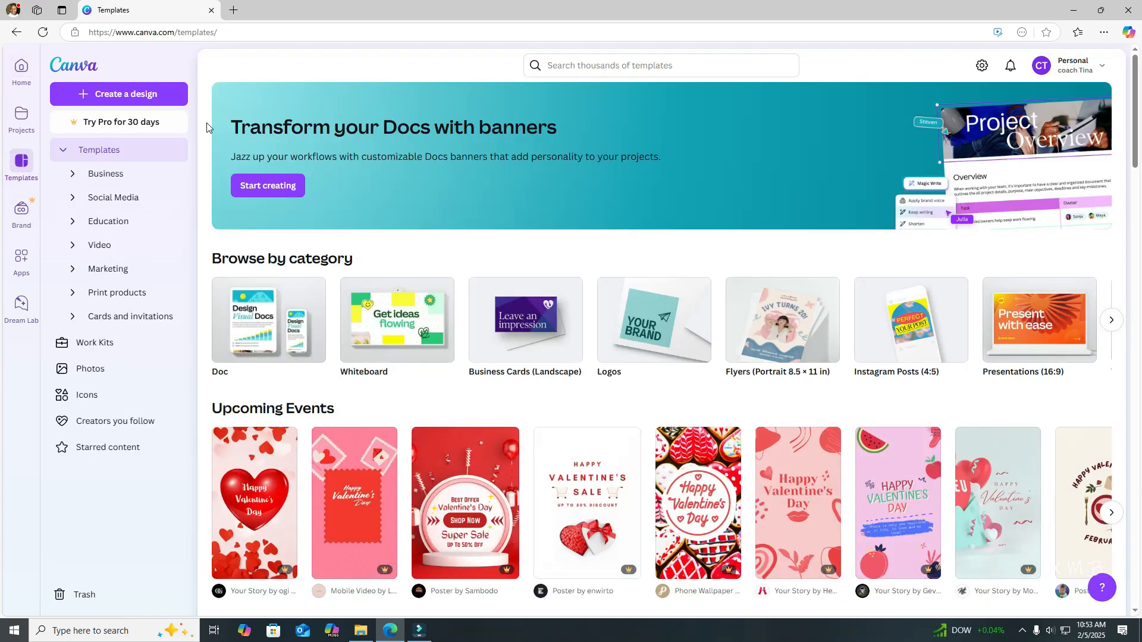
# Step: Browse the Business category in the template gallery
pyautogui.scroll(-12, 452, 387)
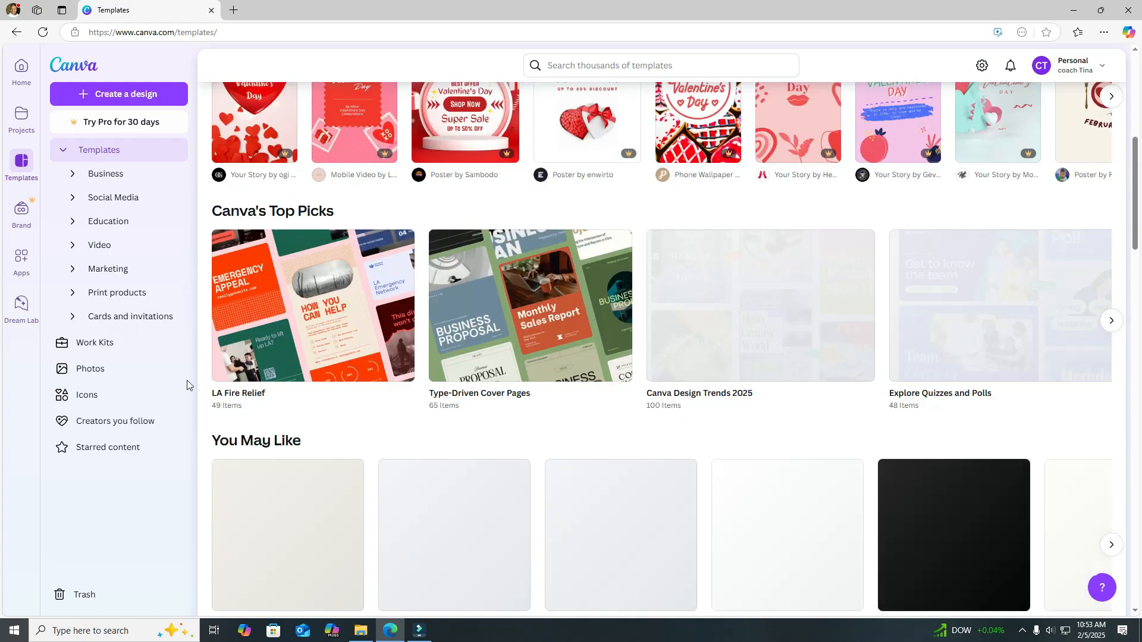
pyautogui.scroll(7, 196, 280)
pyautogui.scroll(5, 97, 271)
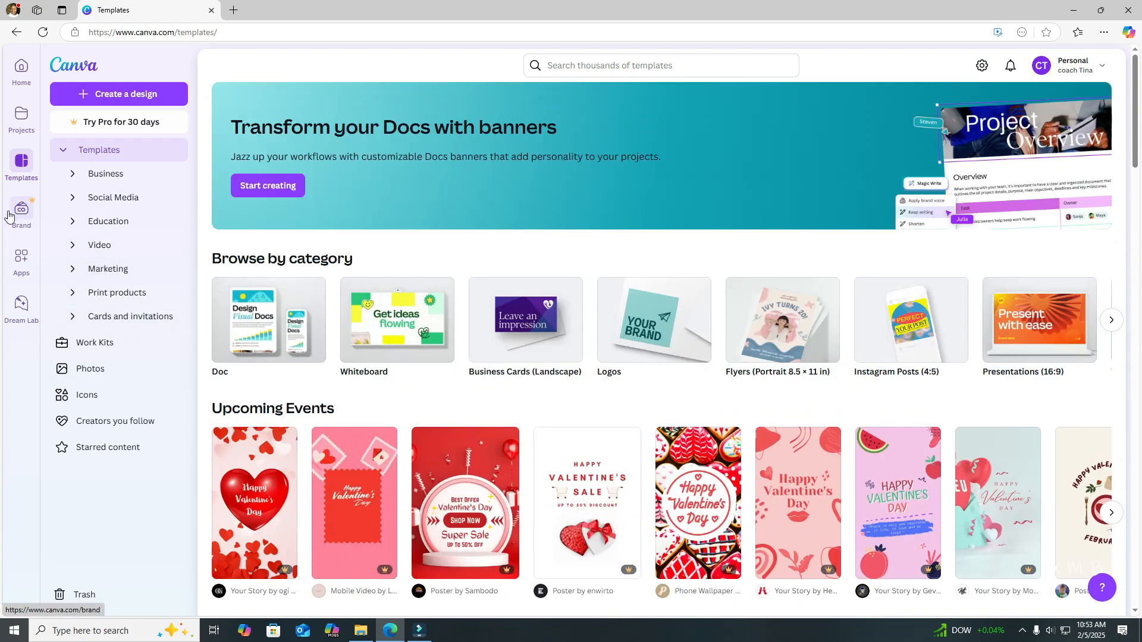
pyautogui.click(97, 175)
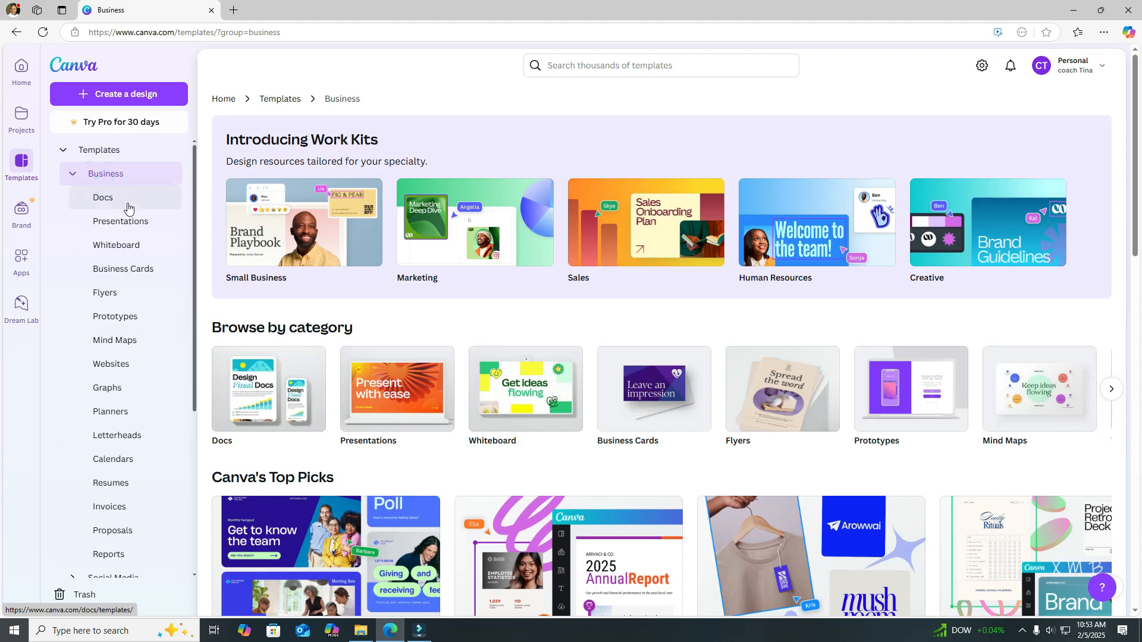
pyautogui.scroll(-4, 132, 214)
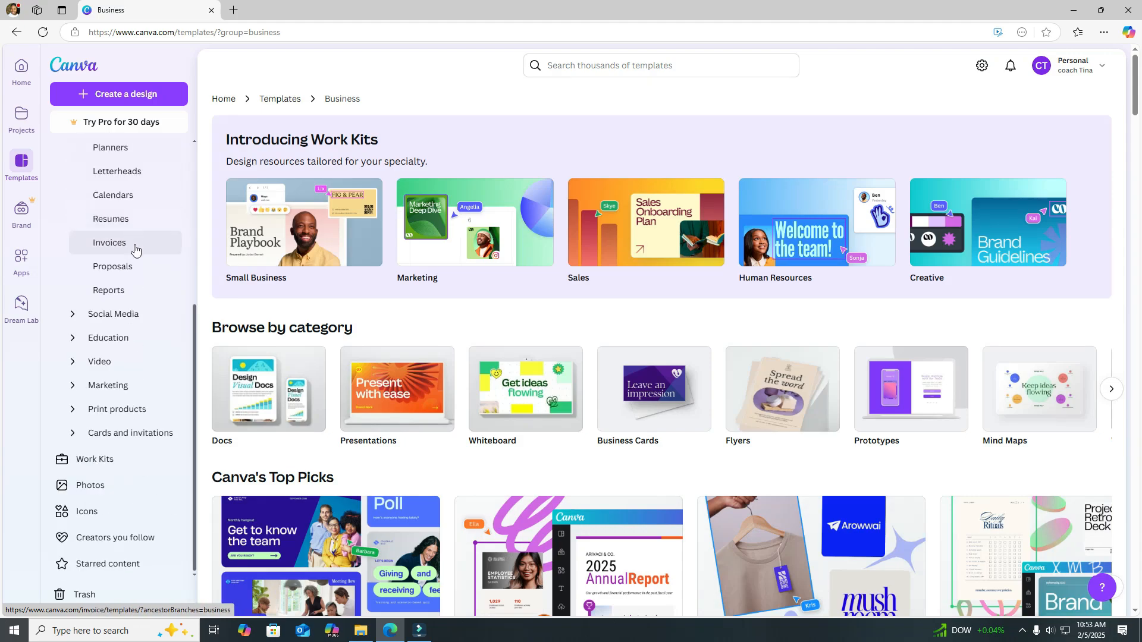
# Step: Scroll through the Social Media templates, then bring up Create a design
pyautogui.click(121, 325)
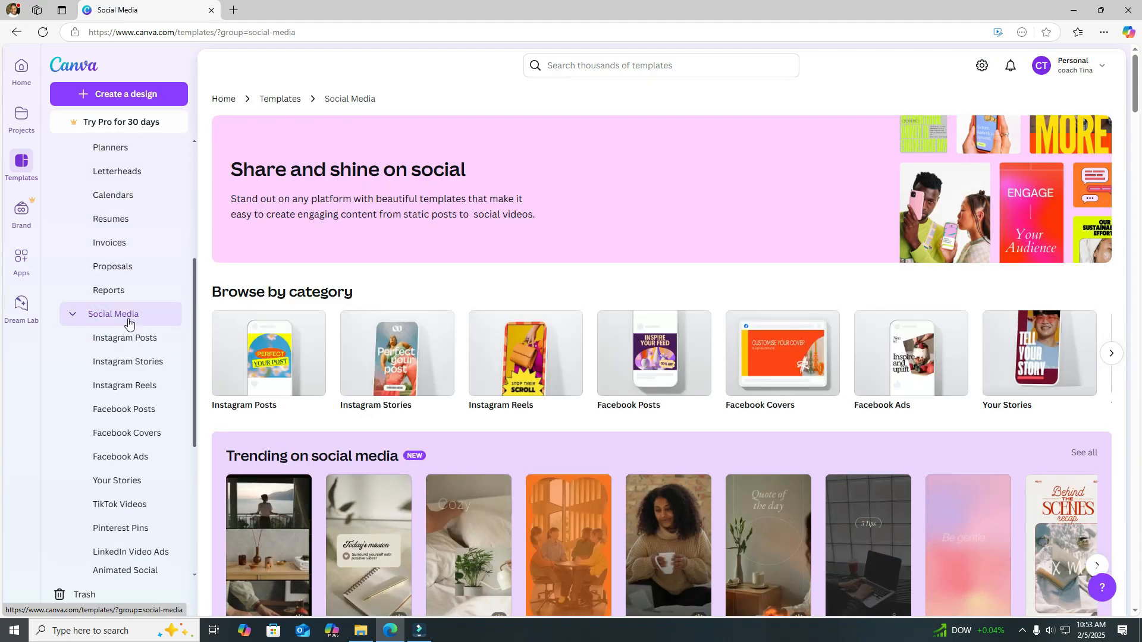
pyautogui.scroll(-2, 121, 333)
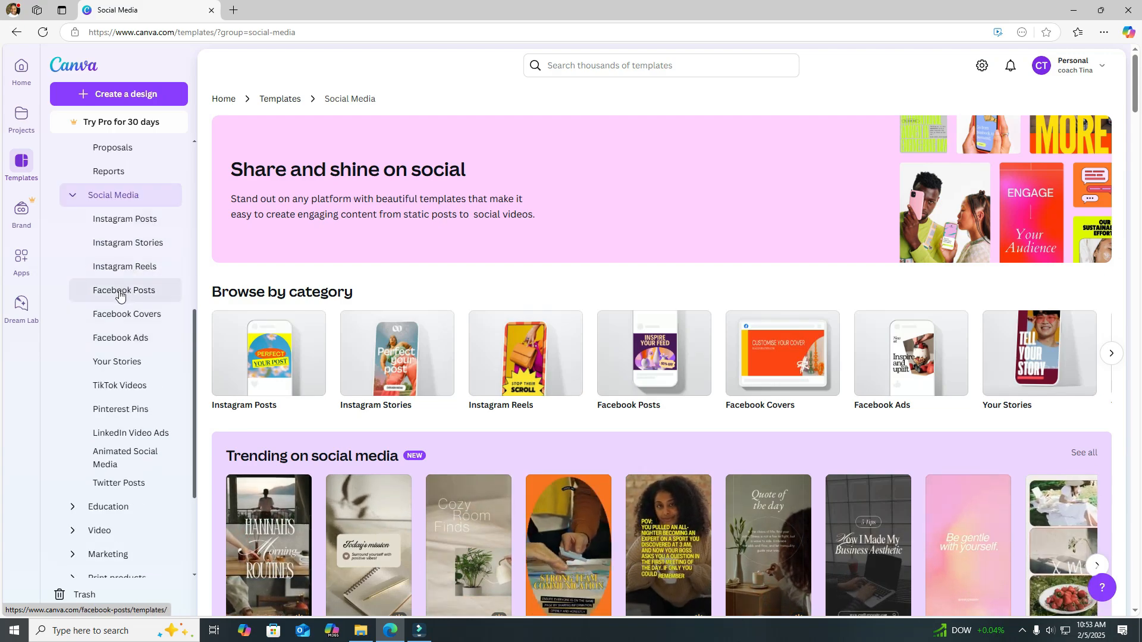
pyautogui.scroll(-1, 106, 369)
pyautogui.scroll(-2, 105, 370)
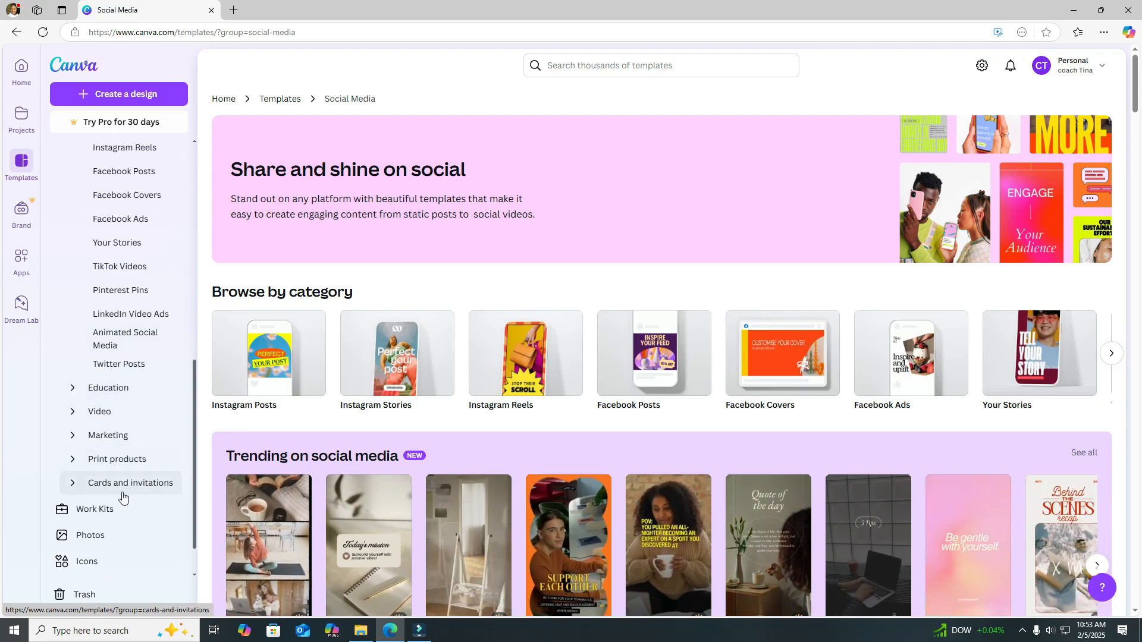
pyautogui.scroll(10, 112, 372)
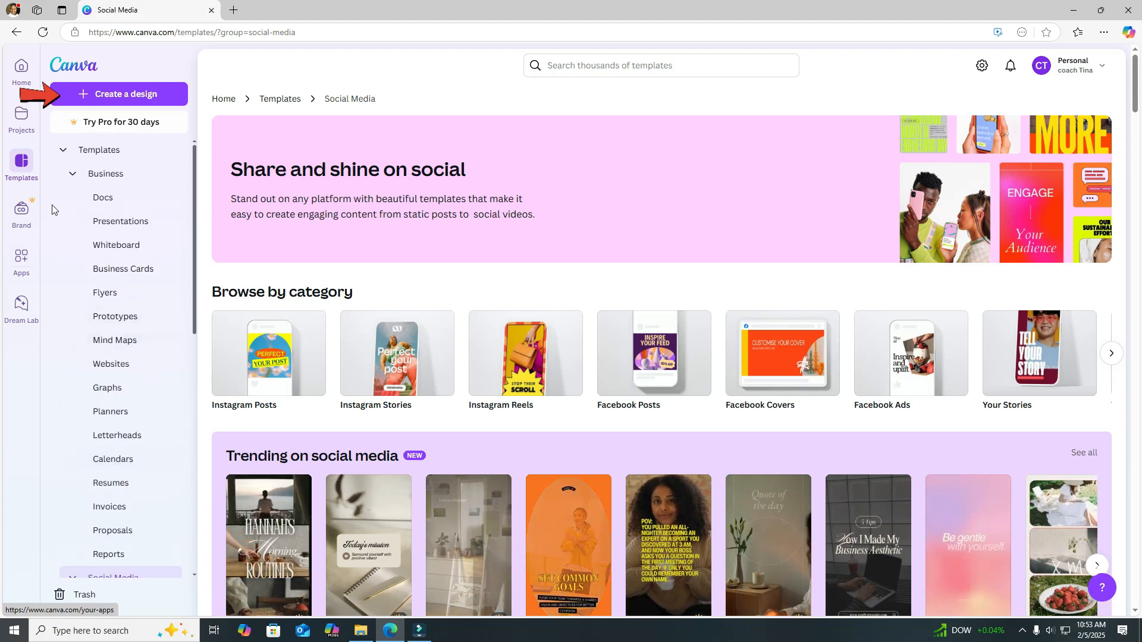
pyautogui.click(117, 94)
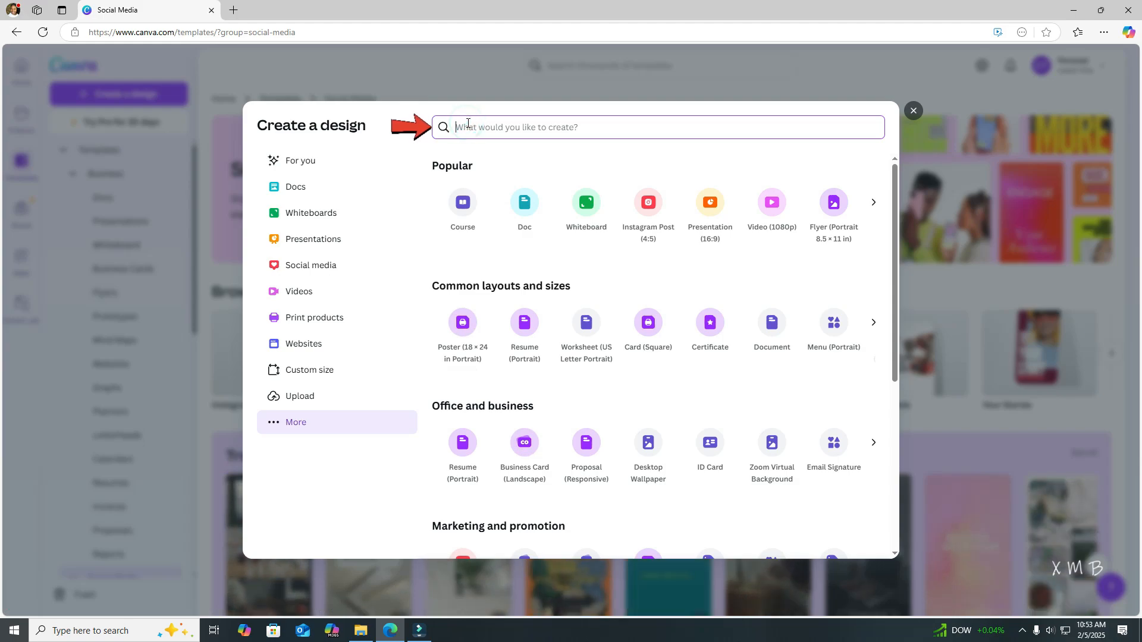
# Step: Search the design formats for 'business cards' to list the card sizes
pyautogui.write('business')
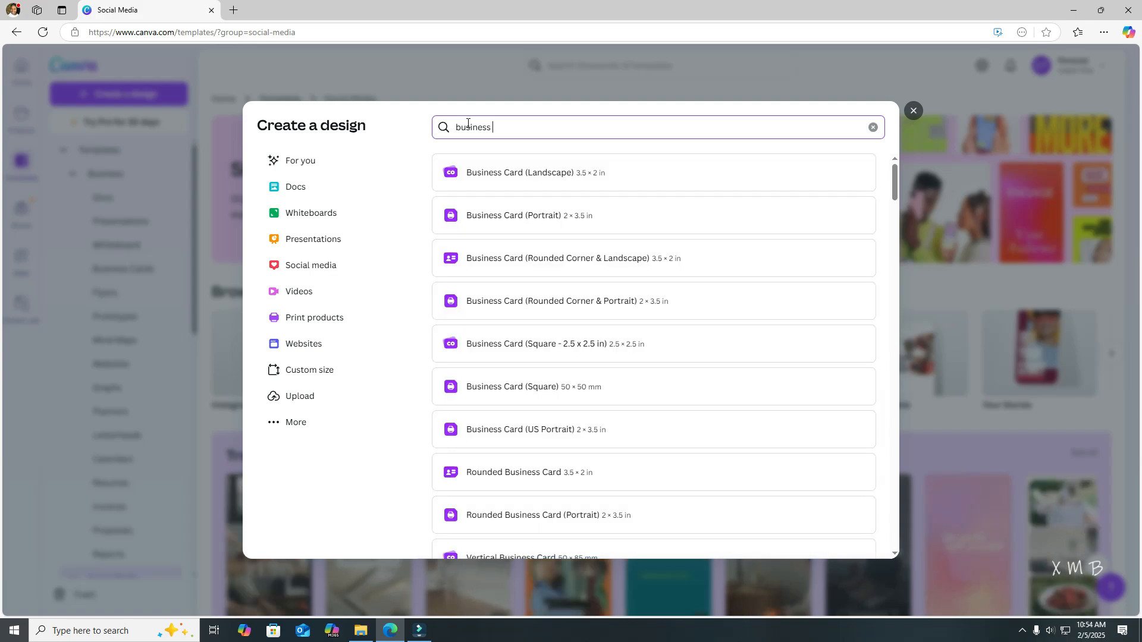
pyautogui.write(' cards')
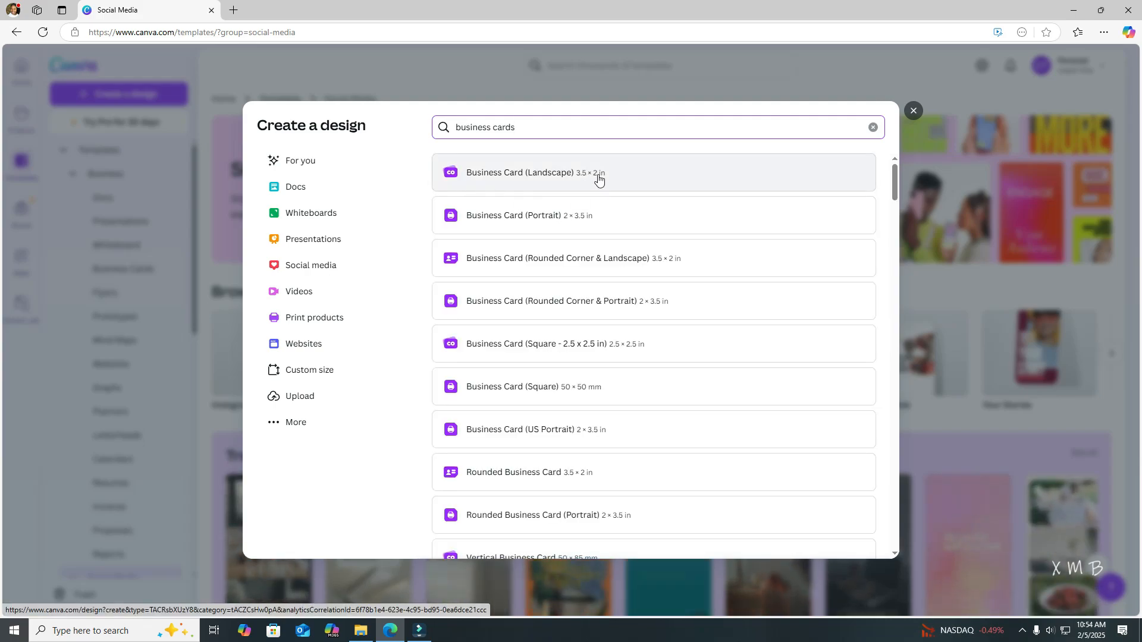
# Step: Create a new Business Card (Landscape) design and scroll through the suggested templates
pyautogui.click(674, 176)
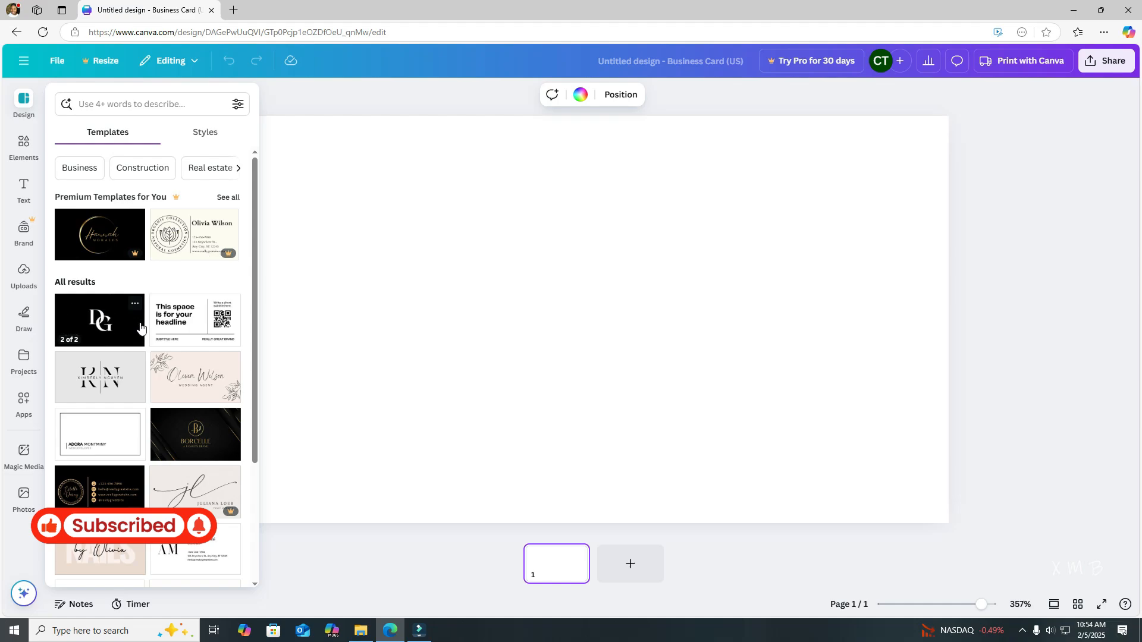
pyautogui.scroll(-3, 153, 295)
pyautogui.scroll(-4, 153, 294)
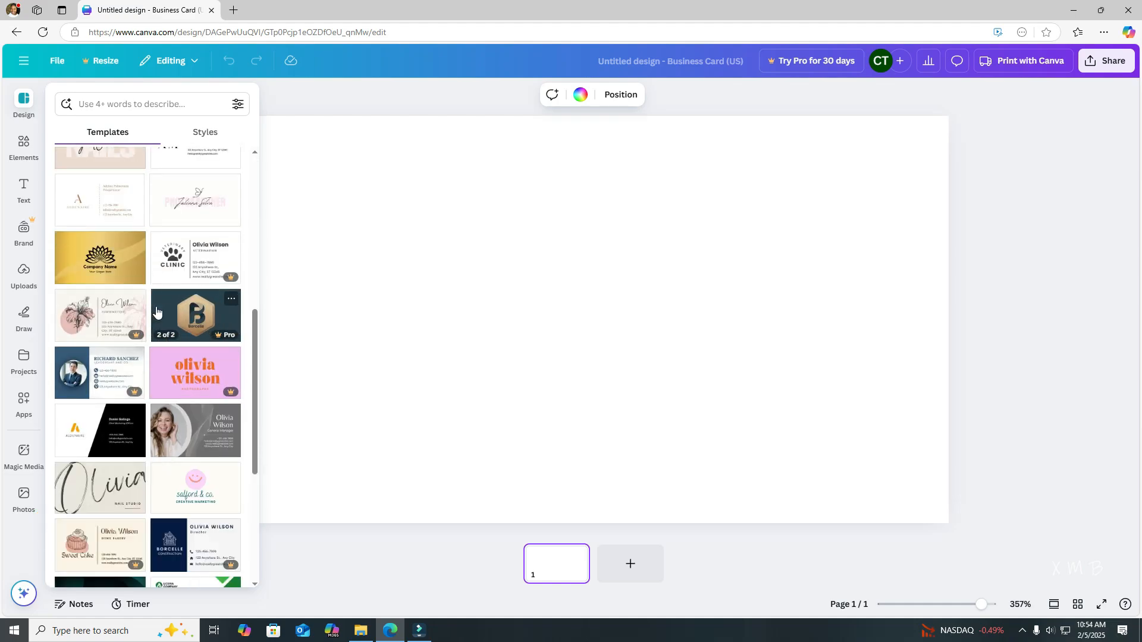
pyautogui.scroll(-7, 157, 310)
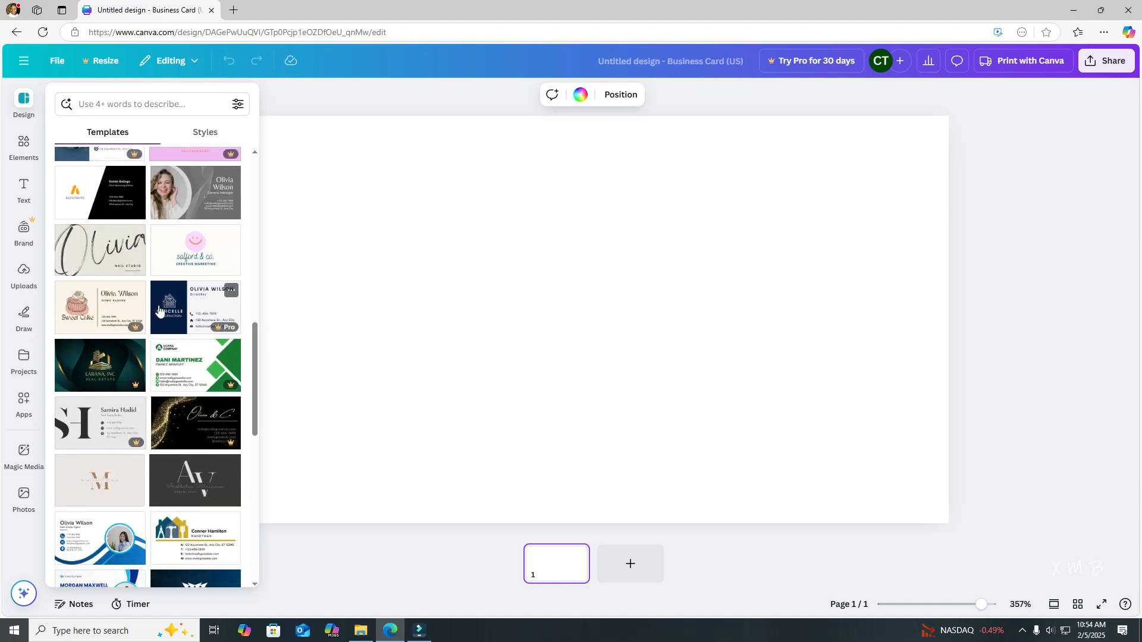
pyautogui.scroll(-3, 159, 308)
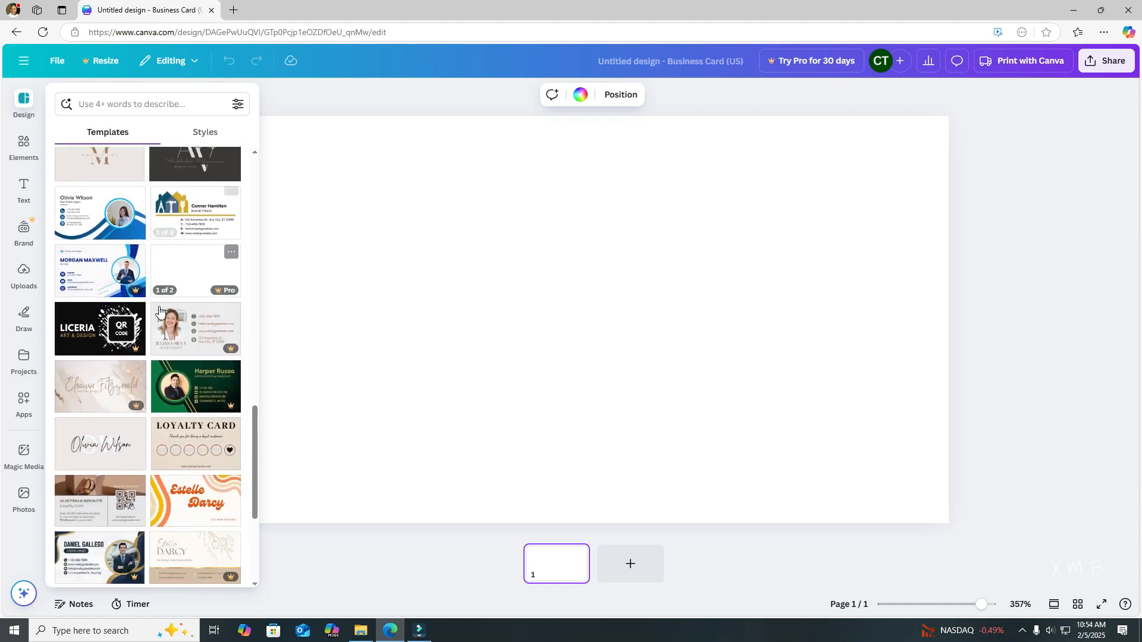
pyautogui.scroll(-6, 159, 307)
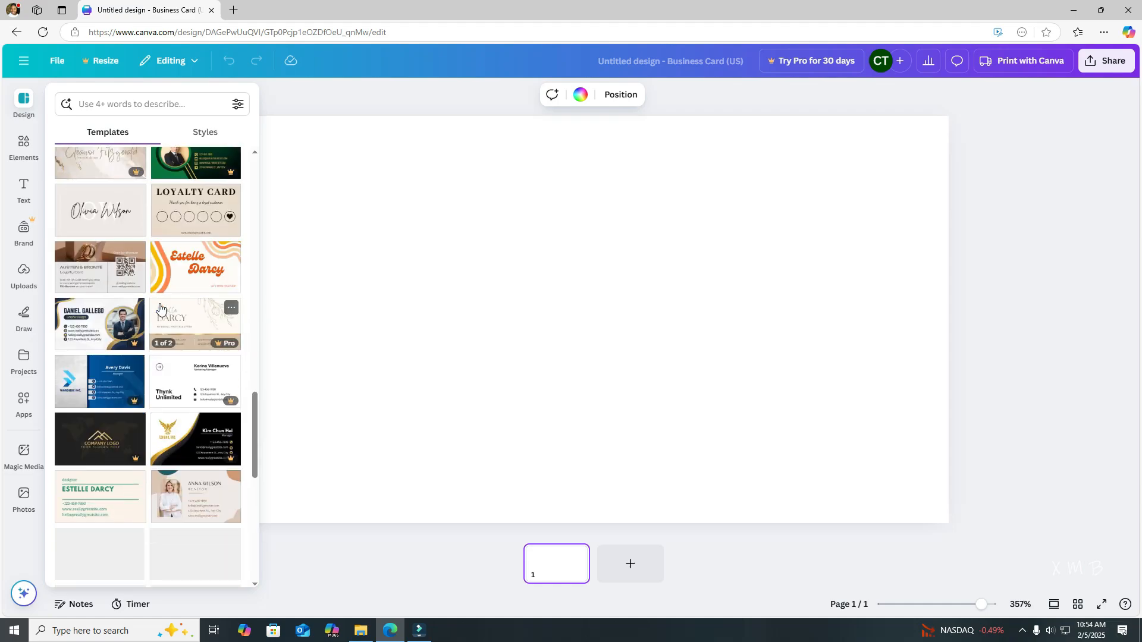
pyautogui.scroll(-3, 160, 307)
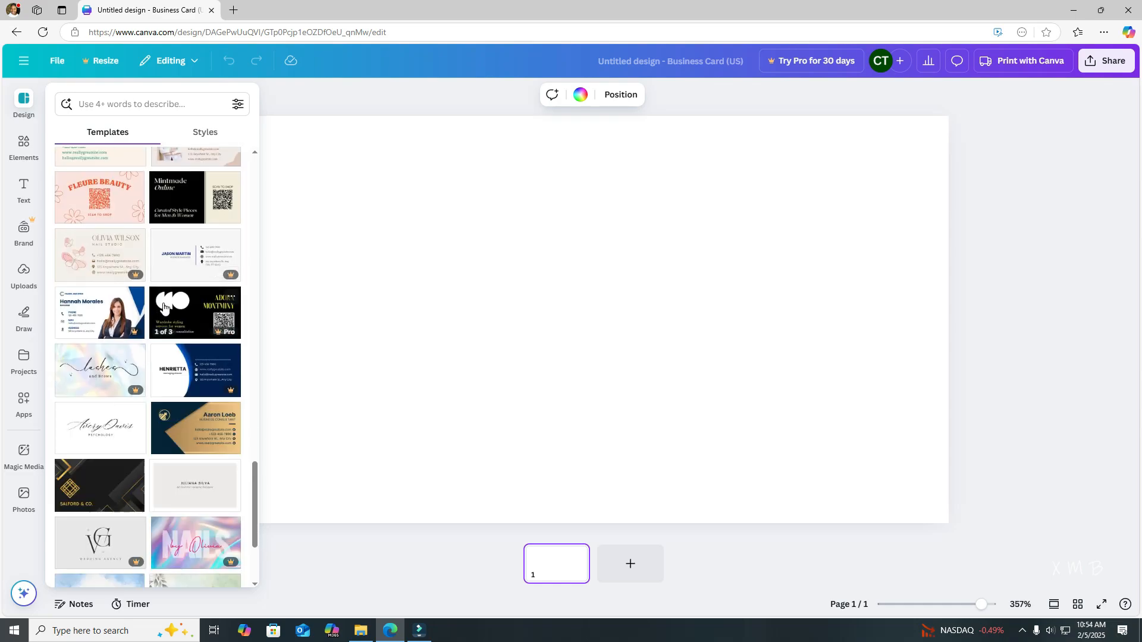
pyautogui.scroll(-8, 165, 306)
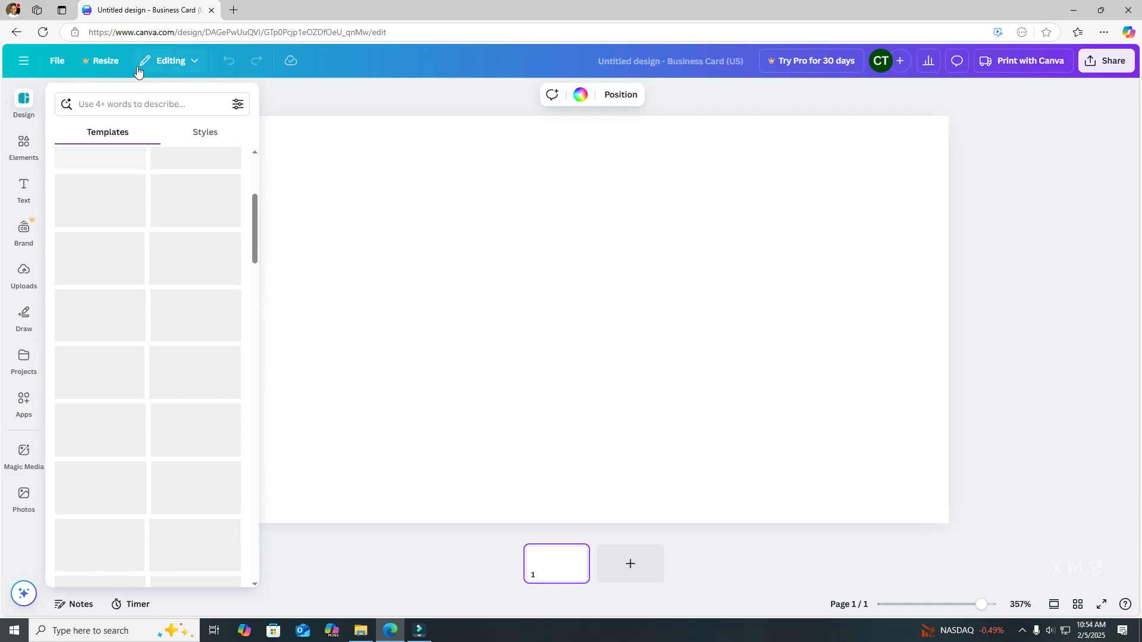
# Step: Search 'pink templates' and apply the Pink Feminine Small Business Founder card's first page
pyautogui.click(137, 103)
pyautogui.write('pink')
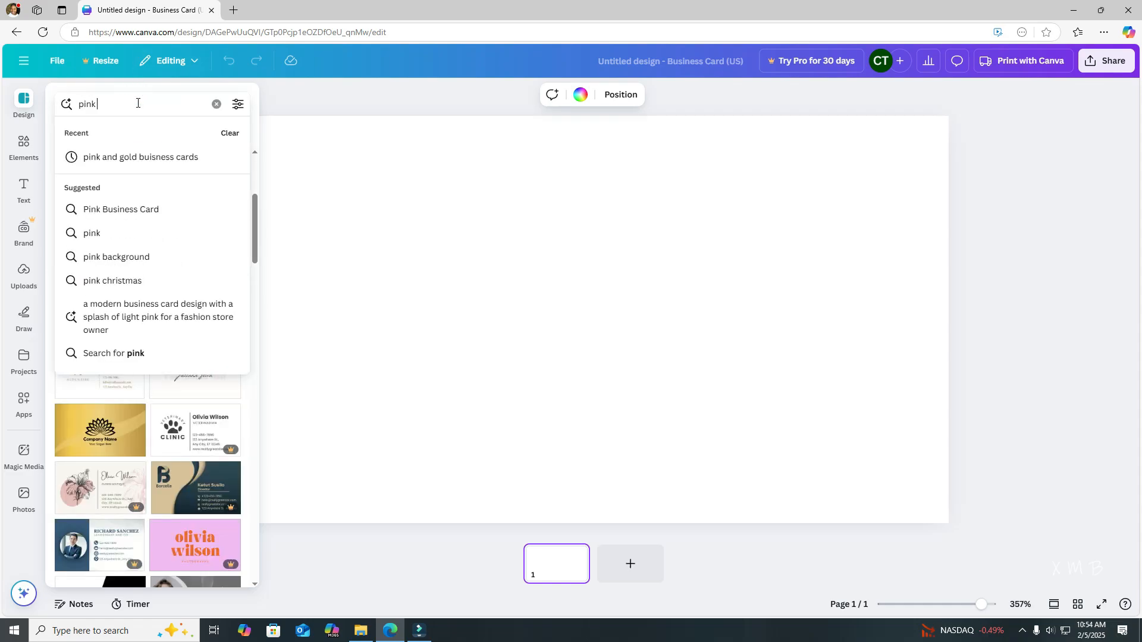
pyautogui.write(' templa')
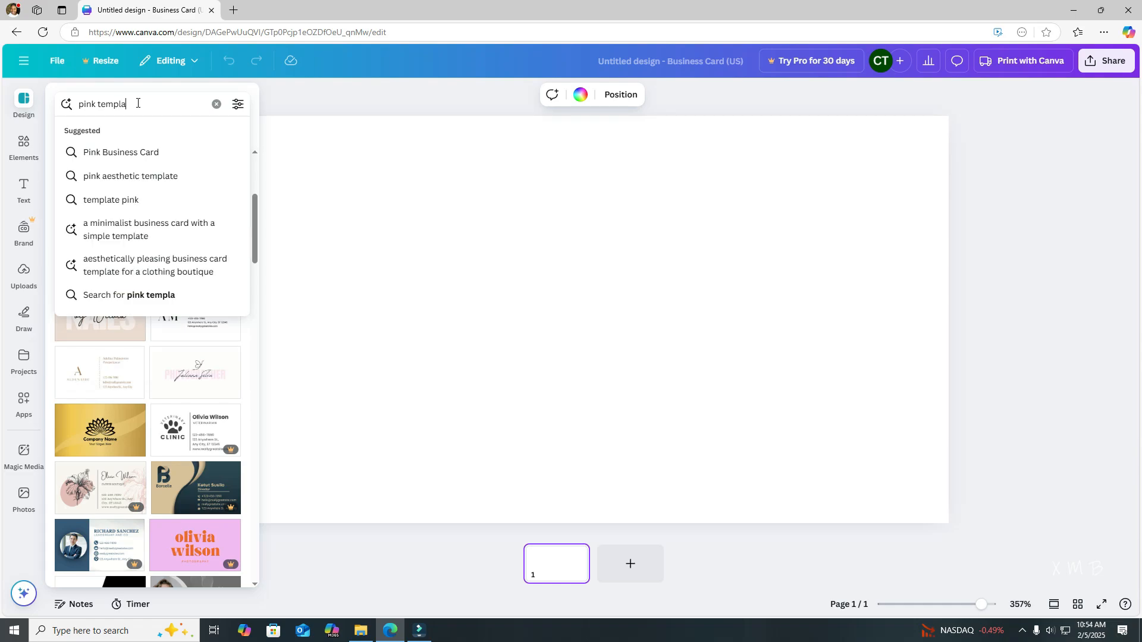
pyautogui.write('s')
pyautogui.press('Return')
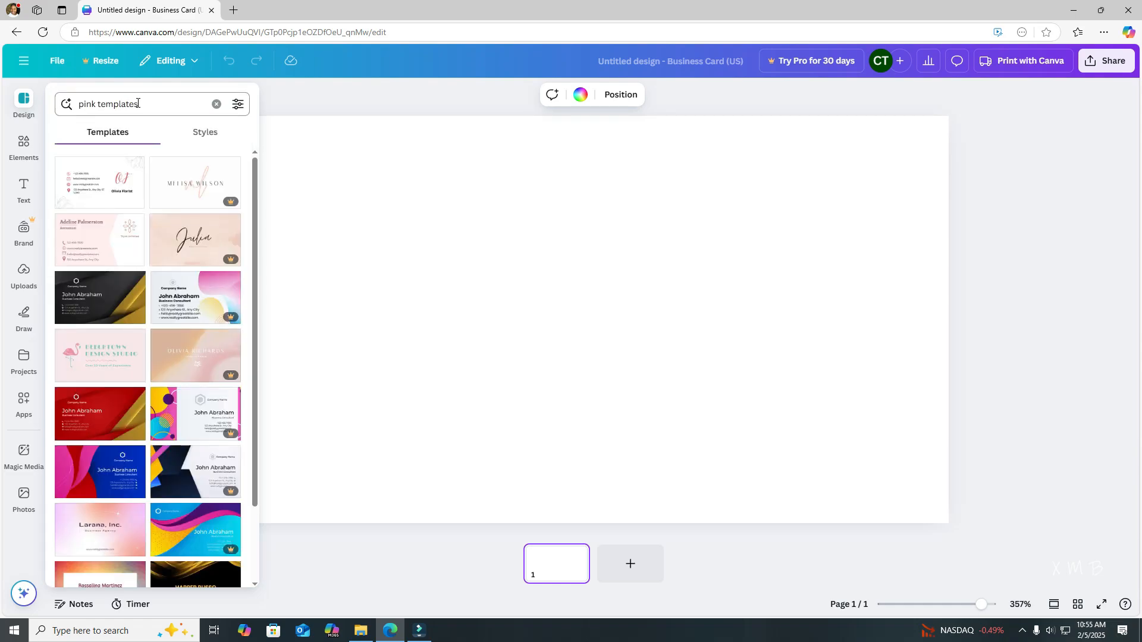
pyautogui.scroll(-2, 165, 288)
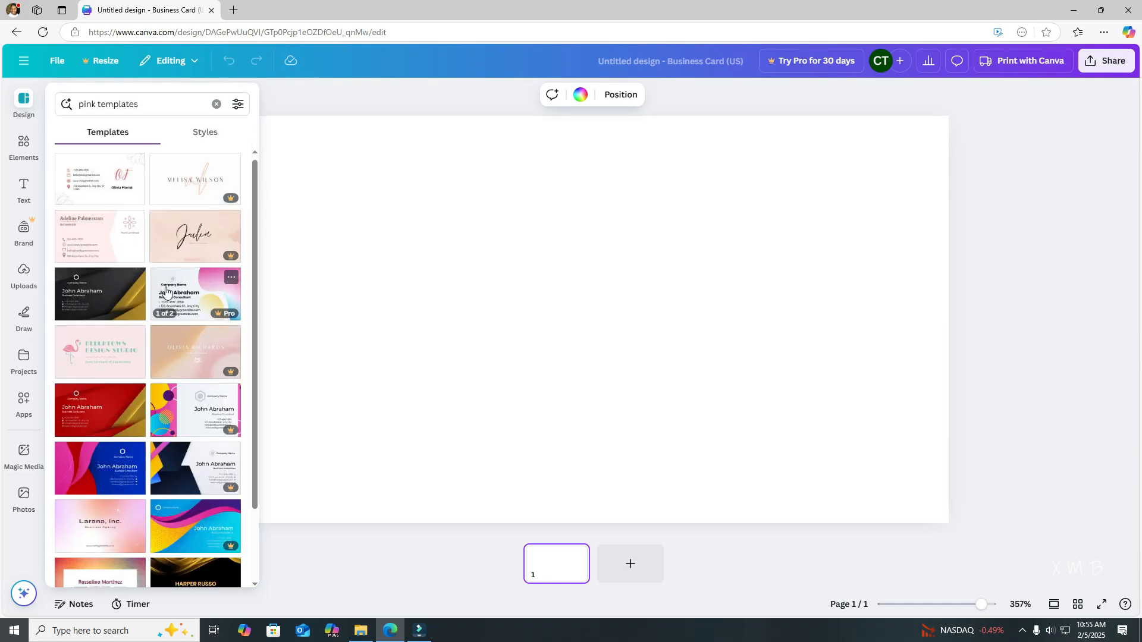
pyautogui.scroll(-6, 166, 288)
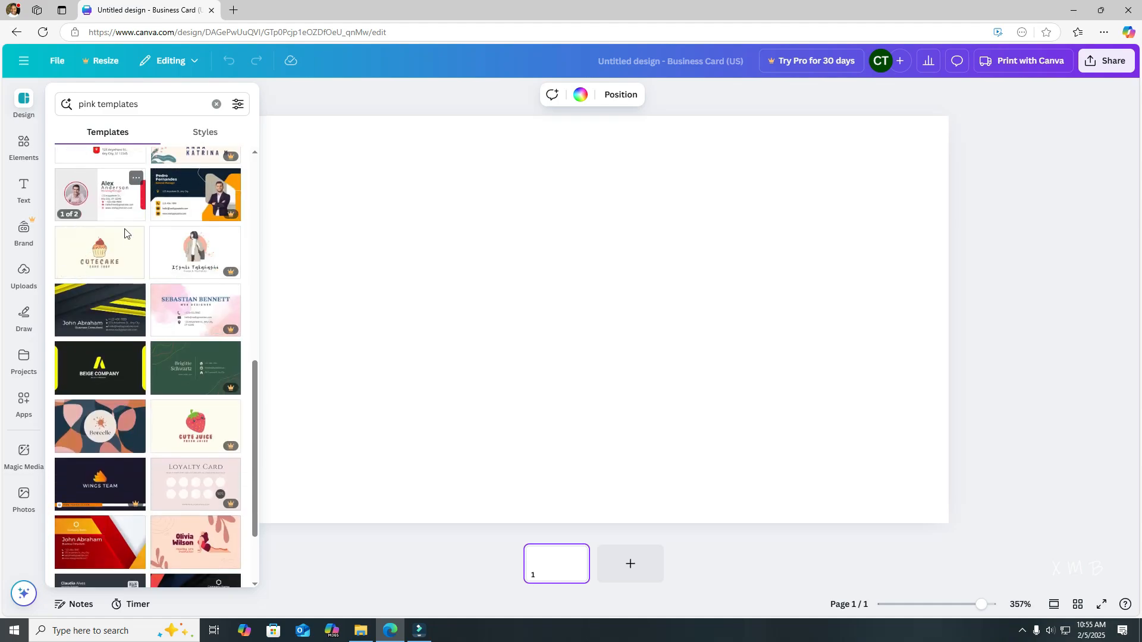
pyautogui.scroll(-5, 124, 365)
pyautogui.click(128, 300)
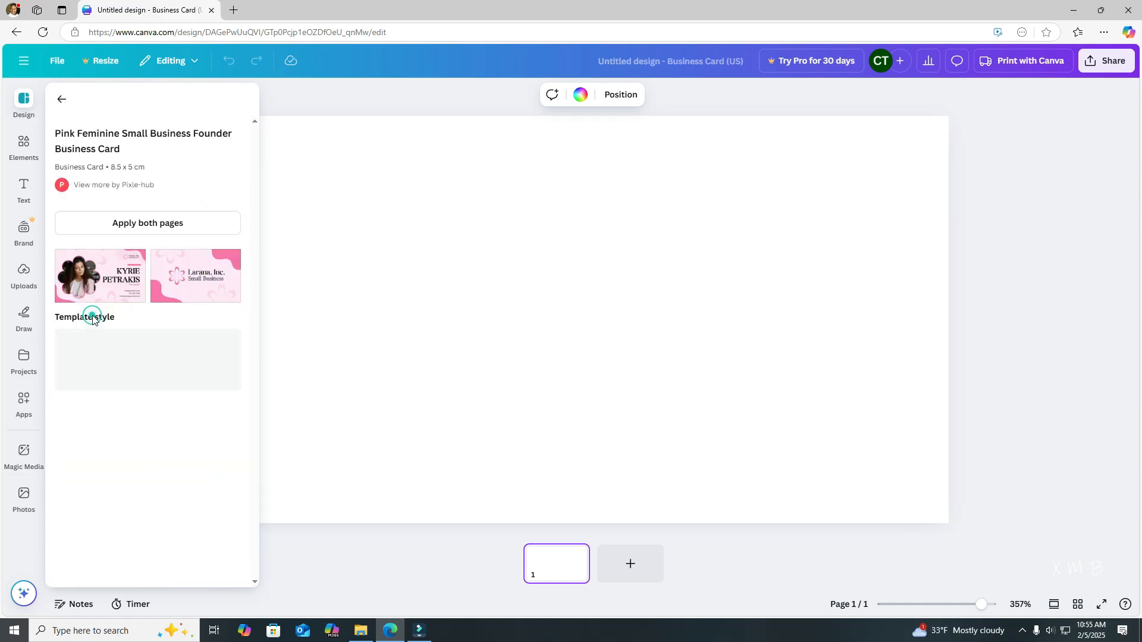
pyautogui.click(121, 287)
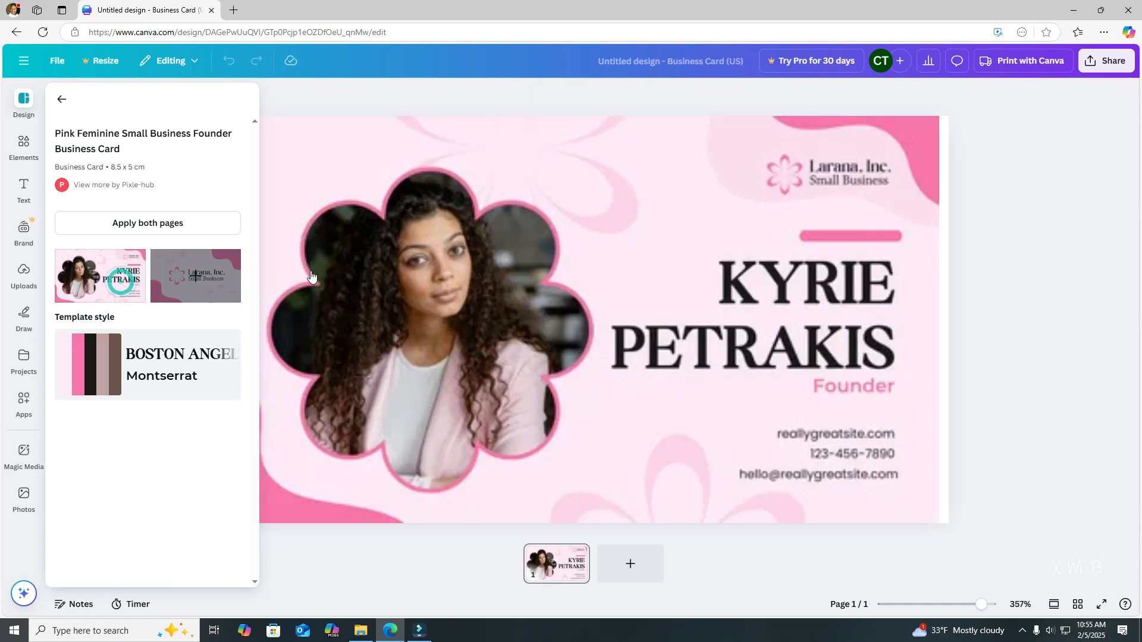
pyautogui.click(965, 280)
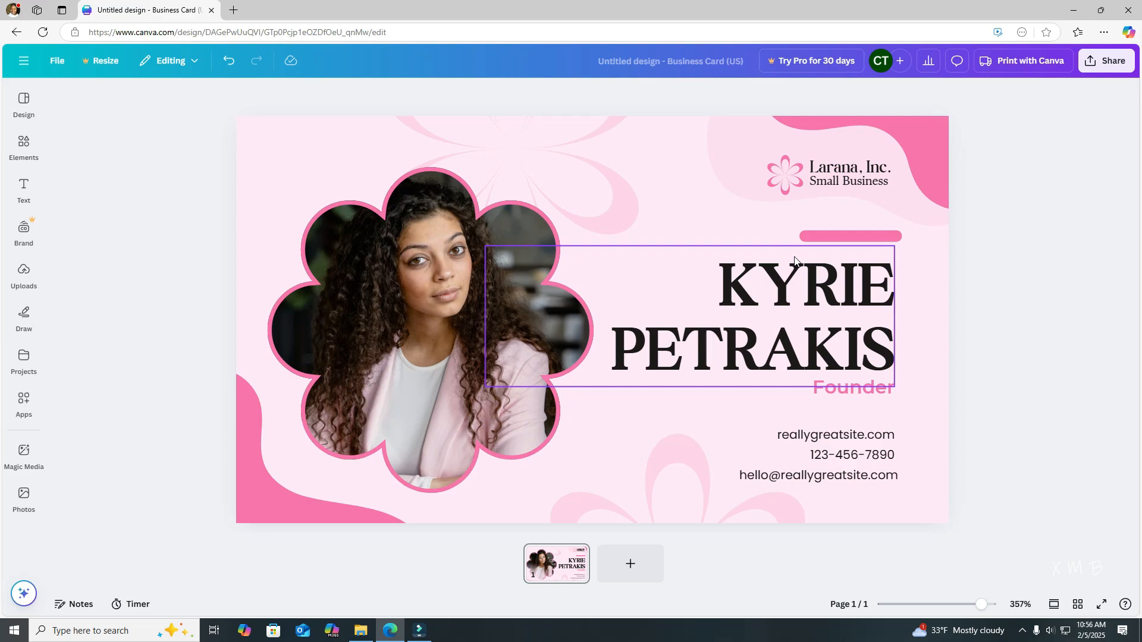
# Step: Nudge the flower-framed photo slightly left and the name text slightly up-right
pyautogui.click(446, 244)
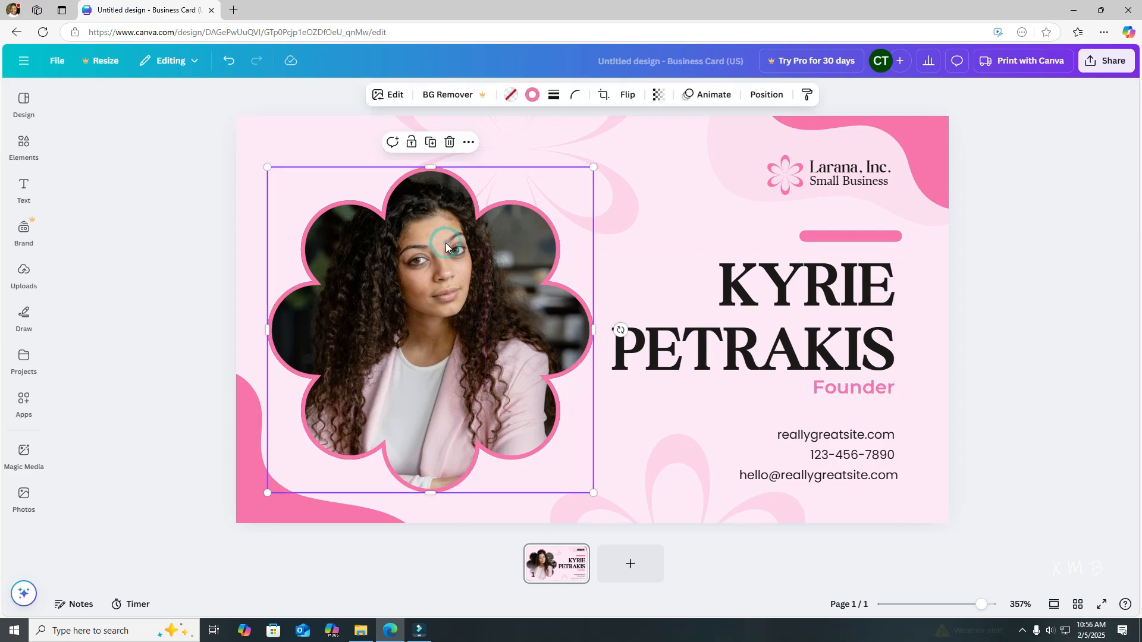
pyautogui.moveTo(446, 244)
pyautogui.mouseDown()
pyautogui.moveTo(158, 242)
pyautogui.moveTo(426, 254)
pyautogui.moveTo(449, 242)
pyautogui.mouseUp()
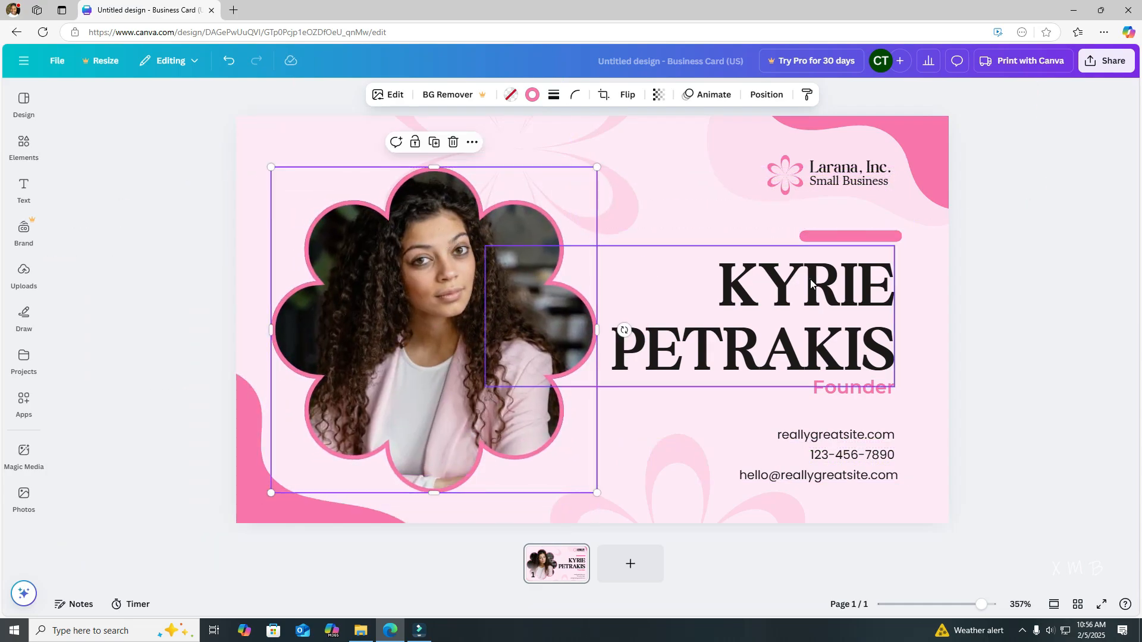
pyautogui.moveTo(810, 284)
pyautogui.mouseDown()
pyautogui.moveTo(874, 284)
pyautogui.moveTo(796, 267)
pyautogui.moveTo(828, 277)
pyautogui.mouseUp()
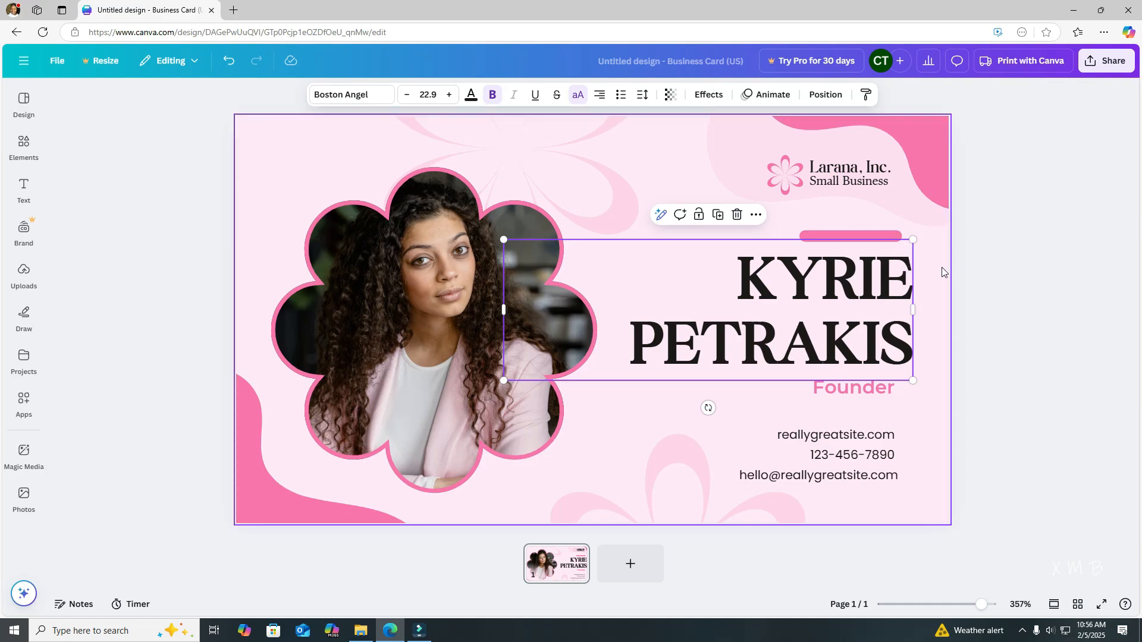
# Step: Delete the top-right pink wave shape and the pink flower logo
pyautogui.click(898, 189)
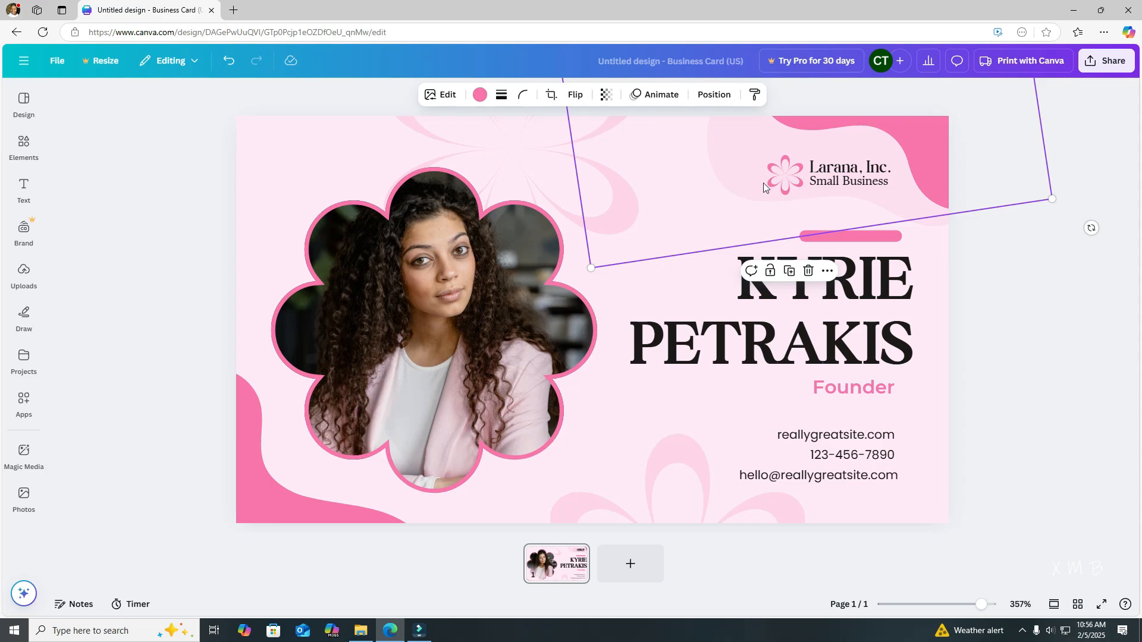
pyautogui.rightClick(746, 183)
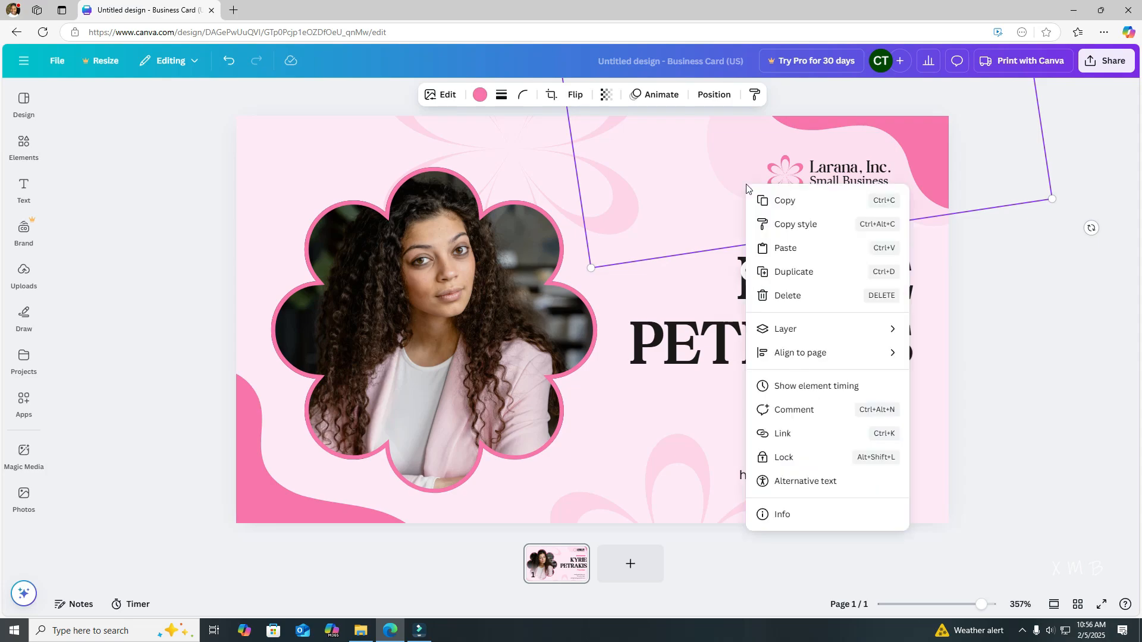
pyautogui.click(788, 293)
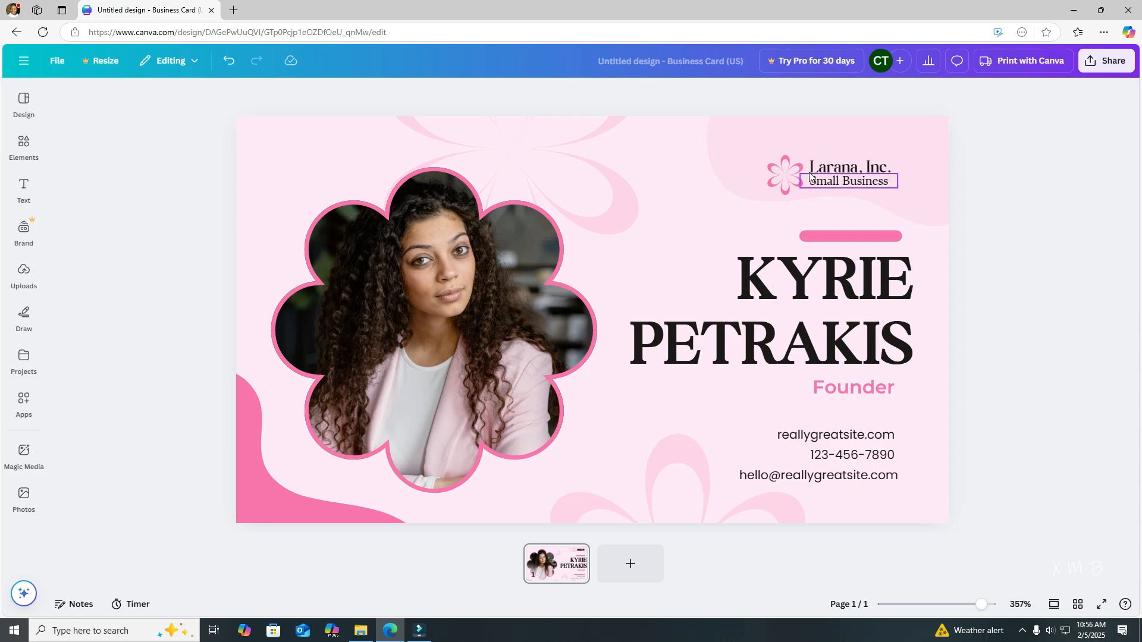
pyautogui.click(781, 174)
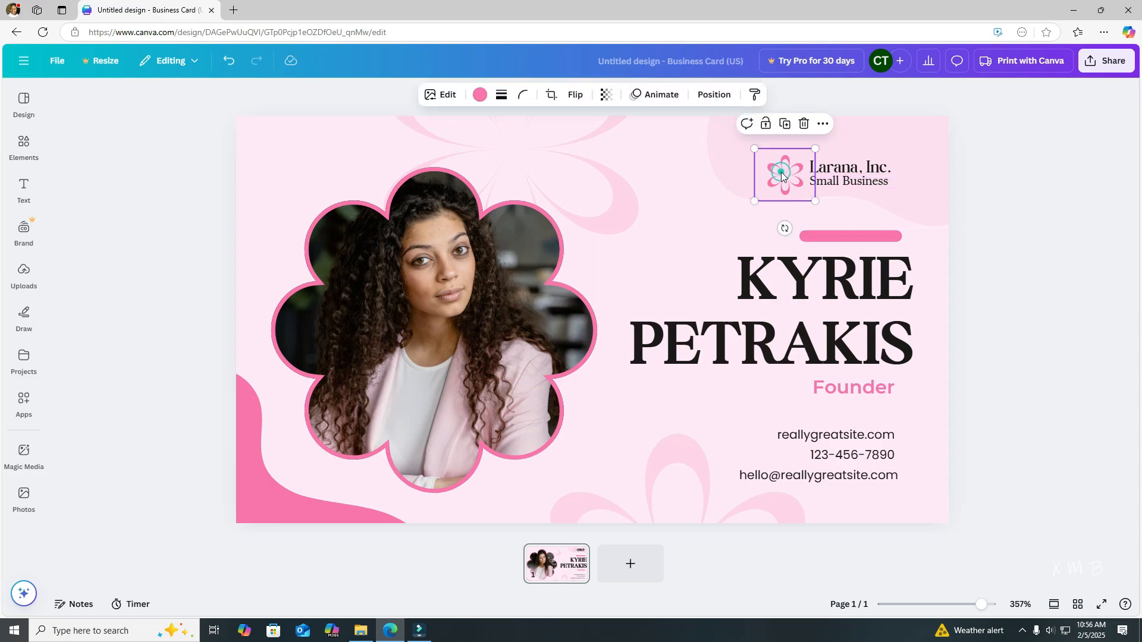
pyautogui.click(803, 123)
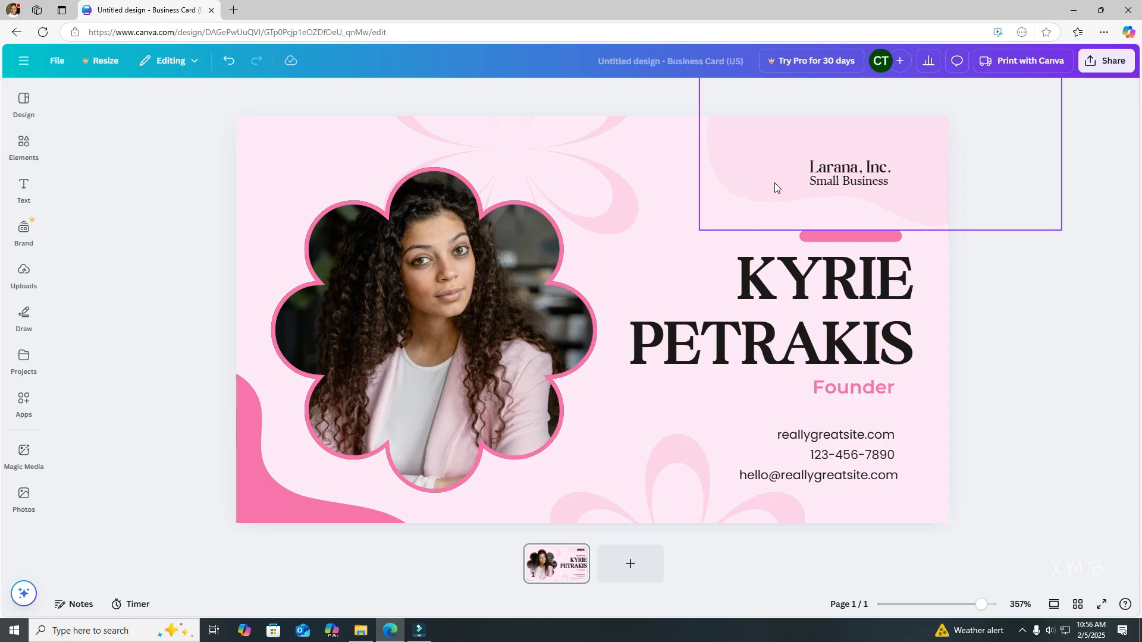
# Step: Undo both deletions, then resize the pink wave and move it down over PETRAKIS
pyautogui.click(226, 62)
pyautogui.click(222, 62)
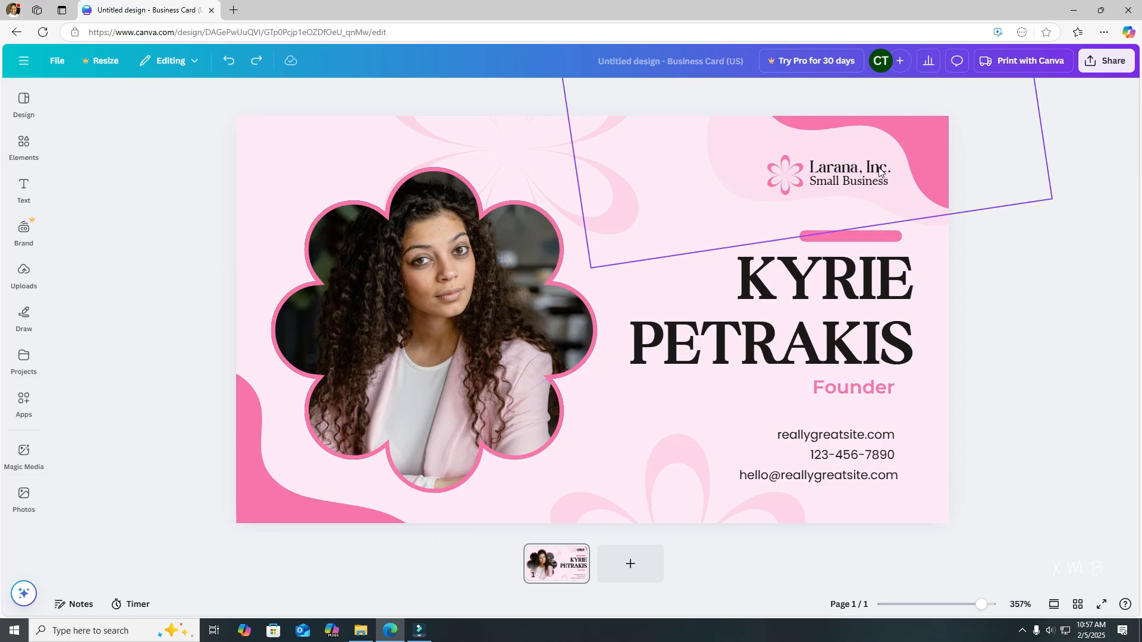
pyautogui.click(858, 174)
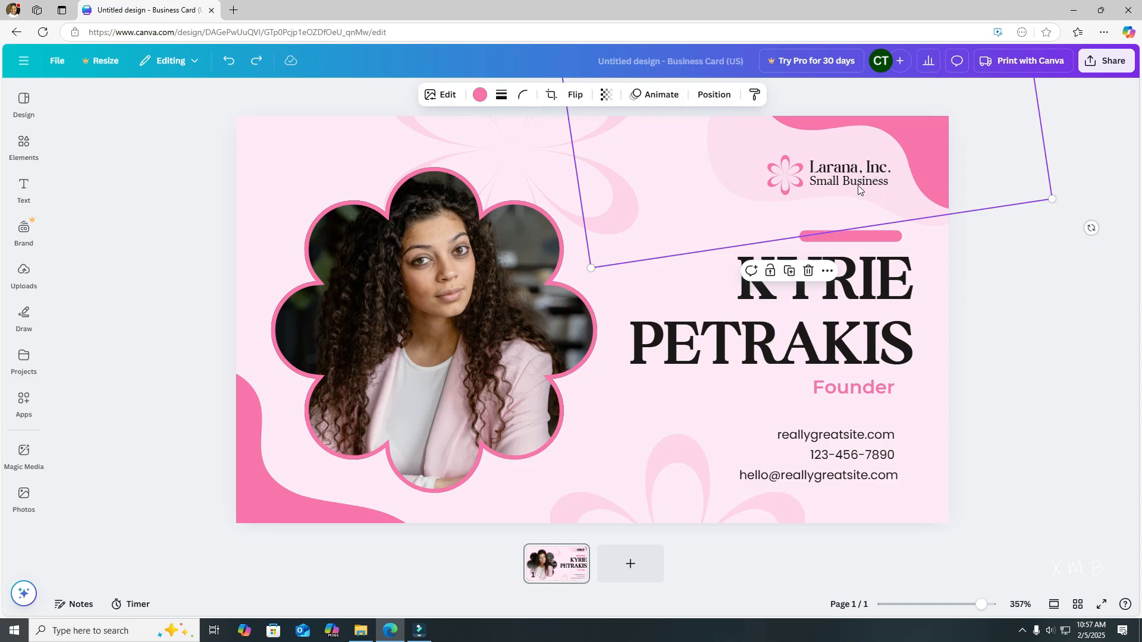
pyautogui.moveTo(845, 174); pyautogui.dragTo(848, 170)
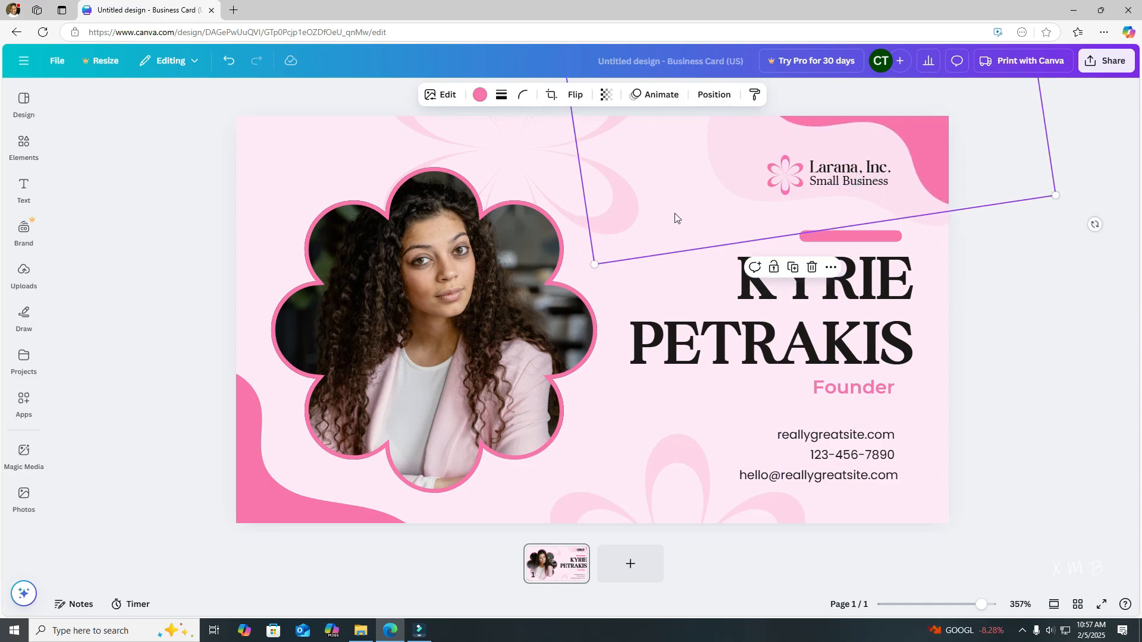
pyautogui.moveTo(595, 264)
pyautogui.mouseDown()
pyautogui.moveTo(640, 262)
pyautogui.moveTo(605, 251)
pyautogui.mouseUp()
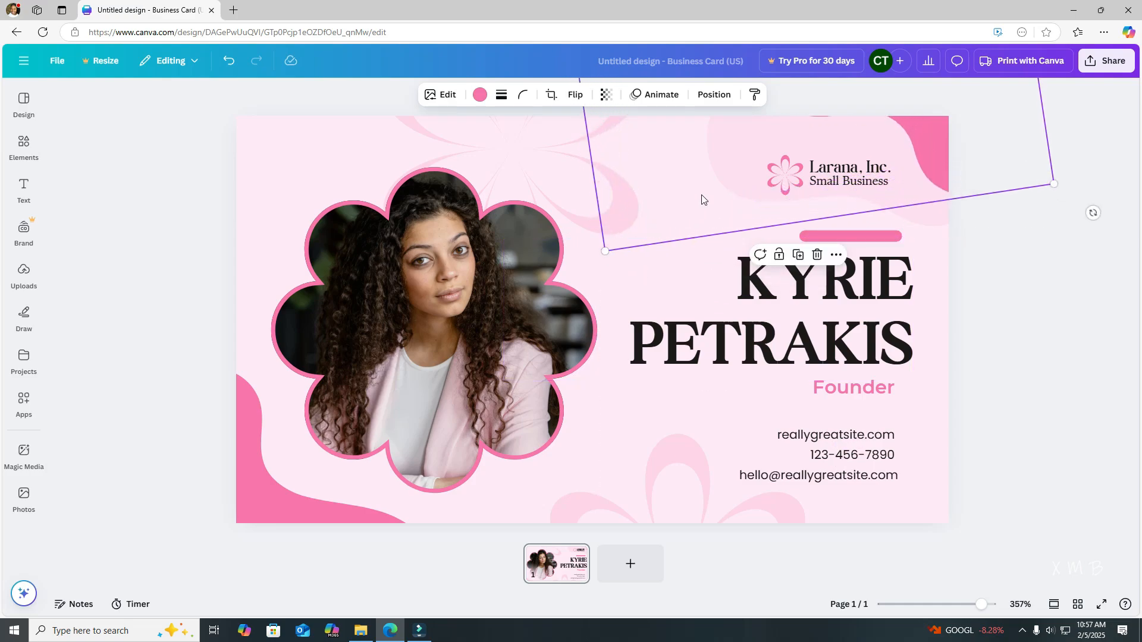
pyautogui.moveTo(714, 159); pyautogui.dragTo(804, 440)
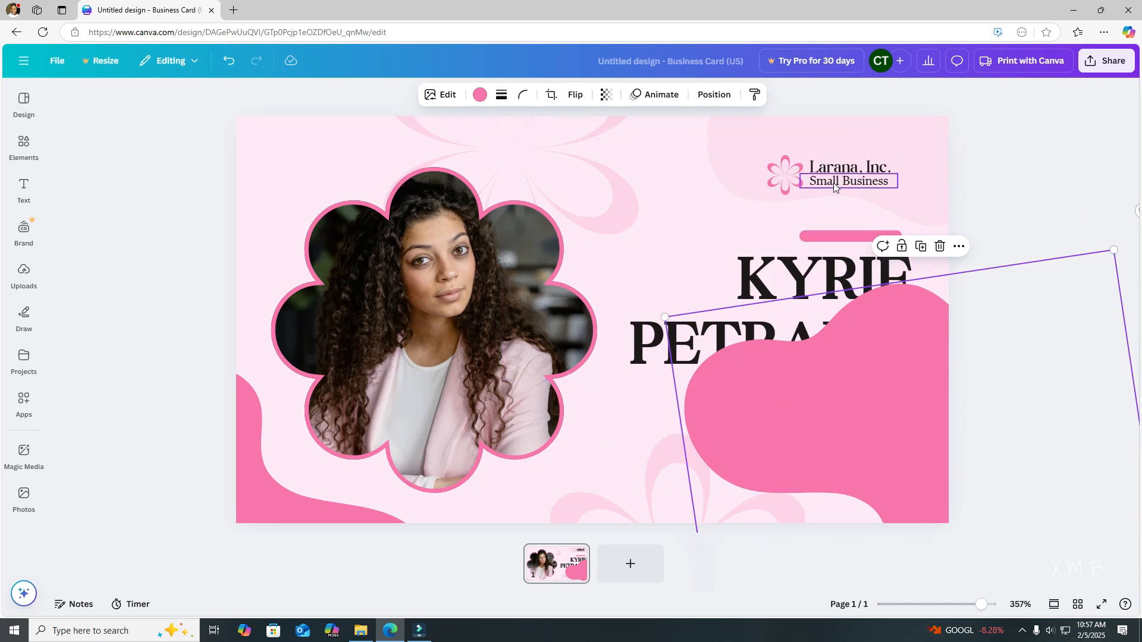
# Step: Replace Larana, Inc. with Handmade Haircare and shrink it to about 5.3 to fit one line
pyautogui.click(863, 171)
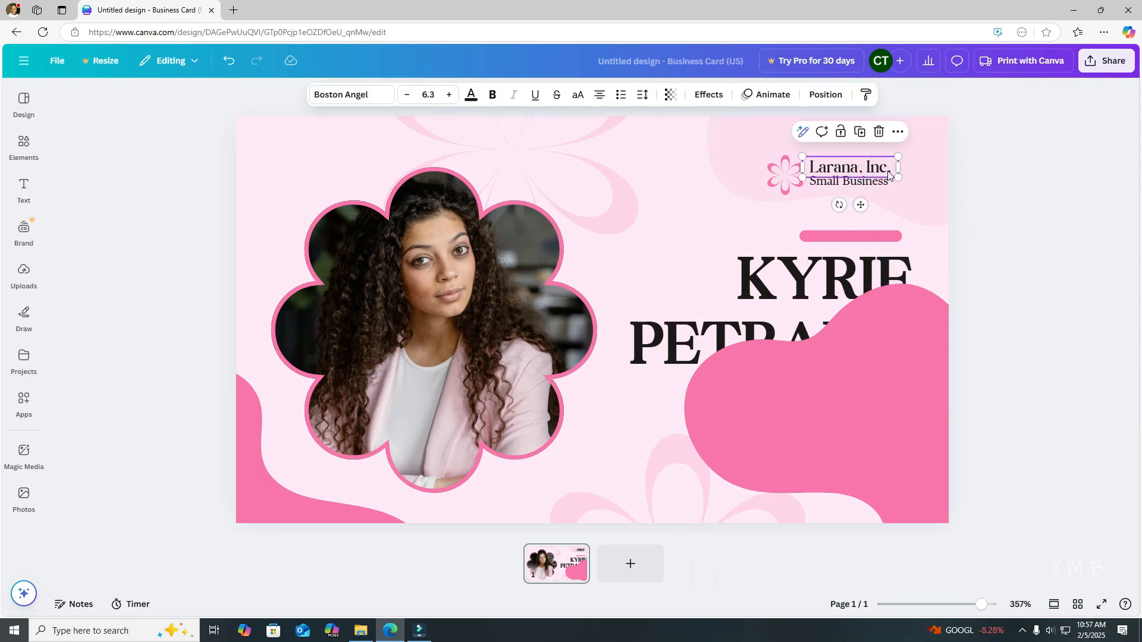
pyautogui.click(889, 170)
pyautogui.write('Hand')
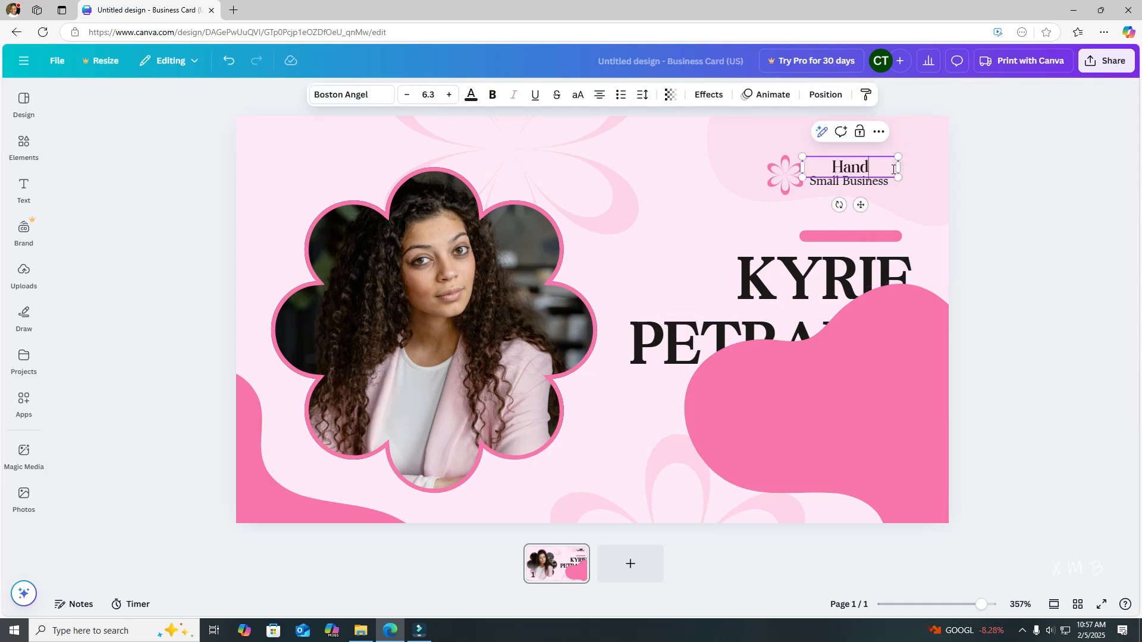
pyautogui.write('made Small Business Hairca')
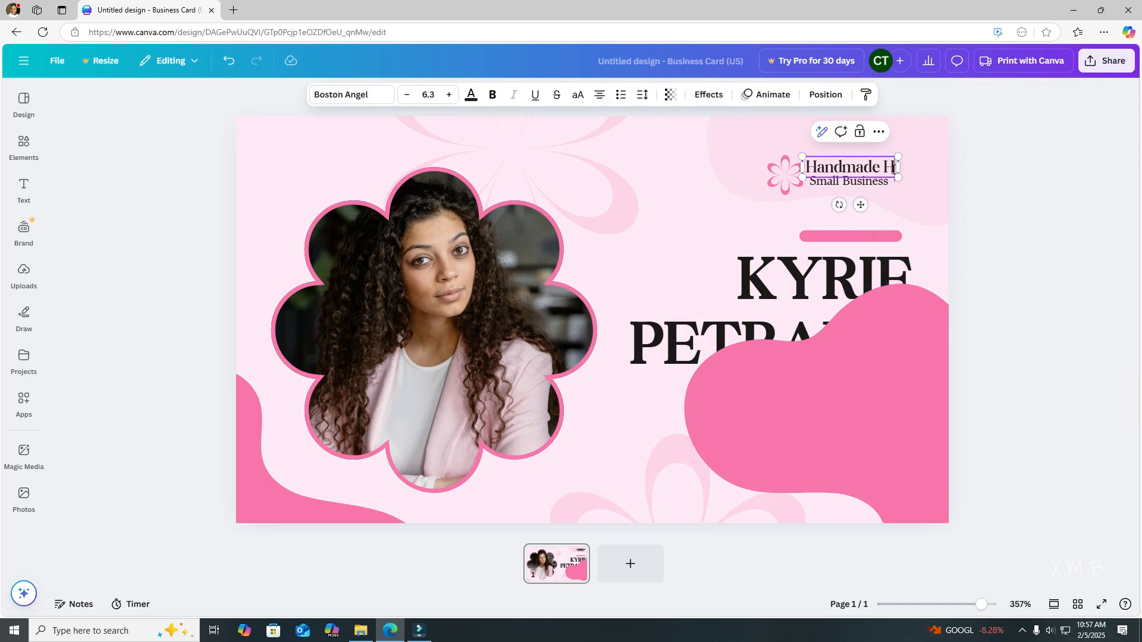
pyautogui.write('re')
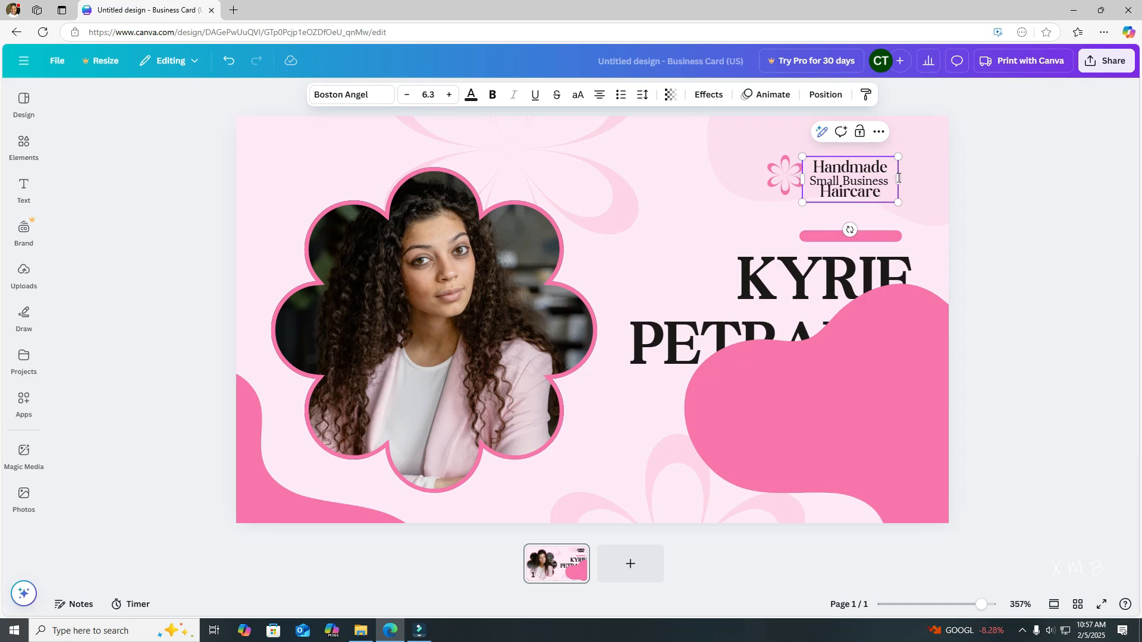
pyautogui.moveTo(898, 177); pyautogui.dragTo(912, 177)
pyautogui.click(406, 95)
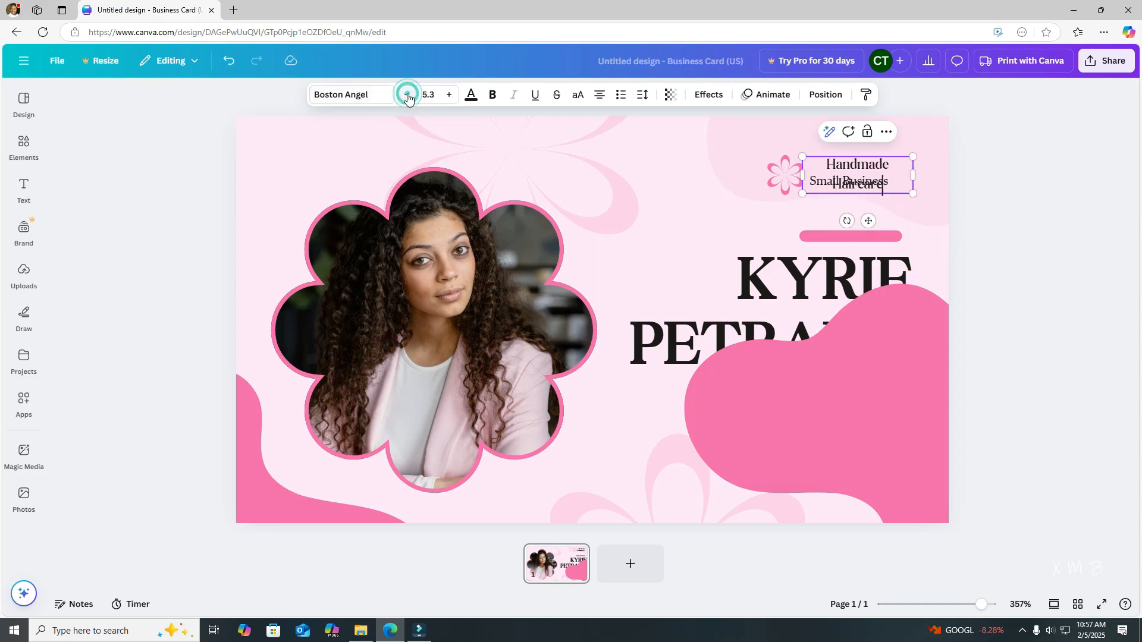
pyautogui.click(406, 95)
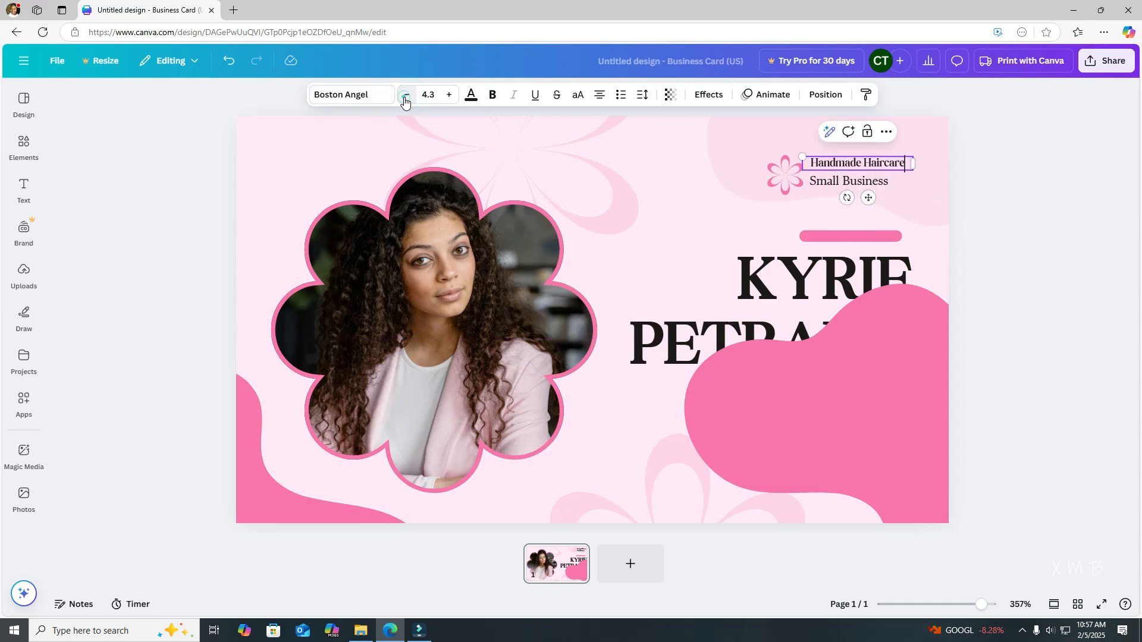
# Step: Change the tagline to 'Handmade accessories', shrink it to 3.3, and align it under the name
pyautogui.click(827, 186)
pyautogui.doubleClick(827, 186)
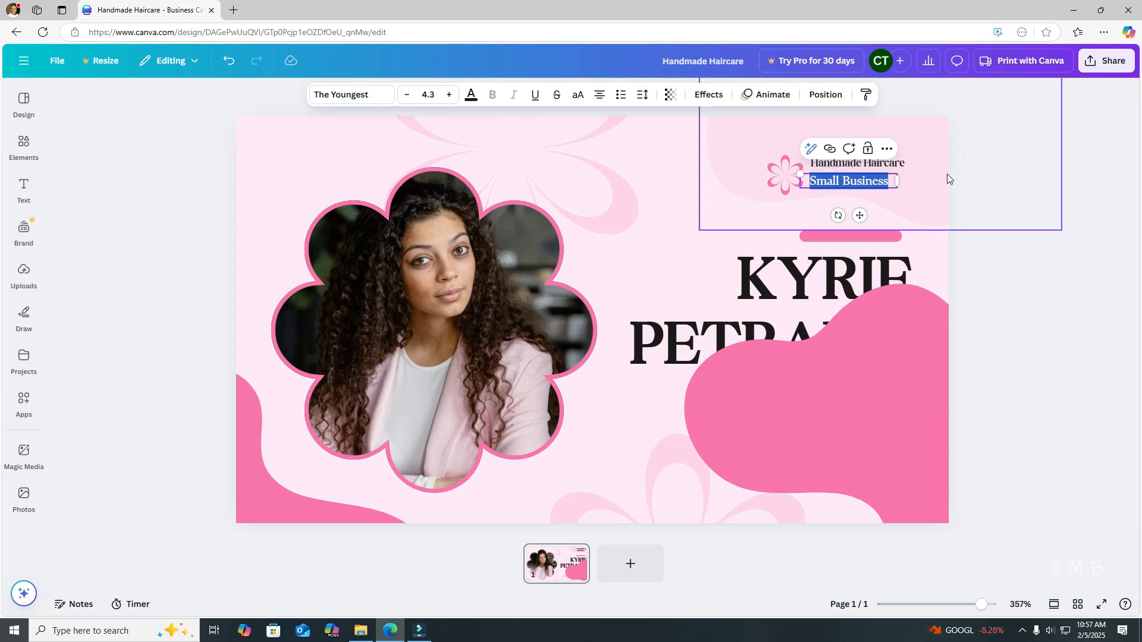
pyautogui.write('Hand')
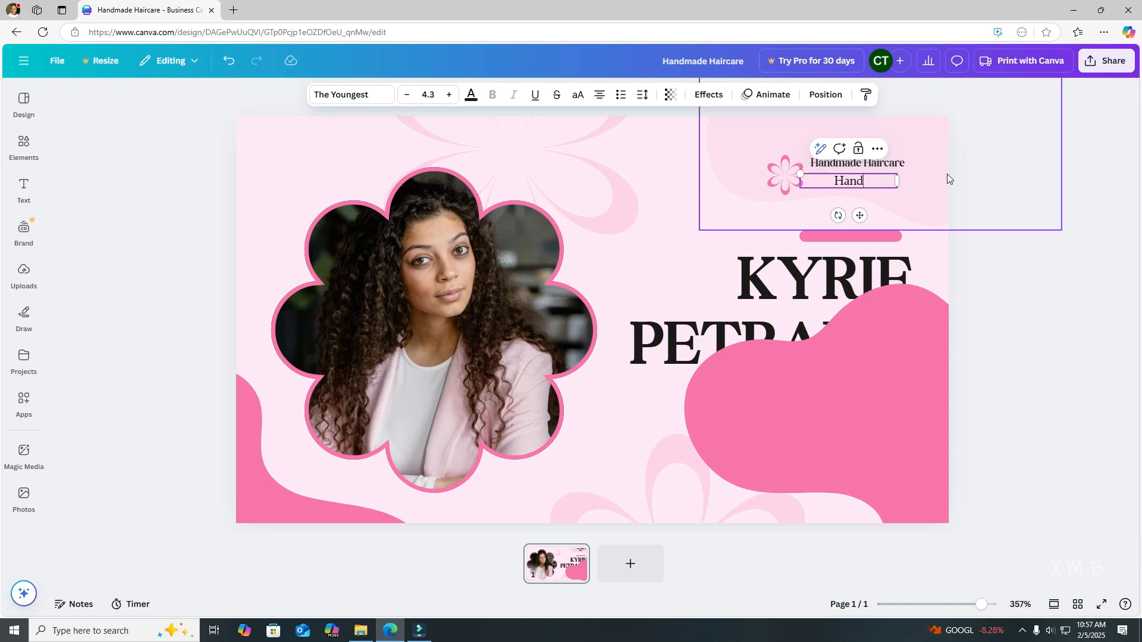
pyautogui.write('made accessories')
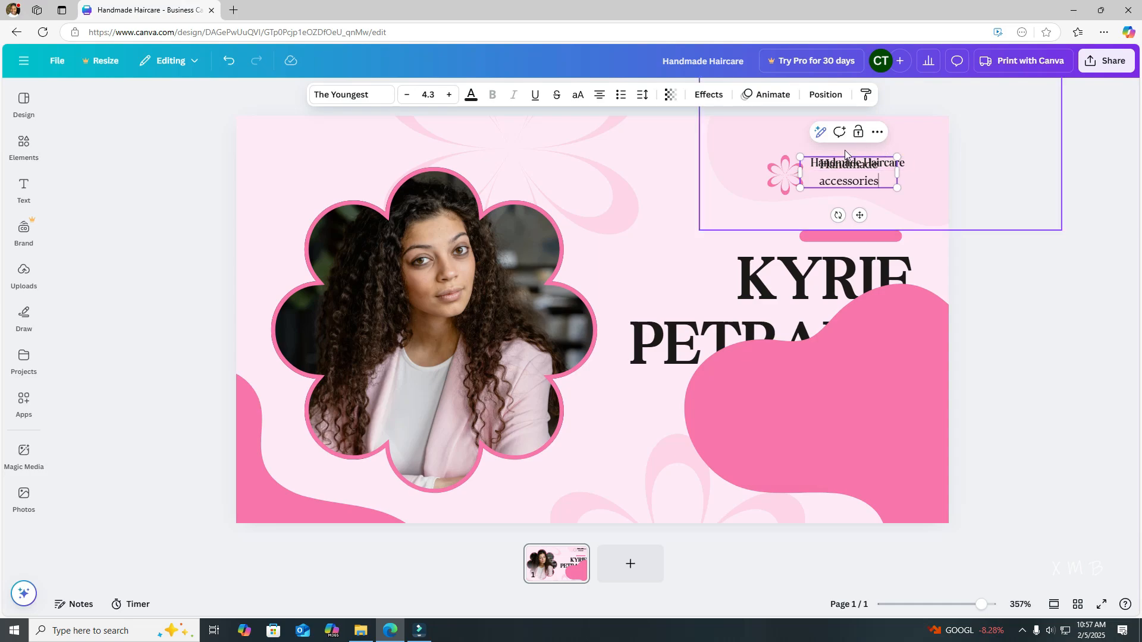
pyautogui.click(402, 95)
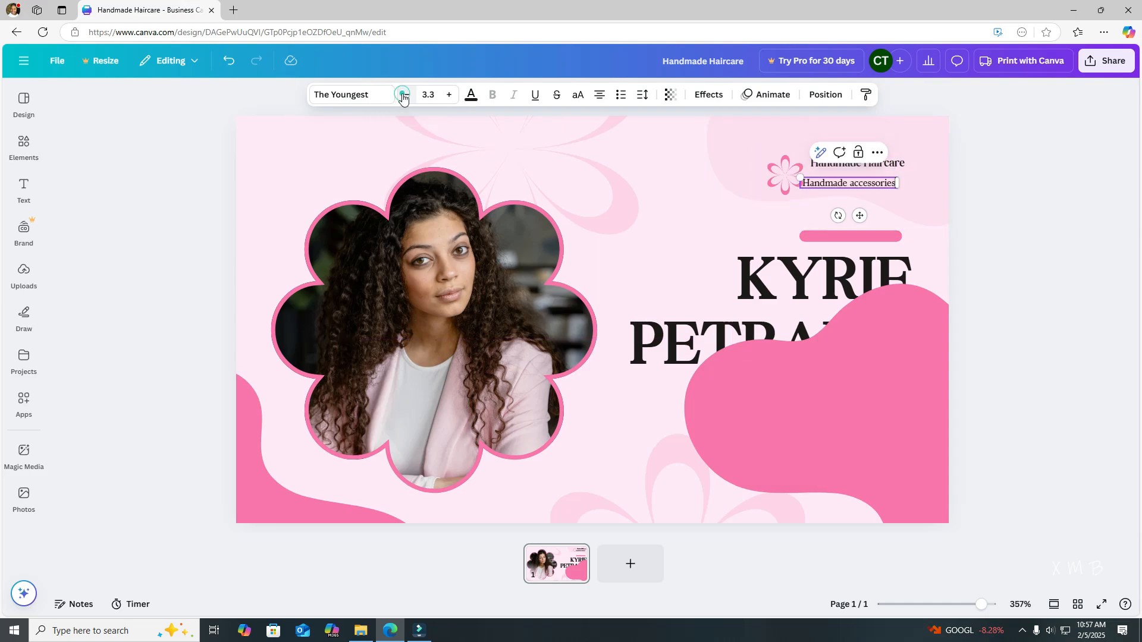
pyautogui.click(913, 185)
pyautogui.click(880, 183)
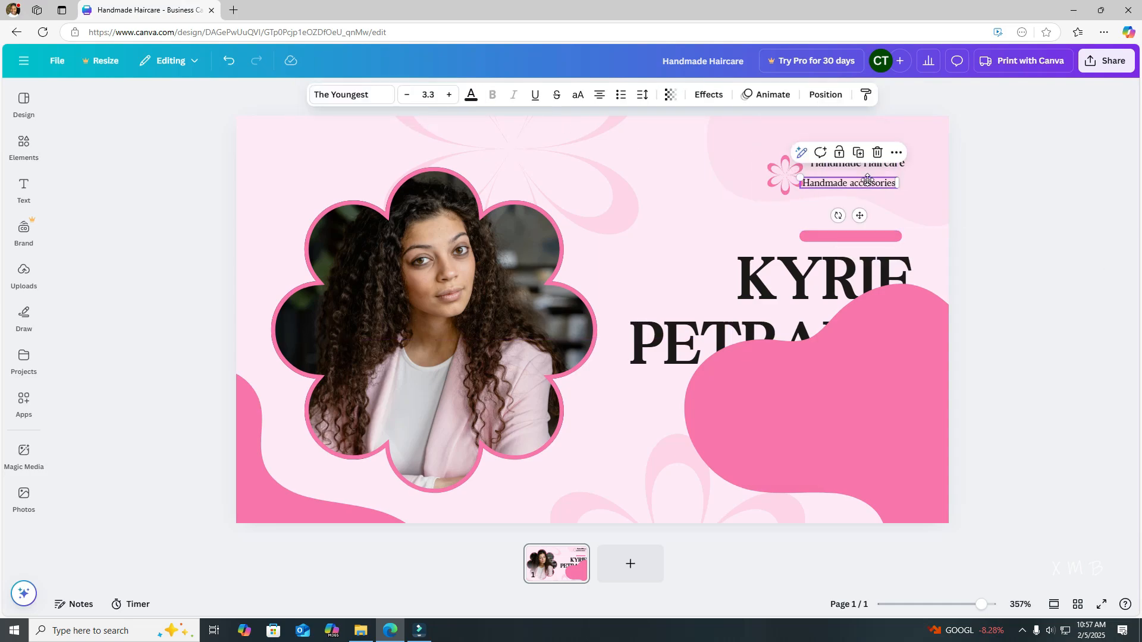
pyautogui.moveTo(861, 182); pyautogui.dragTo(870, 179)
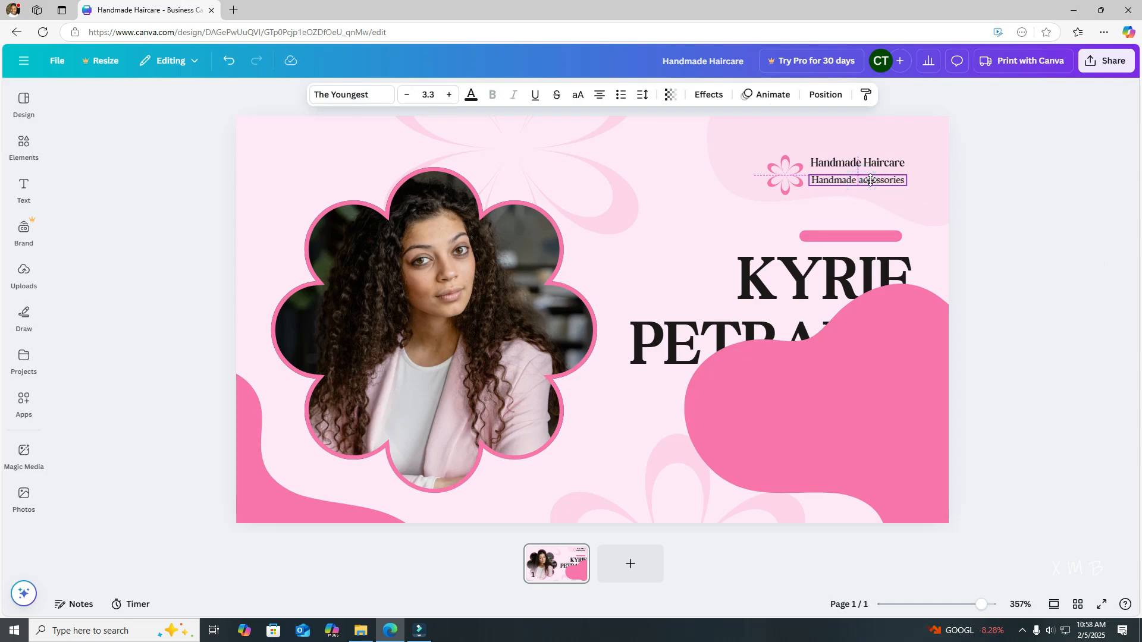
pyautogui.click(920, 176)
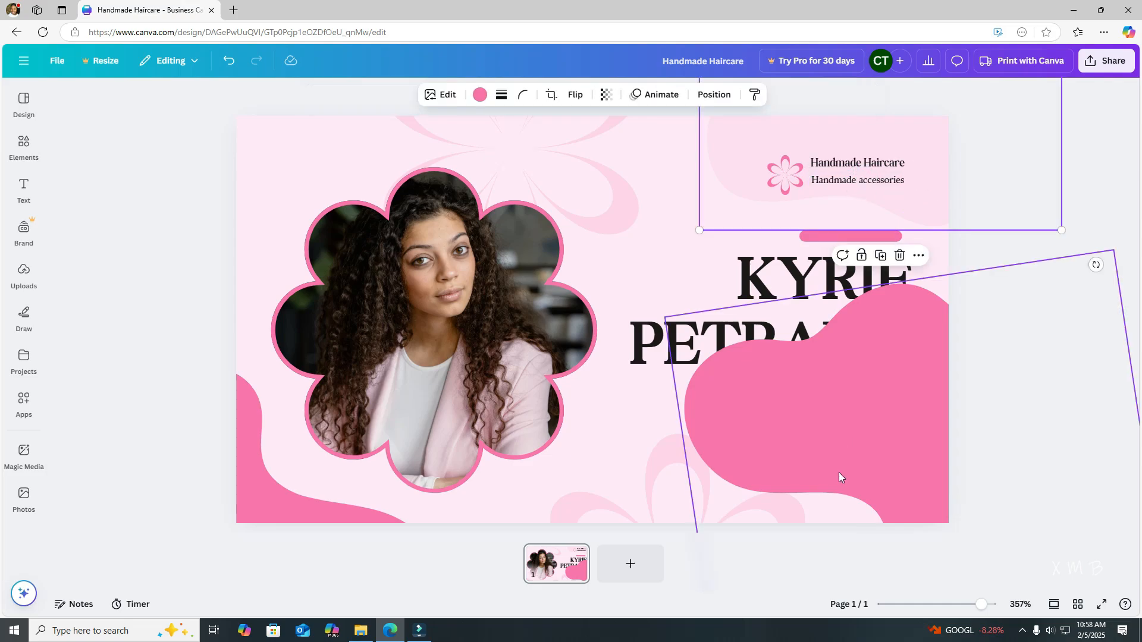
# Step: Move the pink blob to the top-right corner and retitle the heading 'X M BEAUTY' over two lines
pyautogui.moveTo(839, 471); pyautogui.dragTo(900, 124)
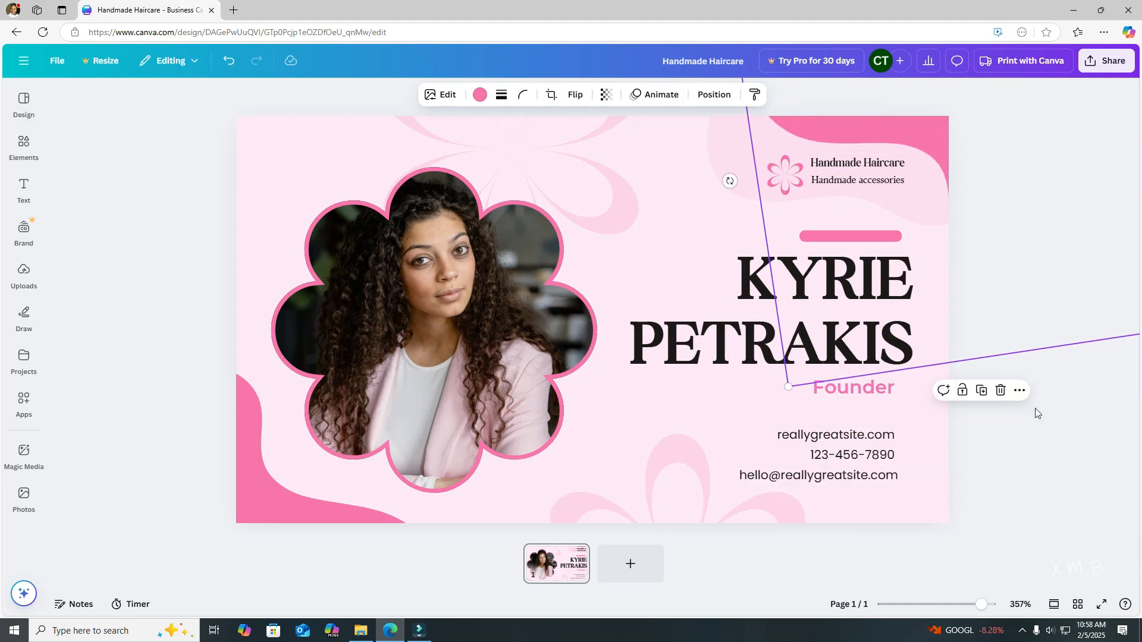
pyautogui.doubleClick(729, 306)
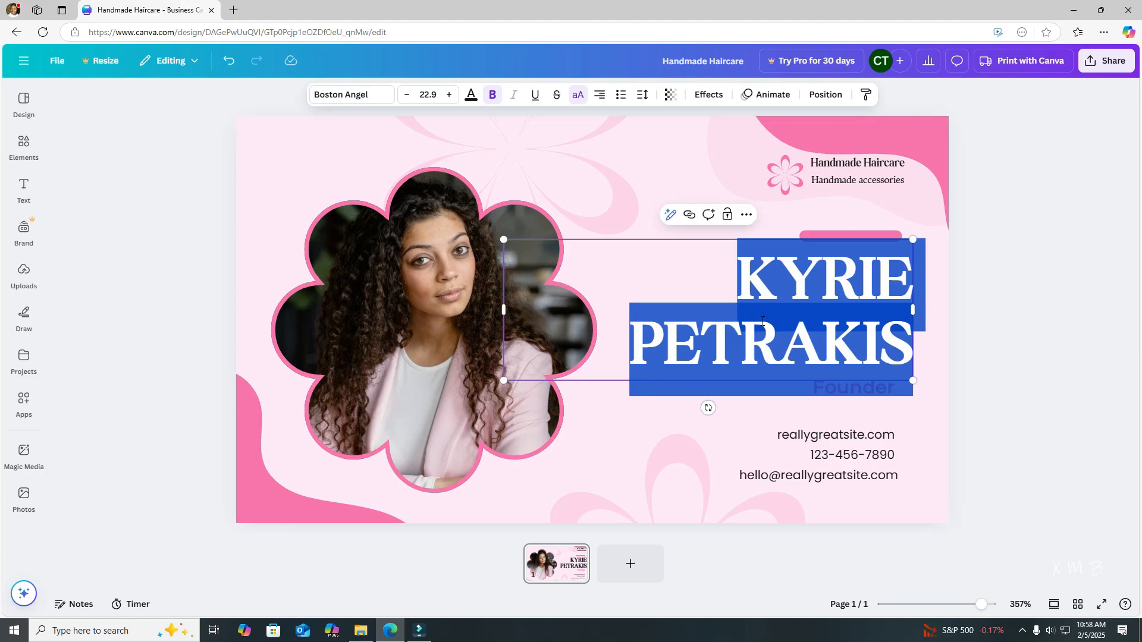
pyautogui.write('X M BEAUT')
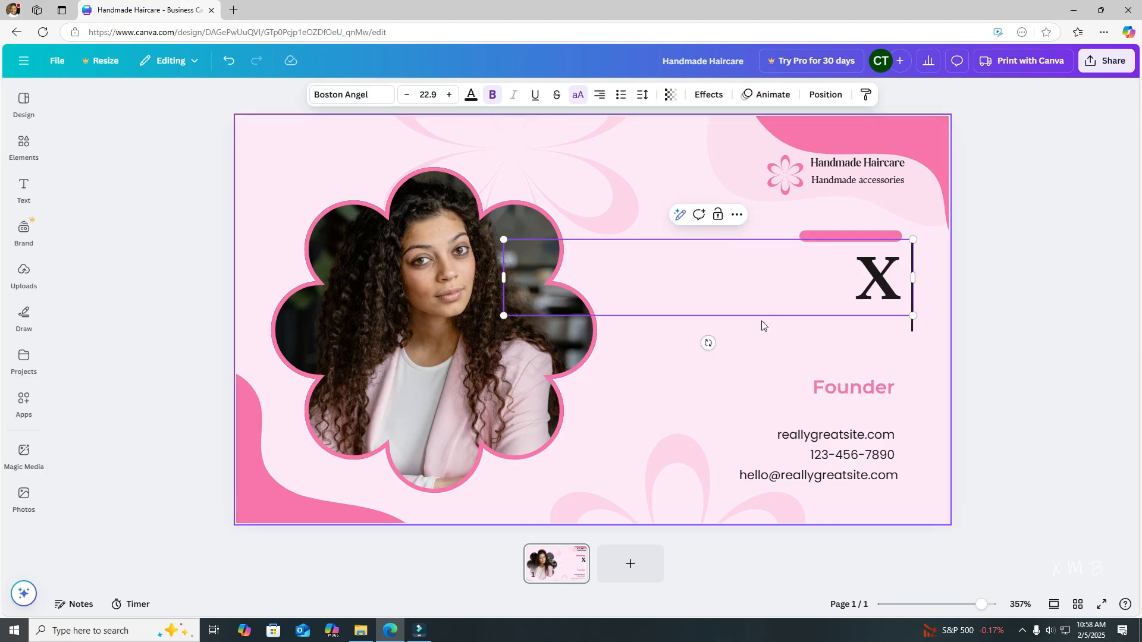
pyautogui.write('Y')
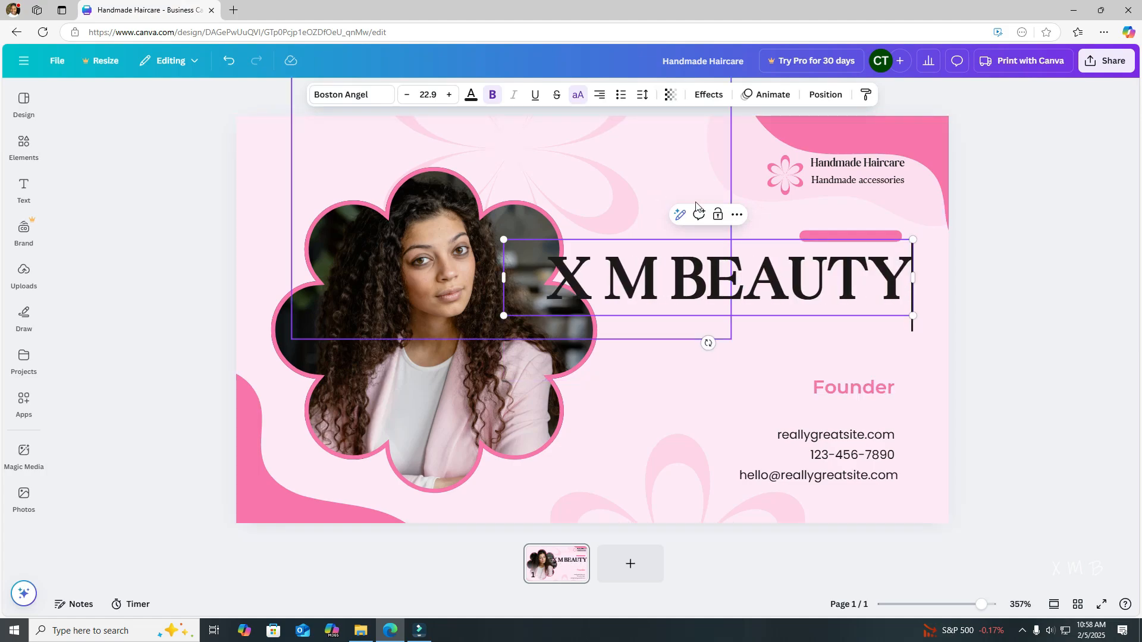
pyautogui.click(668, 272)
pyautogui.press('Return')
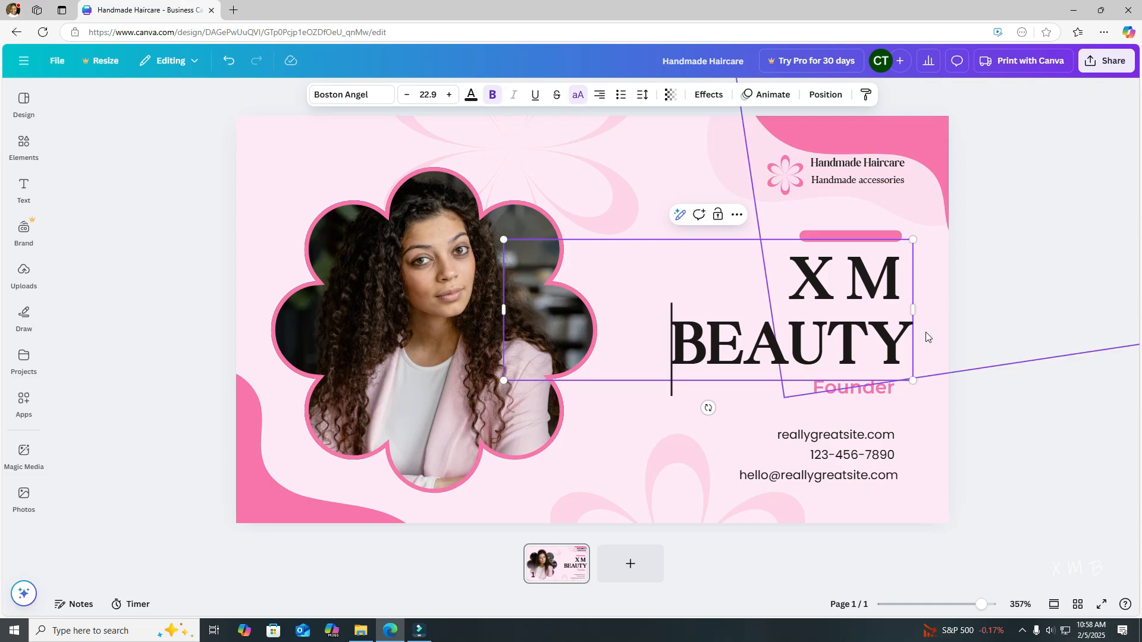
pyautogui.click(745, 331)
pyautogui.moveTo(640, 350); pyautogui.dragTo(899, 347)
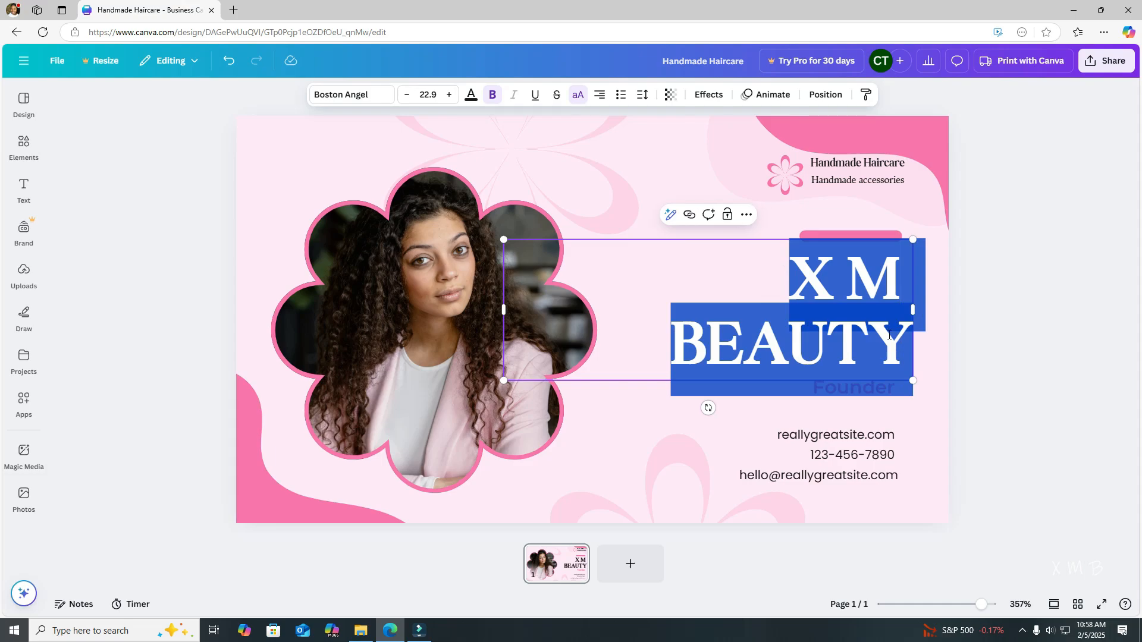
# Step: Cycle the X M BEAUTY heading's alignment options and settle on centred
pyautogui.click(600, 97)
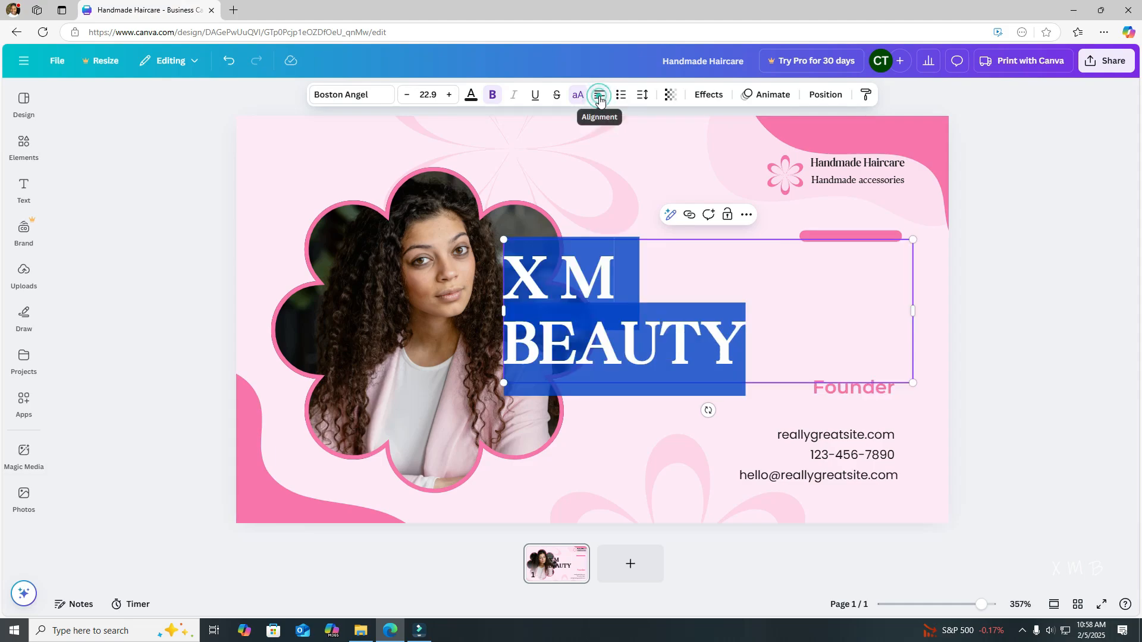
pyautogui.click(600, 97)
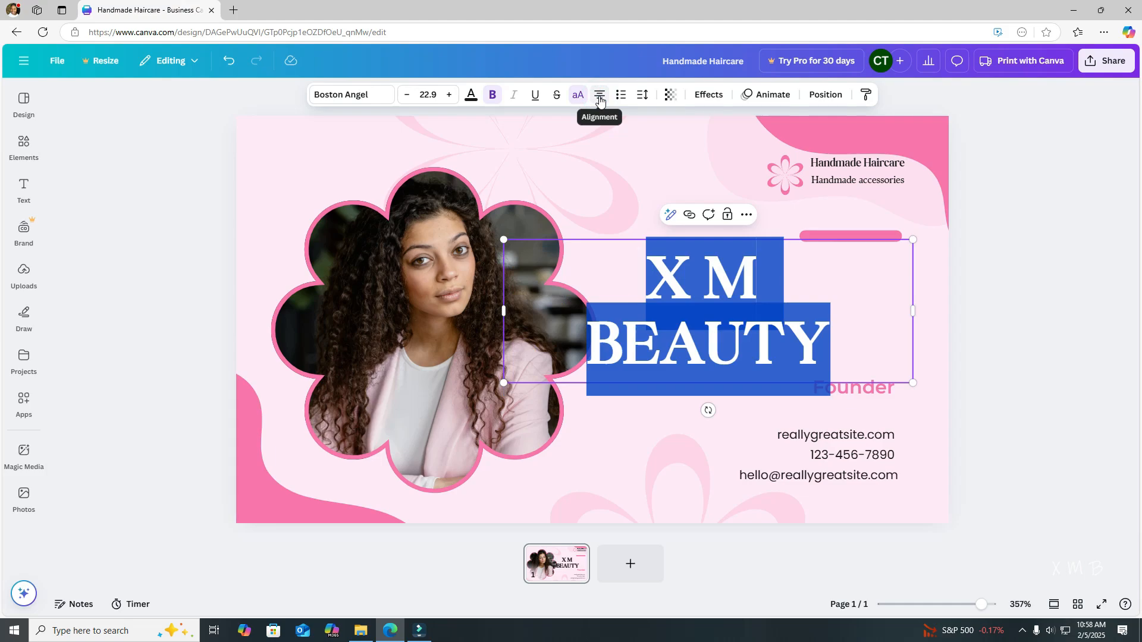
pyautogui.click(600, 97)
pyautogui.click(600, 97)
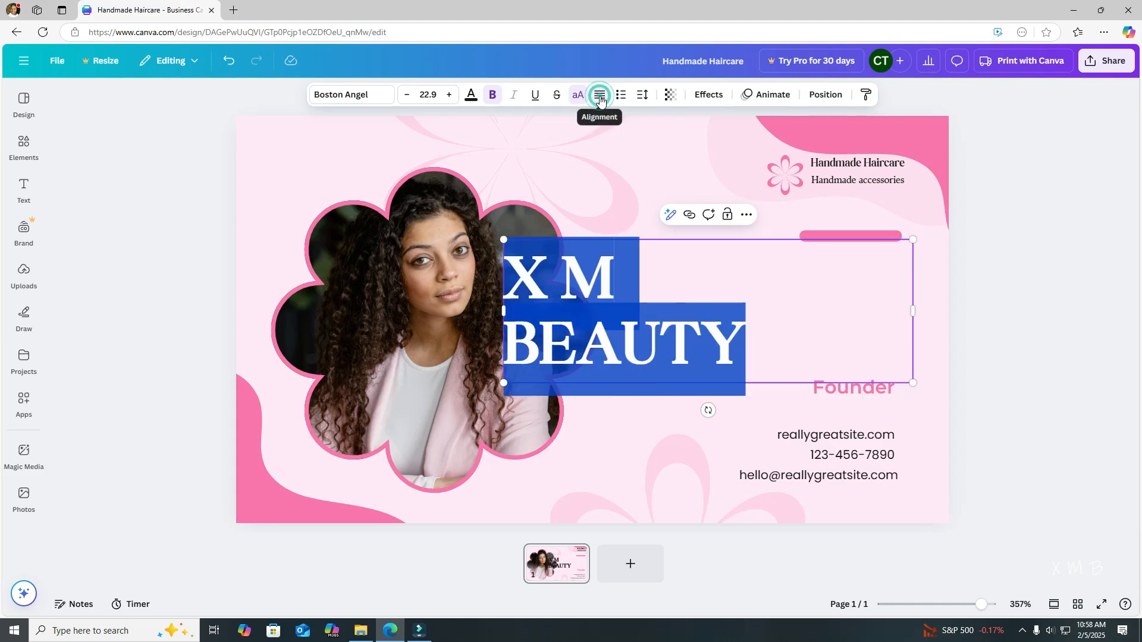
pyautogui.click(600, 97)
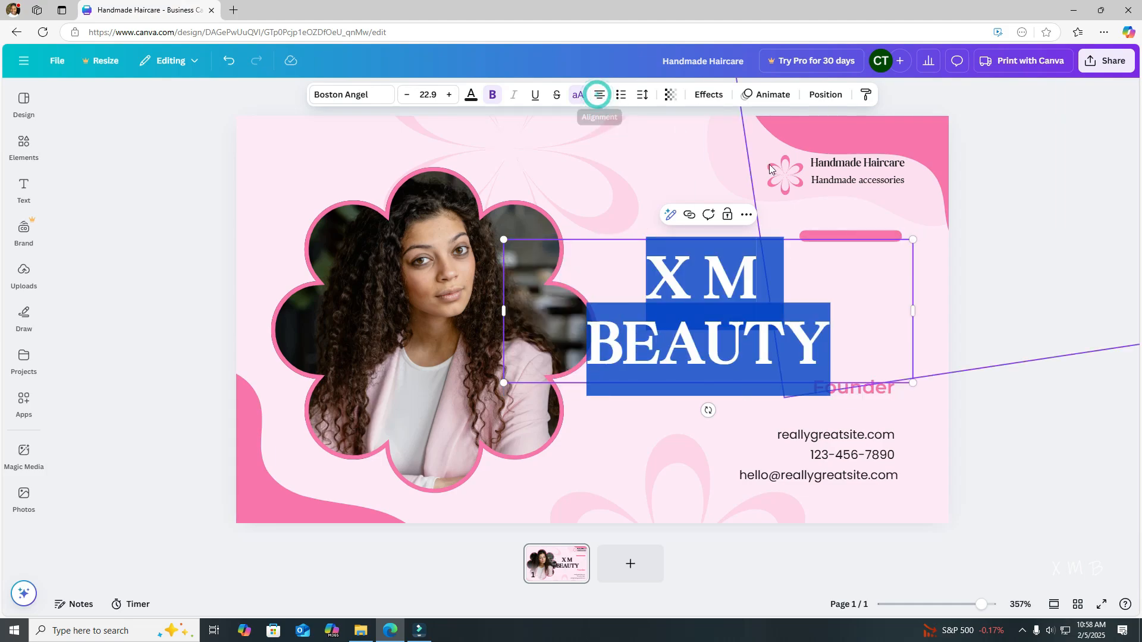
pyautogui.click(944, 301)
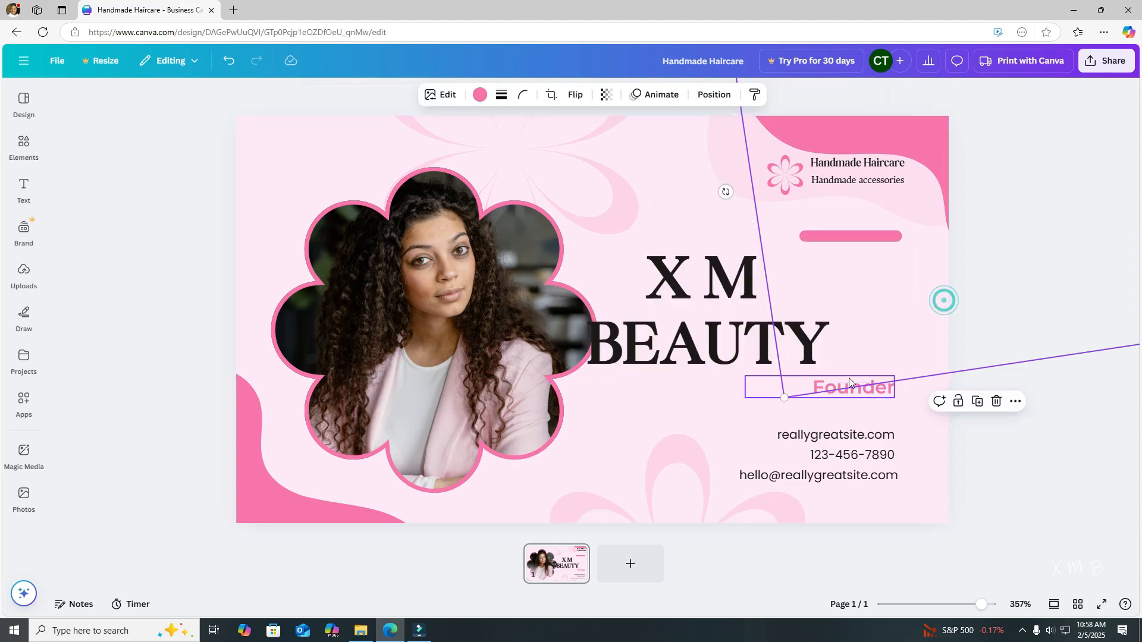
# Step: Drag the heading's text box right so it lines up above Founder
pyautogui.click(751, 323)
pyautogui.moveTo(751, 323); pyautogui.dragTo(821, 322)
pyautogui.click(933, 431)
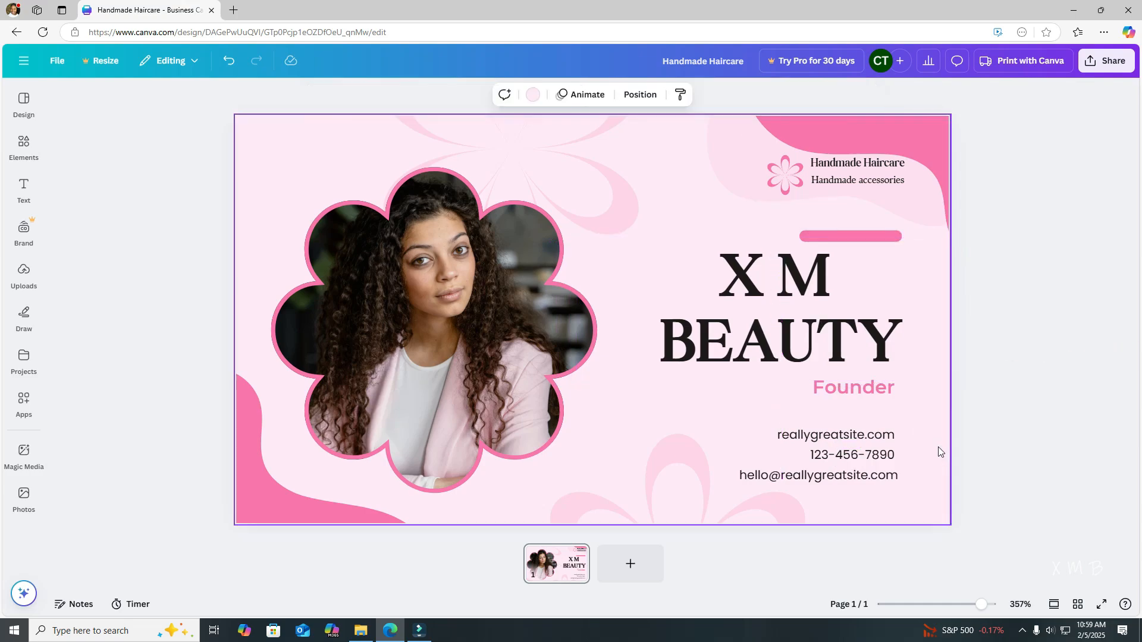
pyautogui.click(674, 346)
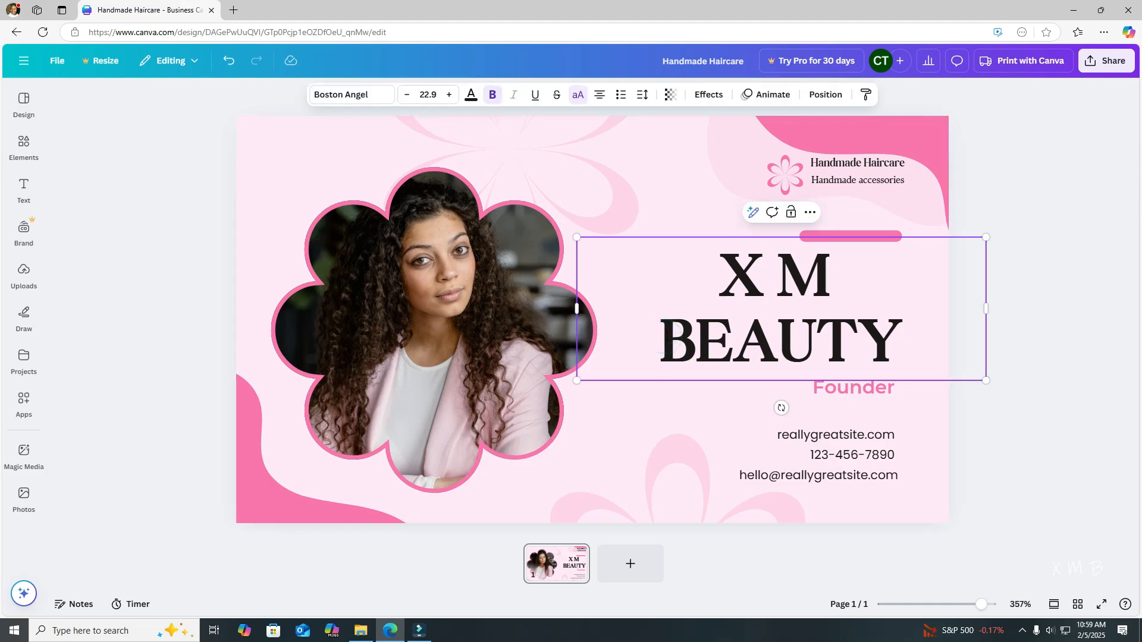
# Step: Join X M BEAUTY onto one line, shrink it to 16.9, and drop it just above Founder
pyautogui.press('BackSpace')
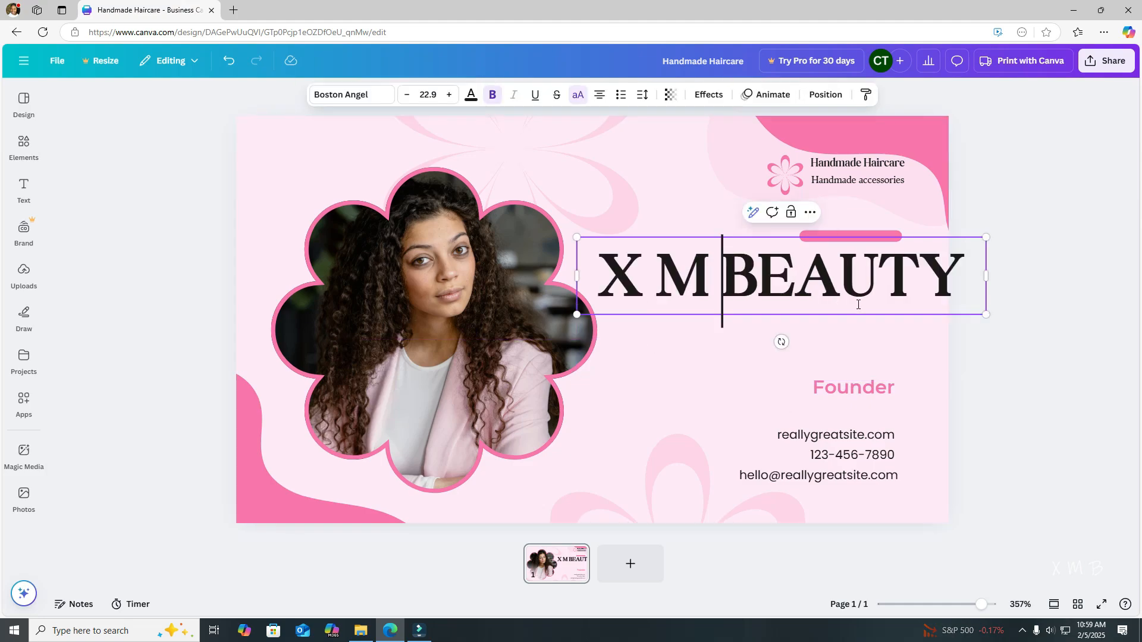
pyautogui.moveTo(969, 283); pyautogui.dragTo(610, 201)
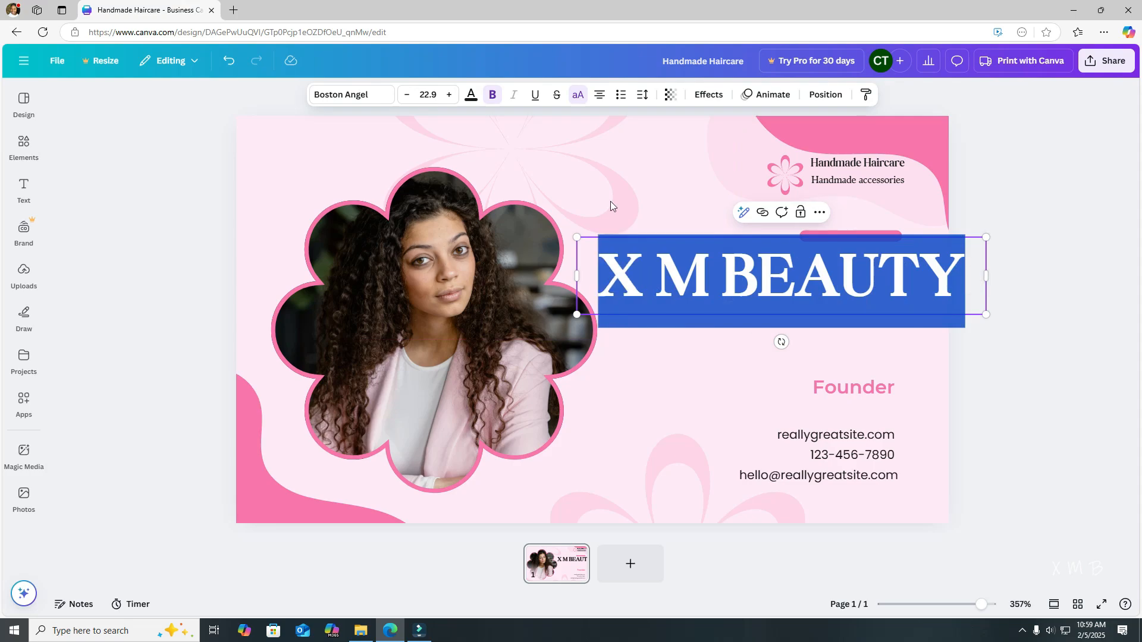
pyautogui.click(406, 95)
pyautogui.click(407, 95)
pyautogui.click(406, 95)
pyautogui.click(406, 95)
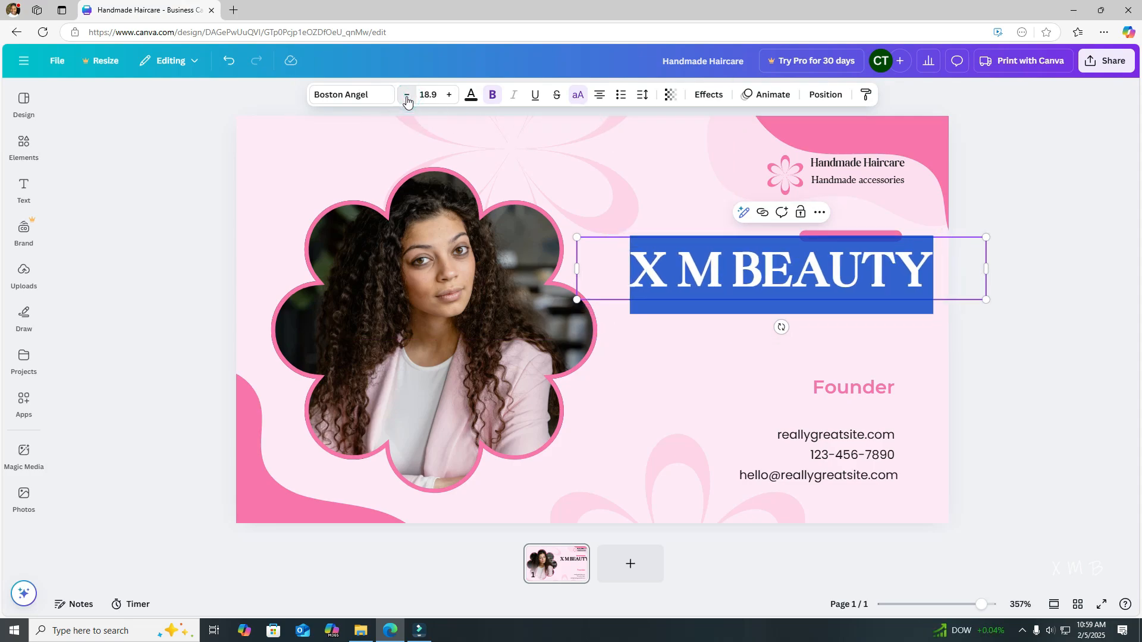
pyautogui.click(406, 95)
pyautogui.click(407, 95)
pyautogui.click(798, 337)
pyautogui.moveTo(721, 267); pyautogui.dragTo(724, 312)
pyautogui.click(938, 387)
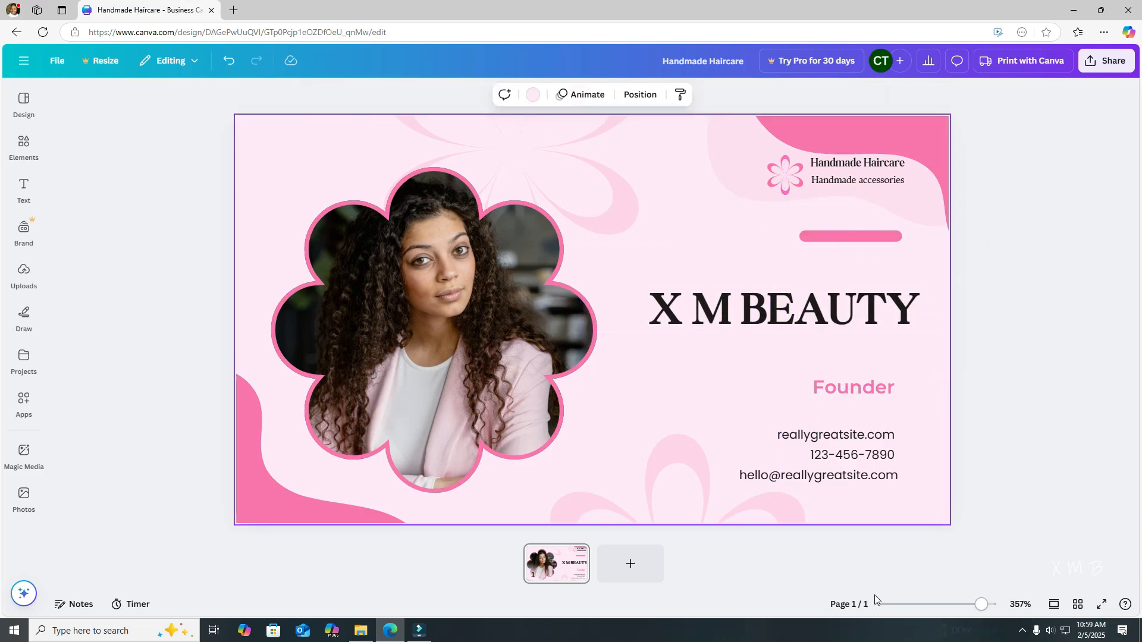
# Step: Replace the word Founder with the founder's full name
pyautogui.click(876, 389)
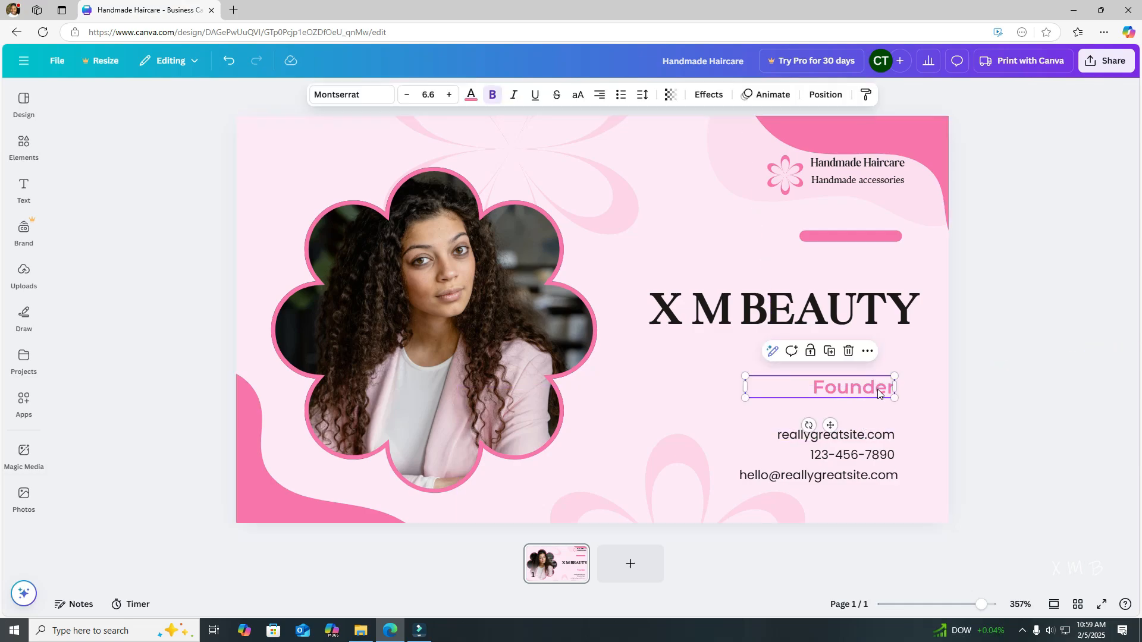
pyautogui.doubleClick(877, 389)
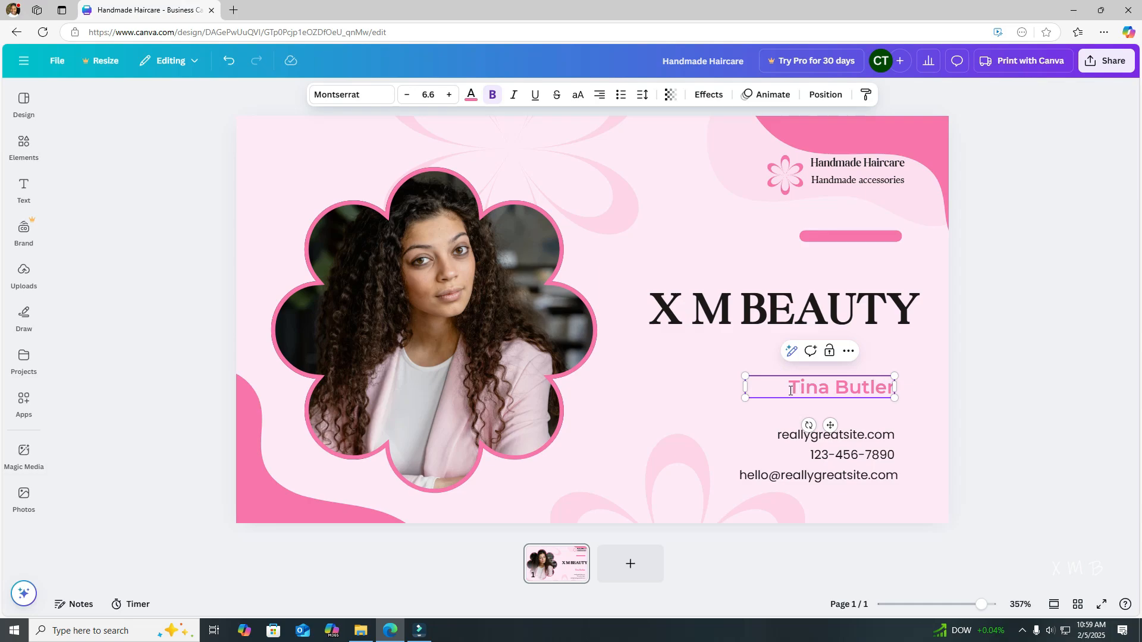
# Step: Set the name in the Bakerie script font and move it up just below X M BEAUTY
pyautogui.moveTo(782, 390); pyautogui.dragTo(897, 388)
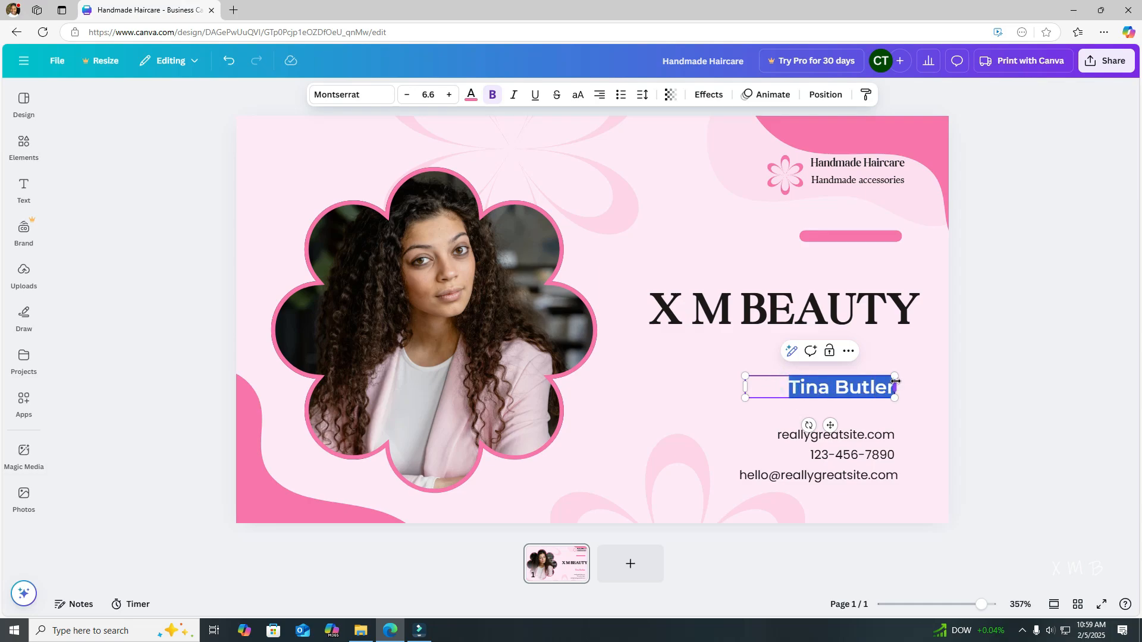
pyautogui.click(338, 97)
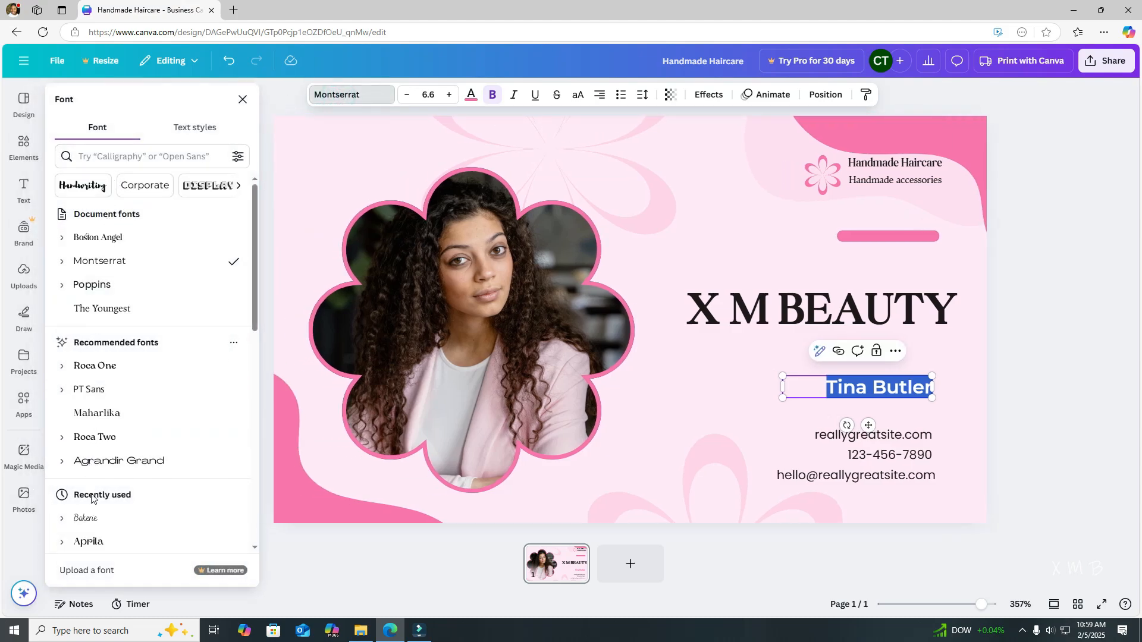
pyautogui.click(86, 518)
pyautogui.click(937, 410)
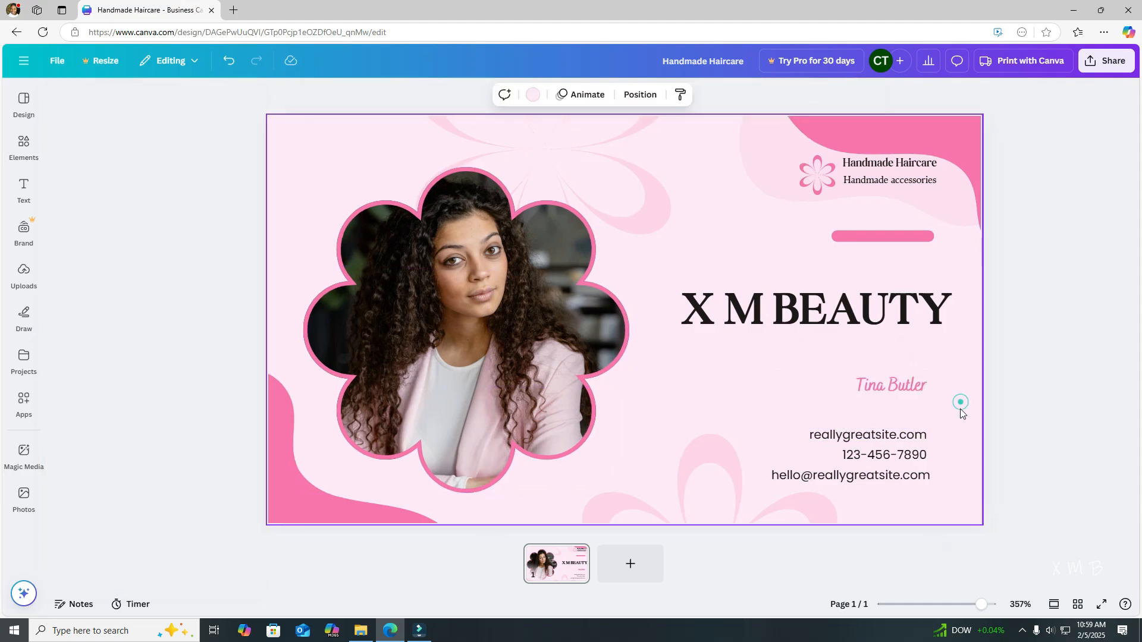
pyautogui.click(859, 388)
pyautogui.moveTo(859, 375); pyautogui.dragTo(859, 351)
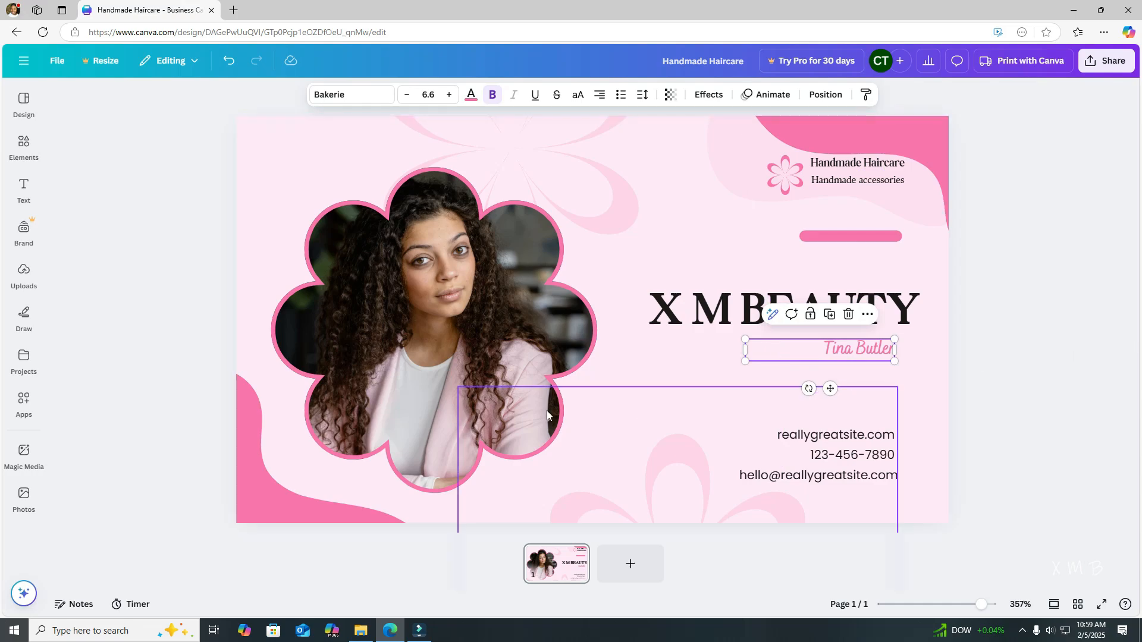
pyautogui.click(665, 269)
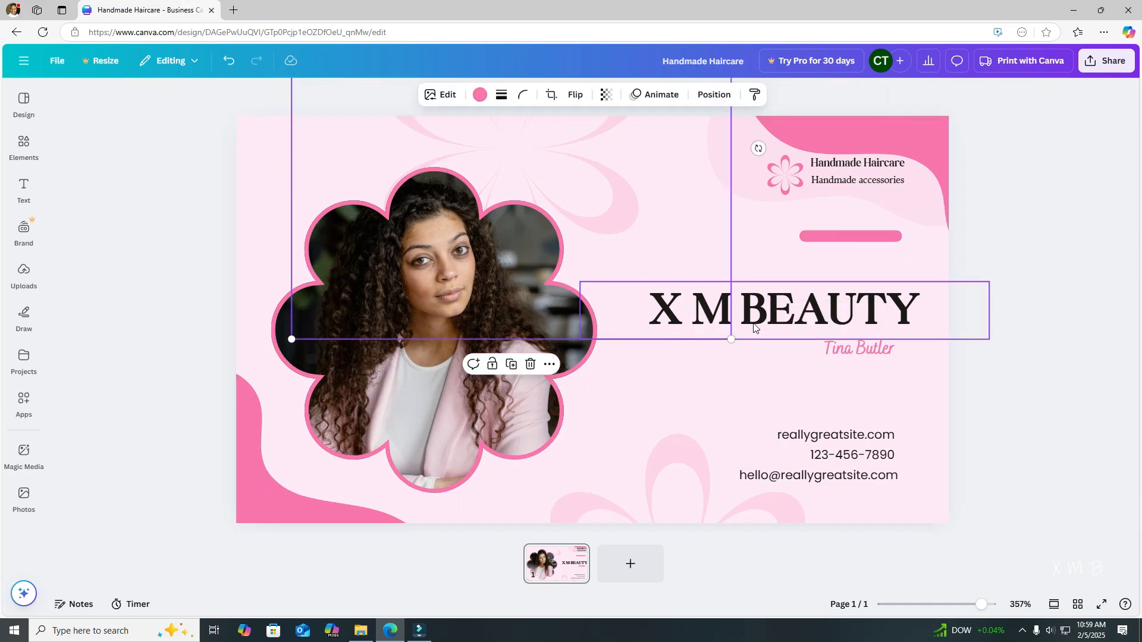
# Step: Change the sample website line to xmbeautyllc.com
pyautogui.click(849, 438)
pyautogui.doubleClick(849, 438)
pyautogui.write('xm')
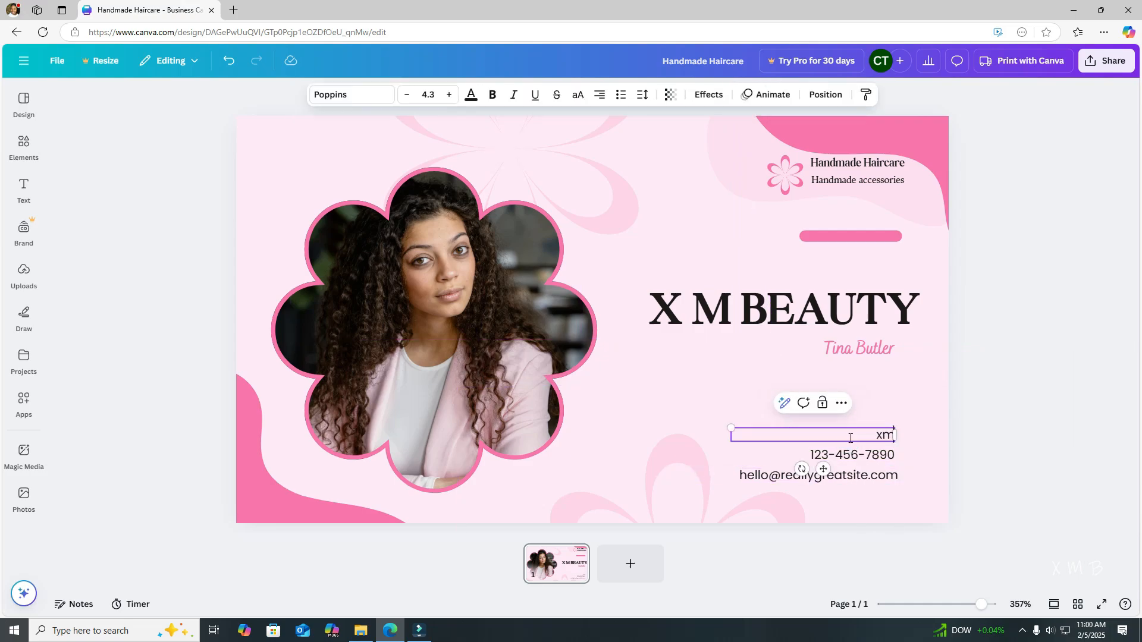
pyautogui.write('beautyllc.com')
# Step: Replace the phone line with the shop's Instagram handle and widen it to one line
pyautogui.click(846, 457)
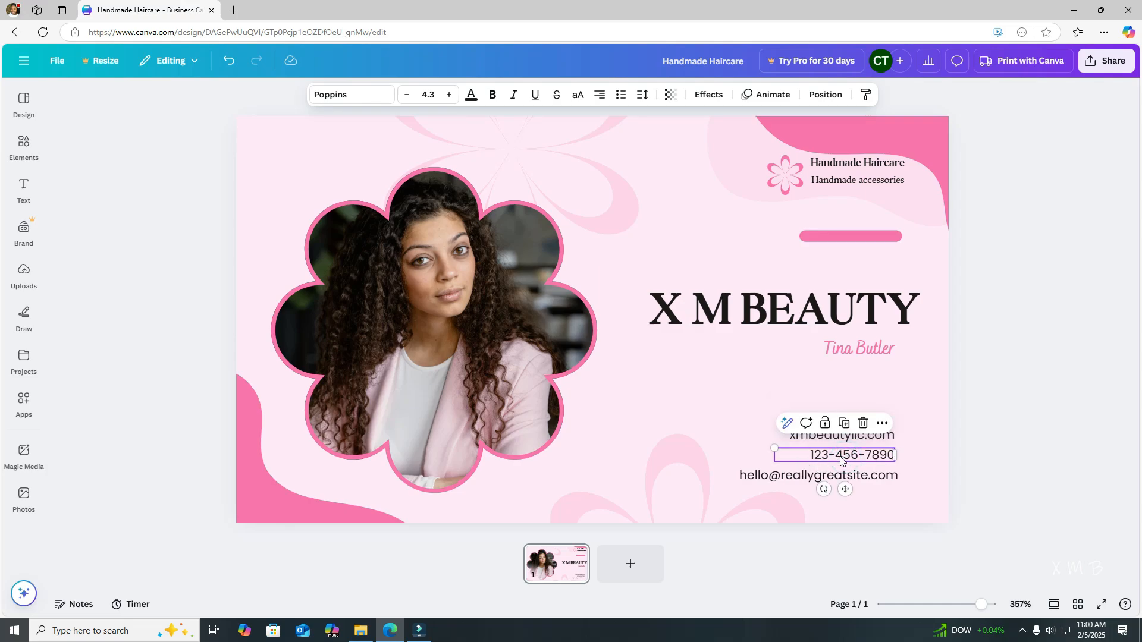
pyautogui.click(840, 456)
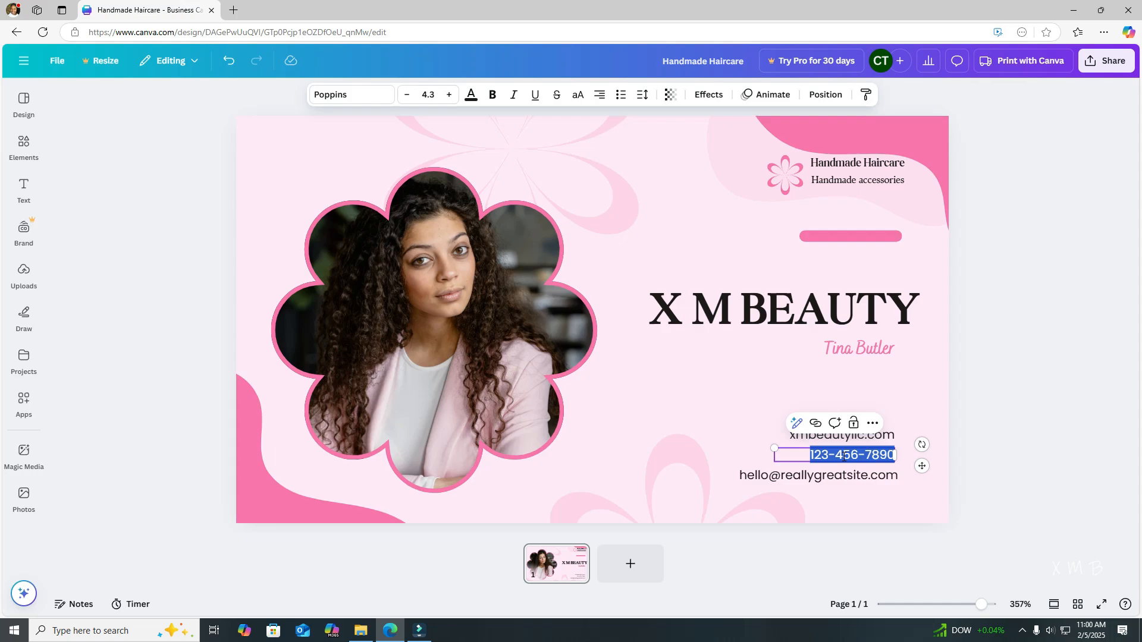
pyautogui.write('Instagram')
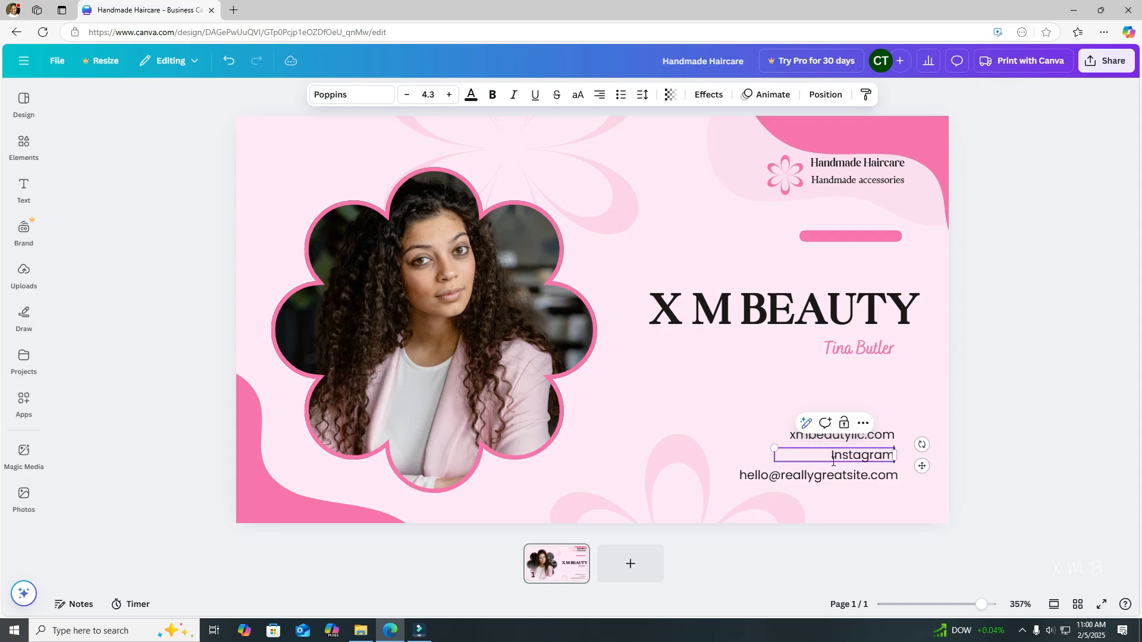
pyautogui.write(': xmbeautyll')
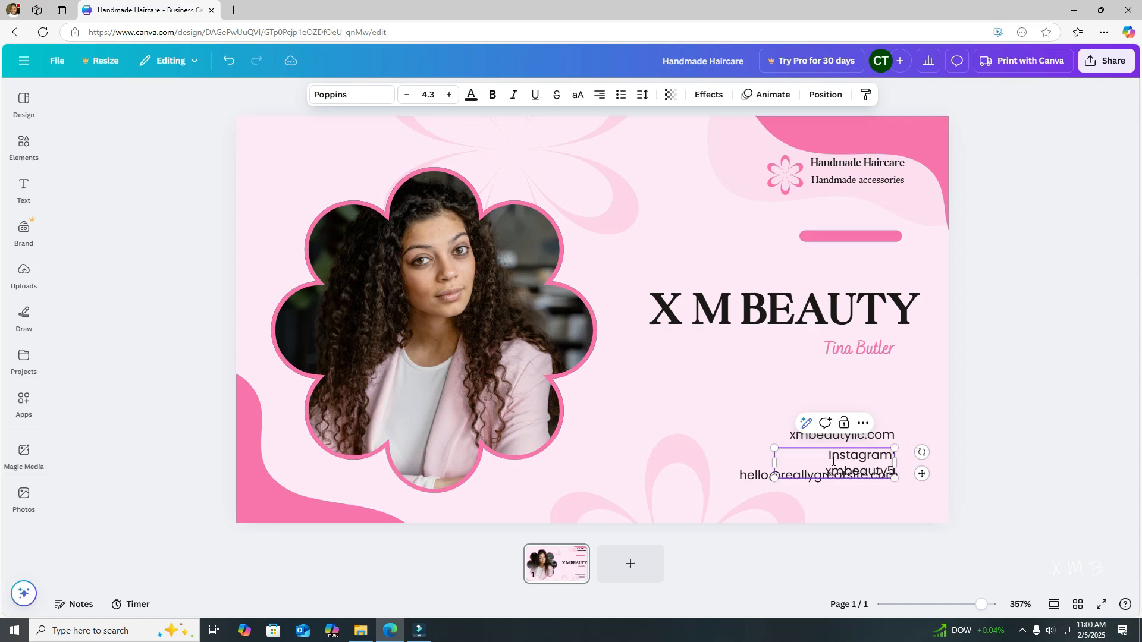
pyautogui.press('BackSpace')
pyautogui.write('6')
pyautogui.moveTo(774, 462); pyautogui.dragTo(748, 462)
# Step: Replace the sample e-mail line with the shop's e-mail address
pyautogui.click(844, 479)
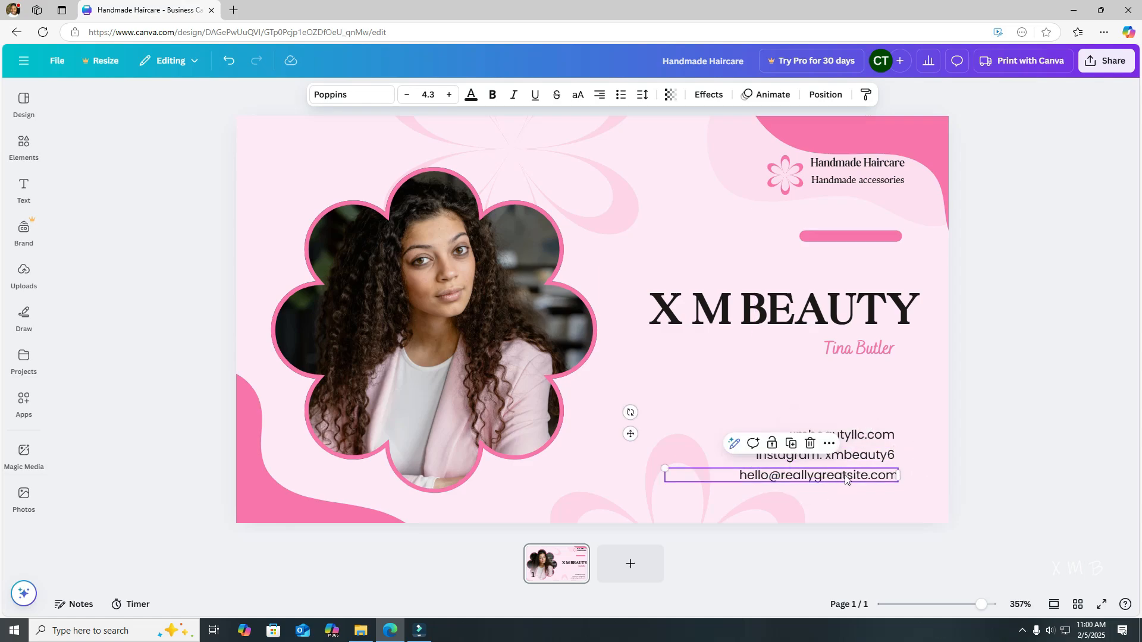
pyautogui.click(844, 475)
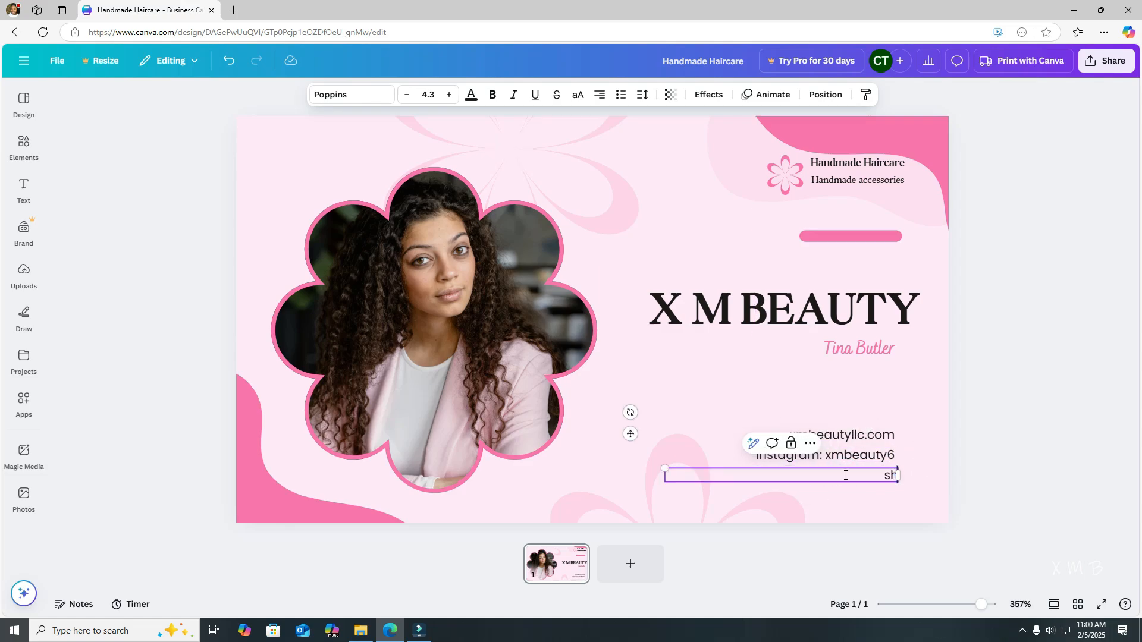
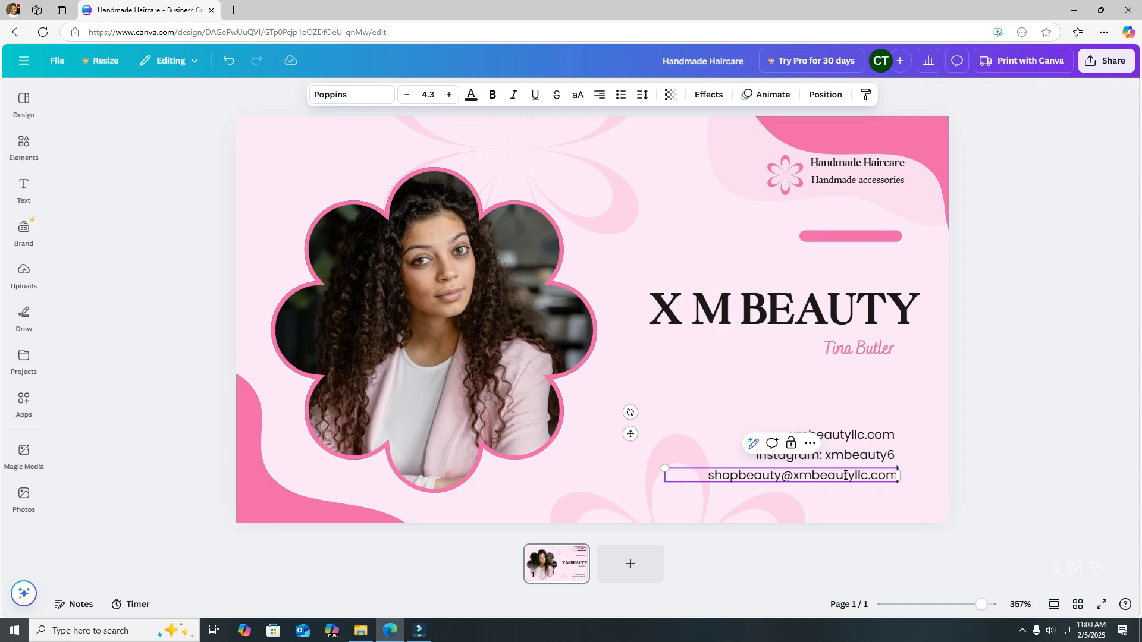
pyautogui.click(925, 458)
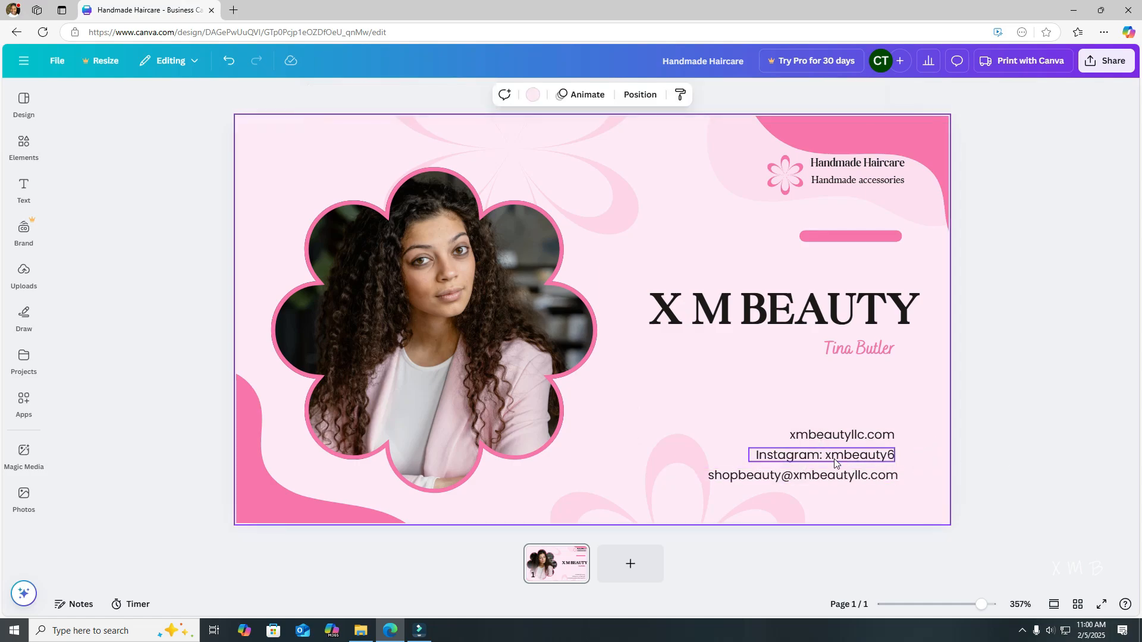
pyautogui.click(804, 440)
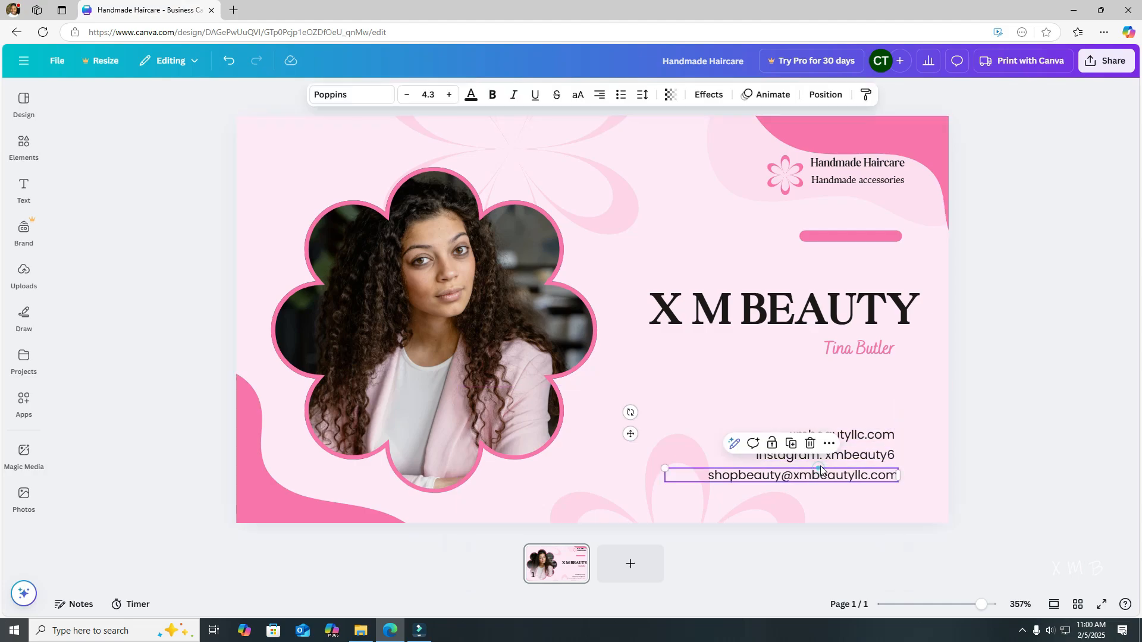
# Step: Colour the xmbeautyllc.com text a custom gold, #BF8A14
pyautogui.click(812, 431)
pyautogui.moveTo(780, 433); pyautogui.dragTo(897, 491)
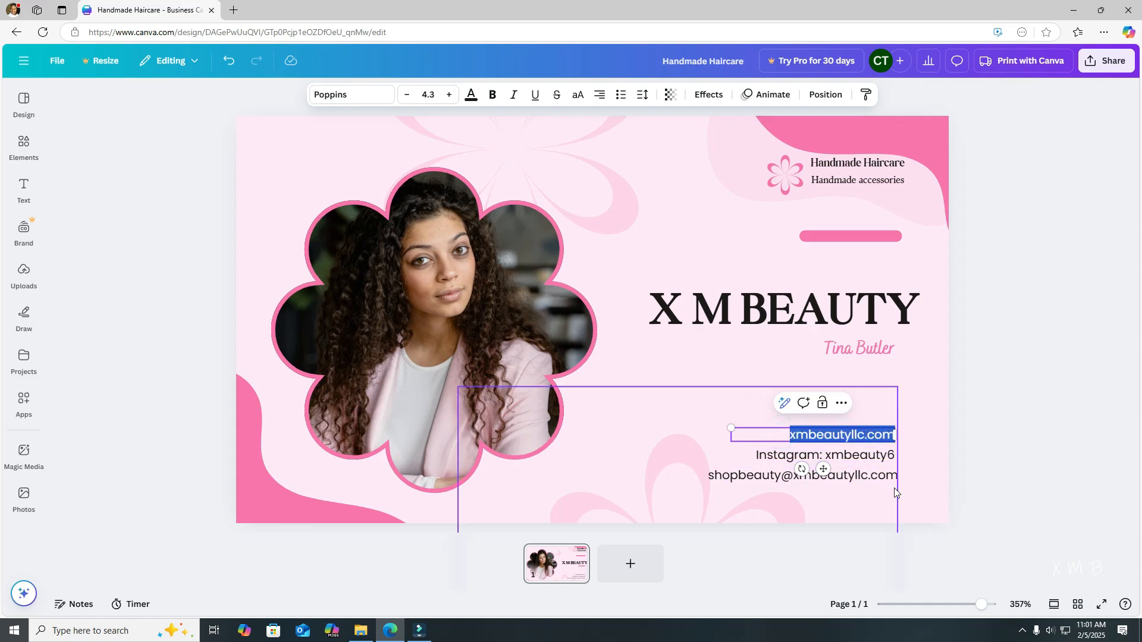
pyautogui.click(908, 460)
pyautogui.click(786, 437)
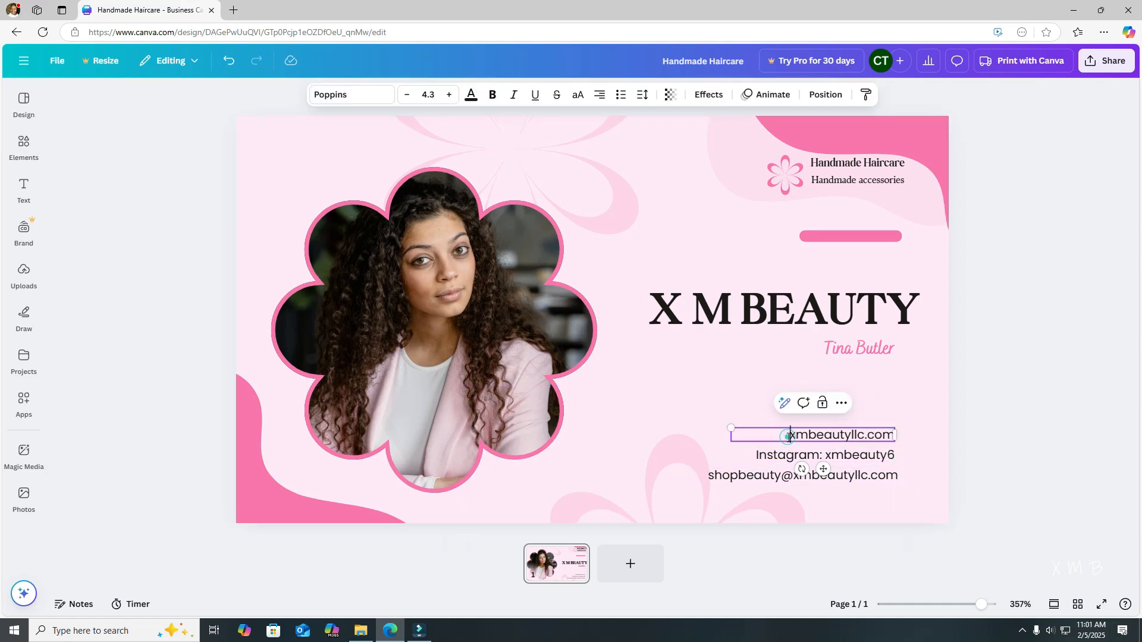
pyautogui.moveTo(786, 438); pyautogui.dragTo(894, 437)
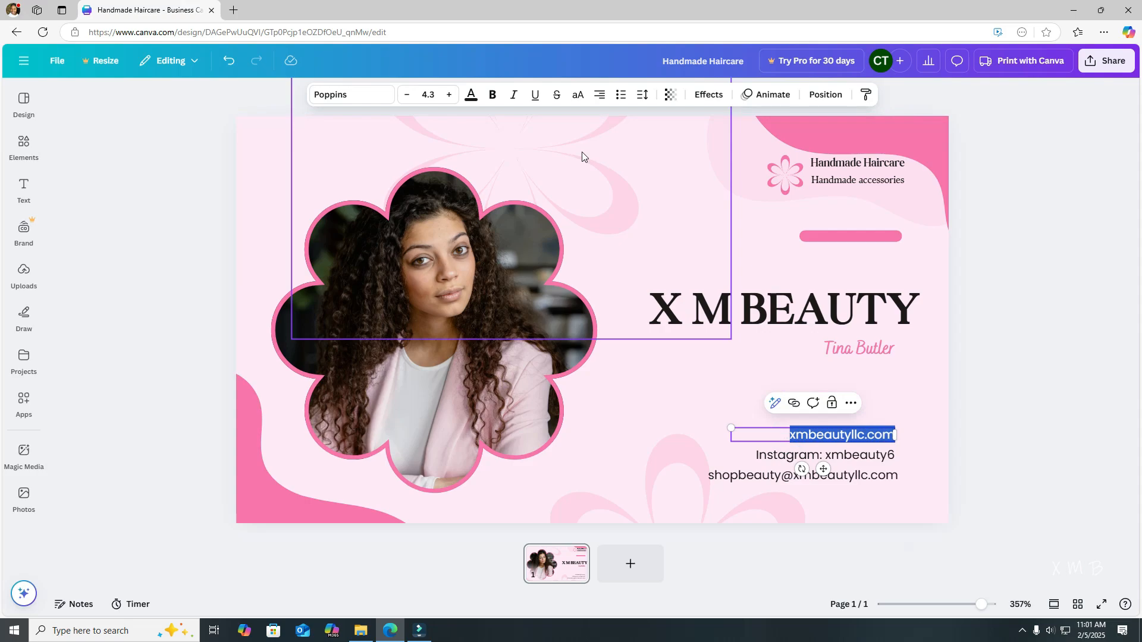
pyautogui.click(469, 97)
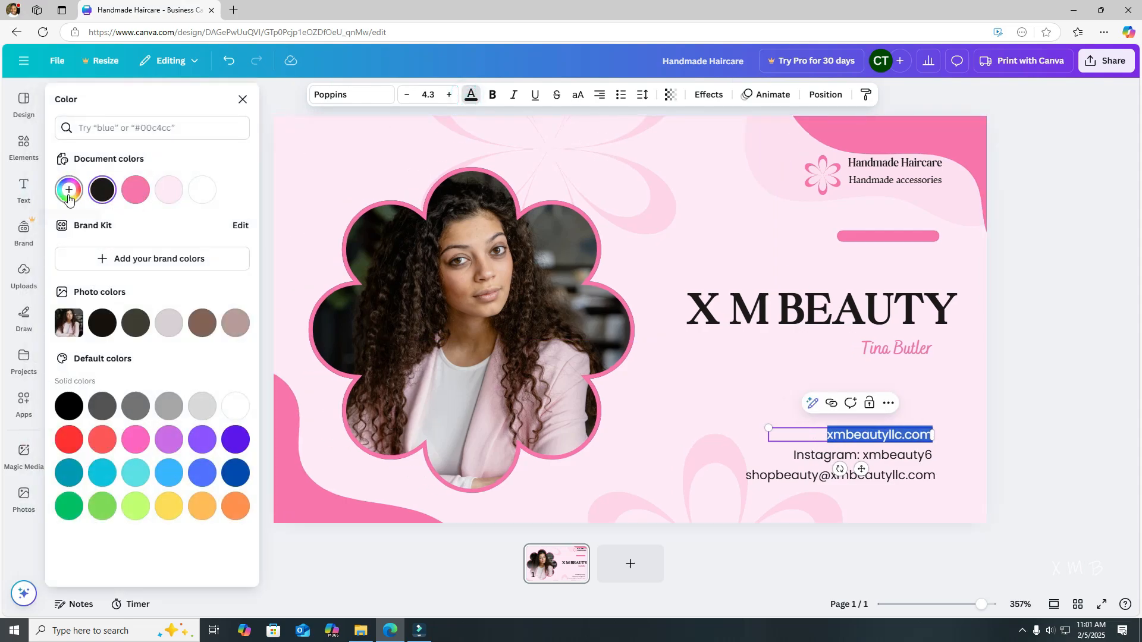
pyautogui.click(69, 192)
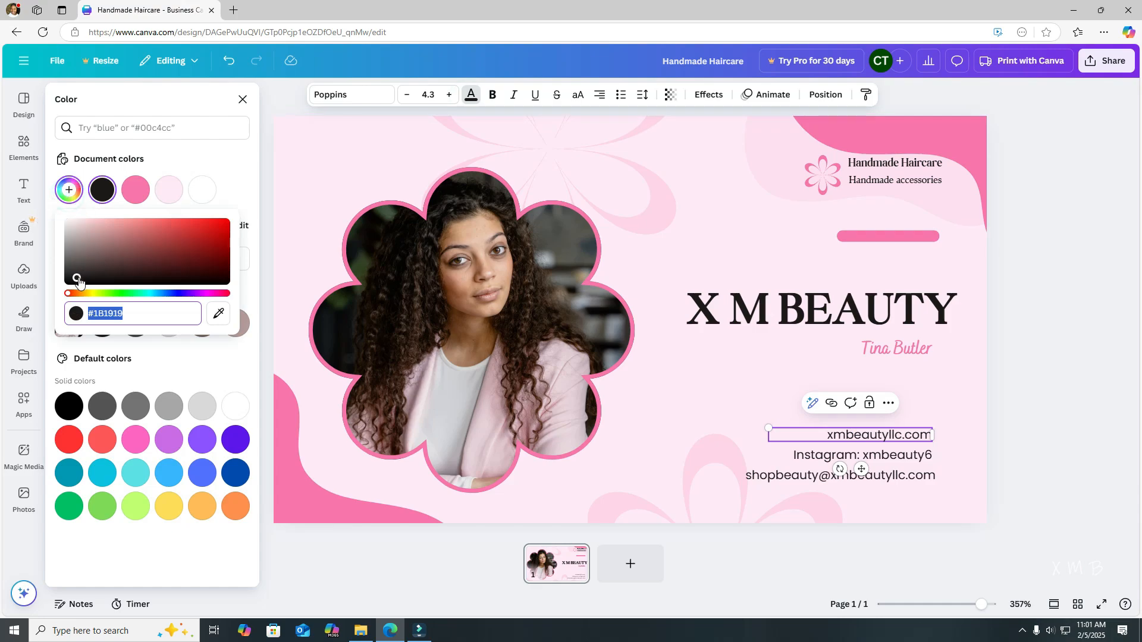
pyautogui.moveTo(79, 281); pyautogui.dragTo(84, 273)
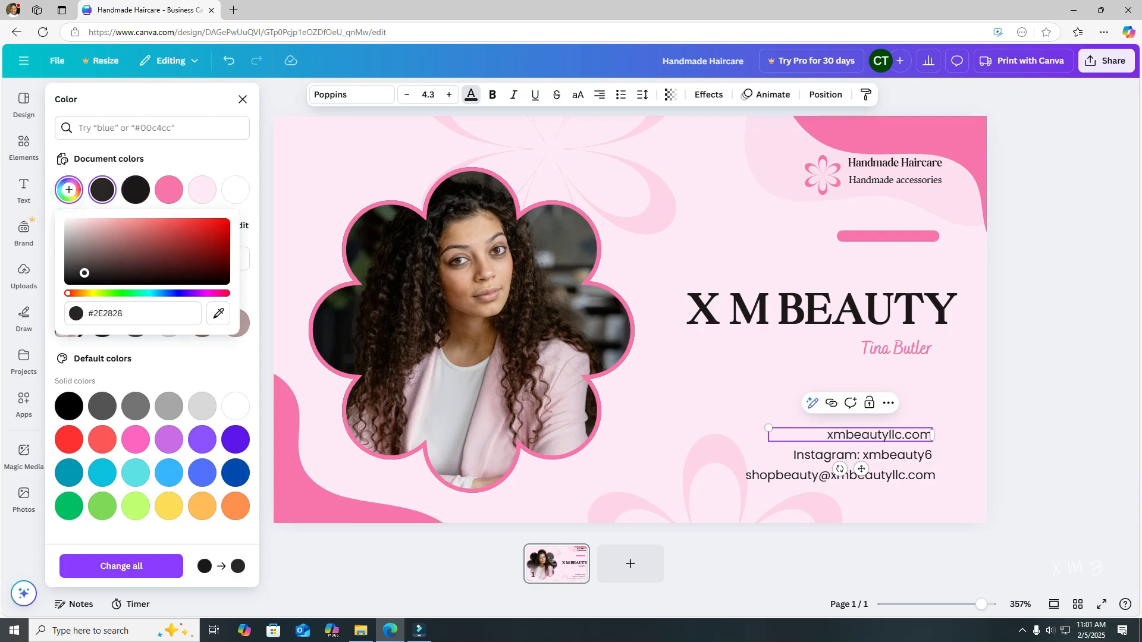
pyautogui.click(223, 169)
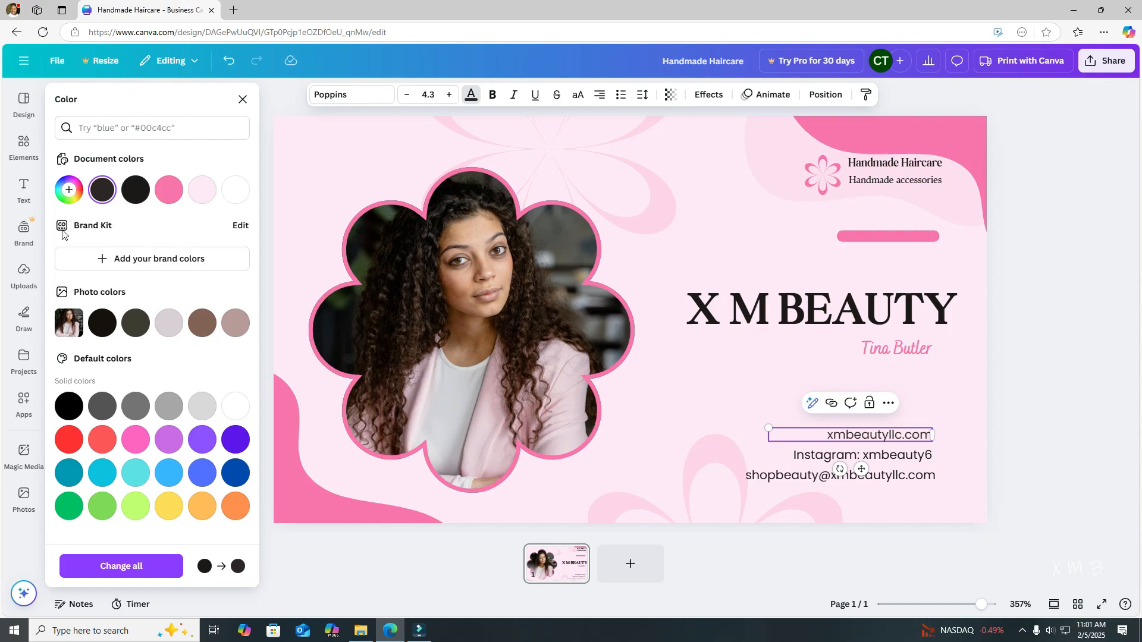
pyautogui.click(68, 188)
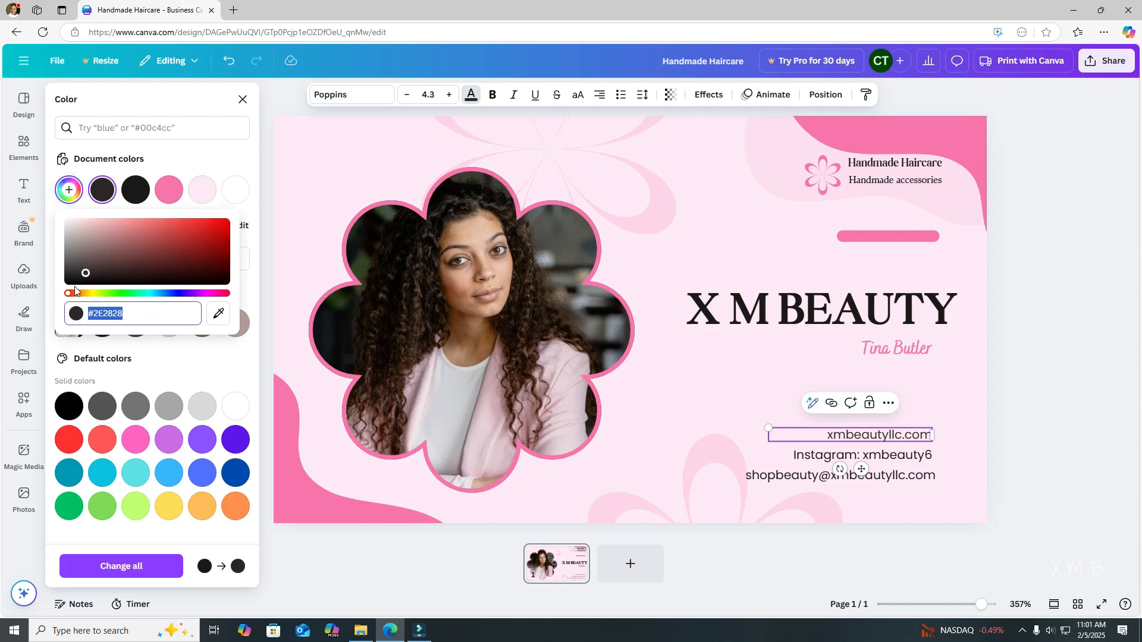
pyautogui.moveTo(74, 291); pyautogui.dragTo(86, 294)
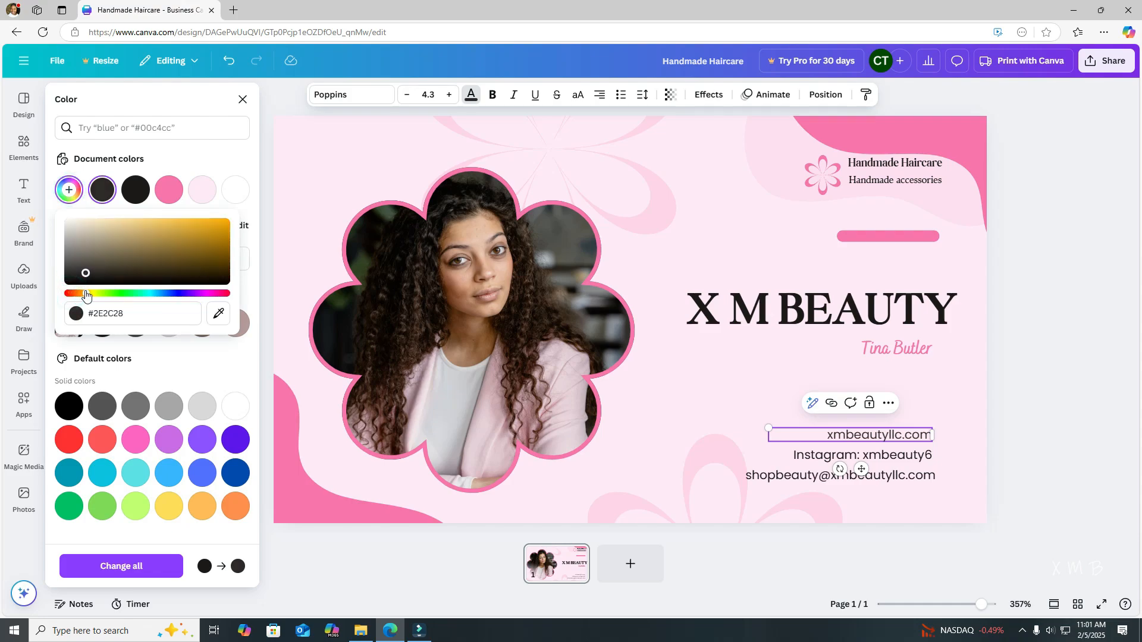
pyautogui.moveTo(201, 239); pyautogui.dragTo(214, 239)
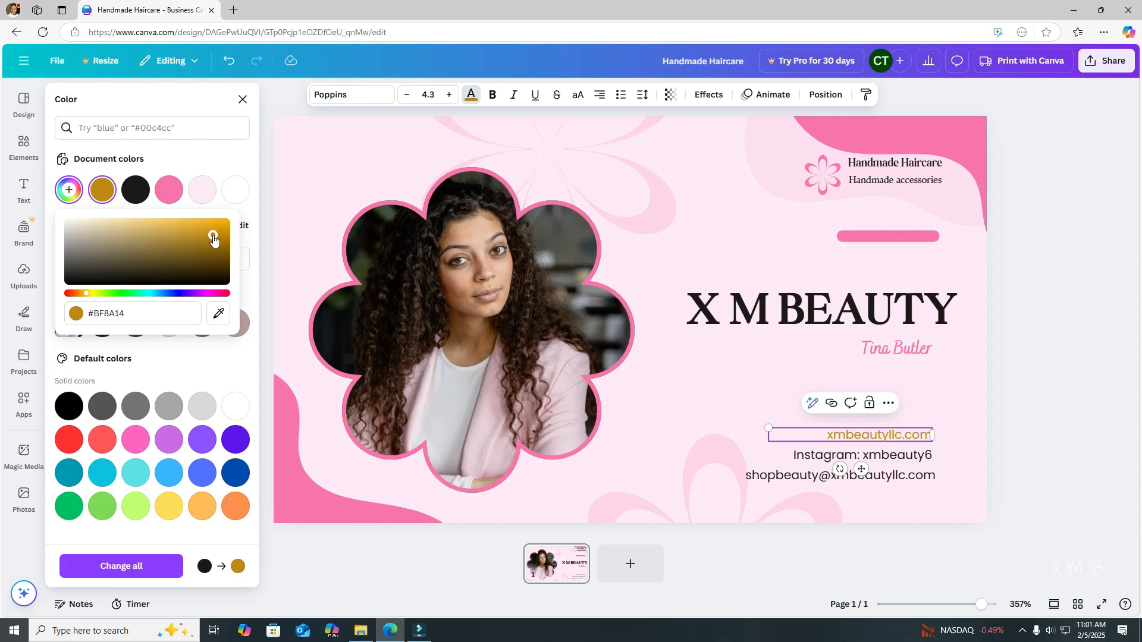
pyautogui.click(288, 240)
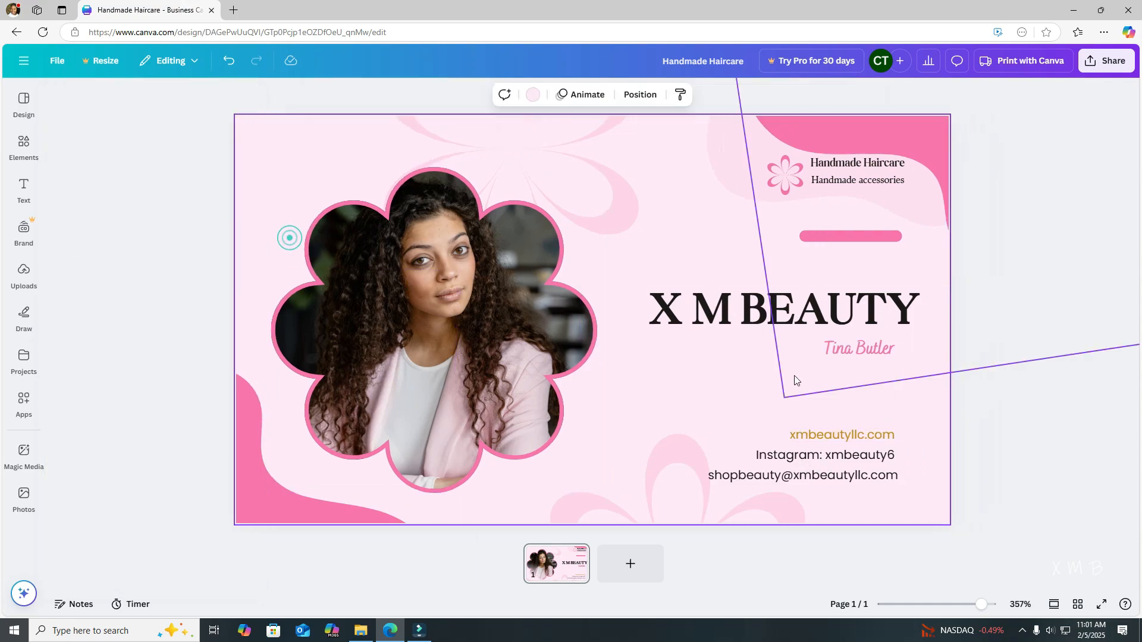
# Step: Make the Instagram line gold using the document's gold swatch
pyautogui.click(793, 455)
pyautogui.click(791, 455)
pyautogui.moveTo(756, 455); pyautogui.dragTo(863, 455)
pyautogui.click(472, 96)
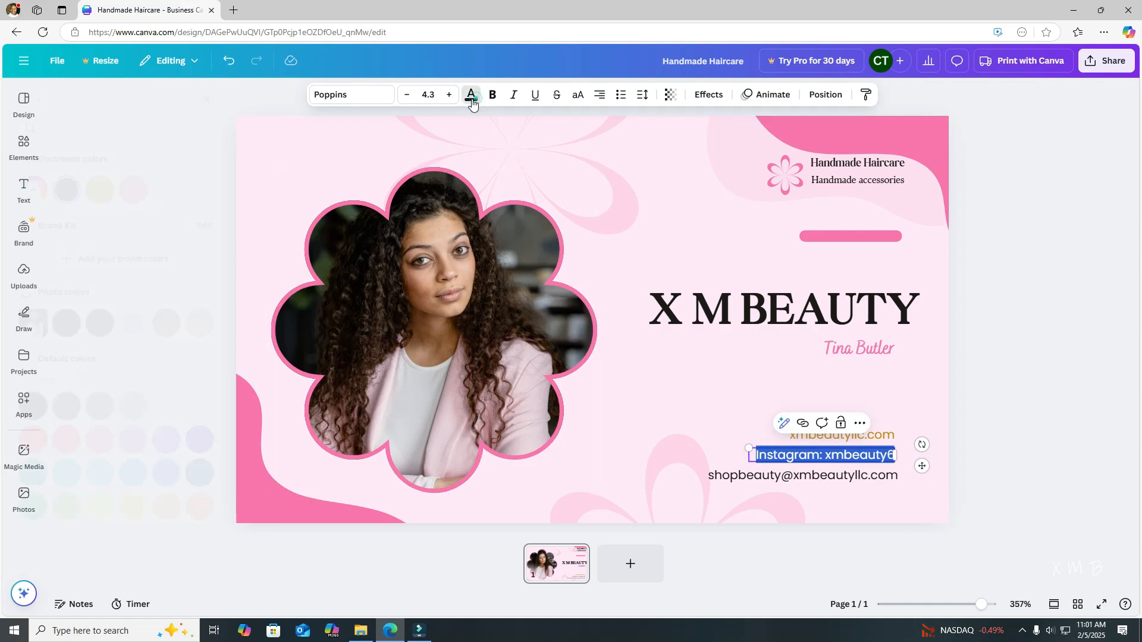
pyautogui.click(138, 196)
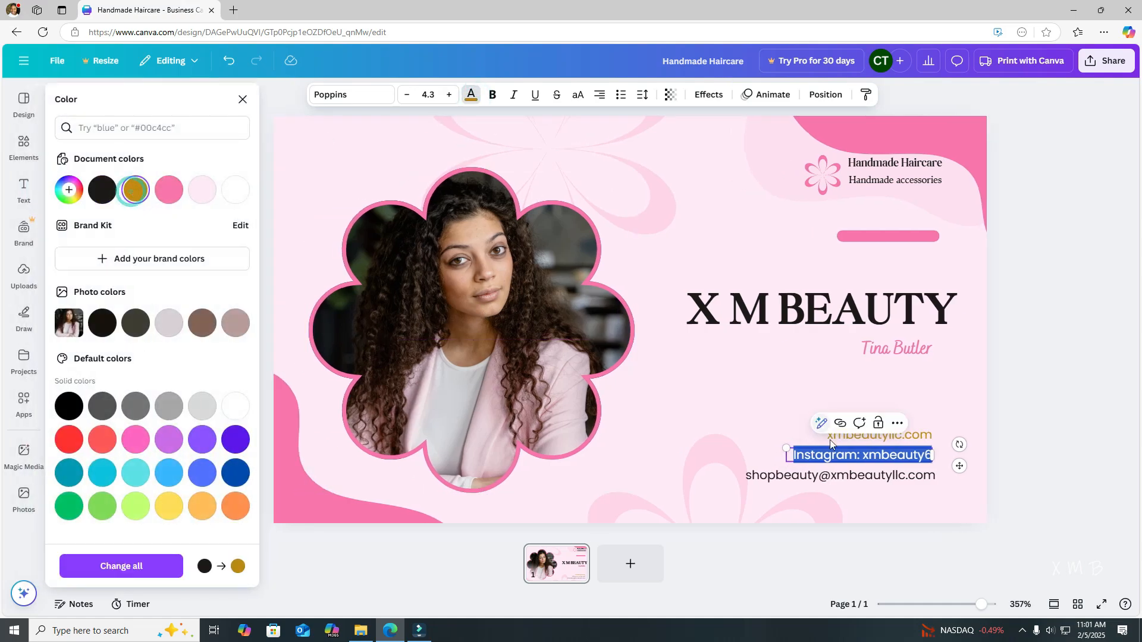
# Step: Apply the same gold swatch to the e-mail line
pyautogui.click(794, 470)
pyautogui.click(767, 475)
pyautogui.moveTo(746, 475); pyautogui.dragTo(937, 476)
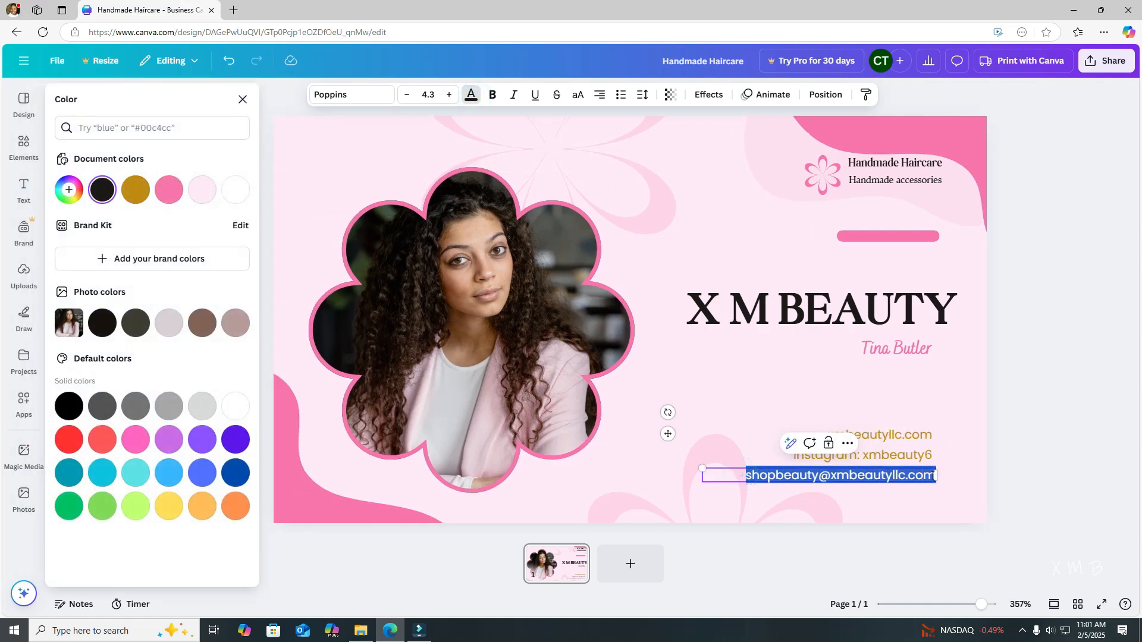
pyautogui.click(470, 96)
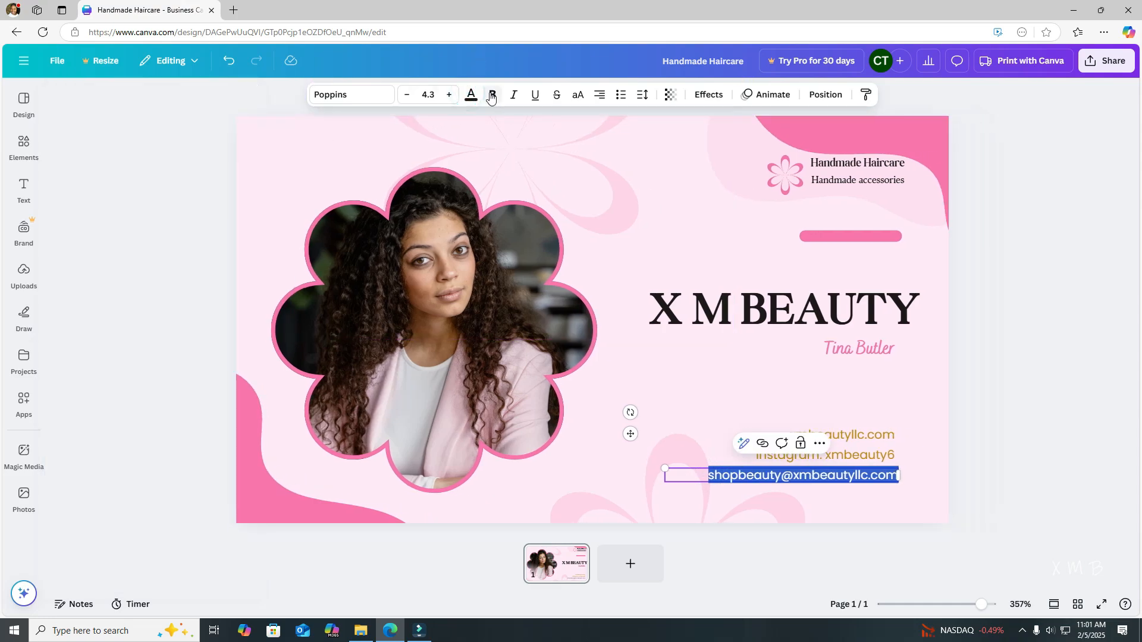
pyautogui.click(467, 98)
pyautogui.click(135, 190)
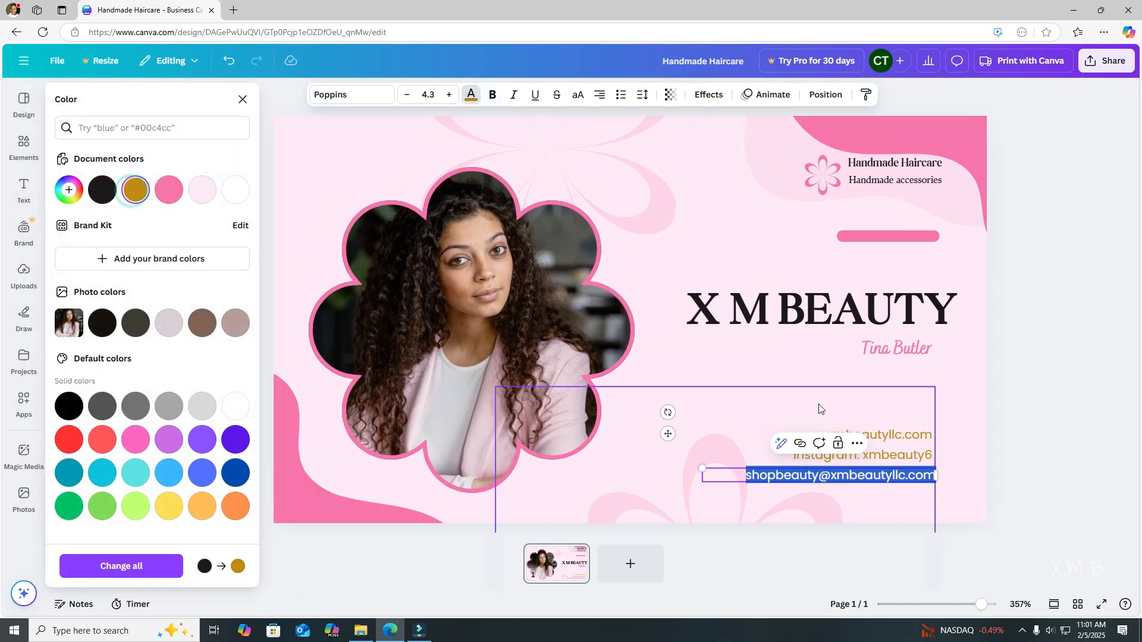
pyautogui.click(821, 389)
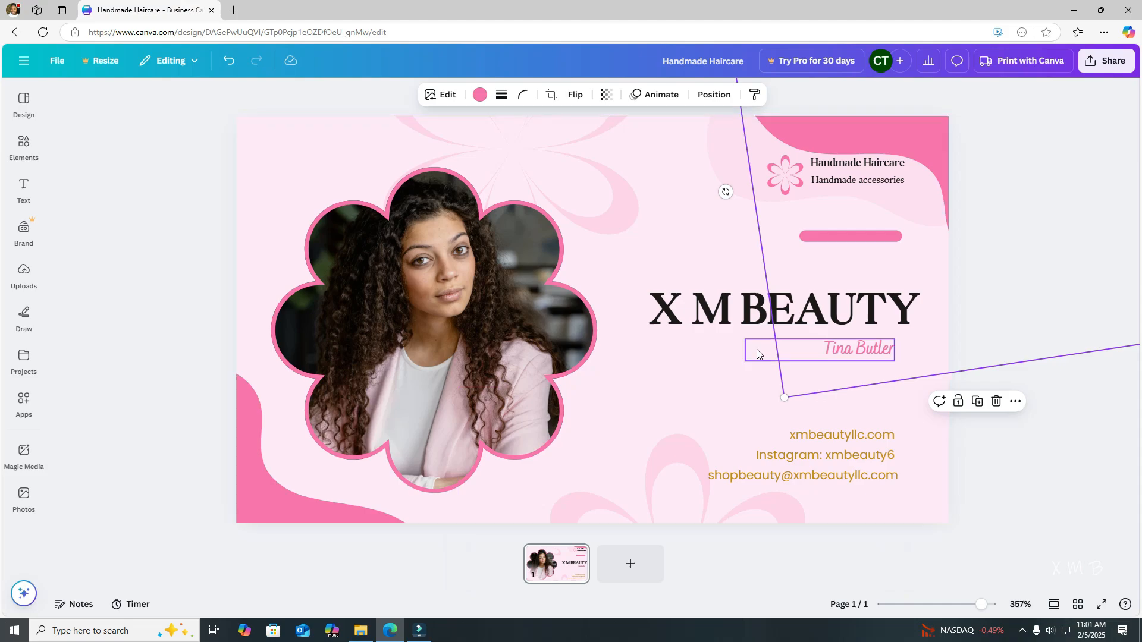
pyautogui.click(844, 306)
# Step: Drag the large pink shape from the top-right corner down to the card's lower left
pyautogui.click(819, 183)
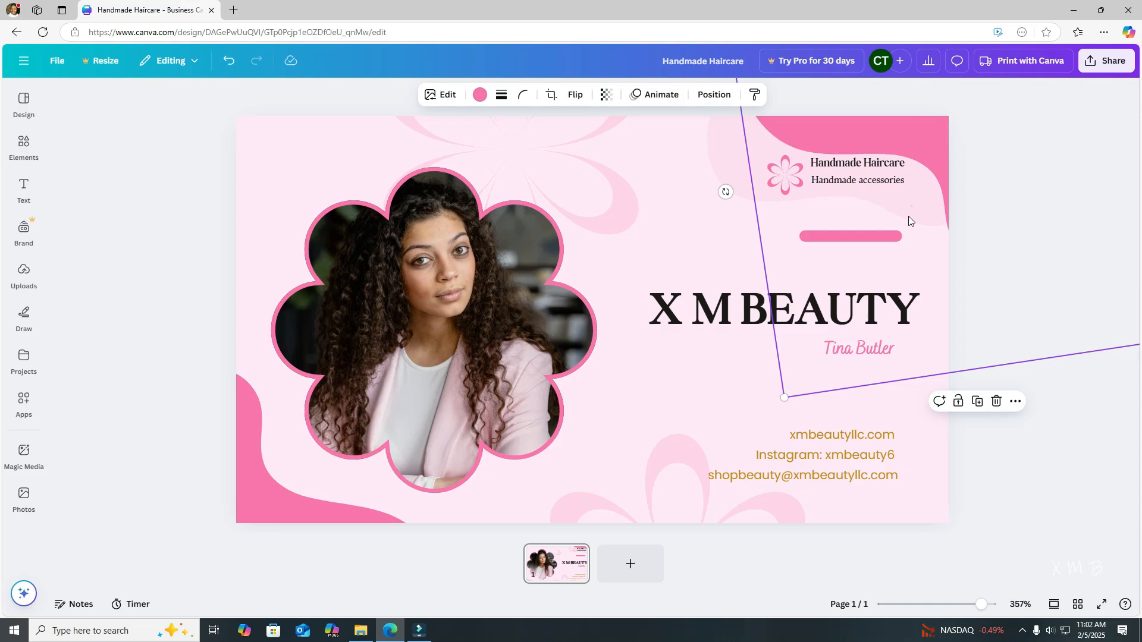
pyautogui.moveTo(907, 220); pyautogui.dragTo(469, 537)
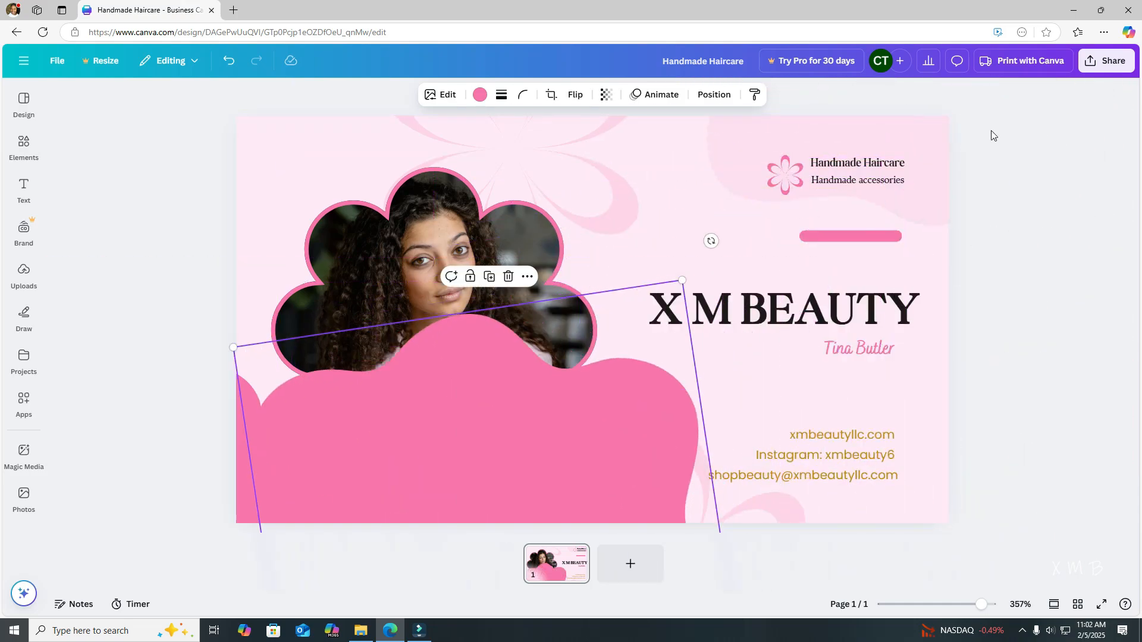
pyautogui.click(861, 181)
# Step: Colour the Handmade accessories and Handmade Haircare header lines gold #BF8A14
pyautogui.click(850, 183)
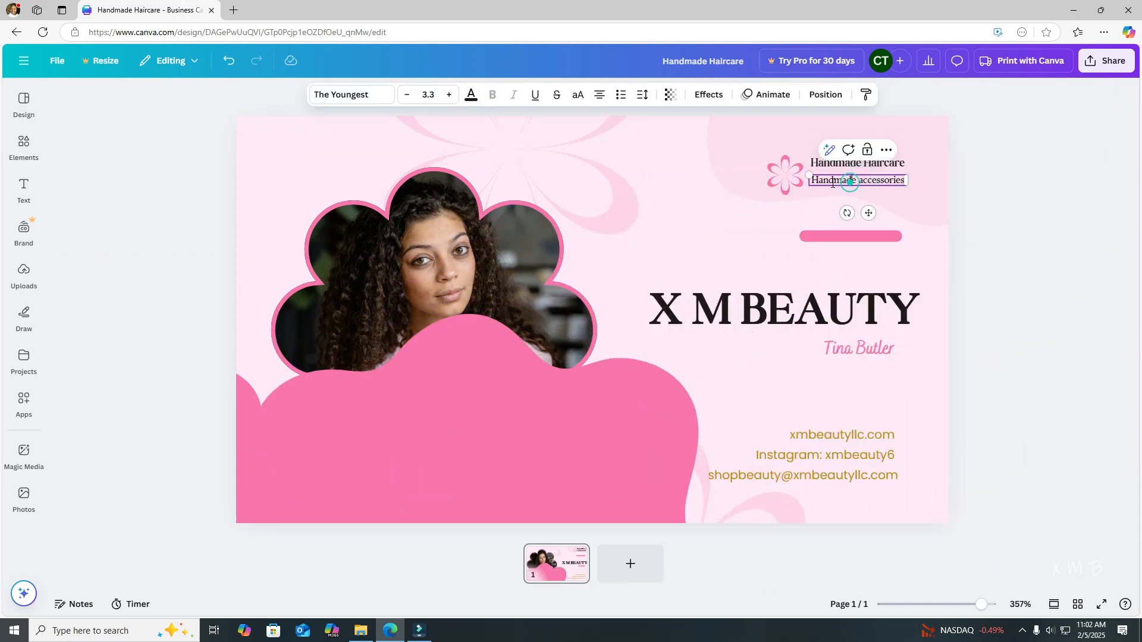
pyautogui.moveTo(811, 181); pyautogui.dragTo(904, 182)
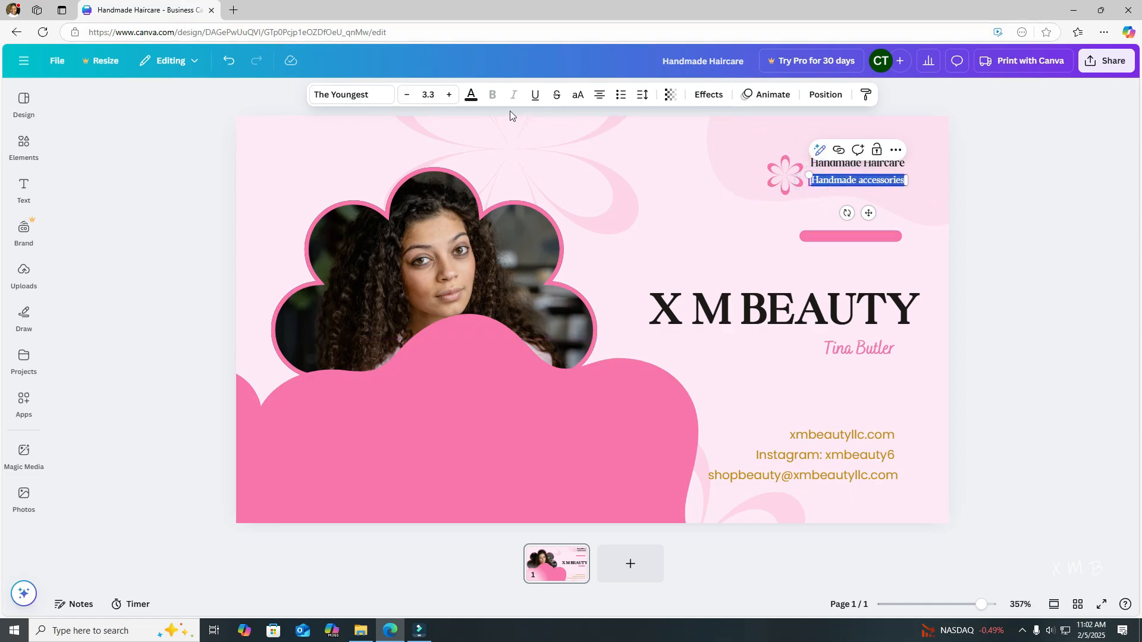
pyautogui.click(470, 96)
pyautogui.click(132, 191)
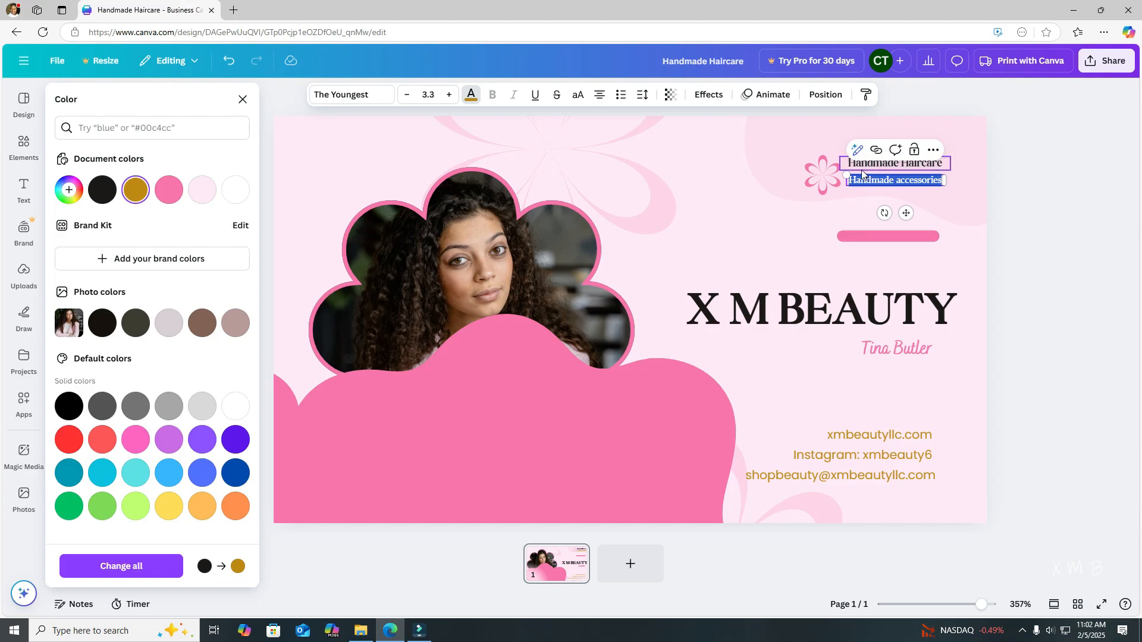
pyautogui.click(852, 163)
pyautogui.moveTo(849, 164); pyautogui.dragTo(947, 164)
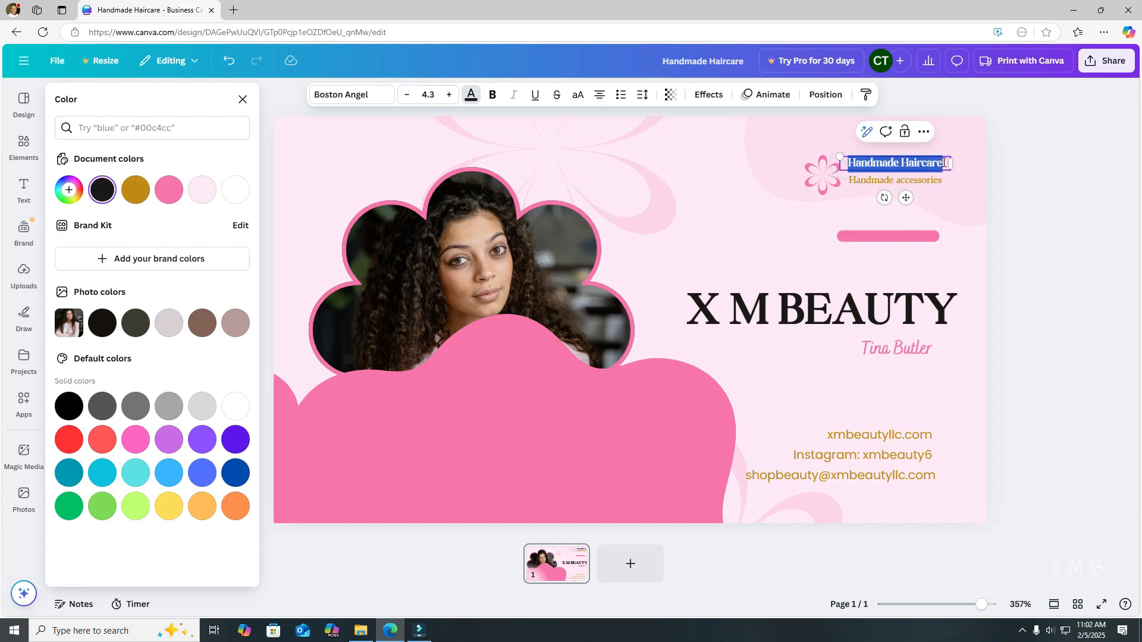
pyautogui.click(135, 189)
# Step: Move the large pink blob back up to the card's top-right corner
pyautogui.click(958, 188)
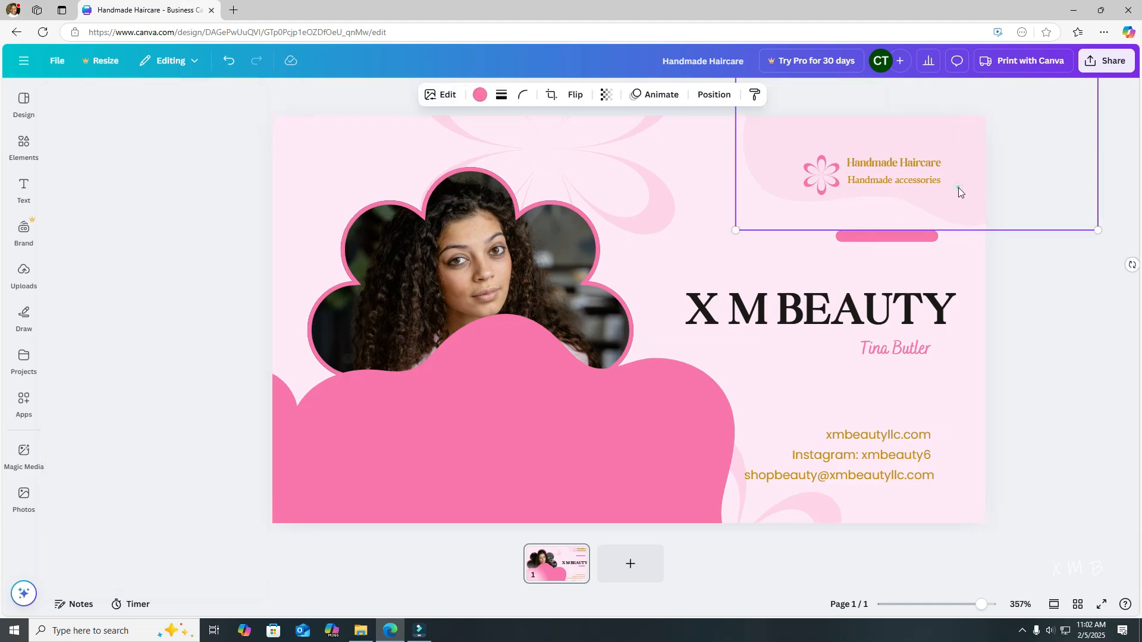
pyautogui.click(497, 498)
pyautogui.moveTo(494, 498); pyautogui.dragTo(818, 12)
pyautogui.click(1064, 413)
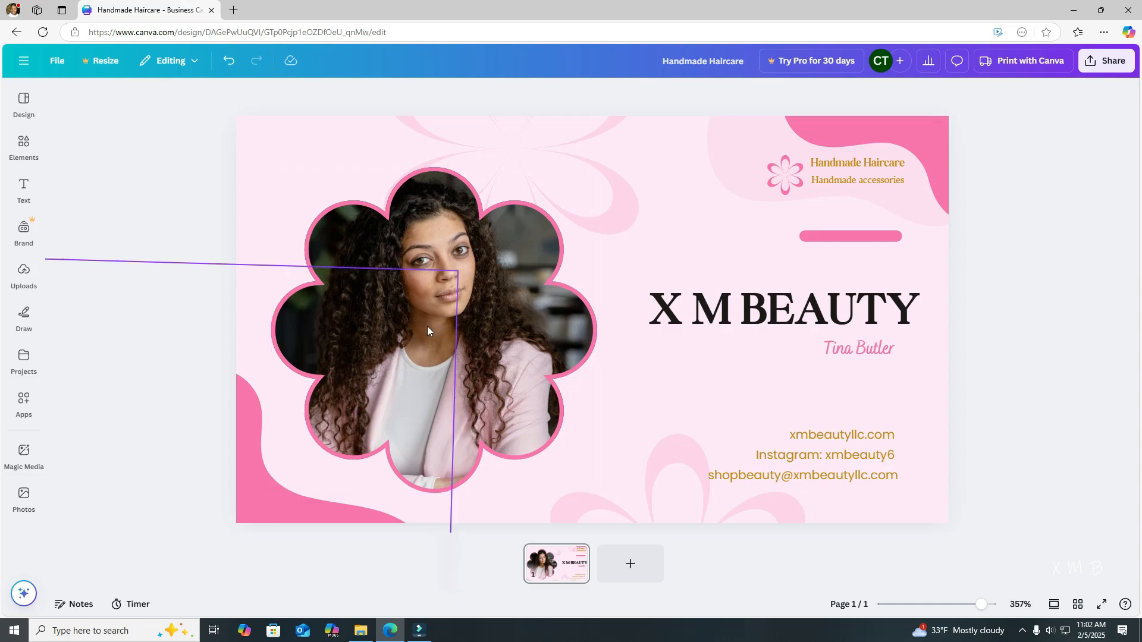
# Step: Set the flower photo frame's border to pale pink #FFEAF7, then select the page background's colour
pyautogui.click(521, 219)
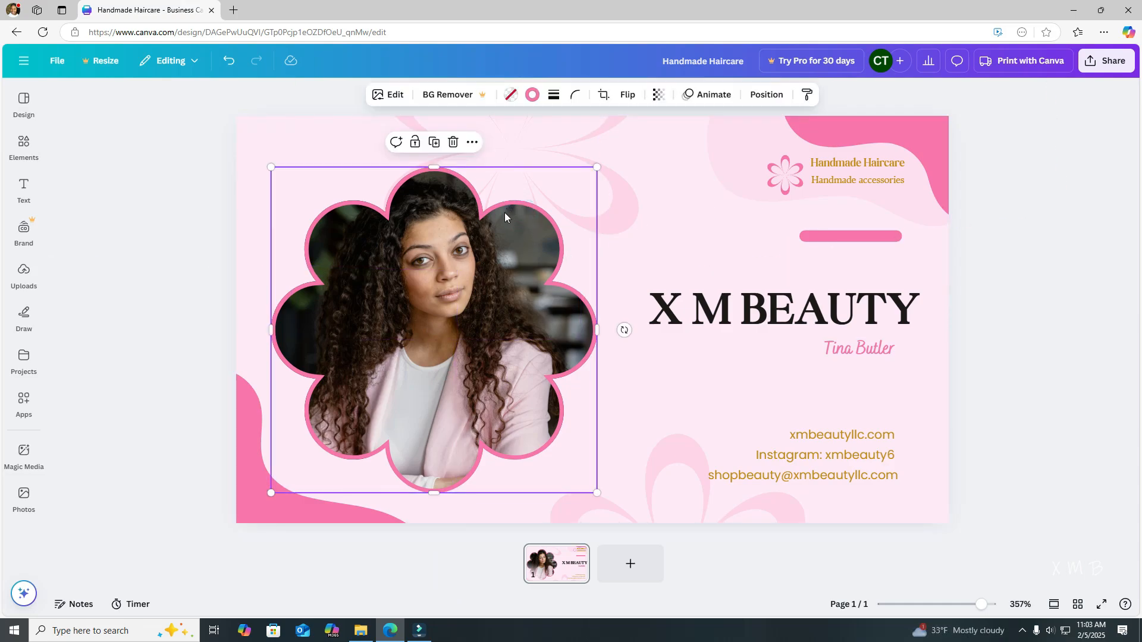
pyautogui.click(532, 95)
pyautogui.click(230, 192)
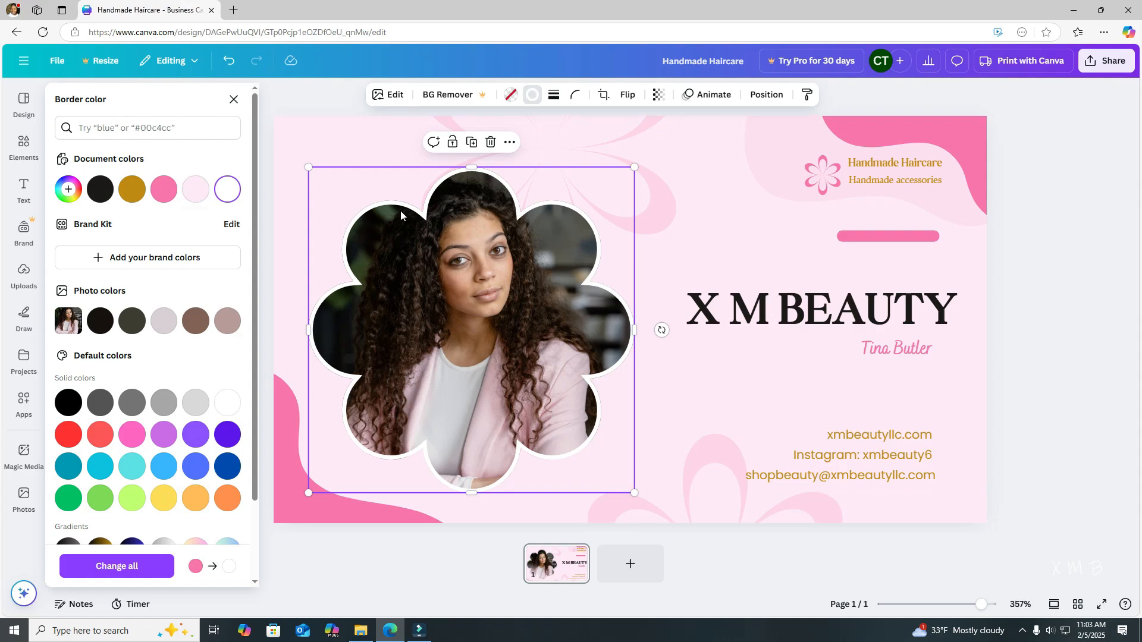
pyautogui.click(189, 192)
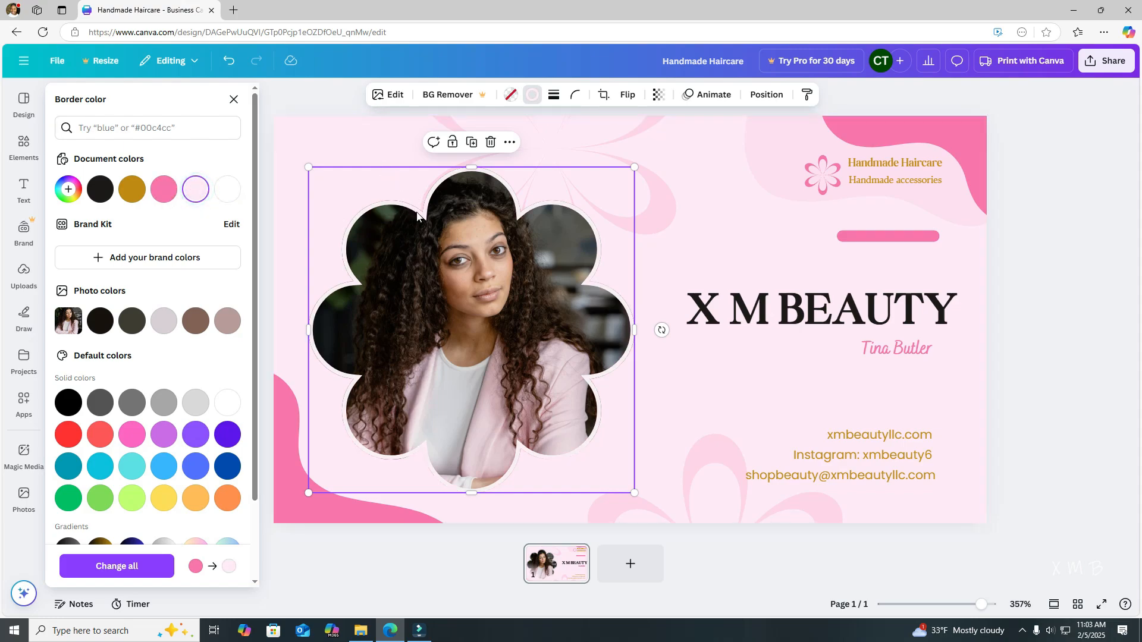
pyautogui.click(518, 119)
pyautogui.click(533, 94)
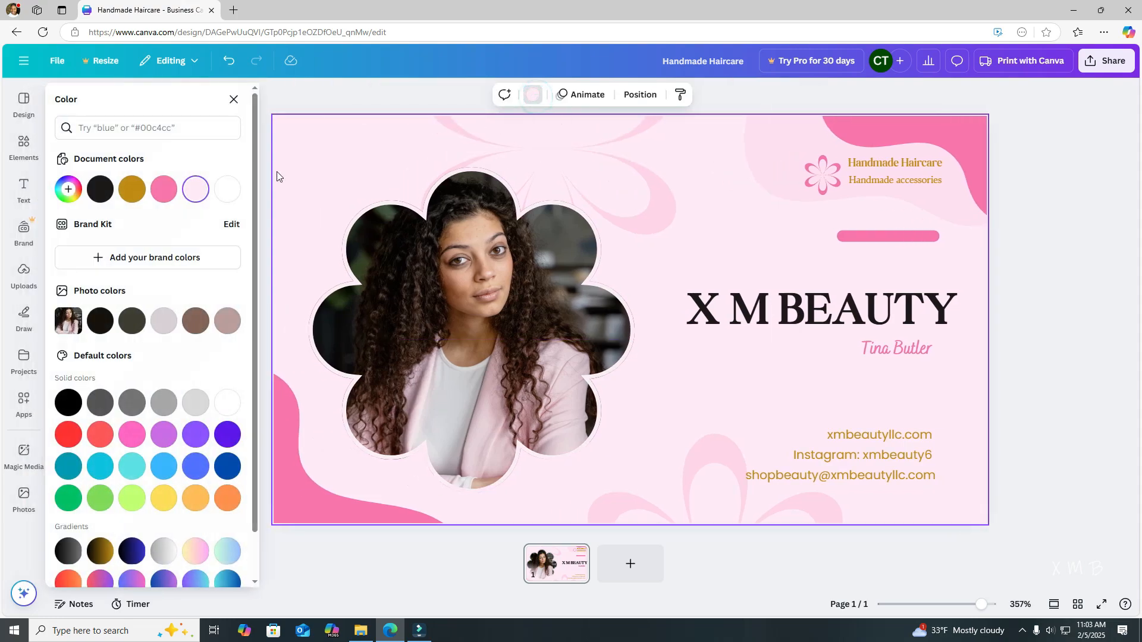
# Step: Make the card background white and switch the photo frame's border to hot pink
pyautogui.click(224, 188)
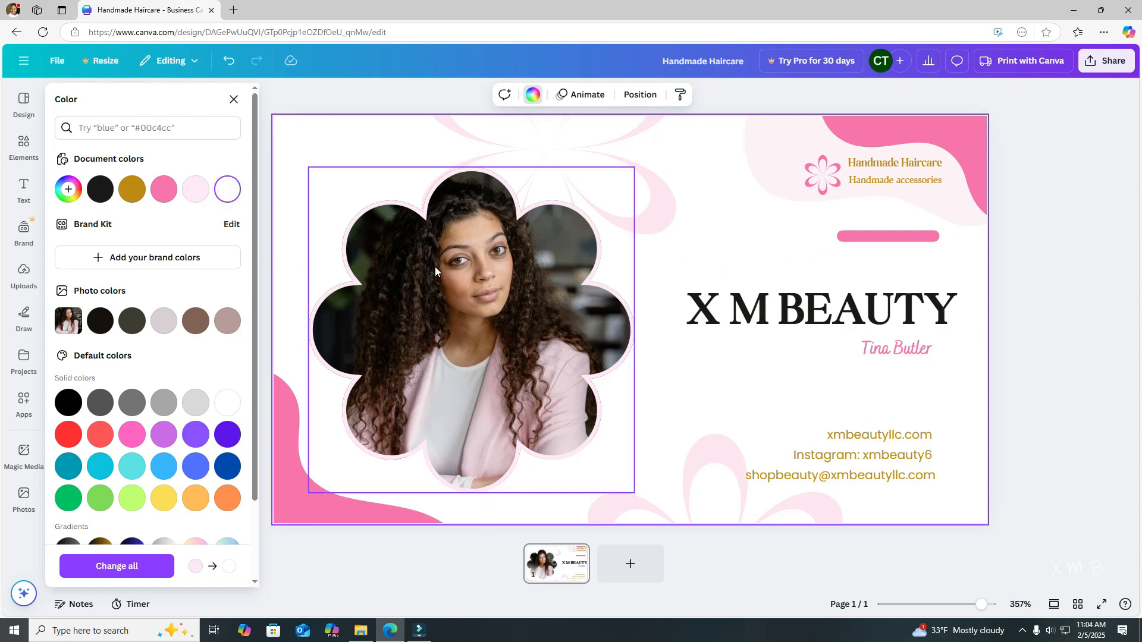
pyautogui.click(614, 231)
pyautogui.click(529, 95)
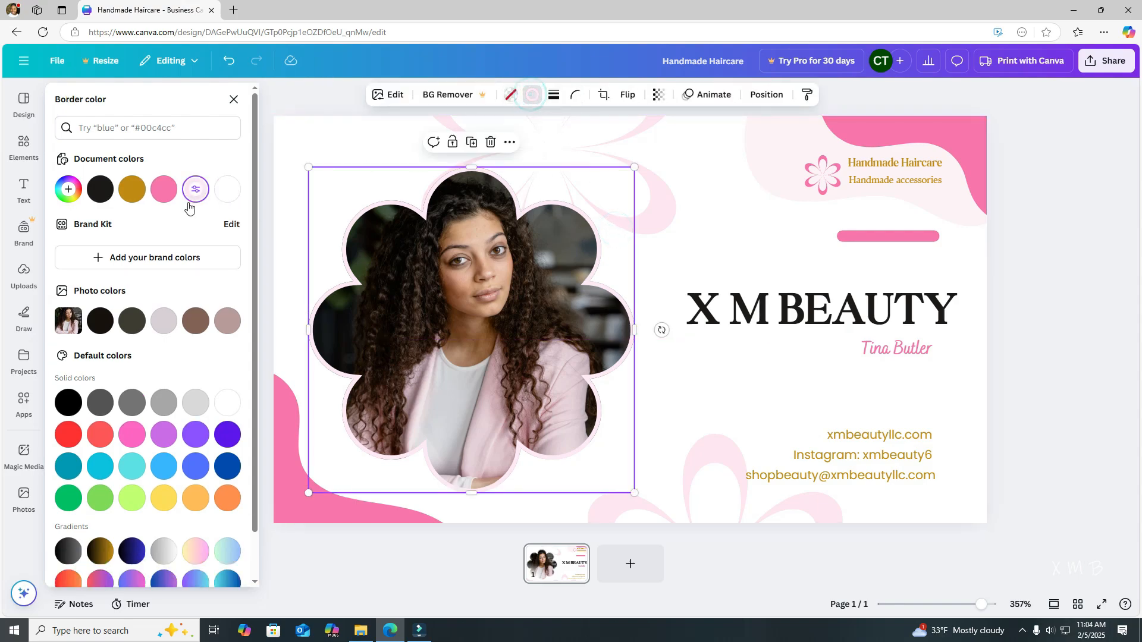
pyautogui.click(163, 189)
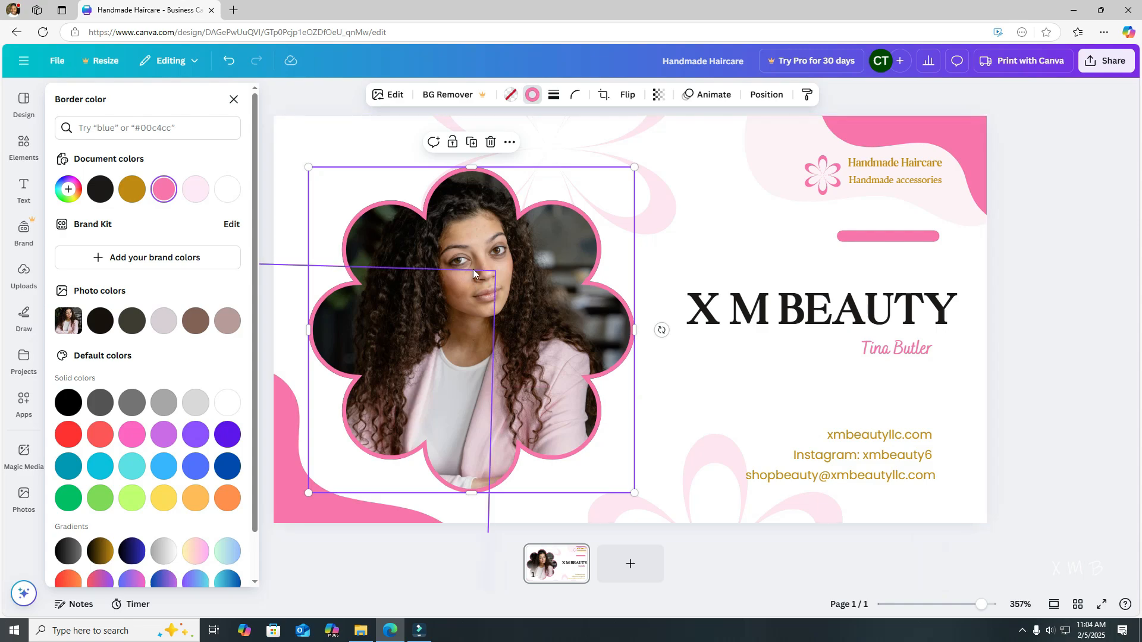
pyautogui.click(641, 273)
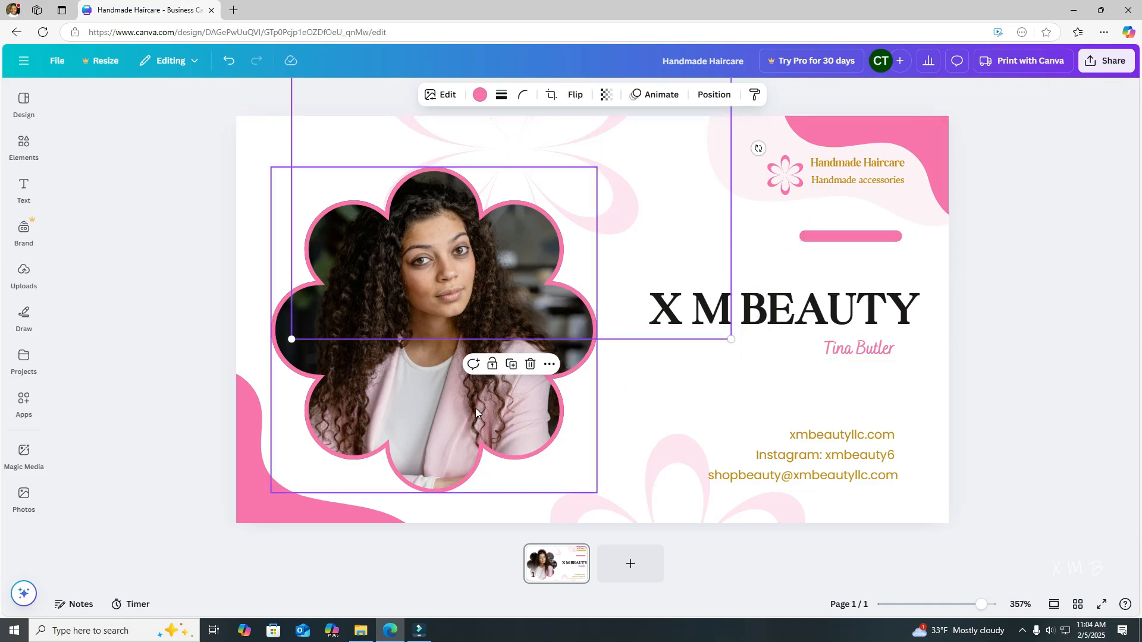
# Step: Try gold on the bottom-left wave, then set it back to pink
pyautogui.click(250, 509)
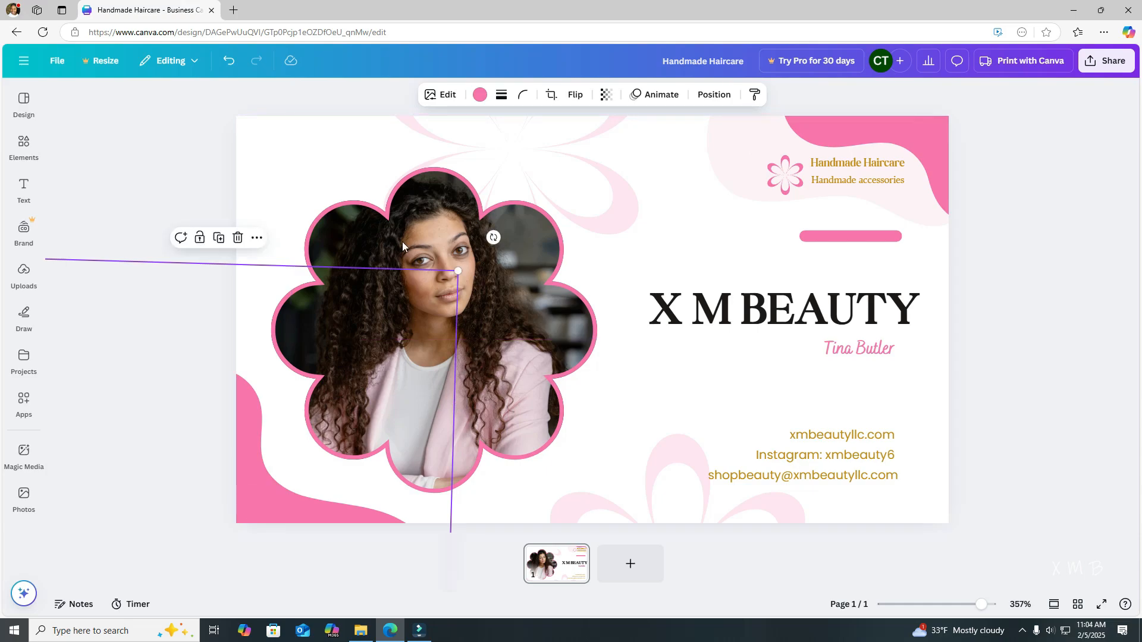
pyautogui.click(480, 97)
pyautogui.click(130, 199)
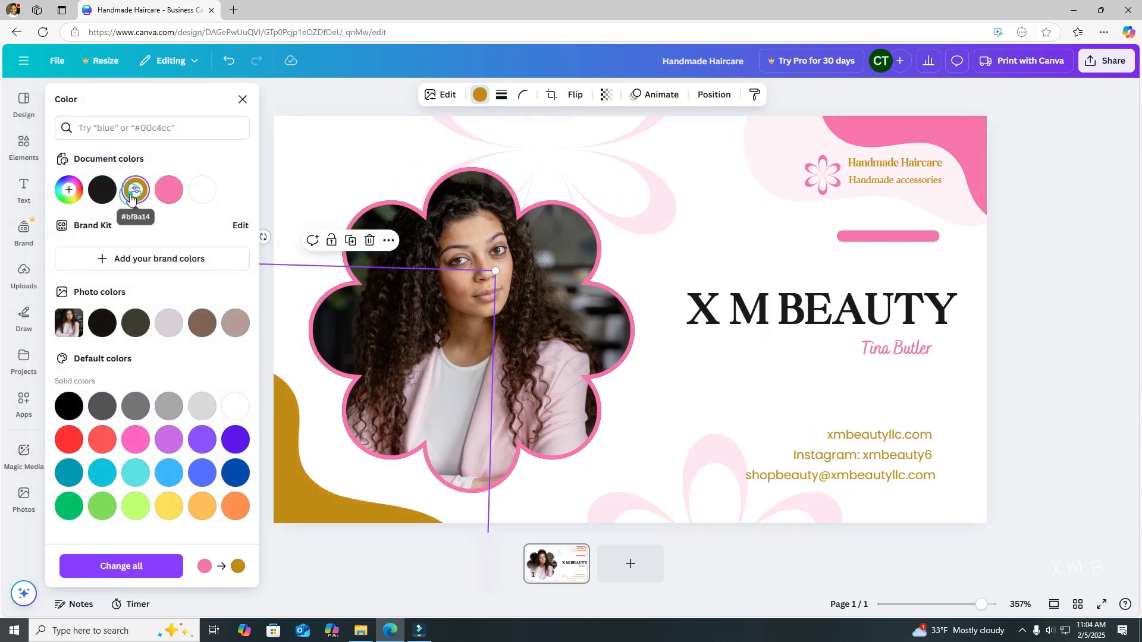
pyautogui.click(167, 199)
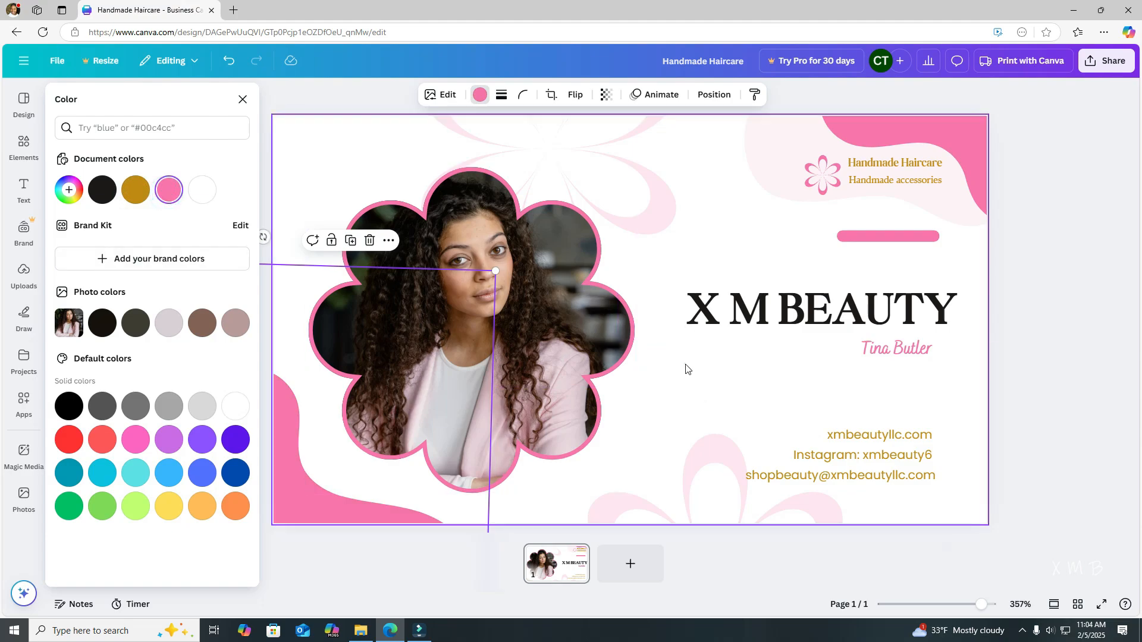
pyautogui.click(581, 355)
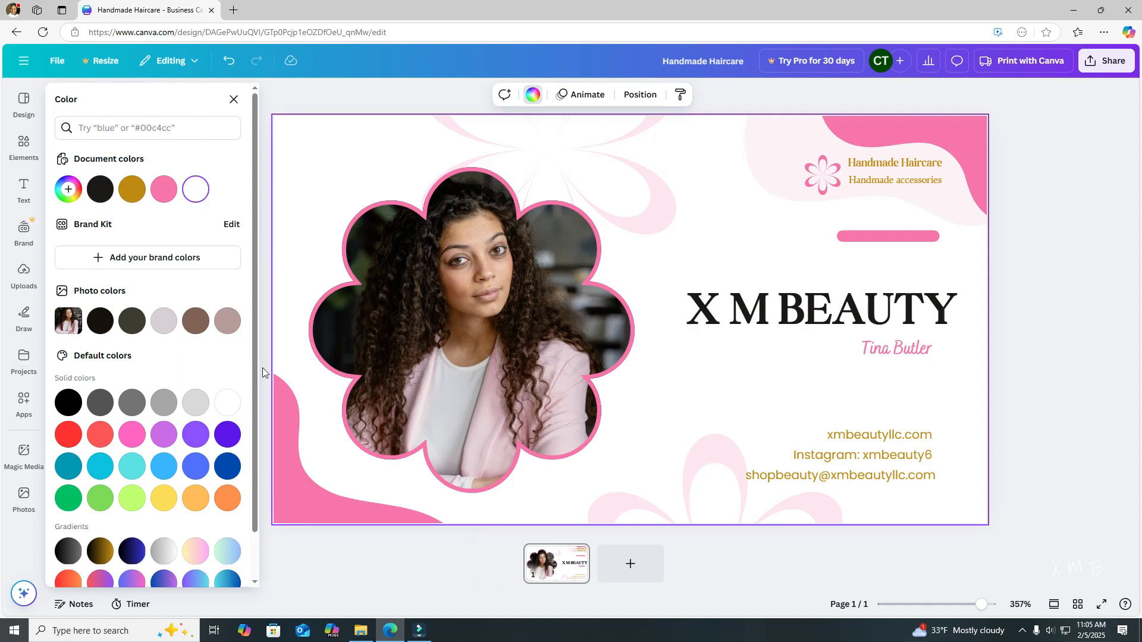
# Step: Drag the uploaded logo into the flower frame, then undo to keep the portrait
pyautogui.click(24, 279)
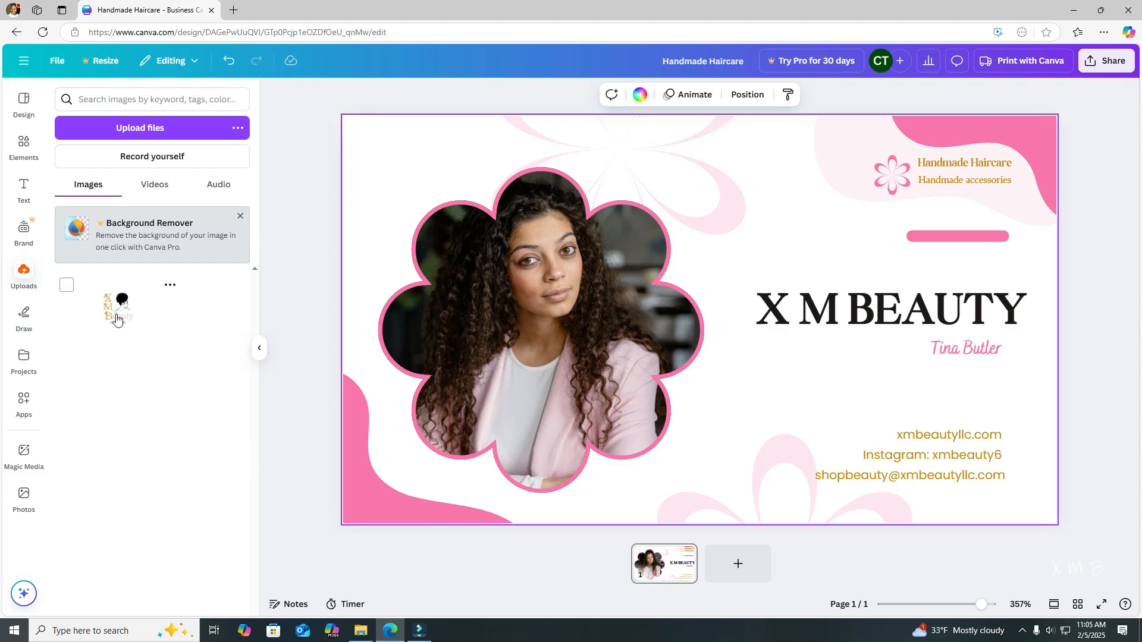
pyautogui.moveTo(116, 316); pyautogui.dragTo(415, 260)
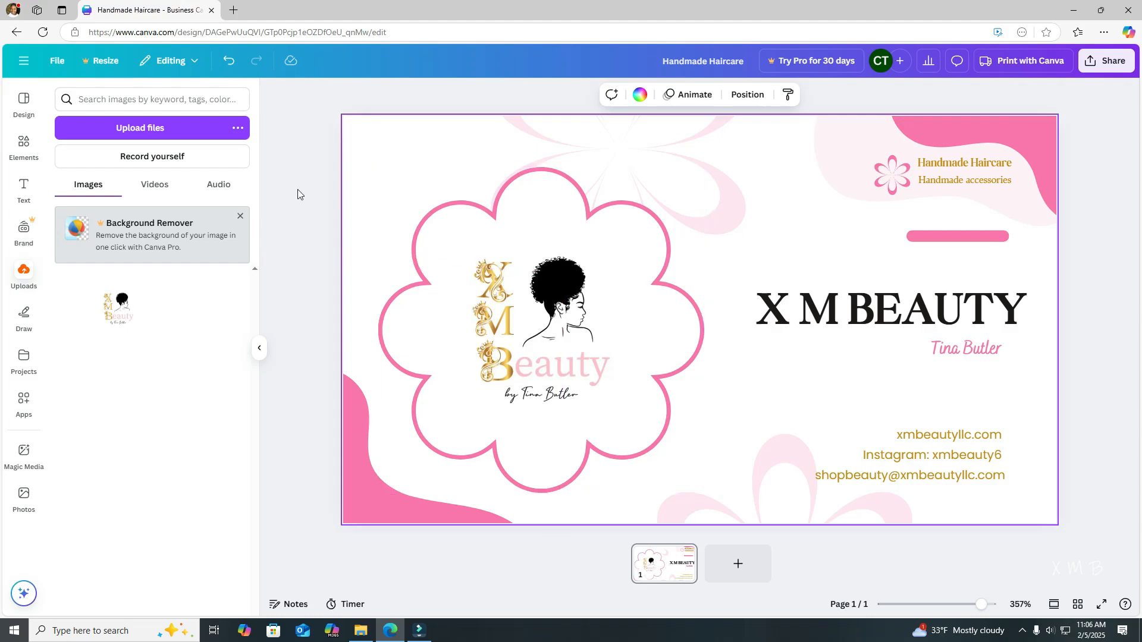
pyautogui.click(229, 60)
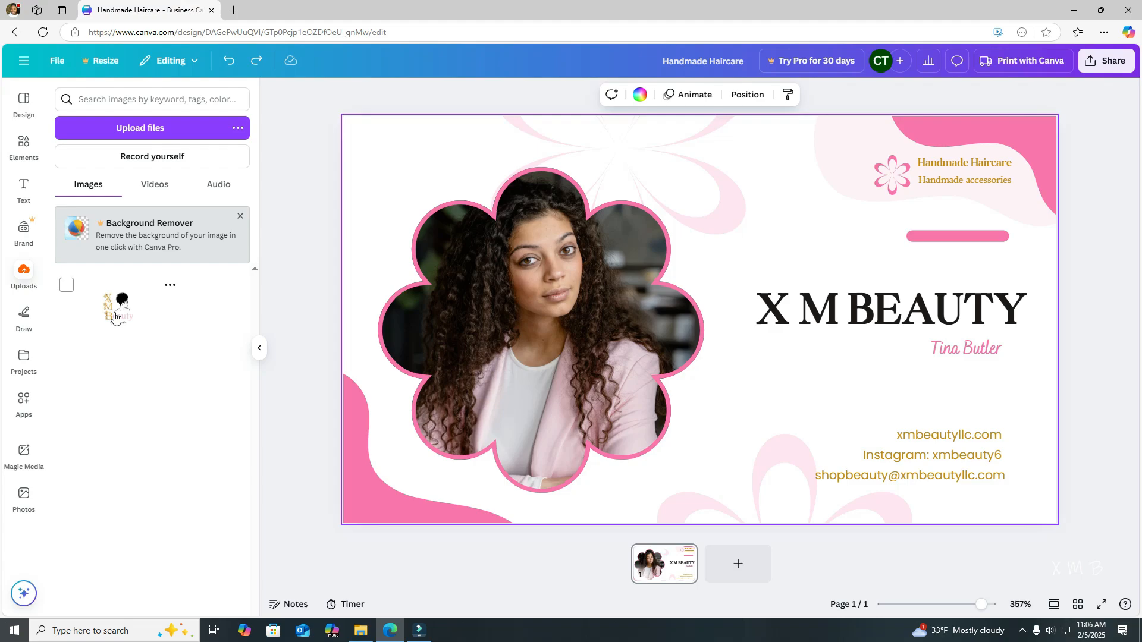
# Step: Put the uploaded XM Beauty logo into the flower frame and add a blank page 2
pyautogui.moveTo(115, 317); pyautogui.dragTo(592, 277)
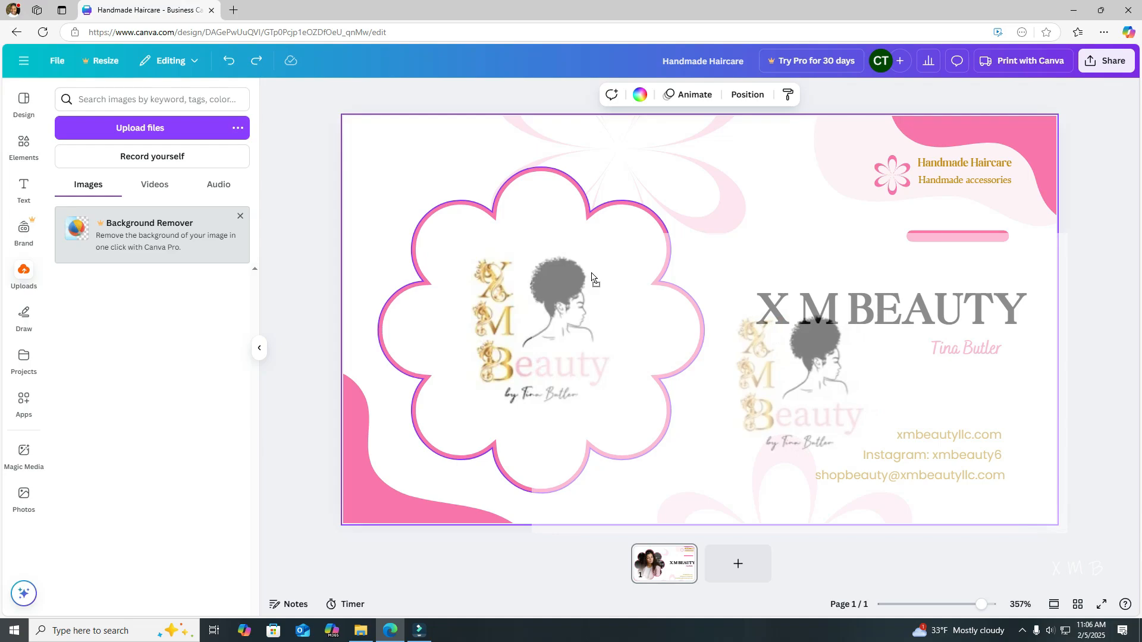
pyautogui.moveTo(593, 275); pyautogui.dragTo(593, 274)
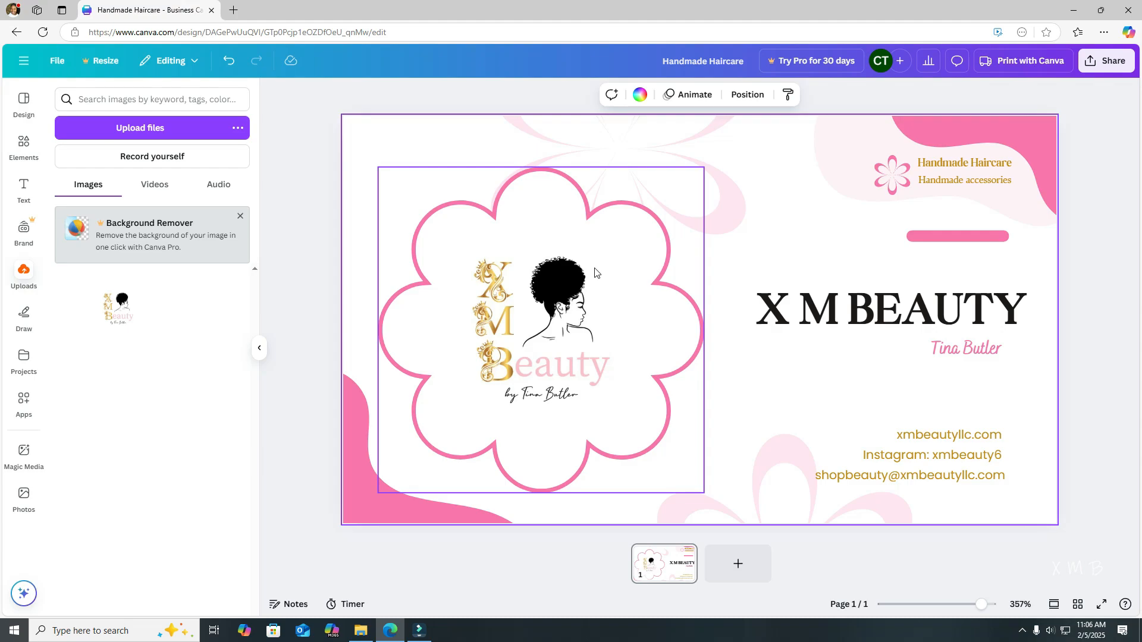
pyautogui.click(1106, 298)
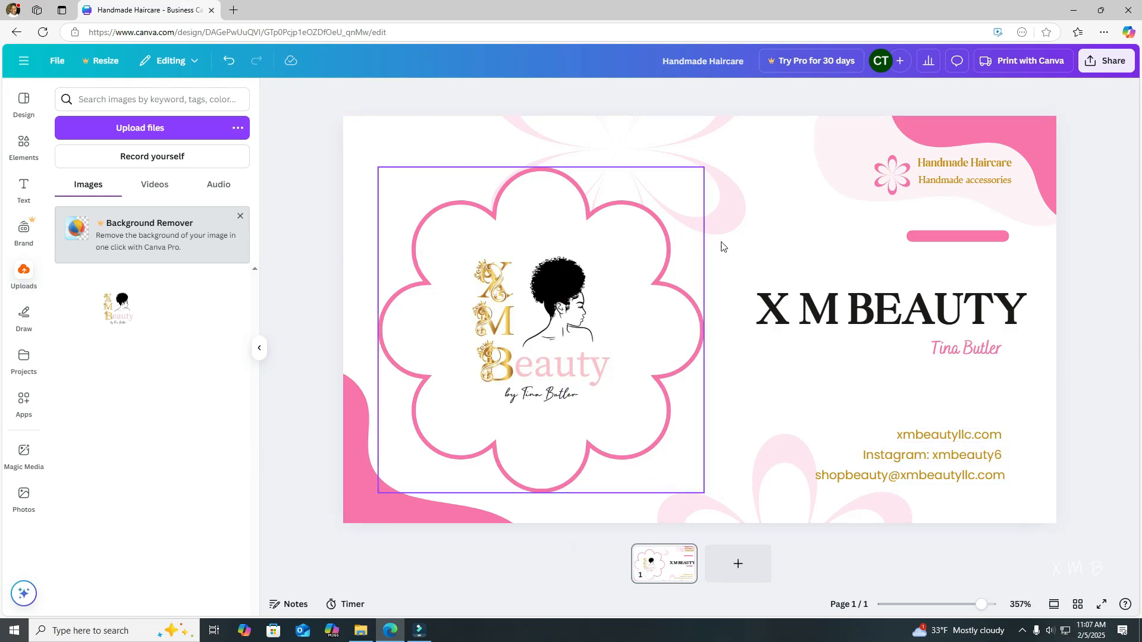
pyautogui.click(738, 564)
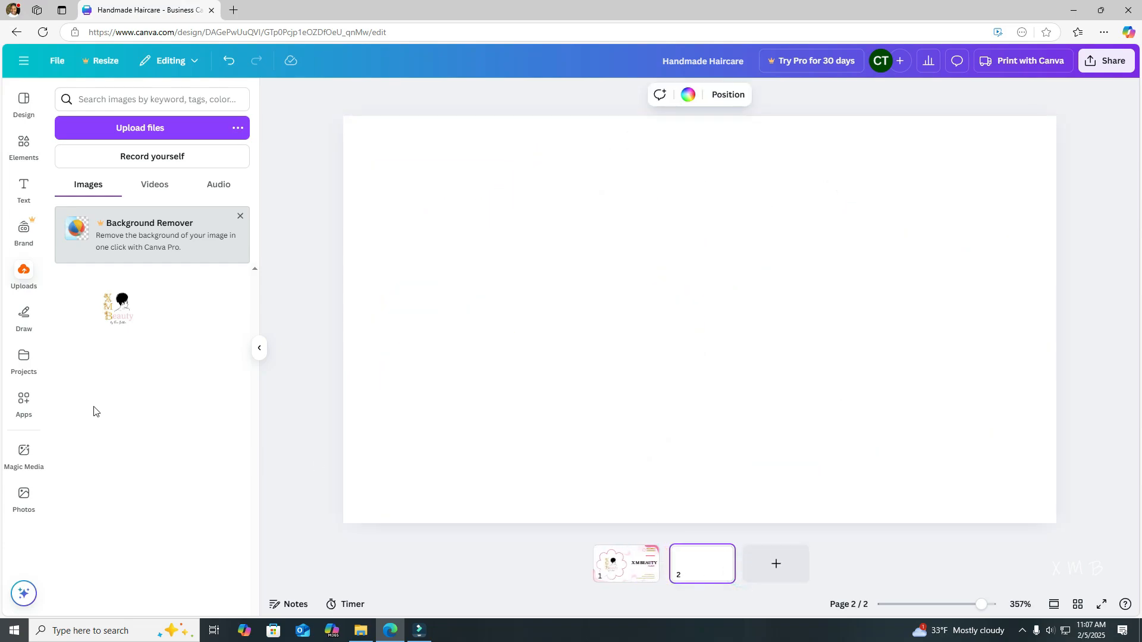
# Step: Apply the Pink Feminine template's Larana, Inc. page design to page 2
pyautogui.click(25, 107)
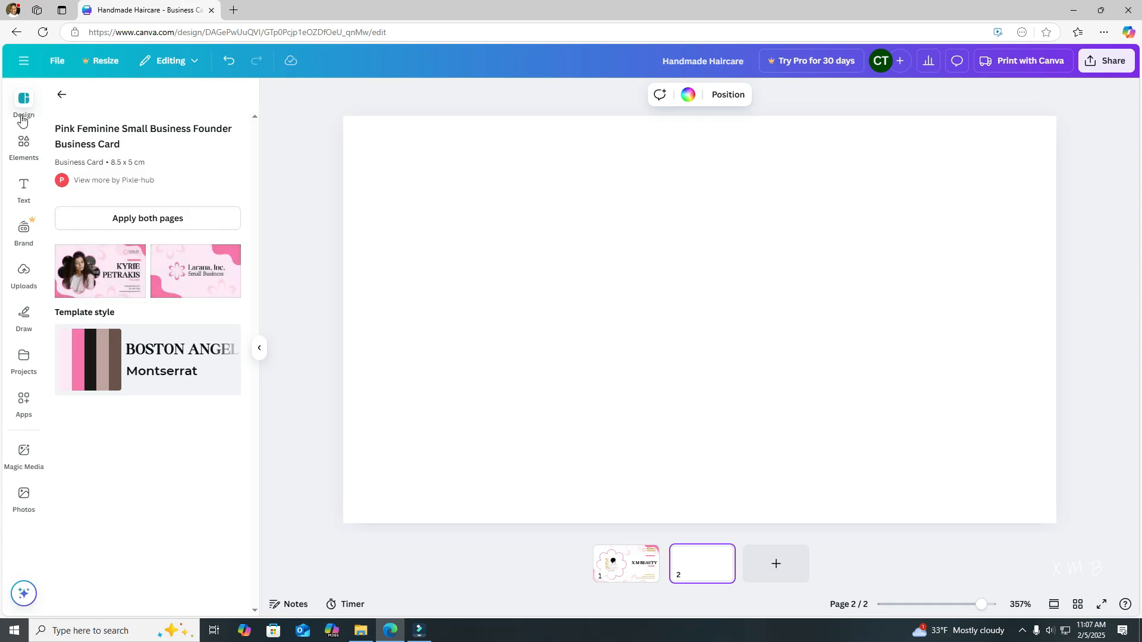
pyautogui.click(62, 94)
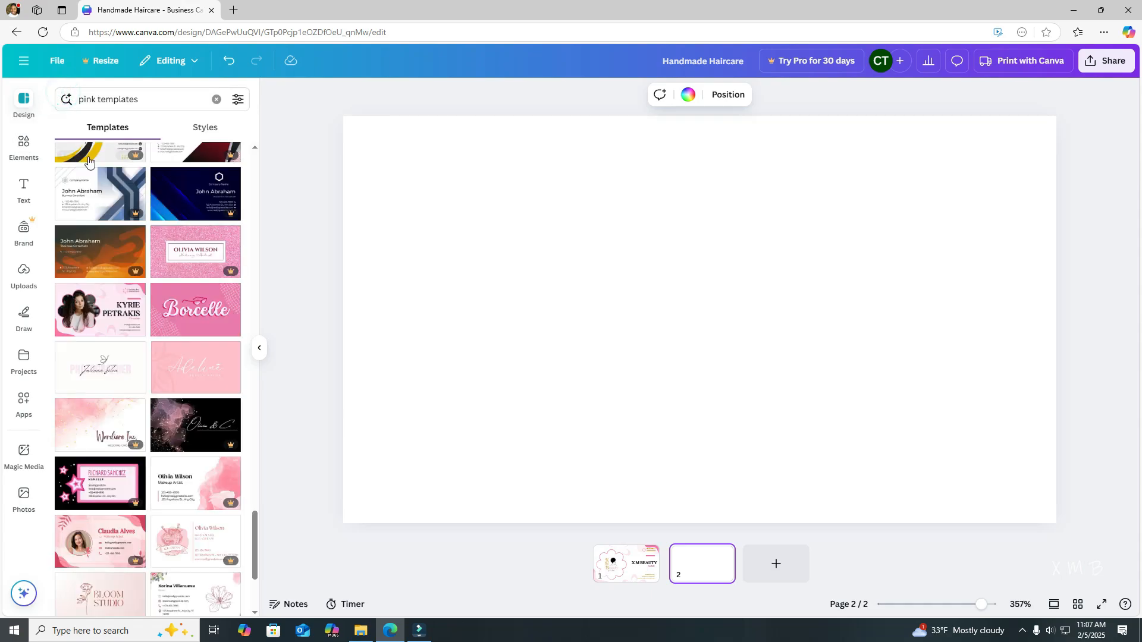
pyautogui.click(74, 300)
pyautogui.click(208, 272)
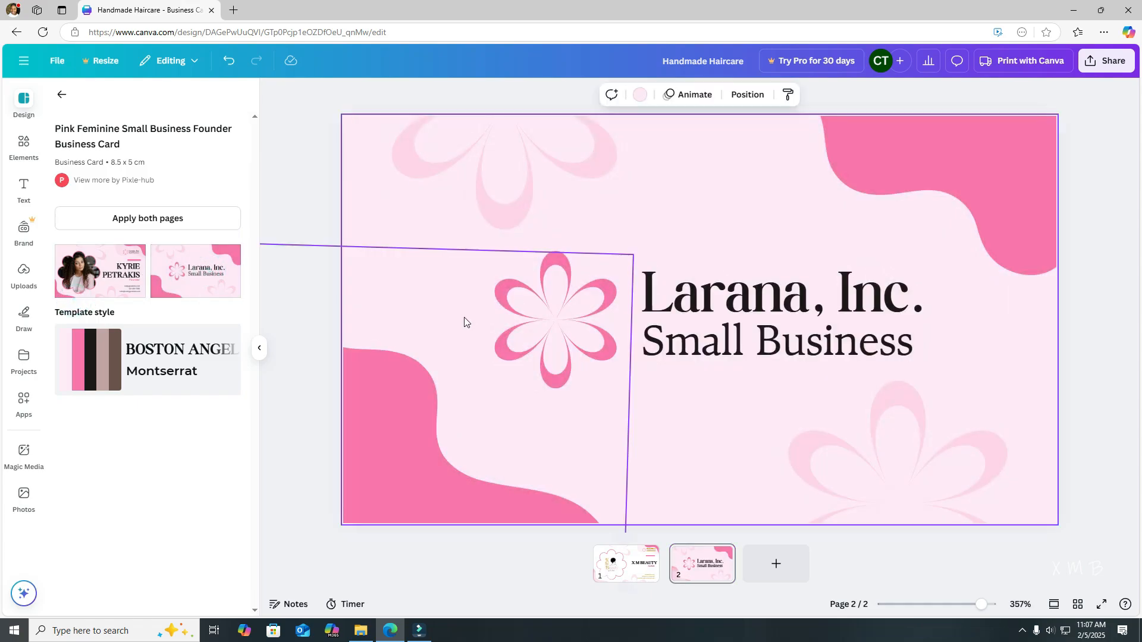
pyautogui.click(619, 566)
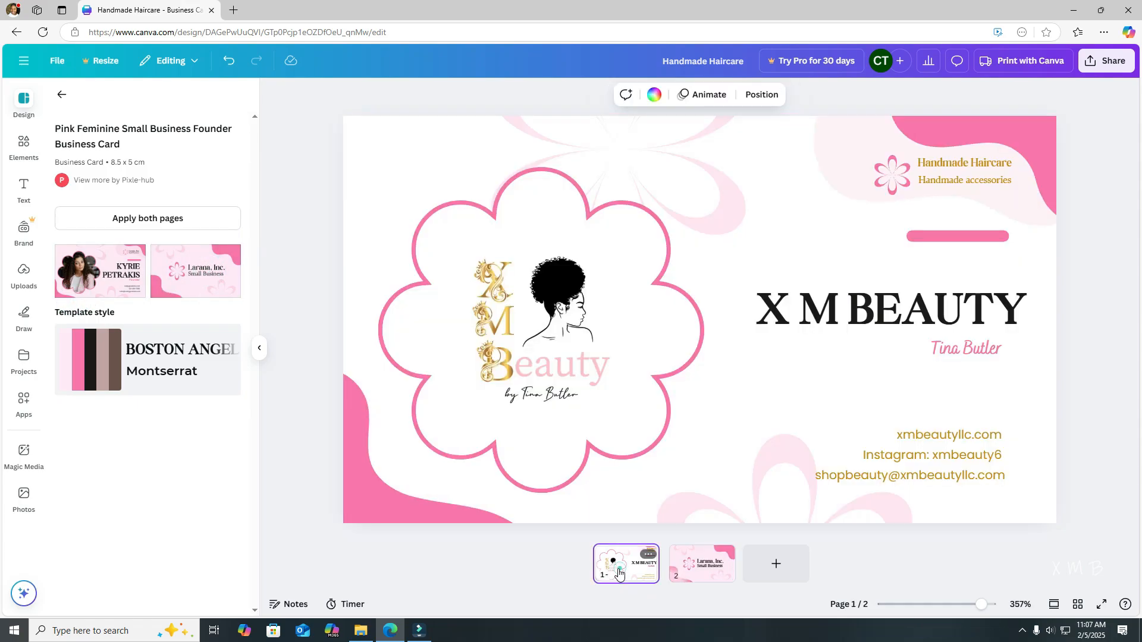
pyautogui.click(692, 559)
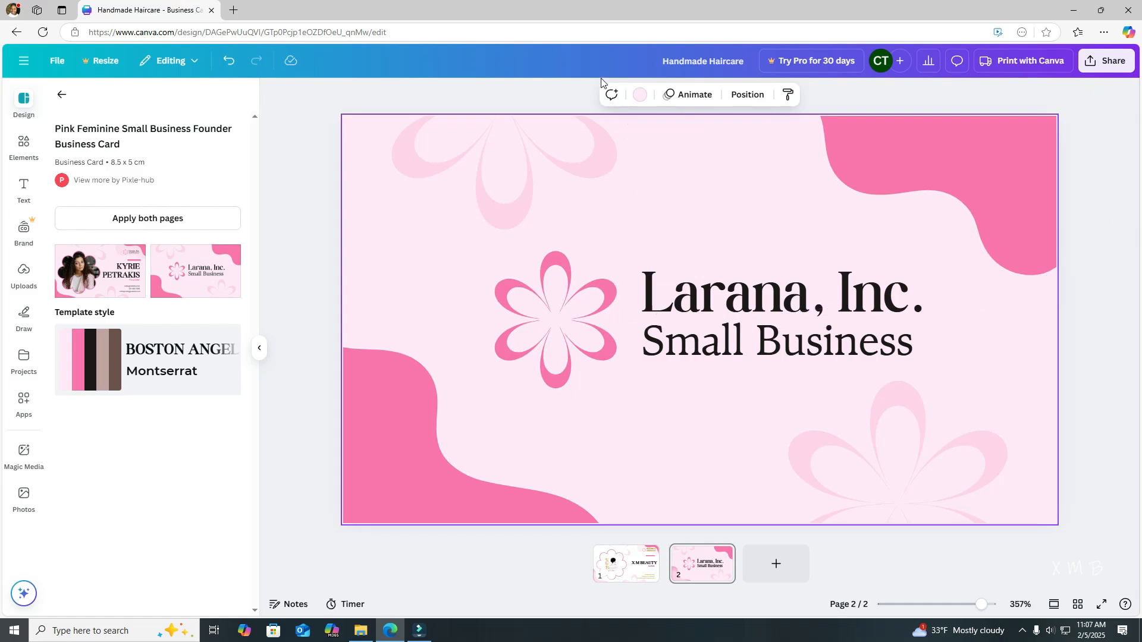
# Step: Make page 2's background white, turn Larana, Inc. and Small Business gold, and open PNG download settings
pyautogui.click(640, 95)
pyautogui.click(226, 184)
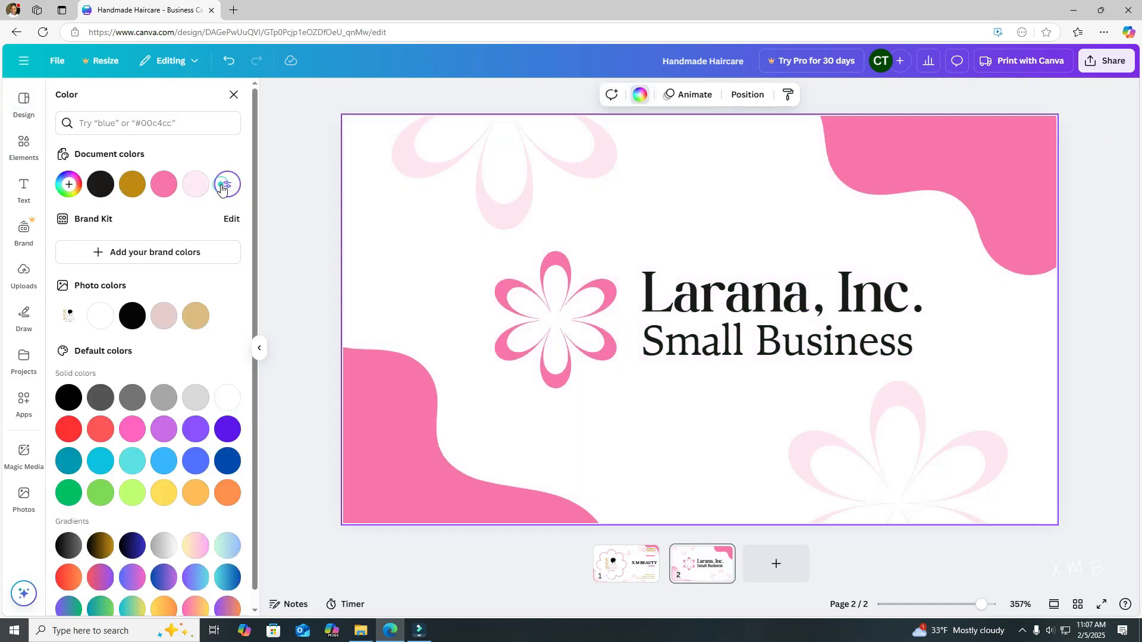
pyautogui.click(724, 299)
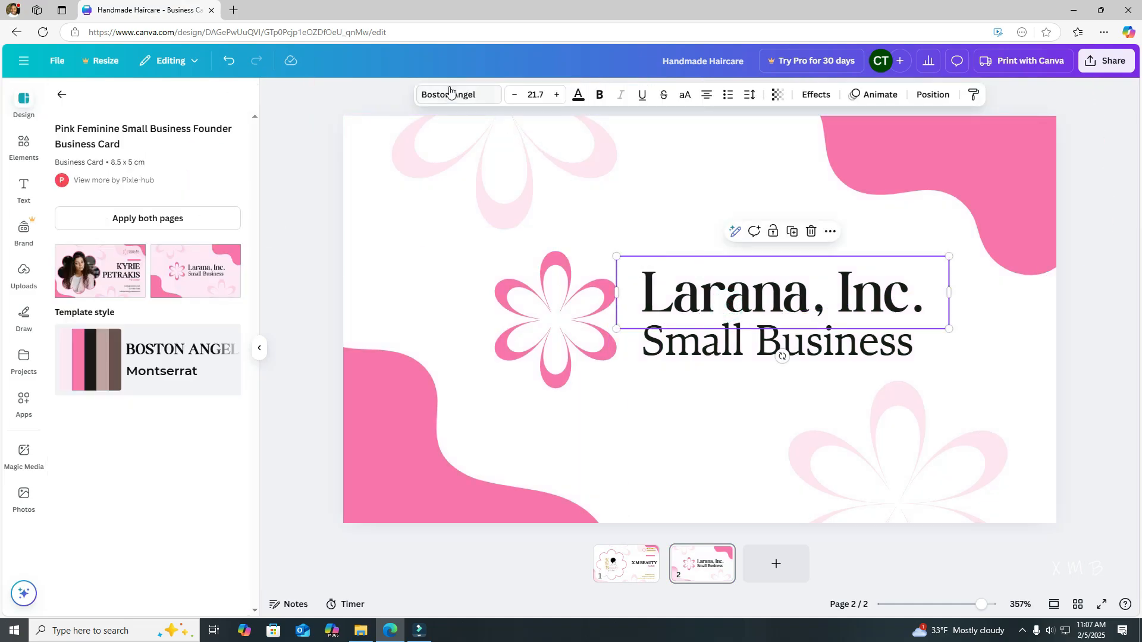
pyautogui.click(578, 97)
pyautogui.click(135, 185)
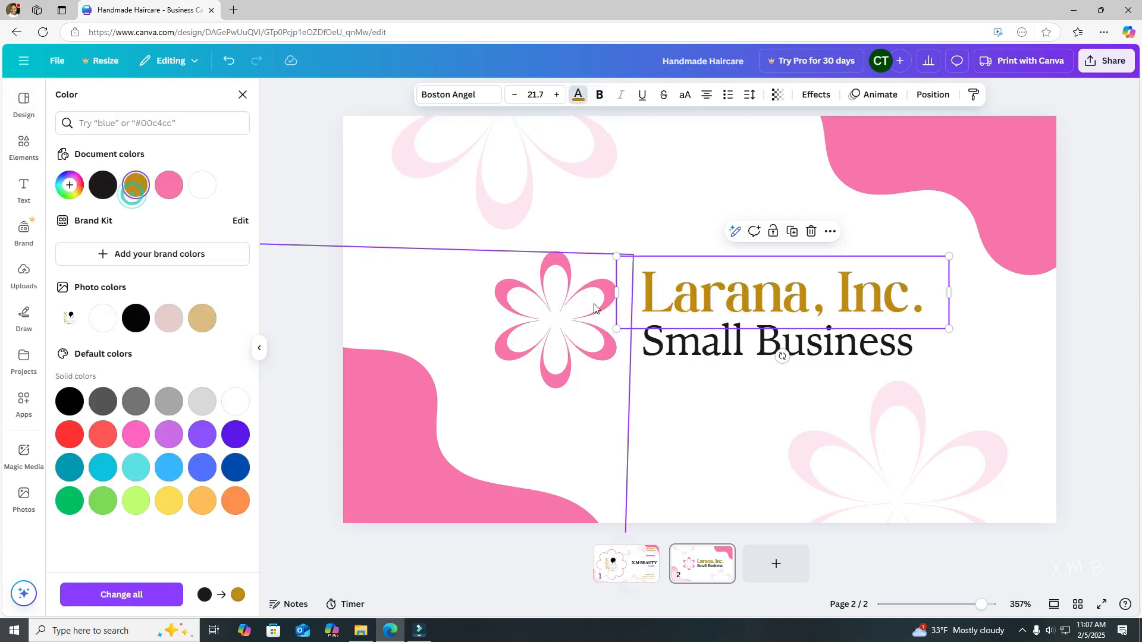
pyautogui.click(657, 349)
pyautogui.click(135, 185)
pyautogui.press('Escape')
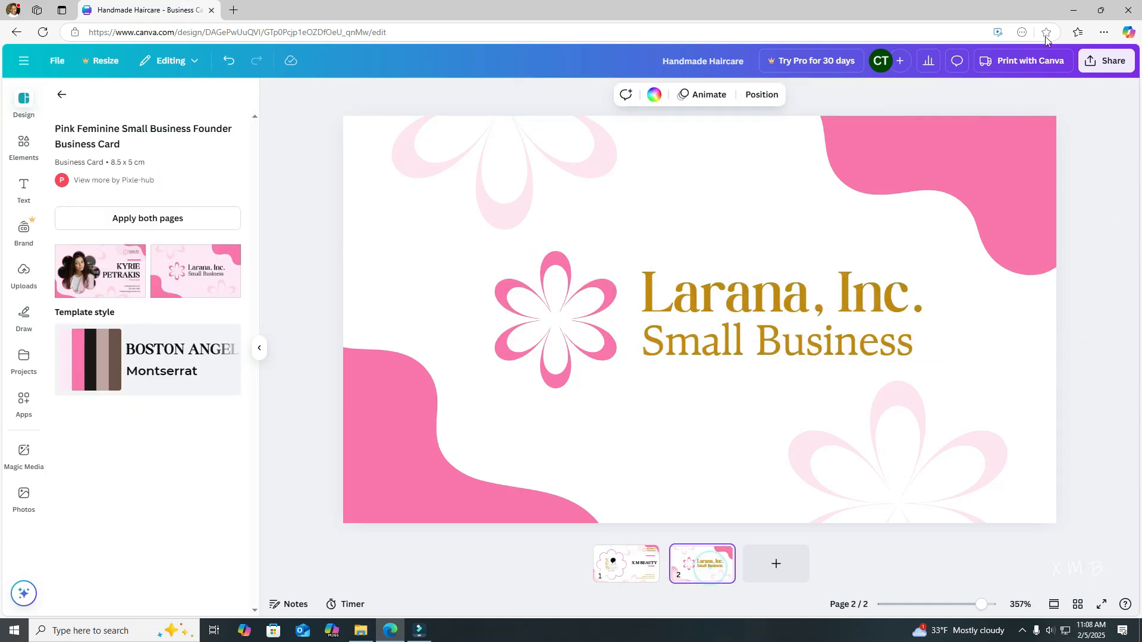
pyautogui.click(1106, 62)
pyautogui.click(922, 295)
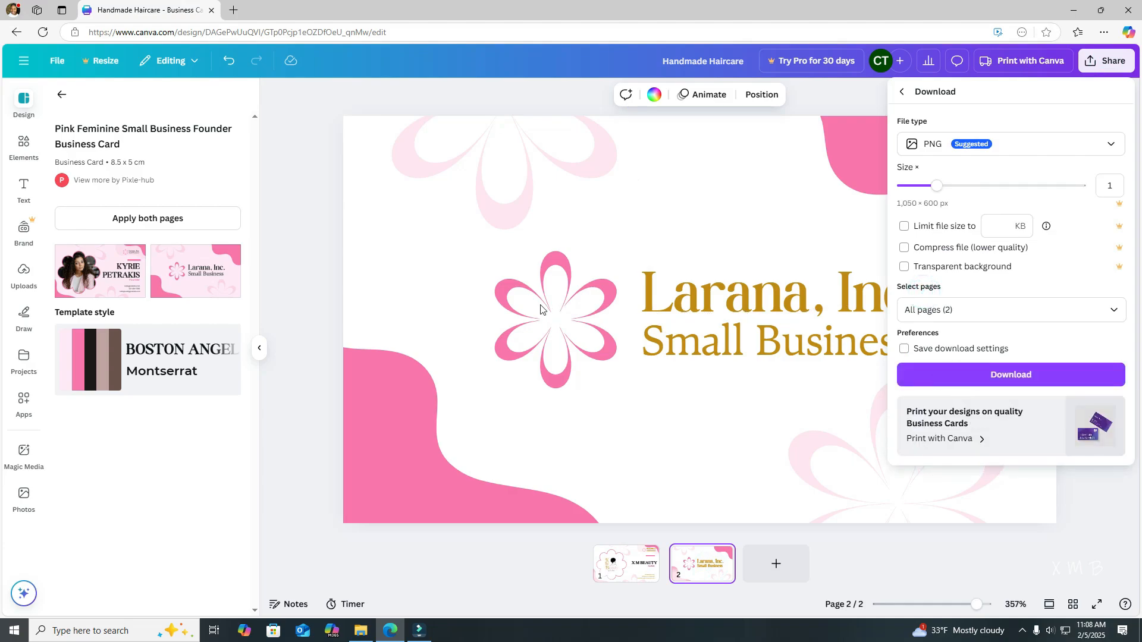
# Step: Download the card as a PNG, then return to the Canva home page
pyautogui.click(969, 377)
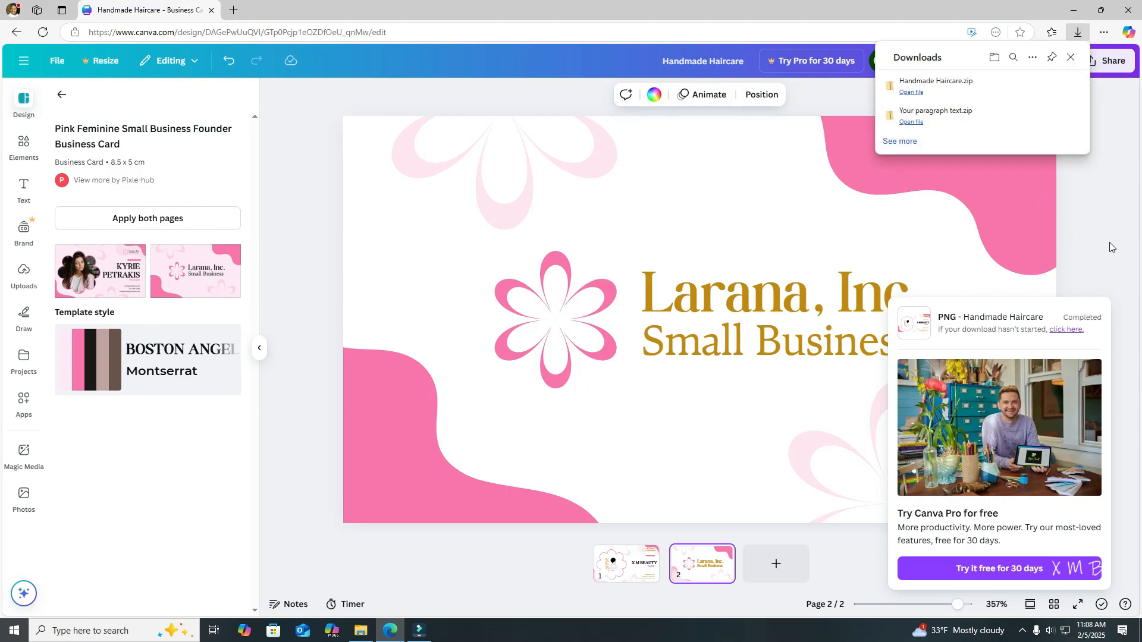
pyautogui.click(1058, 223)
pyautogui.click(24, 60)
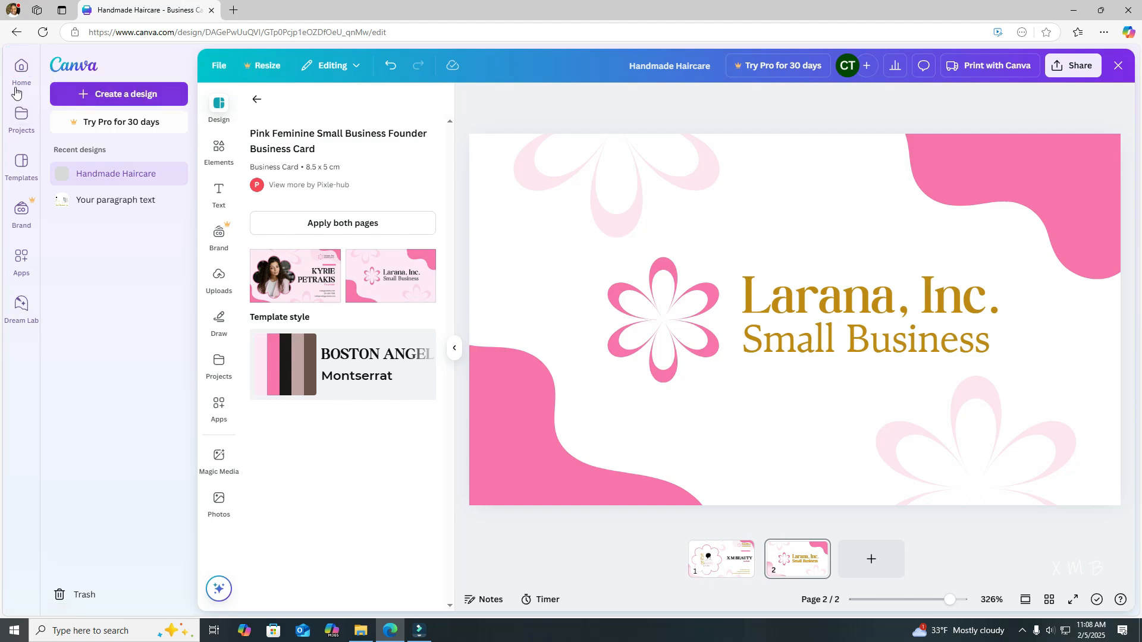
pyautogui.click(21, 70)
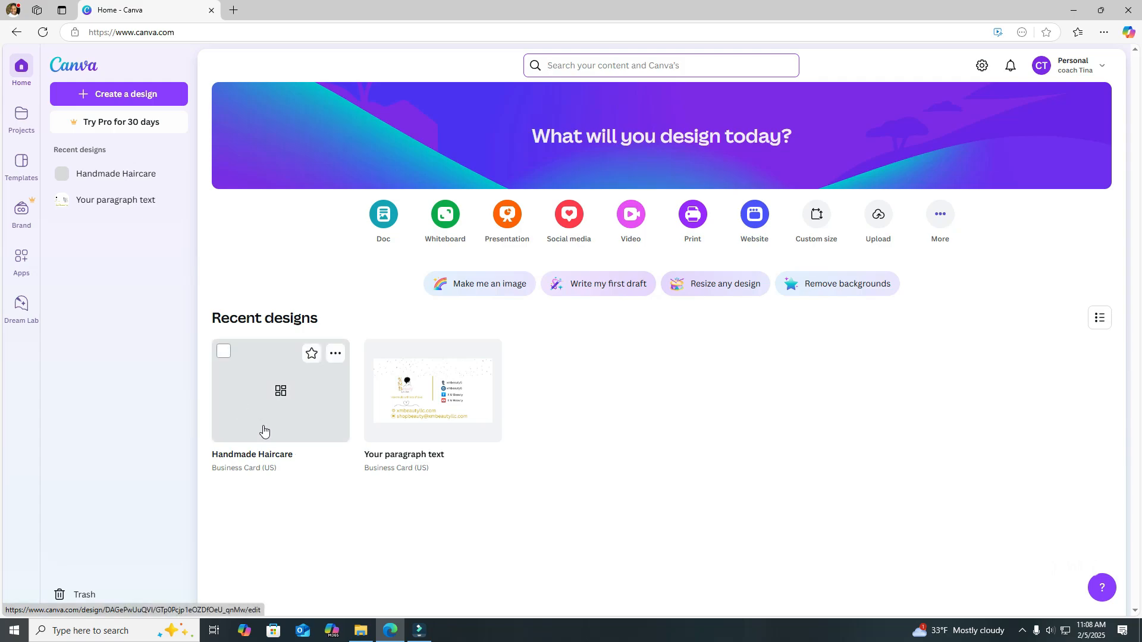
# Step: Open the Handmade Haircare design, return home, and close the account menu
pyautogui.click(255, 406)
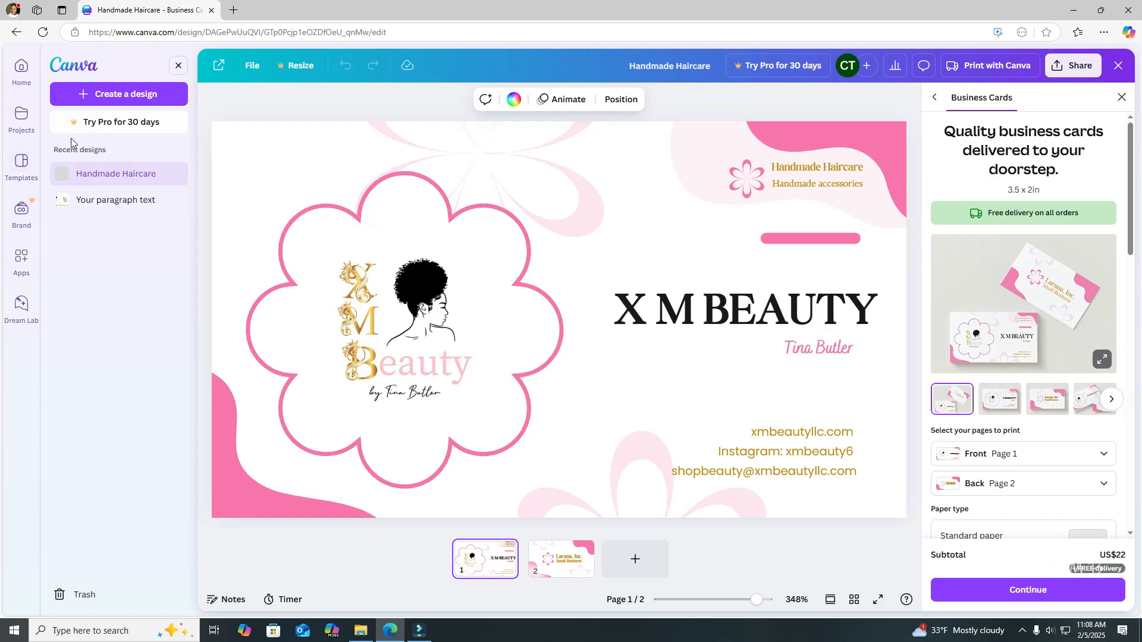
pyautogui.click(74, 71)
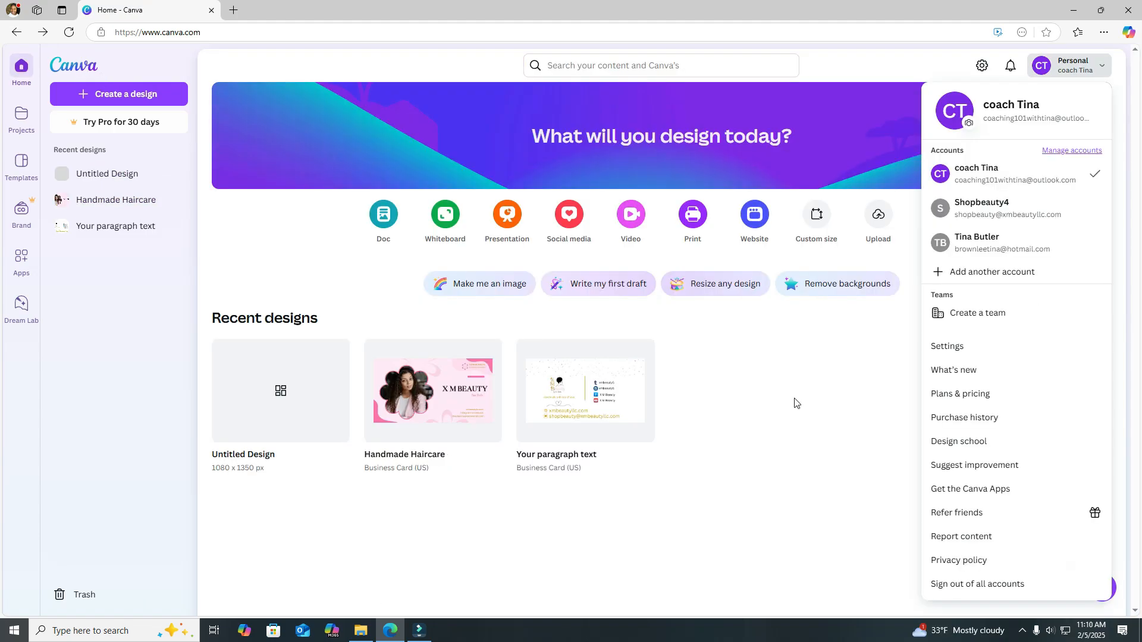
pyautogui.click(795, 398)
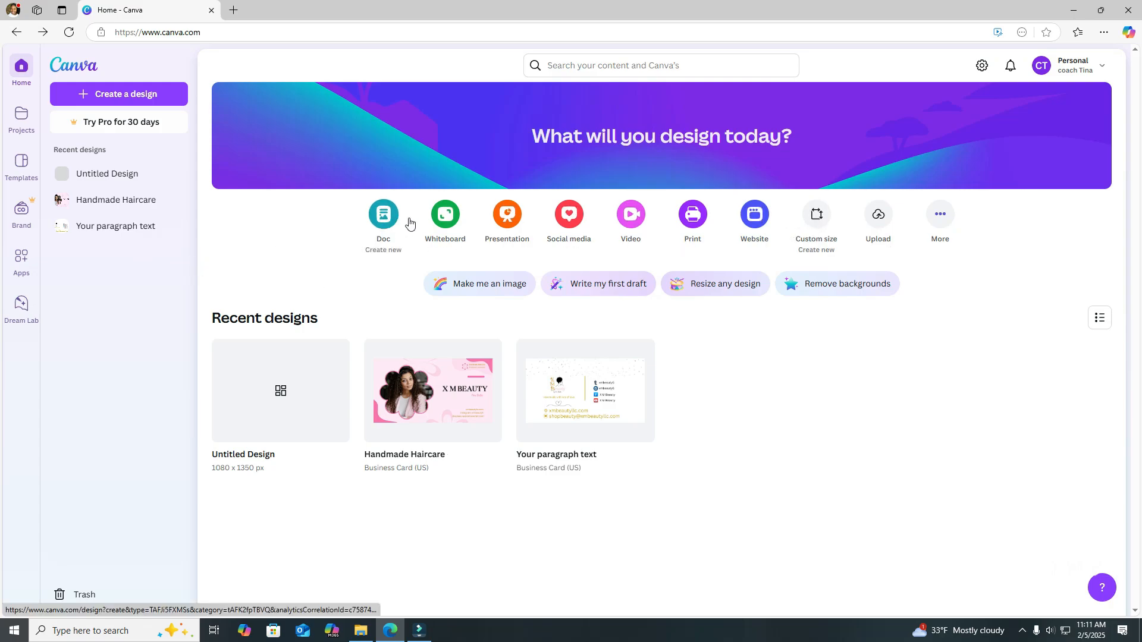
pyautogui.scroll(-5, 640, 483)
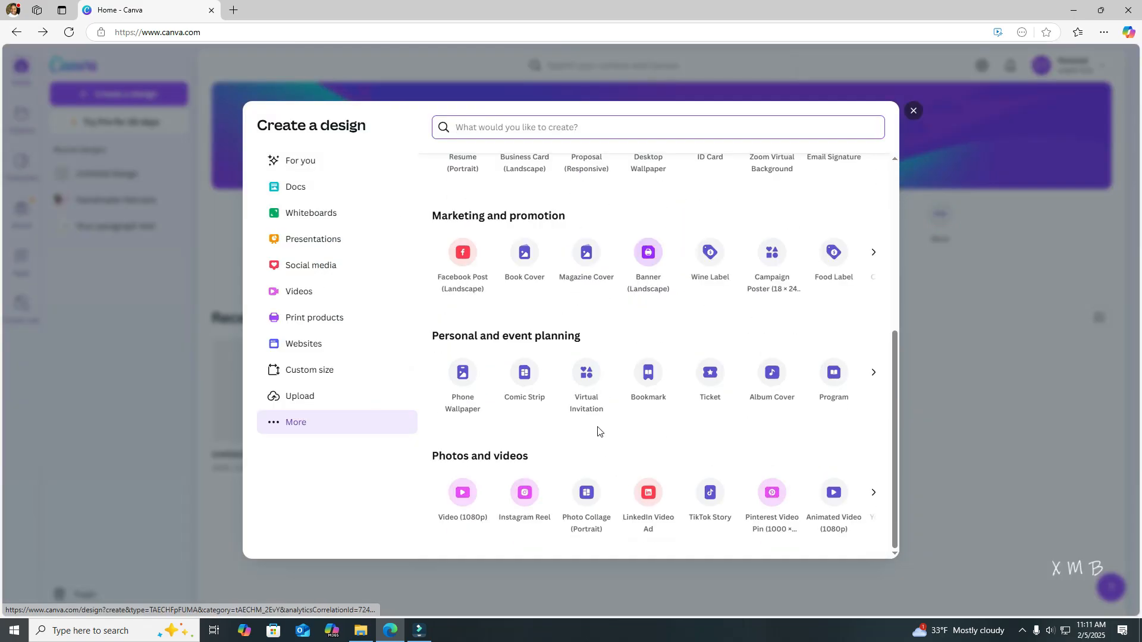
pyautogui.scroll(5, 604, 429)
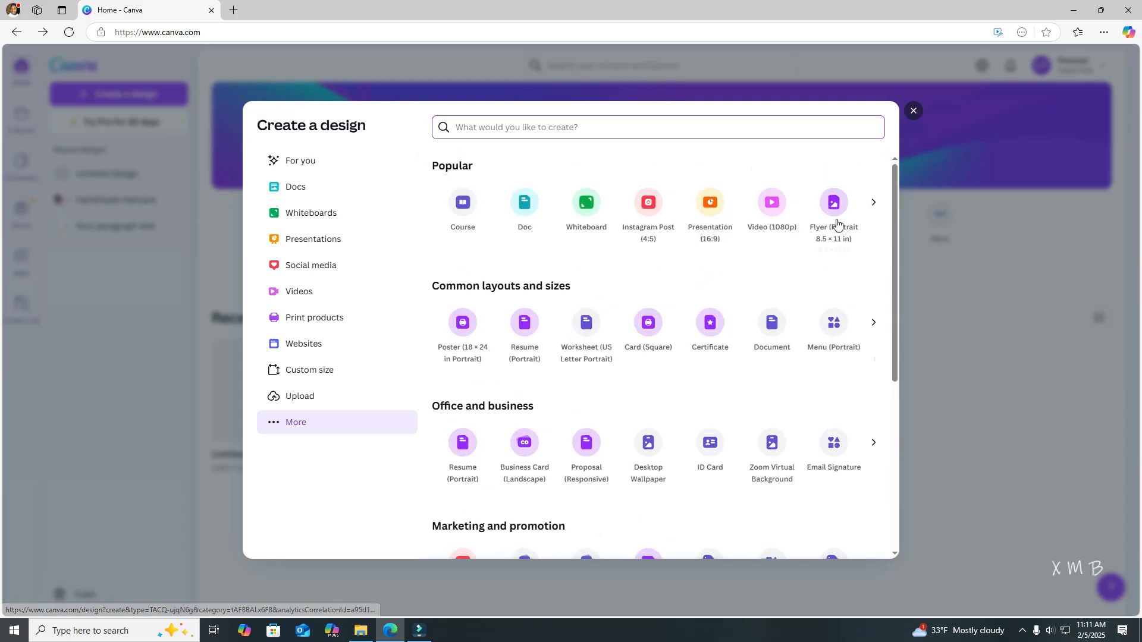
pyautogui.click(872, 204)
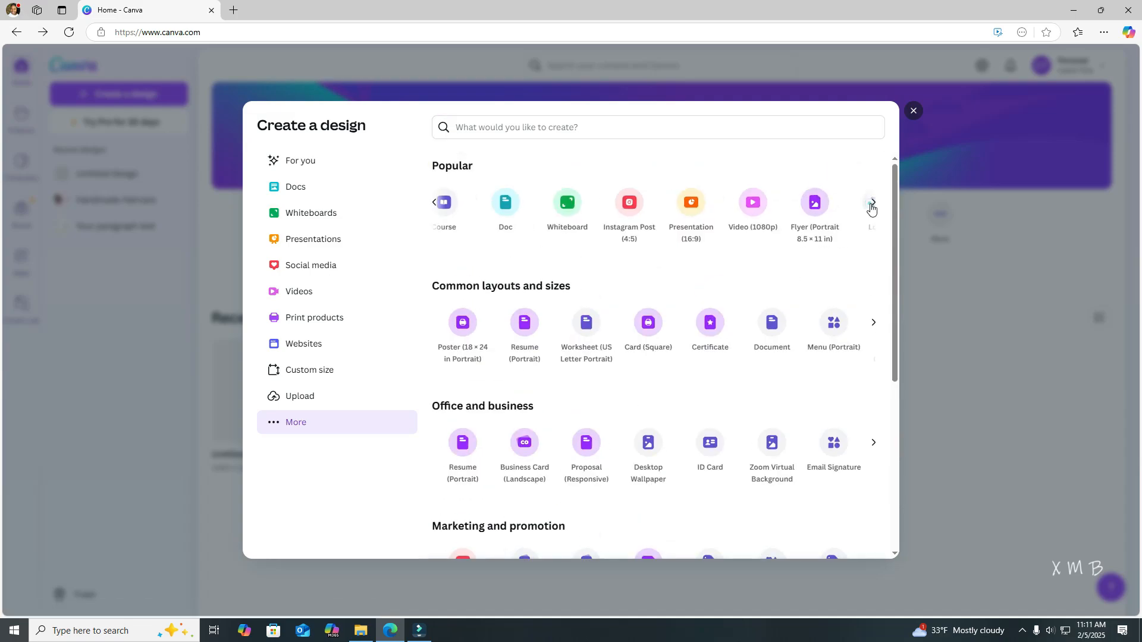
pyautogui.press('Escape')
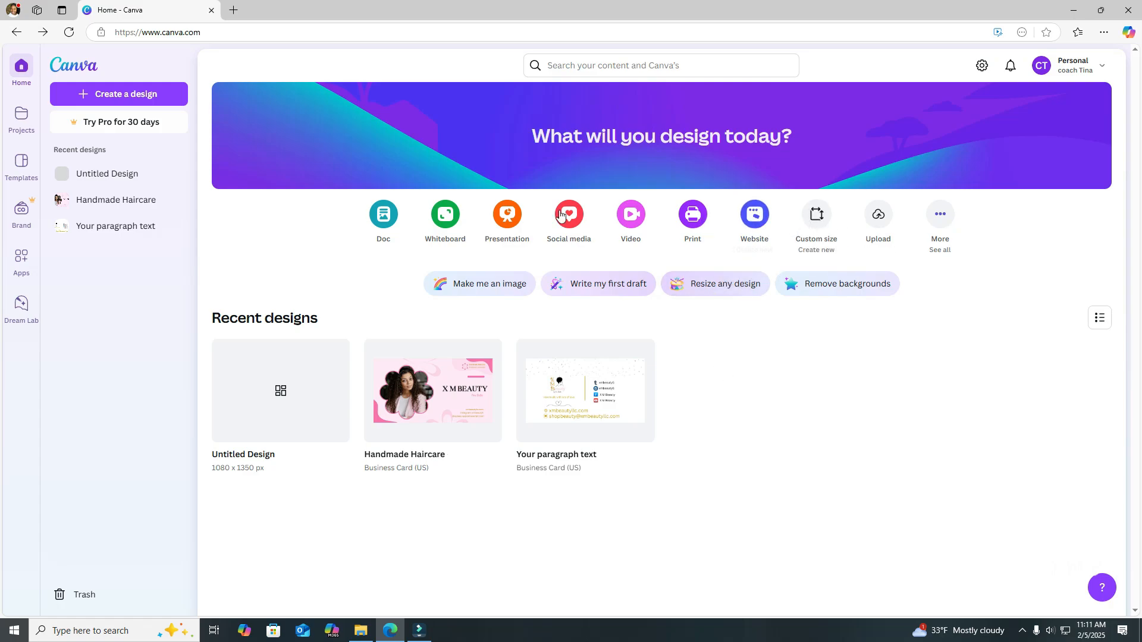
pyautogui.click(98, 94)
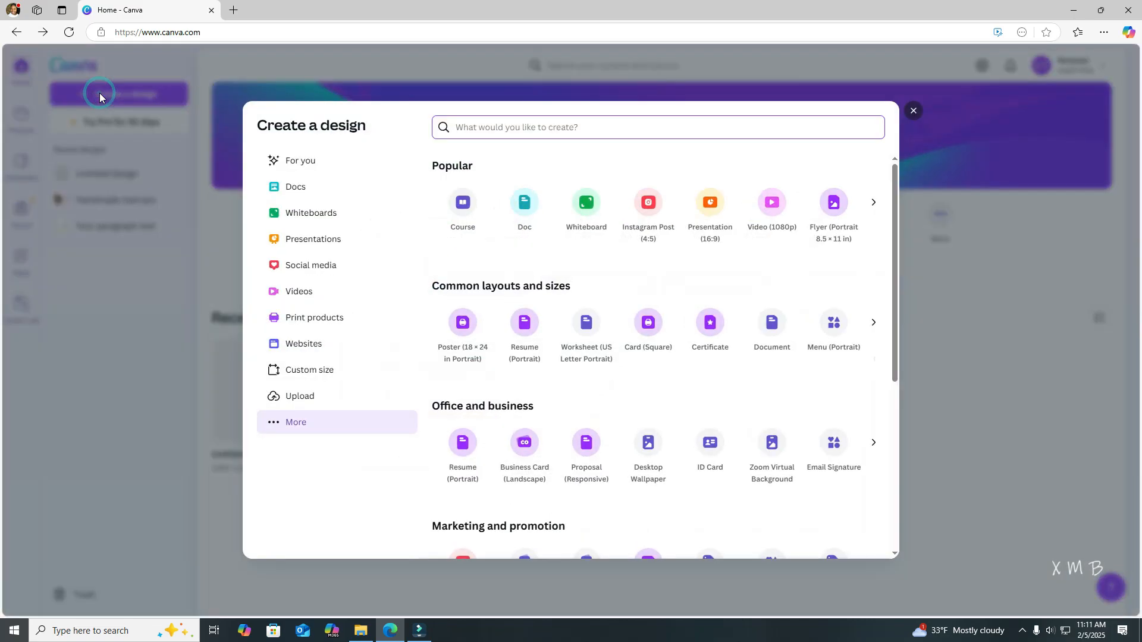
# Step: Create a custom 2 × 4.5 in design, then go back to the custom size settings
pyautogui.click(339, 376)
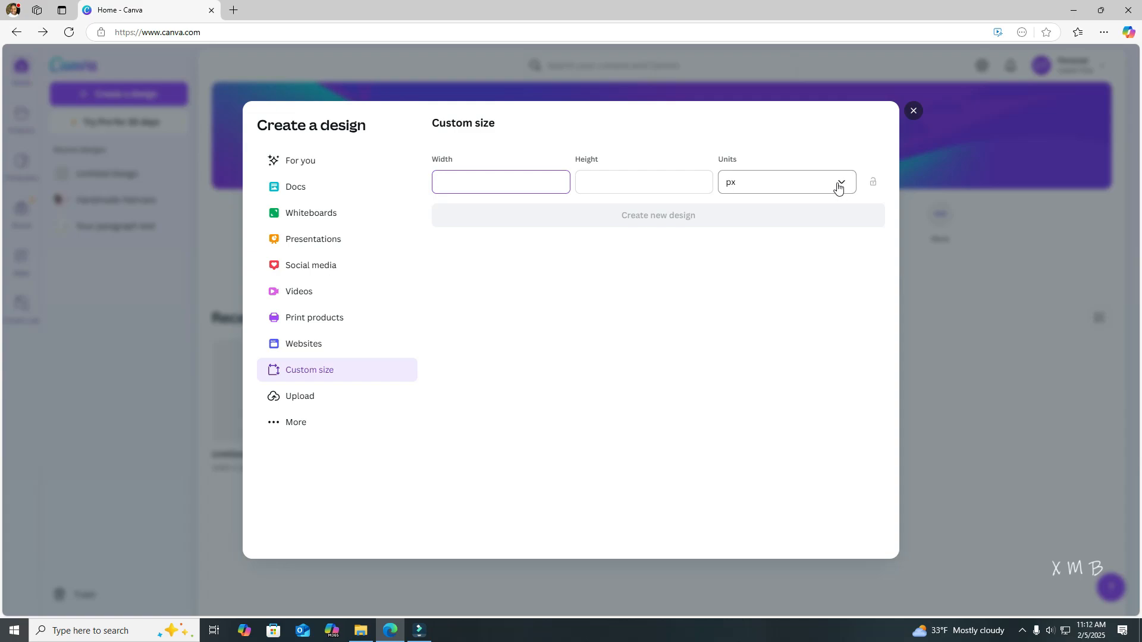
pyautogui.click(838, 186)
pyautogui.click(779, 239)
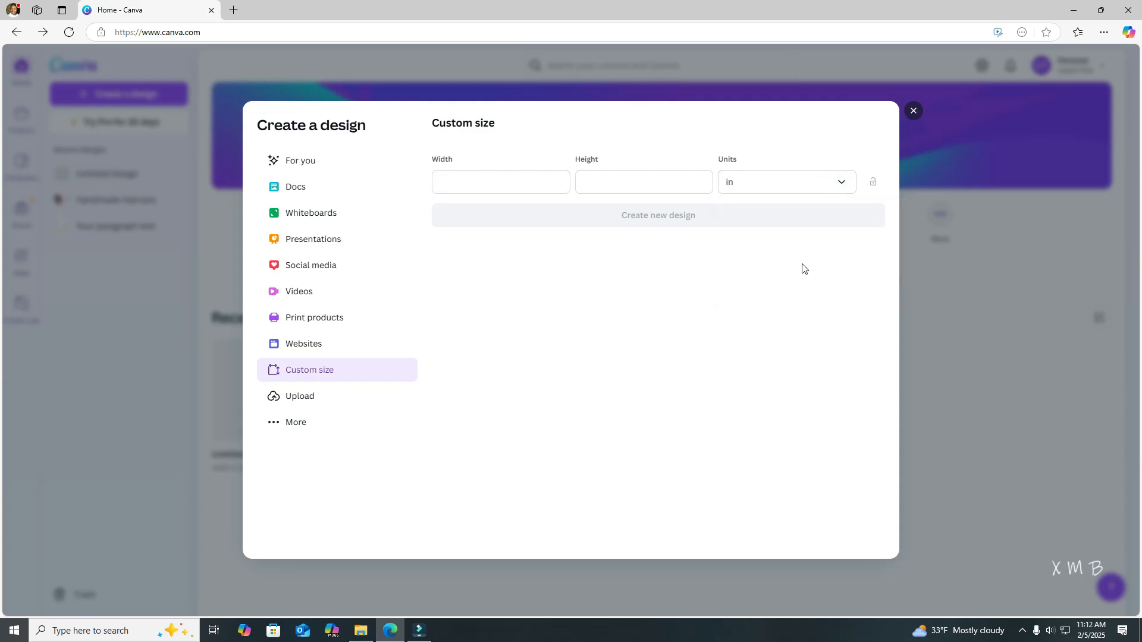
pyautogui.click(456, 189)
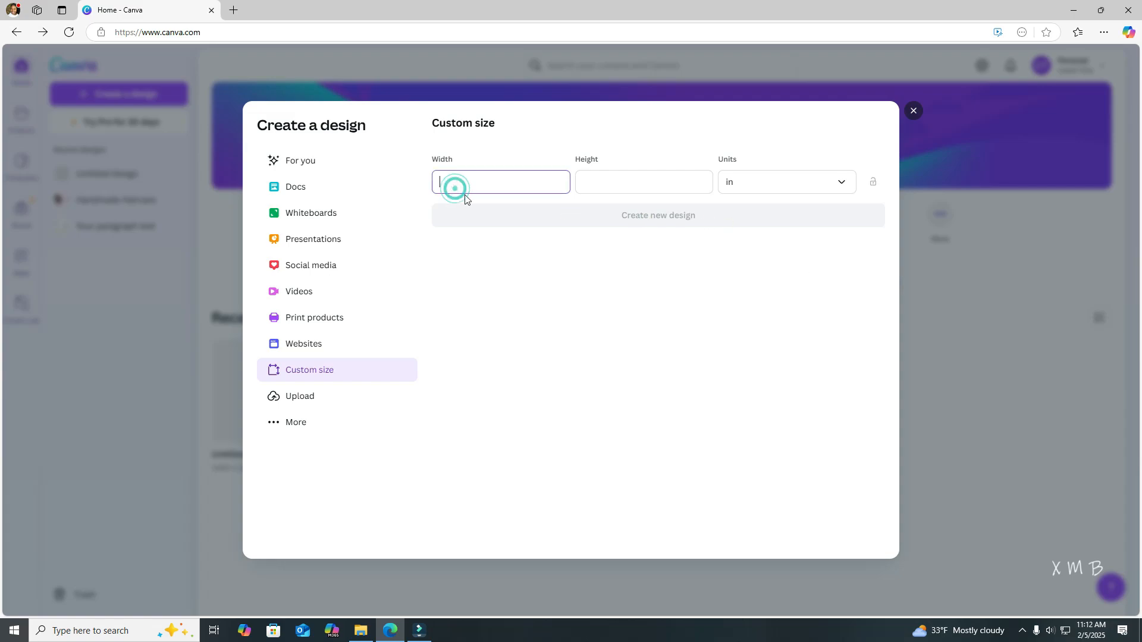
pyautogui.write('2')
pyautogui.click(668, 186)
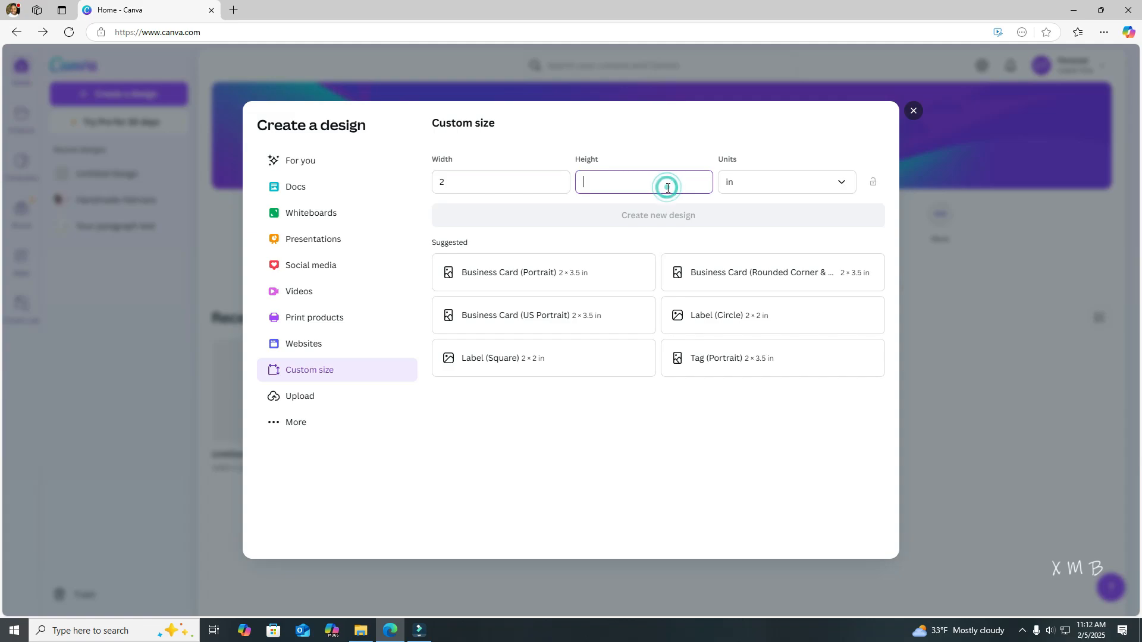
pyautogui.write('4.5')
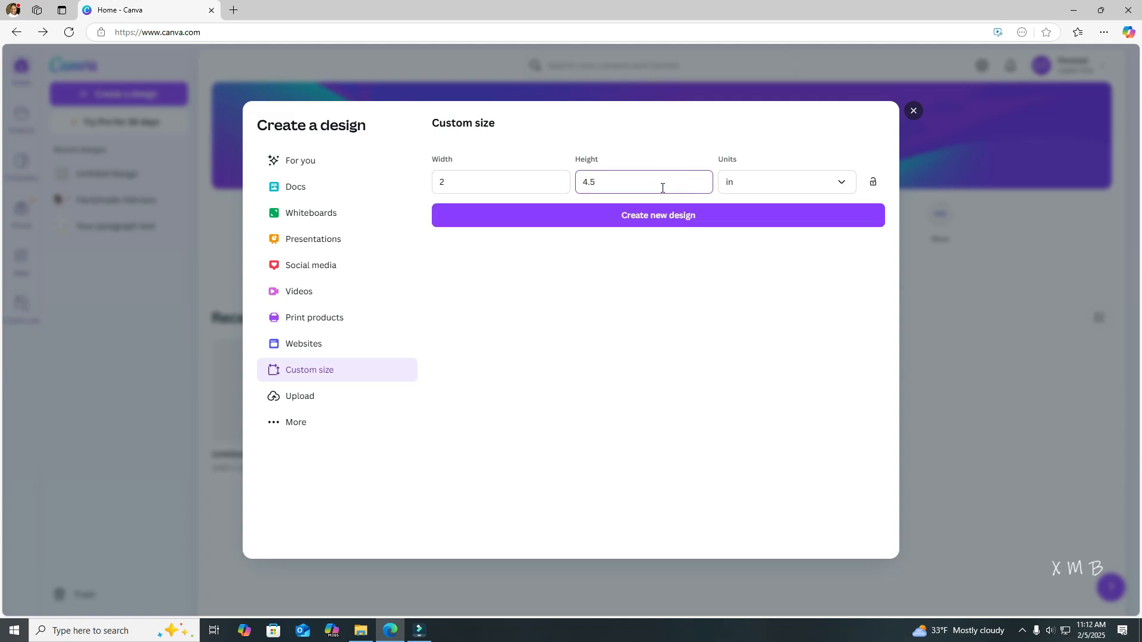
pyautogui.click(667, 214)
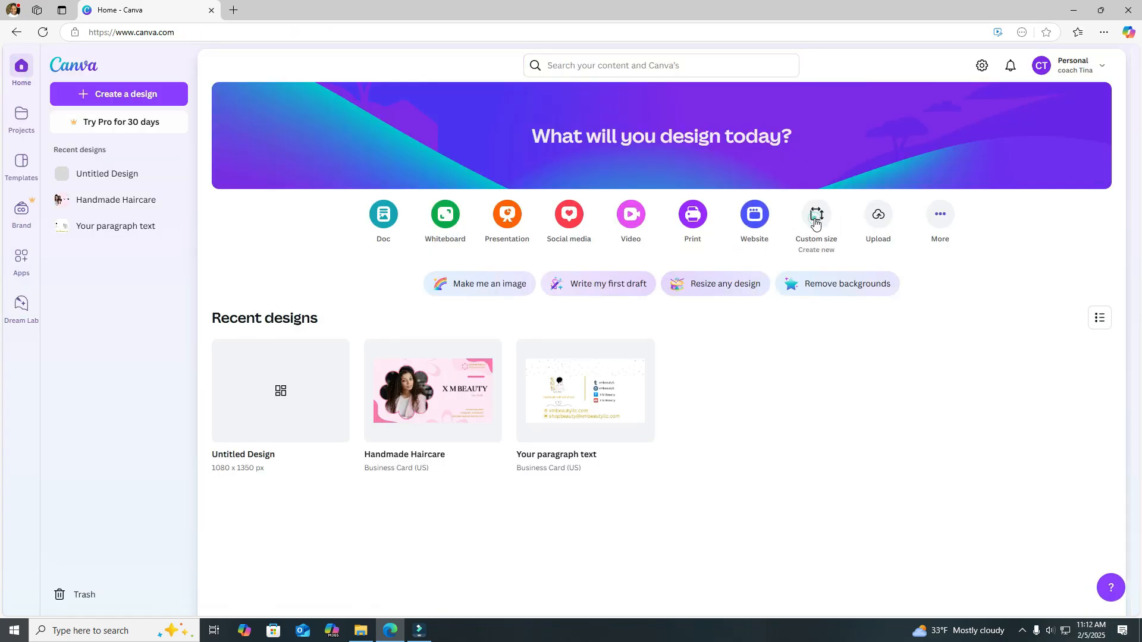
pyautogui.click(813, 218)
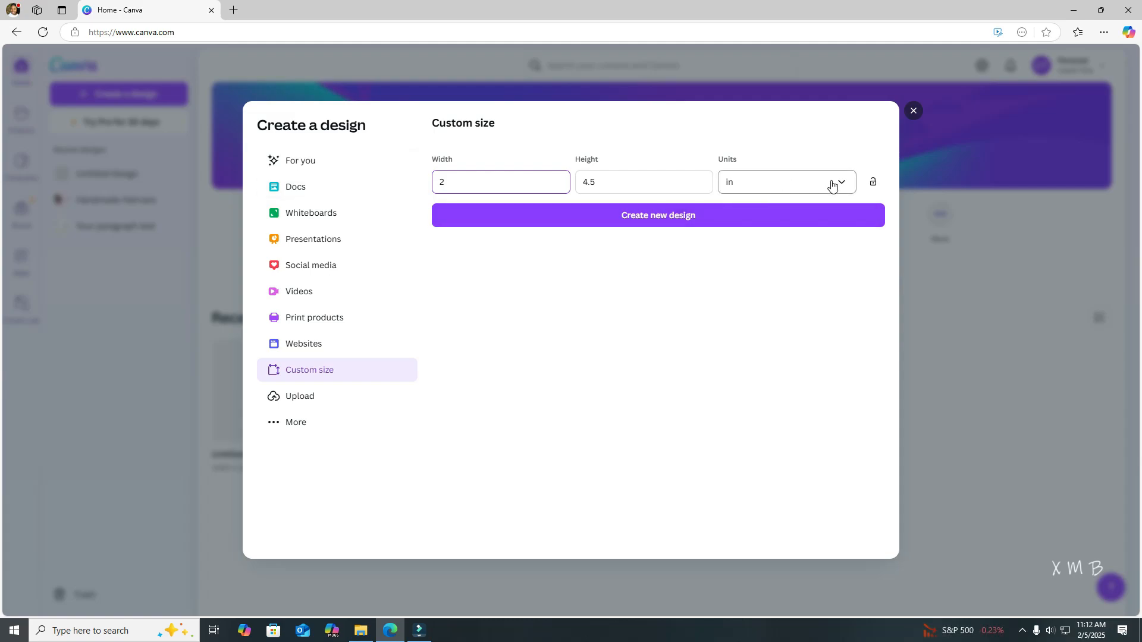
# Step: Clear the 4.5 height and 2 width, and switch the size units to pixels
pyautogui.doubleClick(604, 181)
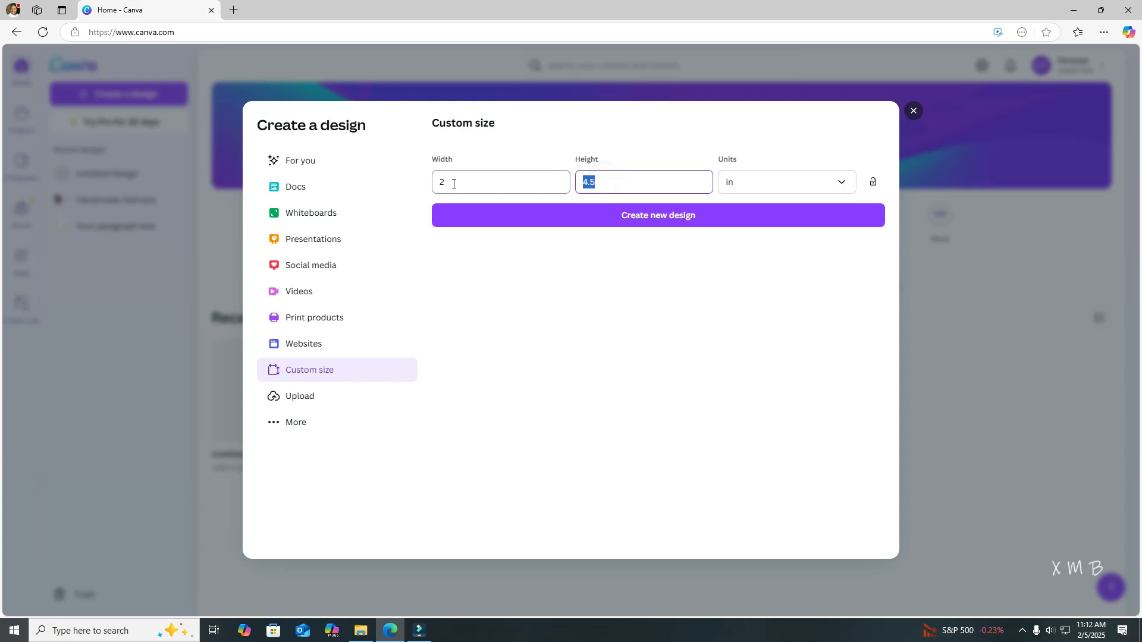
pyautogui.press('BackSpace')
pyautogui.doubleClick(454, 184)
pyautogui.press('BackSpace')
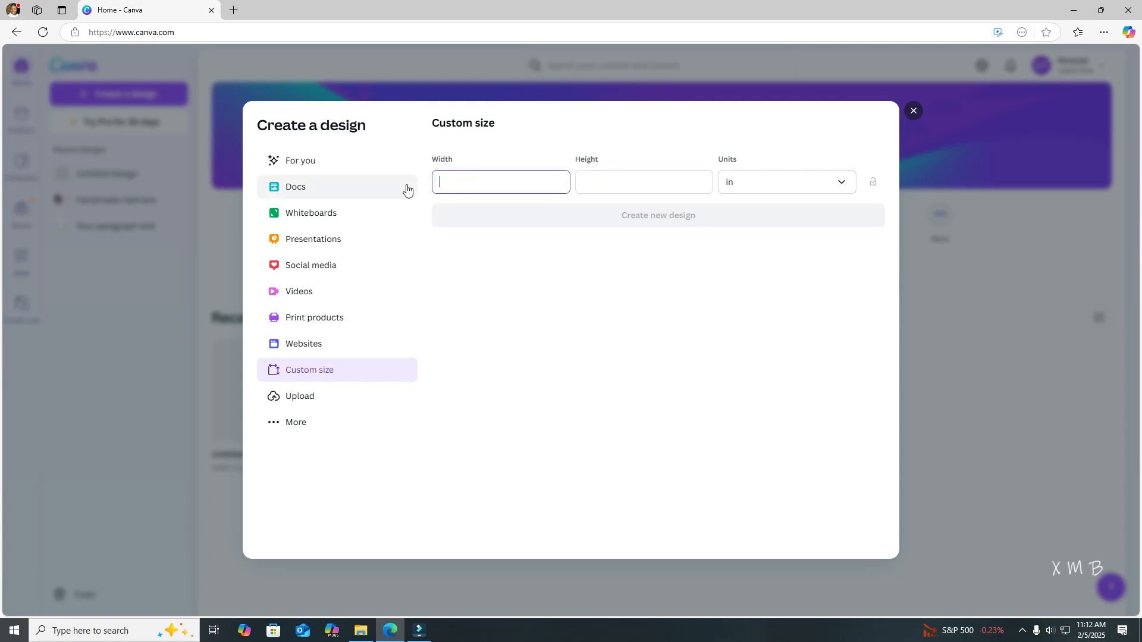
pyautogui.click(823, 186)
pyautogui.click(740, 222)
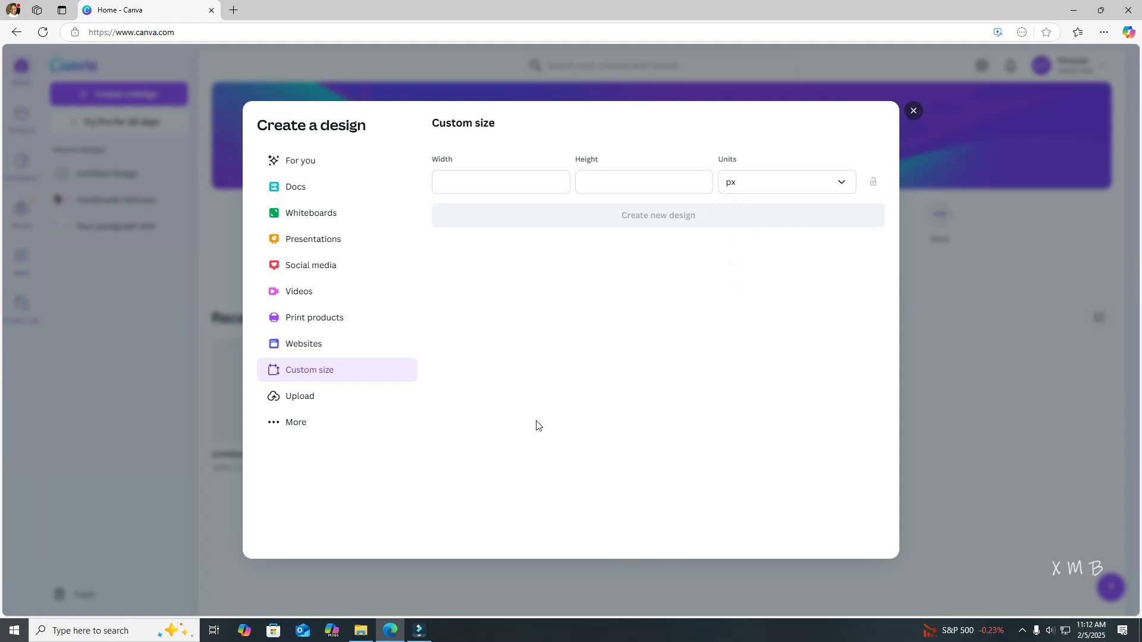
# Step: Enter width 2 and height 4, switch back to inches, then clear the values and close the dialog
pyautogui.click(458, 186)
pyautogui.write('2')
pyautogui.click(613, 185)
pyautogui.write('4.5')
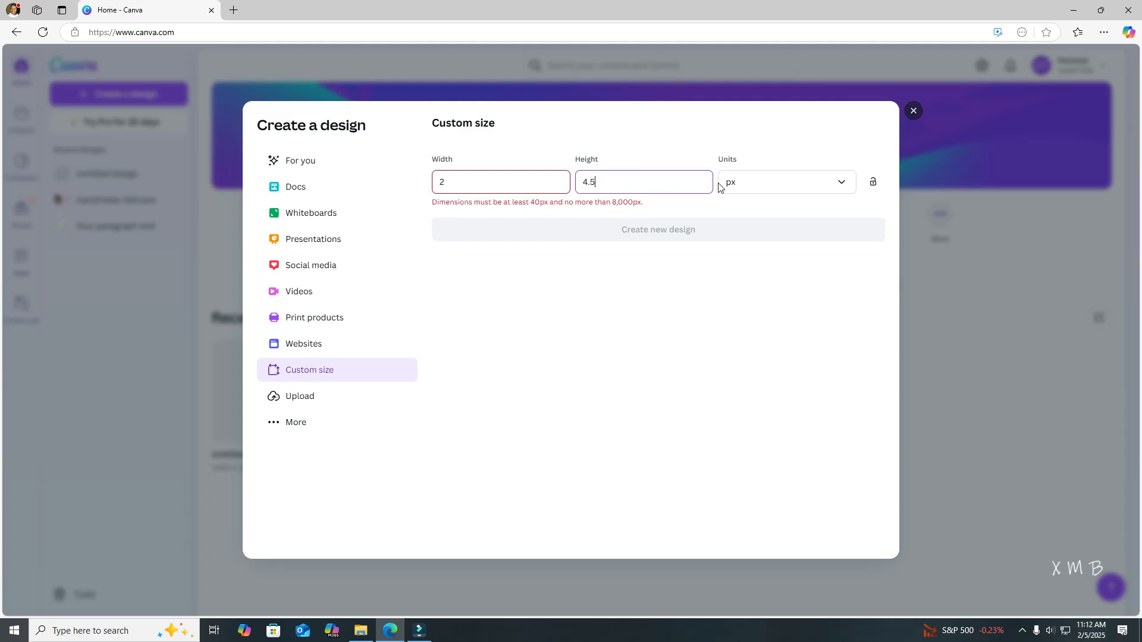
pyautogui.click(847, 185)
pyautogui.click(773, 246)
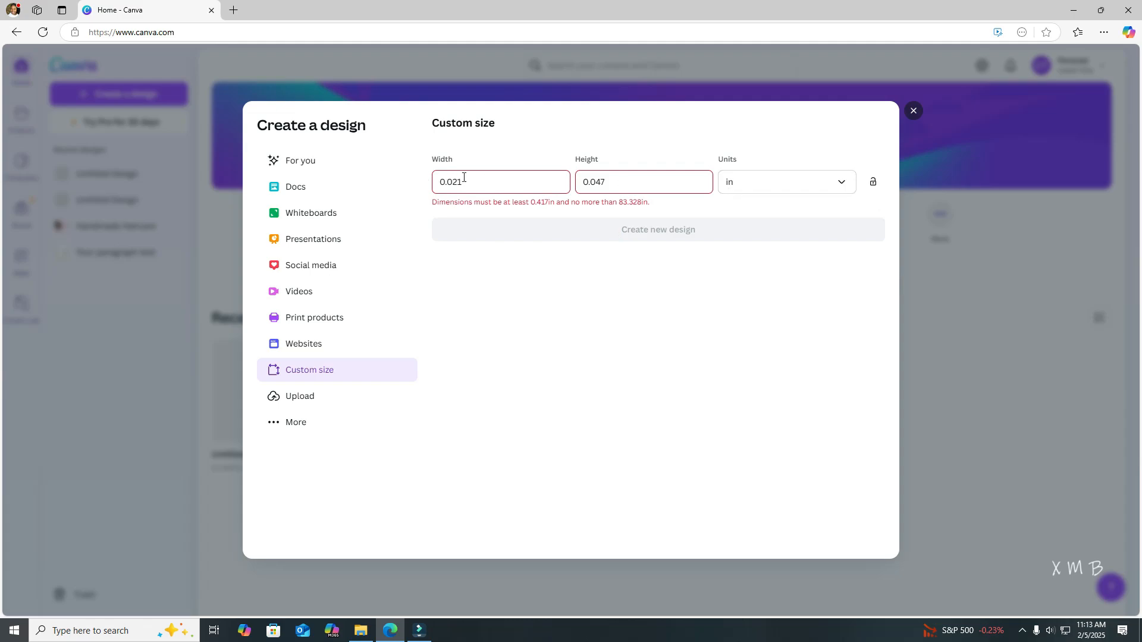
pyautogui.press('BackSpace')
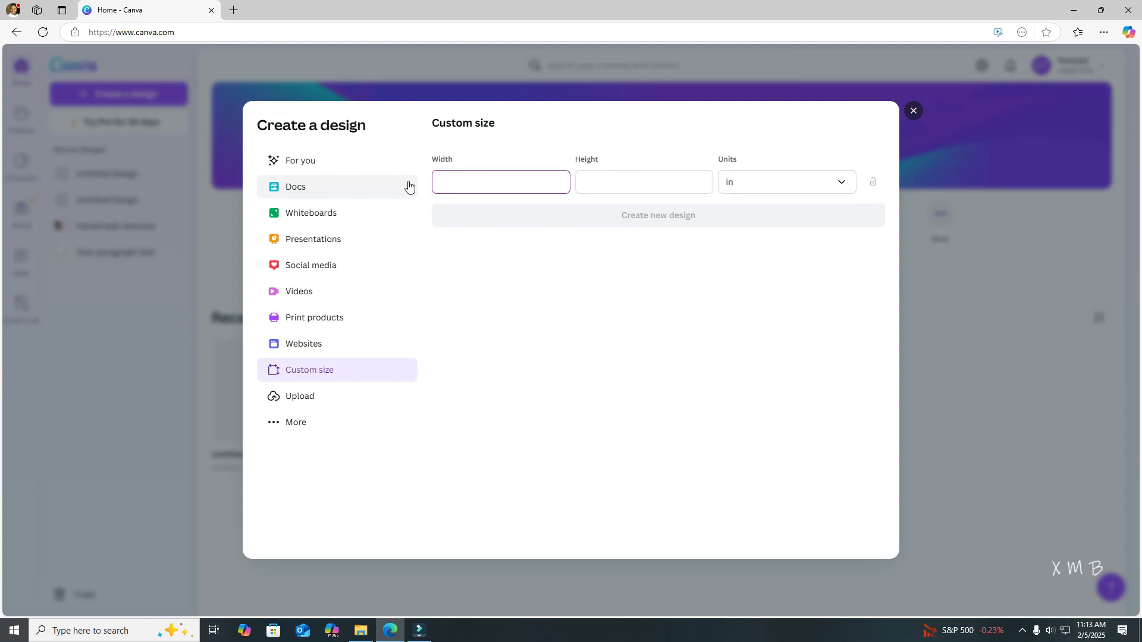
pyautogui.click(903, 111)
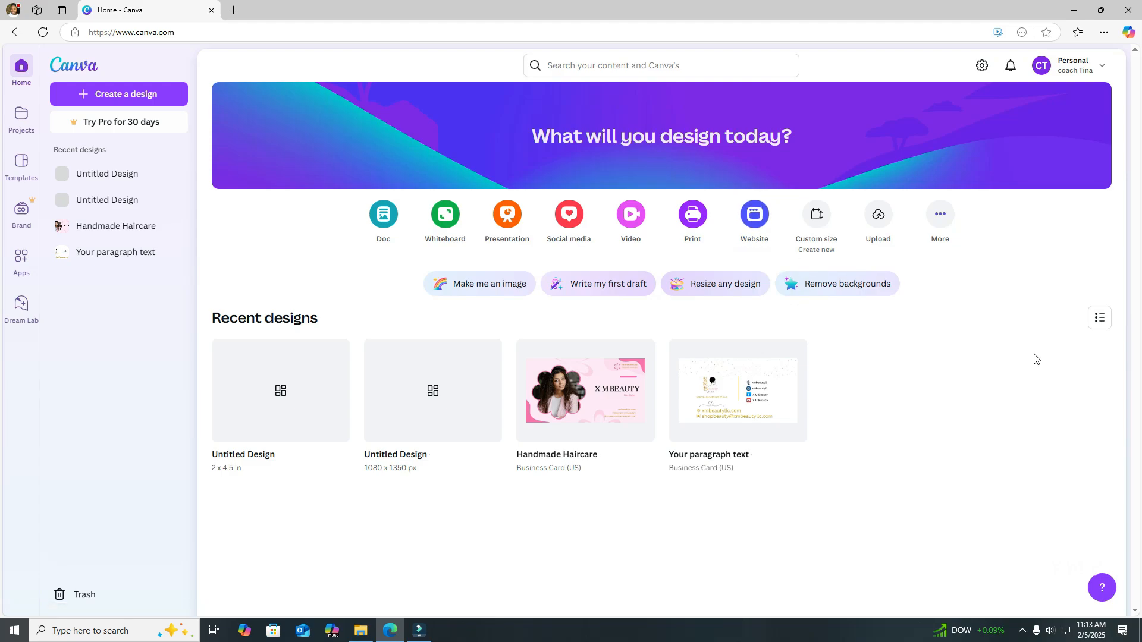
# Step: Switch to the other Canva account from the top-right account menu
pyautogui.click(1082, 74)
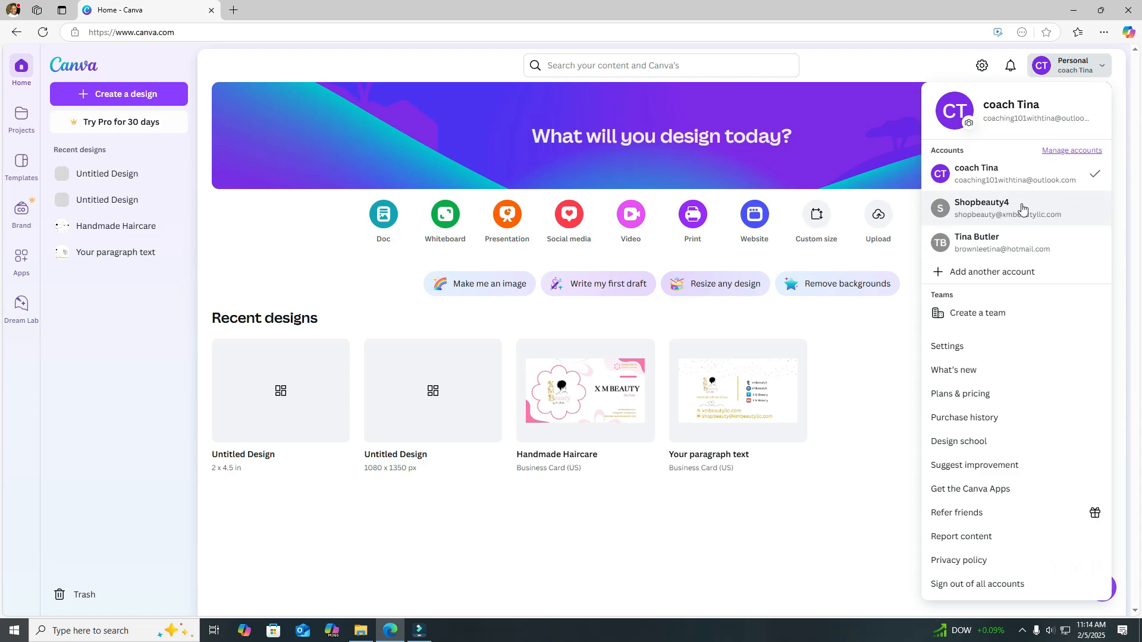
pyautogui.click(990, 213)
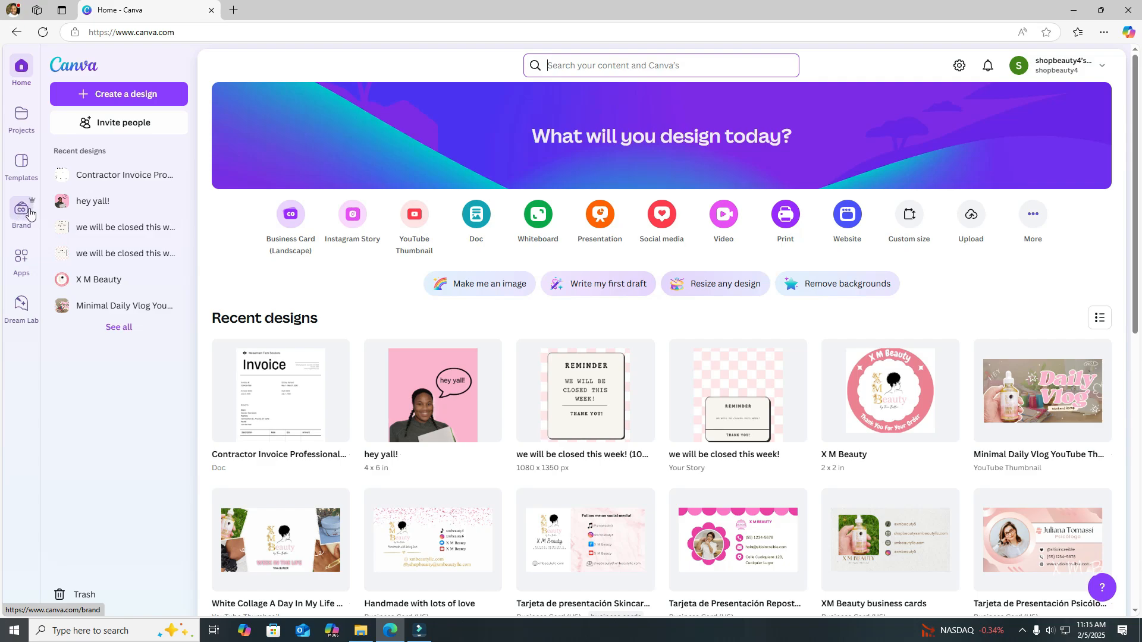
pyautogui.scroll(-3, 321, 374)
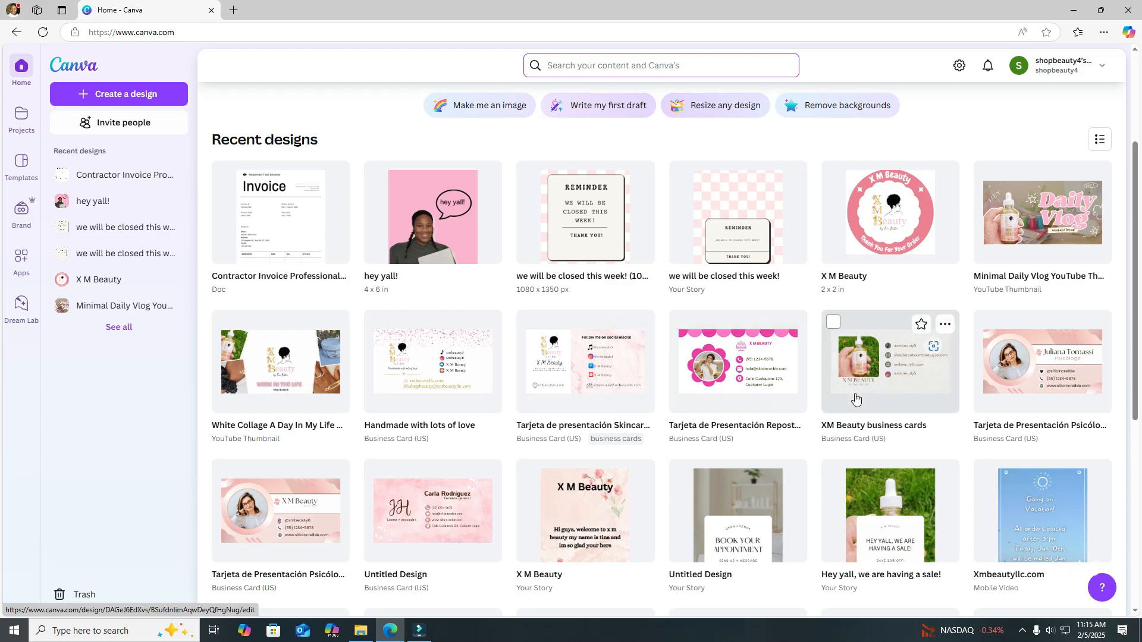
pyautogui.scroll(3, 723, 375)
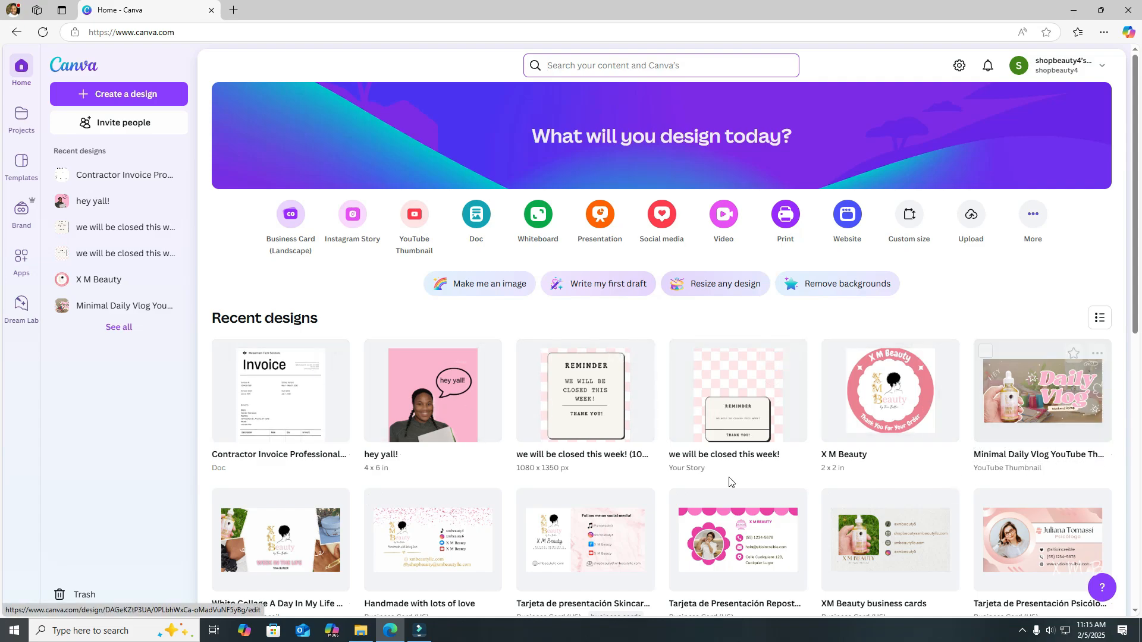
pyautogui.scroll(-2, 744, 488)
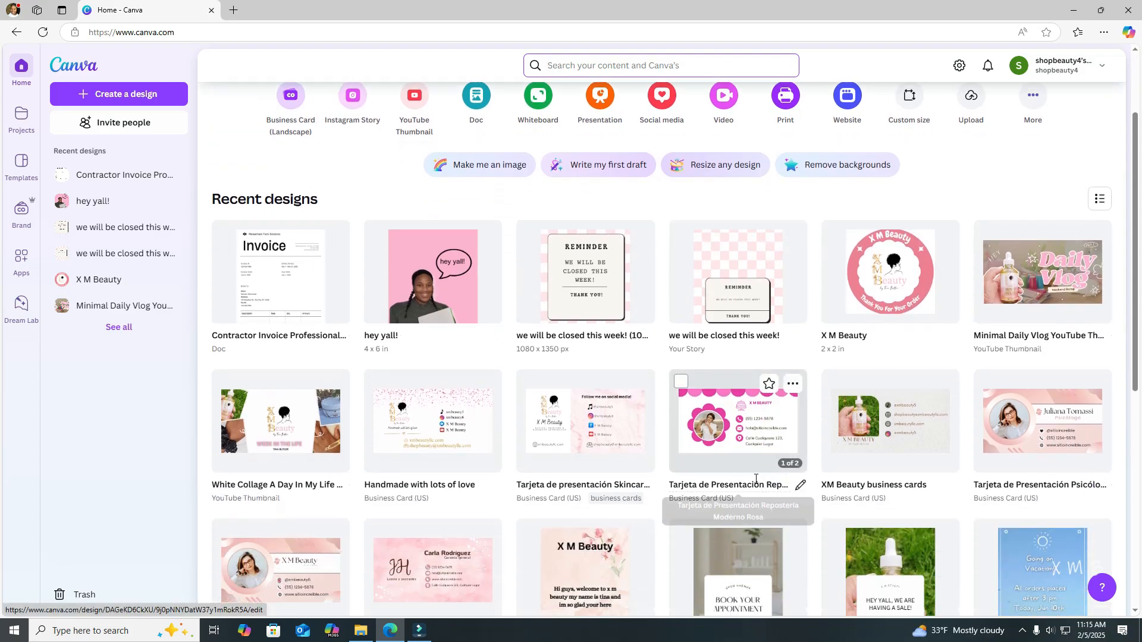
pyautogui.scroll(2, 387, 417)
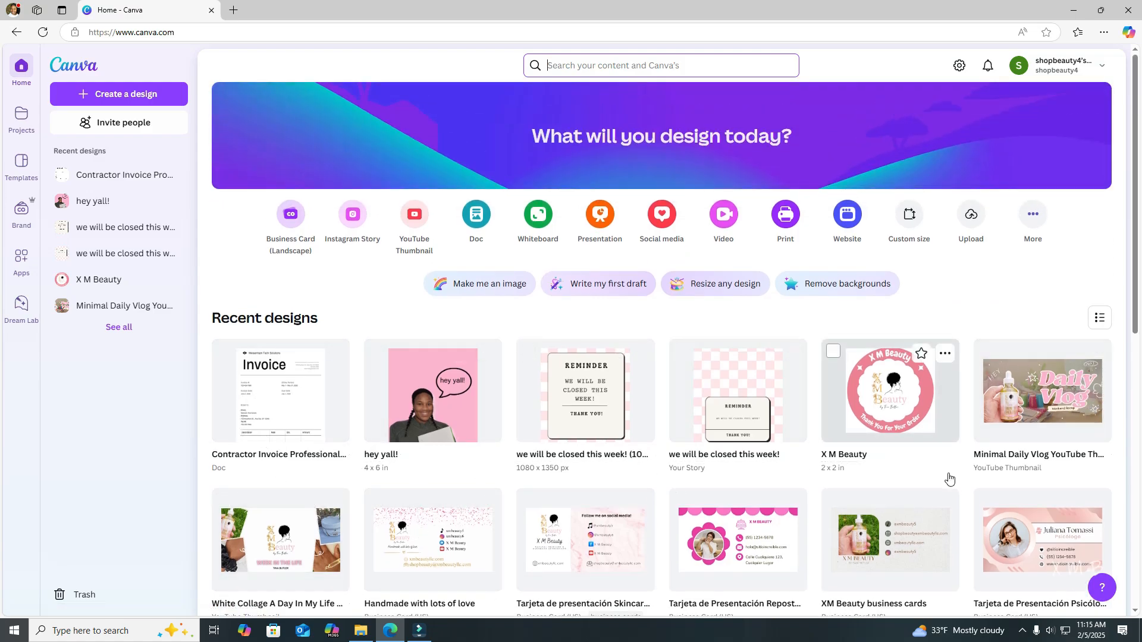
pyautogui.scroll(-9, 940, 482)
pyautogui.scroll(2, 449, 455)
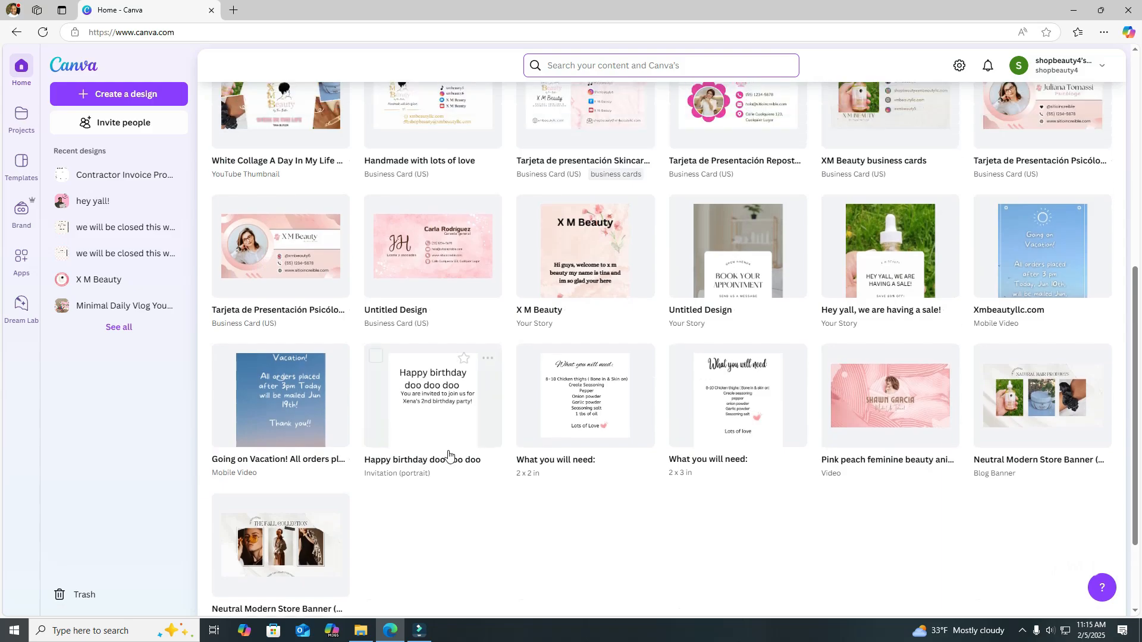
pyautogui.scroll(7, 387, 449)
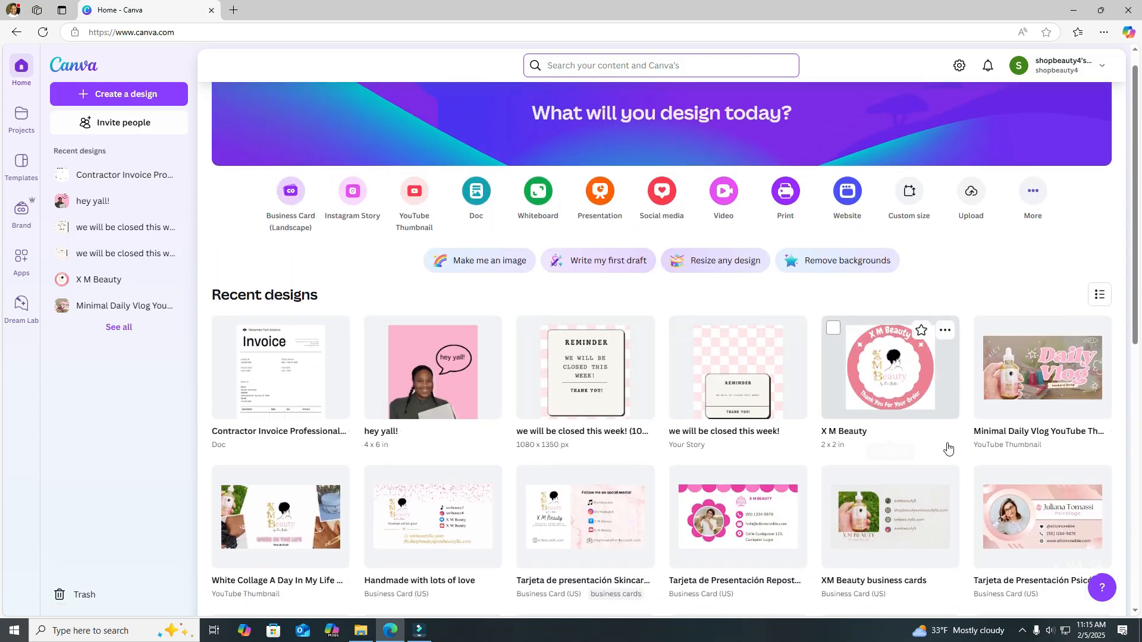
pyautogui.scroll(-7, 948, 449)
pyautogui.scroll(8, 943, 461)
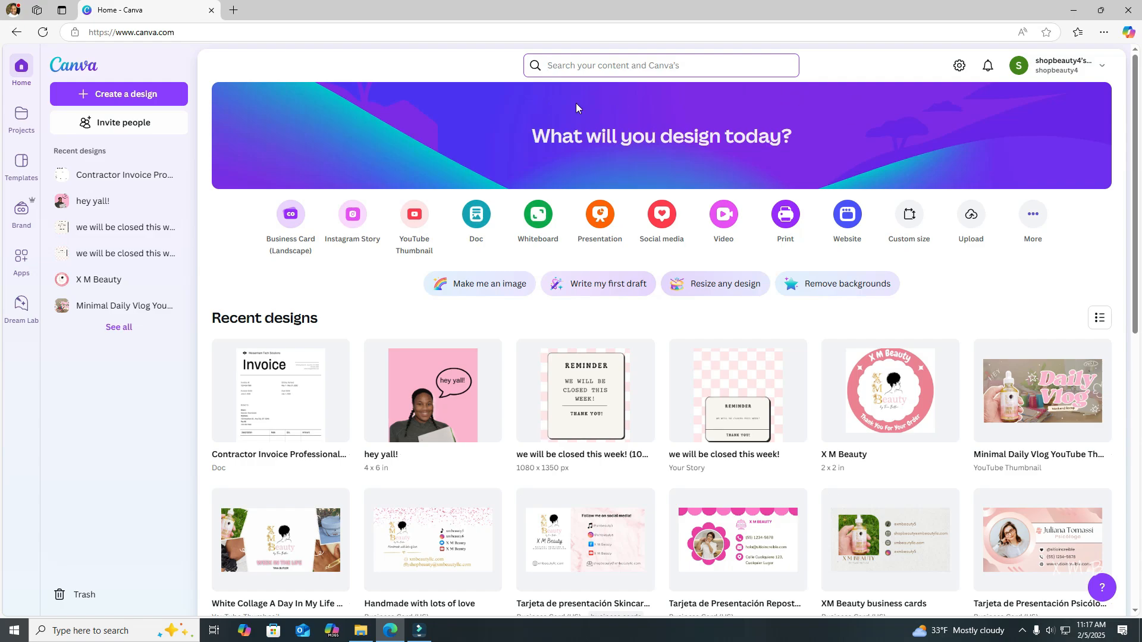
# Step: Check the account menu, the notifications and the account settings
pyautogui.click(1086, 70)
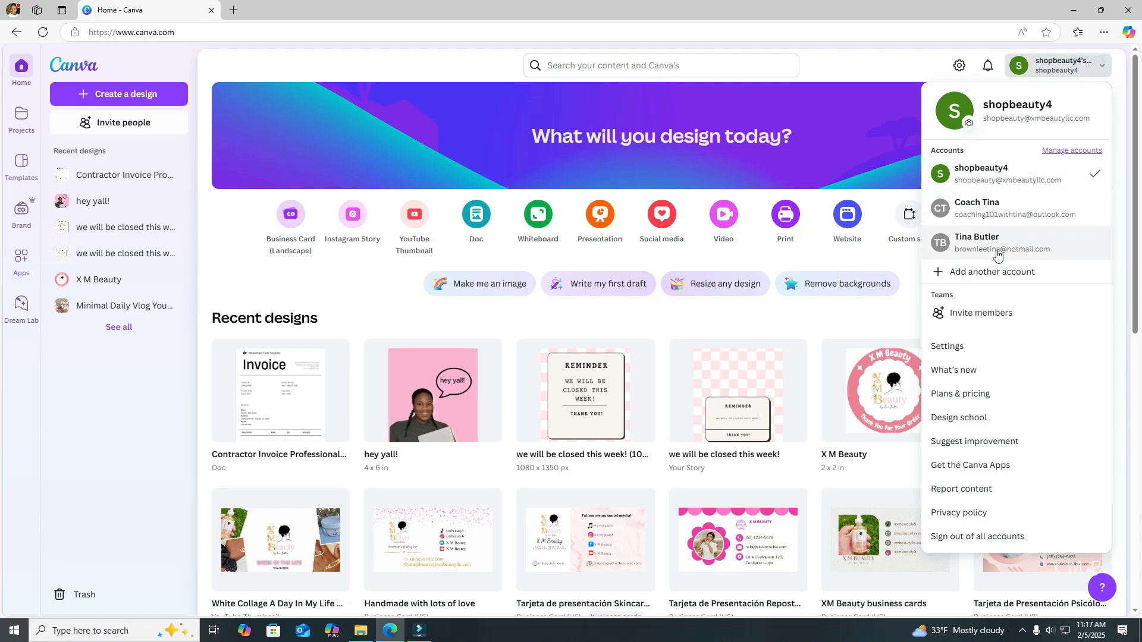
pyautogui.scroll(-5, 979, 395)
pyautogui.scroll(5, 997, 427)
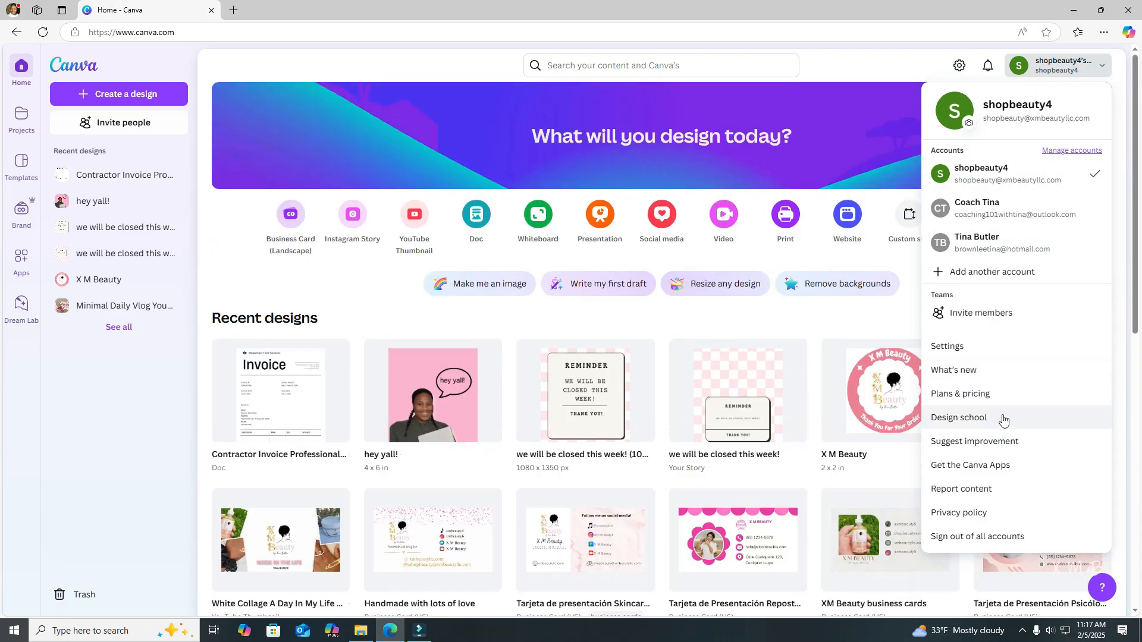
pyautogui.click(987, 65)
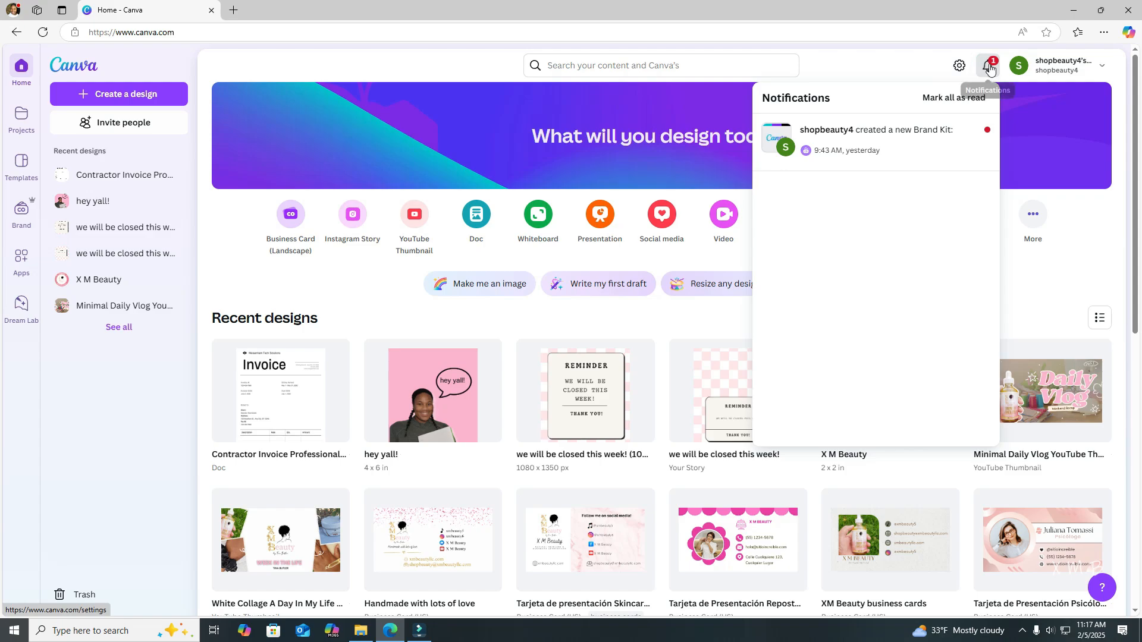
pyautogui.click(959, 67)
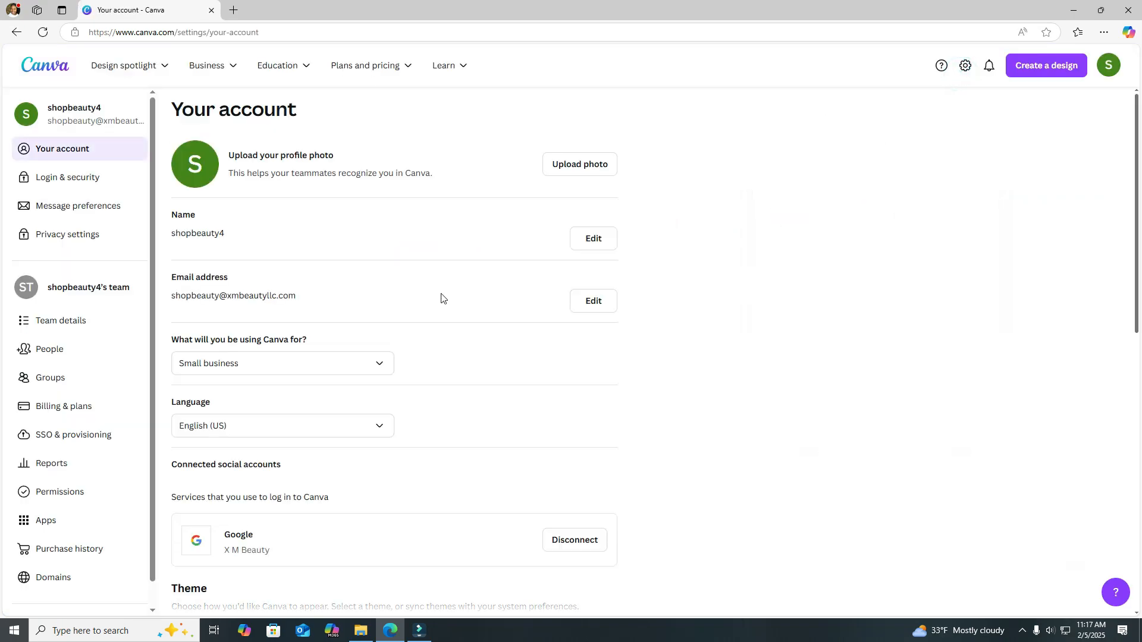
pyautogui.scroll(-6, 458, 319)
pyautogui.scroll(6, 458, 319)
# Step: Go back to Home, look over the Projects overview, then open the Templates page
pyautogui.click(35, 69)
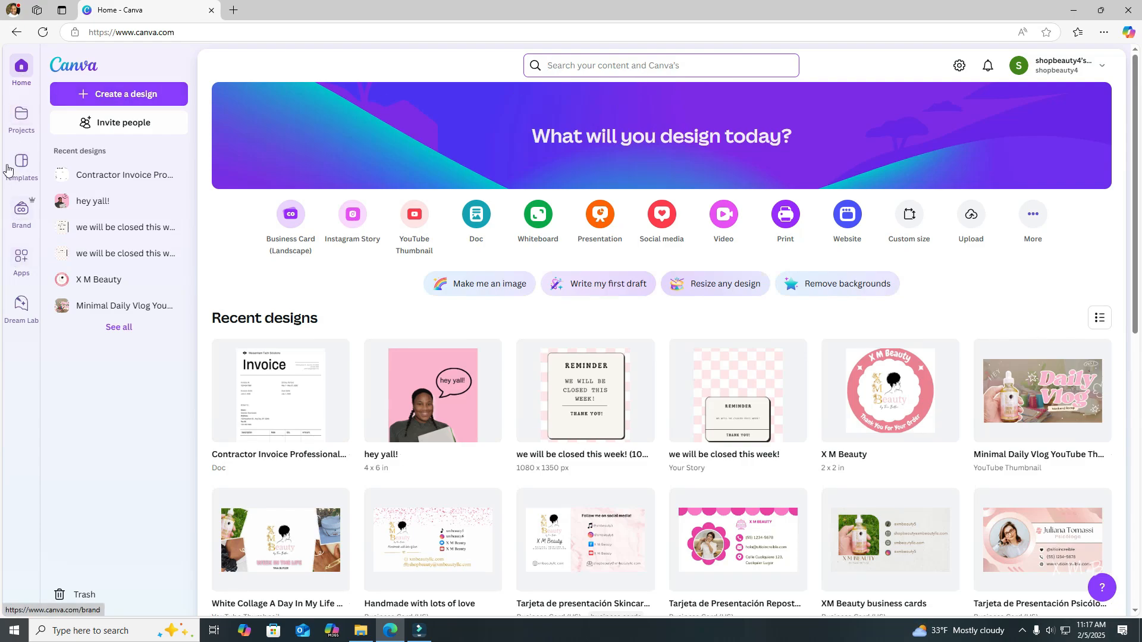
pyautogui.click(23, 117)
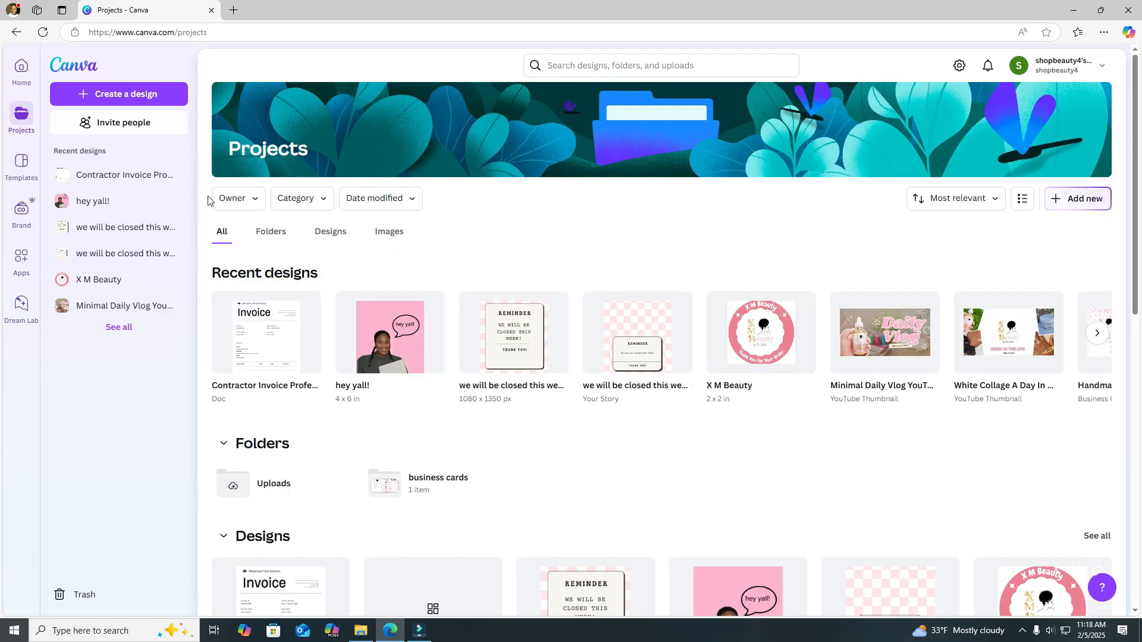
pyautogui.scroll(-2, 1138, 381)
pyautogui.scroll(-9, 1091, 387)
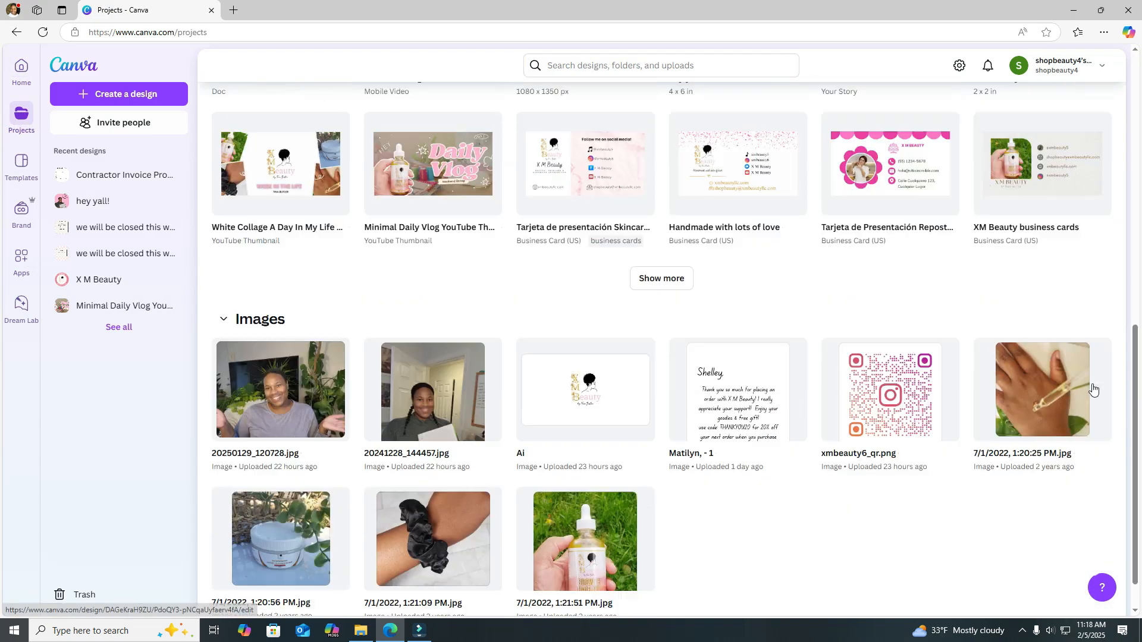
pyautogui.scroll(5, 1101, 390)
pyautogui.scroll(6, 1100, 389)
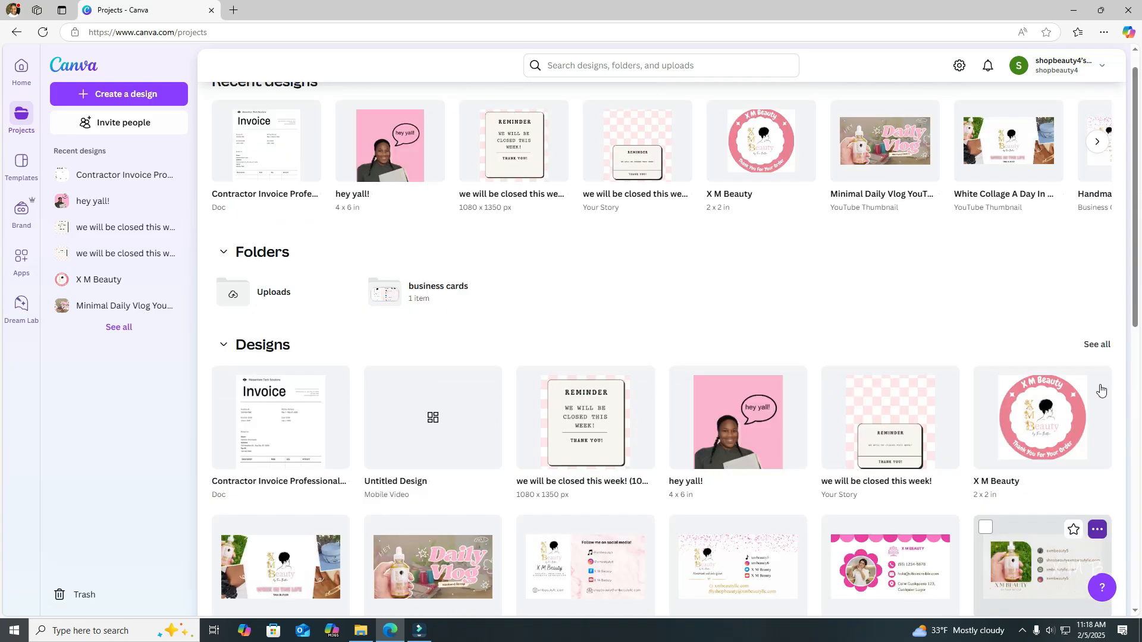
pyautogui.click(22, 172)
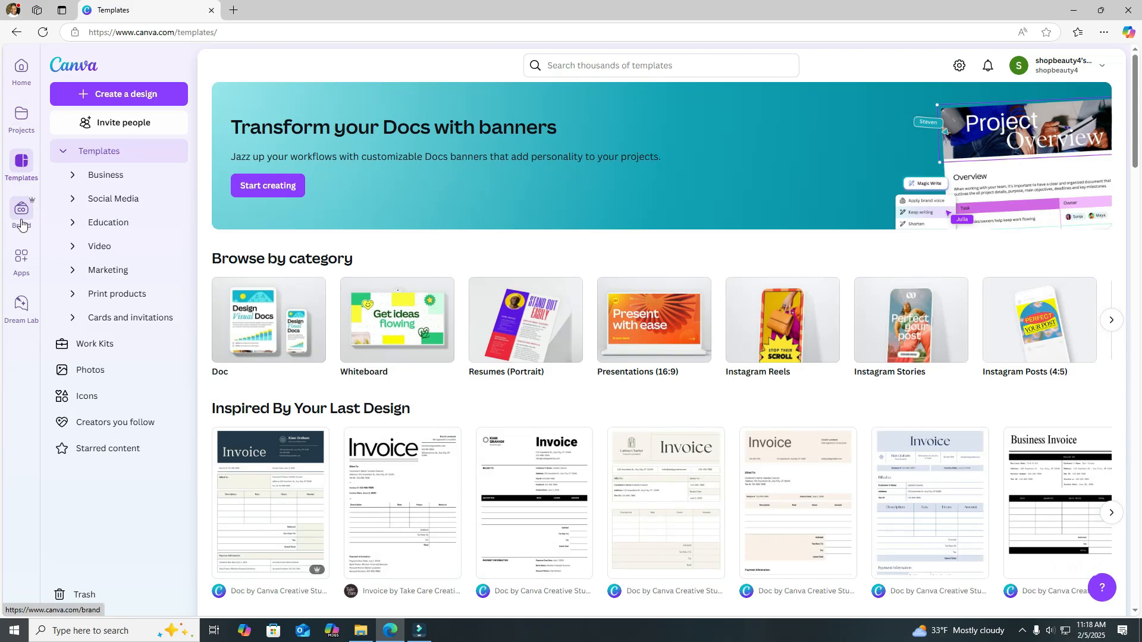
# Step: Look through the existing Brand Kit's logo, colour palette and fonts, then go to the Apps page
pyautogui.click(17, 214)
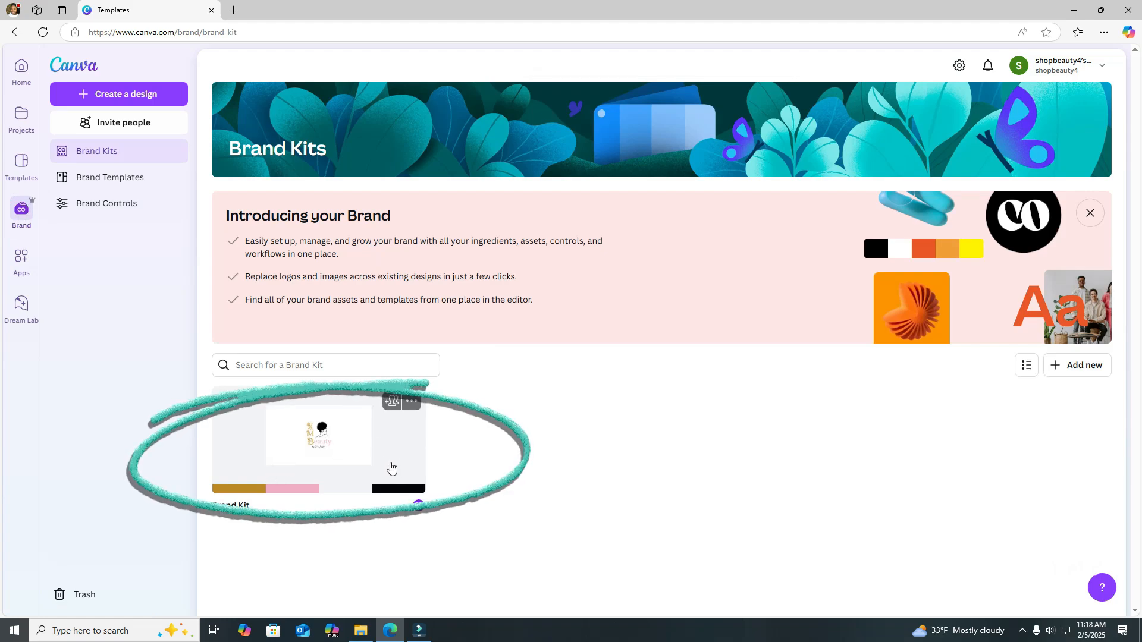
pyautogui.click(392, 466)
pyautogui.scroll(-3, 654, 399)
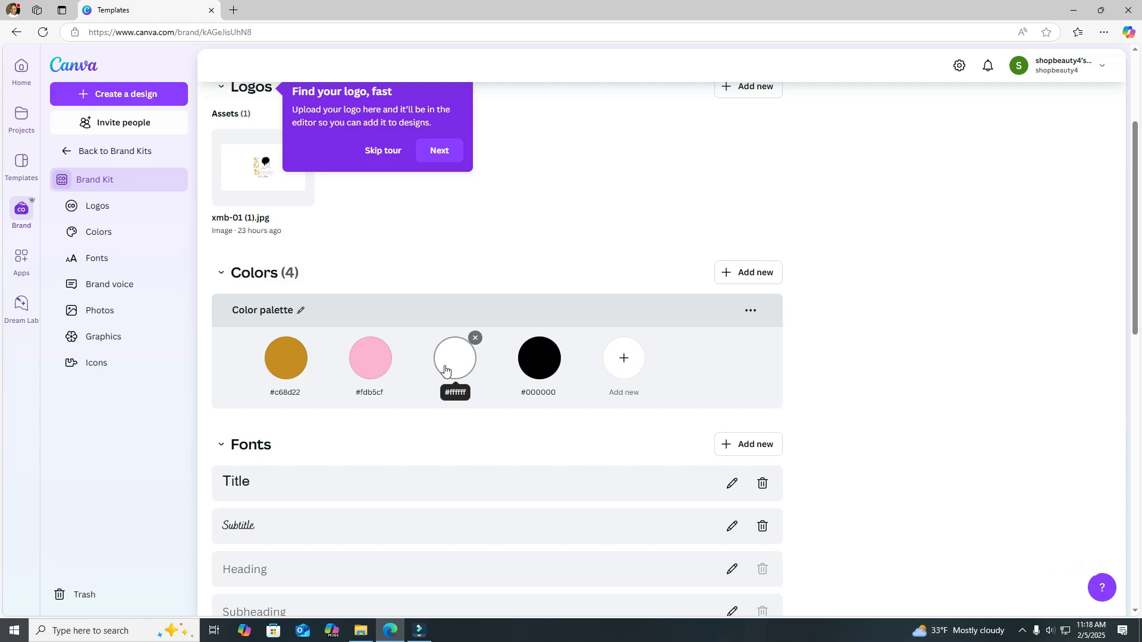
pyautogui.scroll(2, 416, 357)
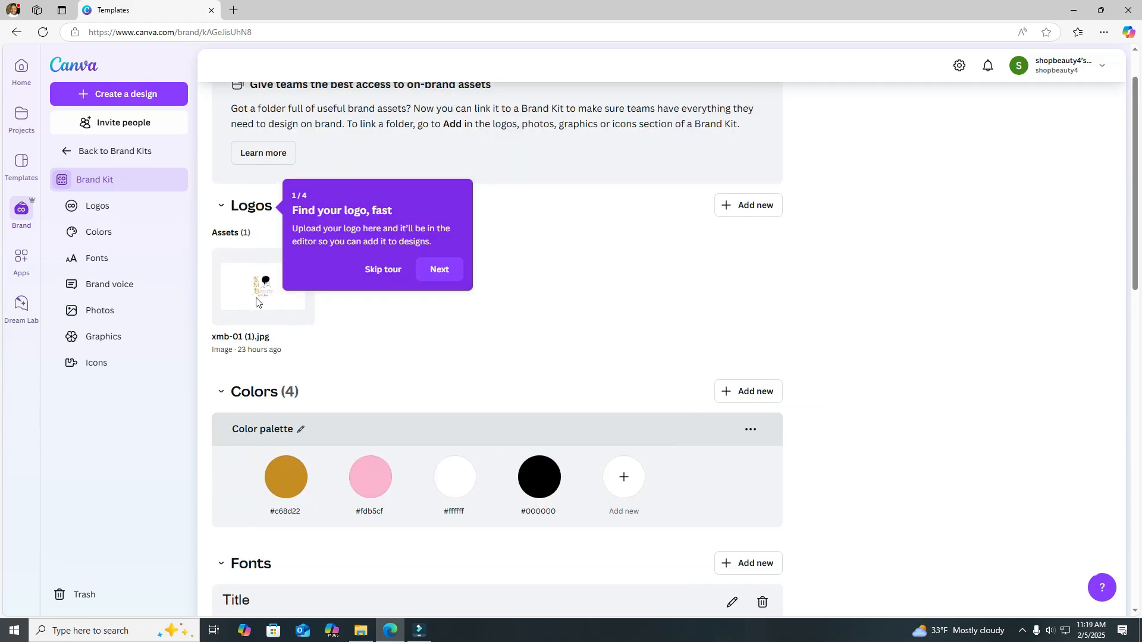
pyautogui.scroll(-4, 329, 380)
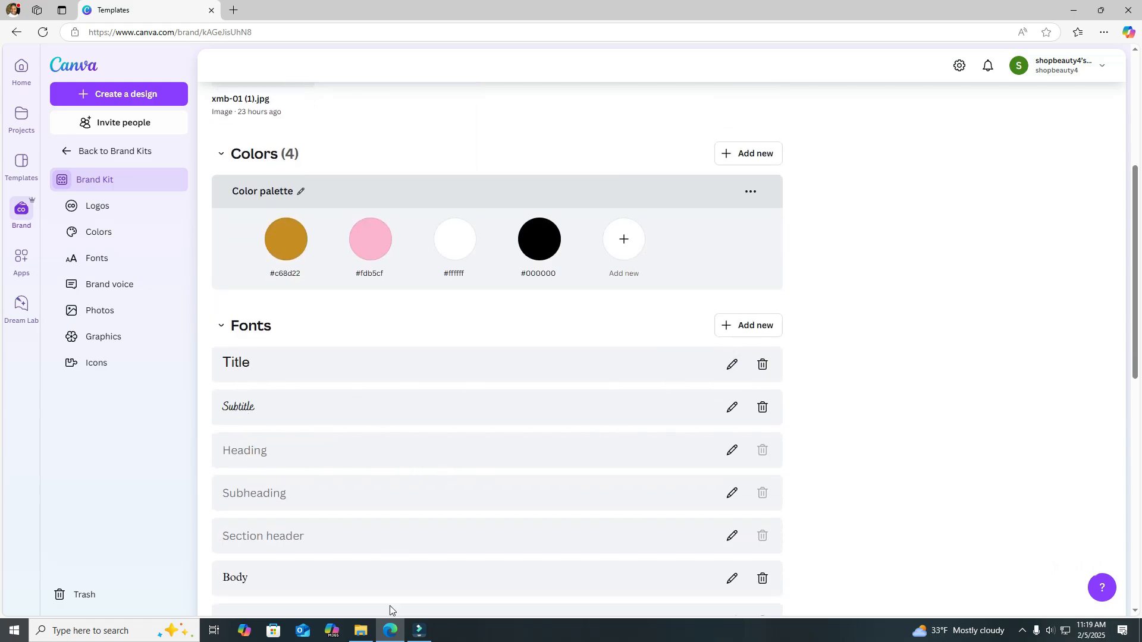
pyautogui.scroll(-2, 378, 583)
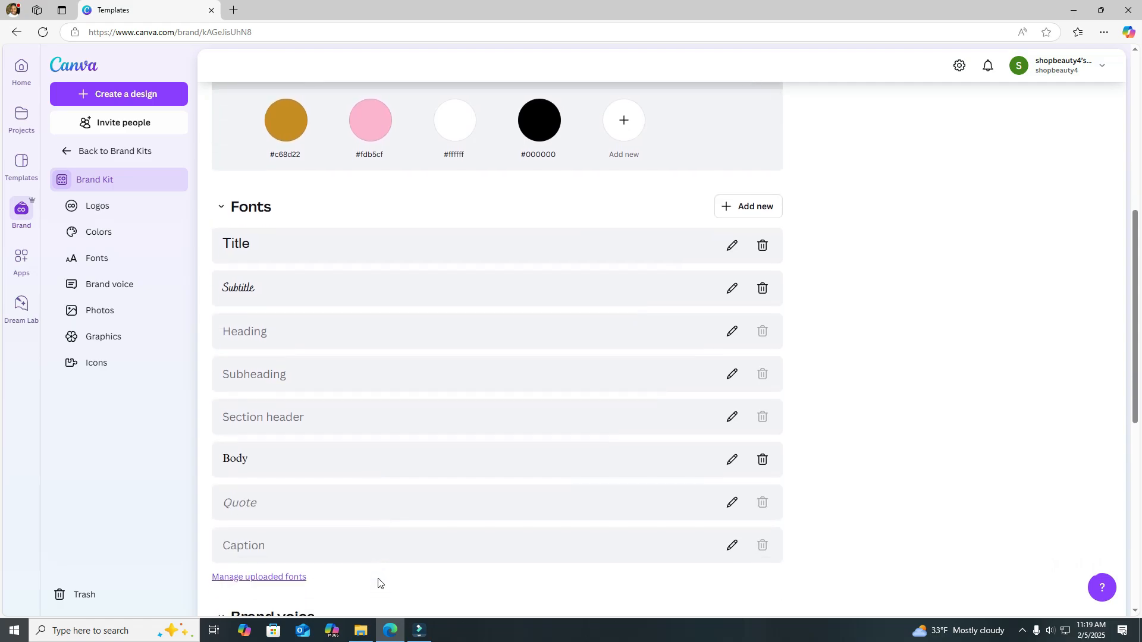
pyautogui.scroll(-5, 473, 572)
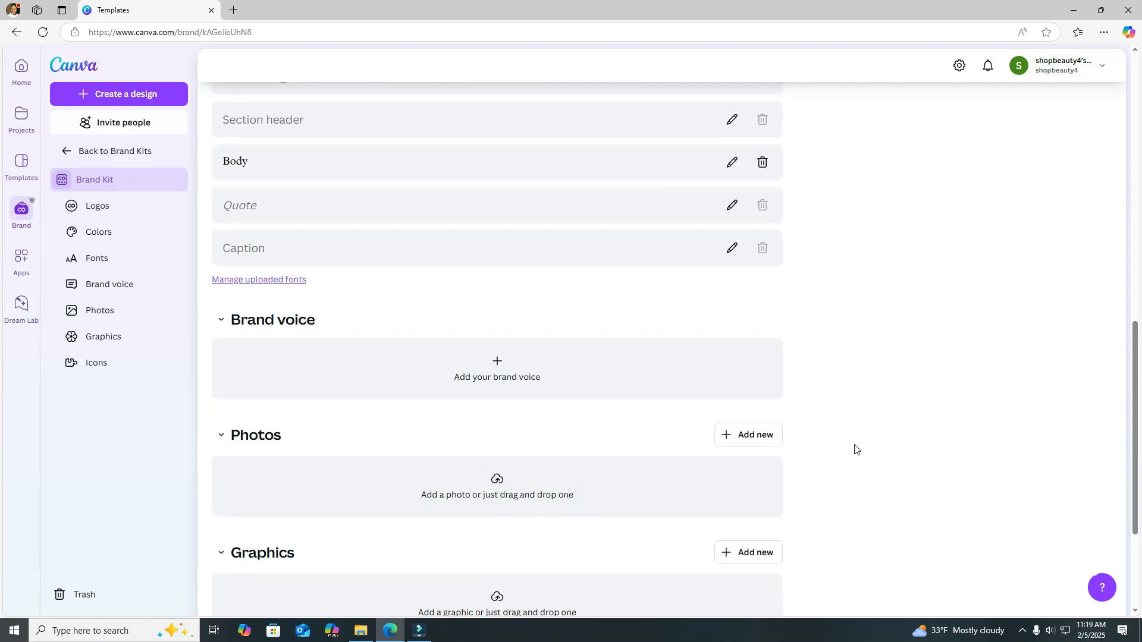
pyautogui.scroll(-1, 332, 369)
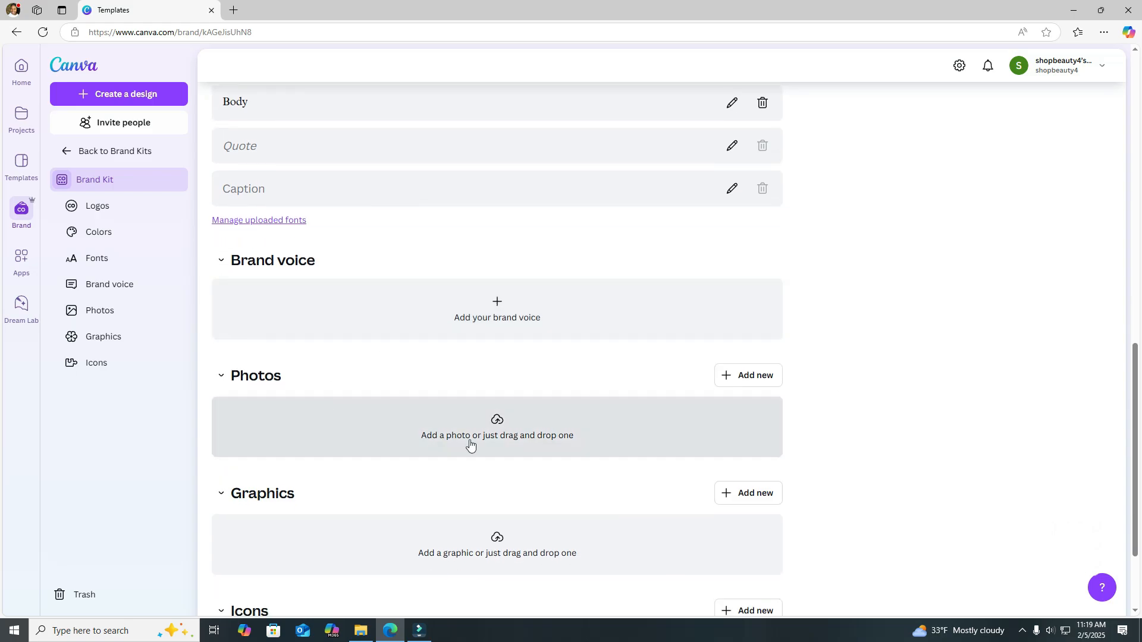
pyautogui.scroll(-1, 349, 456)
pyautogui.scroll(-2, 350, 456)
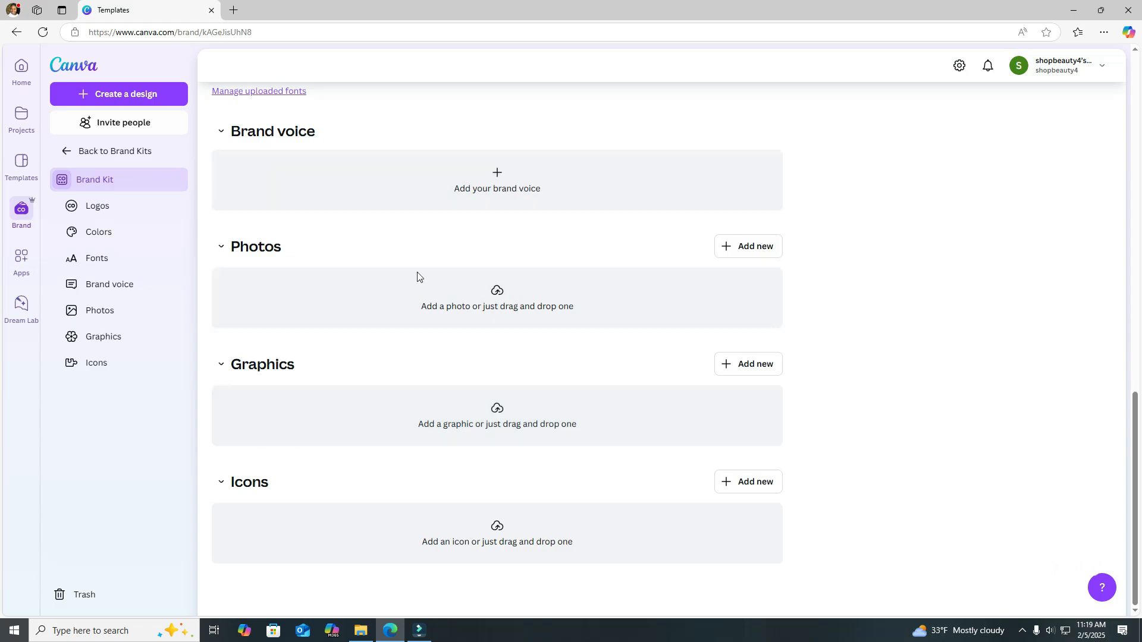
pyautogui.scroll(15, 466, 442)
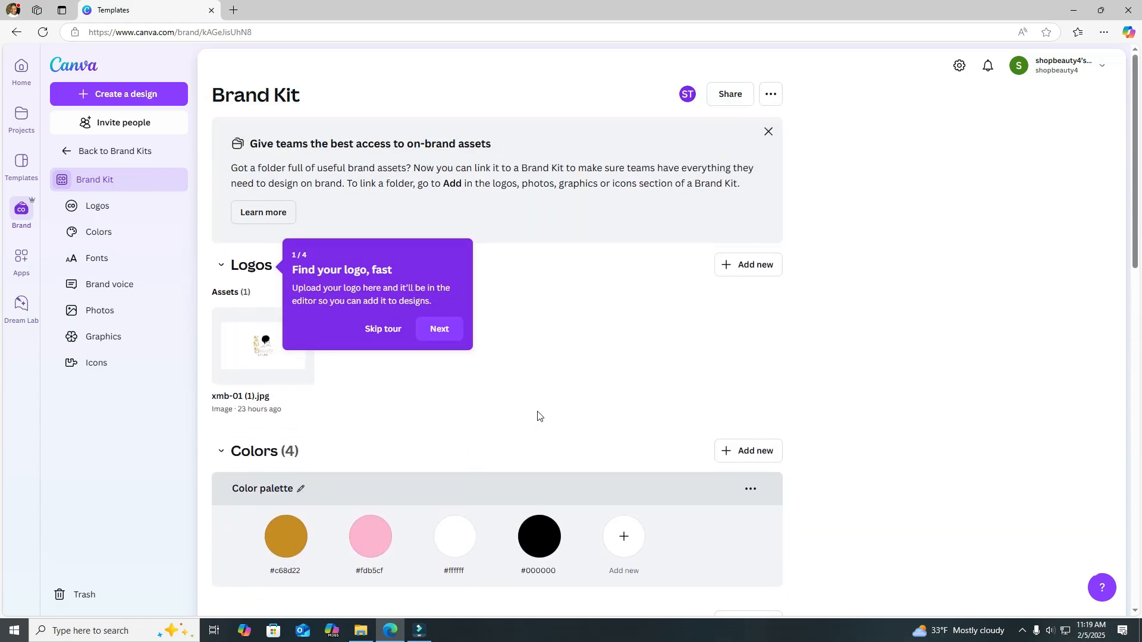
pyautogui.click(20, 268)
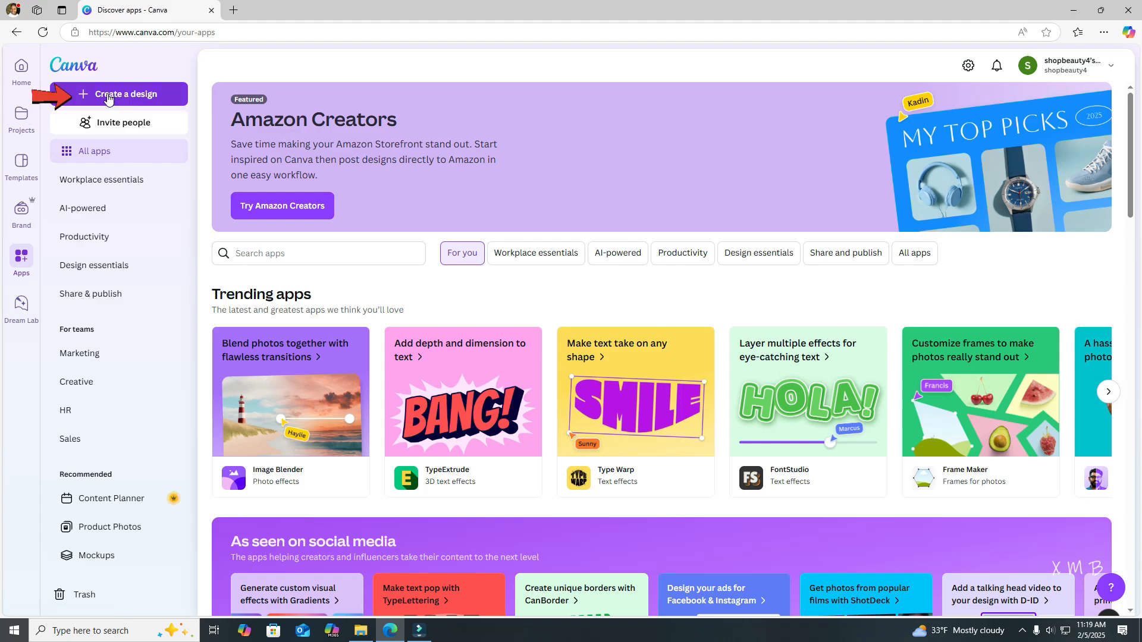
# Step: Search design types for 'business cards' and create a blank Business Card (Landscape), 3.5 × 2 in
pyautogui.click(107, 95)
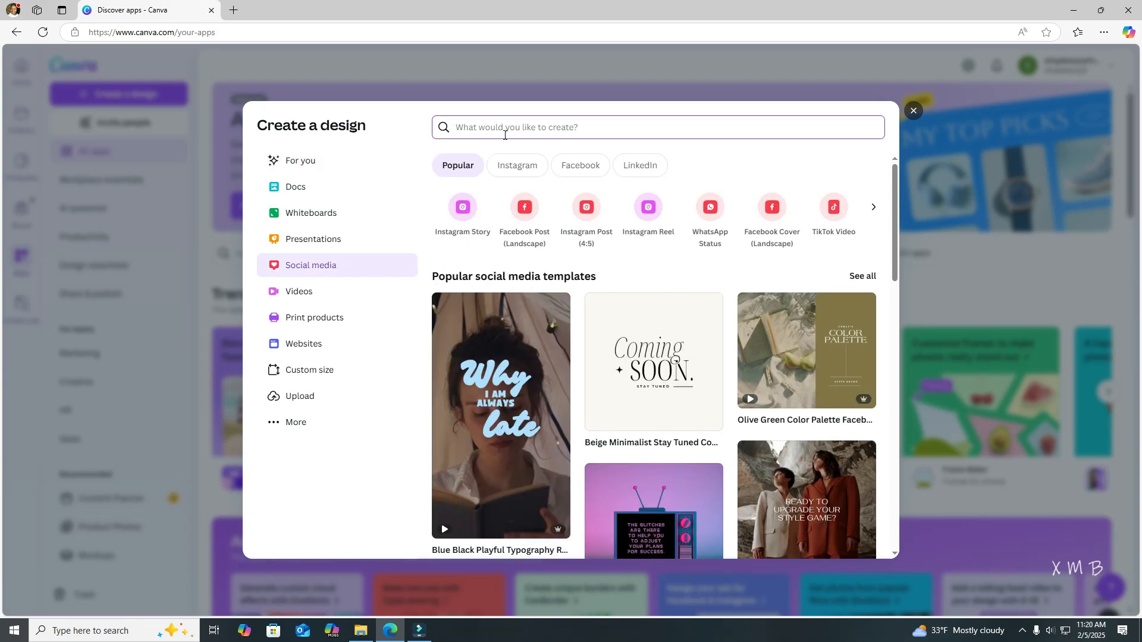
pyautogui.click(517, 126)
pyautogui.write('business cards')
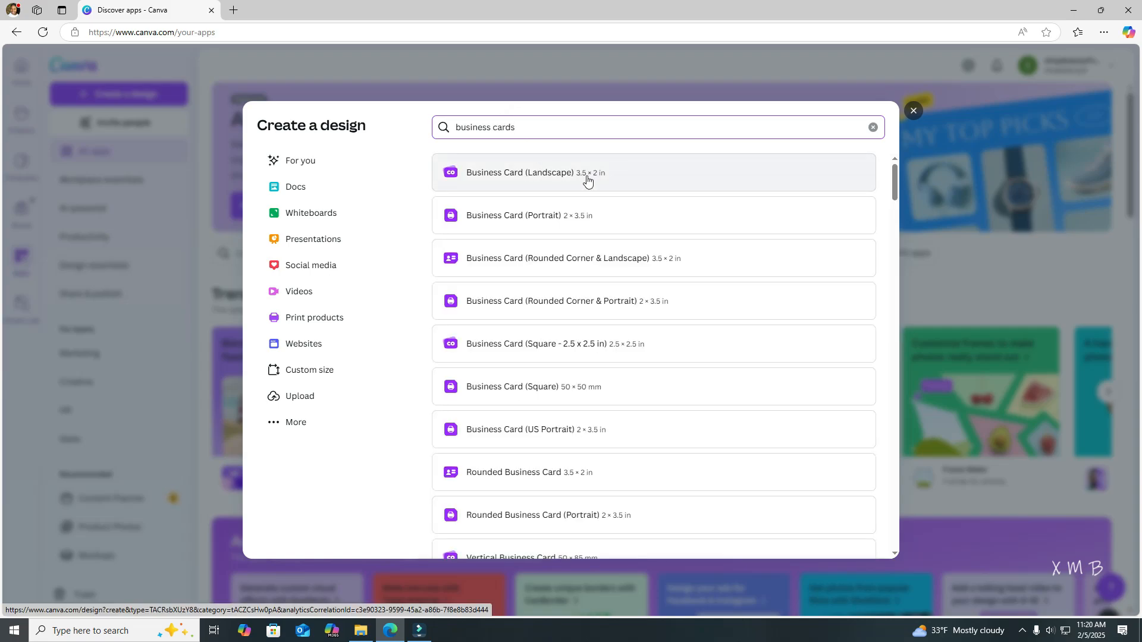
pyautogui.click(600, 178)
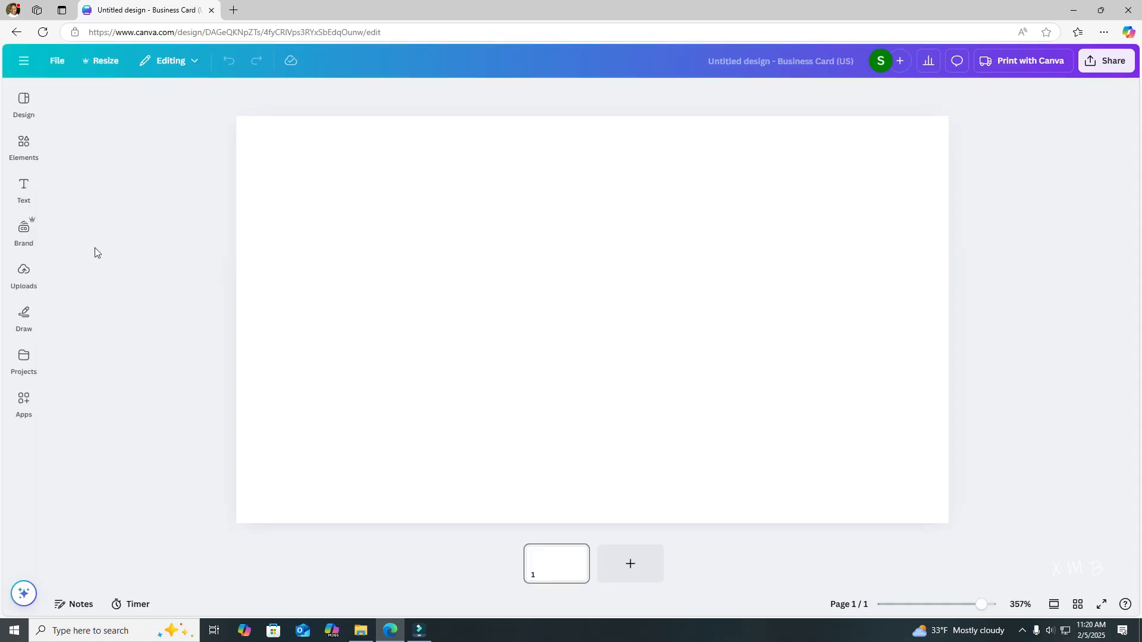
# Step: List all recently used templates from the Design panel, next to the blank card
pyautogui.click(24, 105)
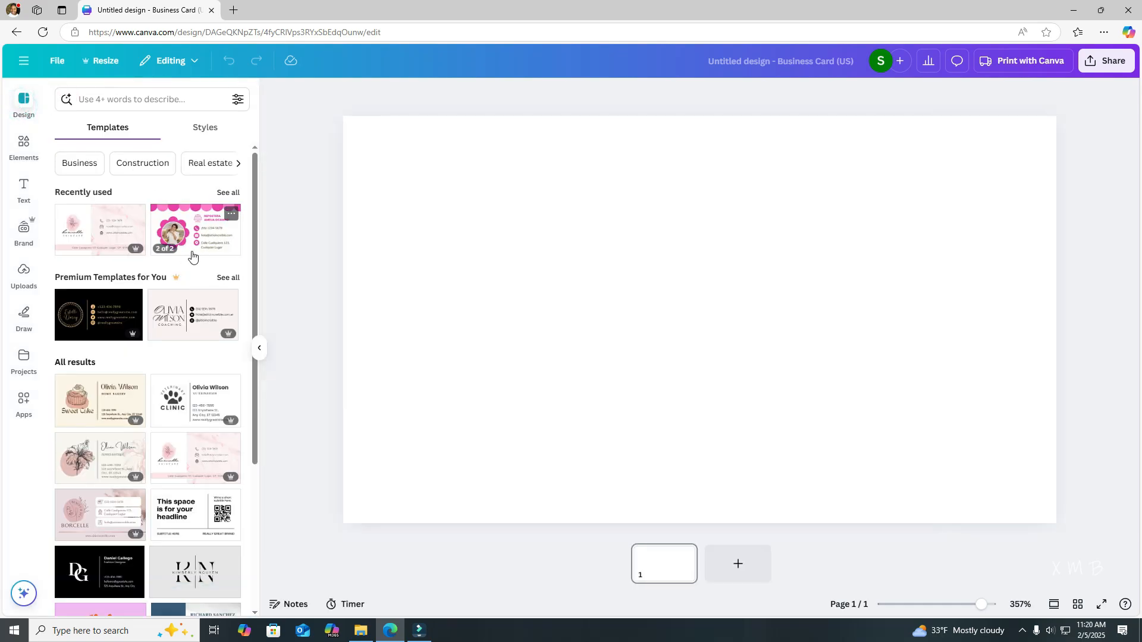
pyautogui.click(228, 192)
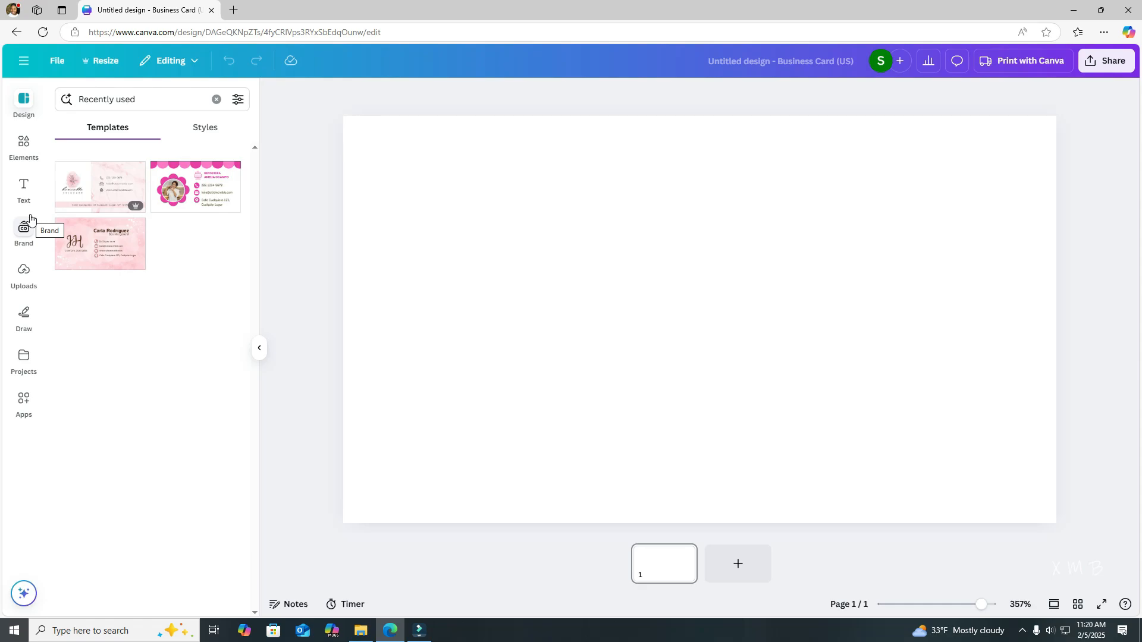
# Step: Add a phone mockup from Elements onto the card, enlarge it and shift it left
pyautogui.click(16, 157)
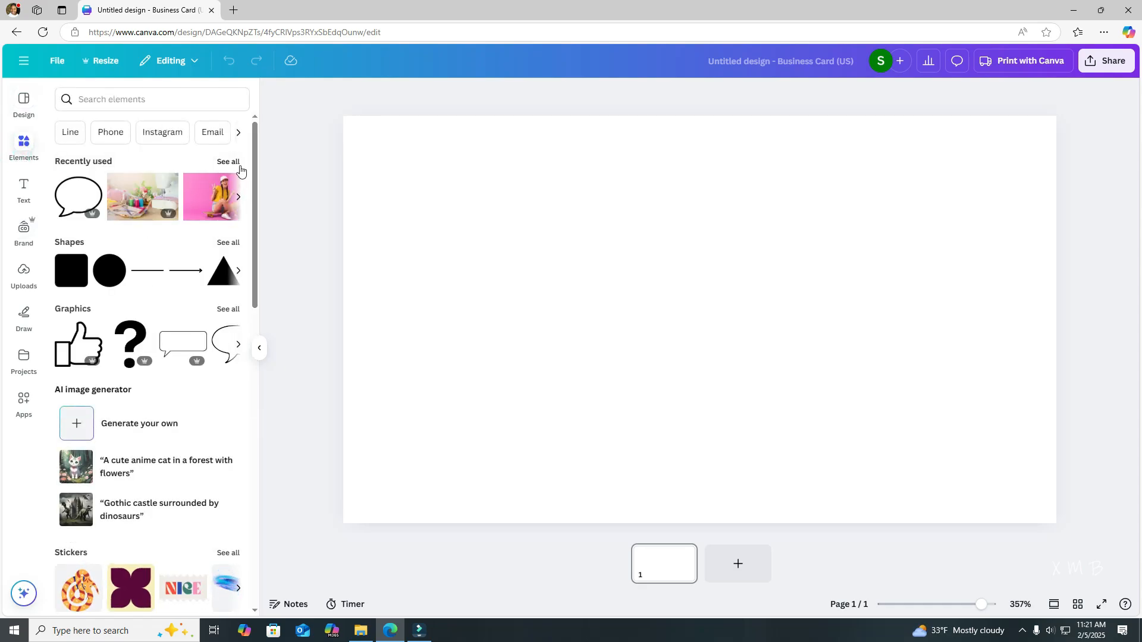
pyautogui.scroll(-15, 202, 281)
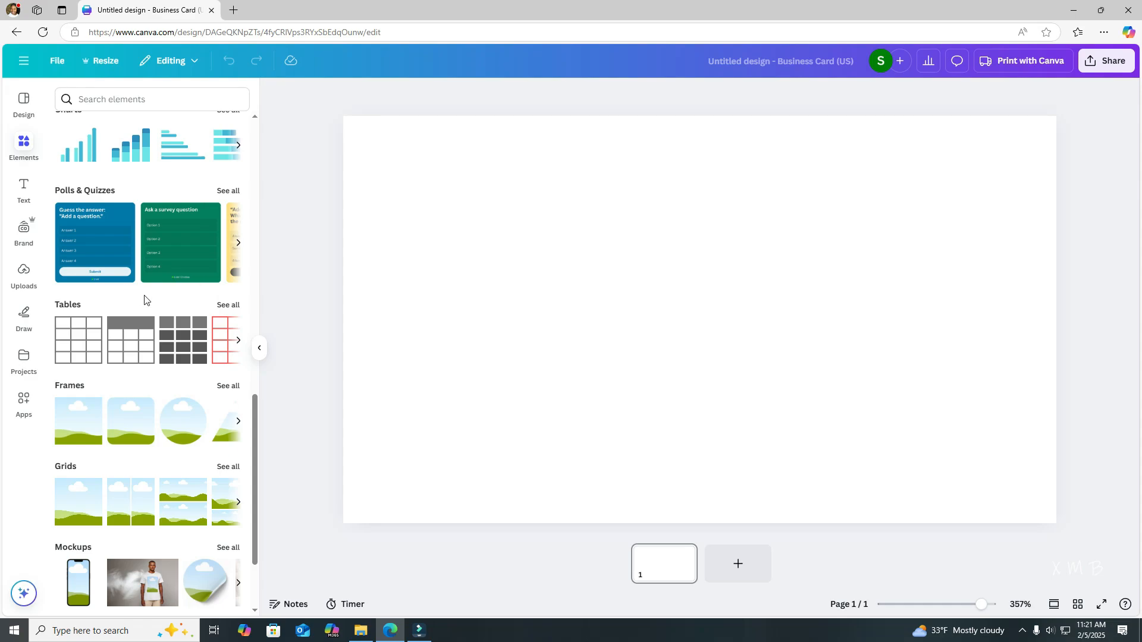
pyautogui.scroll(-2, 143, 299)
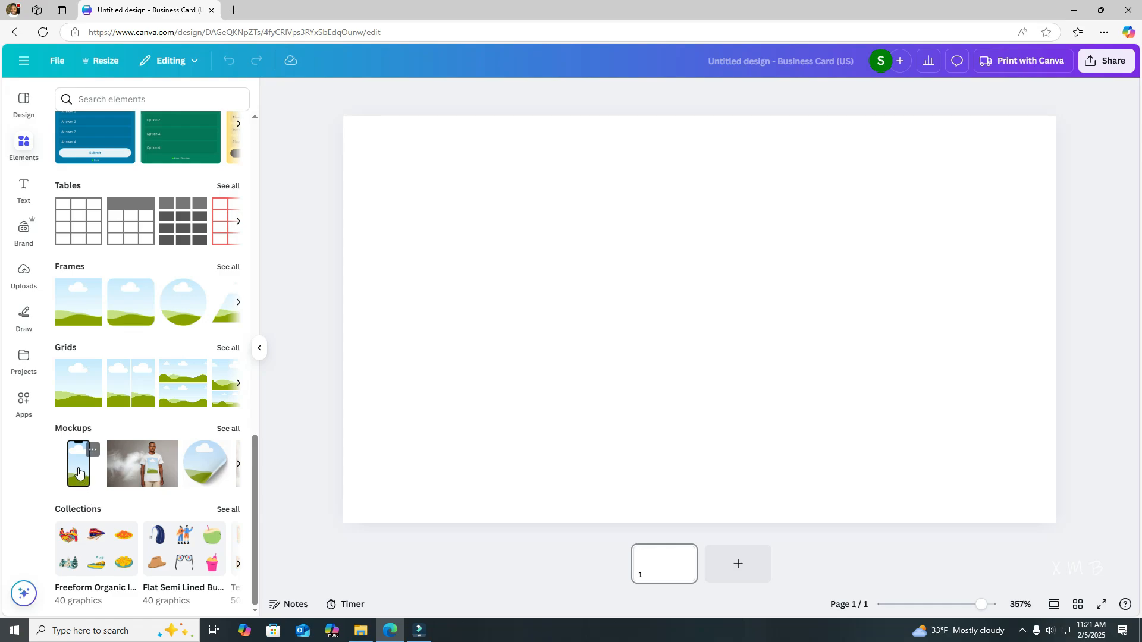
pyautogui.moveTo(77, 473); pyautogui.dragTo(499, 300)
pyautogui.moveTo(449, 339); pyautogui.dragTo(511, 309)
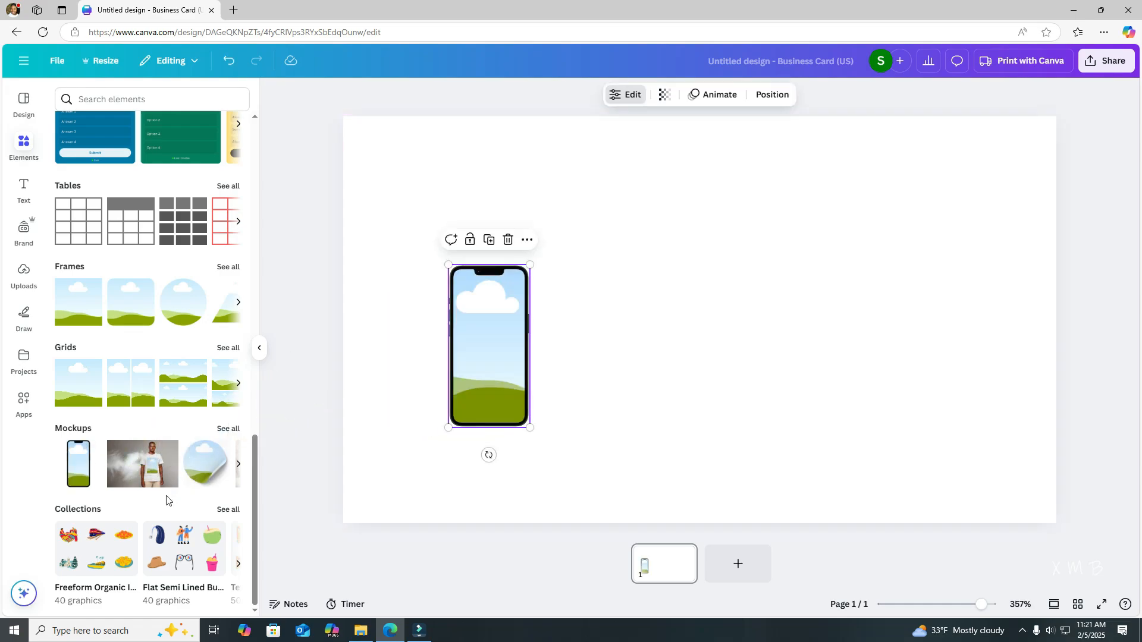
pyautogui.moveTo(529, 266); pyautogui.dragTo(631, 169)
pyautogui.moveTo(509, 304); pyautogui.dragTo(454, 316)
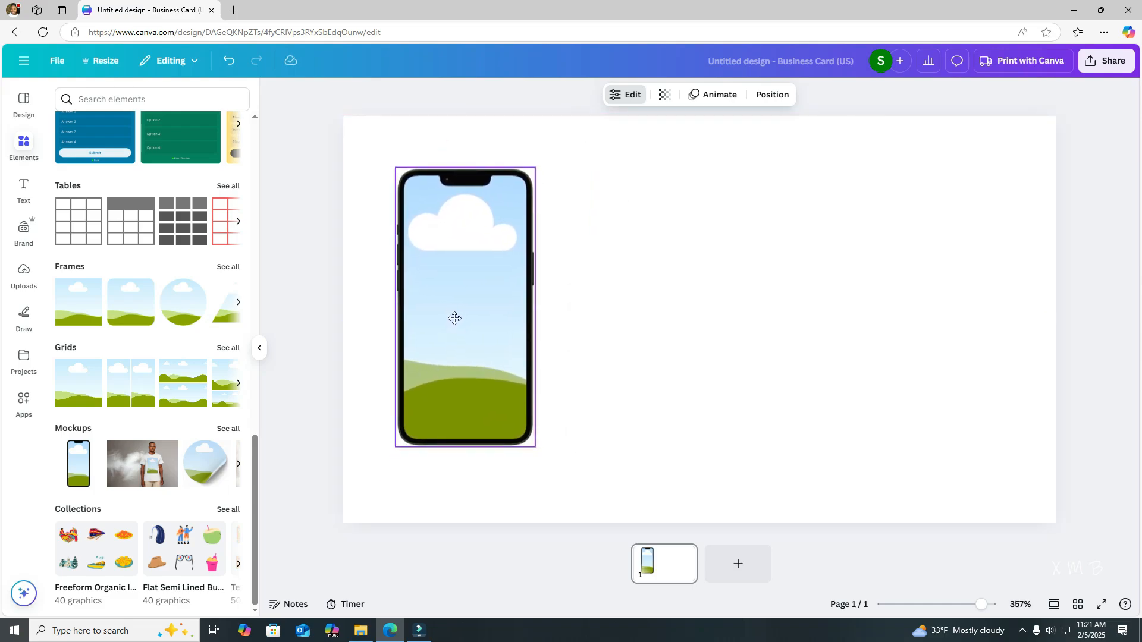
# Step: Enlarge the phone mockup slightly and browse all Graphics results for 'flowers'
pyautogui.moveTo(534, 446); pyautogui.dragTo(544, 468)
pyautogui.click(128, 101)
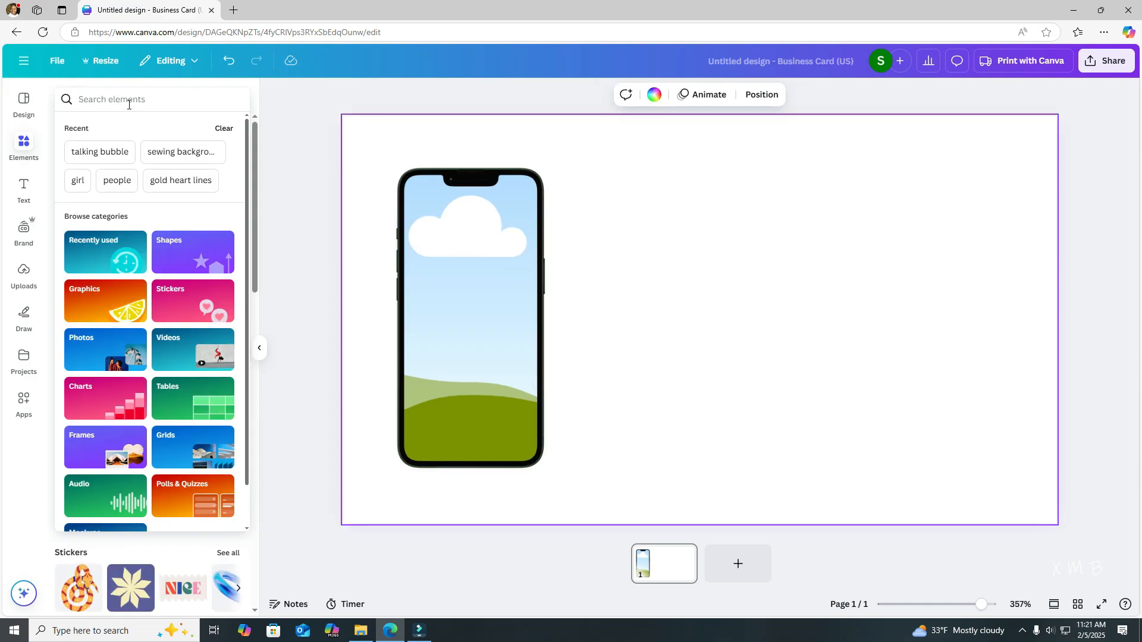
pyautogui.write('flowers')
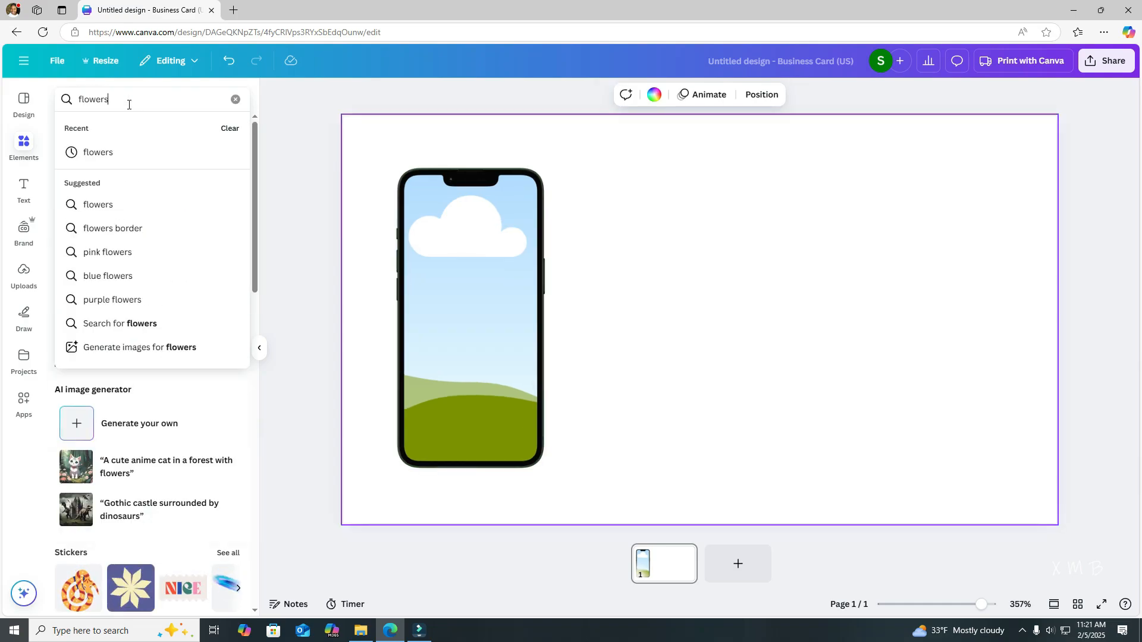
pyautogui.press('Return')
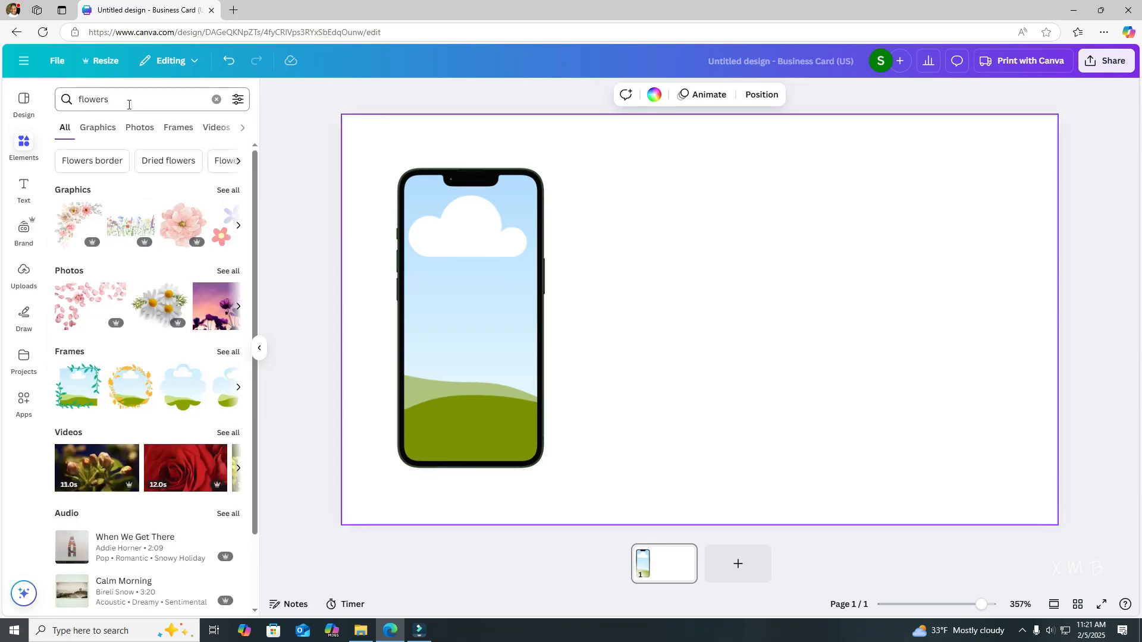
pyautogui.click(228, 190)
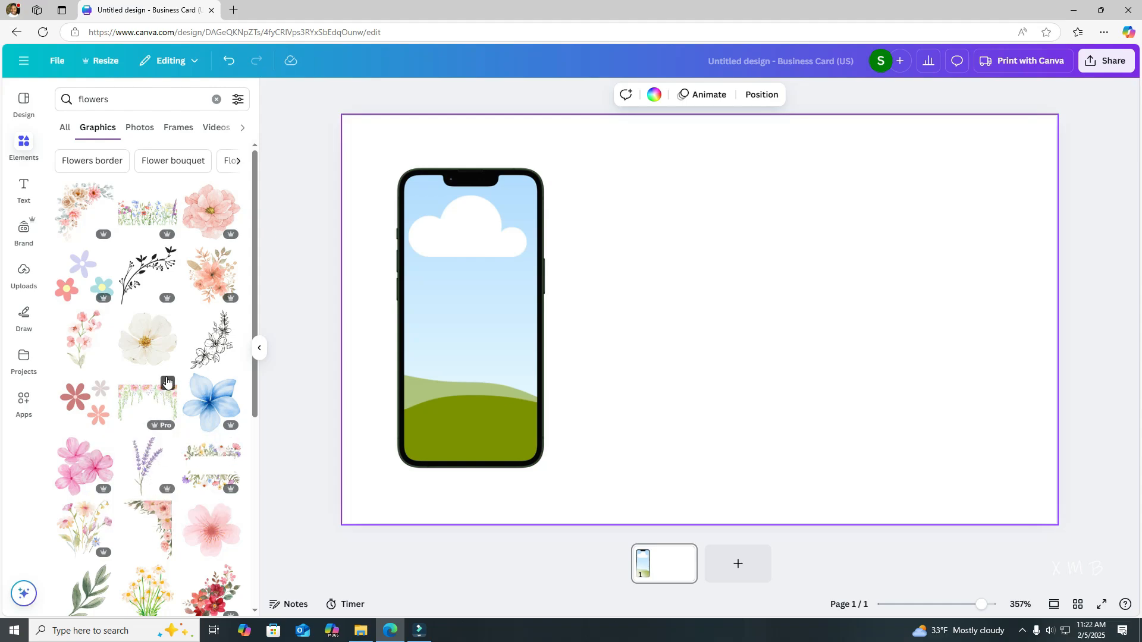
pyautogui.scroll(-10, 178, 410)
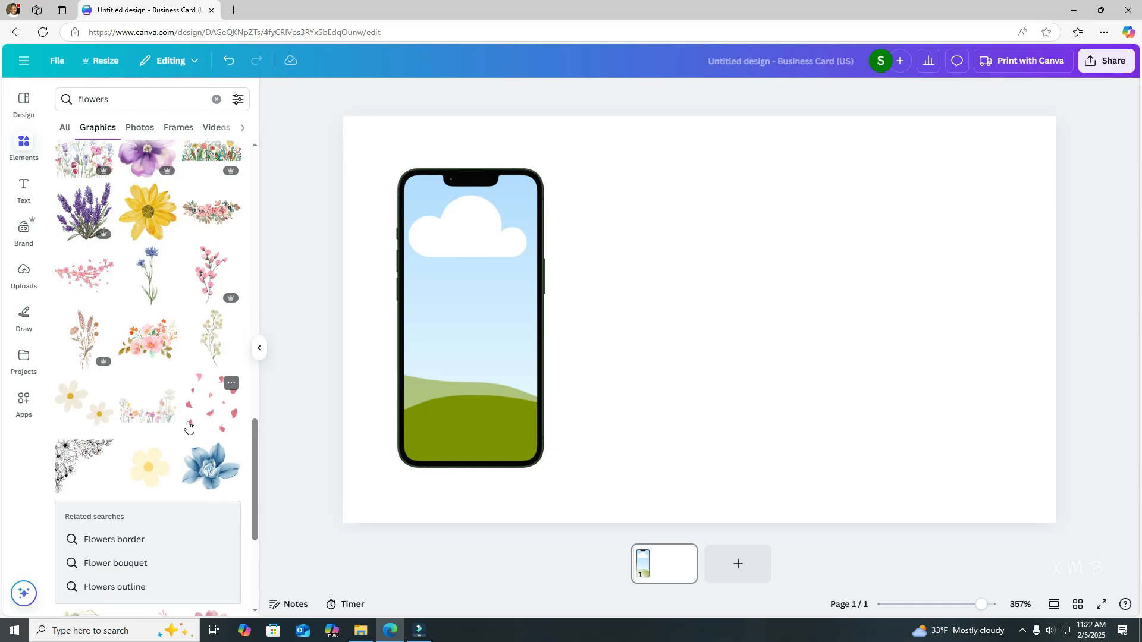
pyautogui.scroll(-1, 188, 426)
pyautogui.scroll(-5, 188, 426)
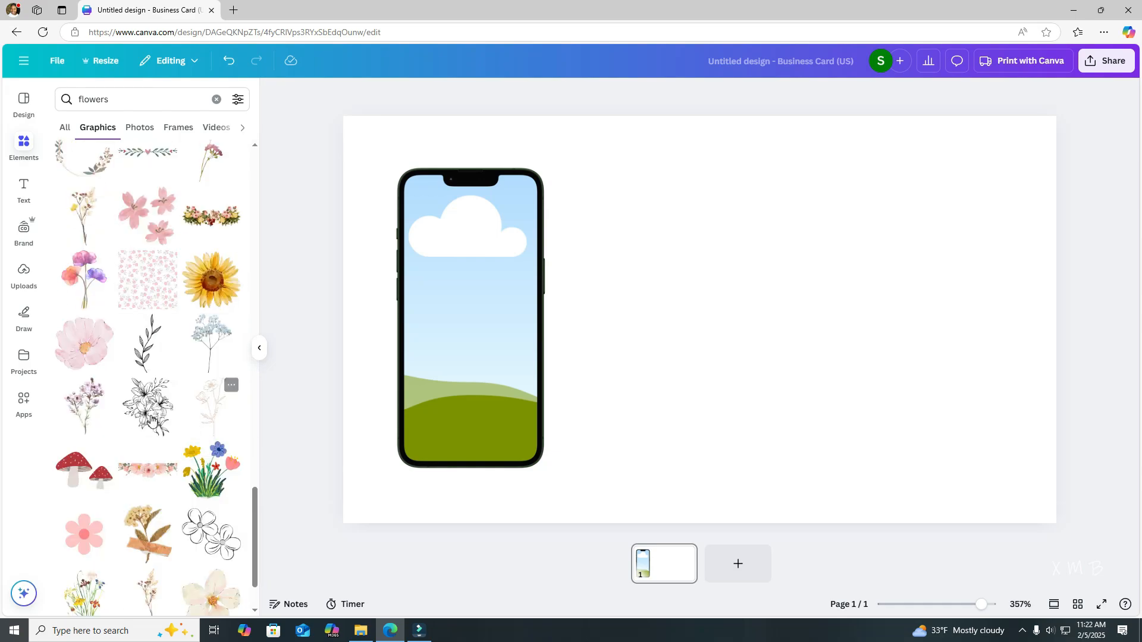
pyautogui.scroll(-1, 143, 384)
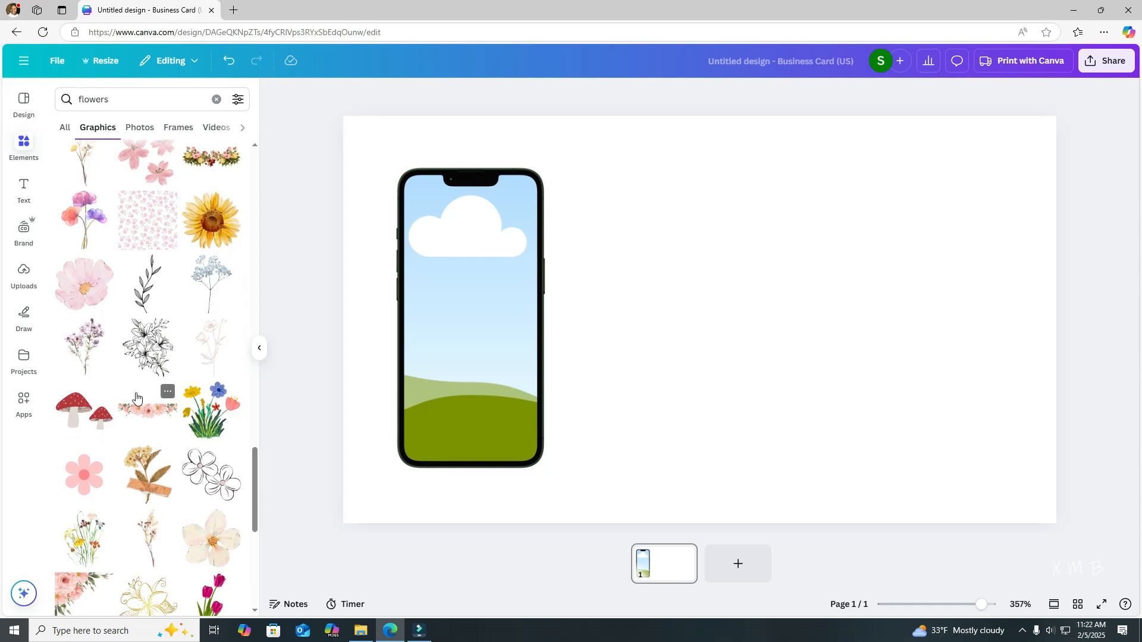
pyautogui.scroll(-1, 149, 397)
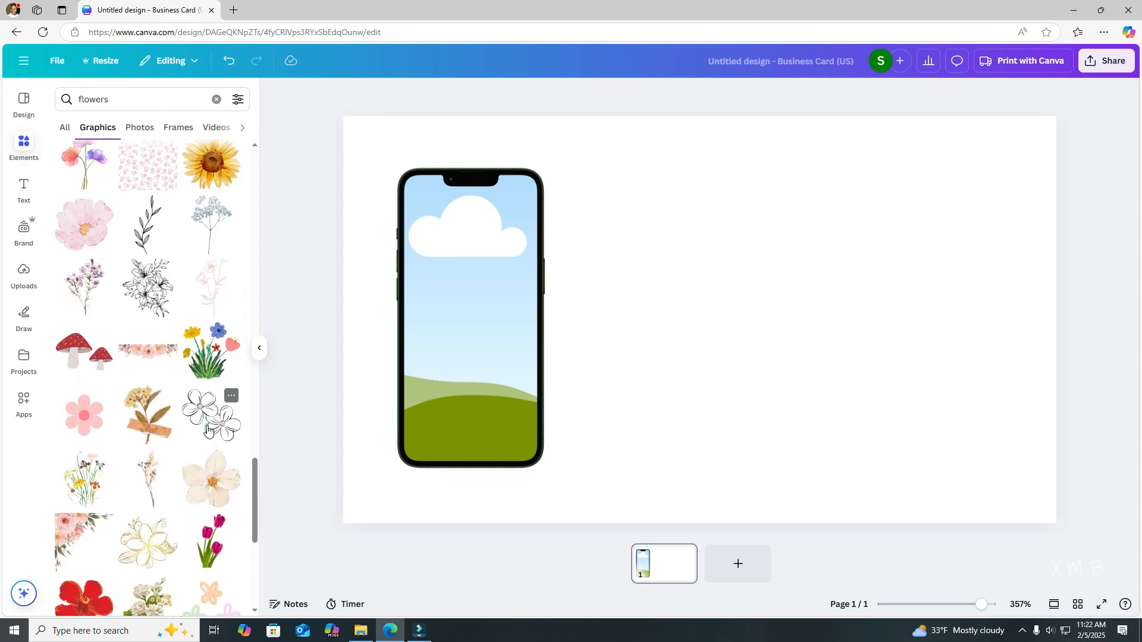
# Step: Add the outline-flowers graphic, shrink it and move it to the card's bottom-right
pyautogui.click(208, 430)
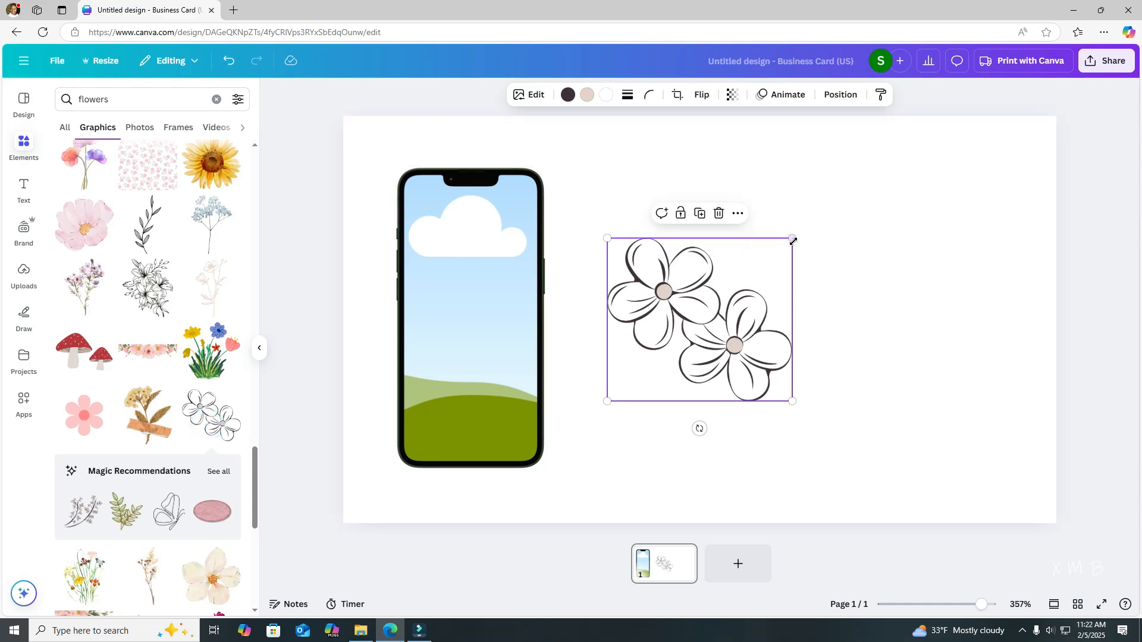
pyautogui.moveTo(792, 238); pyautogui.dragTo(744, 307)
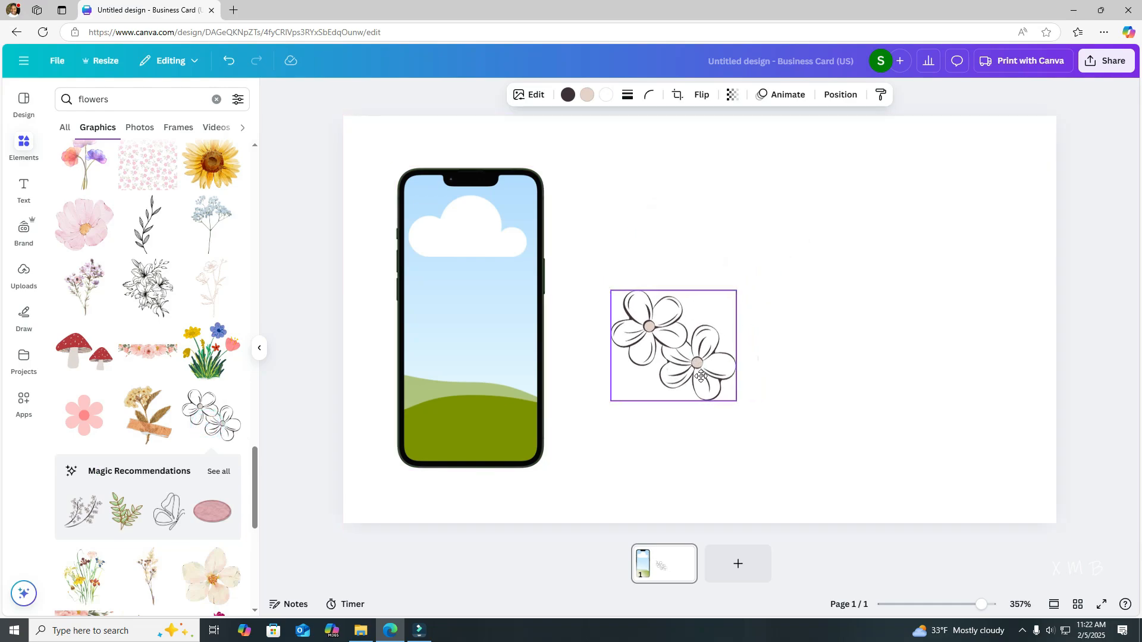
pyautogui.moveTo(668, 367); pyautogui.dragTo(972, 479)
pyautogui.click(767, 404)
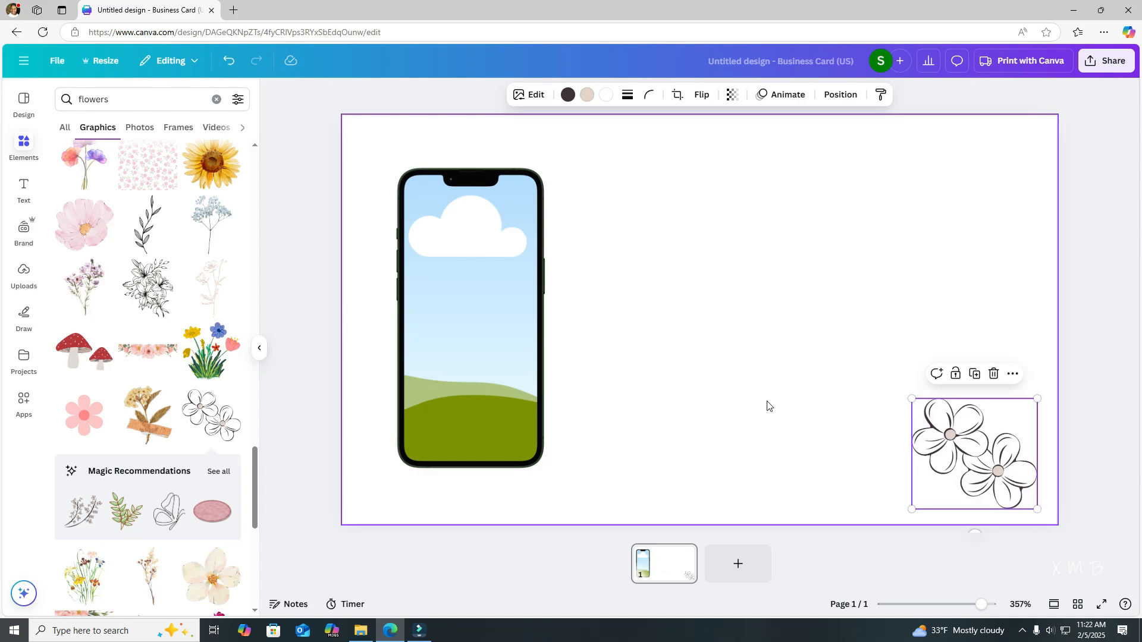
# Step: Add a small white flower at top-right and nudge the outline flowers into the corner
pyautogui.scroll(15, 119, 393)
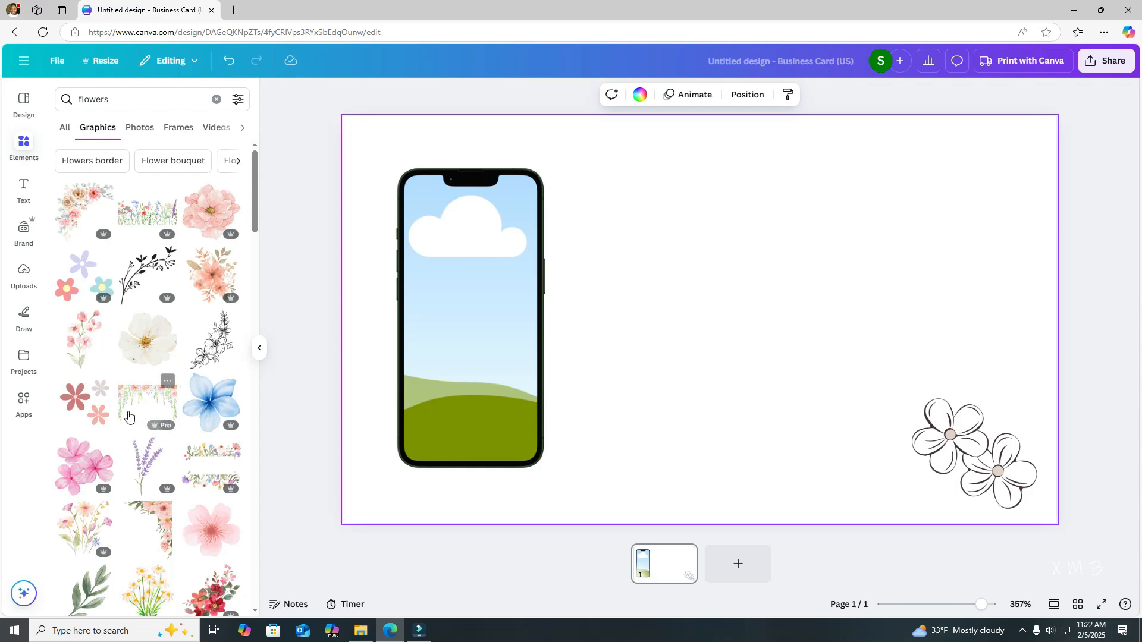
pyautogui.click(153, 351)
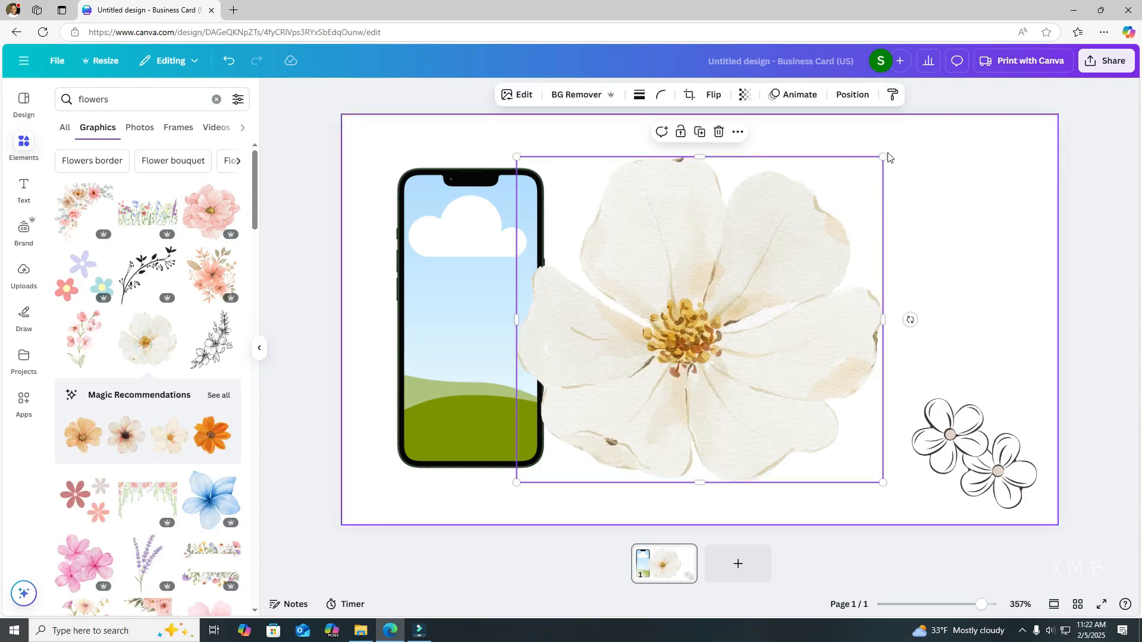
pyautogui.moveTo(885, 157); pyautogui.dragTo(995, 204)
pyautogui.moveTo(998, 455); pyautogui.dragTo(976, 430)
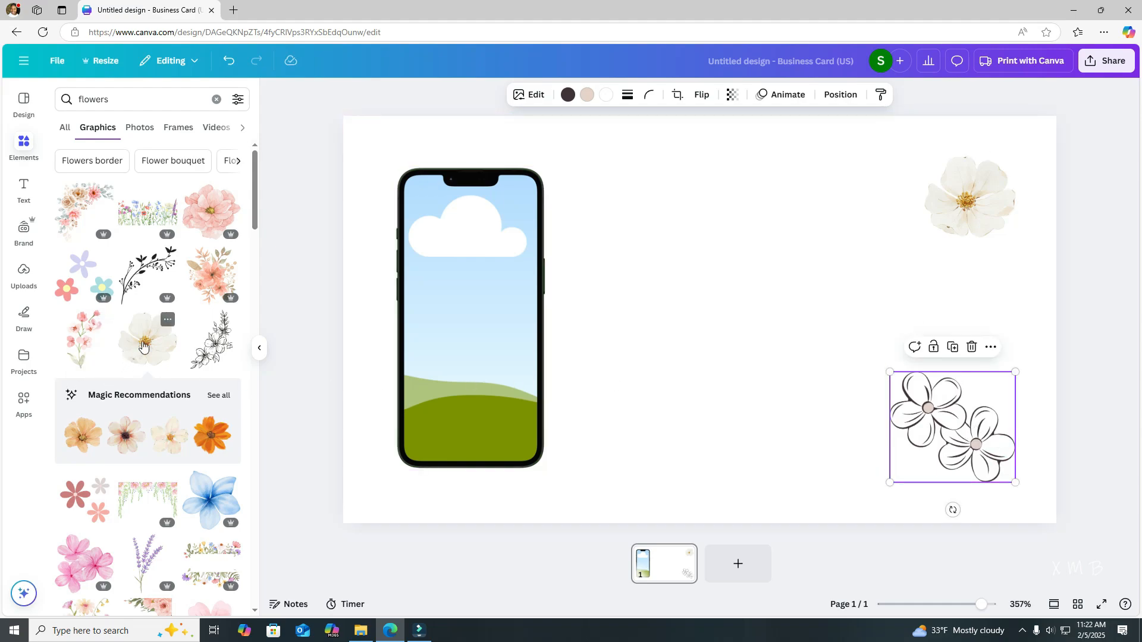
# Step: Search 'butterfly', add the pink watercolour butterfly, shrink it and move it toward the top
pyautogui.click(128, 100)
pyautogui.write('b')
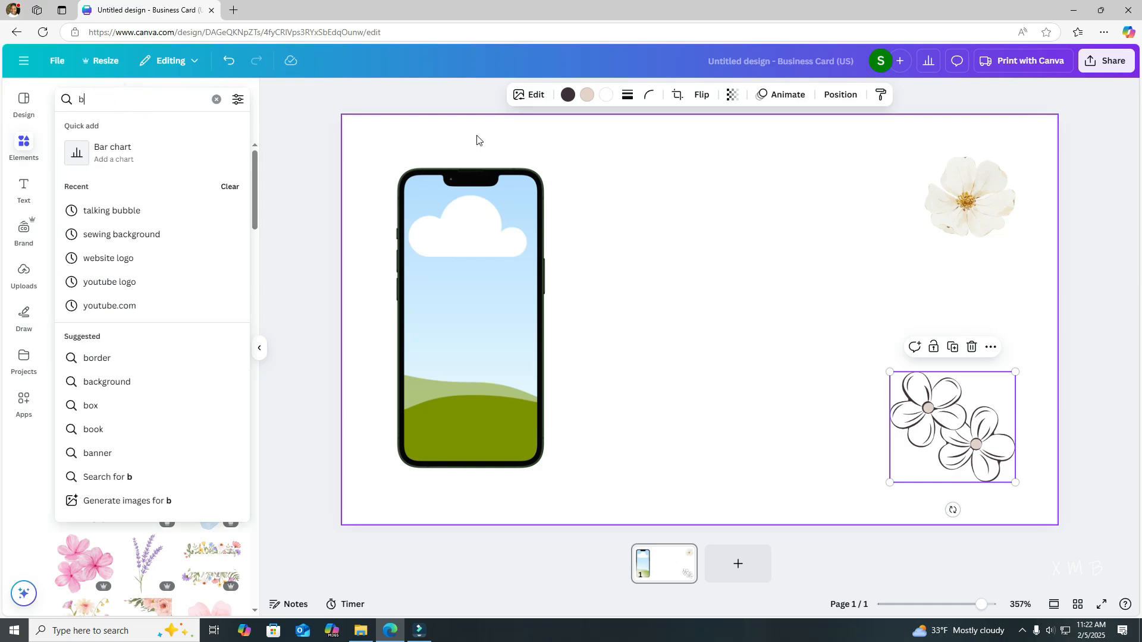
pyautogui.write('utterfly')
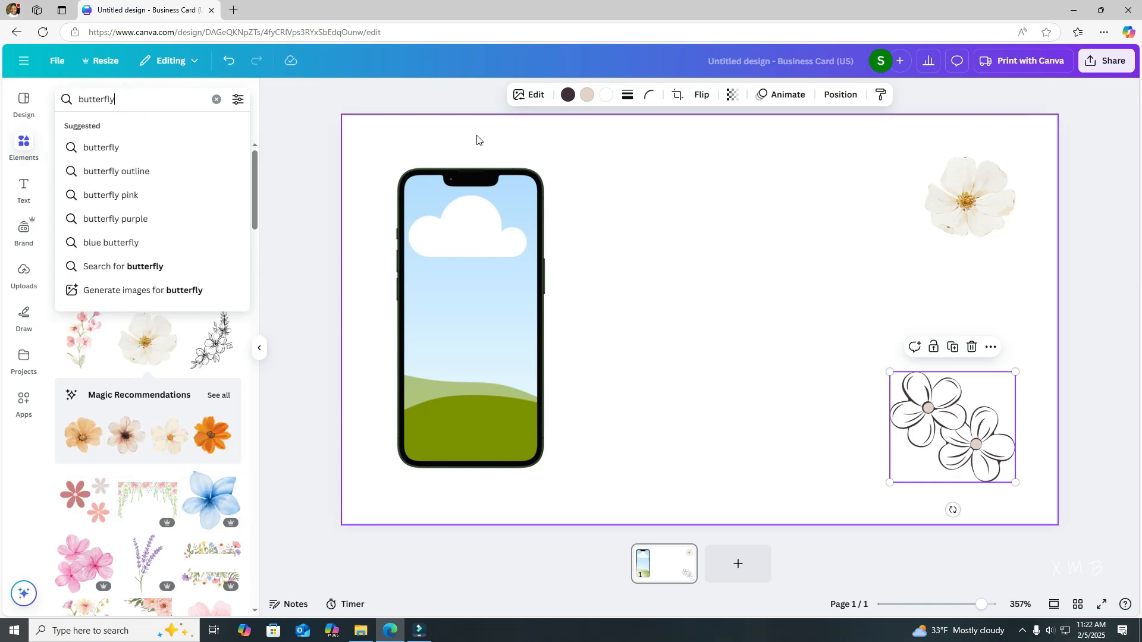
pyautogui.press('Return')
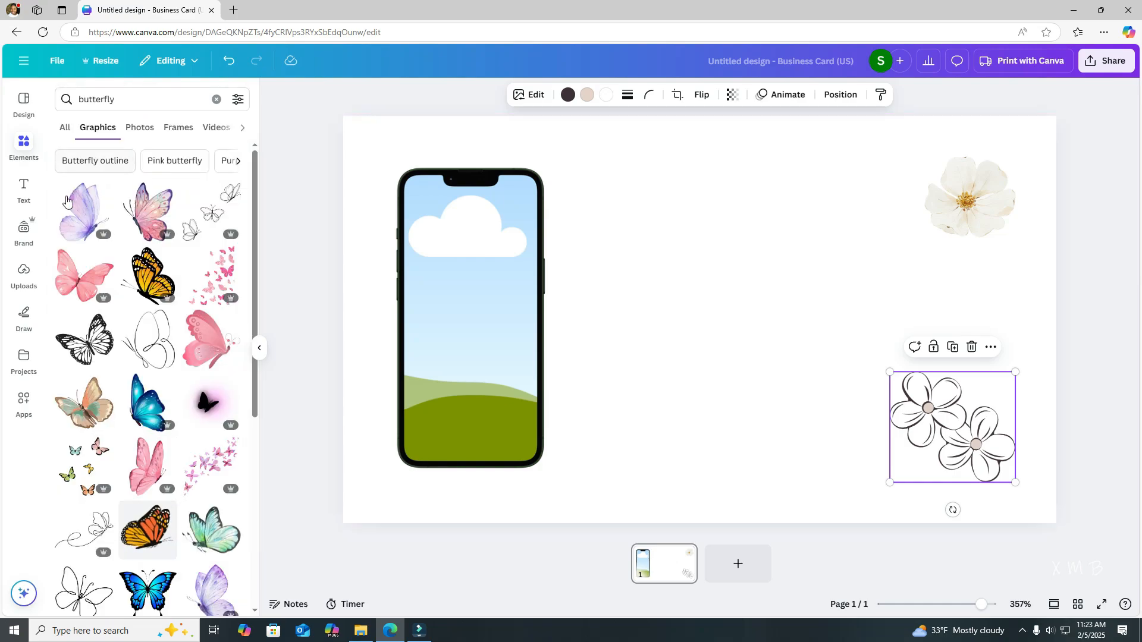
pyautogui.click(148, 216)
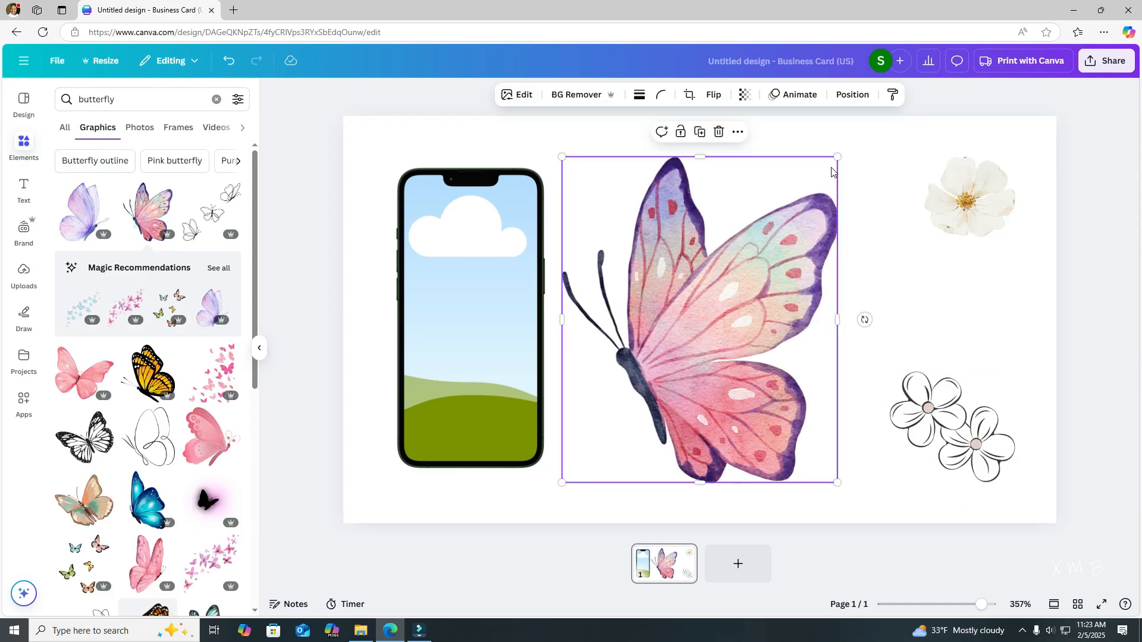
pyautogui.moveTo(838, 157); pyautogui.dragTo(636, 398)
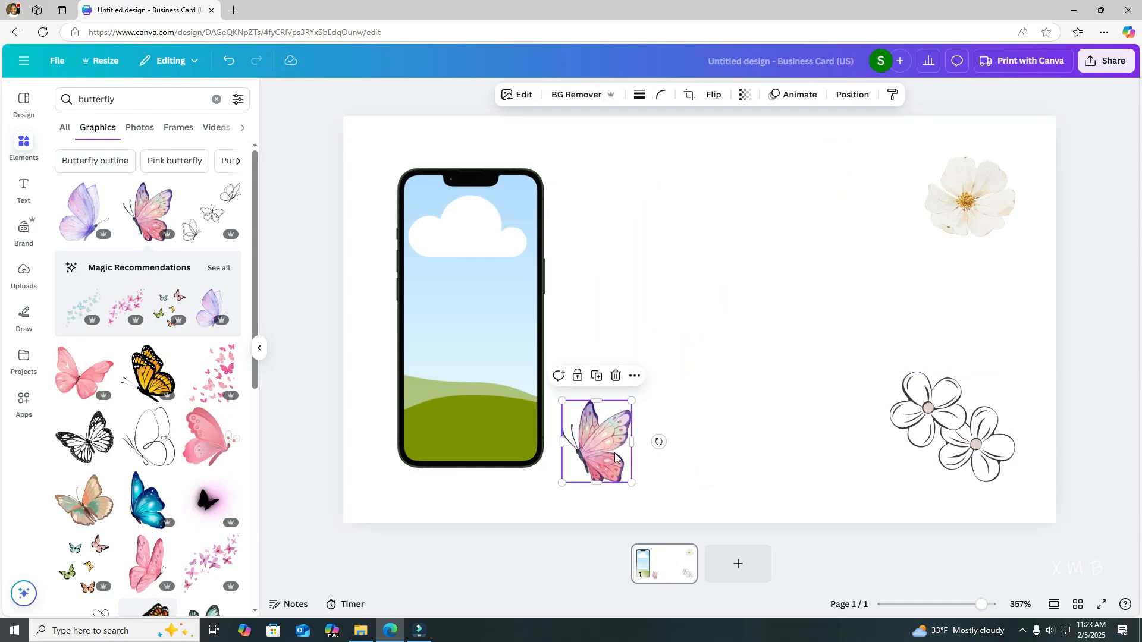
pyautogui.moveTo(614, 452); pyautogui.dragTo(609, 210)
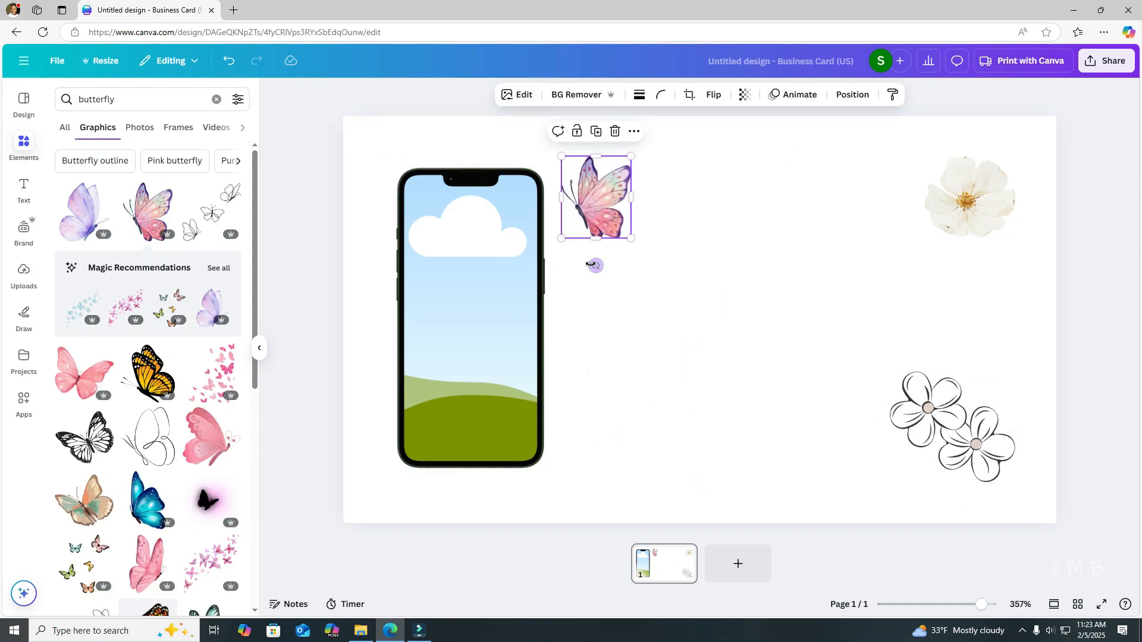
# Step: Tilt the butterfly slightly and perch it on the phone mockup's top-right corner
pyautogui.moveTo(595, 264)
pyautogui.mouseDown()
pyautogui.moveTo(608, 271)
pyautogui.moveTo(591, 262)
pyautogui.mouseUp()
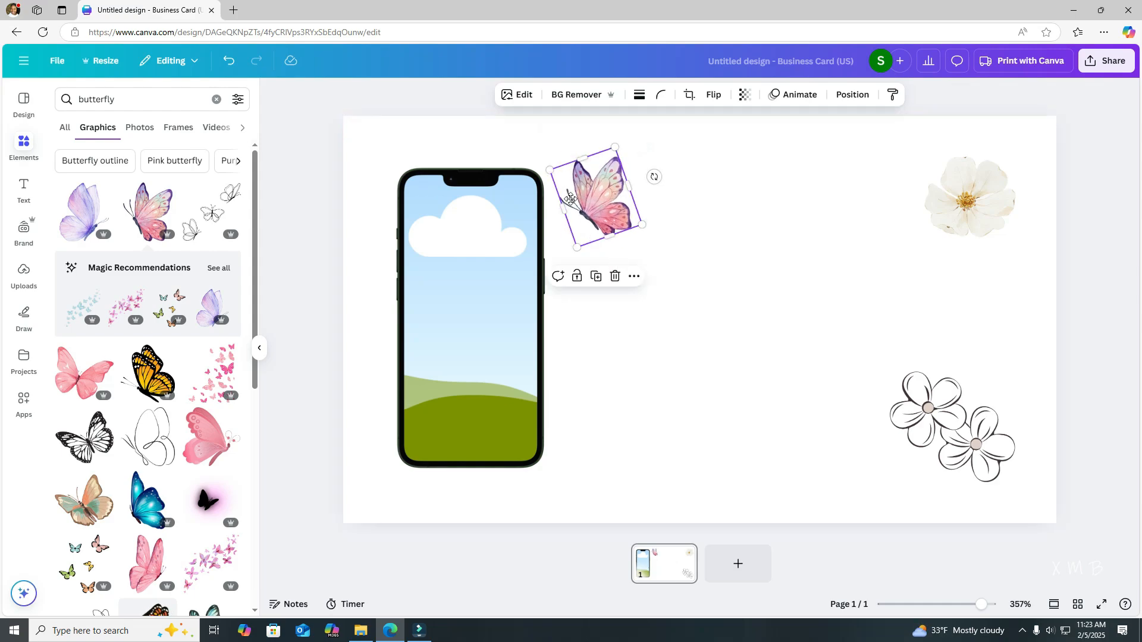
pyautogui.click(229, 62)
pyautogui.moveTo(597, 187); pyautogui.dragTo(553, 151)
pyautogui.click(630, 213)
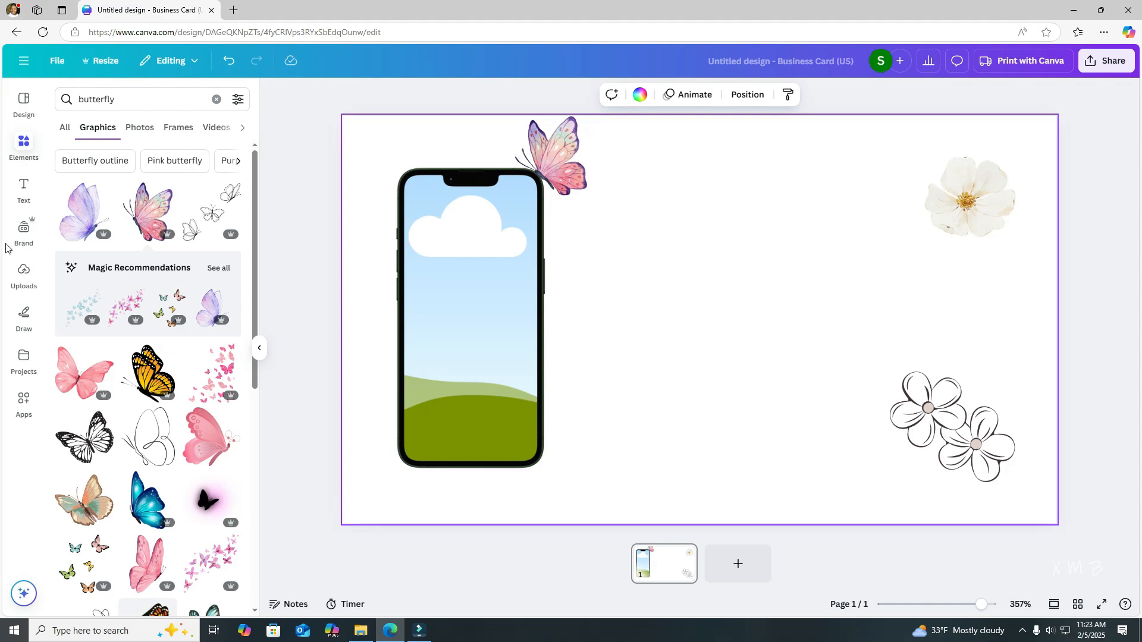
pyautogui.click(24, 189)
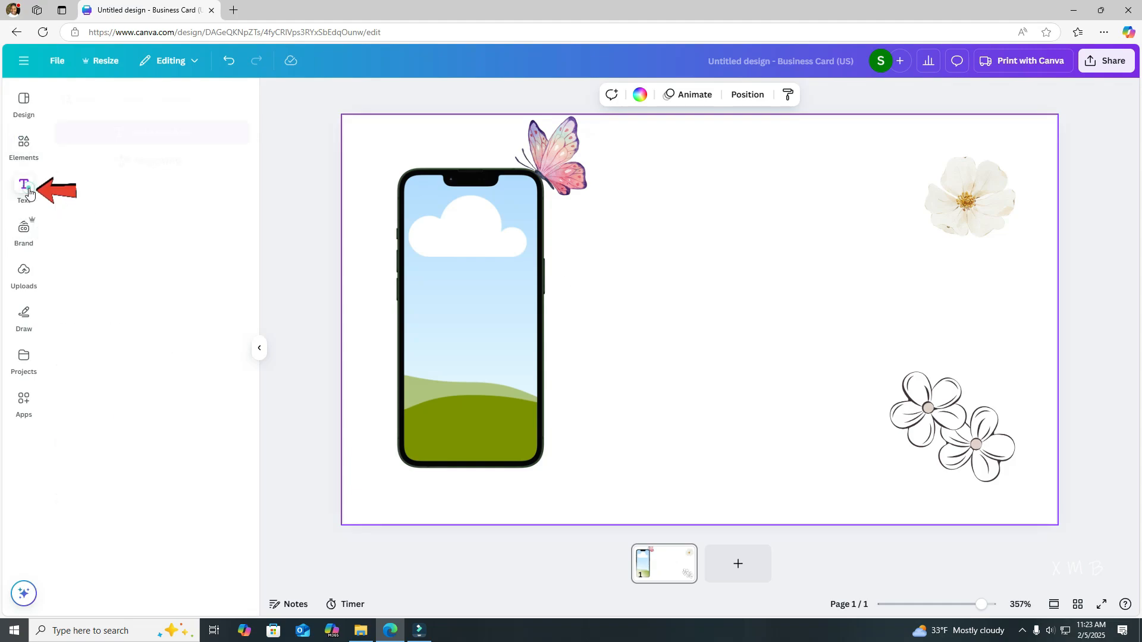
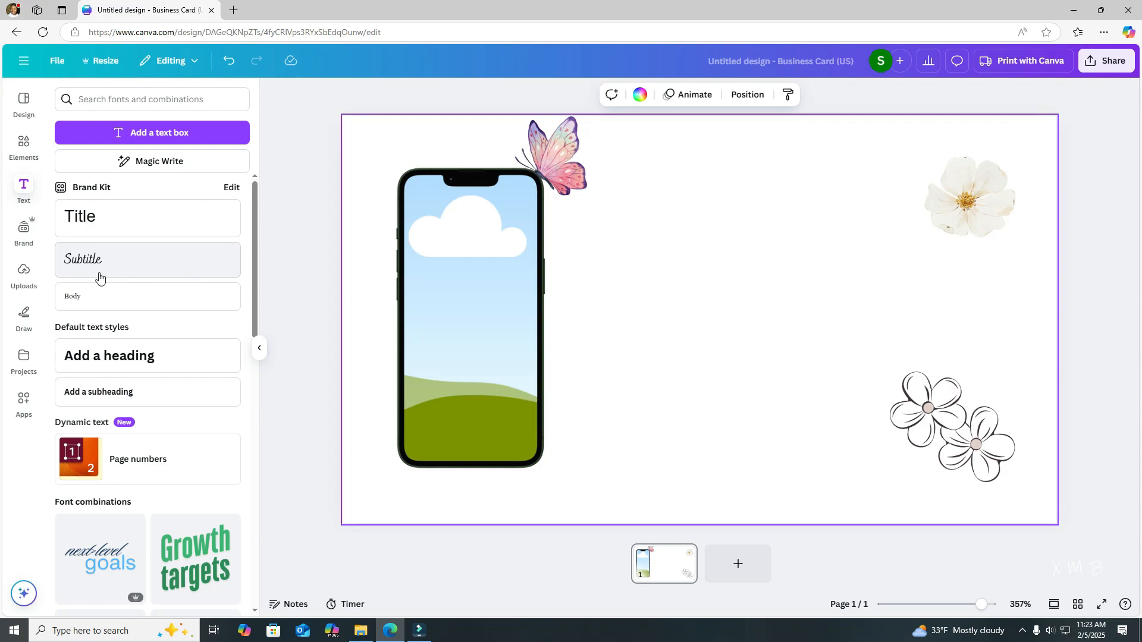
# Step: Add a 'X M Beauty' subtitle, move it up and right, and shrink its text four sizes
pyautogui.click(100, 272)
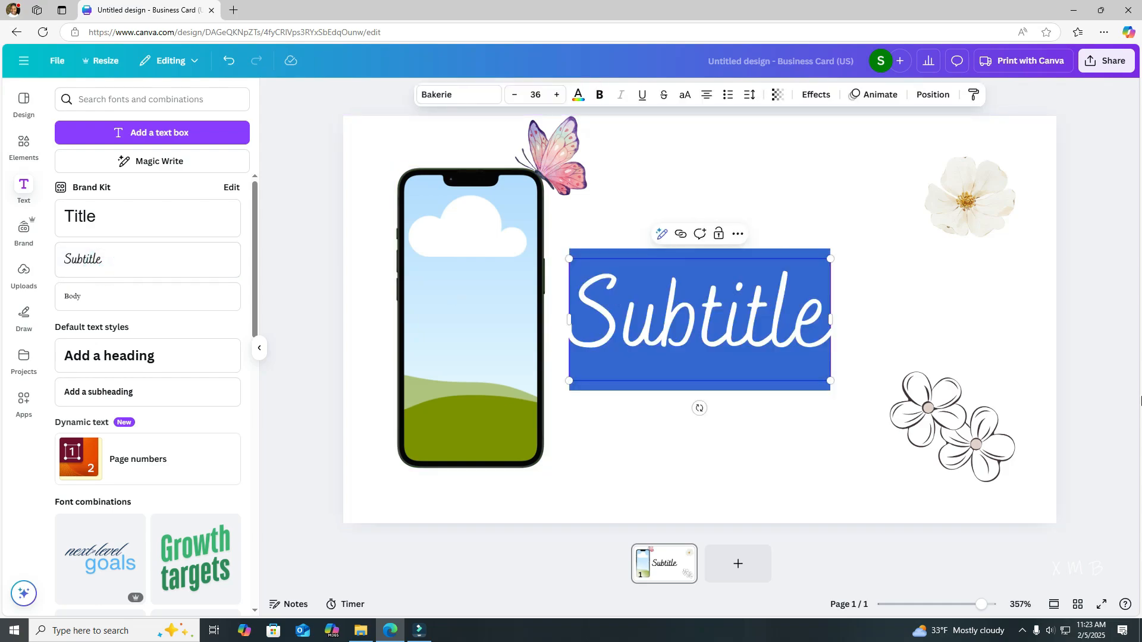
pyautogui.write('X M Beuaty')
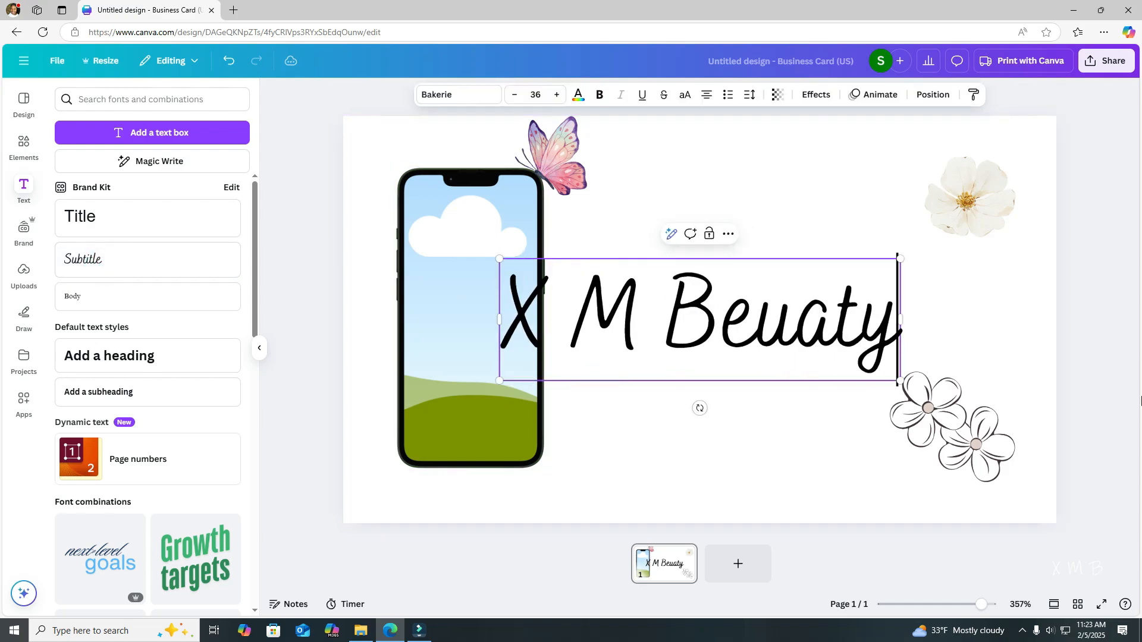
pyautogui.press('BackSpace')
pyautogui.press('BackSpace')
pyautogui.press('BackSpace')
pyautogui.press('BackSpace')
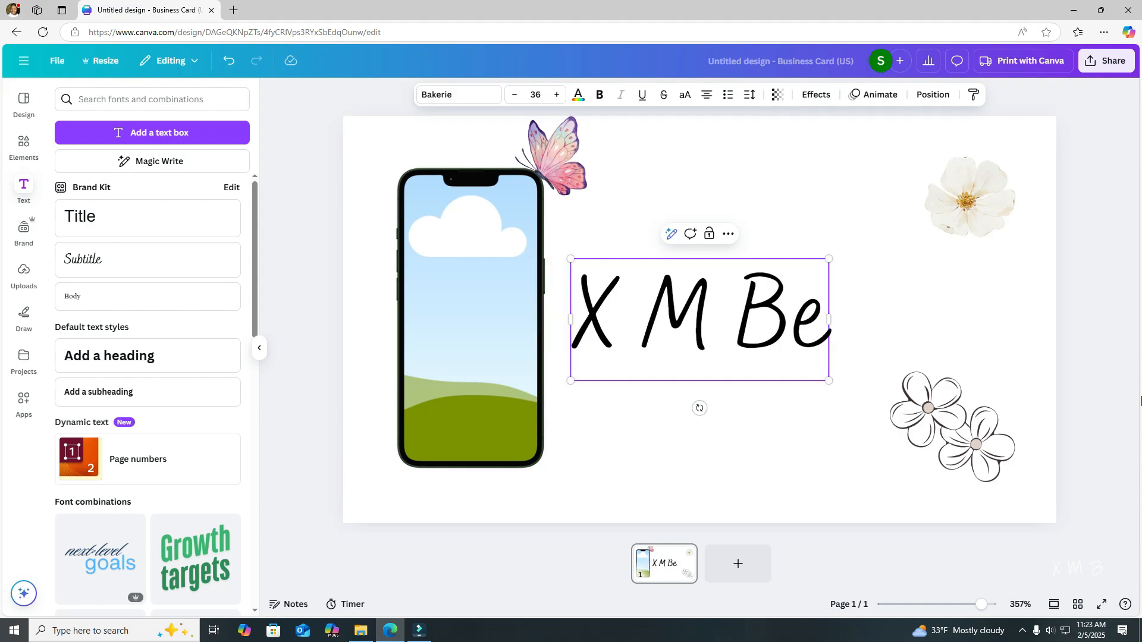
pyautogui.write('auty')
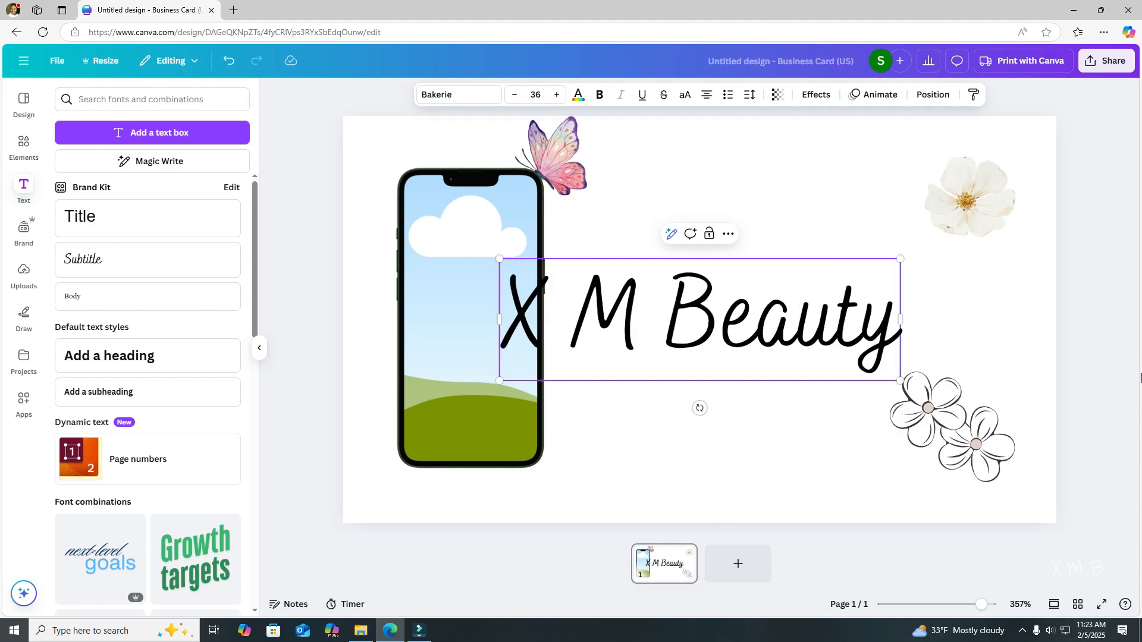
pyautogui.click(944, 335)
pyautogui.moveTo(706, 289); pyautogui.dragTo(758, 238)
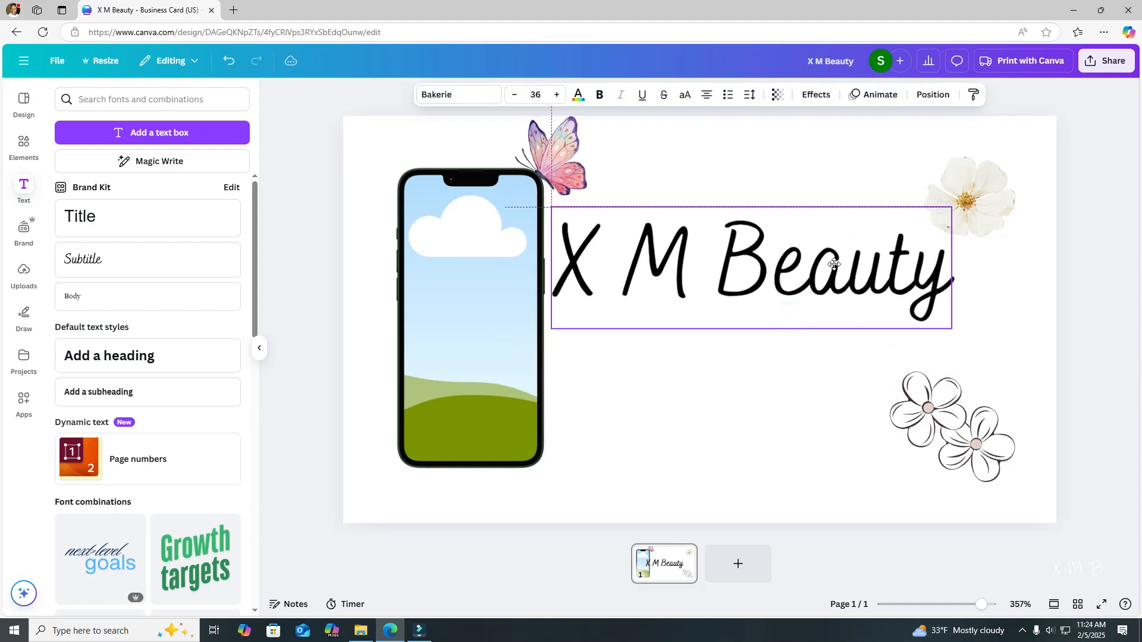
pyautogui.click(514, 95)
pyautogui.click(514, 95)
pyautogui.click(514, 95)
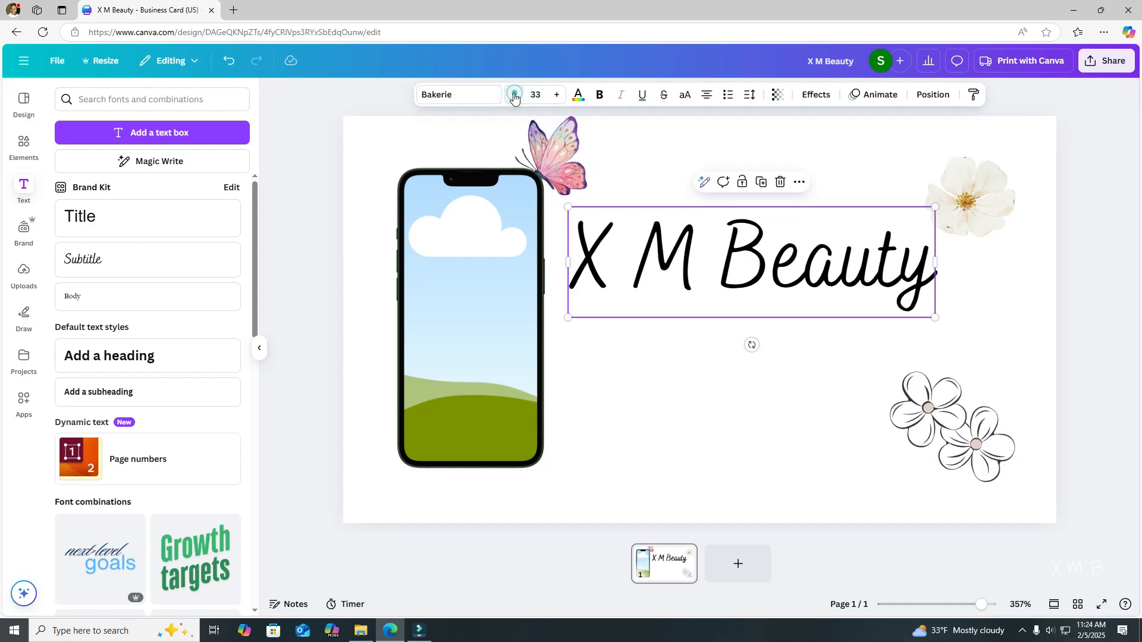
pyautogui.click(514, 95)
pyautogui.click(980, 337)
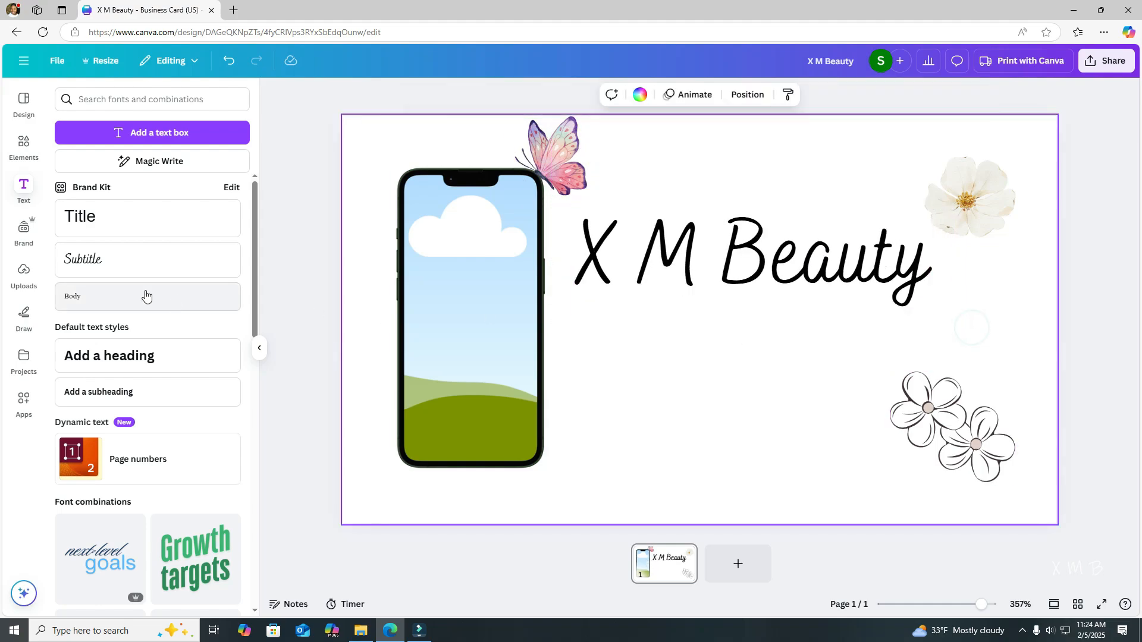
# Step: Add a small 'by' byline with the owner's name and tuck it under the title
pyautogui.click(108, 267)
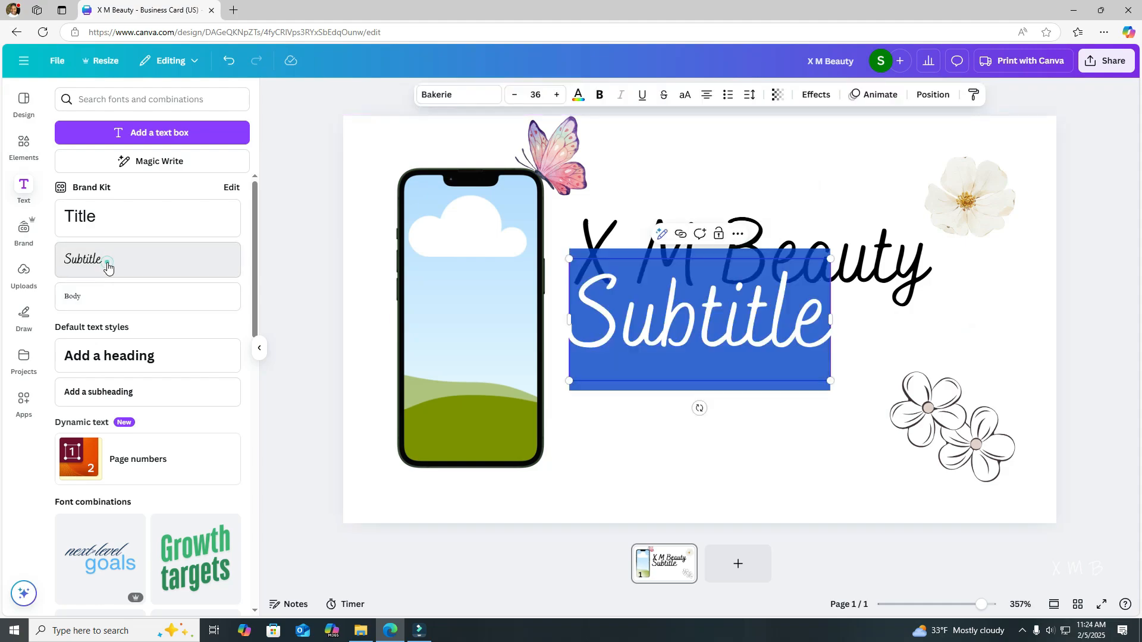
pyautogui.moveTo(823, 264); pyautogui.dragTo(674, 333)
pyautogui.press('Escape')
pyautogui.doubleClick(647, 364)
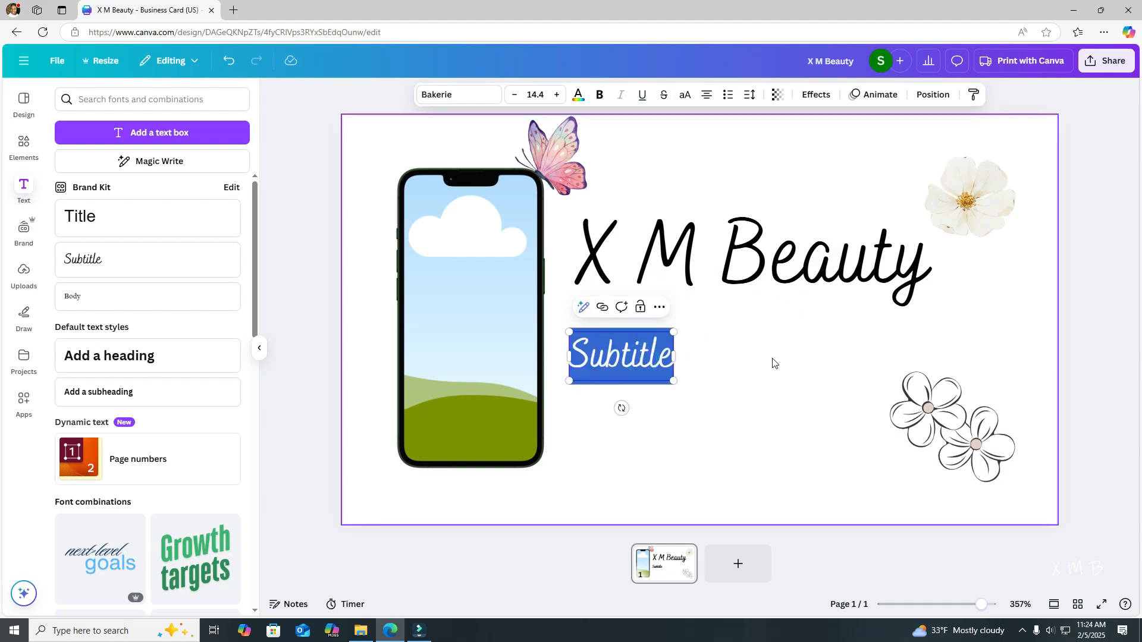
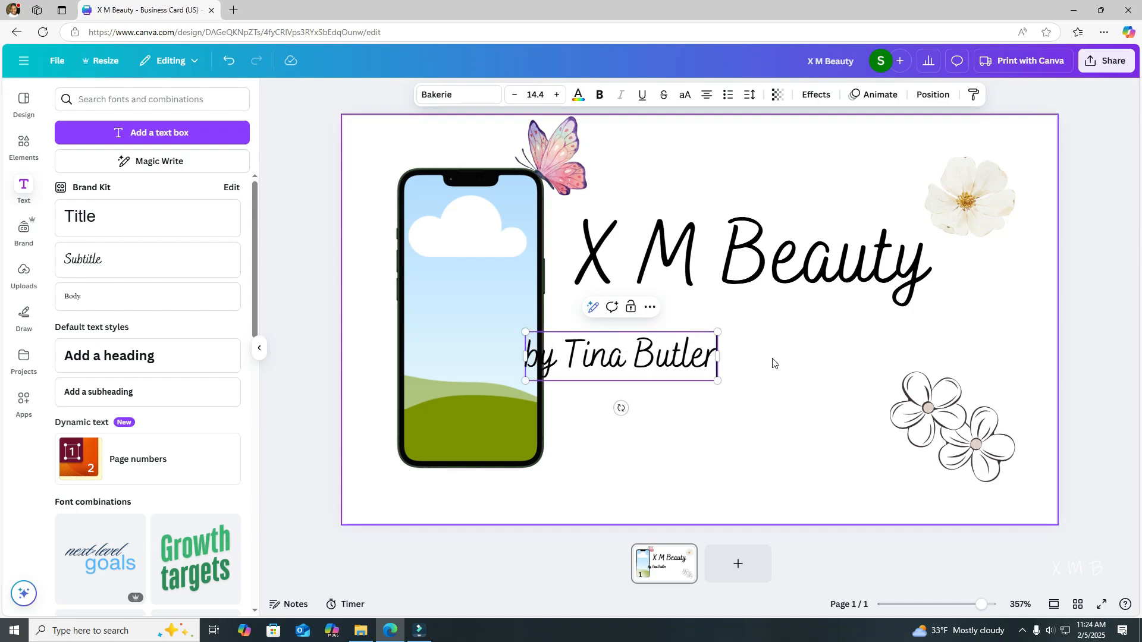
pyautogui.moveTo(595, 357); pyautogui.dragTo(780, 314)
pyautogui.click(514, 94)
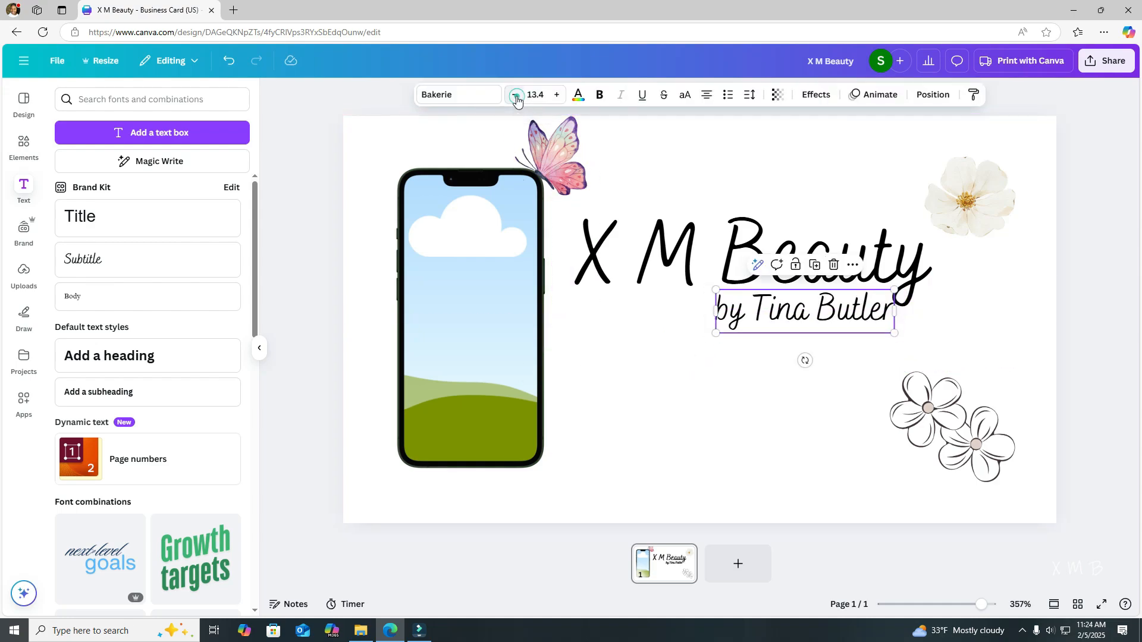
pyautogui.click(735, 351)
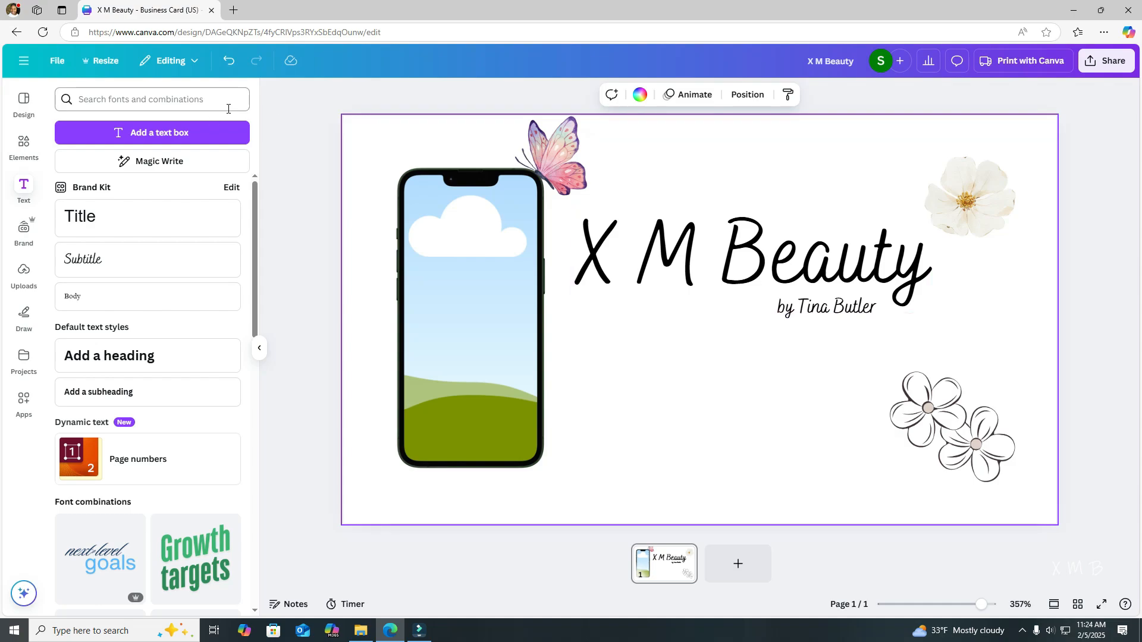
# Step: Add the website text 'xmbeautyllc.com' and set it in Times New Roman
pyautogui.click(152, 133)
pyautogui.write('xmbeau')
pyautogui.write('ty')
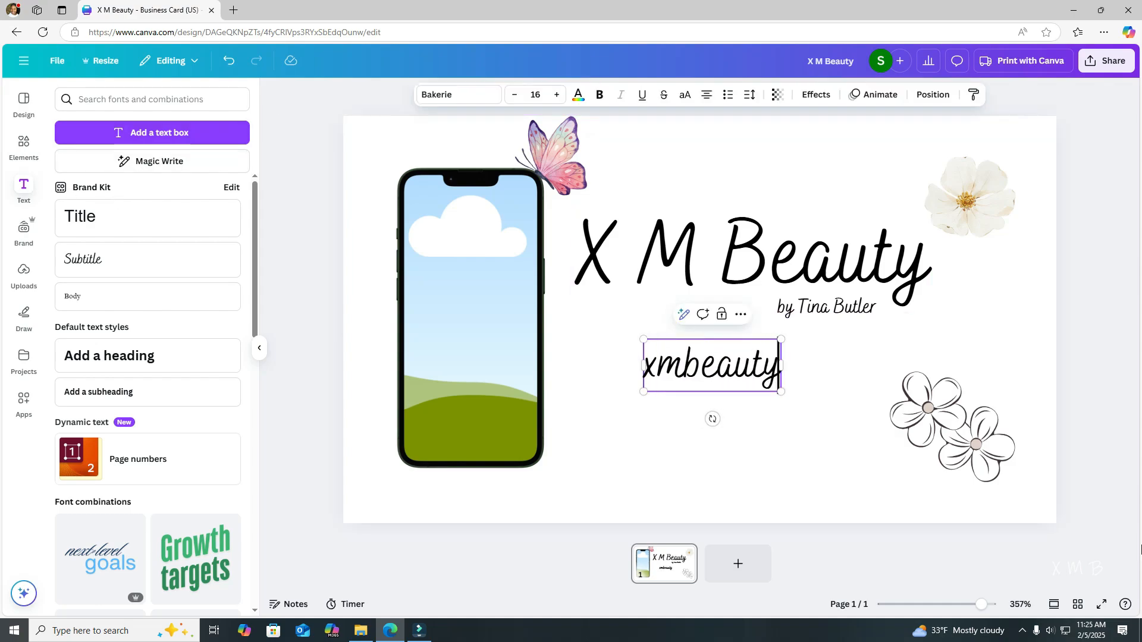
pyautogui.write('llc.com')
pyautogui.hotkey('ctrl', 'a')
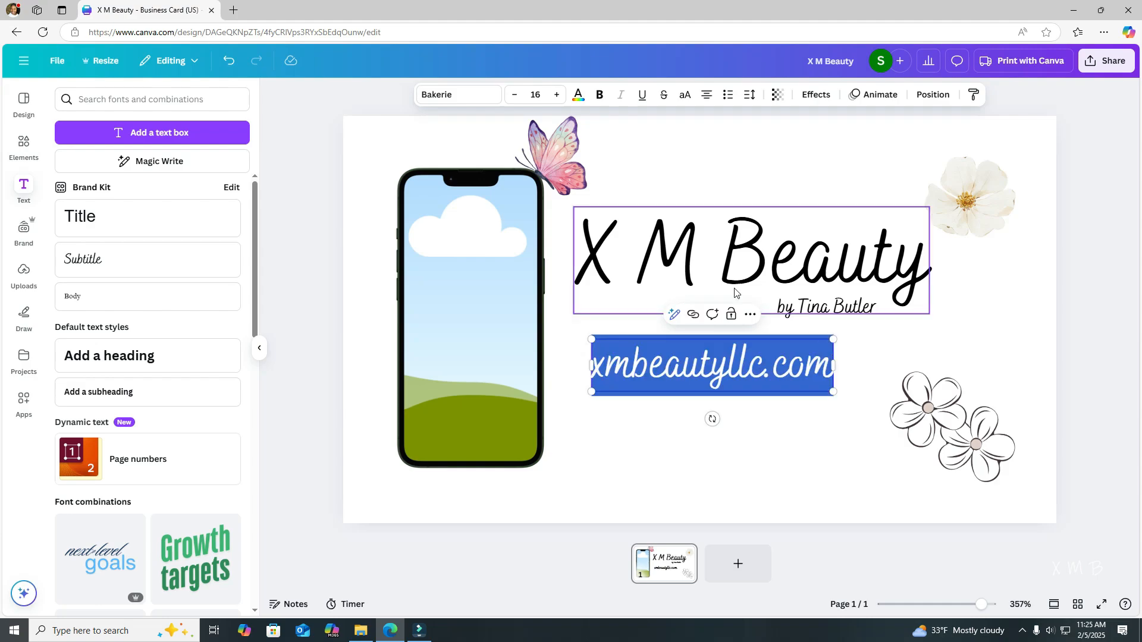
pyautogui.click(437, 97)
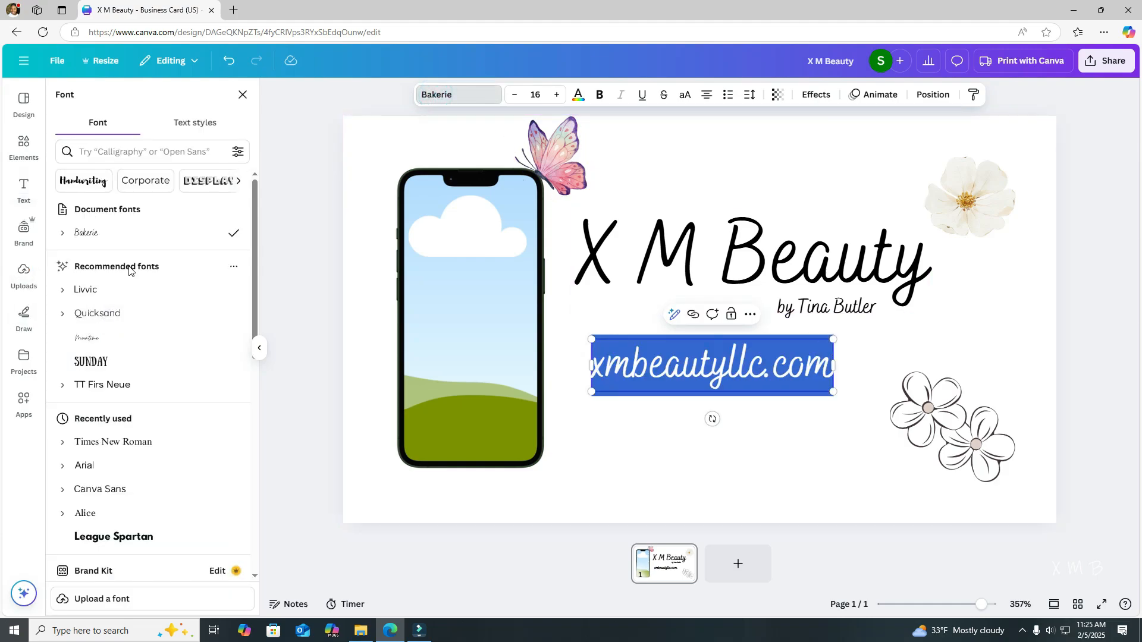
pyautogui.click(128, 441)
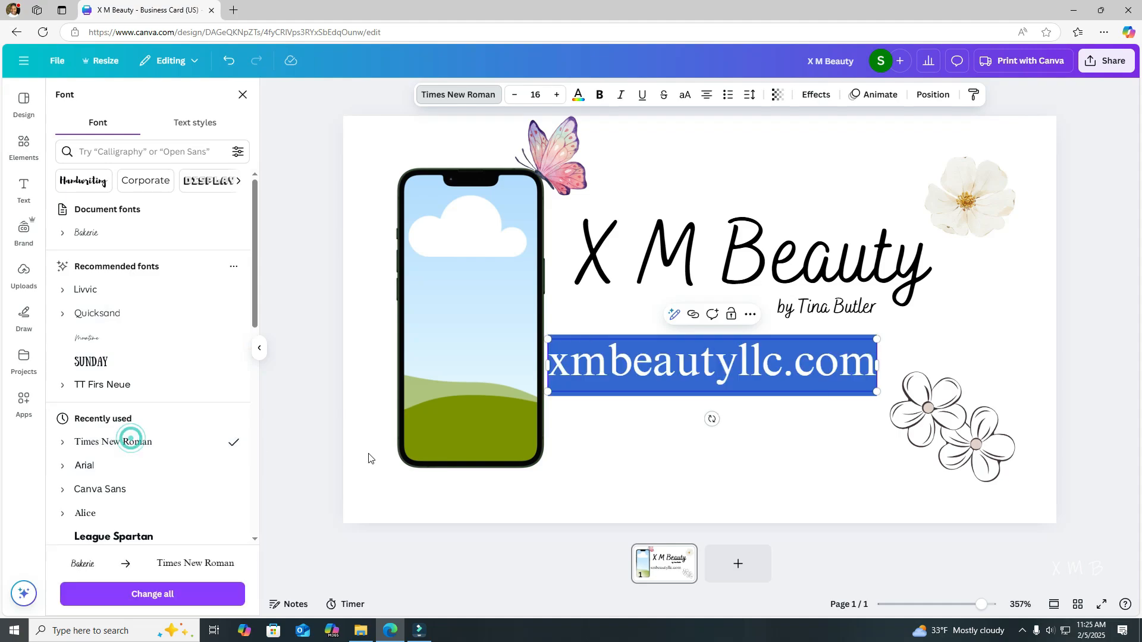
pyautogui.click(753, 430)
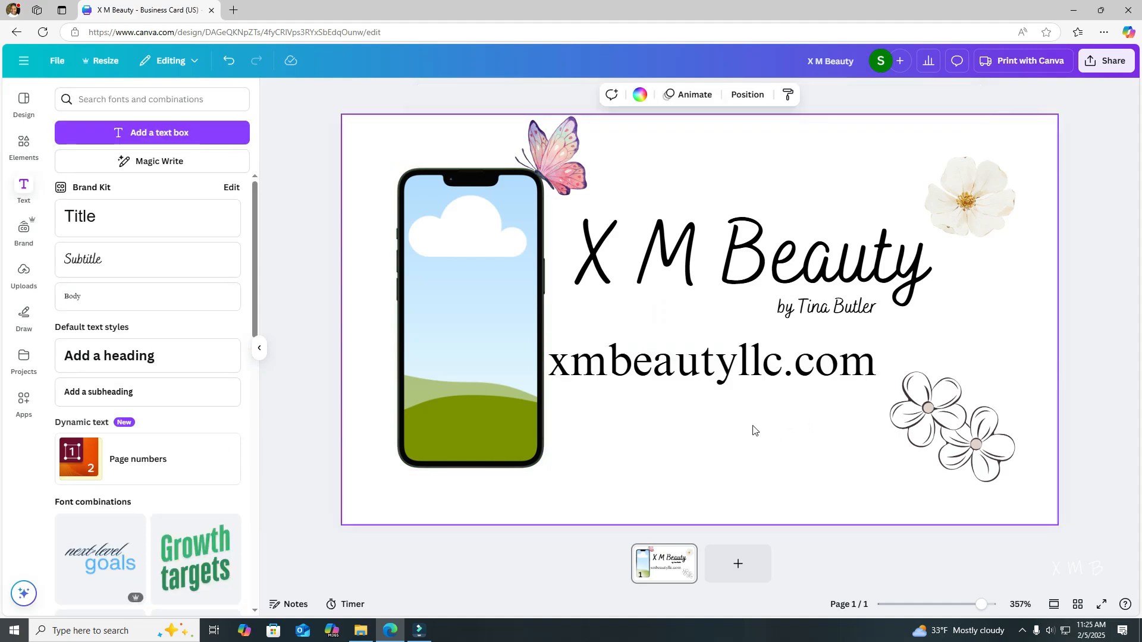
# Step: Add the shop's e-mail address in Times New Roman, shrink it three sizes, and move it lower
pyautogui.click(152, 132)
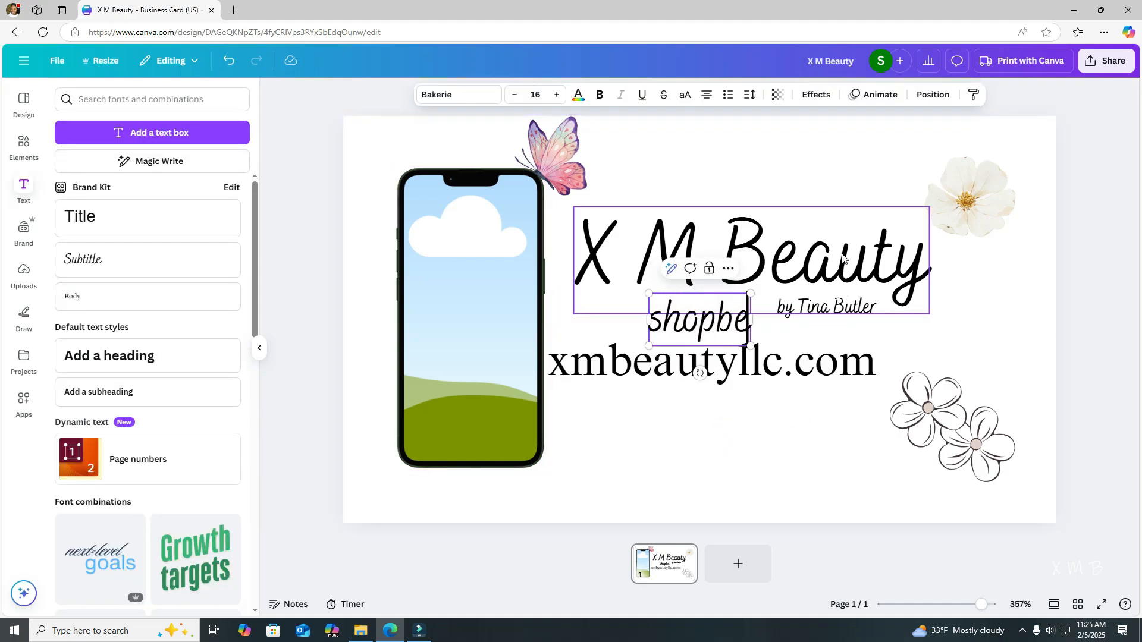
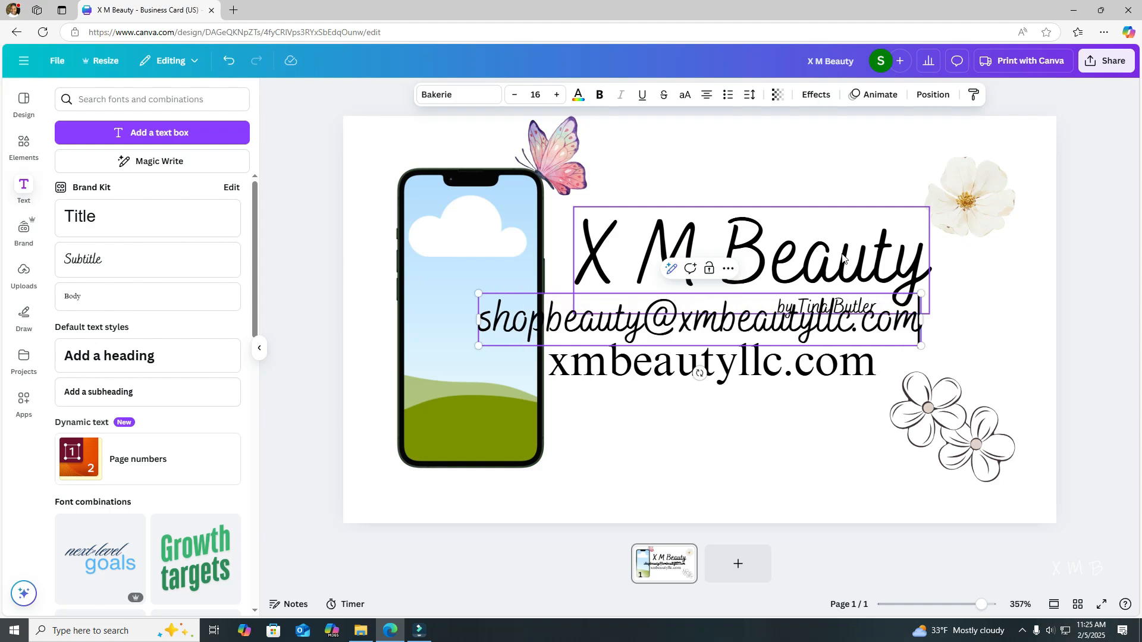
pyautogui.click(436, 95)
pyautogui.click(93, 256)
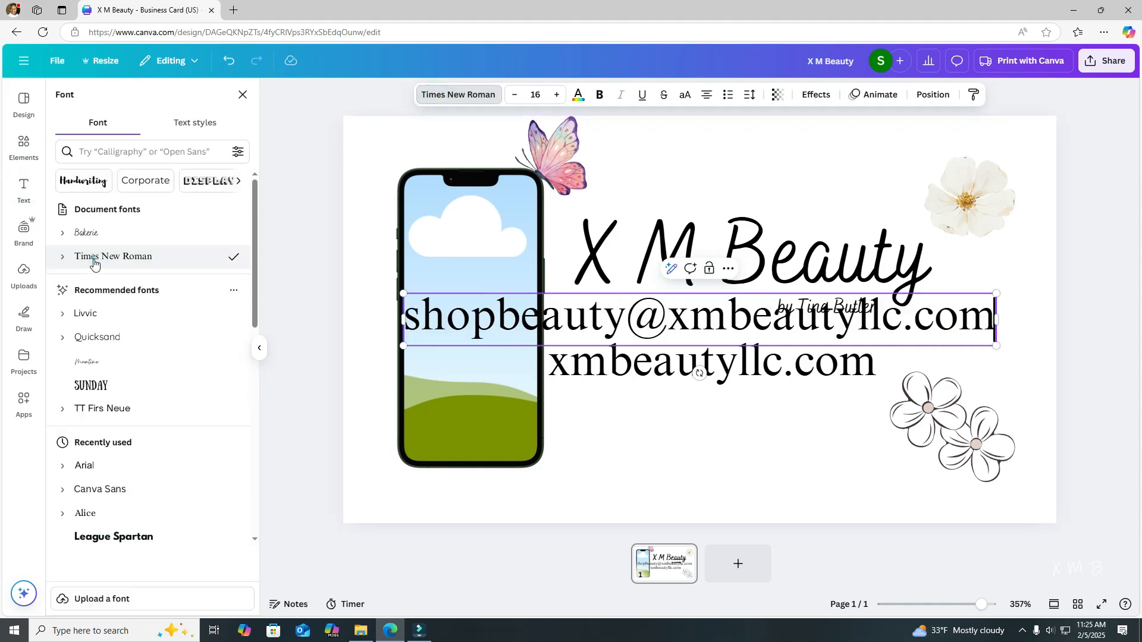
pyautogui.click(514, 94)
pyautogui.click(514, 94)
pyautogui.click(514, 95)
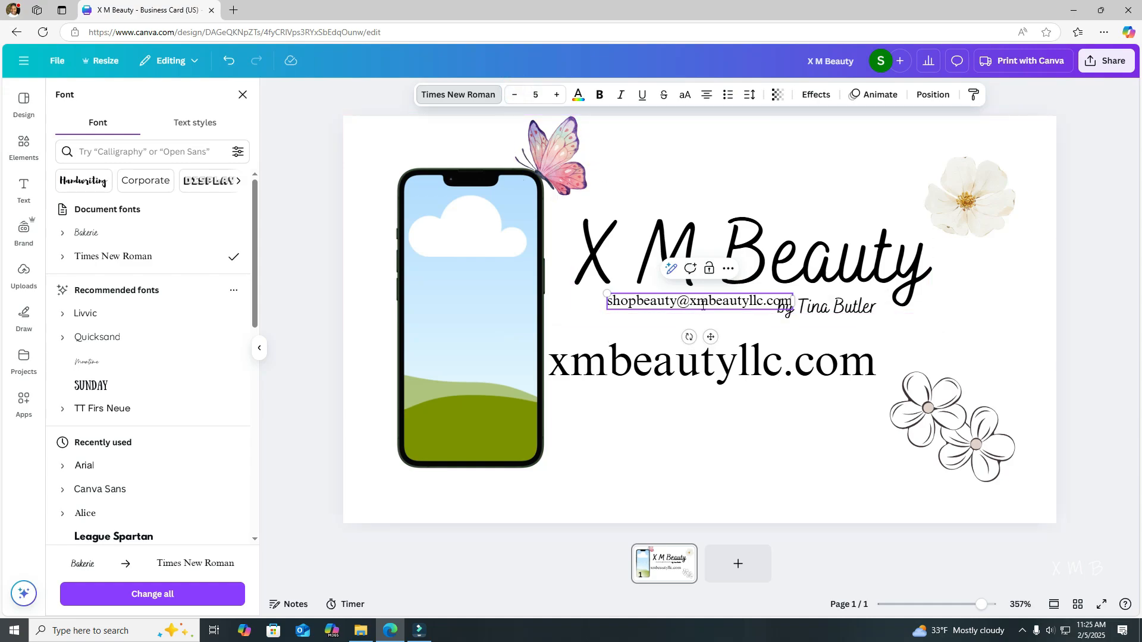
pyautogui.click(779, 341)
pyautogui.moveTo(773, 304); pyautogui.dragTo(773, 421)
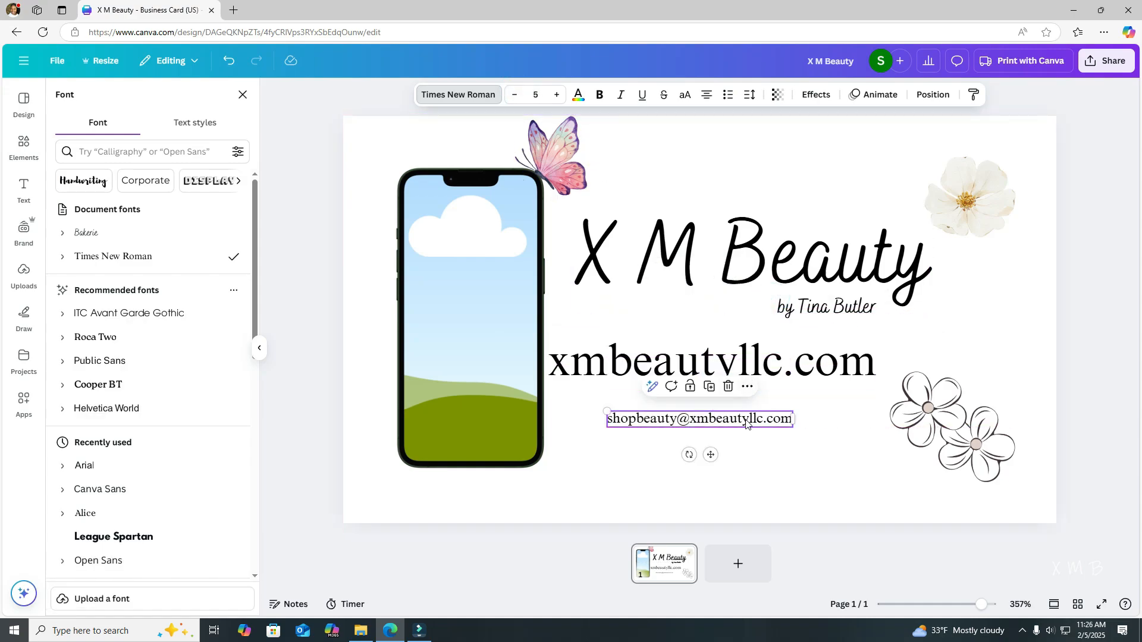
# Step: Shrink the website line five sizes and place it just above the e-mail line
pyautogui.click(627, 367)
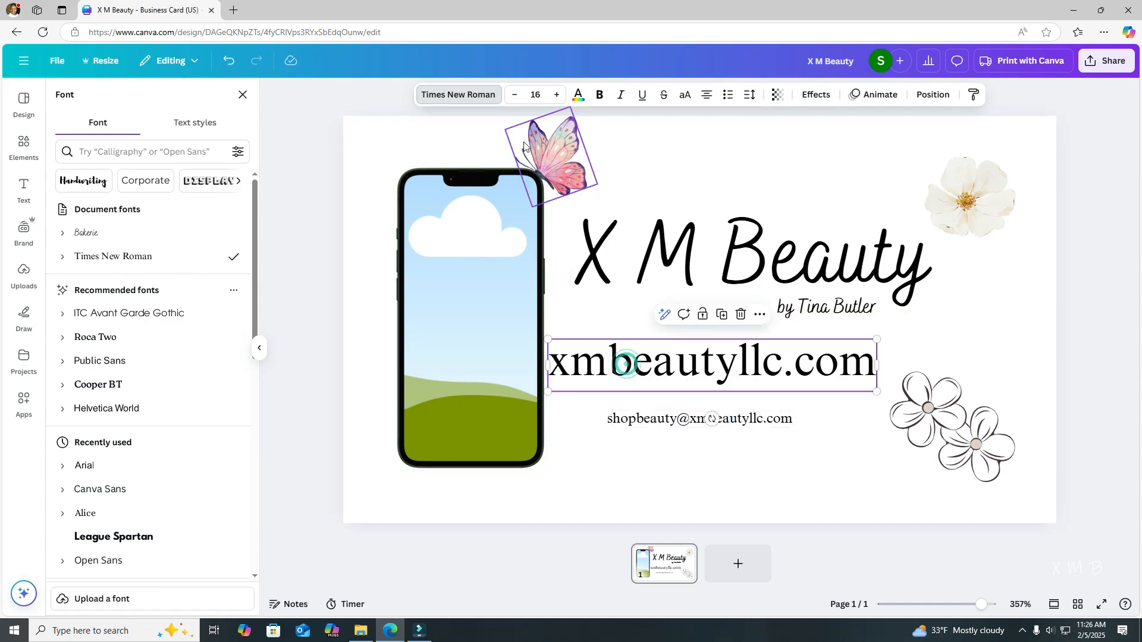
pyautogui.click(513, 95)
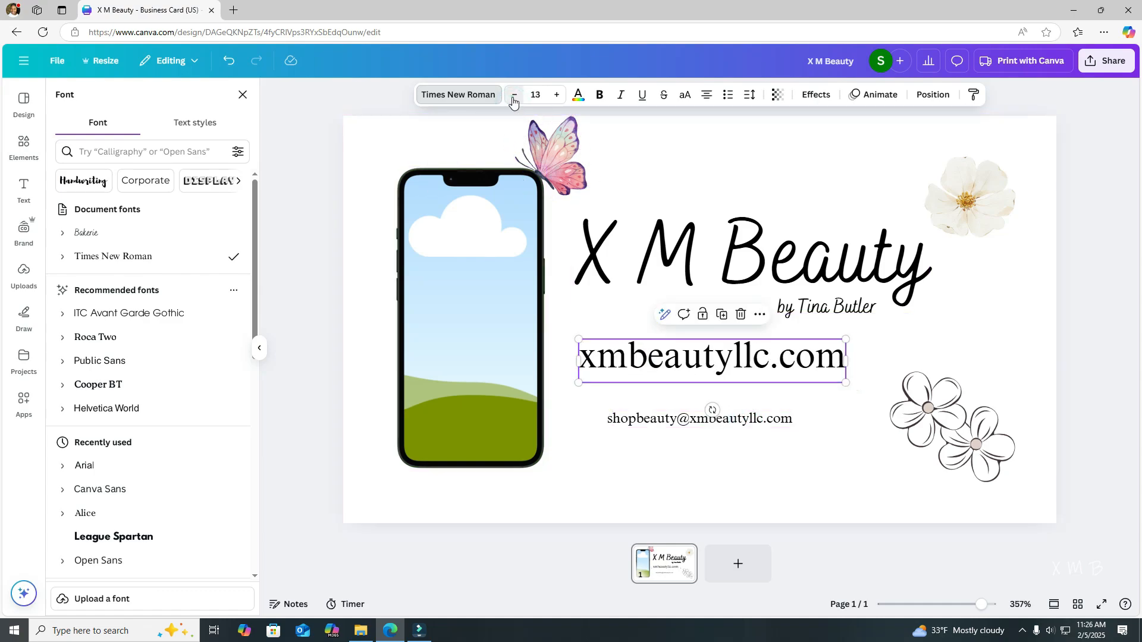
pyautogui.click(512, 95)
pyautogui.click(512, 95)
pyautogui.click(513, 95)
pyautogui.click(512, 96)
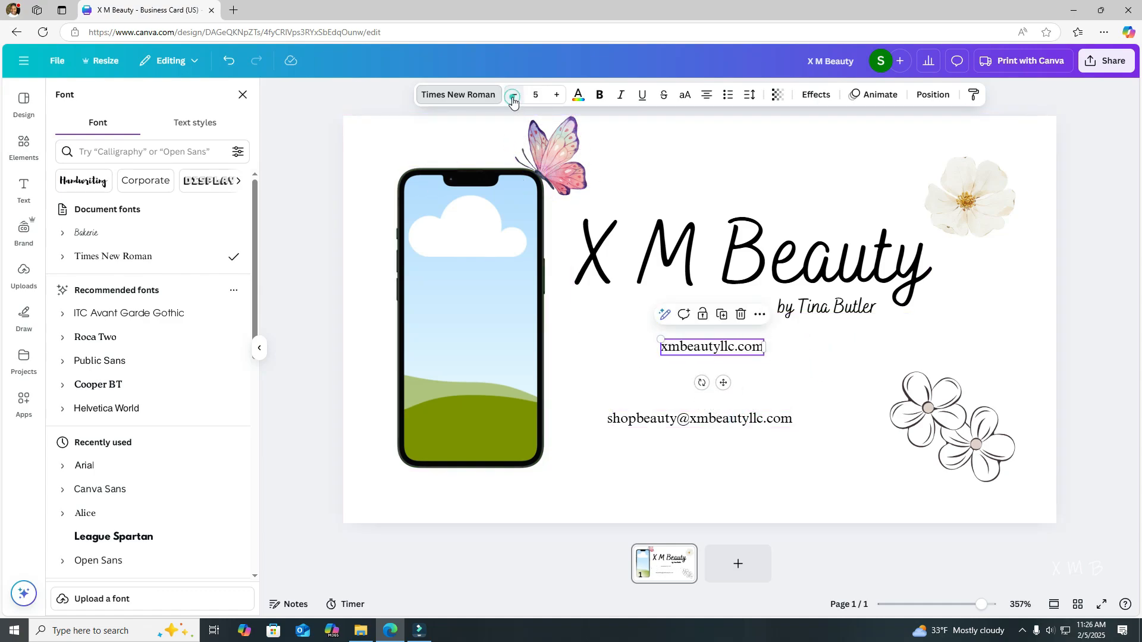
pyautogui.click(776, 364)
pyautogui.click(690, 362)
pyautogui.moveTo(693, 351); pyautogui.dragTo(635, 455)
pyautogui.moveTo(629, 401); pyautogui.dragTo(615, 436)
pyautogui.click(581, 323)
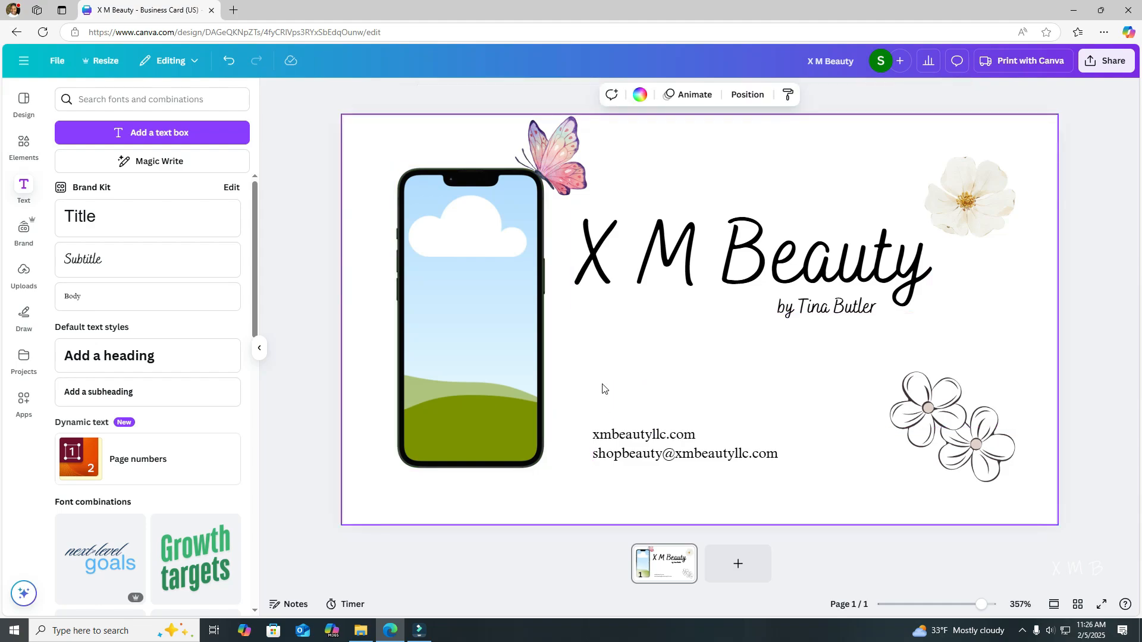
pyautogui.click(22, 152)
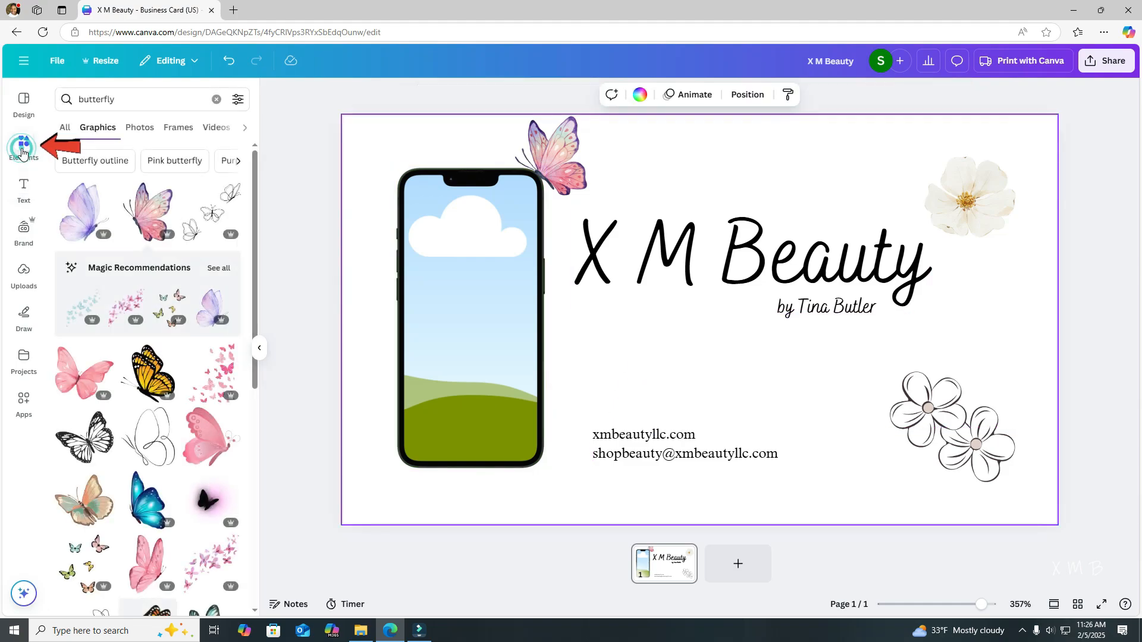
# Step: Search 'instagram logo', add the gradient Instagram logo and shrink it to icon size
pyautogui.click(217, 100)
pyautogui.click(136, 101)
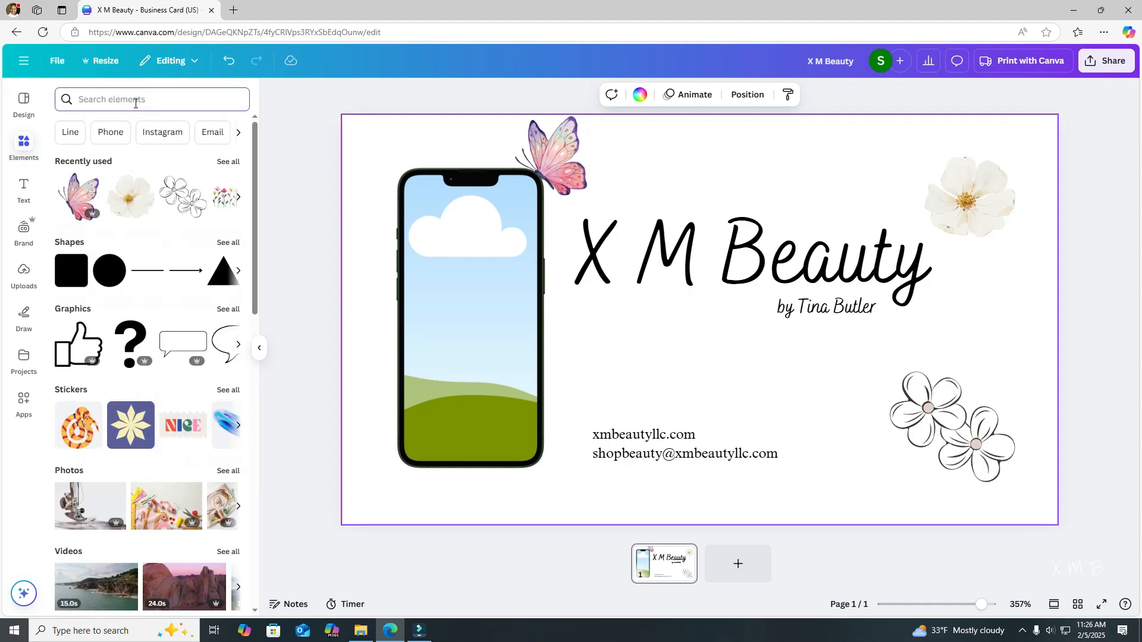
pyautogui.write('instagra')
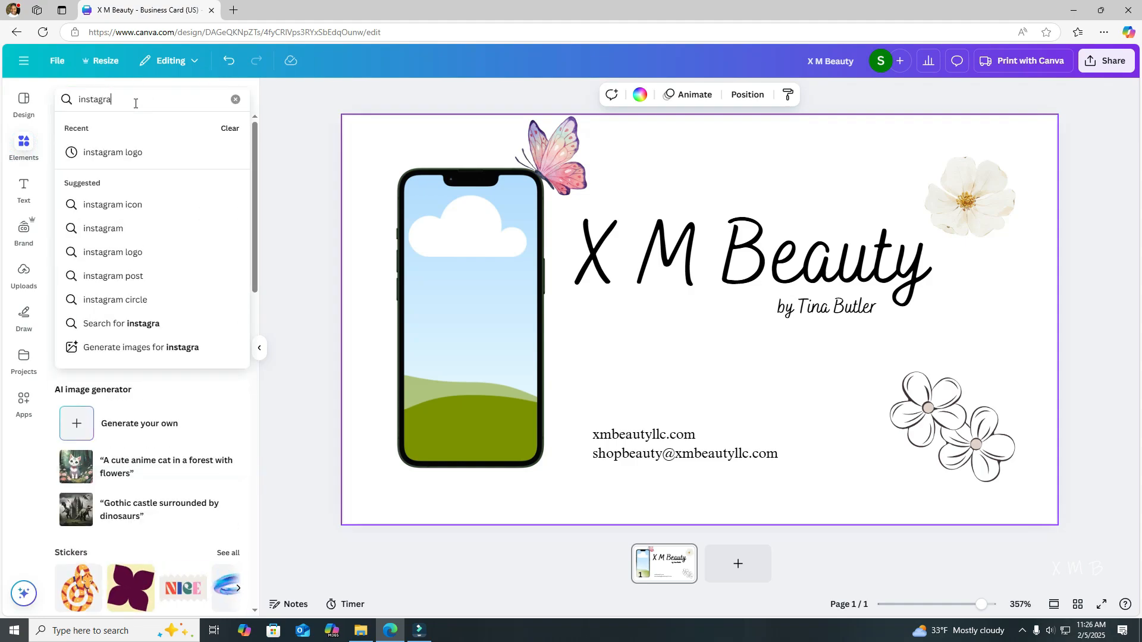
pyautogui.write('m logo')
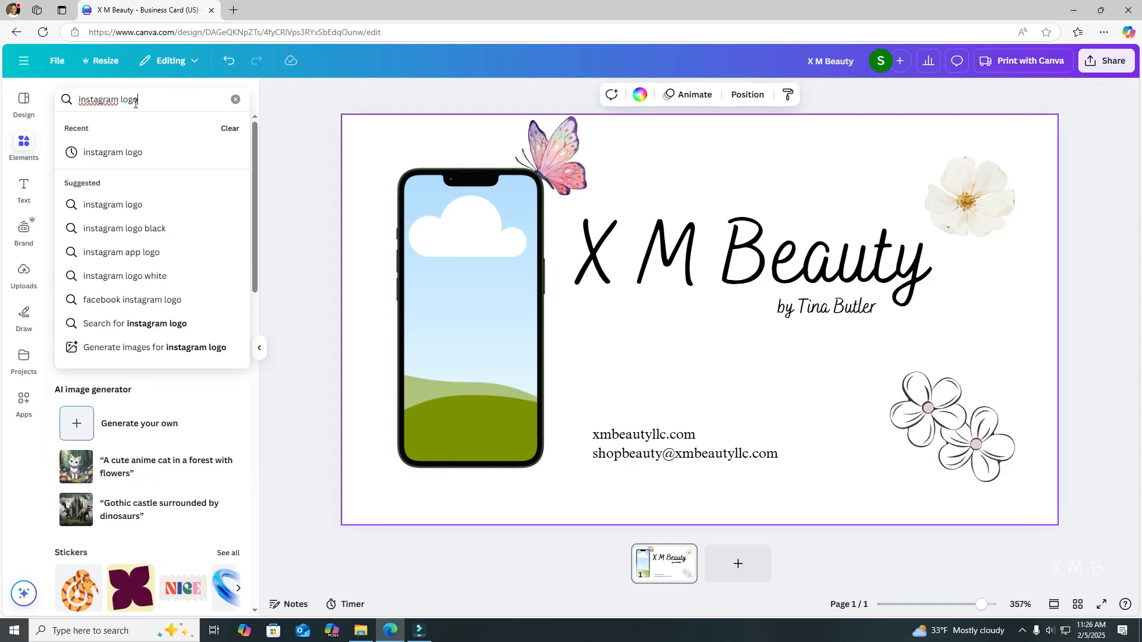
pyautogui.press('Return')
pyautogui.click(230, 265)
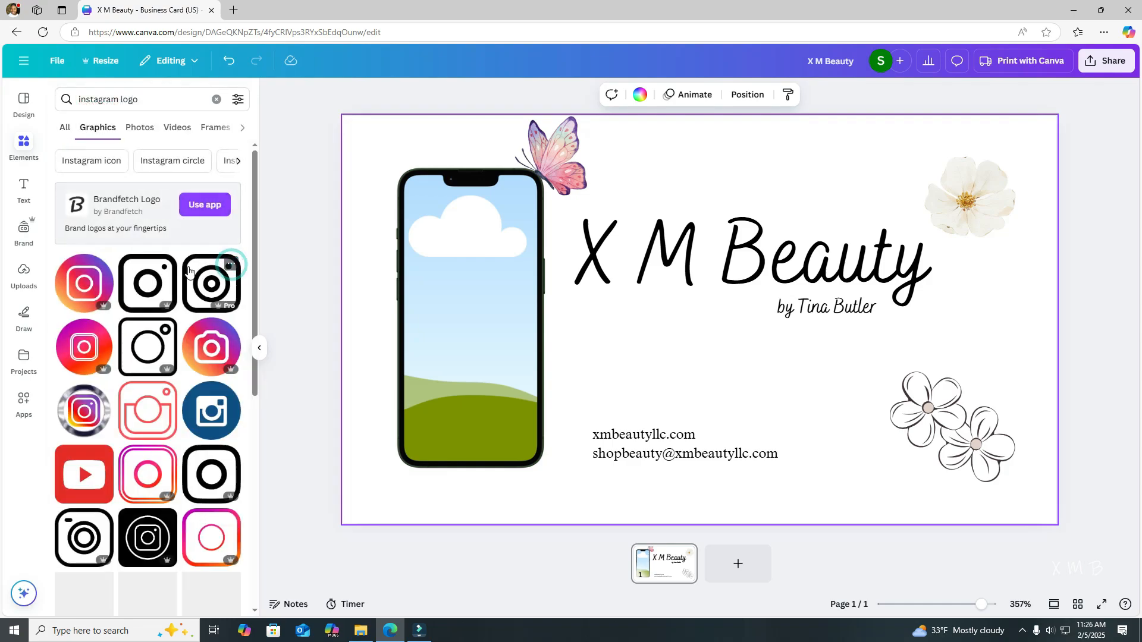
pyautogui.click(80, 291)
pyautogui.moveTo(784, 237); pyautogui.dragTo(665, 388)
pyautogui.click(644, 375)
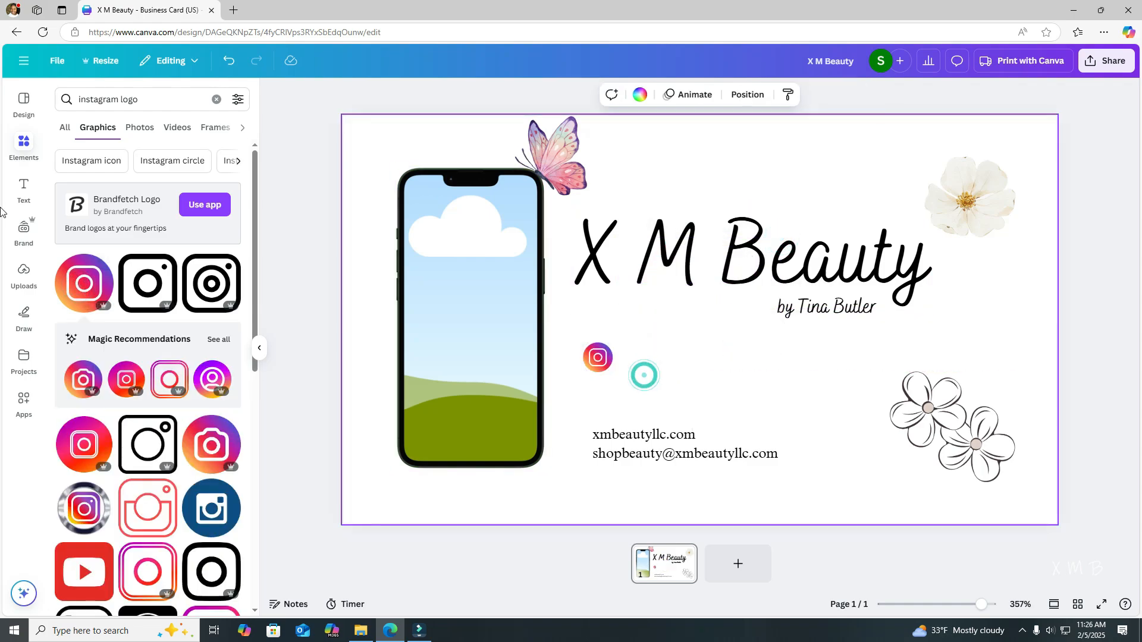
# Step: Add a small TikTok logo from a 'tiktok logo' search beside the Instagram icon
pyautogui.click(216, 100)
pyautogui.write('tik')
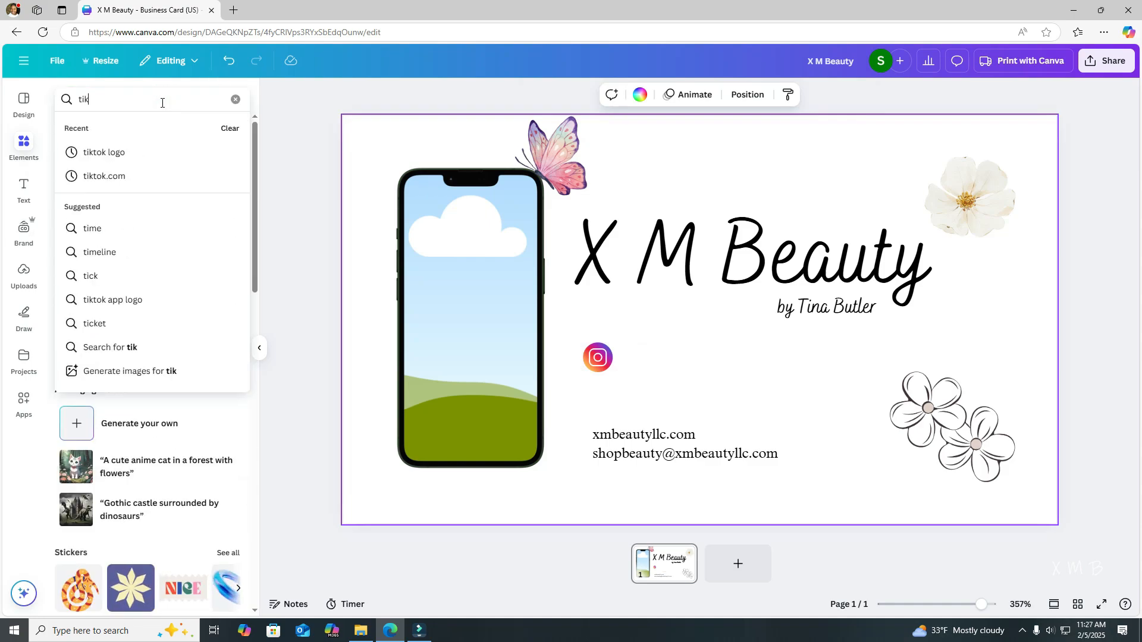
pyautogui.write('tok log')
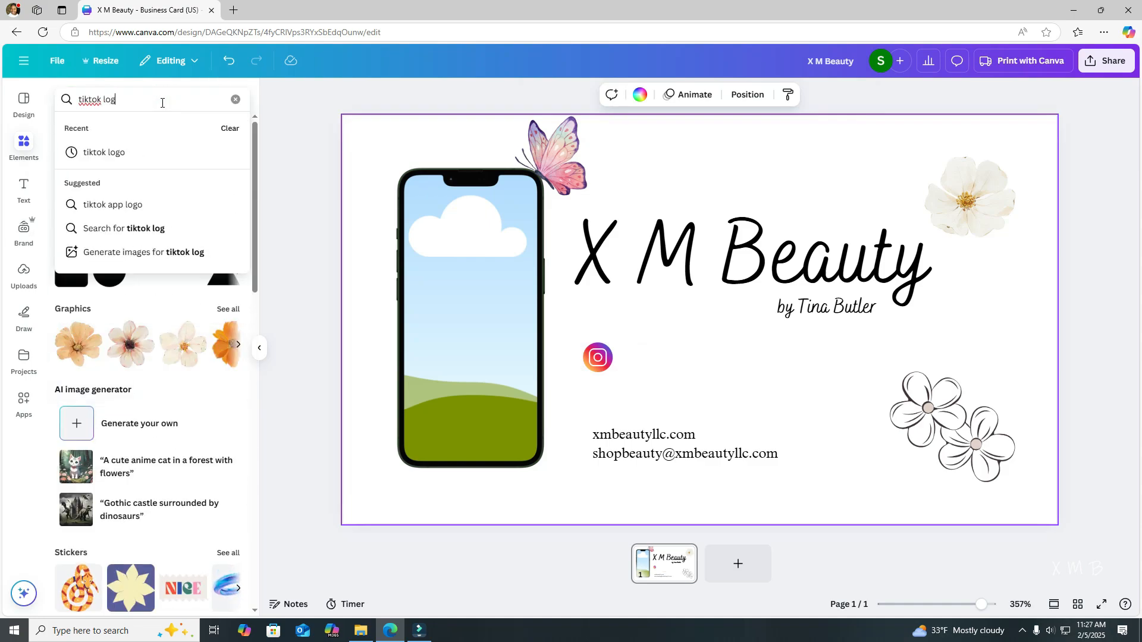
pyautogui.write('o')
pyautogui.click(142, 146)
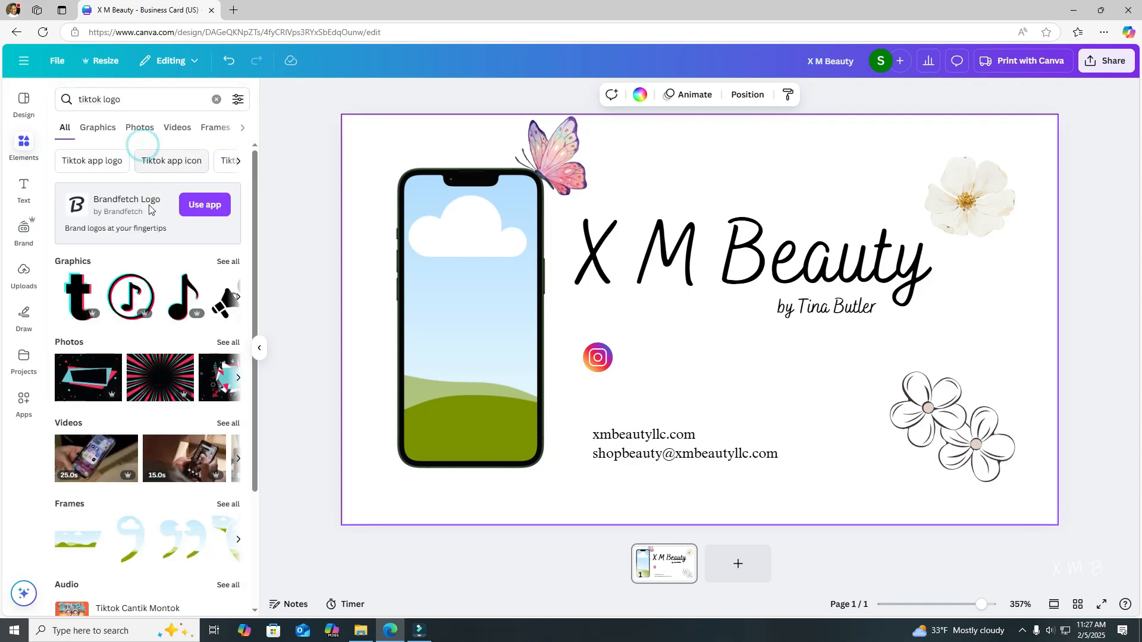
pyautogui.click(79, 297)
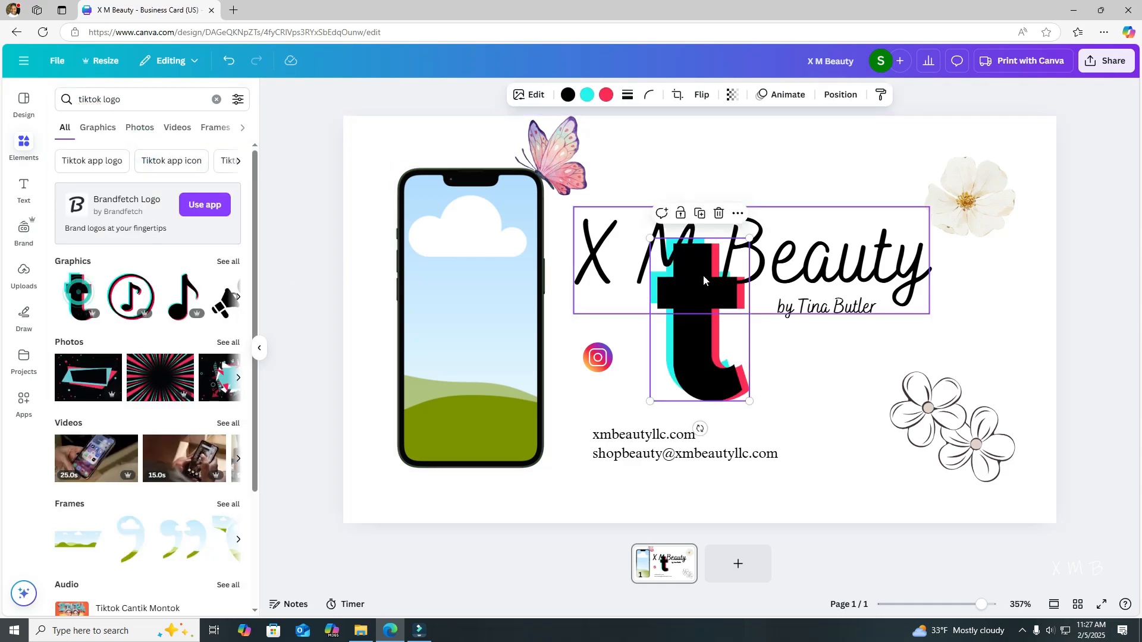
pyautogui.moveTo(747, 238); pyautogui.dragTo(675, 376)
pyautogui.click(598, 357)
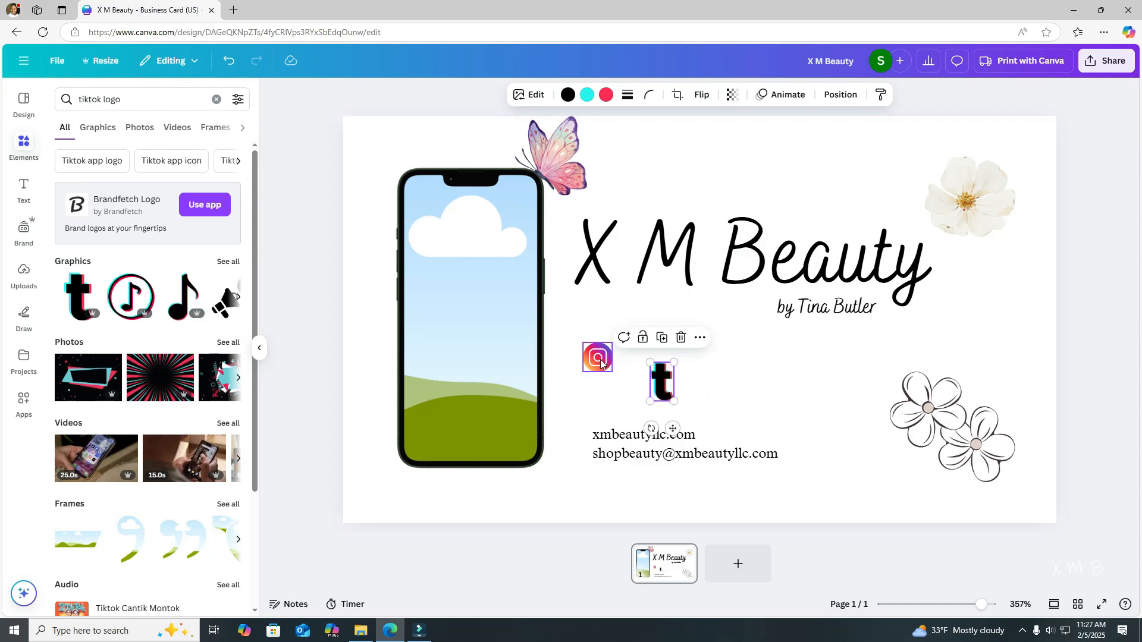
pyautogui.moveTo(612, 343); pyautogui.dragTo(616, 337)
pyautogui.moveTo(666, 391); pyautogui.dragTo(646, 358)
pyautogui.click(675, 364)
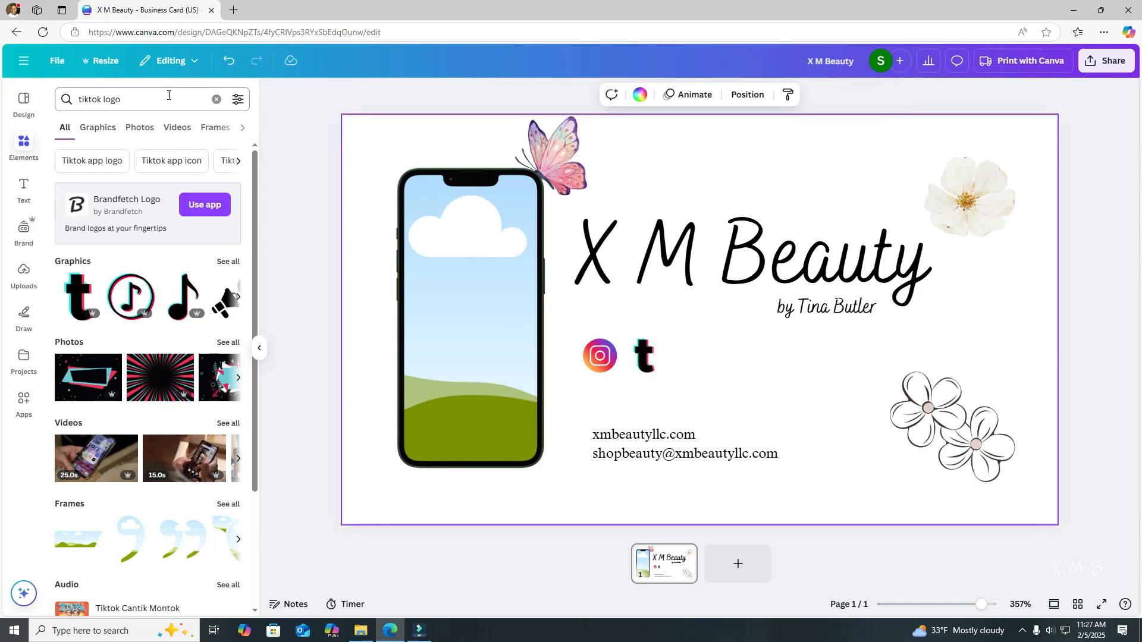
# Step: Search Facebook logos and add a blue thumbs-up icon sized to match the others
pyautogui.click(217, 100)
pyautogui.click(127, 101)
pyautogui.write('f')
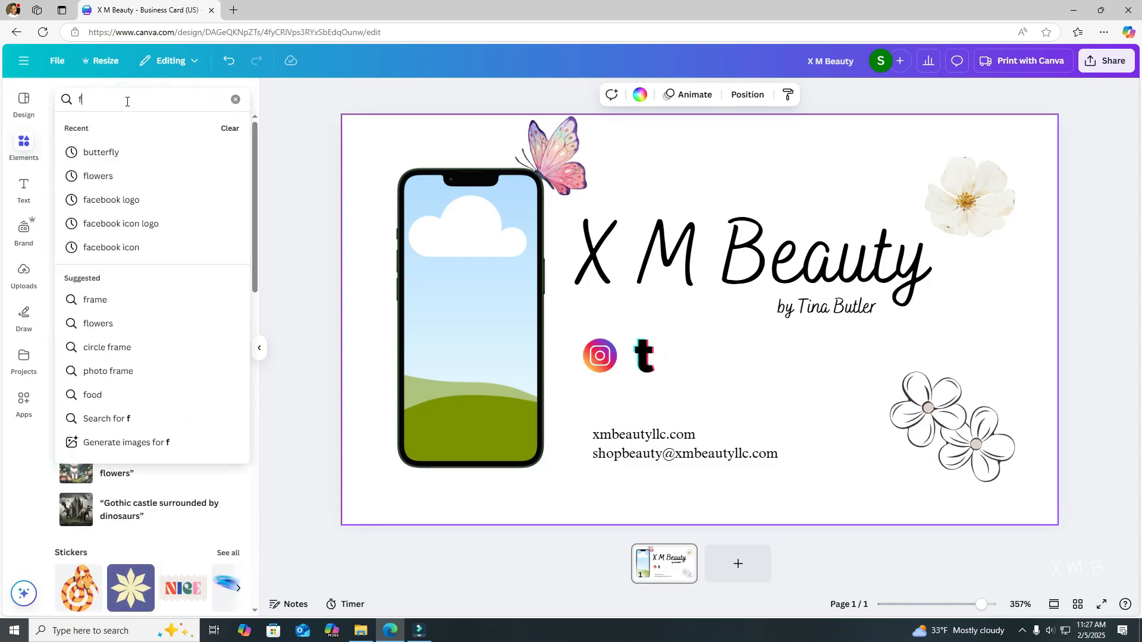
pyautogui.write('acebook')
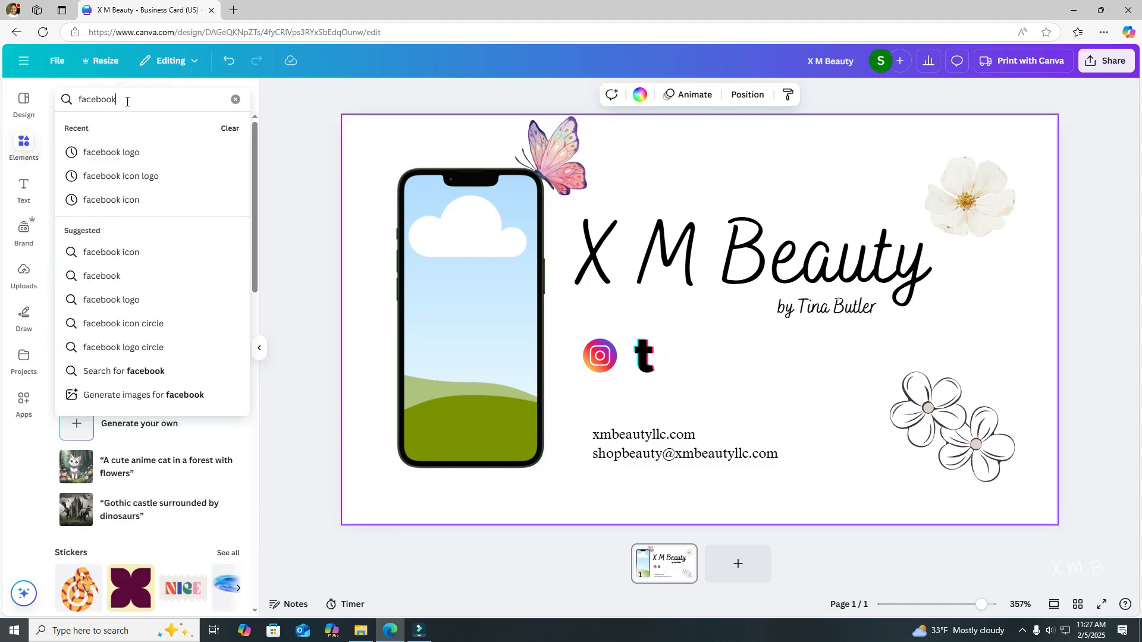
pyautogui.write(' logo')
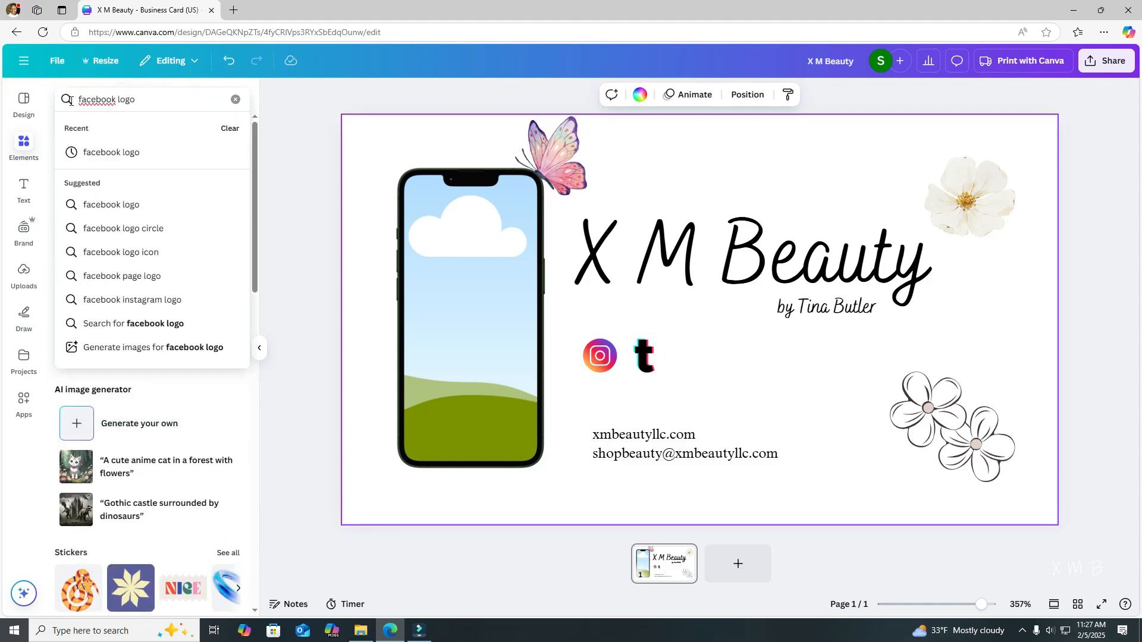
pyautogui.click(95, 159)
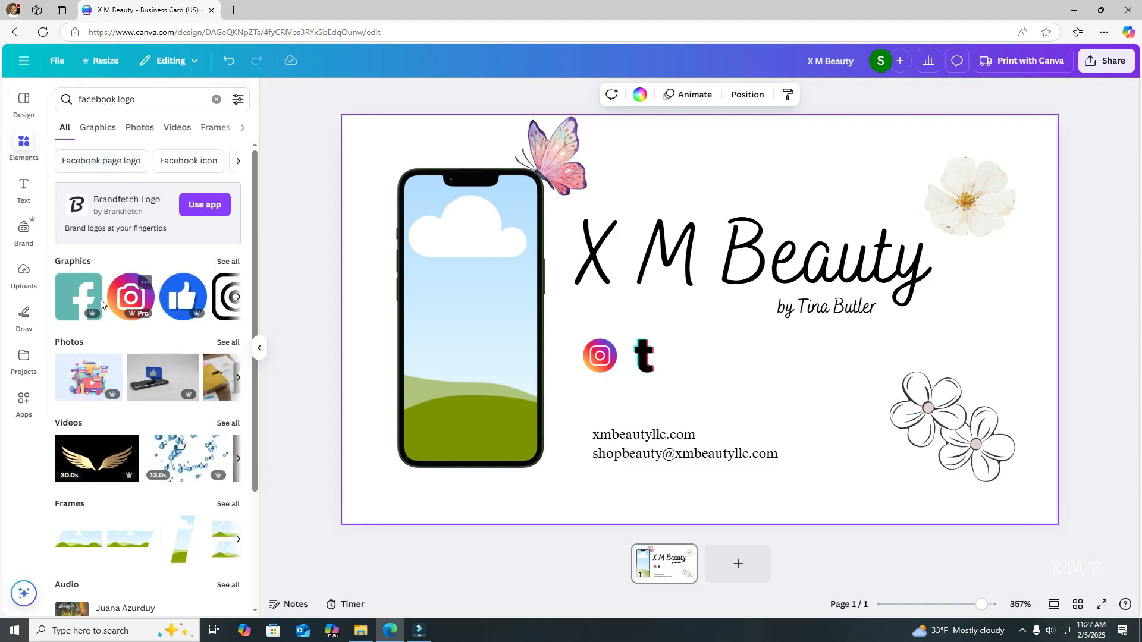
pyautogui.click(223, 263)
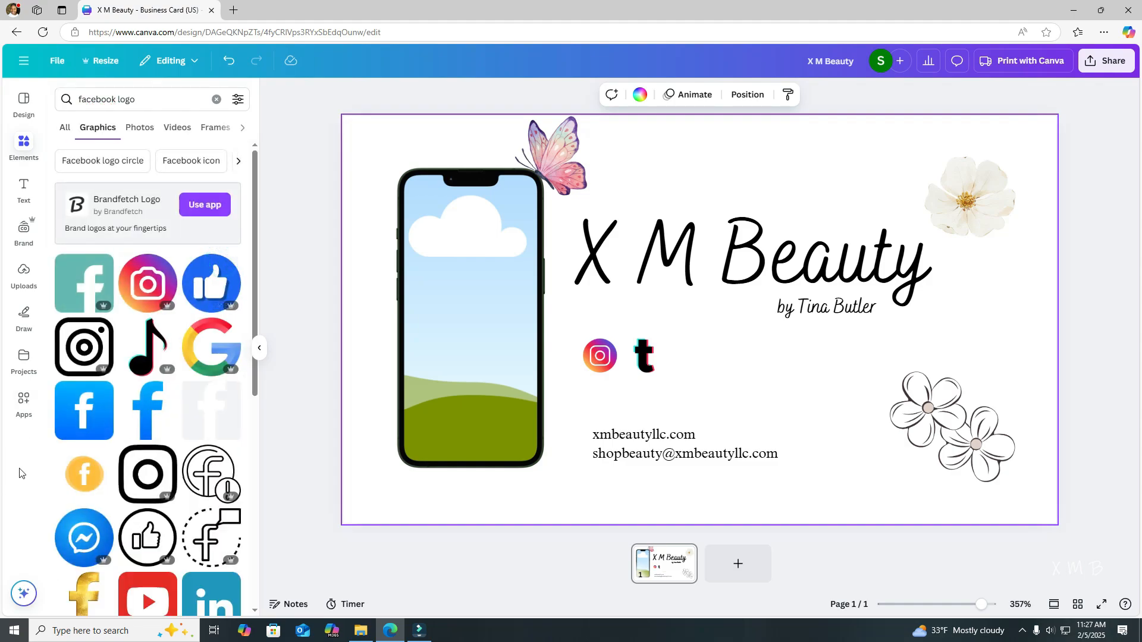
pyautogui.click(203, 289)
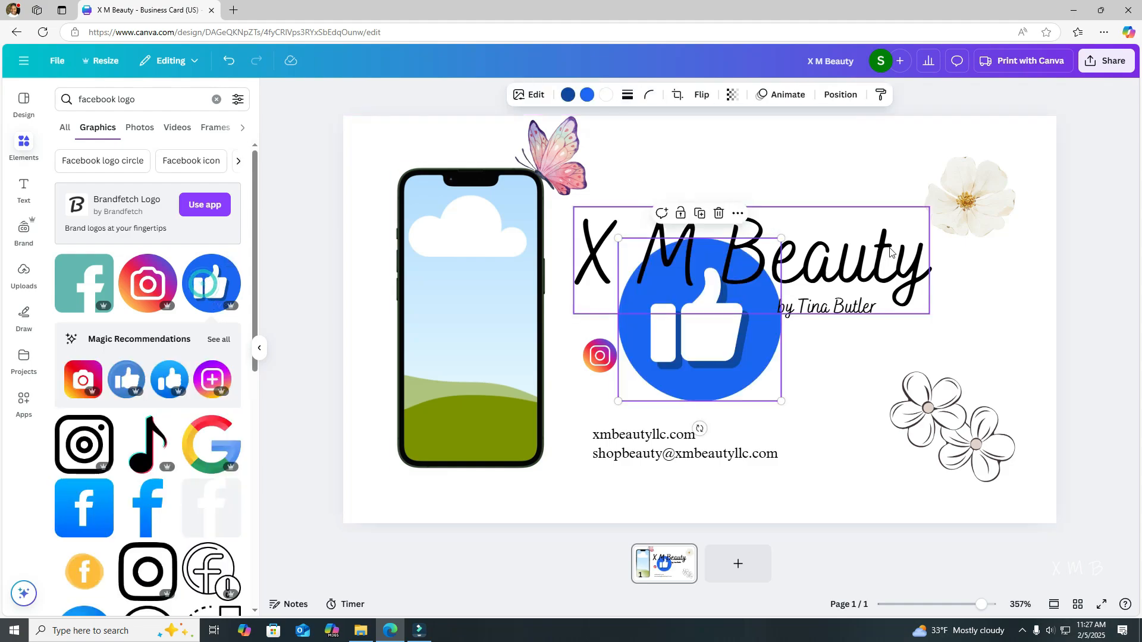
pyautogui.moveTo(781, 238); pyautogui.dragTo(698, 357)
pyautogui.click(735, 356)
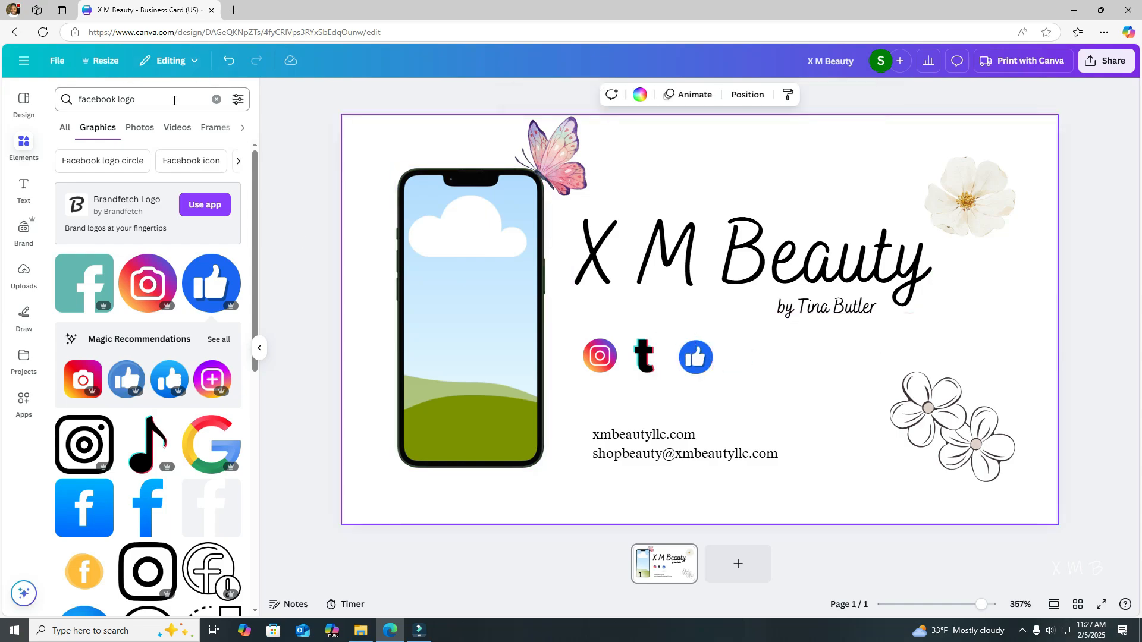
# Step: Search 'youtube logo', add the red YouTube logo and shrink it into the row
pyautogui.click(217, 100)
pyautogui.write('yo')
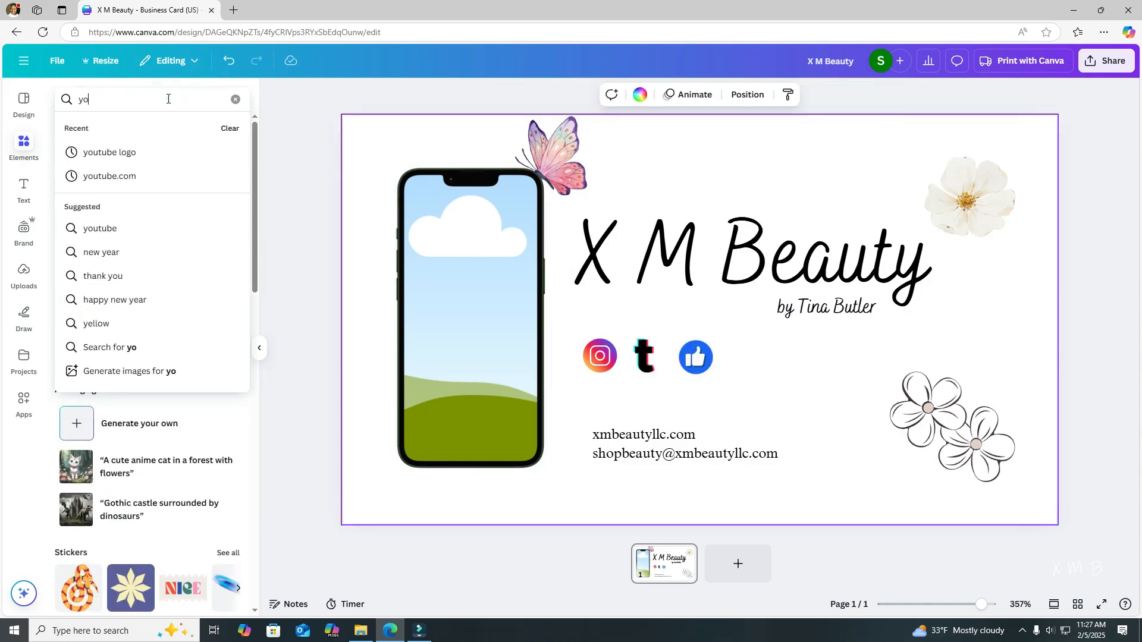
pyautogui.write('utube logo')
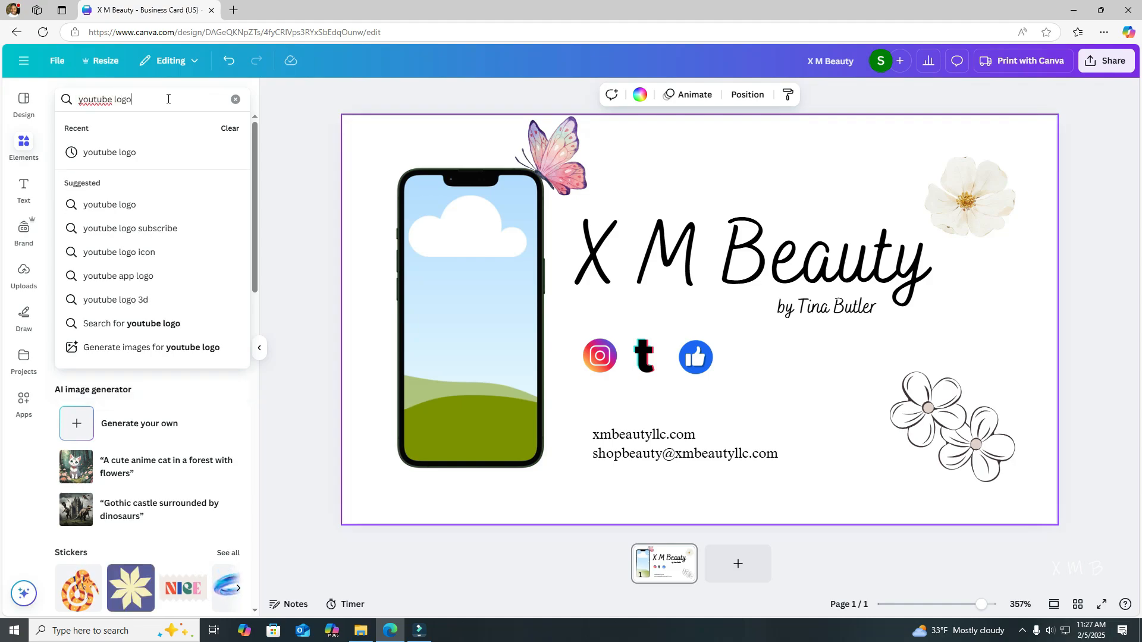
pyautogui.press('Return')
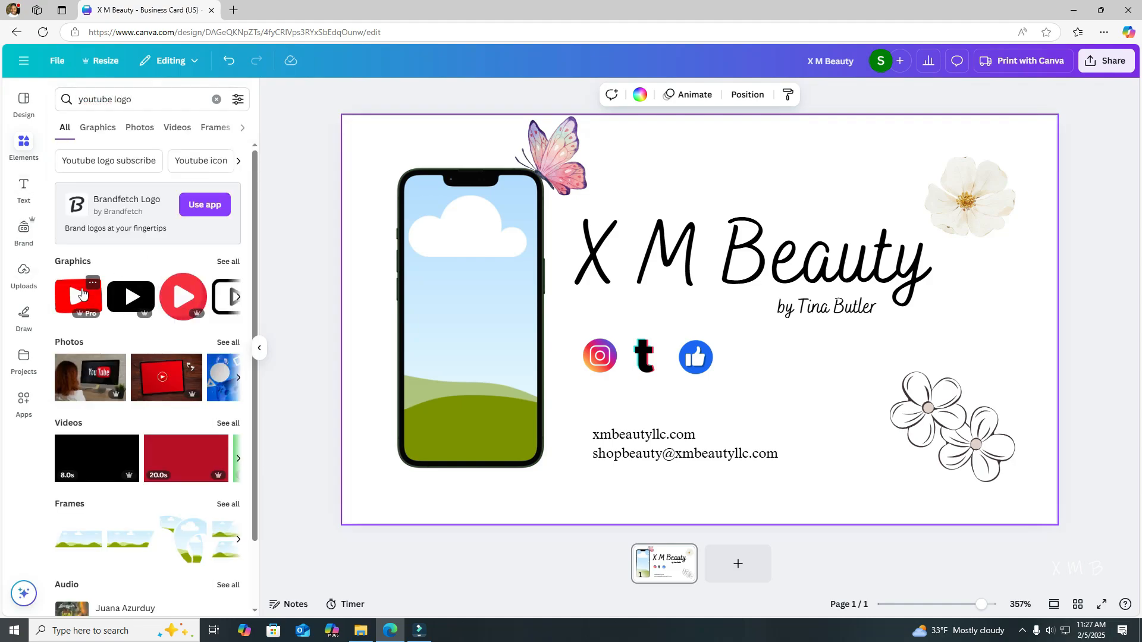
pyautogui.click(82, 294)
pyautogui.moveTo(808, 238); pyautogui.dragTo(691, 358)
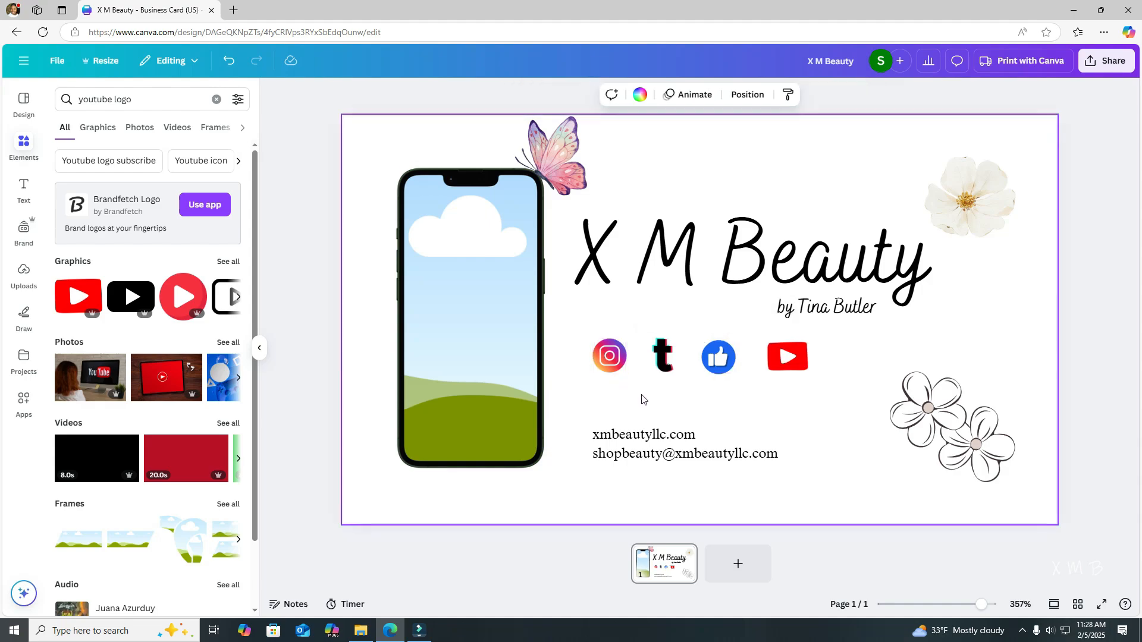
pyautogui.click(9, 190)
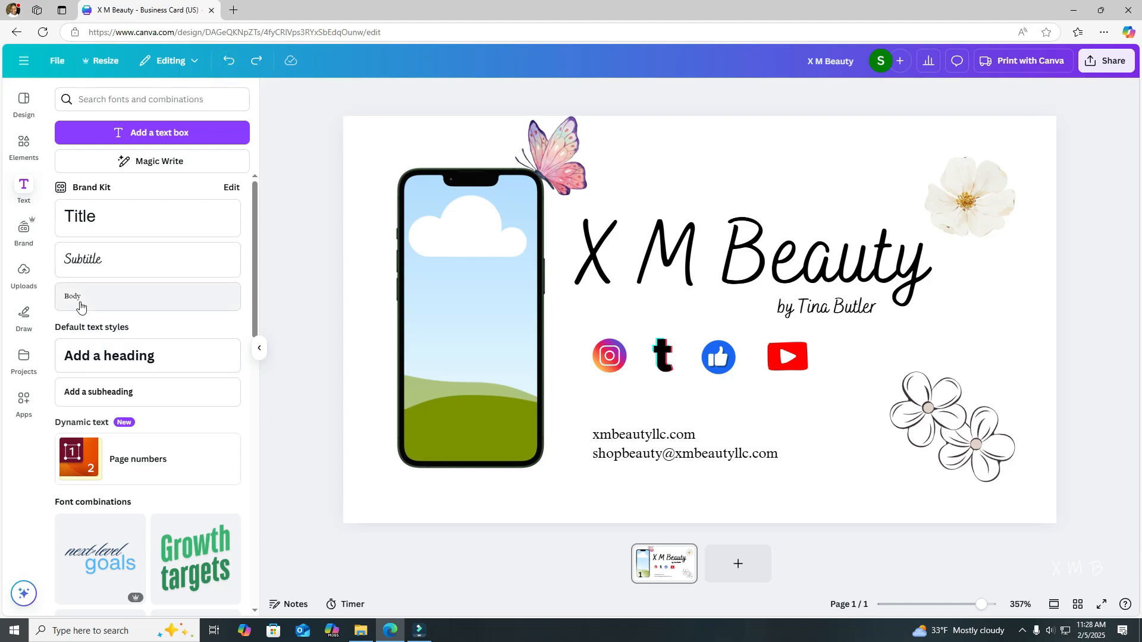
pyautogui.click(80, 306)
pyautogui.write('@xmbe')
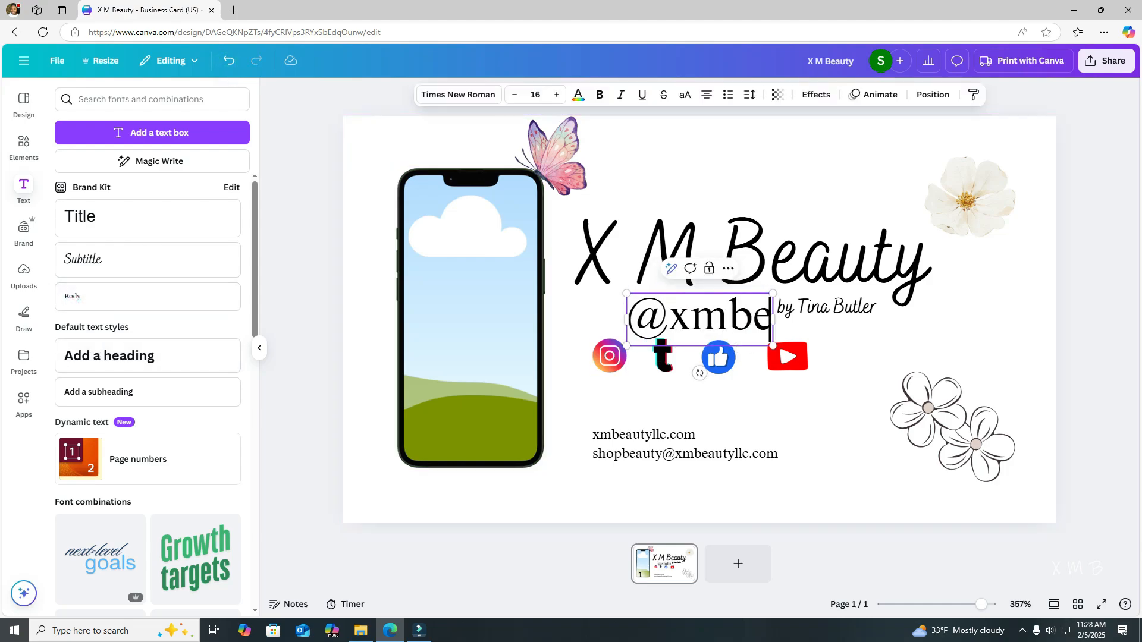
pyautogui.write('auty')
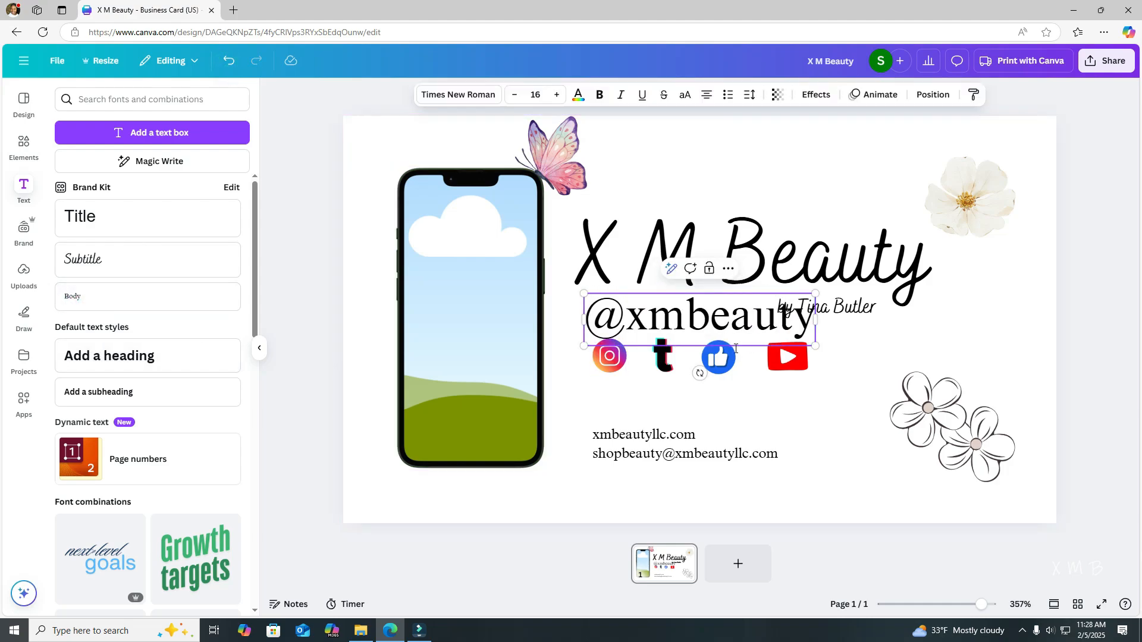
pyautogui.write('6')
pyautogui.click(749, 370)
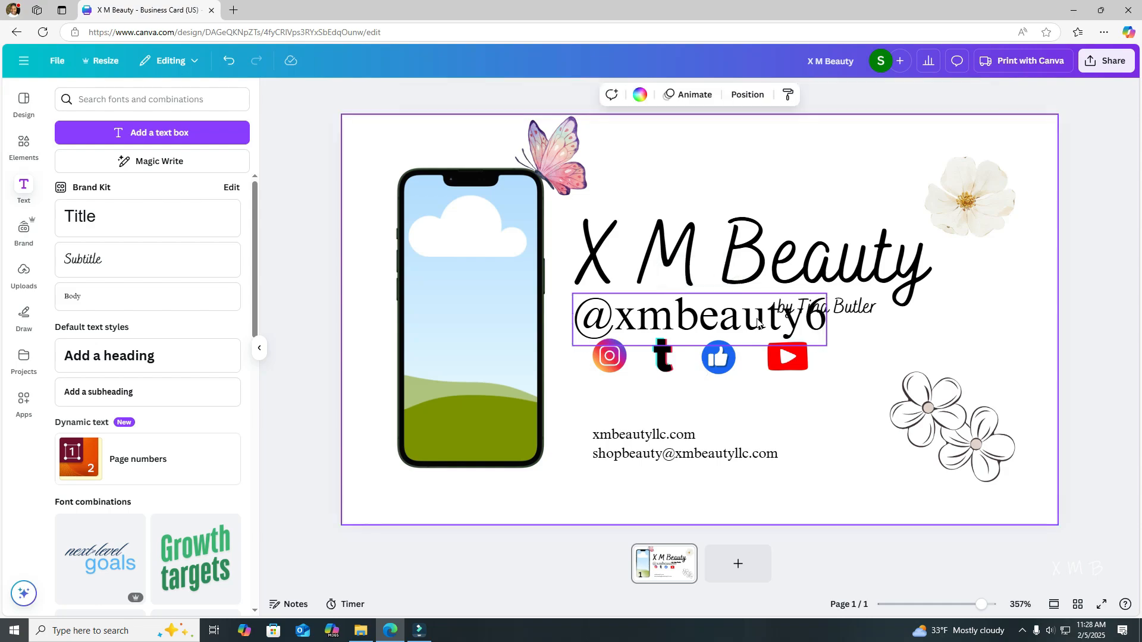
pyautogui.click(756, 318)
pyautogui.moveTo(826, 294); pyautogui.dragTo(629, 386)
pyautogui.click(647, 388)
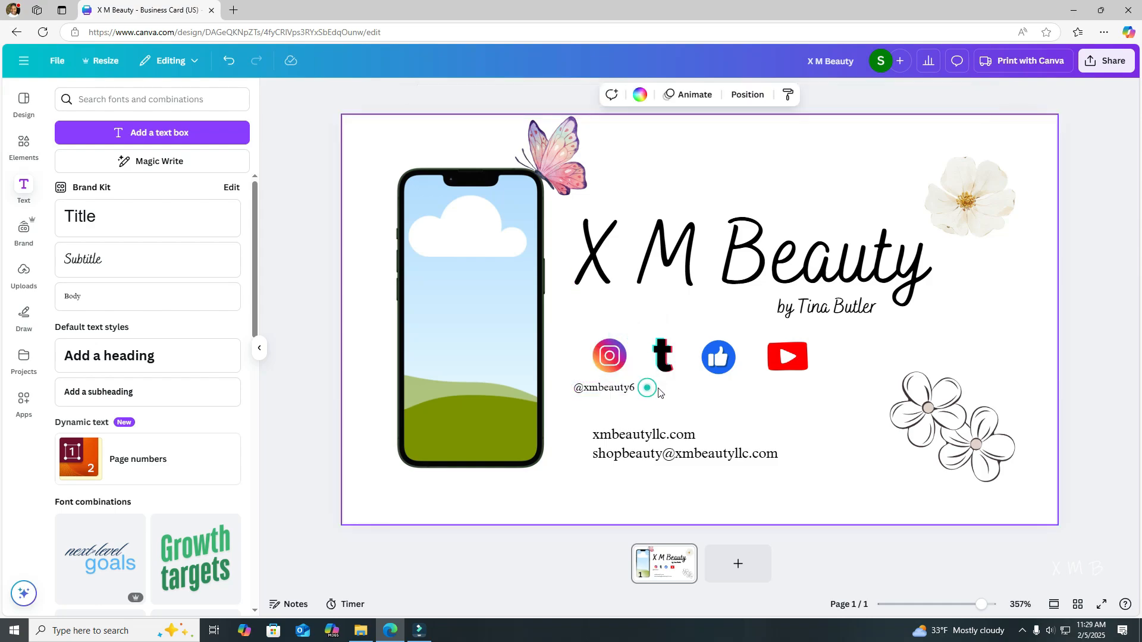
pyautogui.click(604, 389)
pyautogui.rightClick(615, 388)
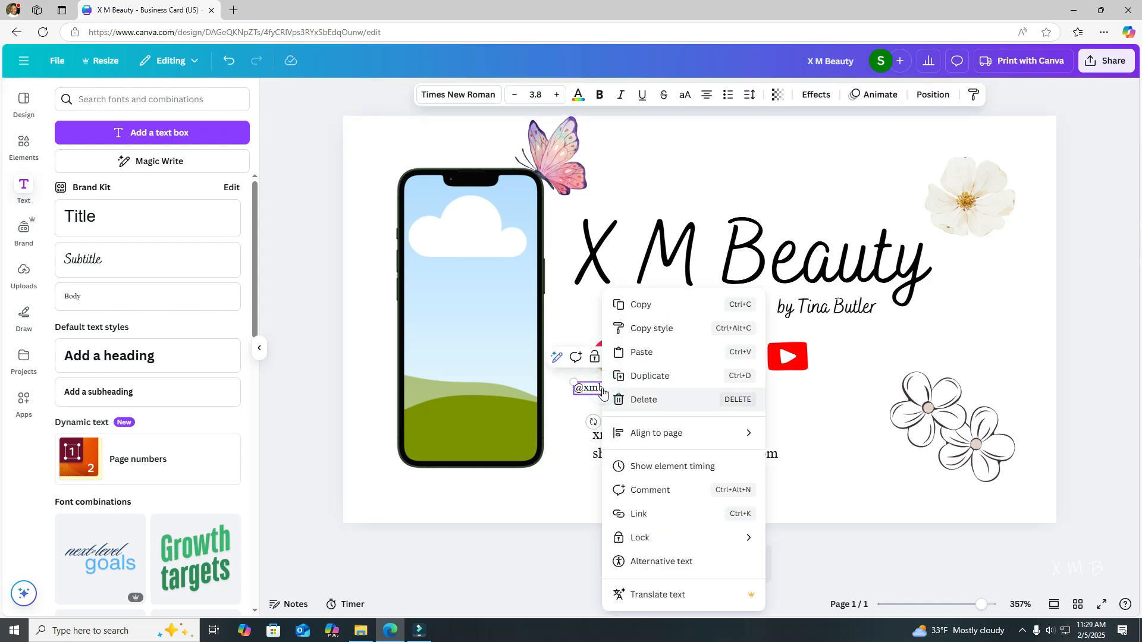
pyautogui.click(648, 381)
pyautogui.moveTo(655, 427); pyautogui.dragTo(700, 394)
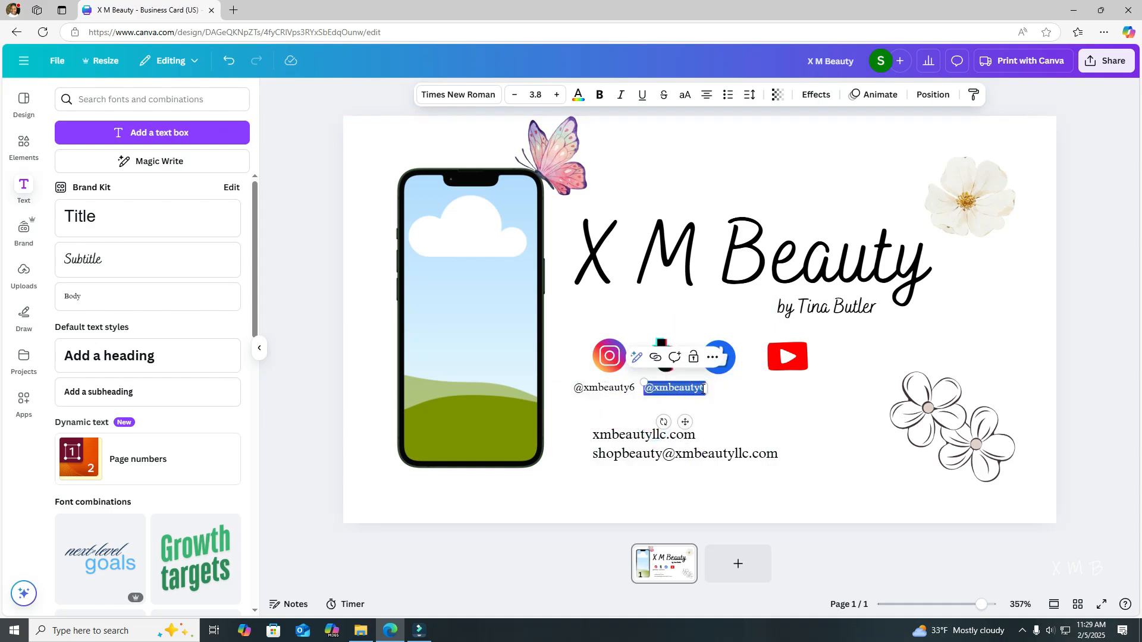
pyautogui.click(701, 389)
pyautogui.click(731, 395)
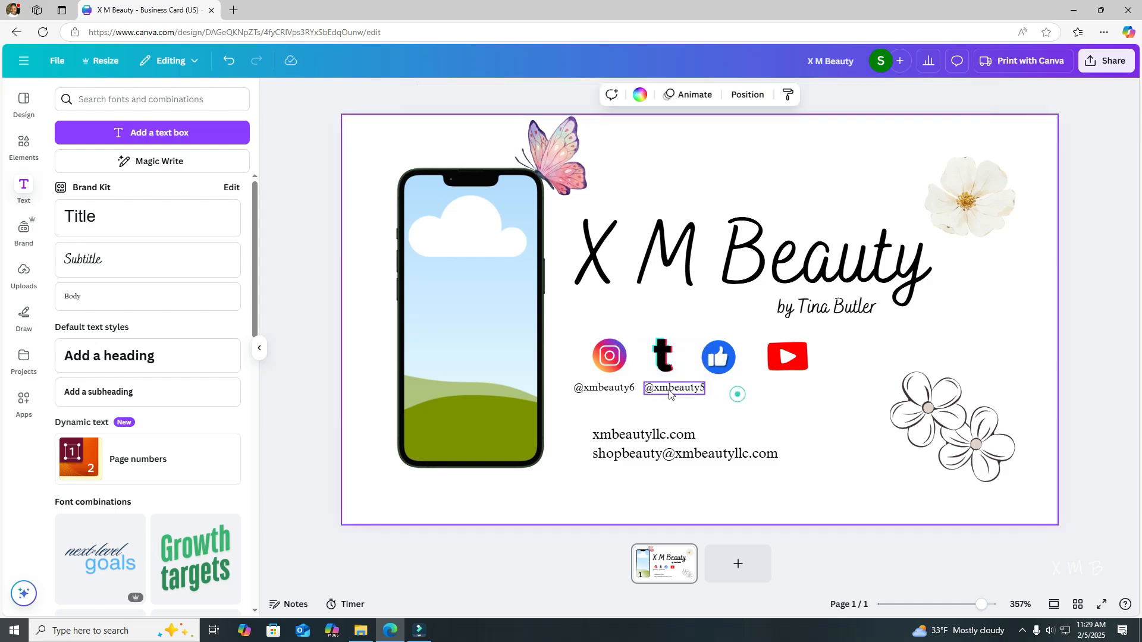
pyautogui.click(620, 387)
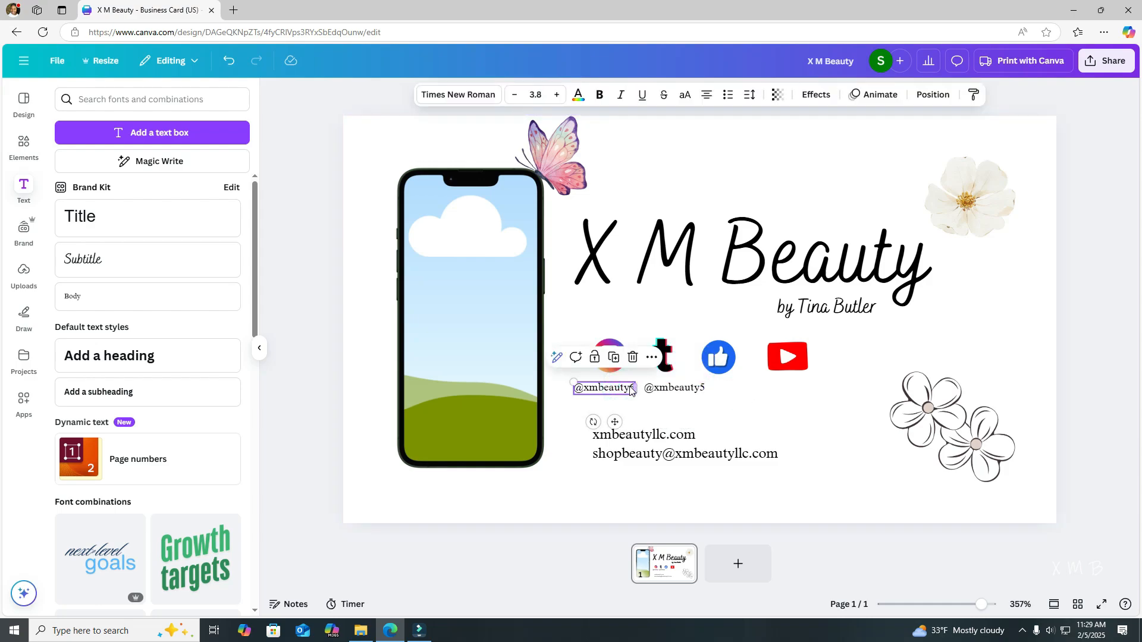
pyautogui.click(515, 95)
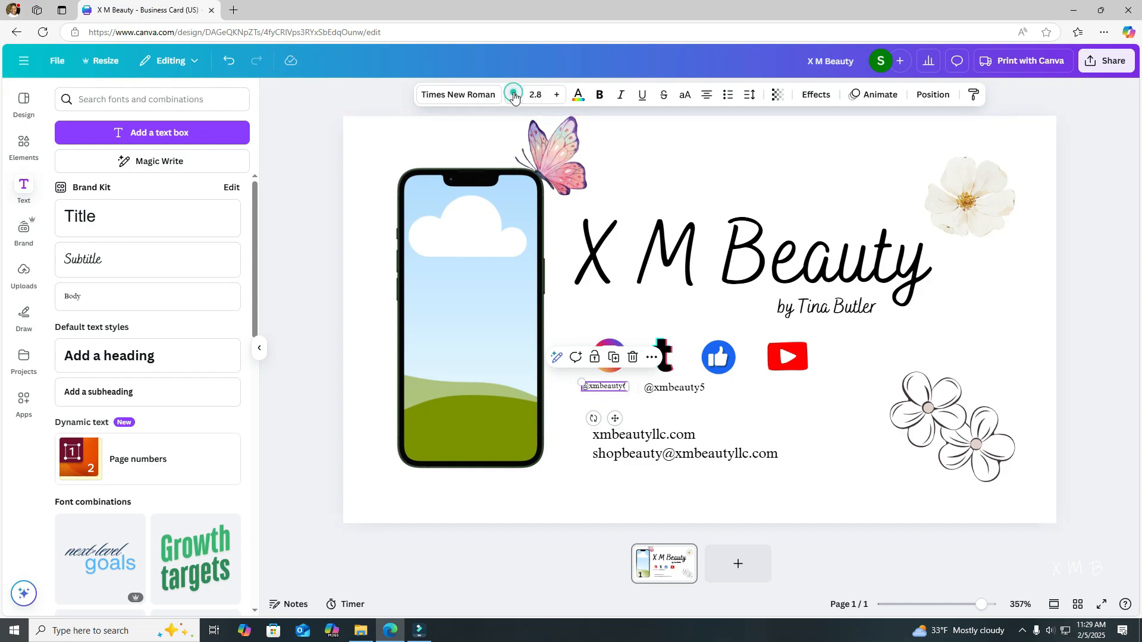
pyautogui.click(674, 387)
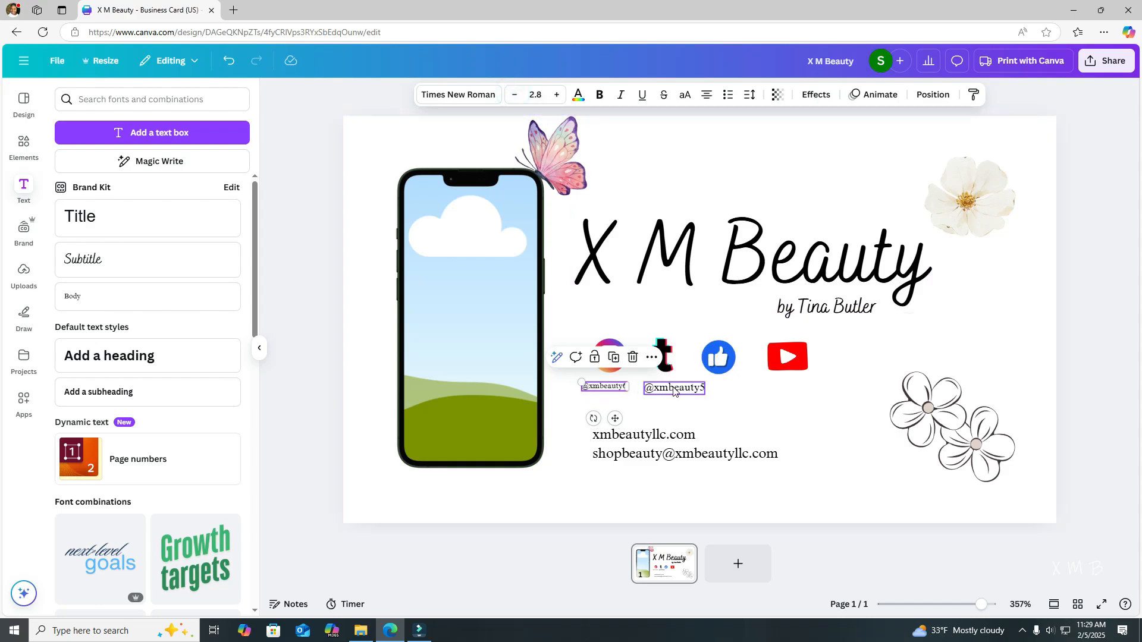
pyautogui.click(515, 96)
pyautogui.click(683, 399)
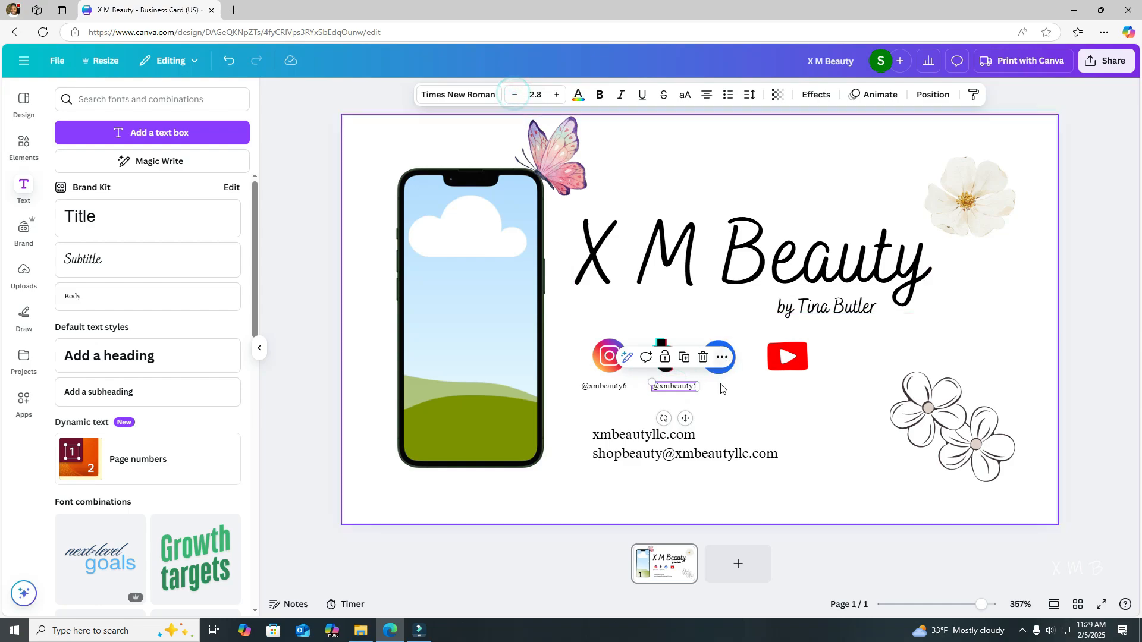
# Step: Duplicate the handle, retype it as 'X M Beauty', and place it under the Facebook icon
pyautogui.click(678, 389)
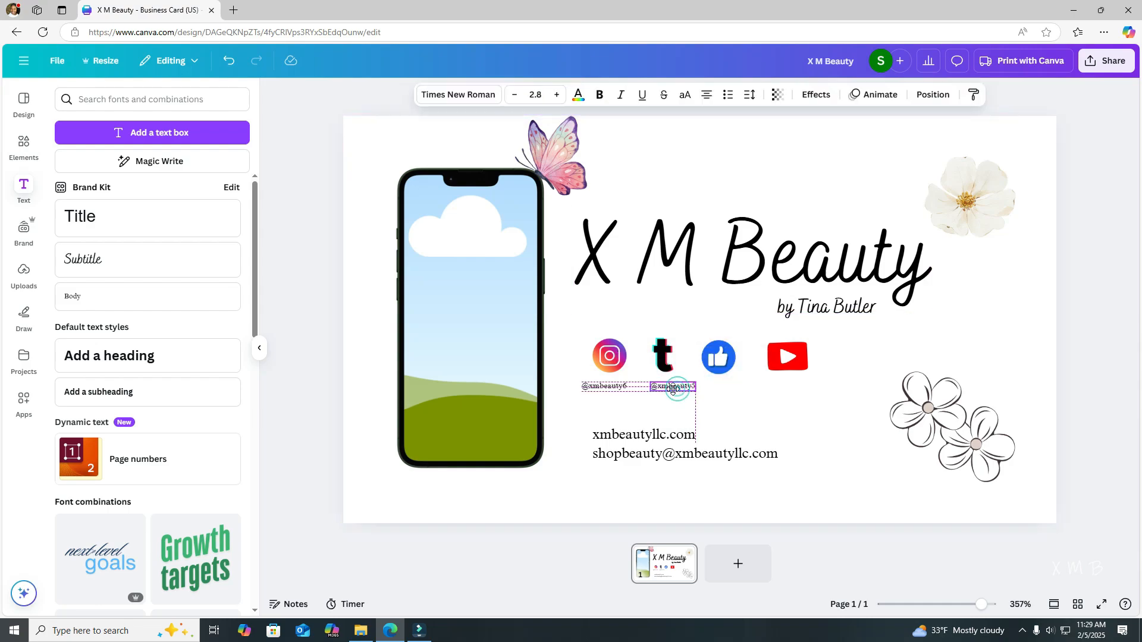
pyautogui.click(710, 389)
pyautogui.click(687, 388)
pyautogui.rightClick(686, 390)
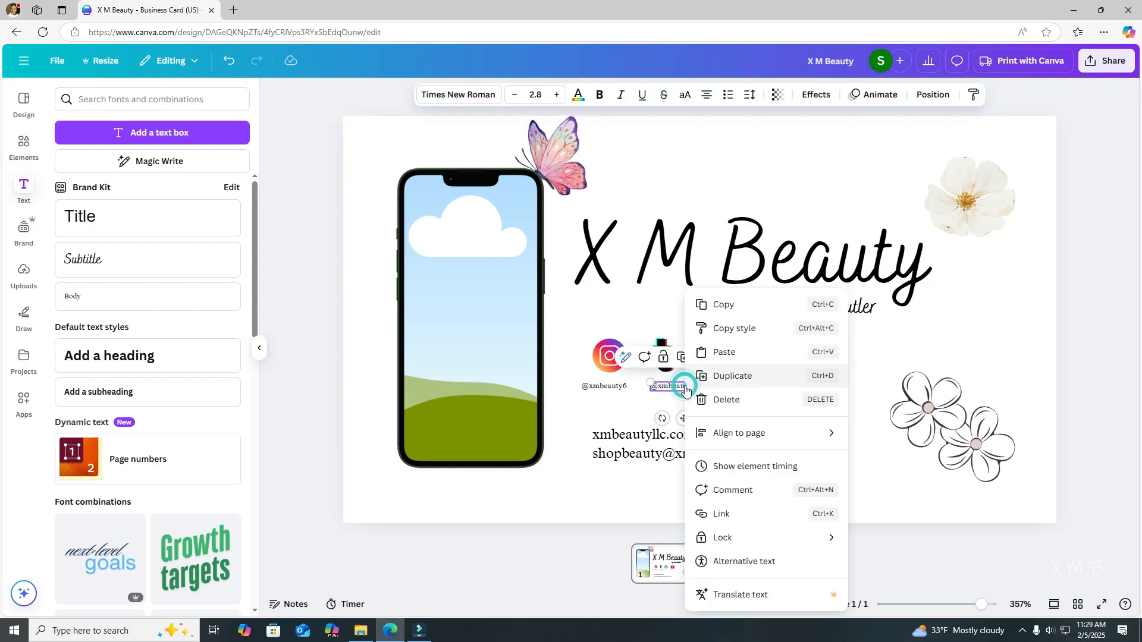
pyautogui.click(724, 376)
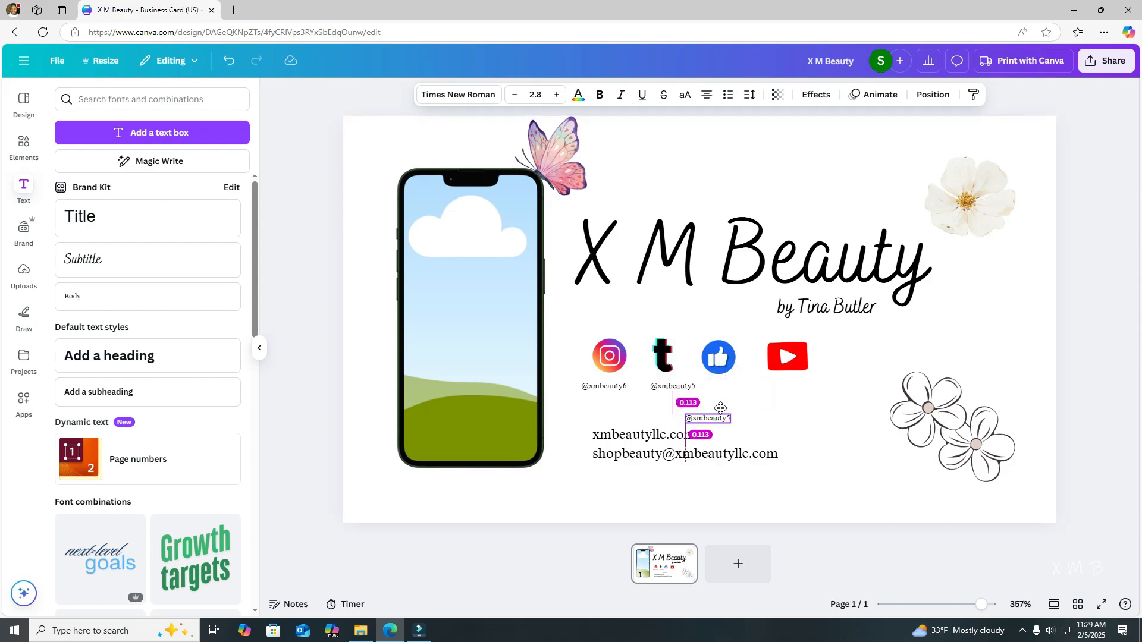
pyautogui.moveTo(725, 394); pyautogui.dragTo(740, 383)
pyautogui.write('X M B')
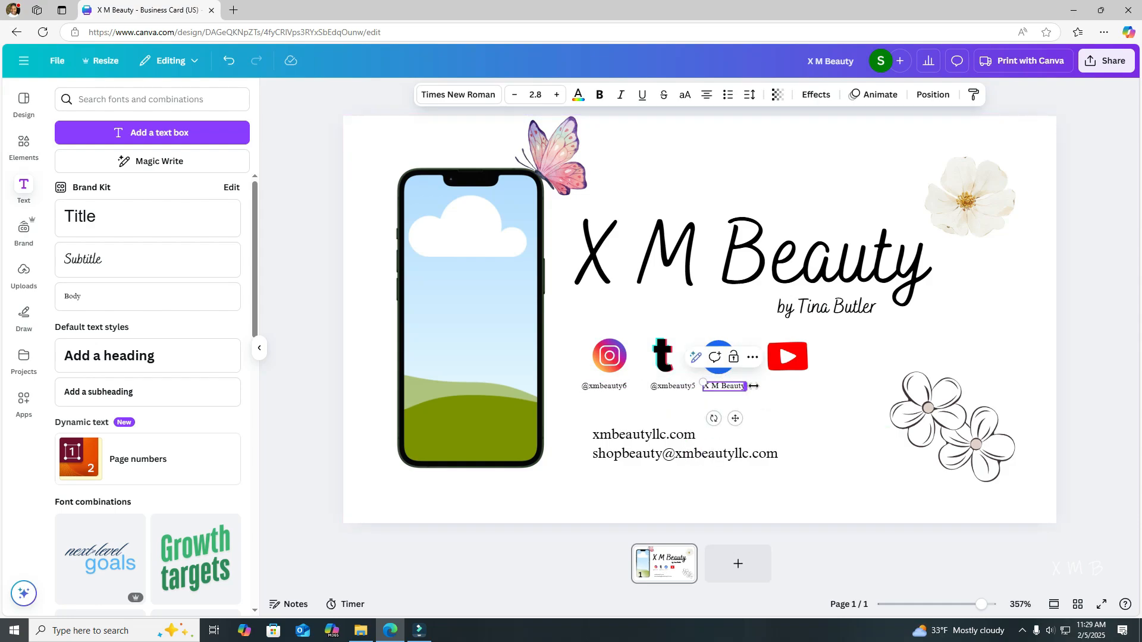
pyautogui.click(780, 387)
# Step: Duplicate the 'X M Beauty' label and place the copy under the YouTube icon
pyautogui.click(725, 390)
pyautogui.rightClick(724, 389)
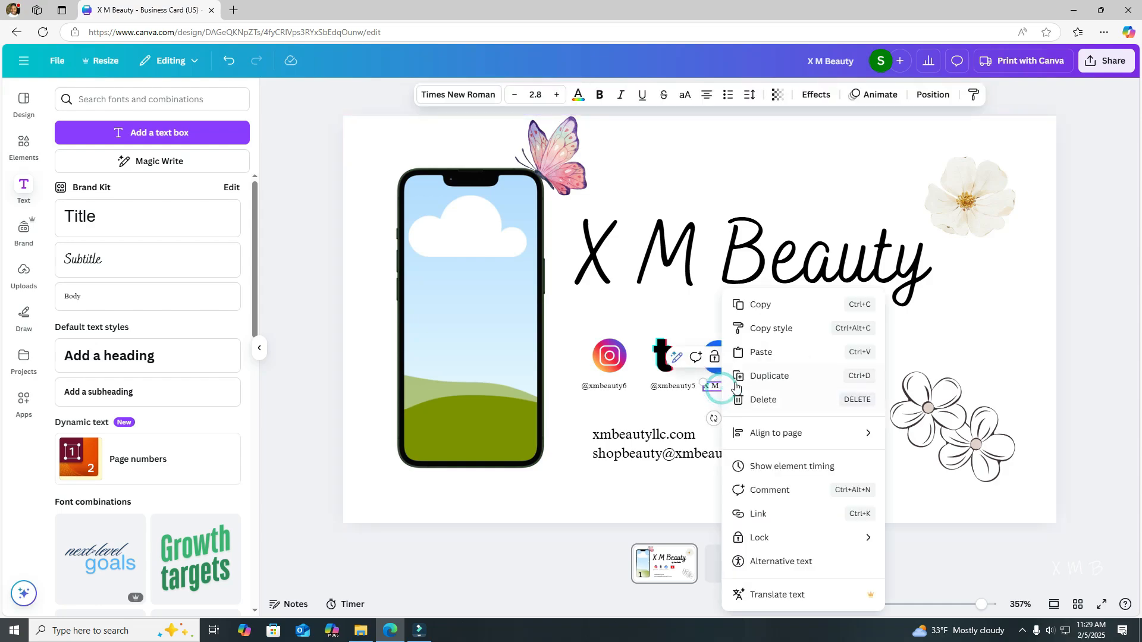
pyautogui.click(758, 376)
pyautogui.click(757, 375)
pyautogui.moveTo(762, 426); pyautogui.dragTo(789, 390)
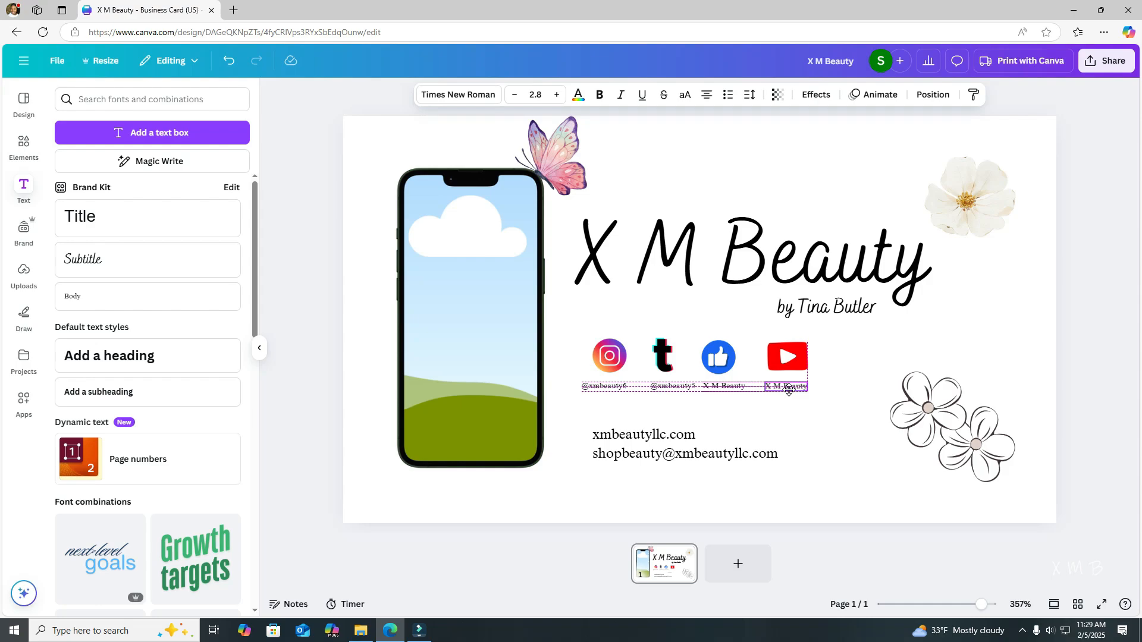
pyautogui.click(838, 453)
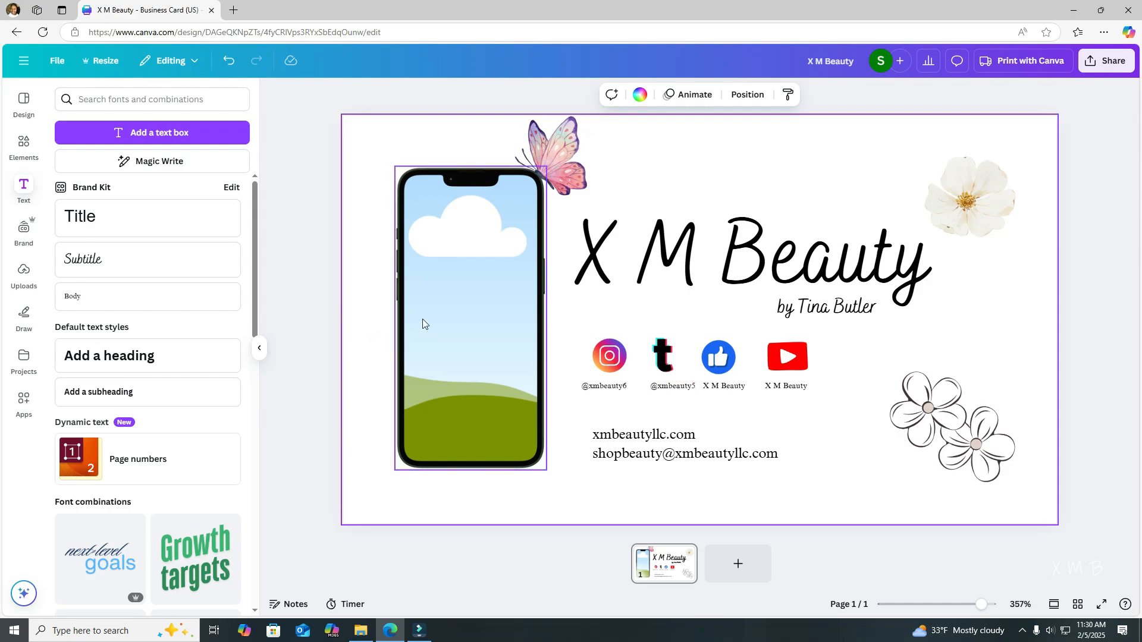
# Step: Drag the first uploaded photo, the woman holding a notepad, into the phone mockup's screen
pyautogui.click(459, 311)
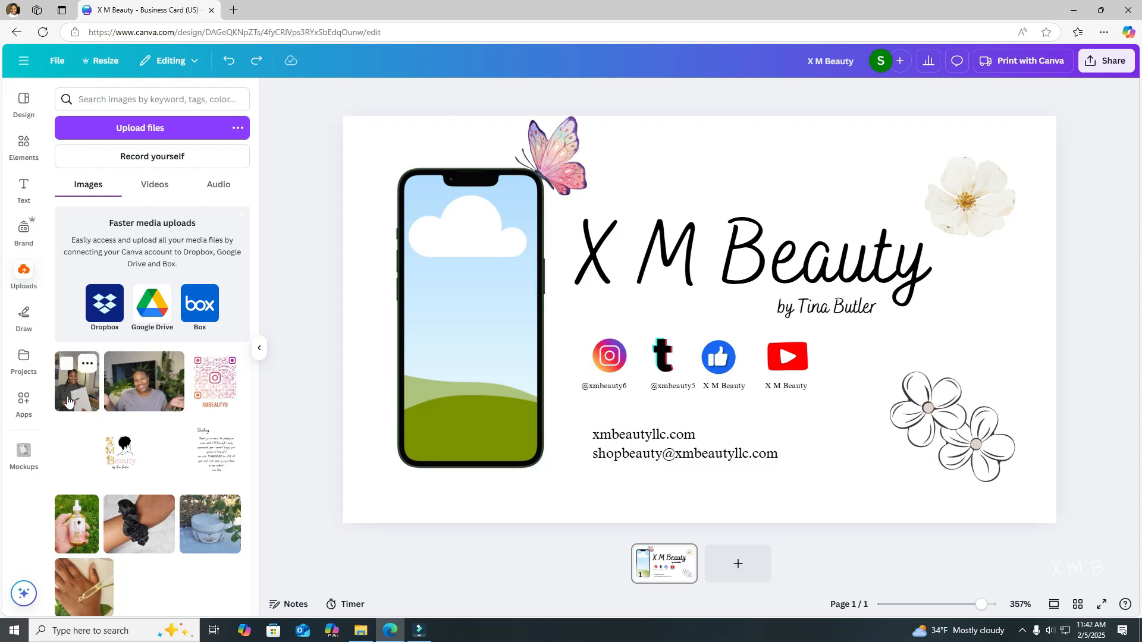
pyautogui.moveTo(77, 398); pyautogui.dragTo(430, 351)
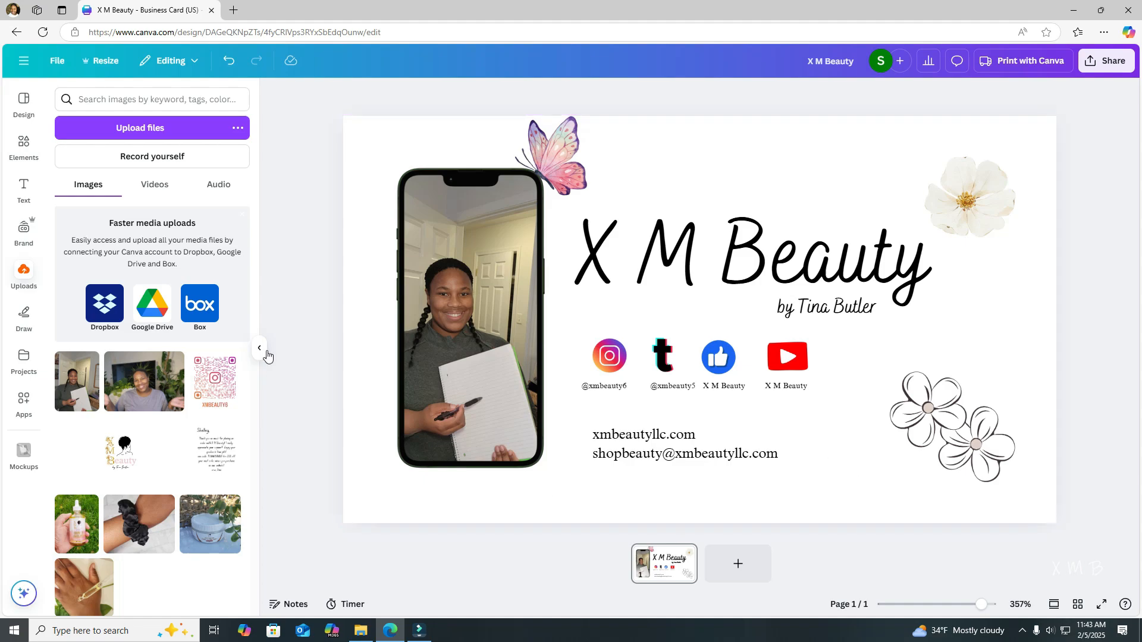
pyautogui.click(785, 178)
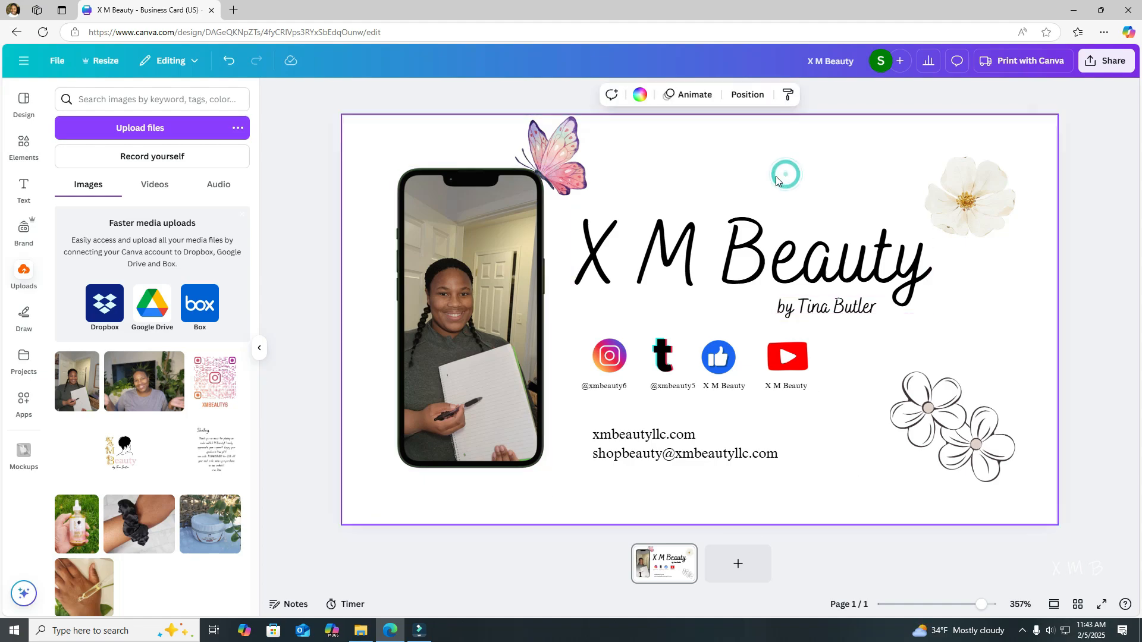
# Step: Make the card background pink and search the elements library for 'sun'
pyautogui.click(640, 94)
pyautogui.click(101, 297)
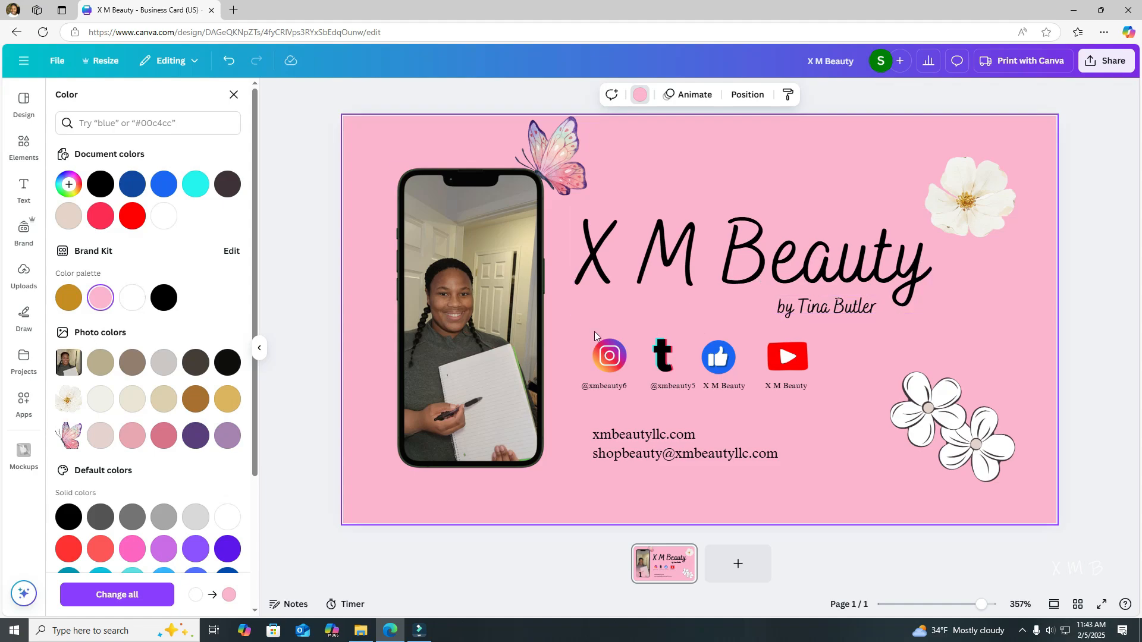
pyautogui.click(23, 146)
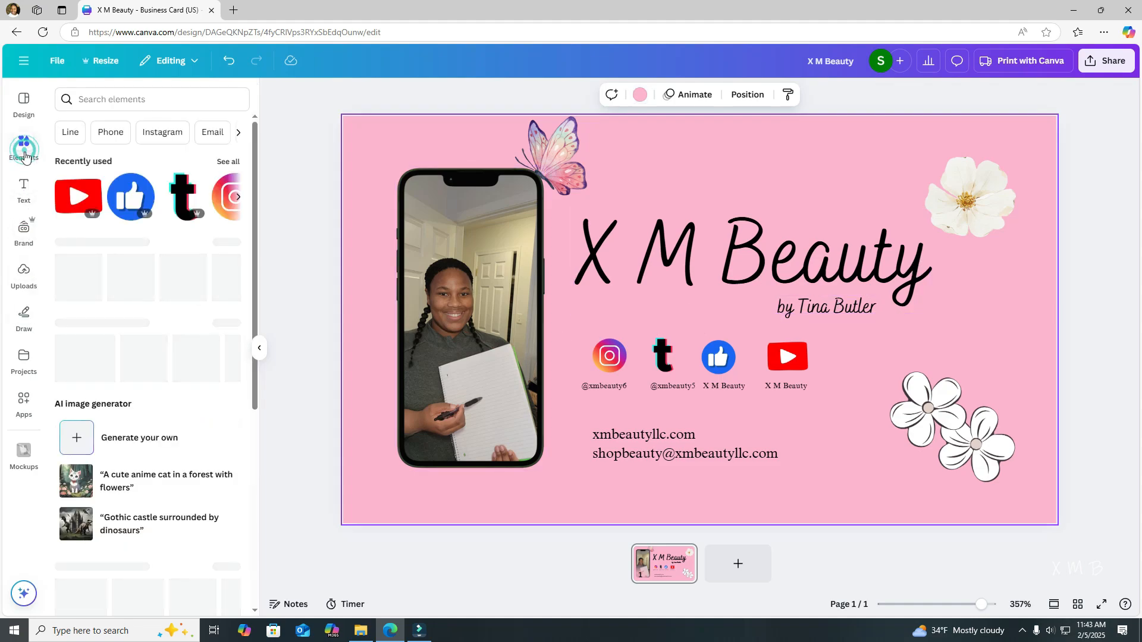
pyautogui.click(142, 99)
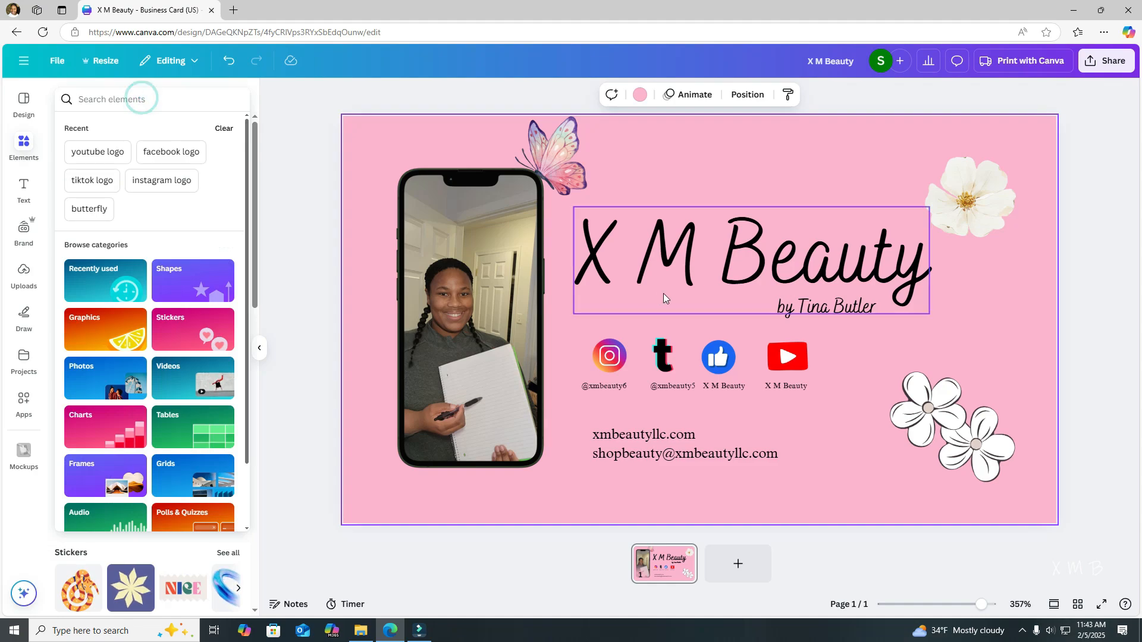
pyautogui.write('sun')
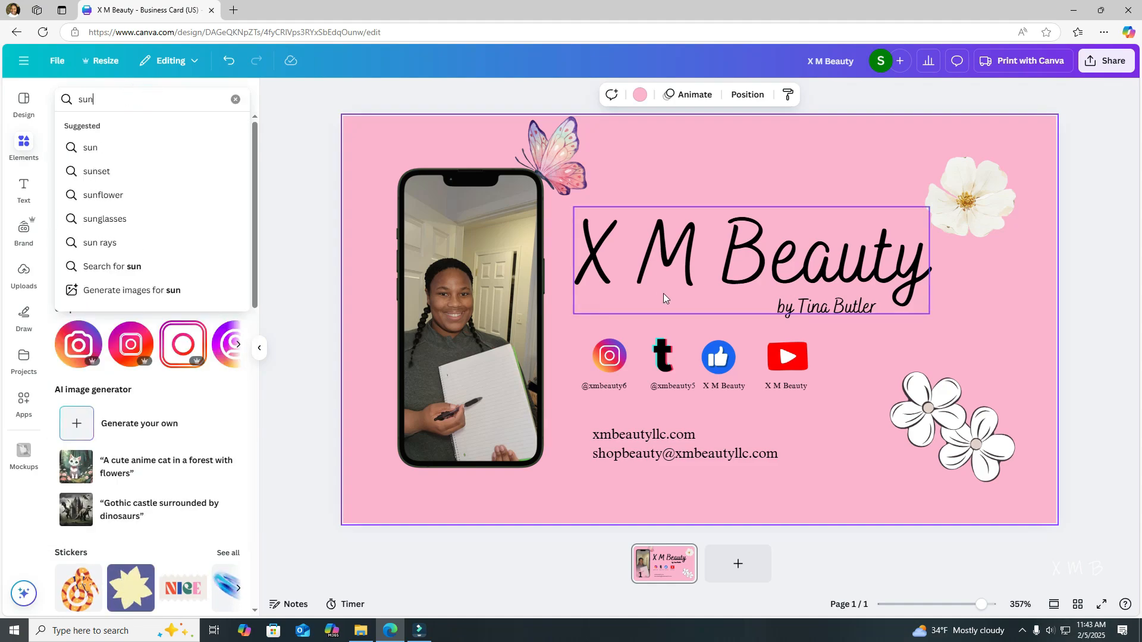
pyautogui.press('Return')
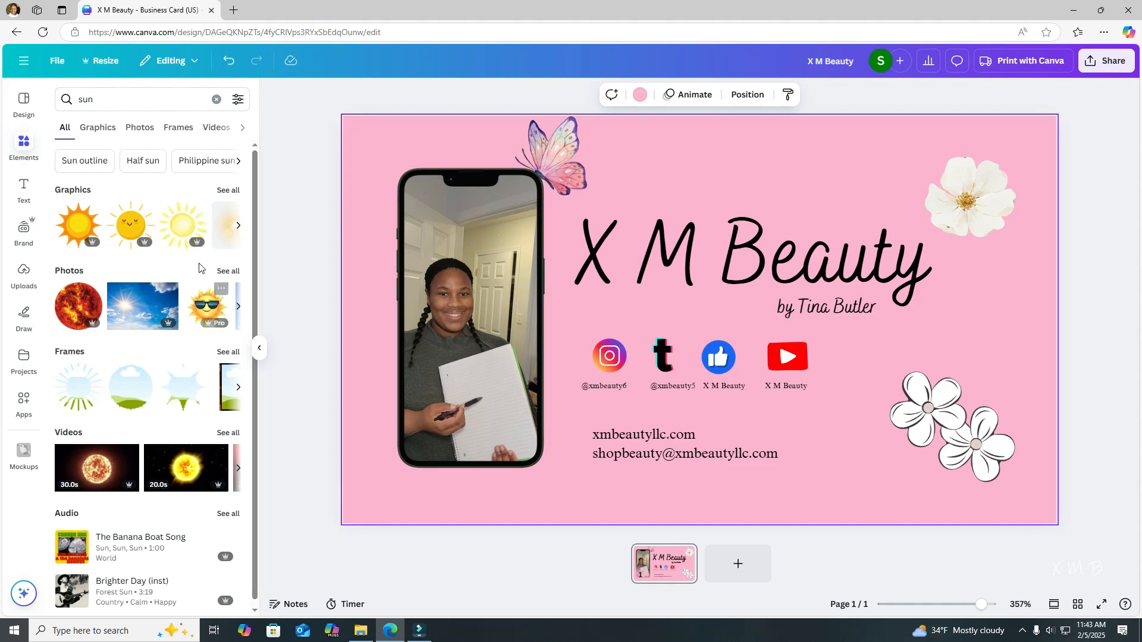
# Step: Add a sun graphic, widen it, and position it behind the X M Beauty title
pyautogui.click(228, 190)
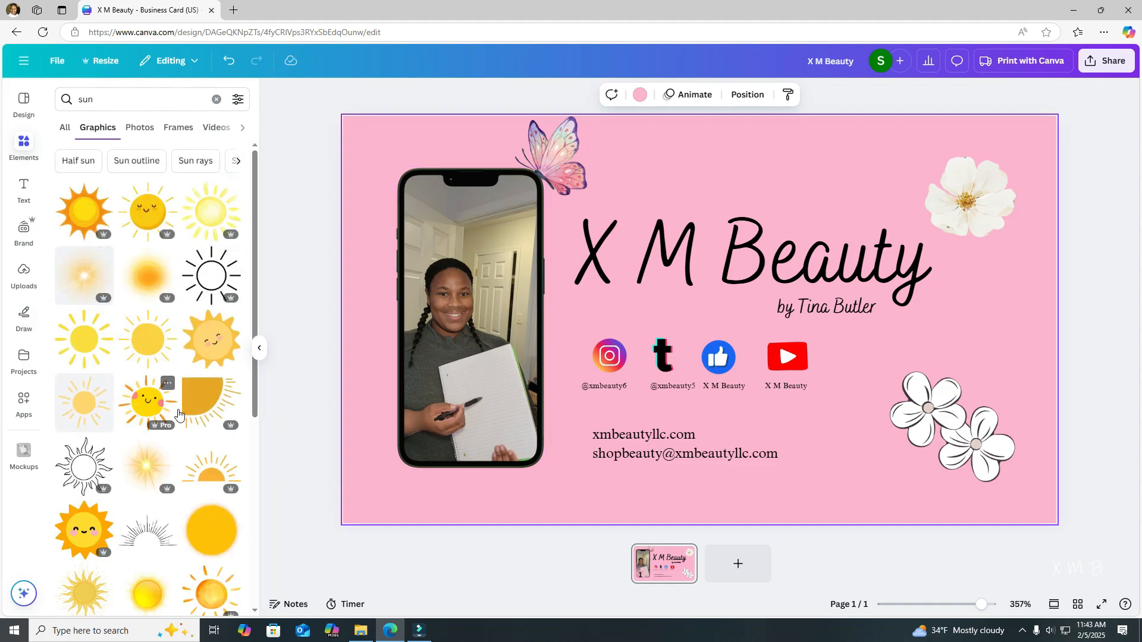
pyautogui.click(84, 530)
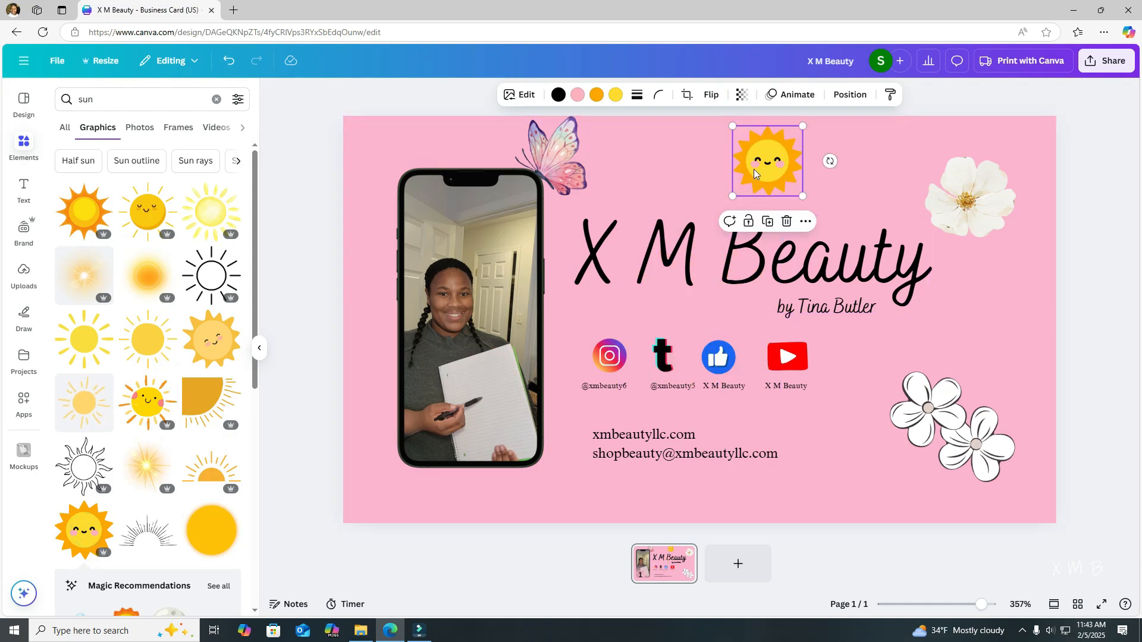
pyautogui.moveTo(757, 169); pyautogui.dragTo(363, 158)
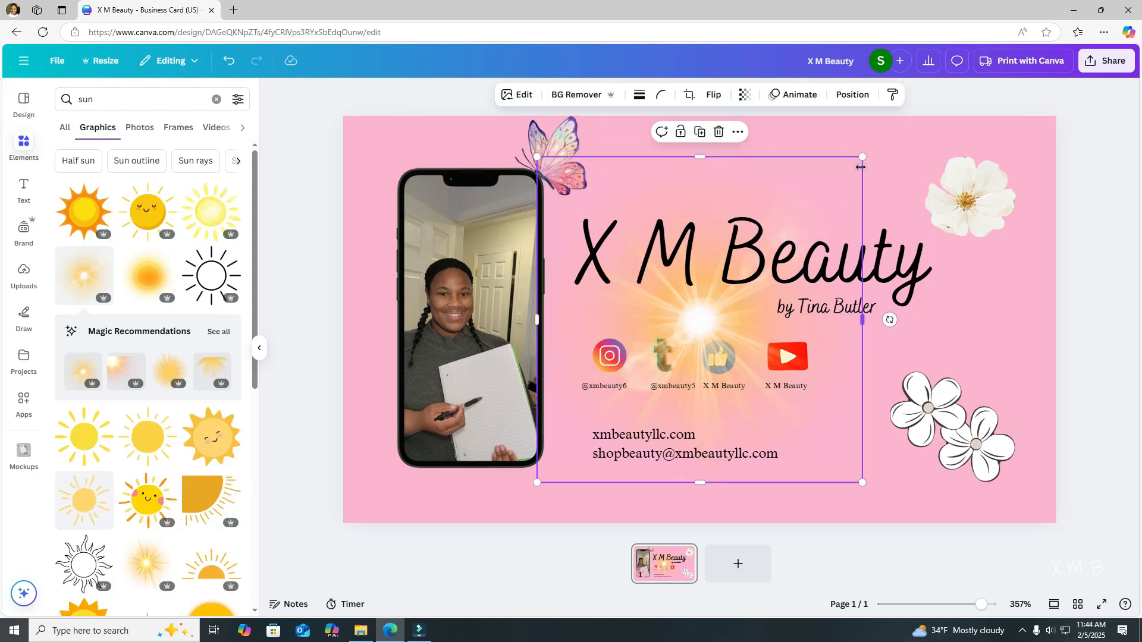
pyautogui.moveTo(860, 163); pyautogui.dragTo(882, 268)
pyautogui.moveTo(695, 317); pyautogui.dragTo(692, 253)
pyautogui.click(1038, 347)
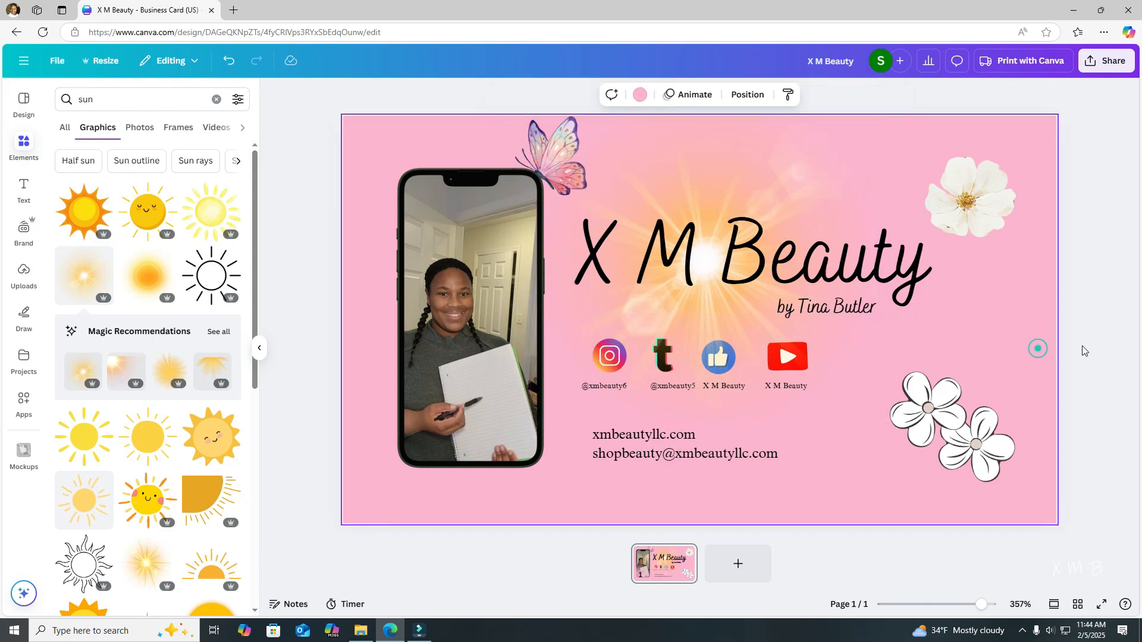
pyautogui.click(1088, 345)
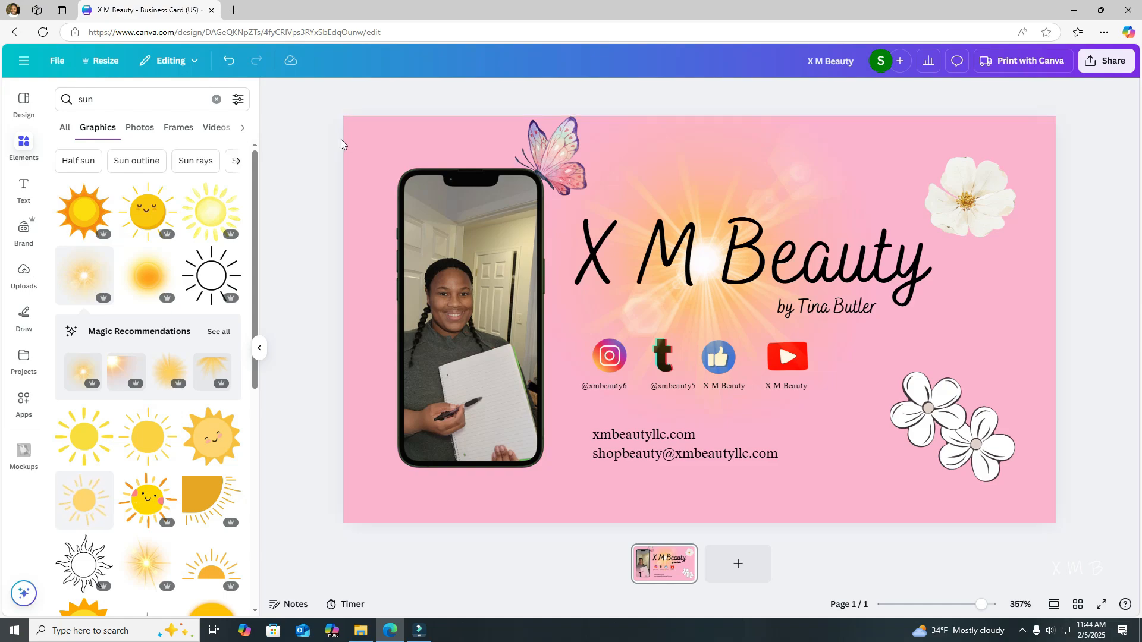
# Step: From Home, create a blank 940 × 788 px Facebook Post (Landscape) under Social media
pyautogui.click(24, 60)
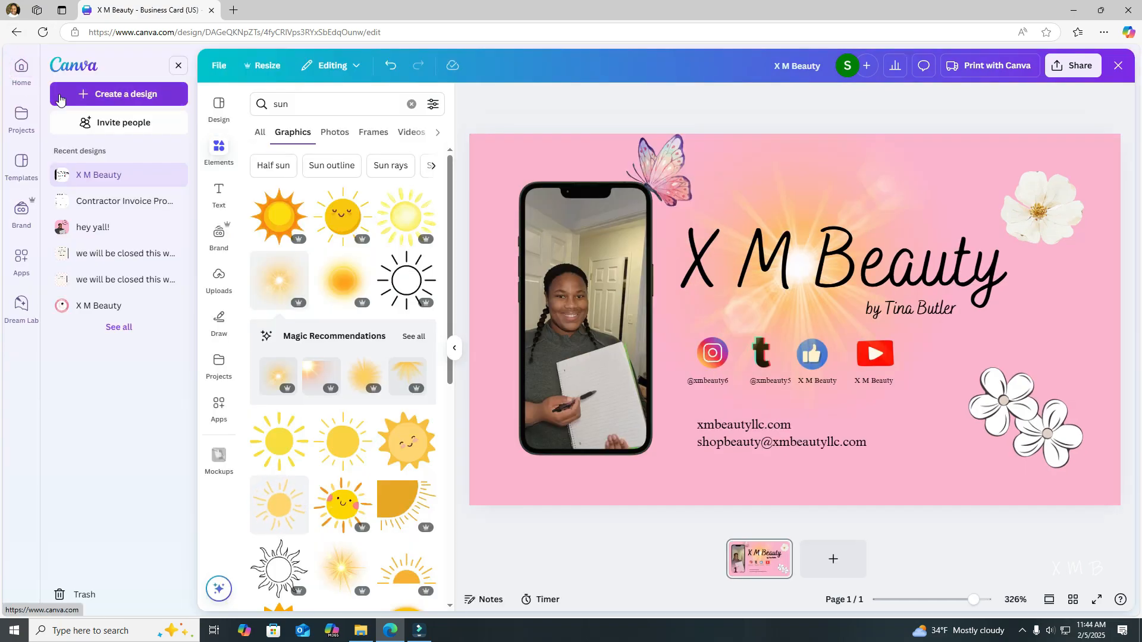
pyautogui.click(22, 73)
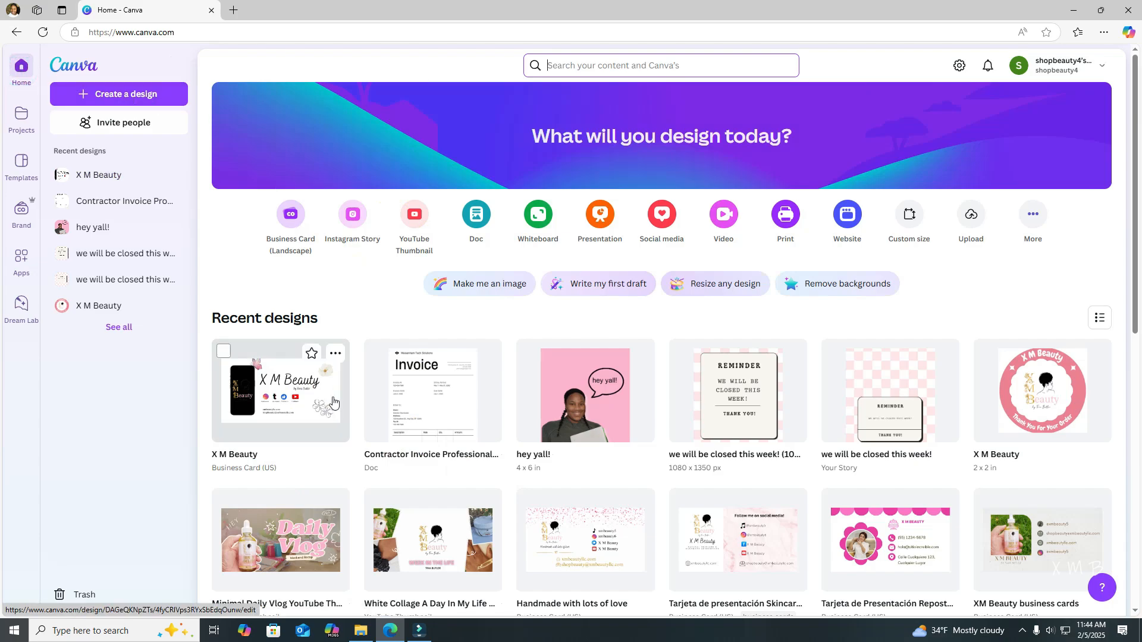
pyautogui.click(321, 397)
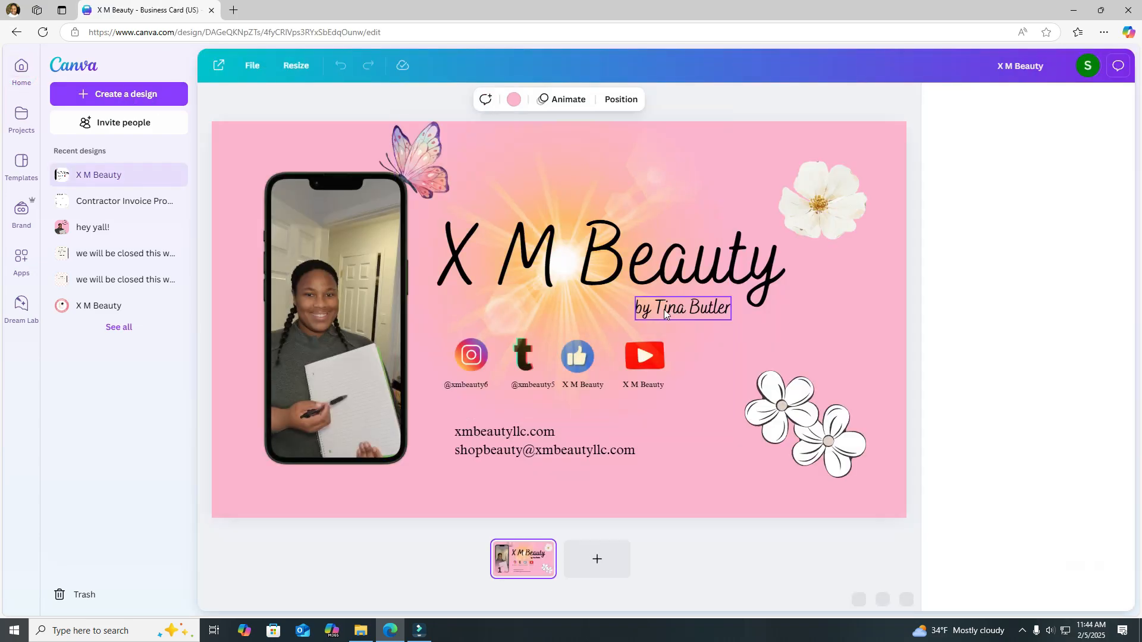
pyautogui.click(22, 66)
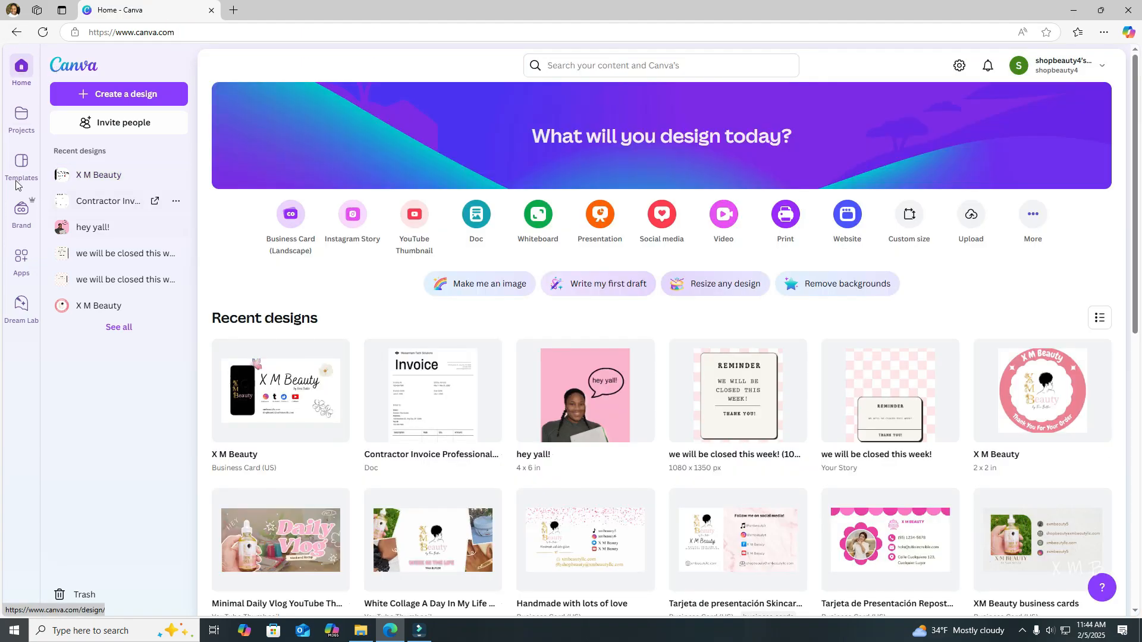
pyautogui.click(132, 96)
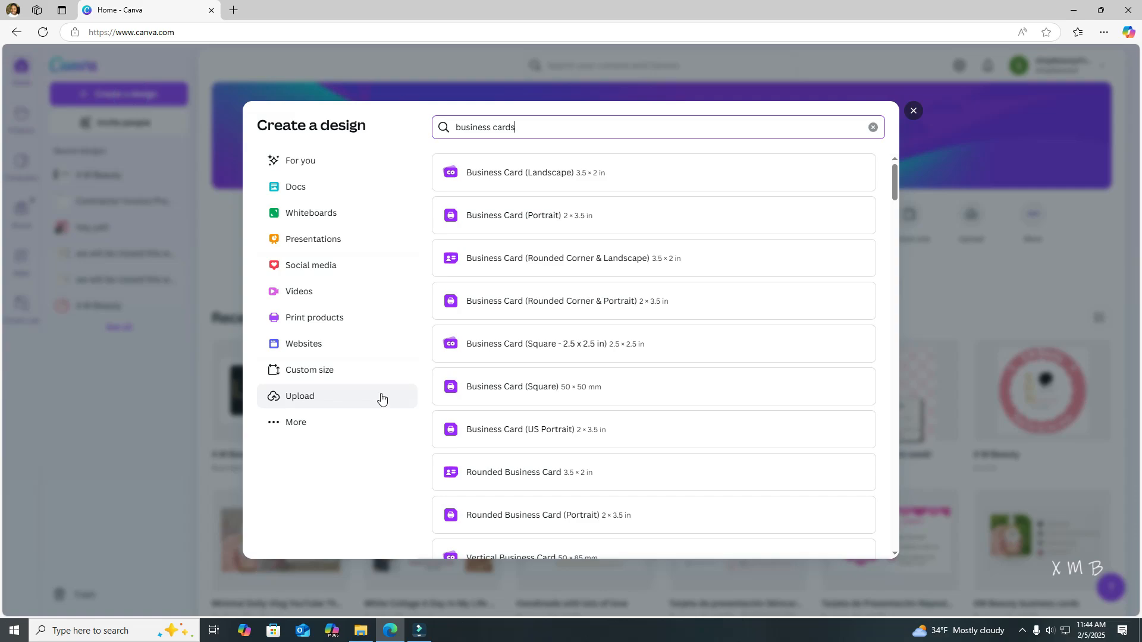
pyautogui.click(318, 274)
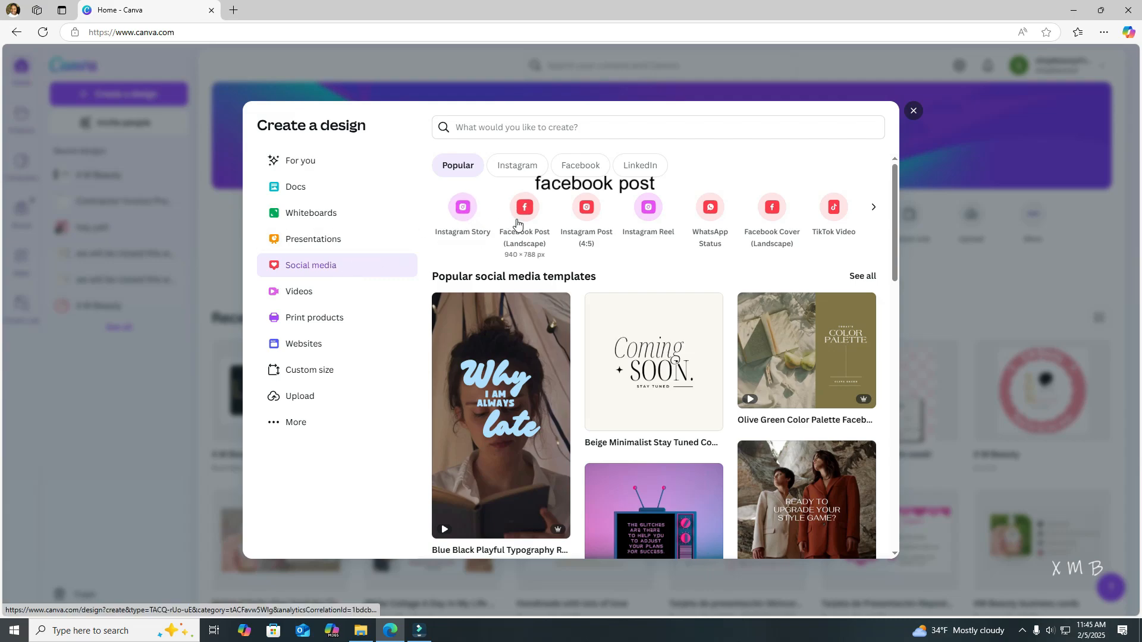
pyautogui.click(517, 224)
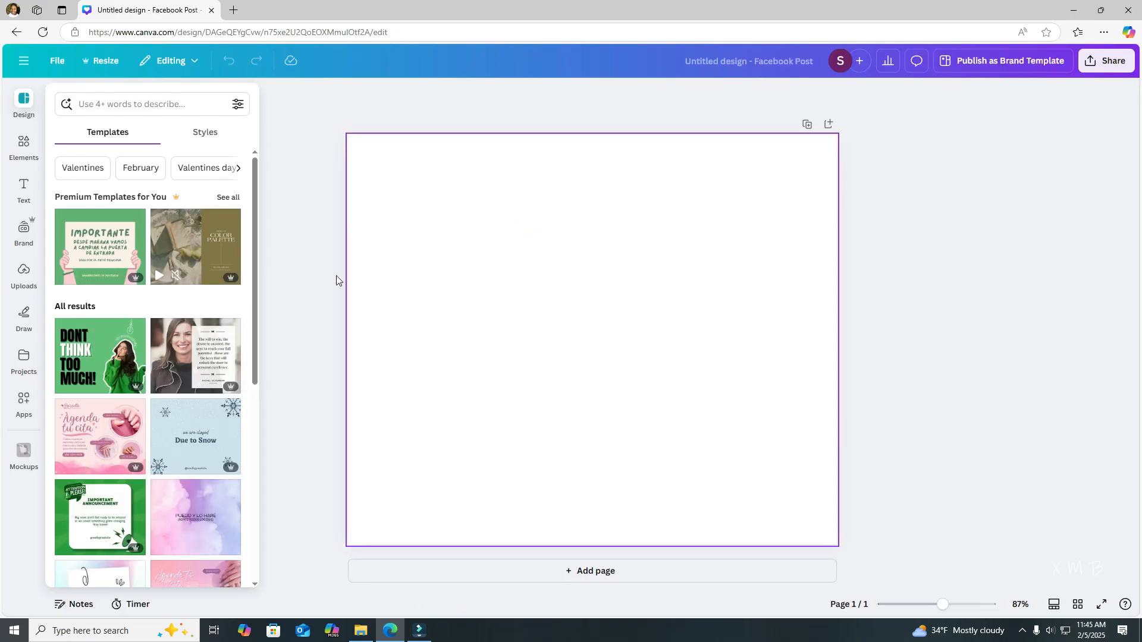
# Step: Search the Canva templates for 'sale'
pyautogui.scroll(-6, 142, 285)
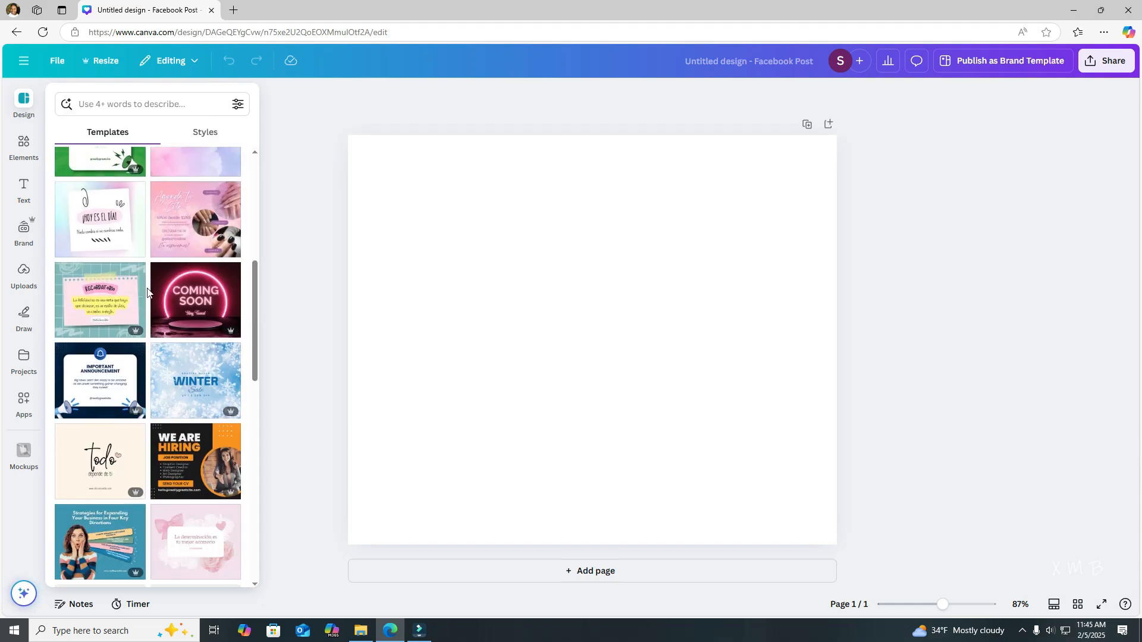
pyautogui.scroll(-12, 146, 291)
pyautogui.scroll(13, 129, 339)
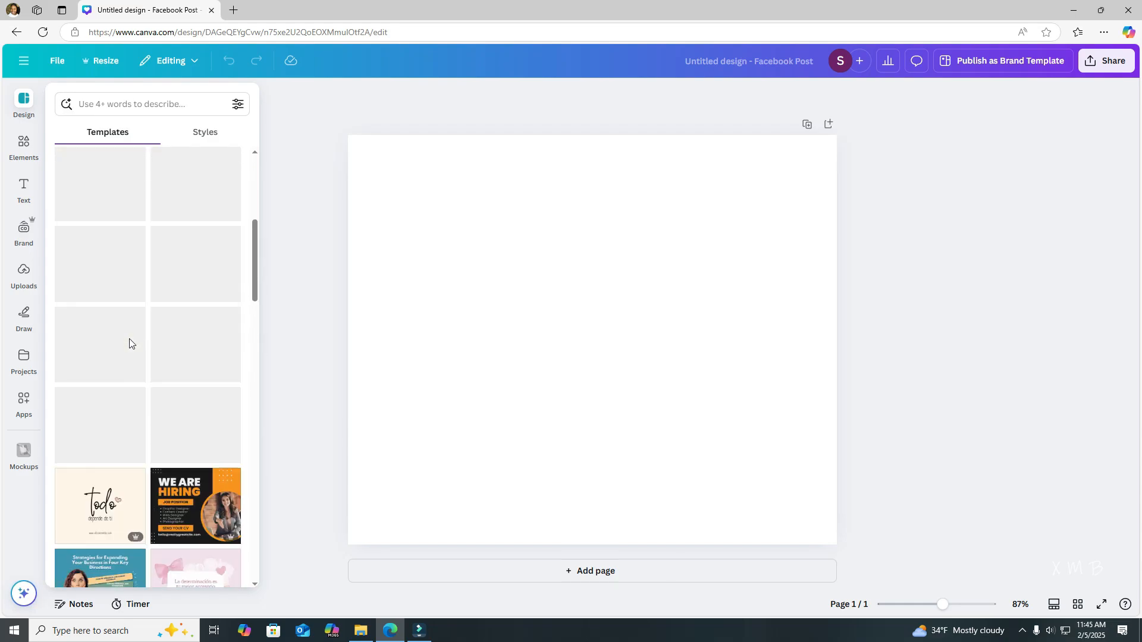
pyautogui.scroll(6, 148, 339)
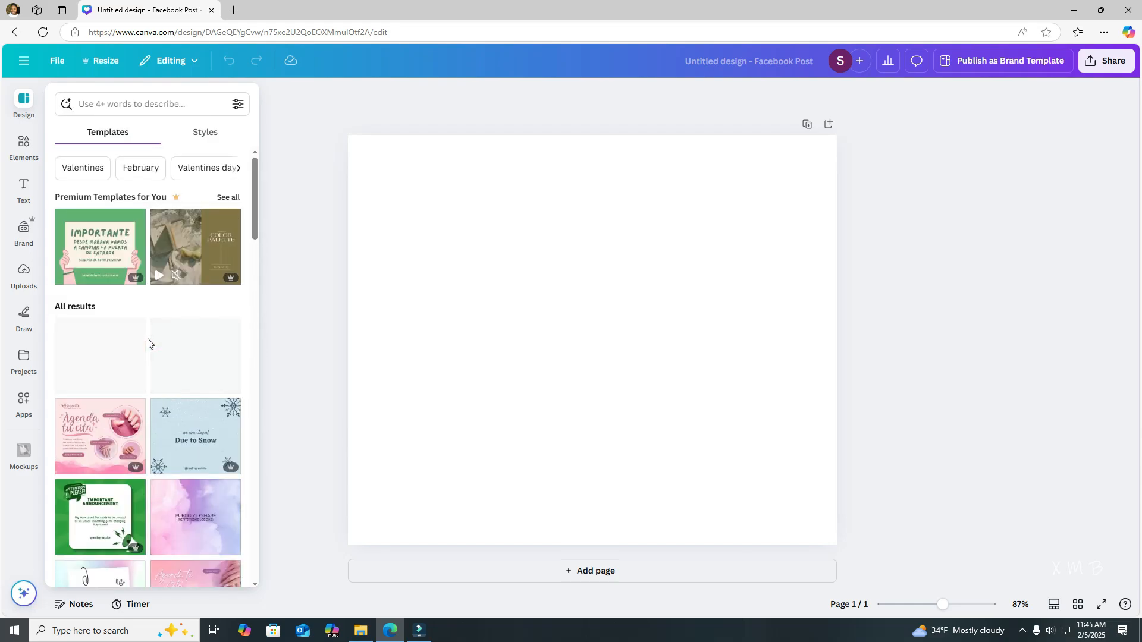
pyautogui.click(145, 104)
pyautogui.write('s')
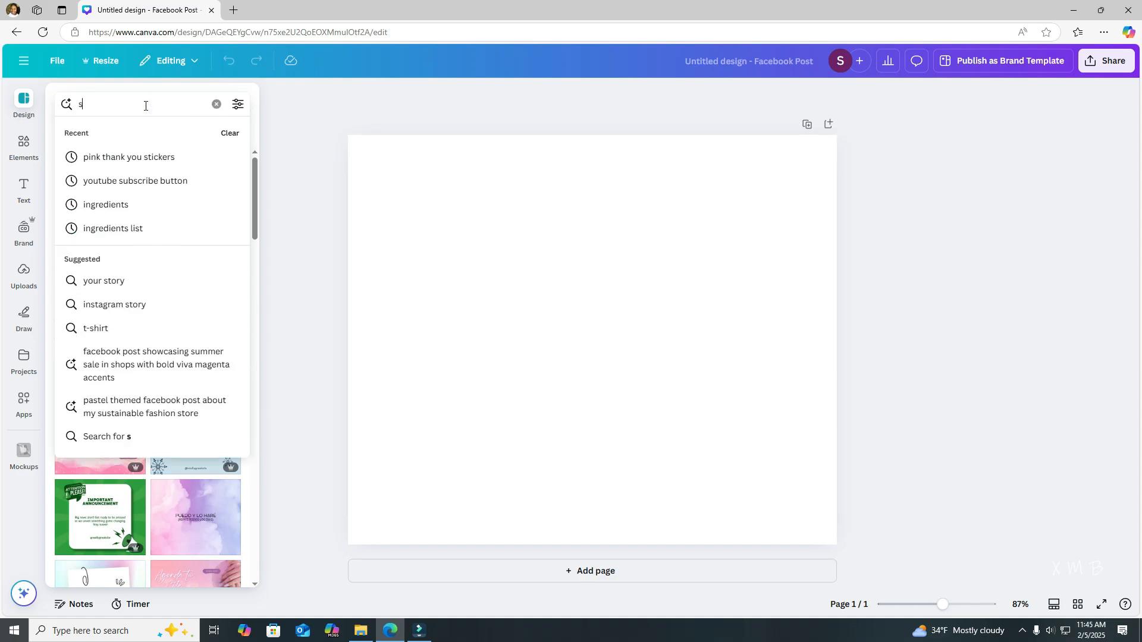
pyautogui.write('ale')
pyautogui.press('Return')
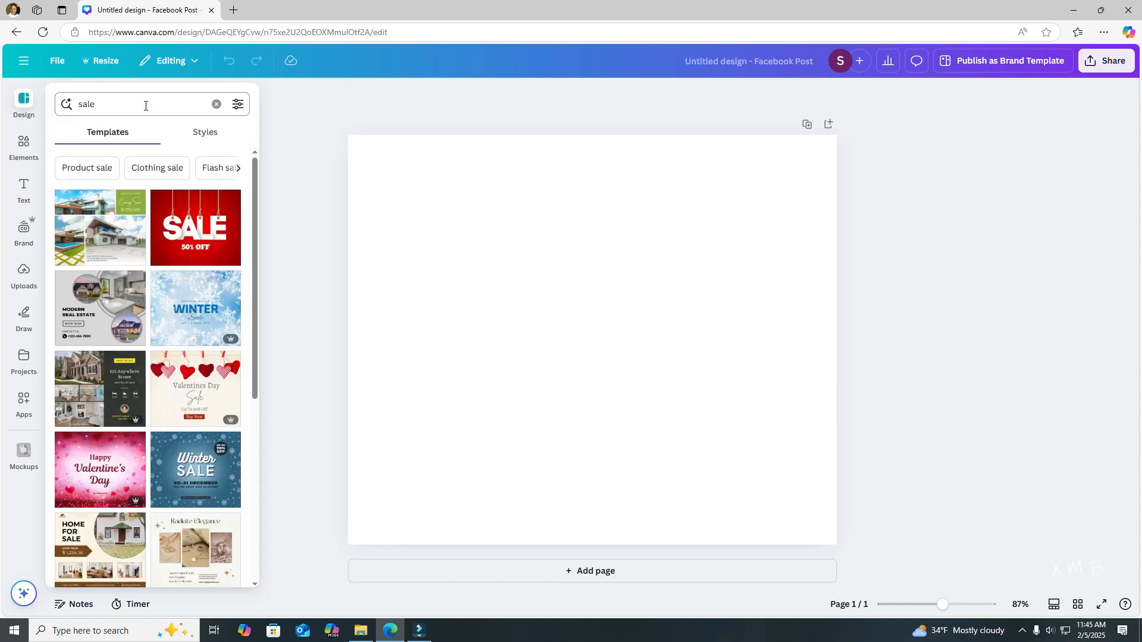
# Step: Apply the Purple Modern New Product Arrival template from the sale results to the post
pyautogui.scroll(-5, 173, 287)
pyautogui.scroll(-15, 172, 287)
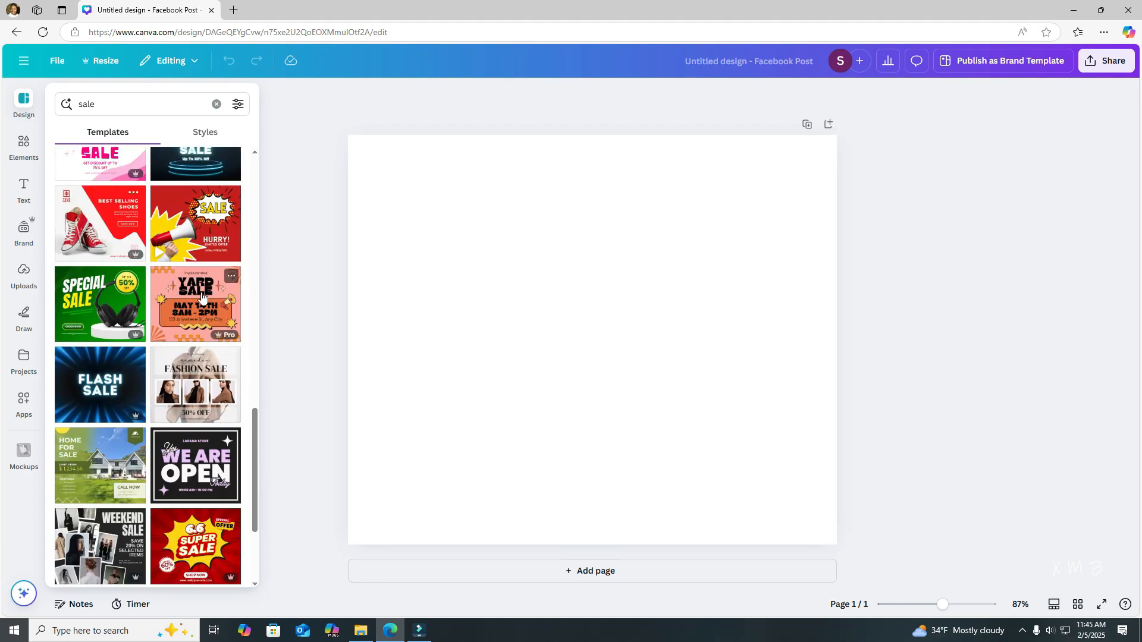
pyautogui.scroll(-5, 196, 300)
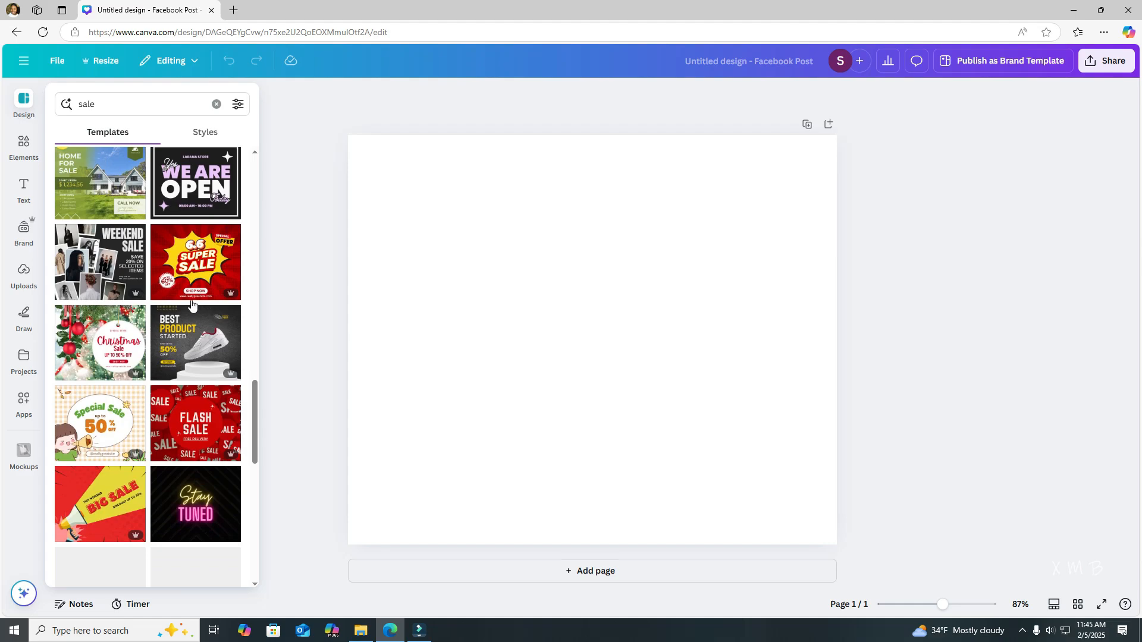
pyautogui.scroll(-2, 194, 307)
pyautogui.scroll(-5, 192, 306)
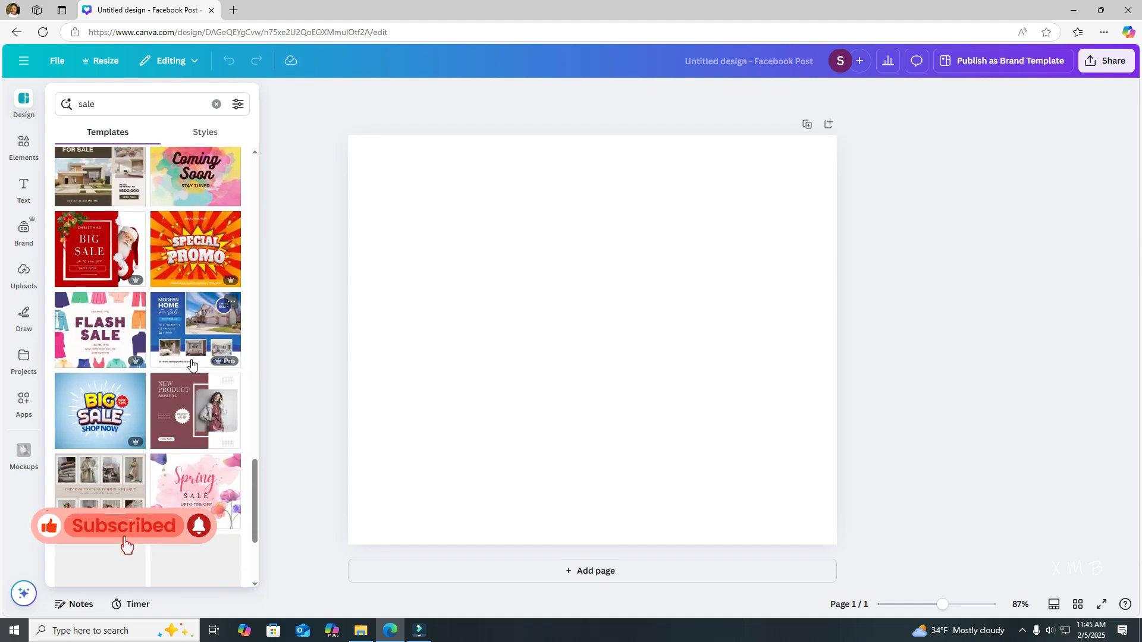
pyautogui.scroll(-2, 184, 349)
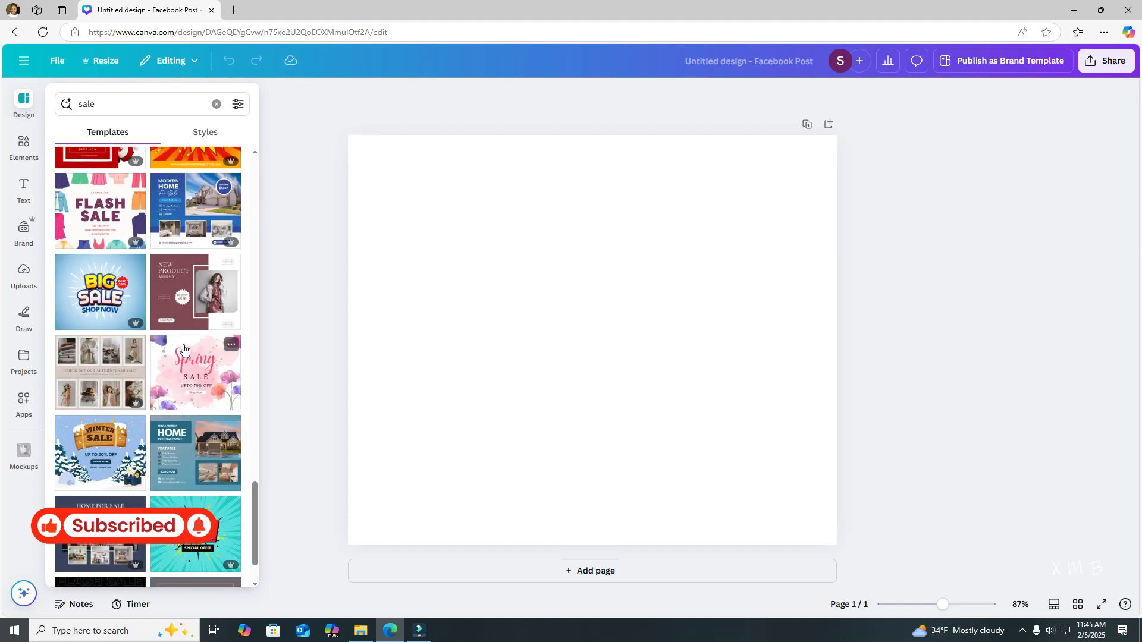
pyautogui.click(206, 292)
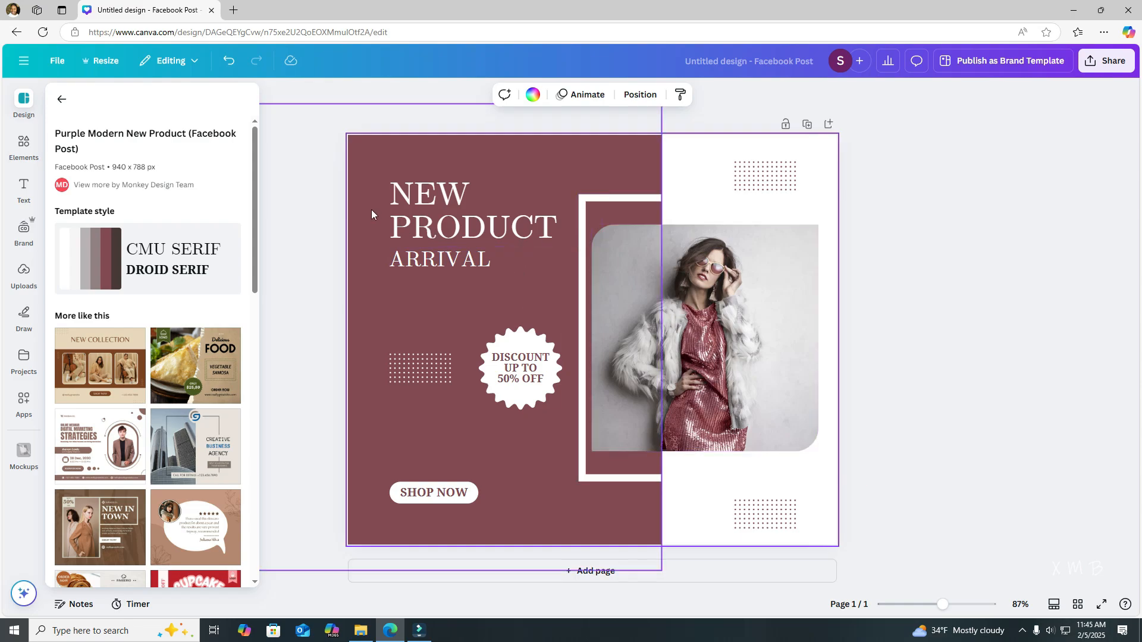
# Step: Resize the maroon panel so its top, left and bottom edges meet the page
pyautogui.click(615, 153)
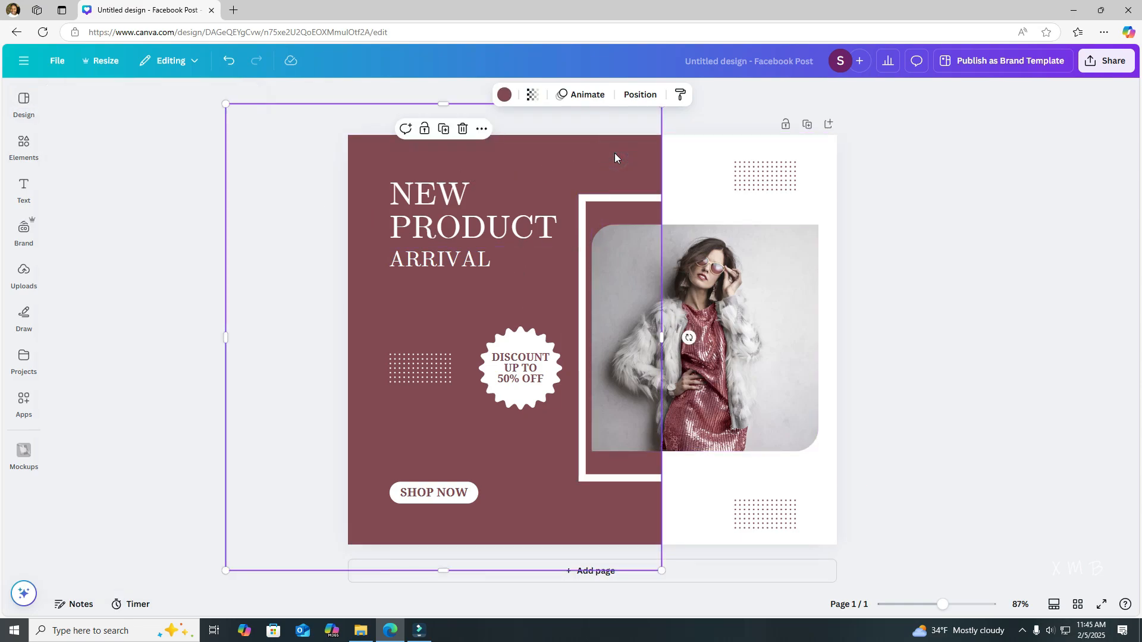
pyautogui.moveTo(440, 104); pyautogui.dragTo(448, 133)
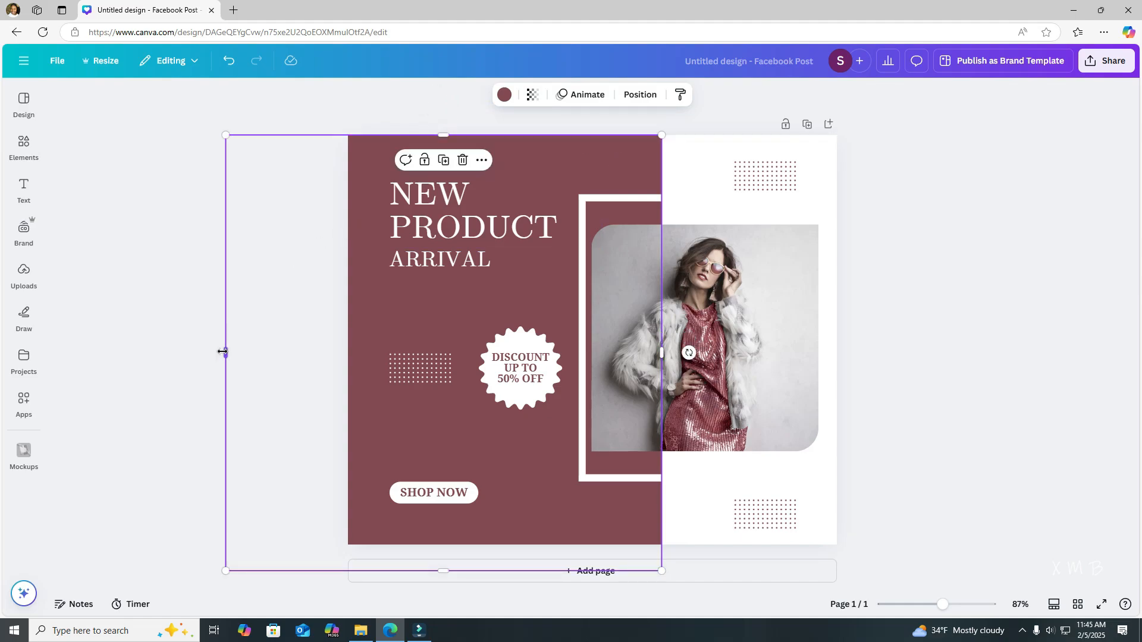
pyautogui.moveTo(223, 353); pyautogui.dragTo(346, 359)
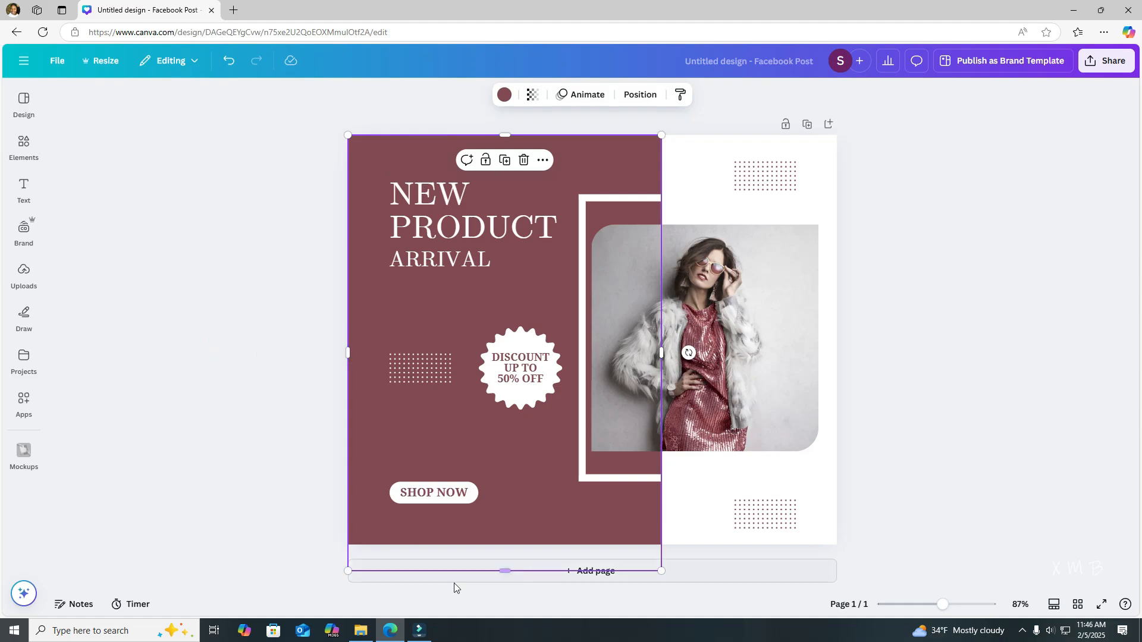
pyautogui.moveTo(502, 571); pyautogui.dragTo(502, 544)
# Step: Turn the panel and both dot patterns Brand Kit pink
pyautogui.click(504, 97)
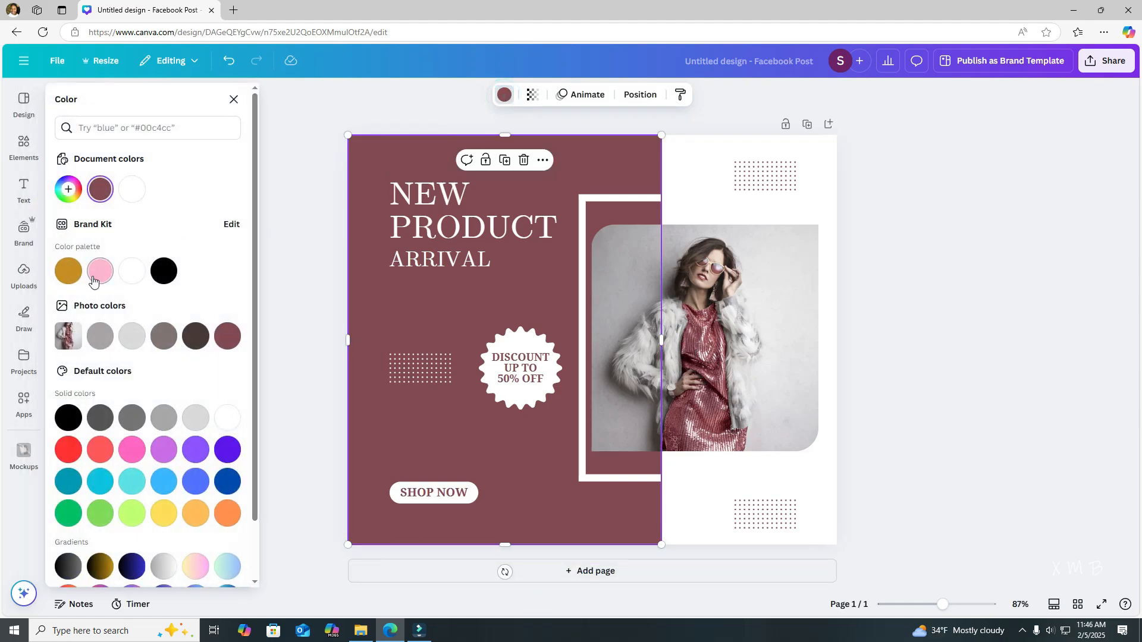
pyautogui.click(100, 270)
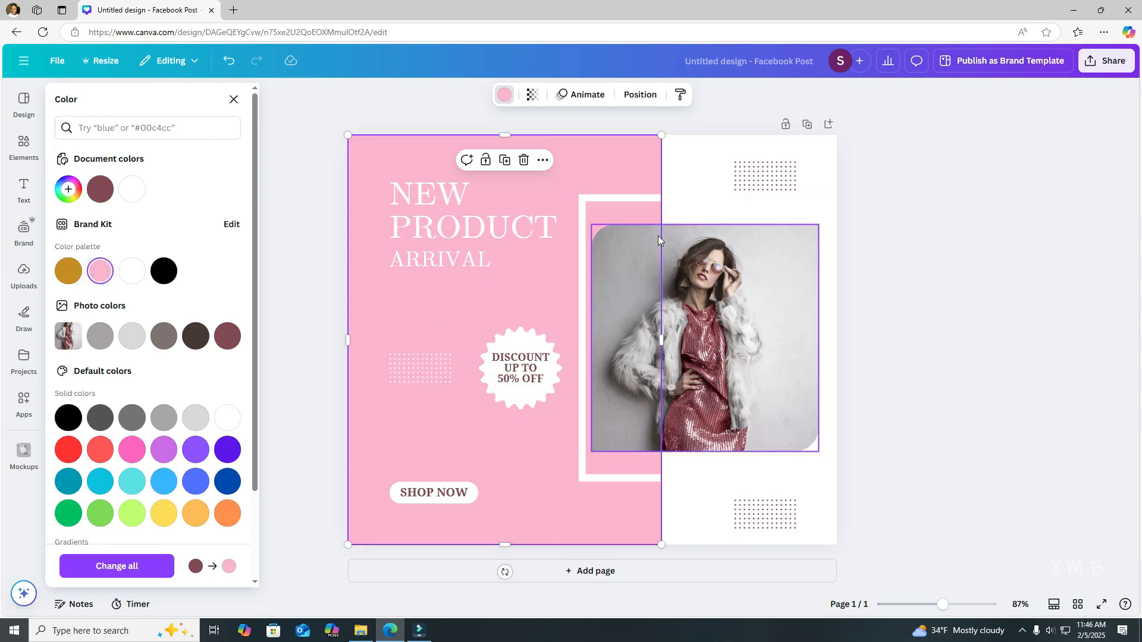
pyautogui.click(754, 179)
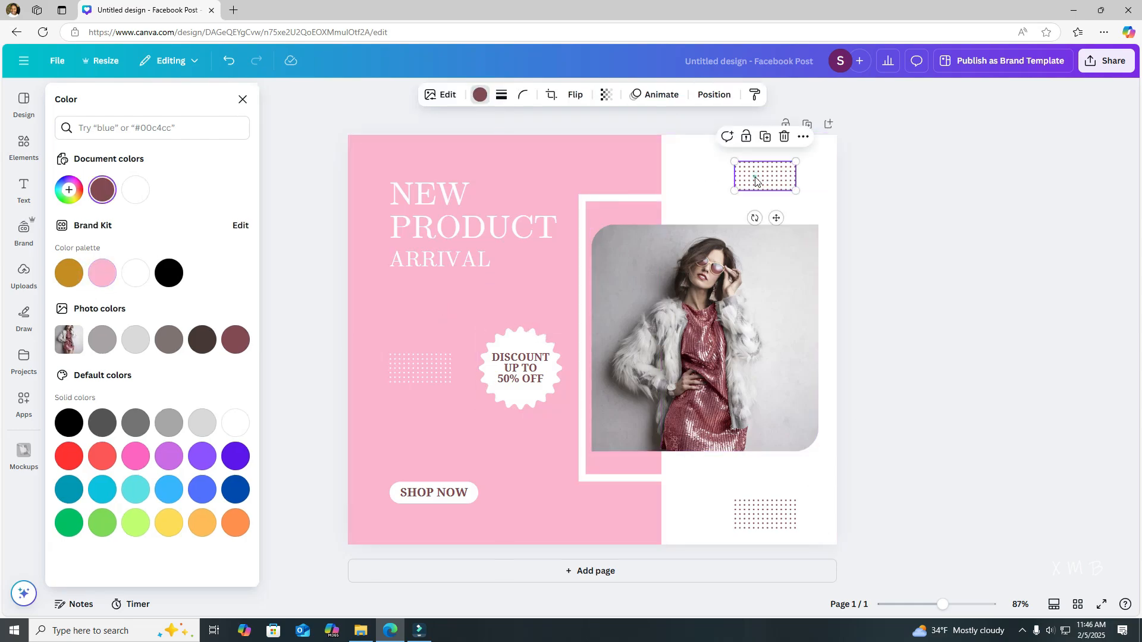
pyautogui.click(103, 273)
pyautogui.click(797, 517)
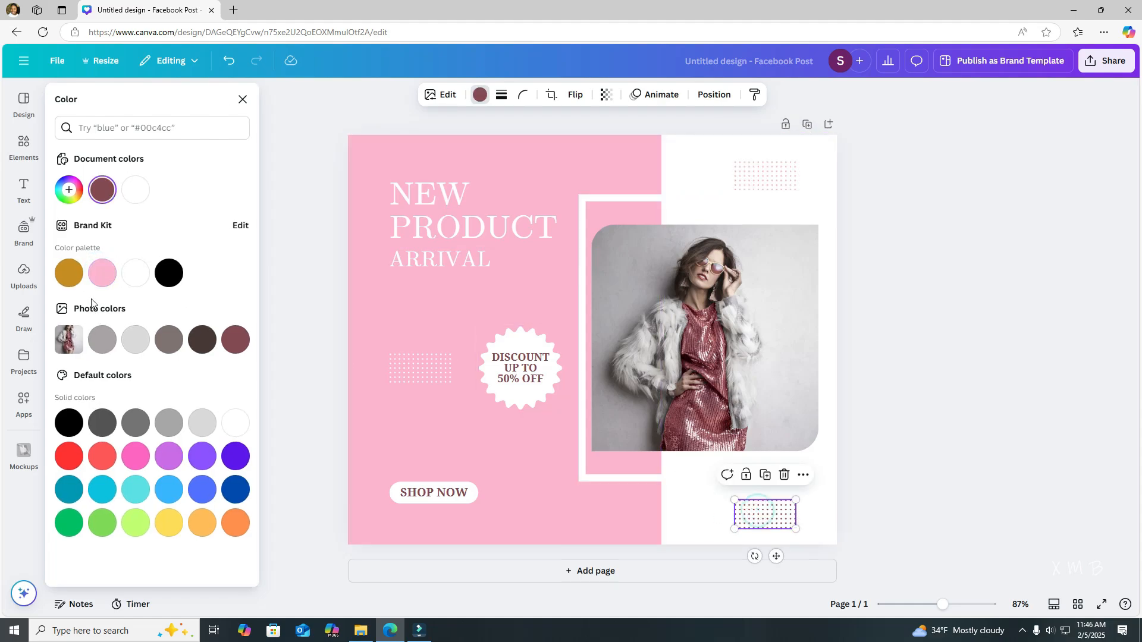
pyautogui.click(102, 273)
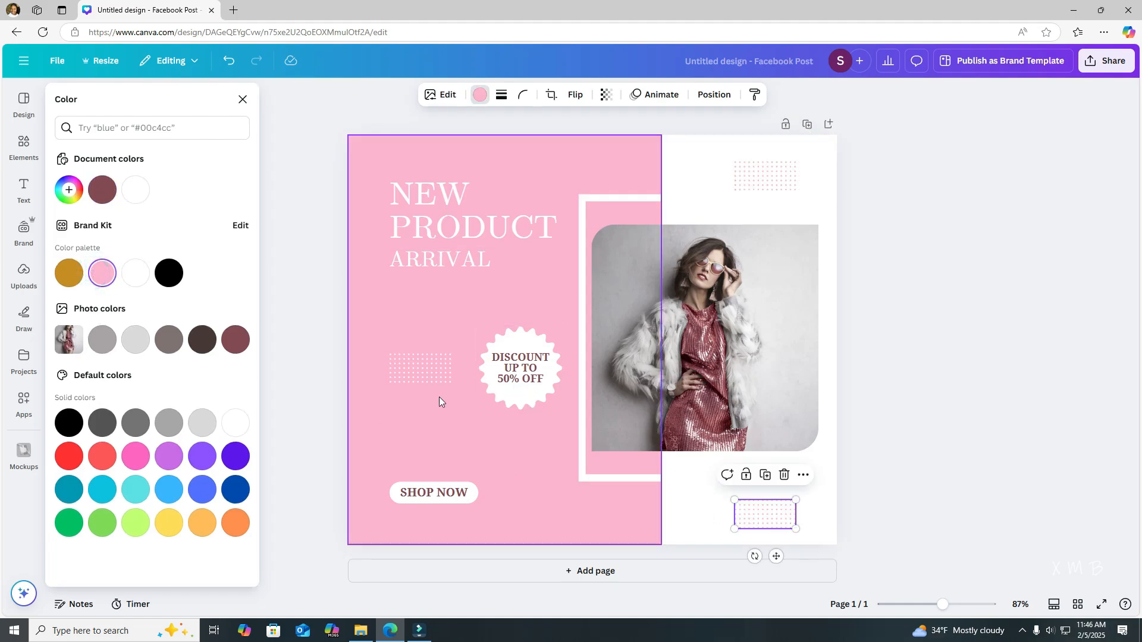
# Step: Make the DISCOUNT UP TO 50% OFF and SHOP NOW text gold
pyautogui.click(503, 371)
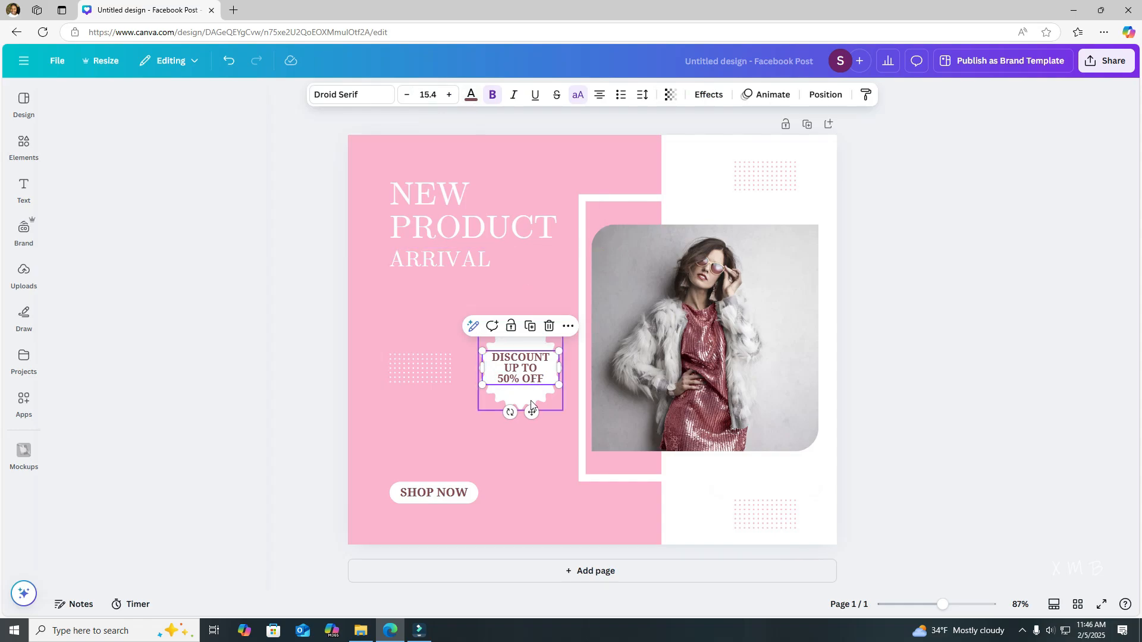
pyautogui.click(471, 94)
pyautogui.click(70, 273)
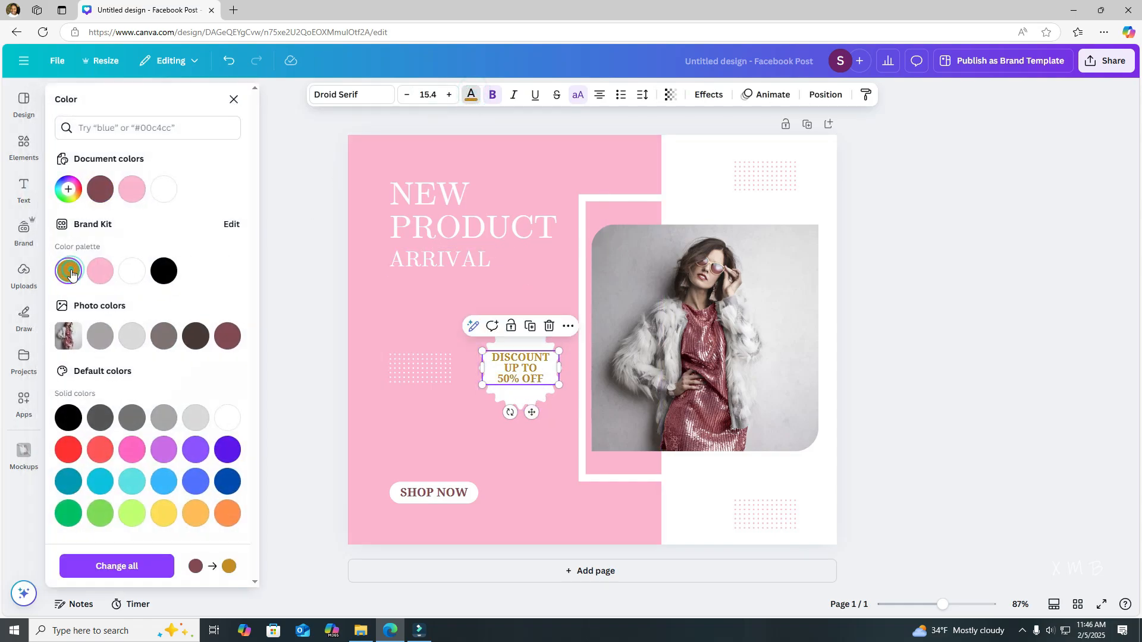
pyautogui.click(422, 495)
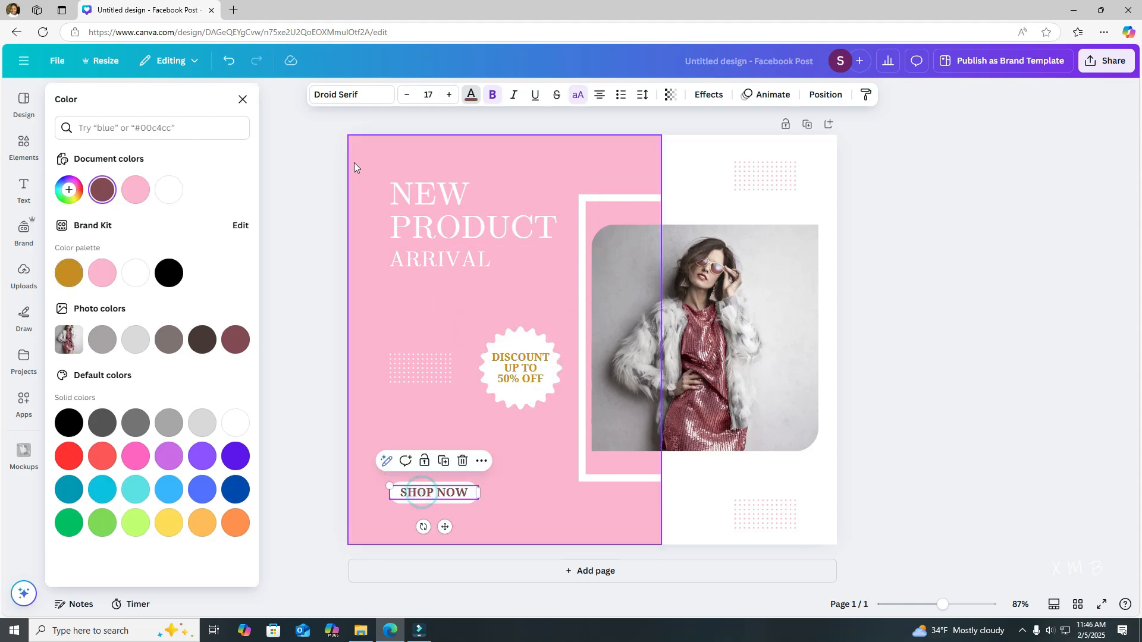
pyautogui.click(69, 274)
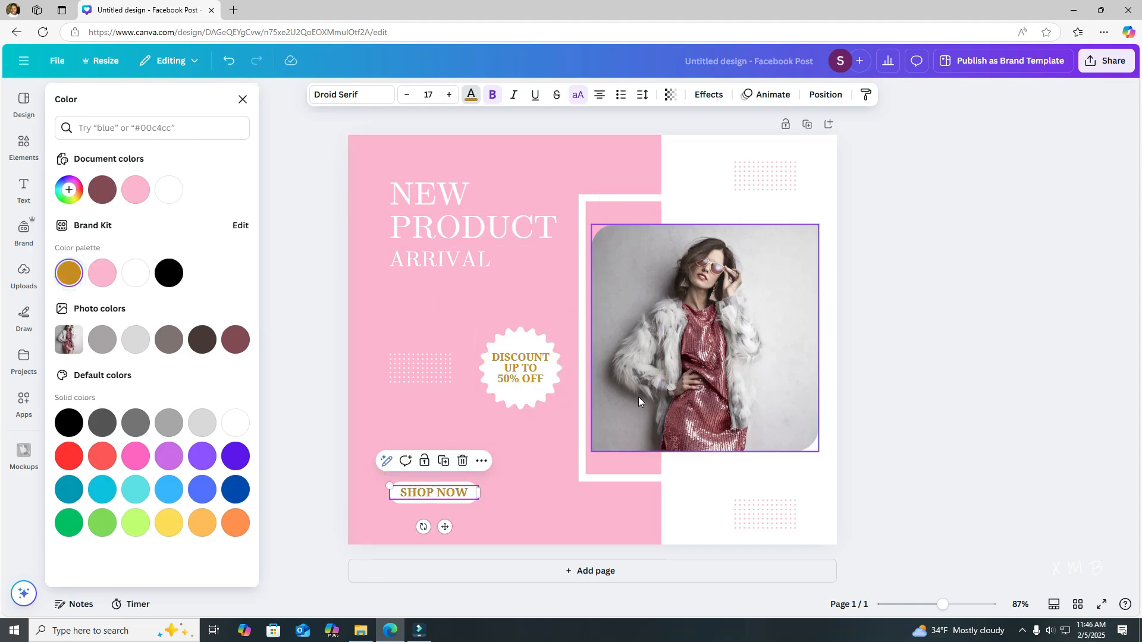
# Step: Swap the model photo for the uploaded hand-holding-oil-dropper image
pyautogui.click(691, 358)
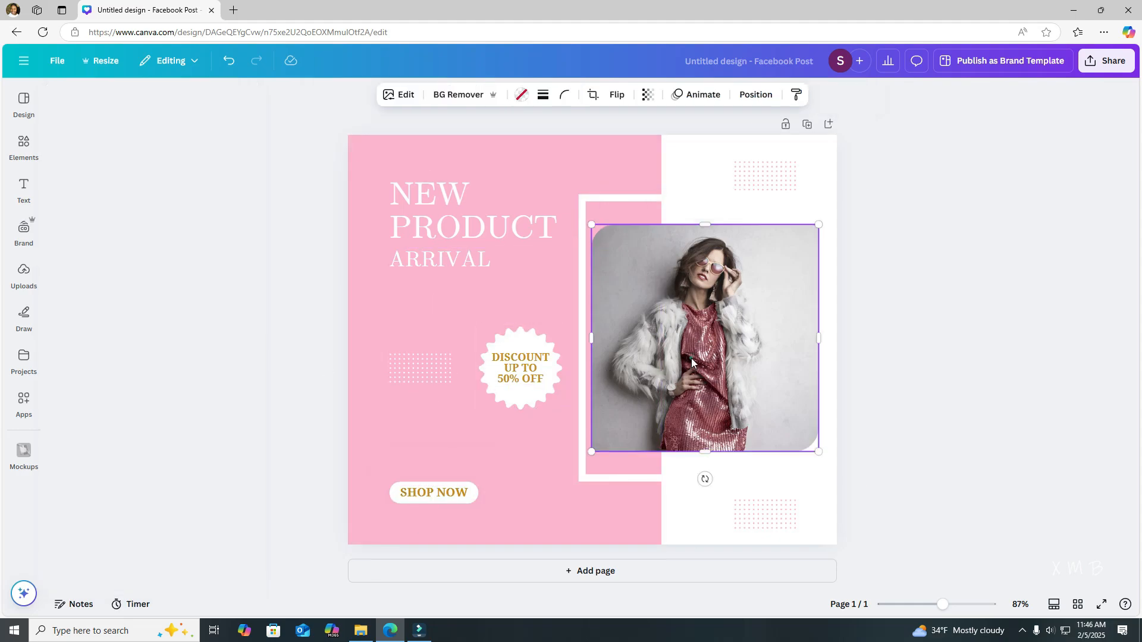
pyautogui.click(24, 275)
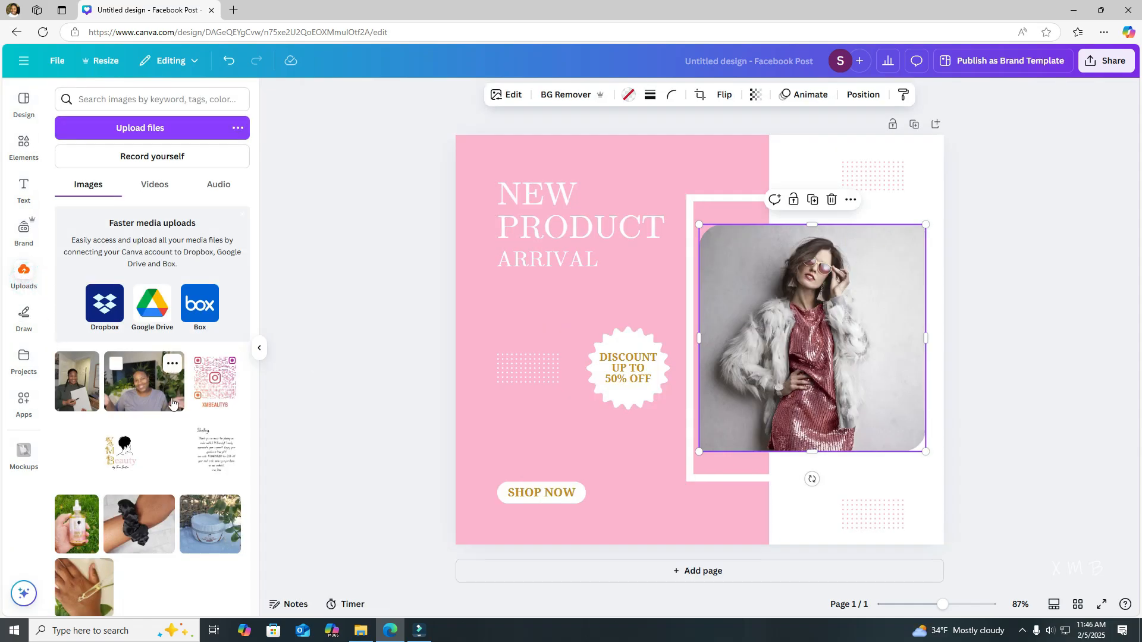
pyautogui.moveTo(80, 595); pyautogui.dragTo(734, 279)
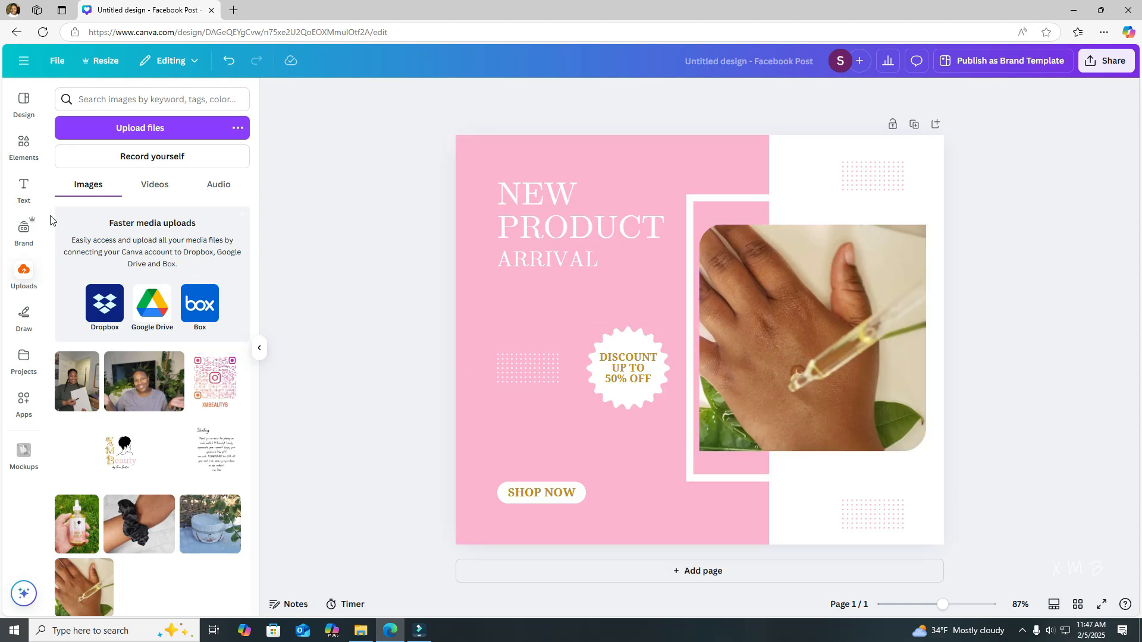
pyautogui.click(22, 199)
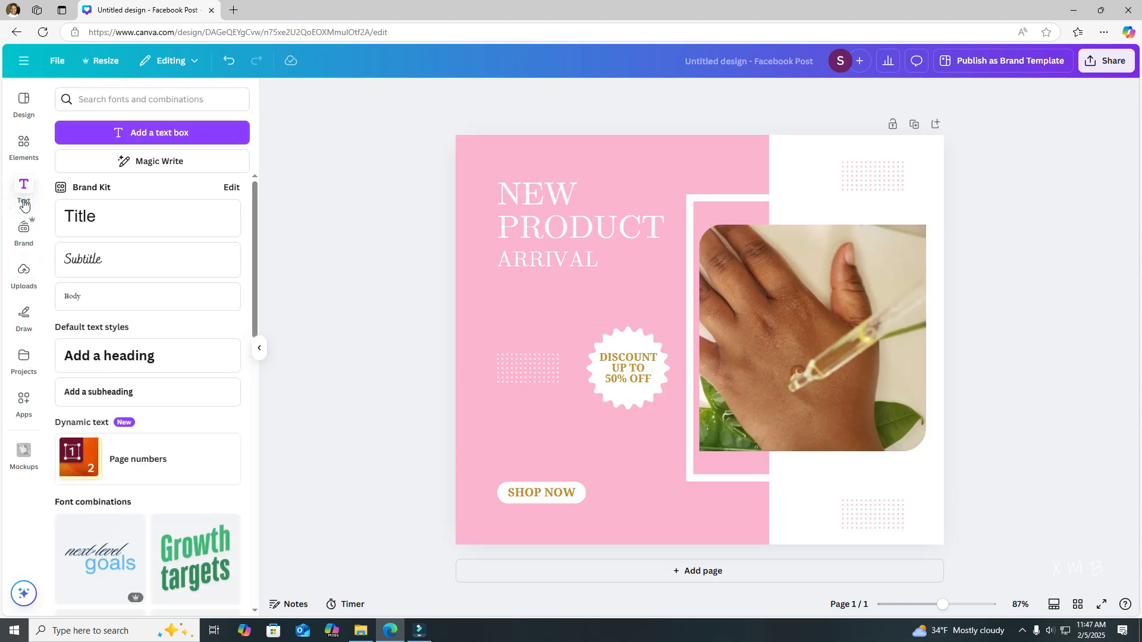
# Step: Type 'our bestselling hair growth oil is on sale' under ARRIVAL and reduce it to size 27
pyautogui.write('our bes')
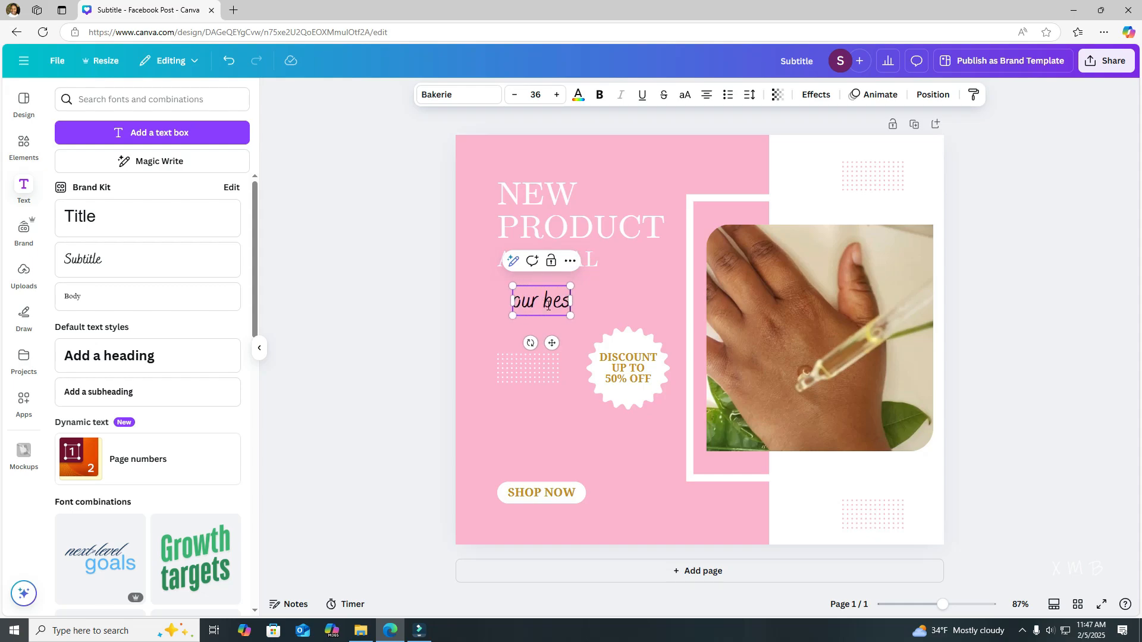
pyautogui.write('tselling')
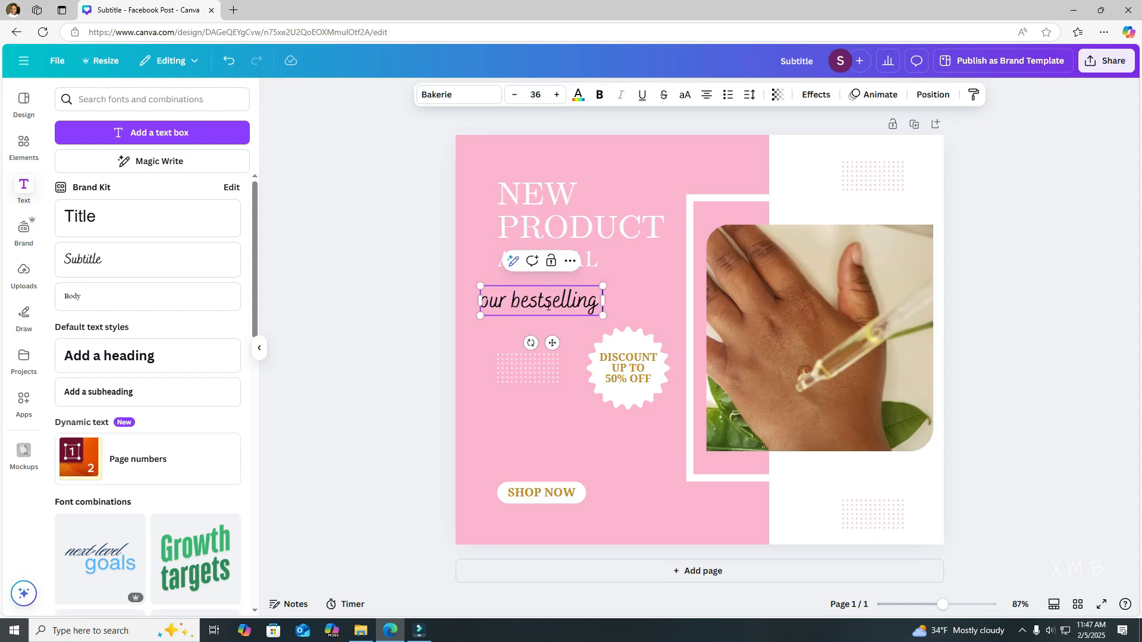
pyautogui.write(' hair gr')
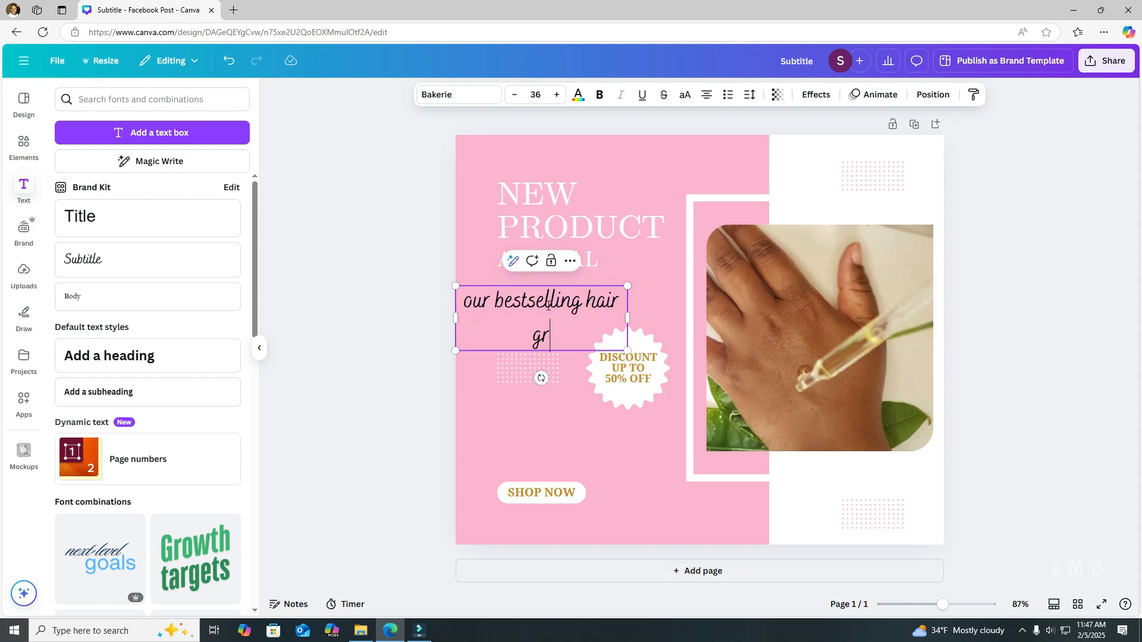
pyautogui.write('owth oil ')
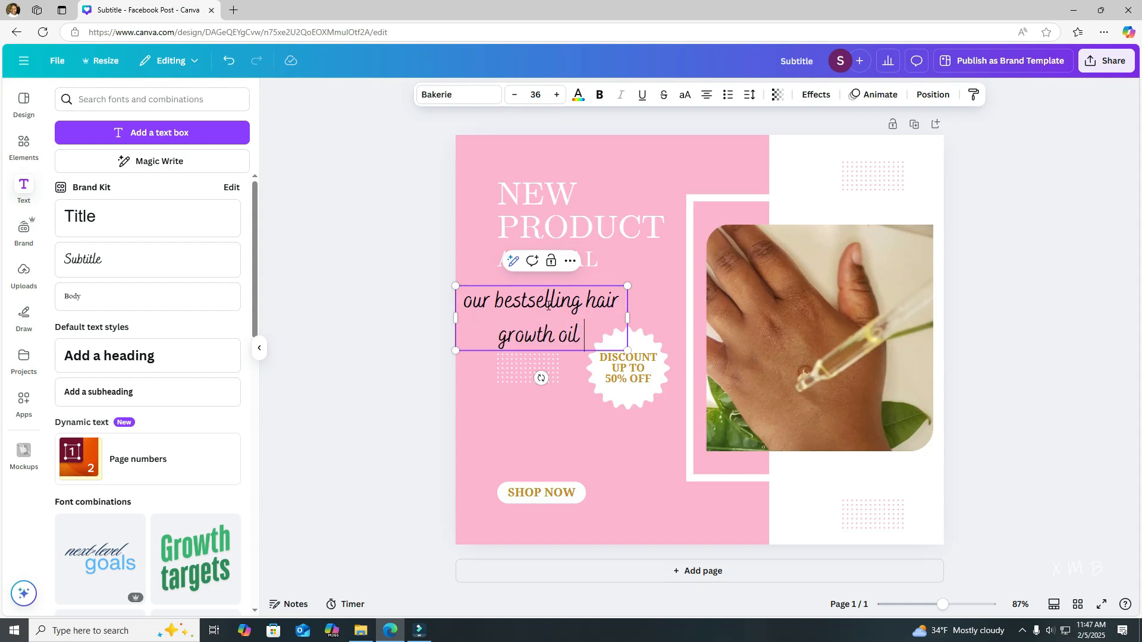
pyautogui.write('is oi')
pyautogui.press('BackSpace')
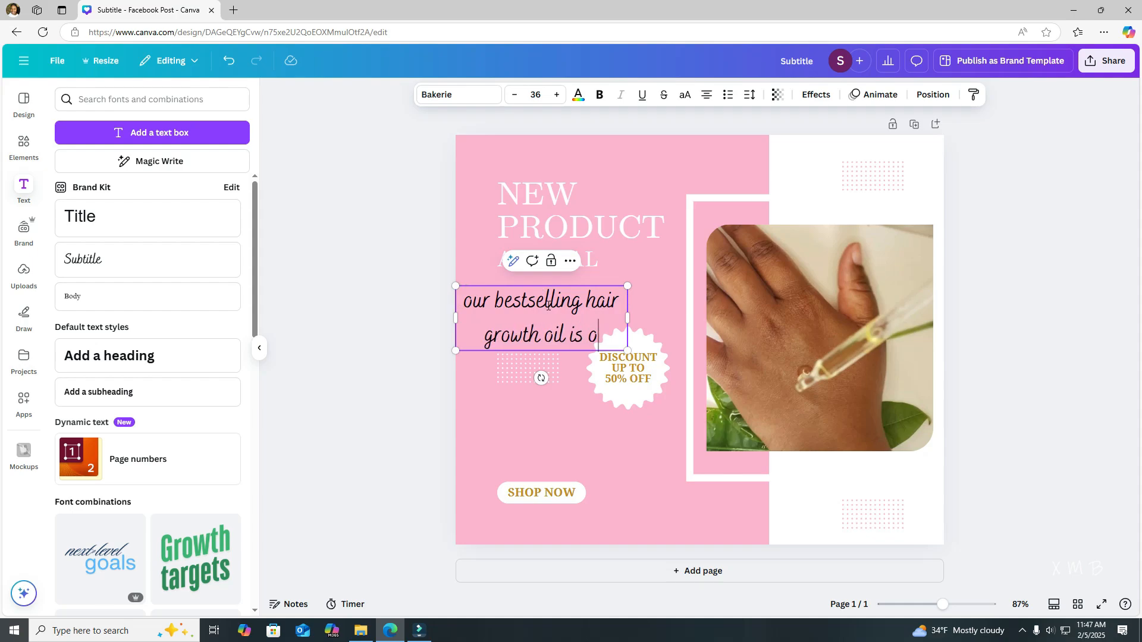
pyautogui.write('n sale')
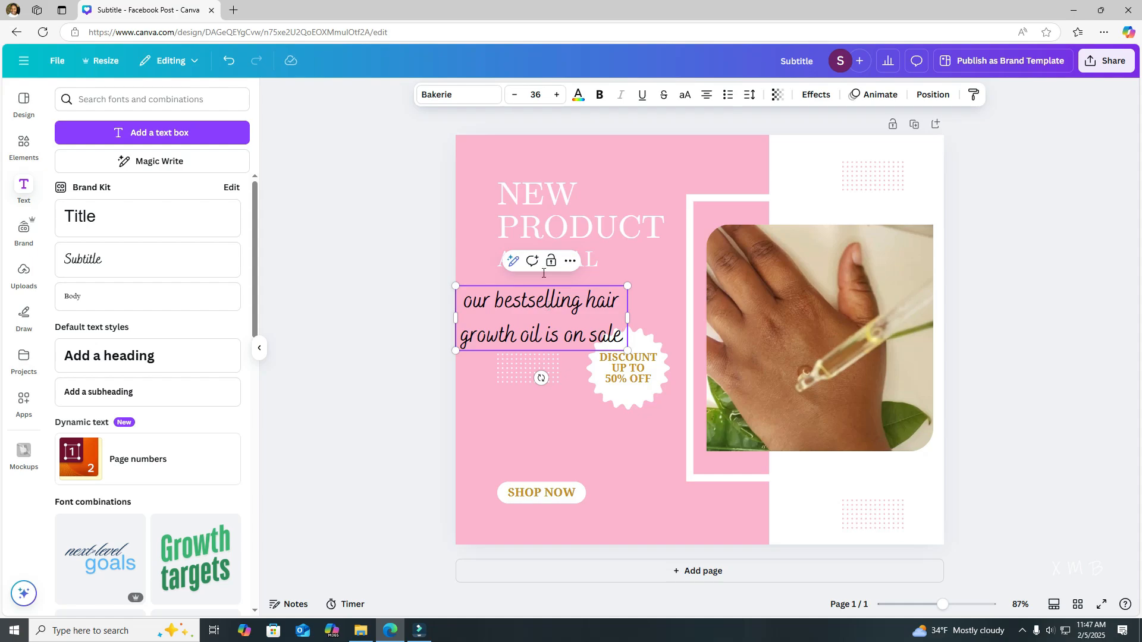
pyautogui.moveTo(558, 314); pyautogui.dragTo(574, 302)
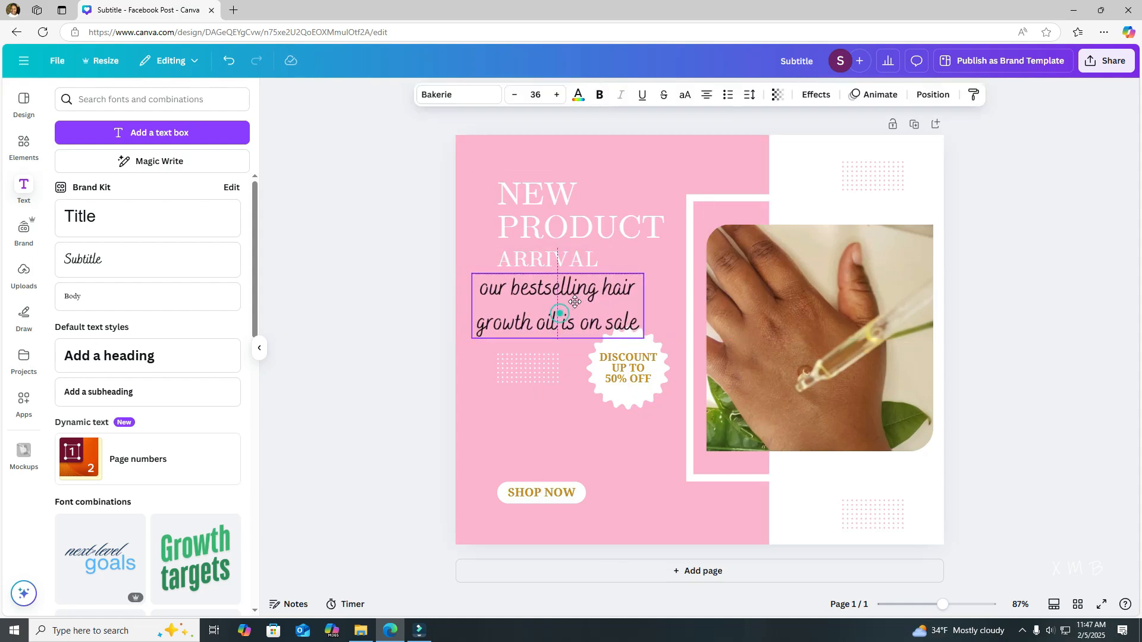
pyautogui.click(513, 95)
pyautogui.click(514, 95)
pyautogui.click(514, 96)
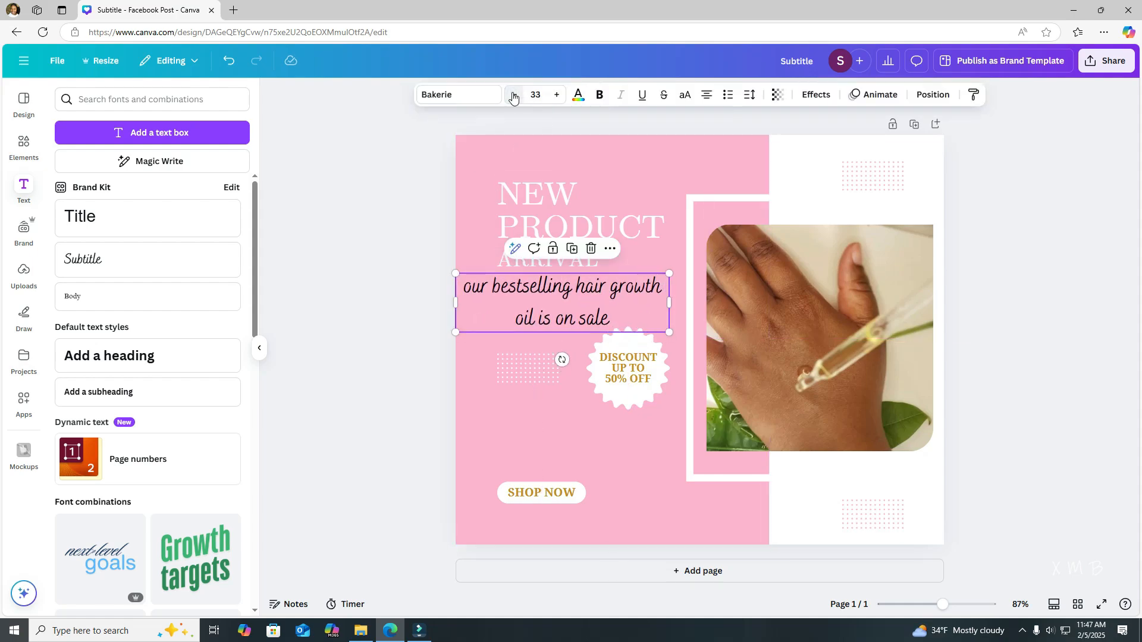
pyautogui.click(514, 95)
pyautogui.click(514, 95)
pyautogui.click(514, 96)
pyautogui.click(514, 95)
pyautogui.click(514, 95)
pyautogui.click(514, 95)
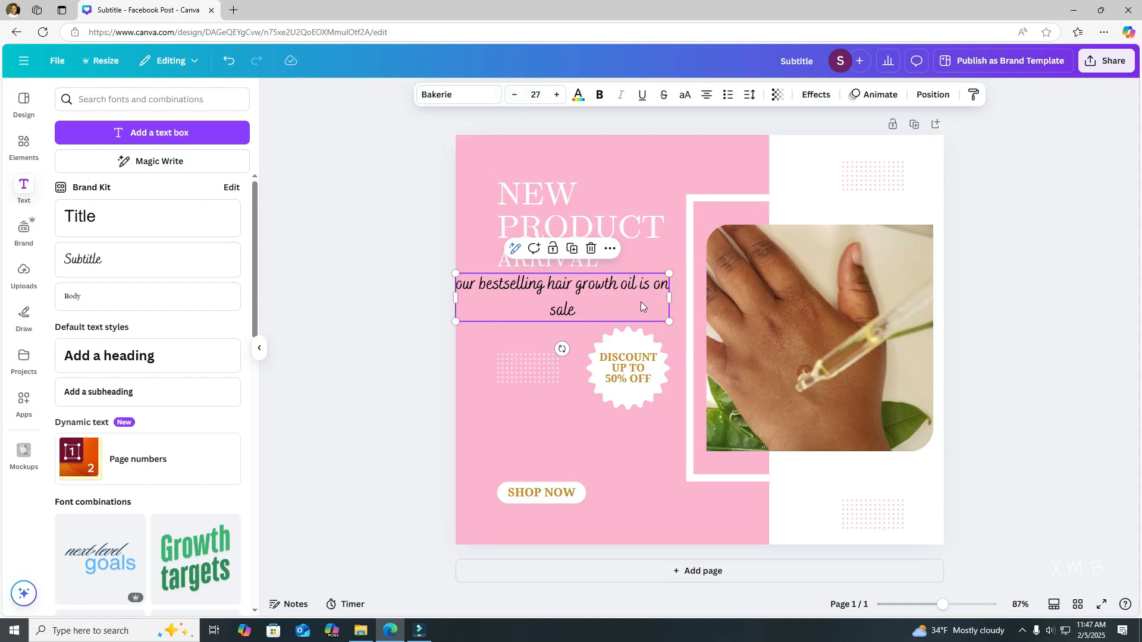
# Step: Break the caption onto a new line before 'growth' and colour it gold
pyautogui.click(576, 285)
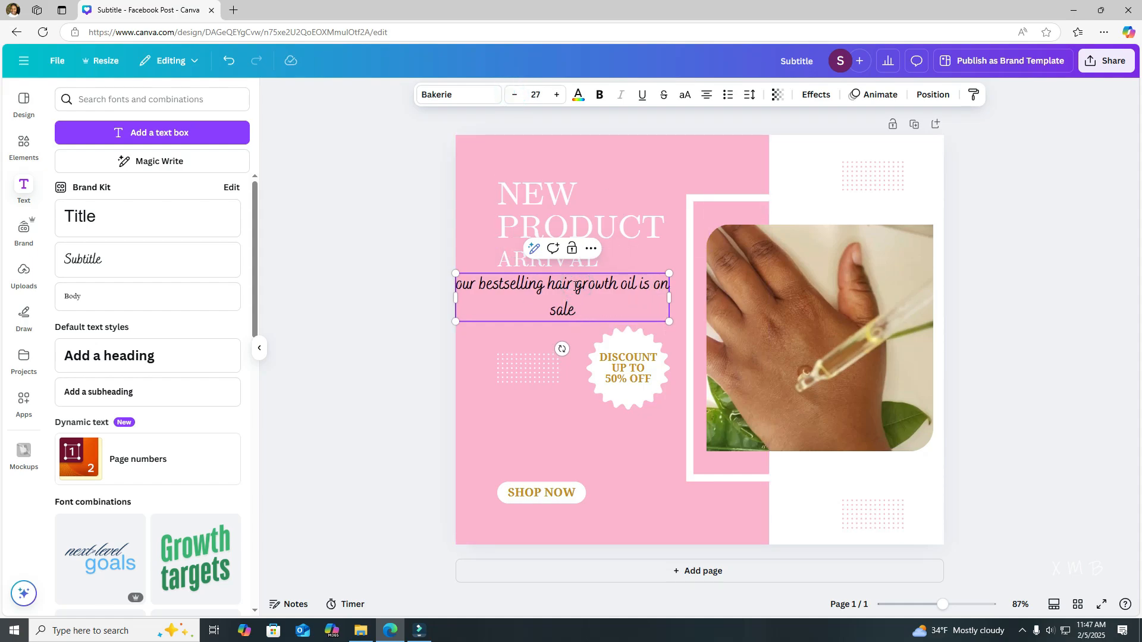
pyautogui.press('Return')
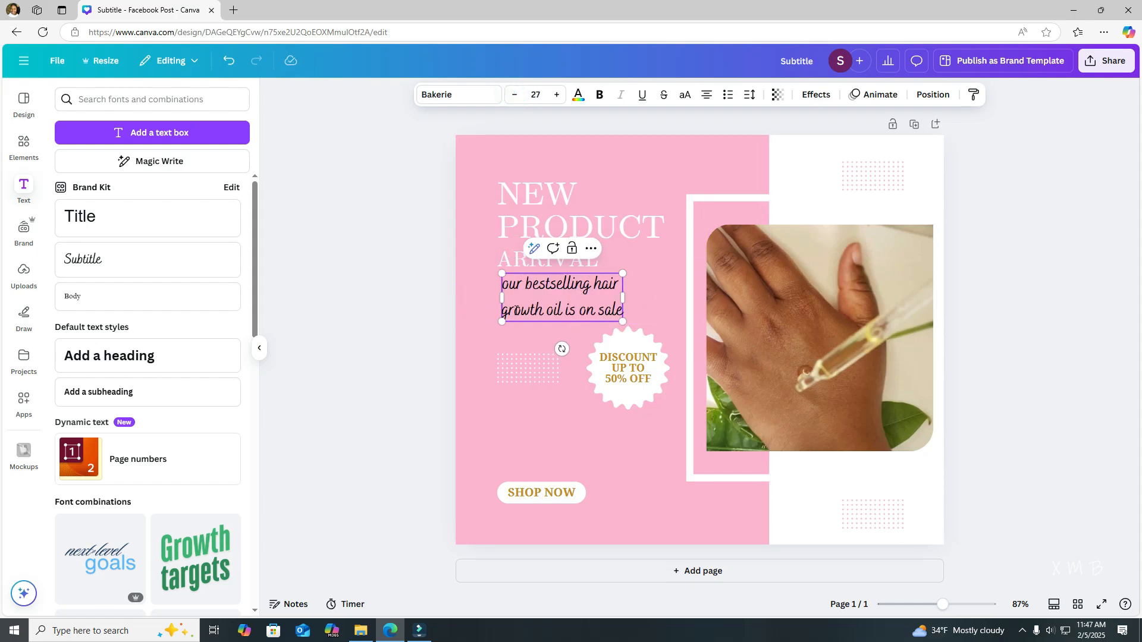
pyautogui.moveTo(621, 311); pyautogui.dragTo(502, 294)
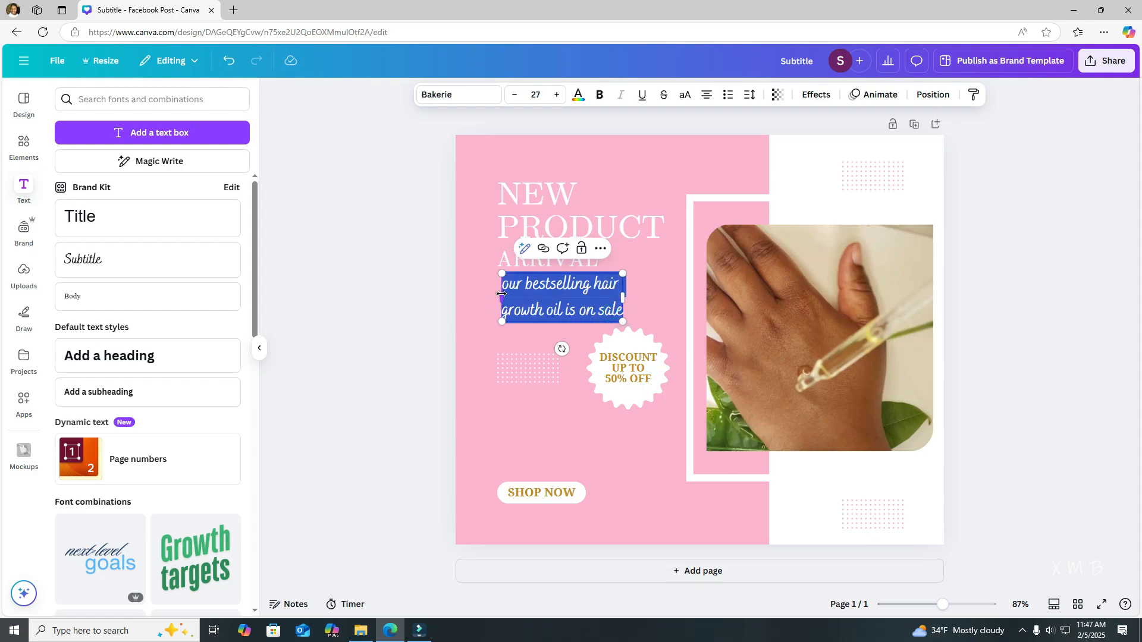
pyautogui.click(578, 95)
pyautogui.click(70, 268)
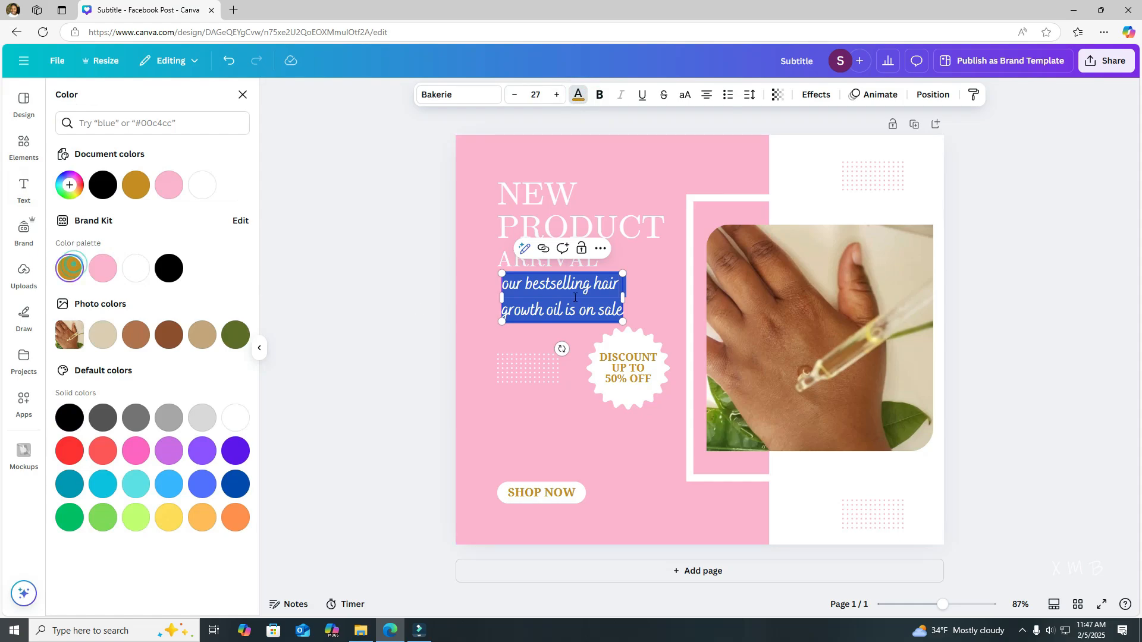
pyautogui.click(663, 303)
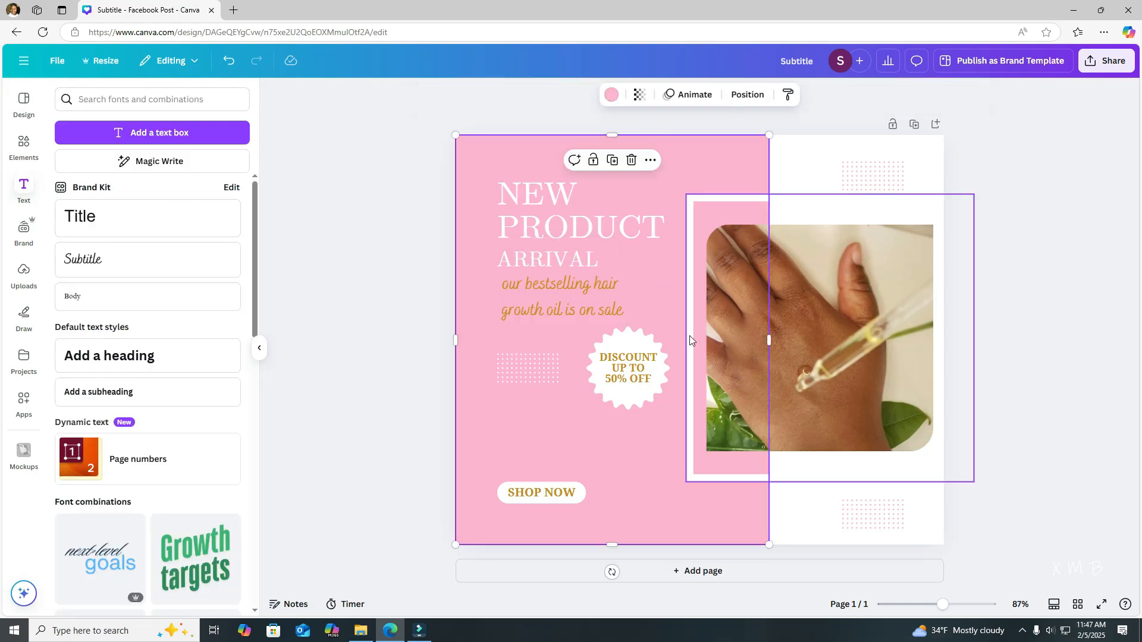
# Step: Add a white heart outline graphic, shrink it, and place it above SHOP NOW
pyautogui.click(24, 145)
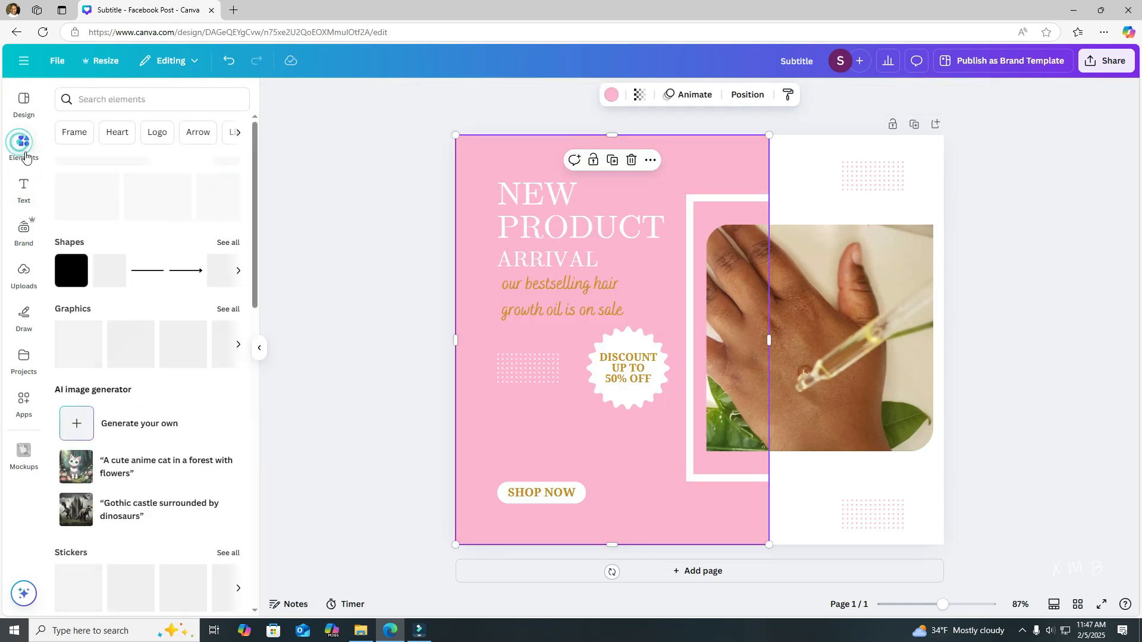
pyautogui.click(117, 132)
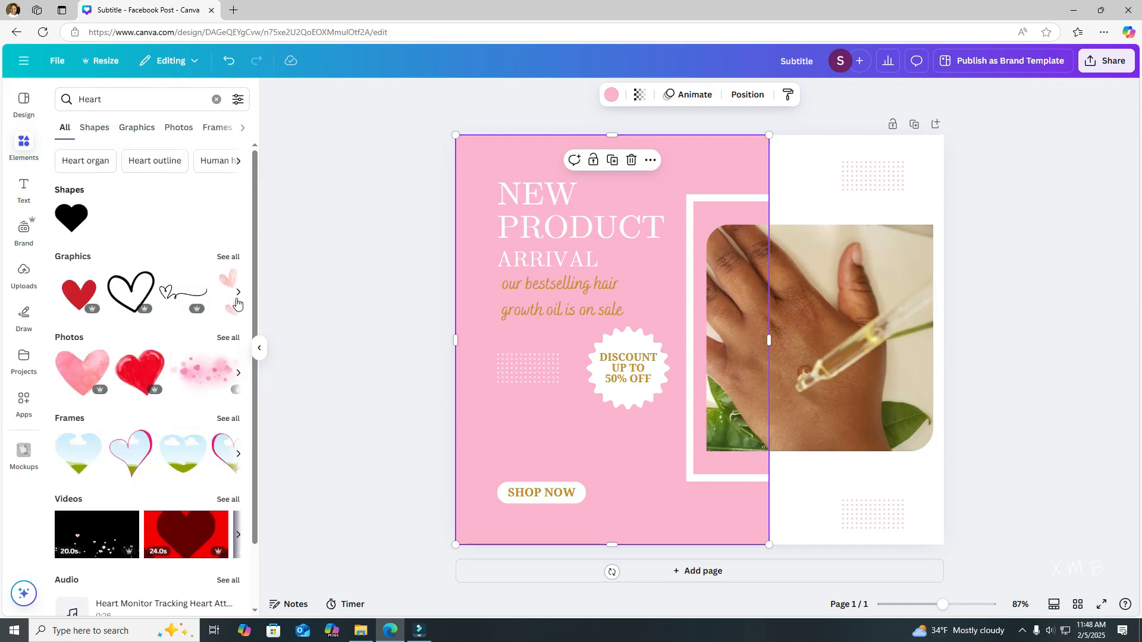
pyautogui.click(129, 293)
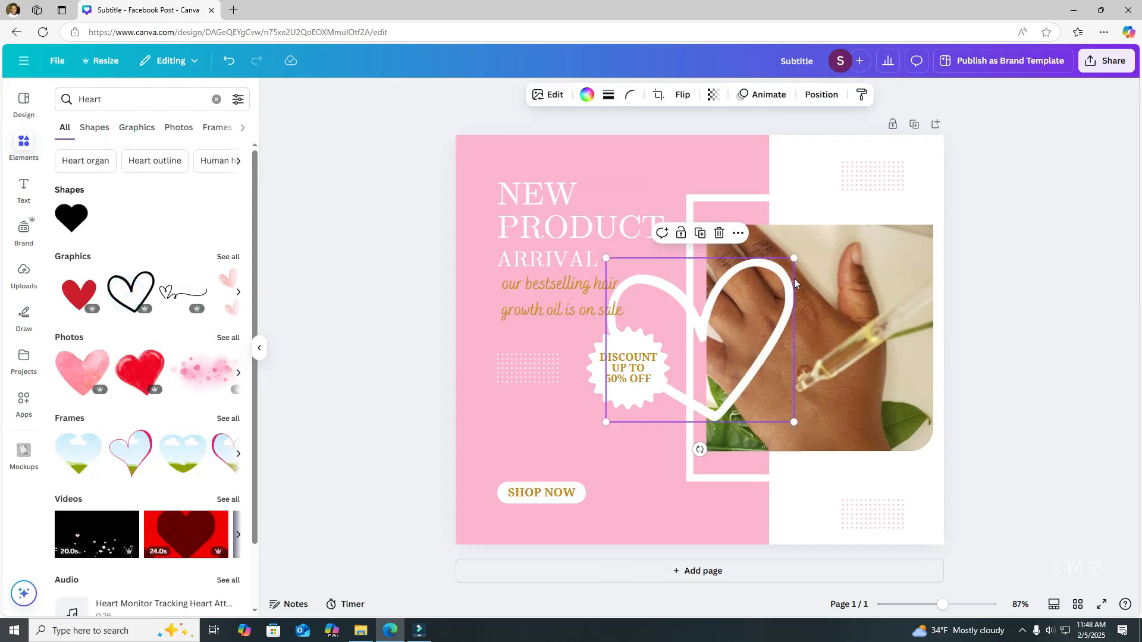
pyautogui.moveTo(792, 257); pyautogui.dragTo(651, 382)
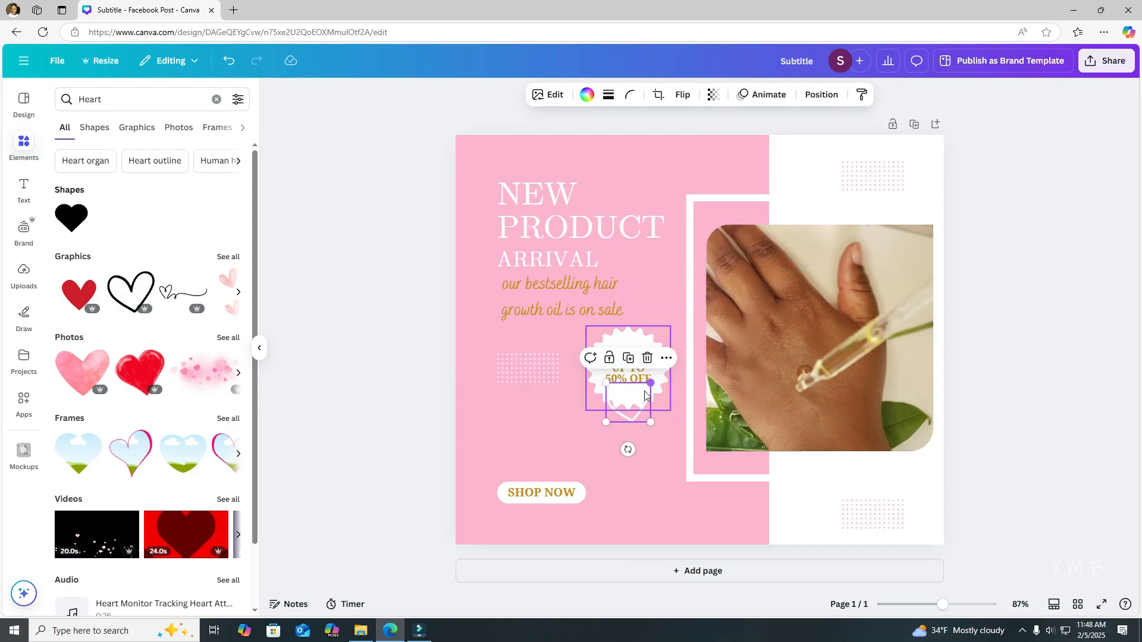
pyautogui.moveTo(617, 419); pyautogui.dragTo(522, 451)
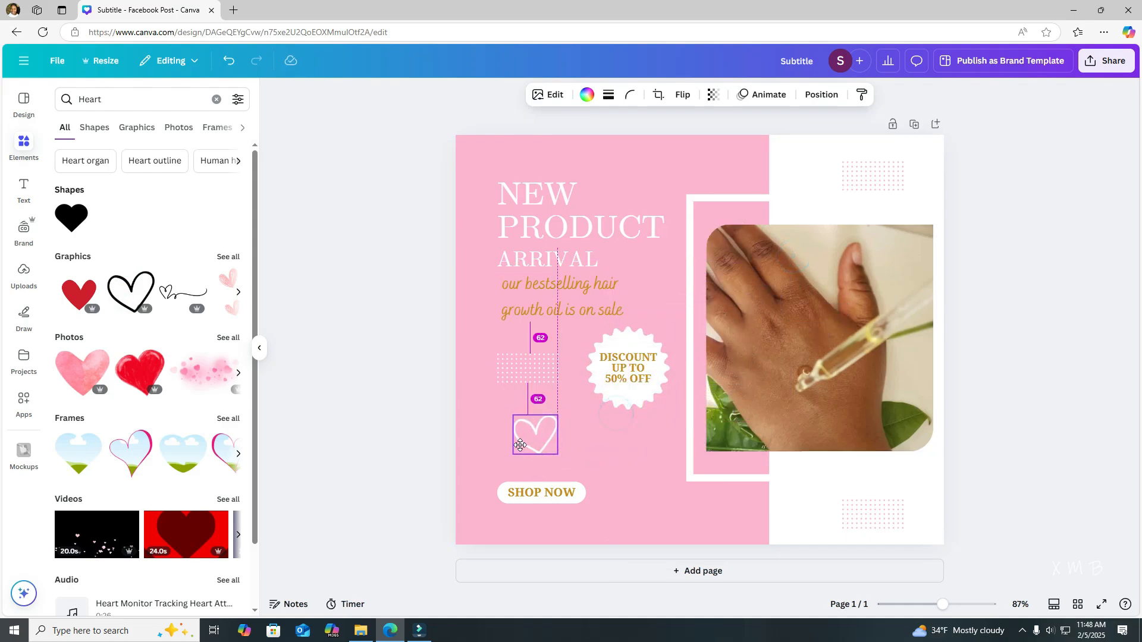
pyautogui.click(607, 466)
pyautogui.click(957, 356)
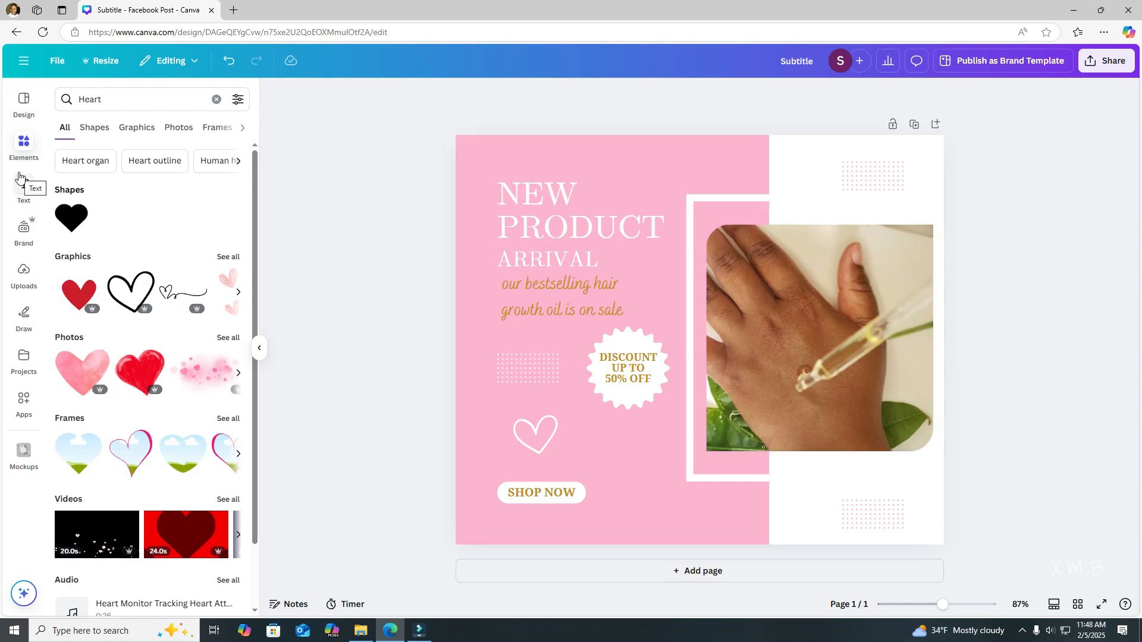
# Step: Search templates for 'valentines day' and add the Pink Organic Giveaway template as a new page
pyautogui.click(24, 101)
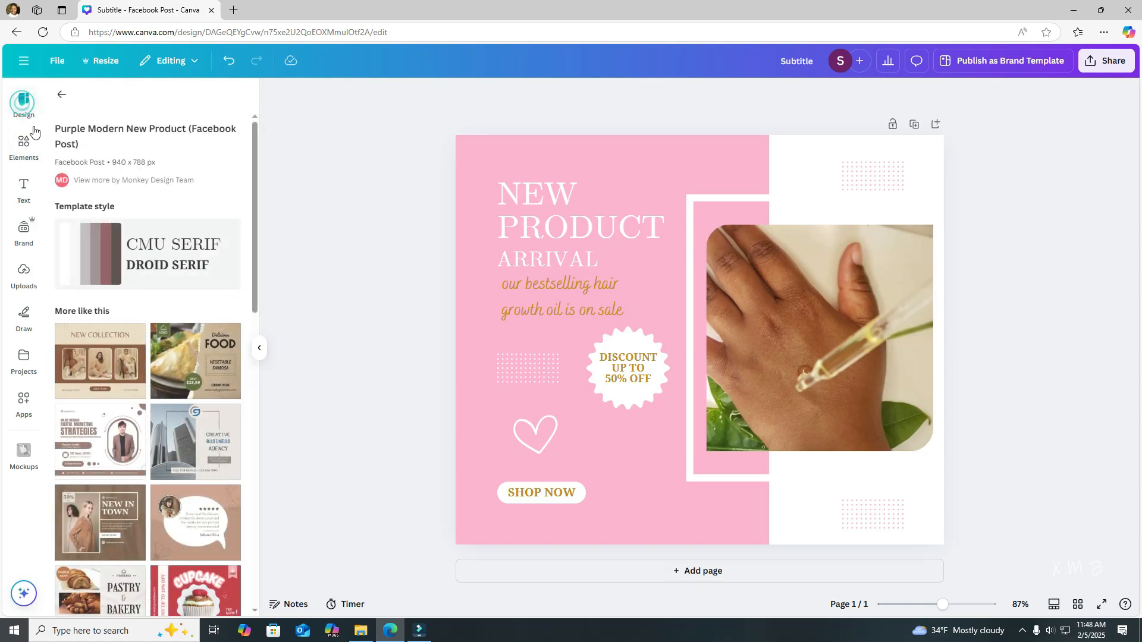
pyautogui.scroll(-15, 152, 389)
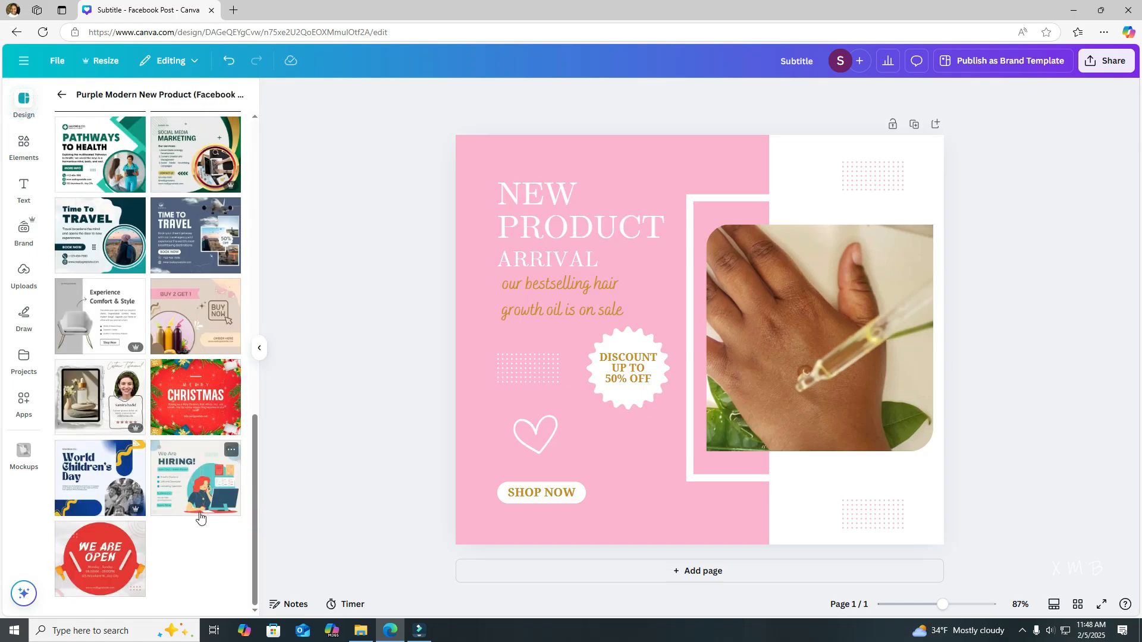
pyautogui.scroll(15, 198, 512)
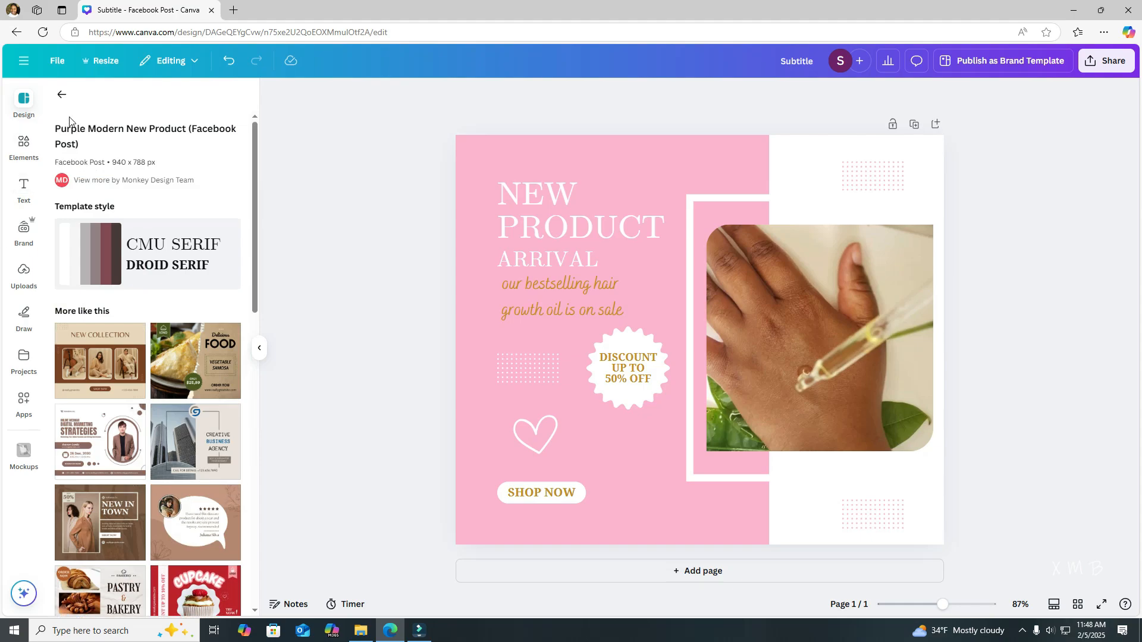
pyautogui.click(63, 95)
pyautogui.doubleClick(105, 104)
pyautogui.write('valent')
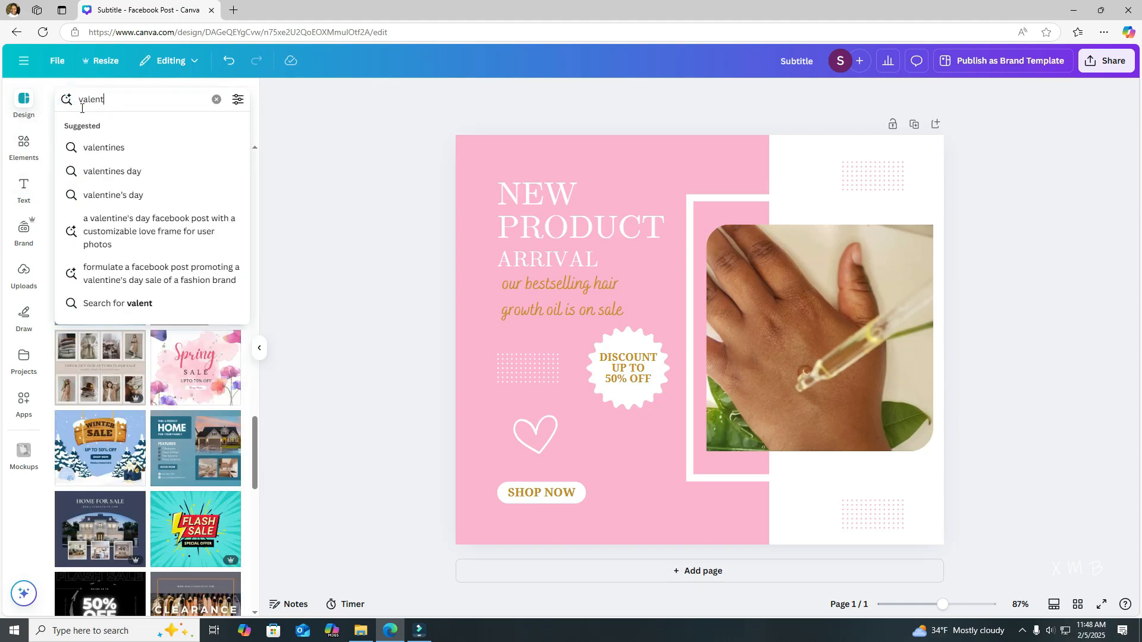
pyautogui.write('ines day')
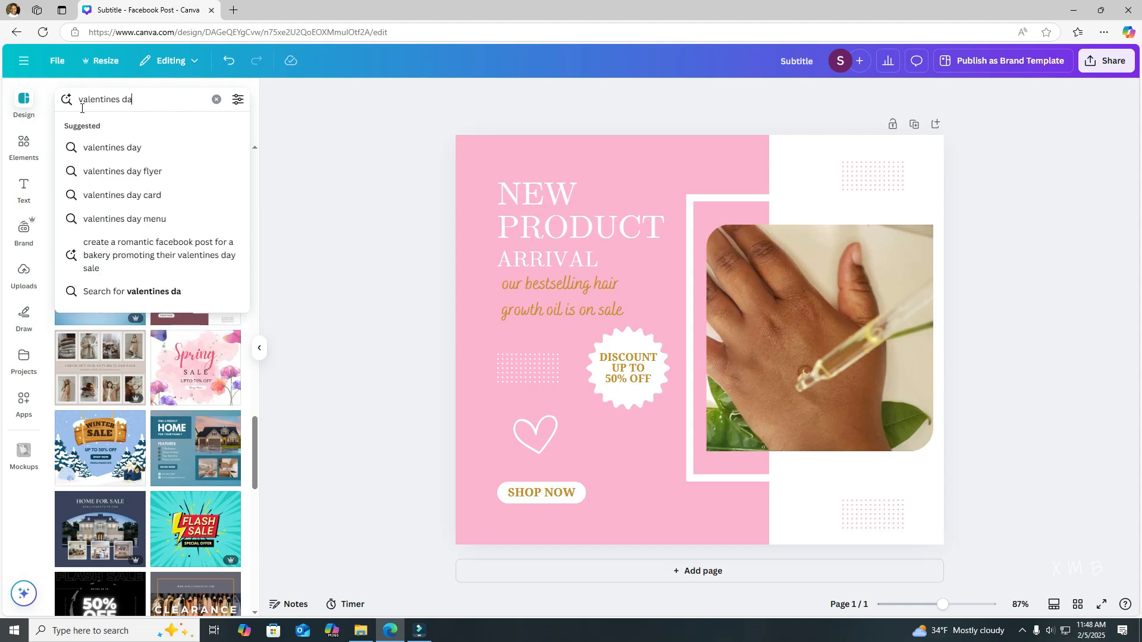
pyautogui.press('Return')
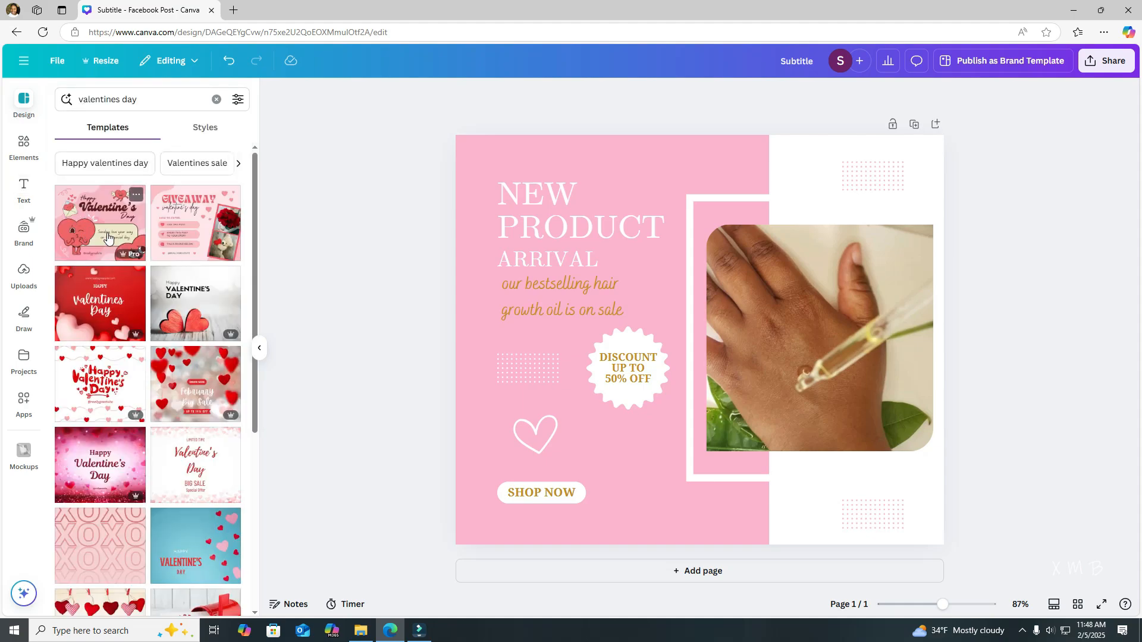
pyautogui.scroll(-10, 165, 275)
pyautogui.scroll(10, 165, 275)
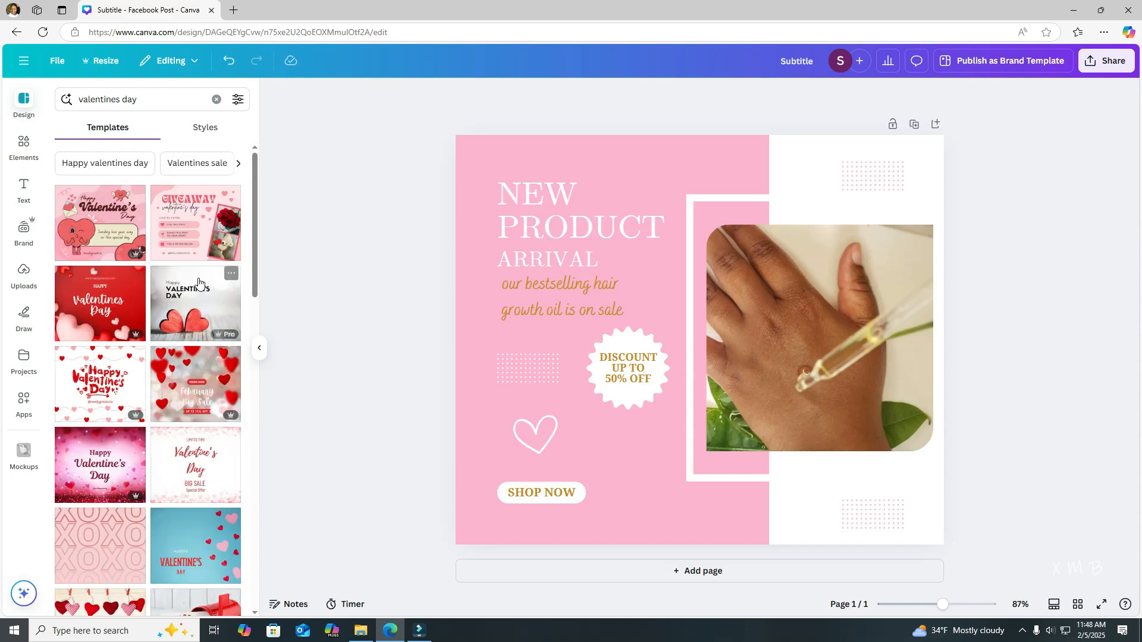
pyautogui.click(192, 253)
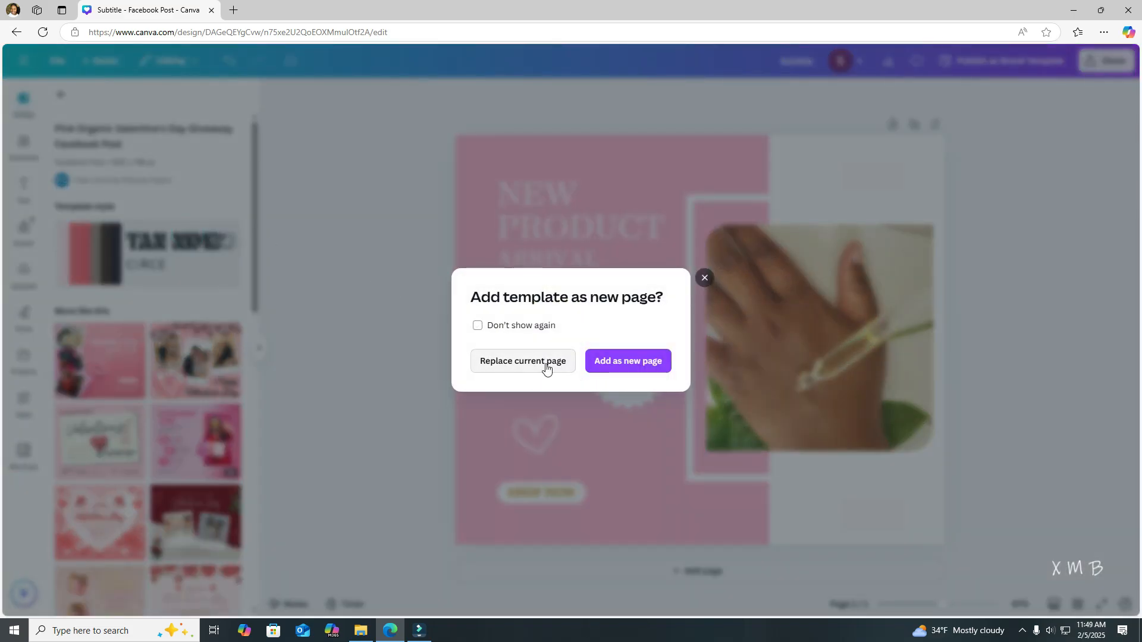
pyautogui.click(621, 367)
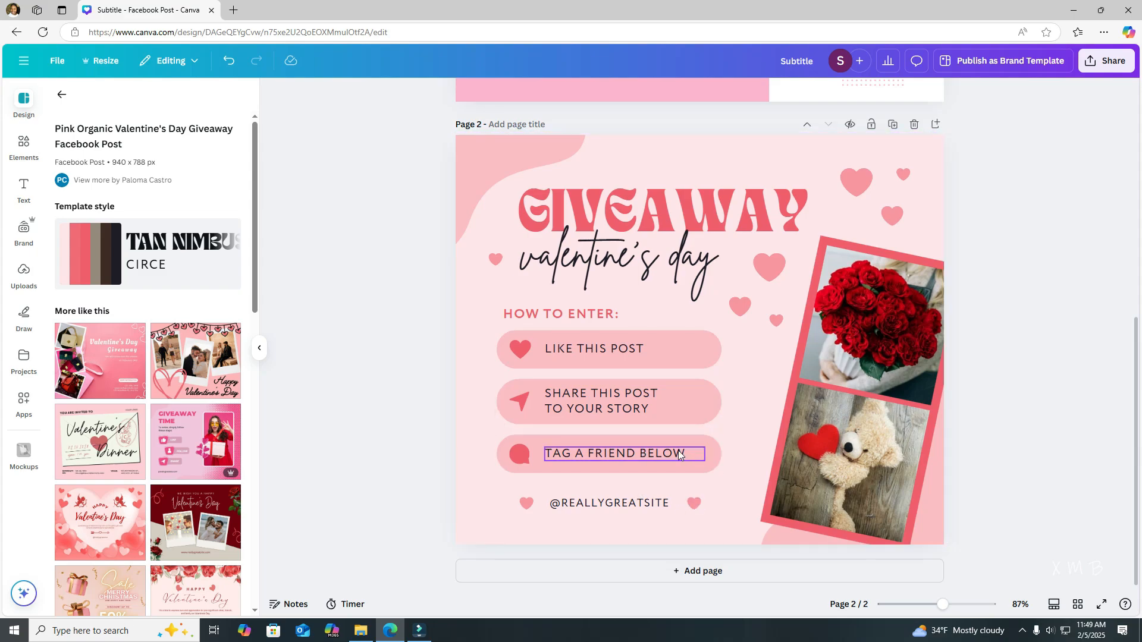
# Step: Add the pink Christmas sale template as a new page, then return to Canva's home page
pyautogui.scroll(-2, 174, 495)
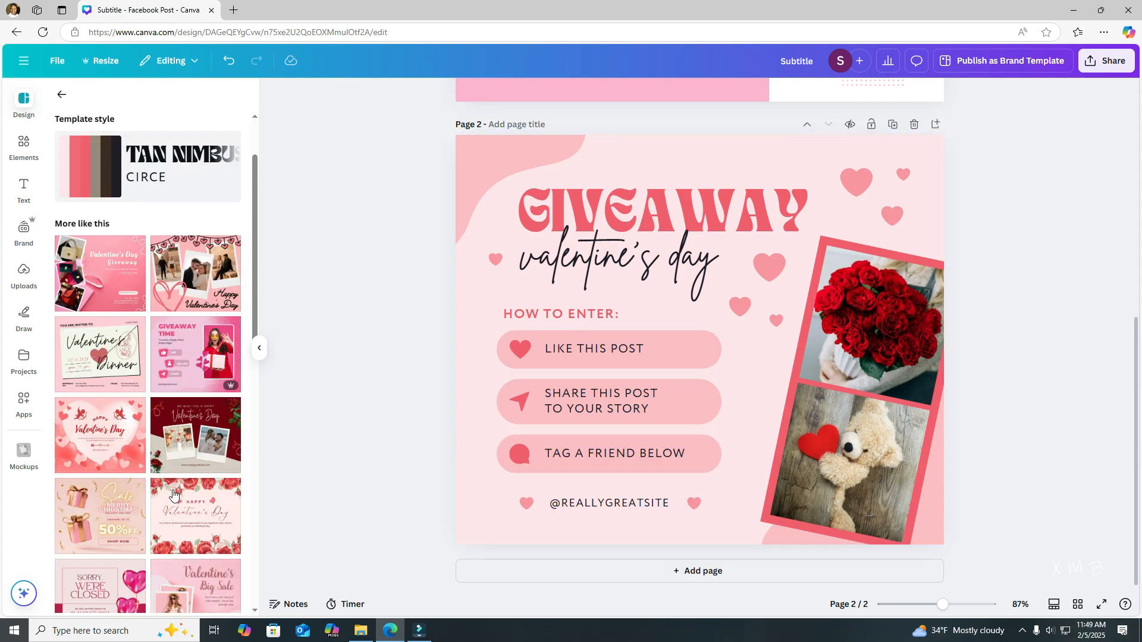
pyautogui.scroll(-10, 173, 495)
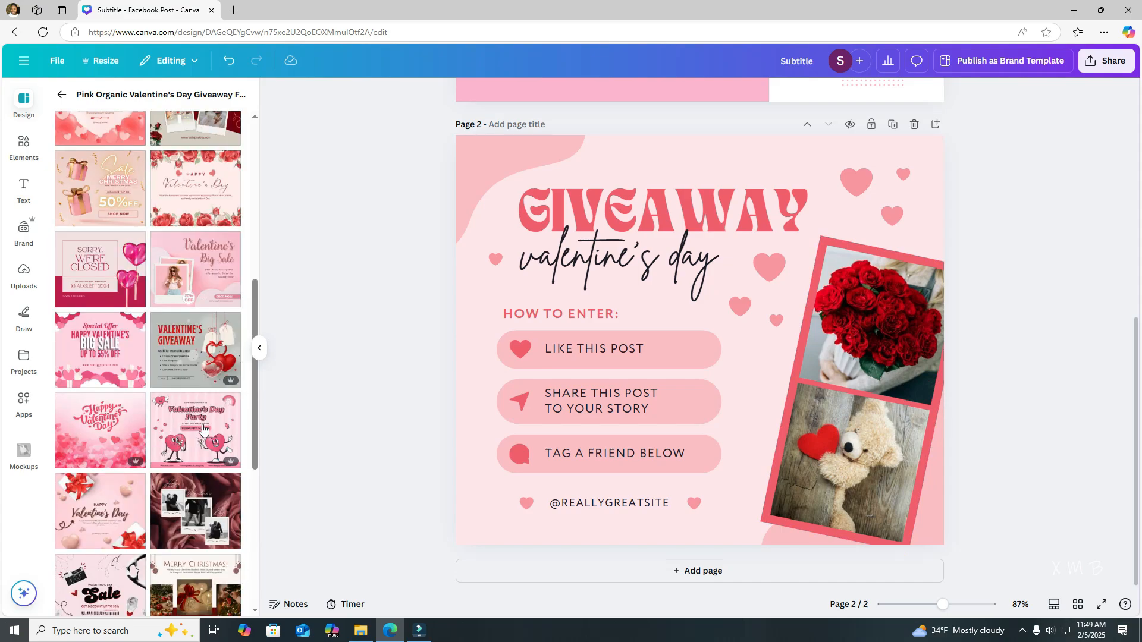
pyautogui.scroll(6, 466, 291)
pyautogui.scroll(2, 398, 264)
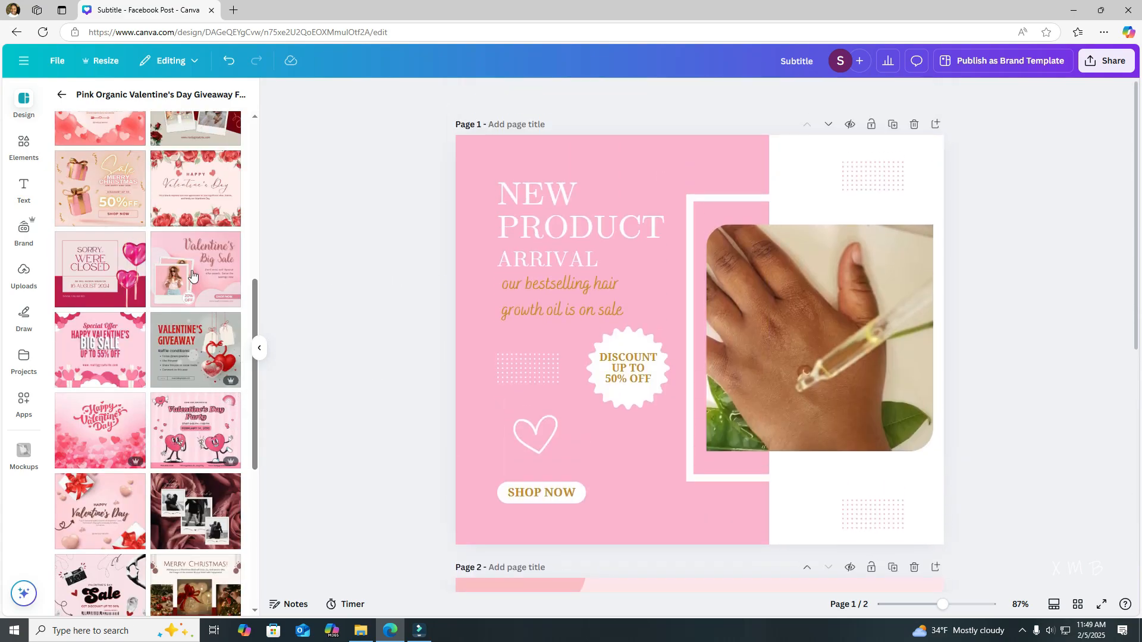
pyautogui.click(71, 201)
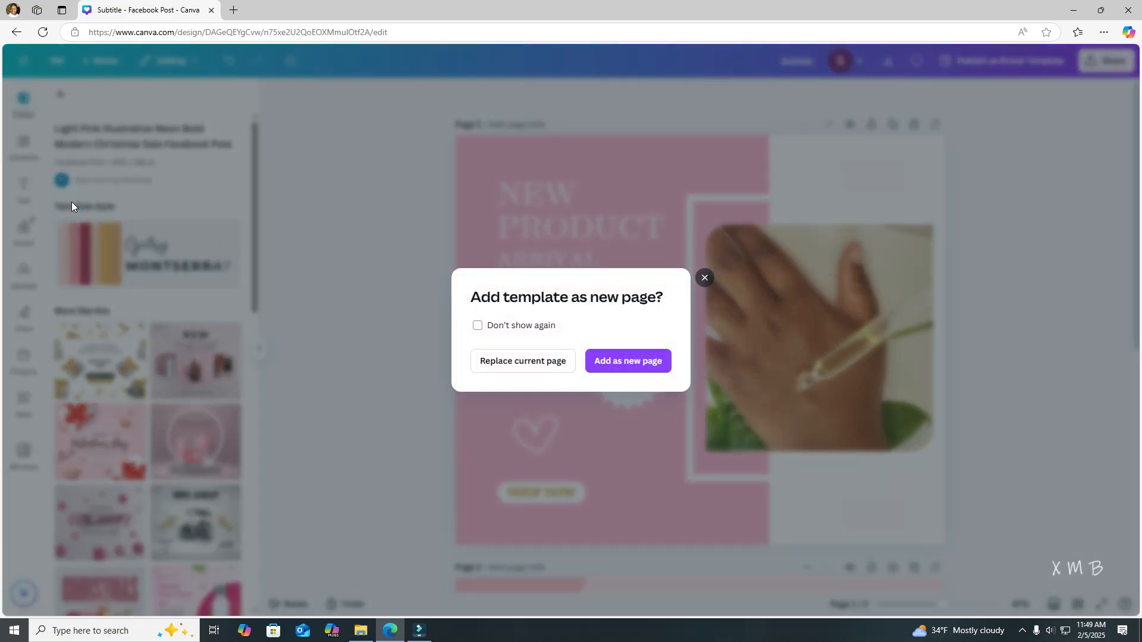
pyautogui.click(607, 361)
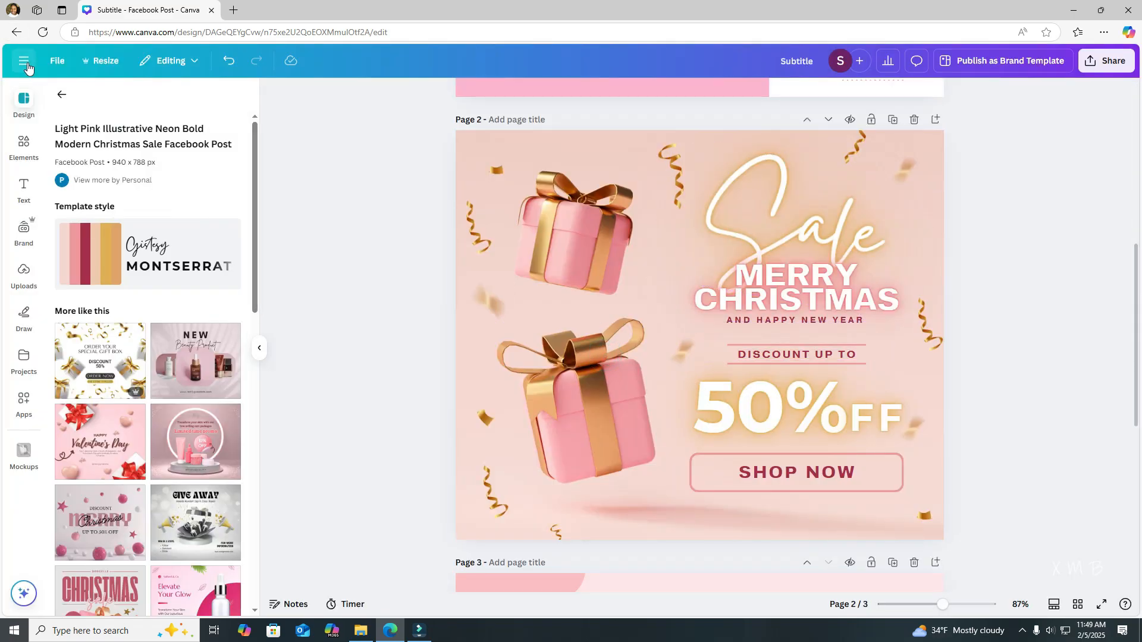
pyautogui.click(26, 68)
pyautogui.click(24, 70)
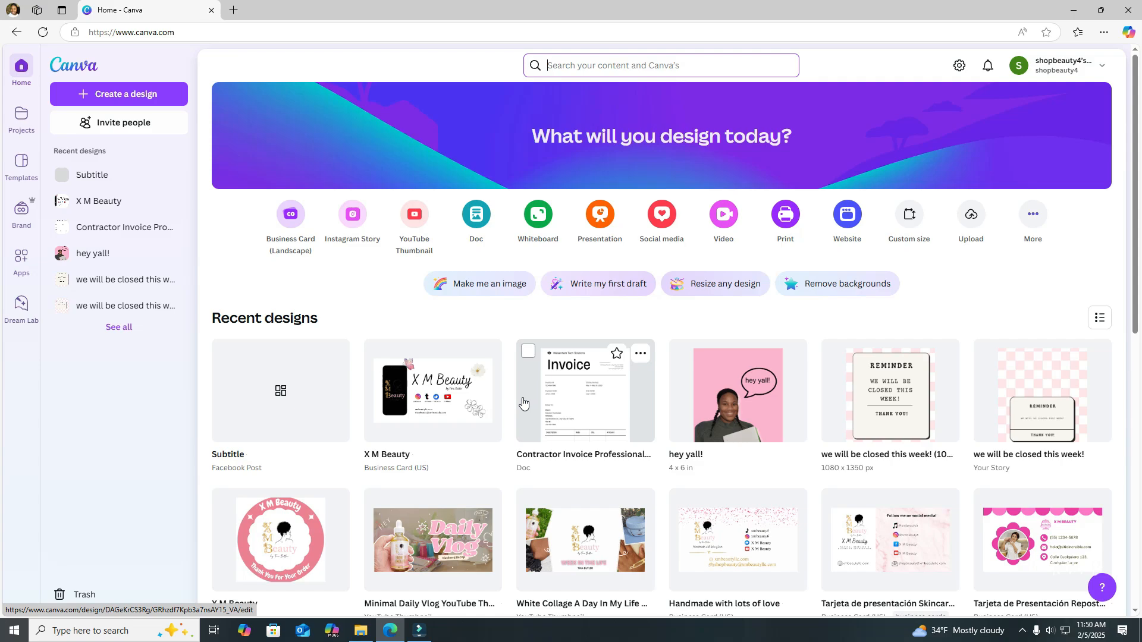
pyautogui.click(145, 89)
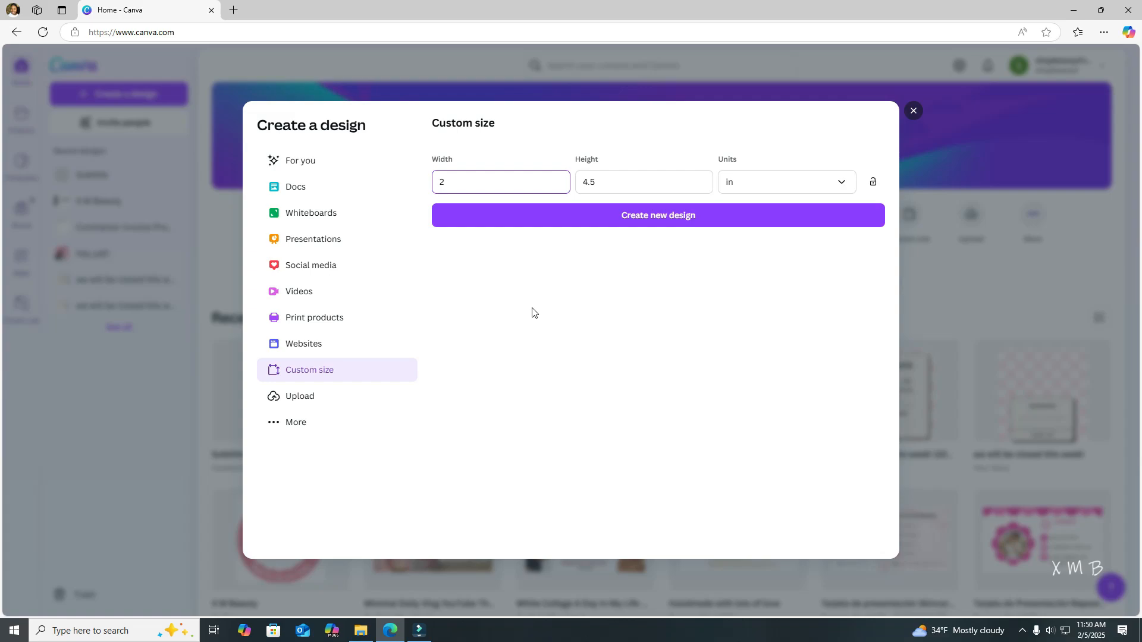
pyautogui.click(905, 113)
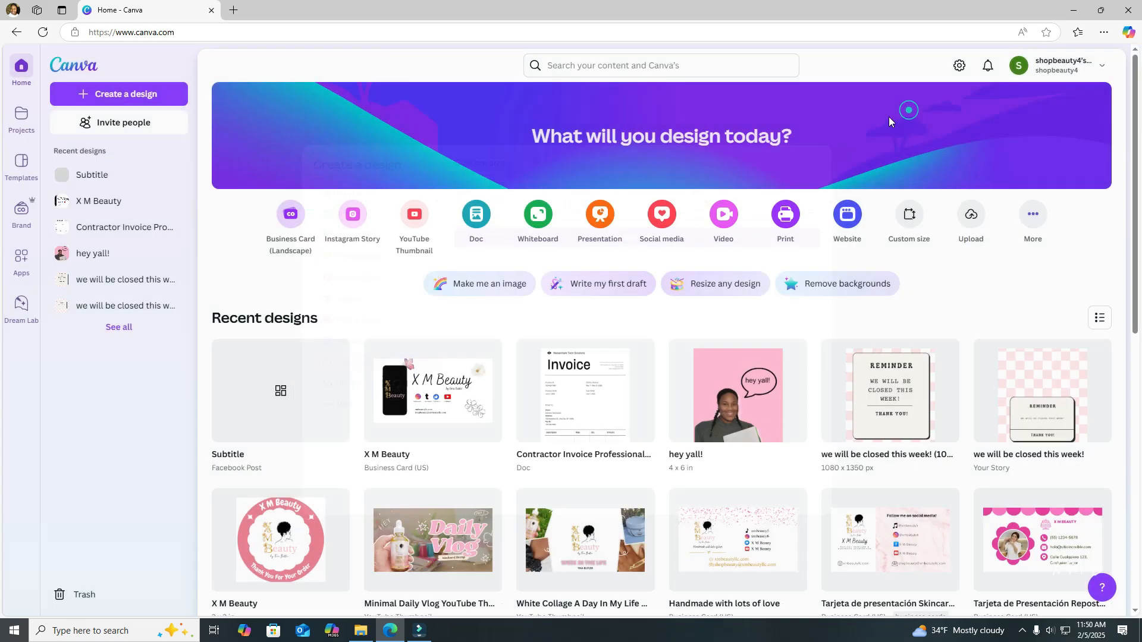
# Step: Start a new Instagram Story and apply the Reminder Retro Quote template
pyautogui.click(360, 228)
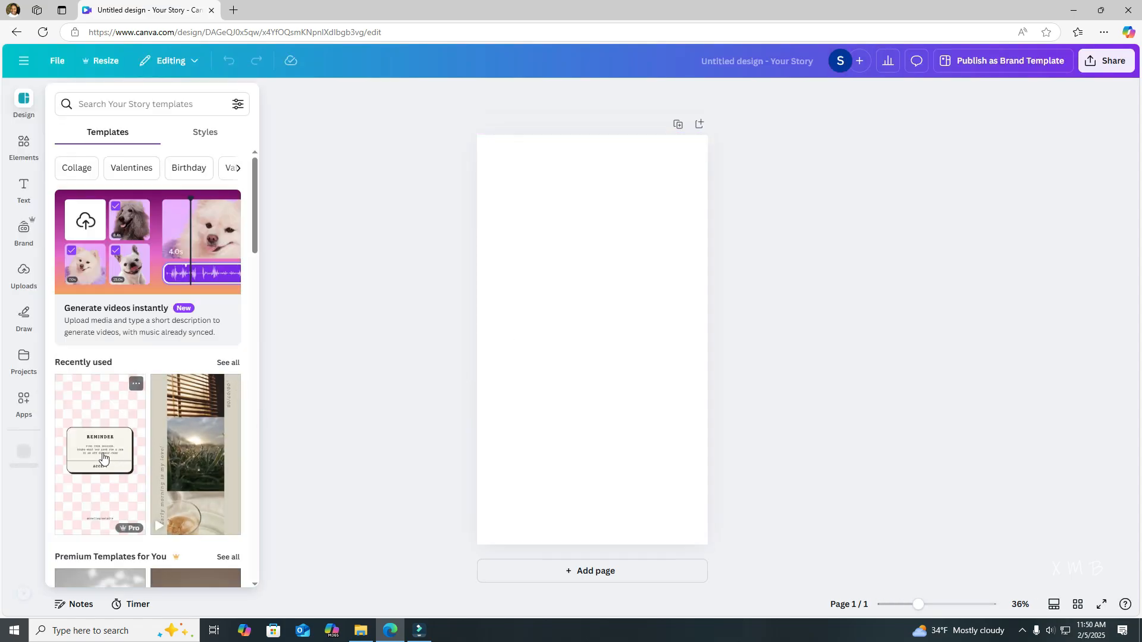
pyautogui.click(96, 458)
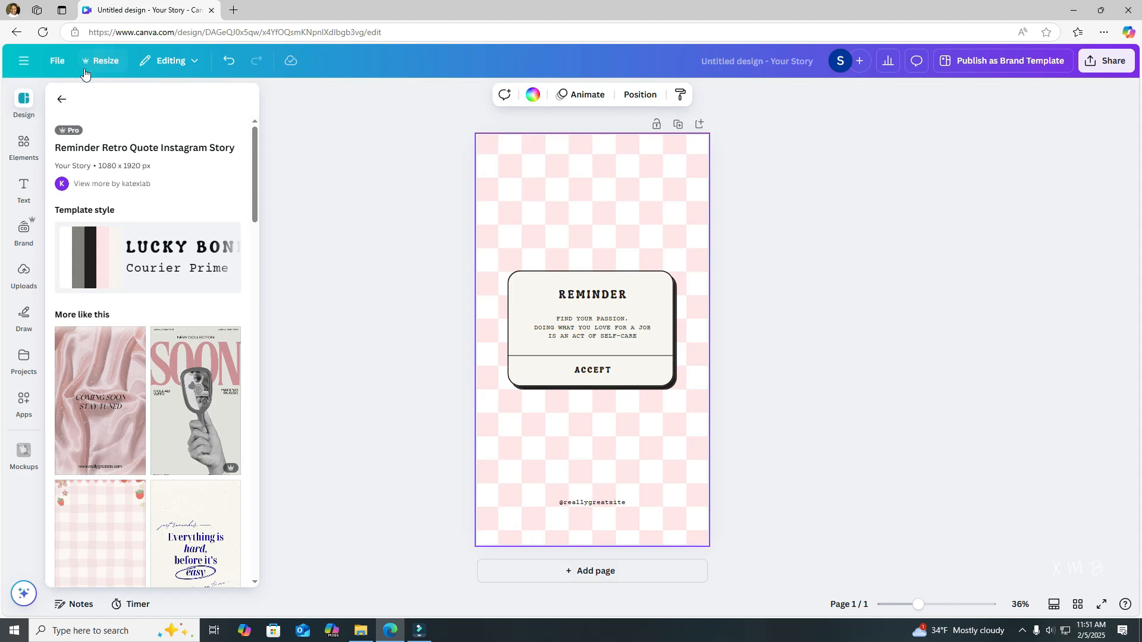
# Step: Copy and resize the Reminder design to Instagram Post (4:5), 1080 × 1350 px
pyautogui.click(103, 62)
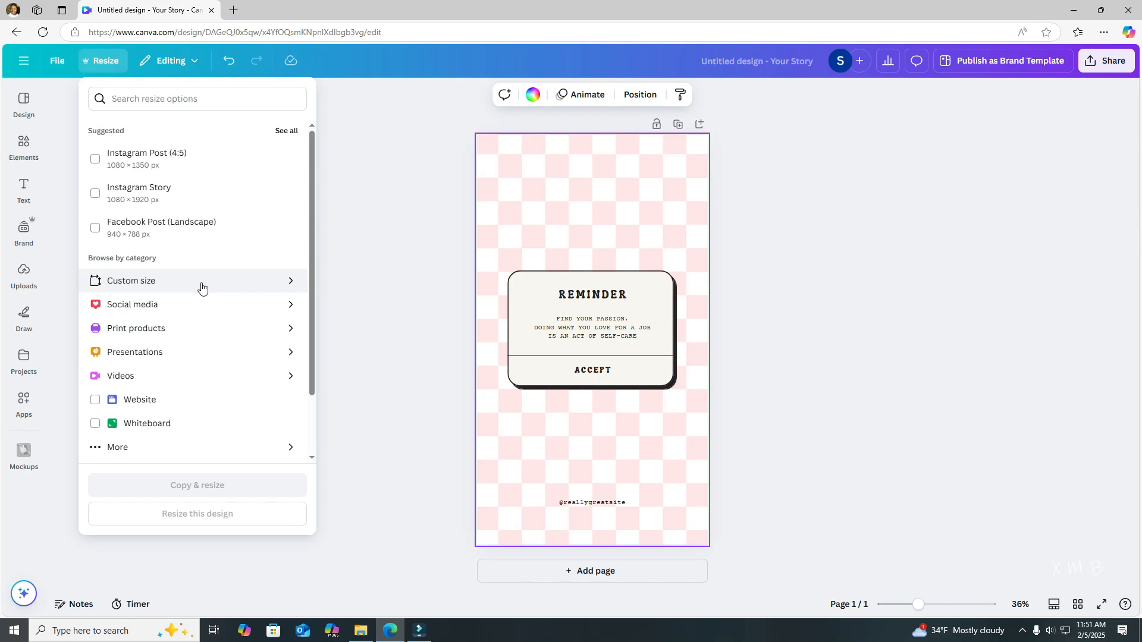
pyautogui.click(130, 161)
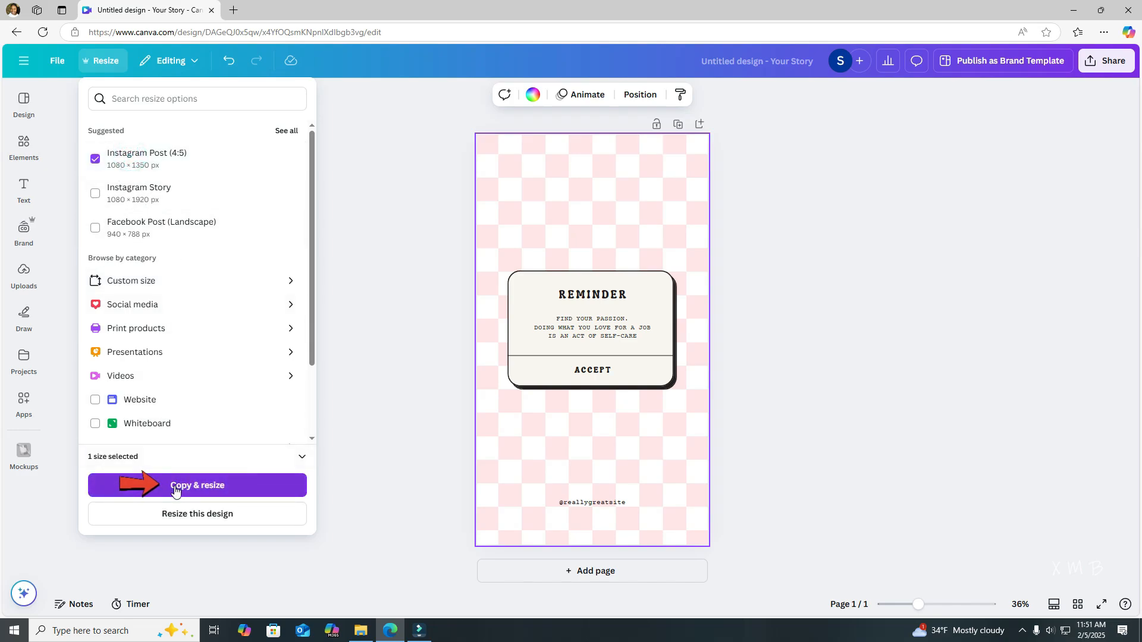
pyautogui.click(176, 486)
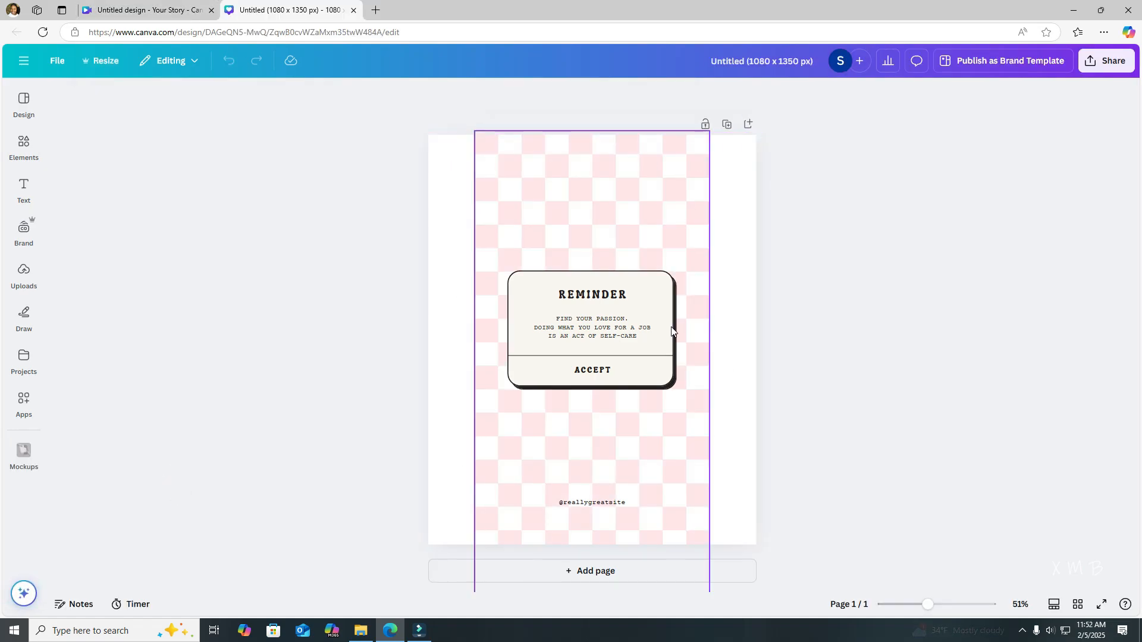
# Step: Stretch the checkered background to cover the whole 4:5 page
pyautogui.click(573, 250)
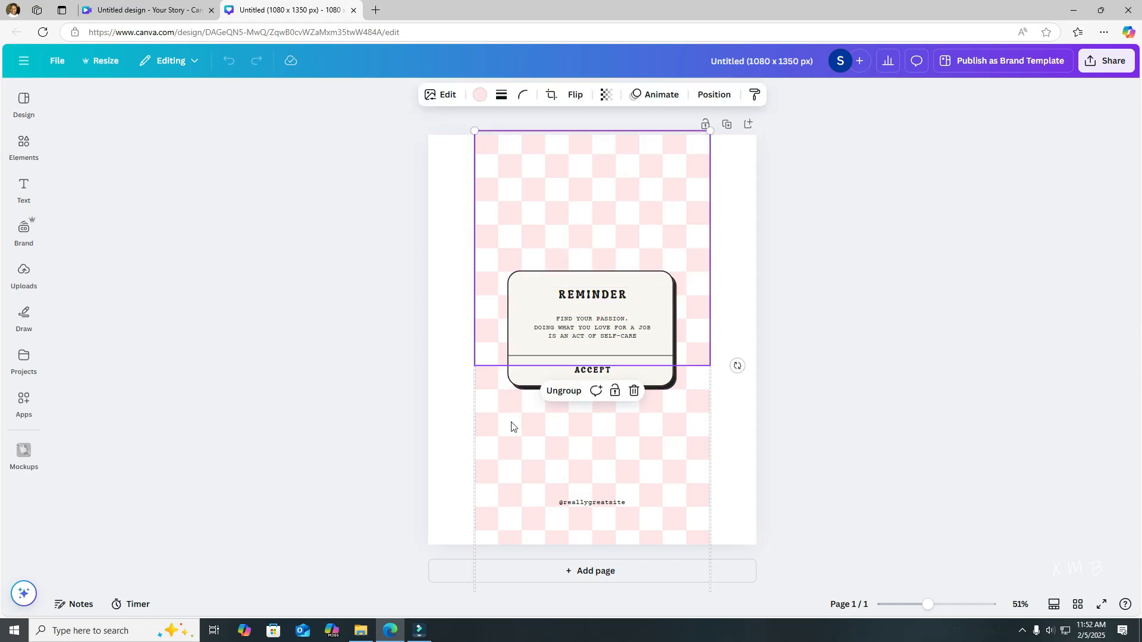
pyautogui.moveTo(473, 130); pyautogui.dragTo(367, 78)
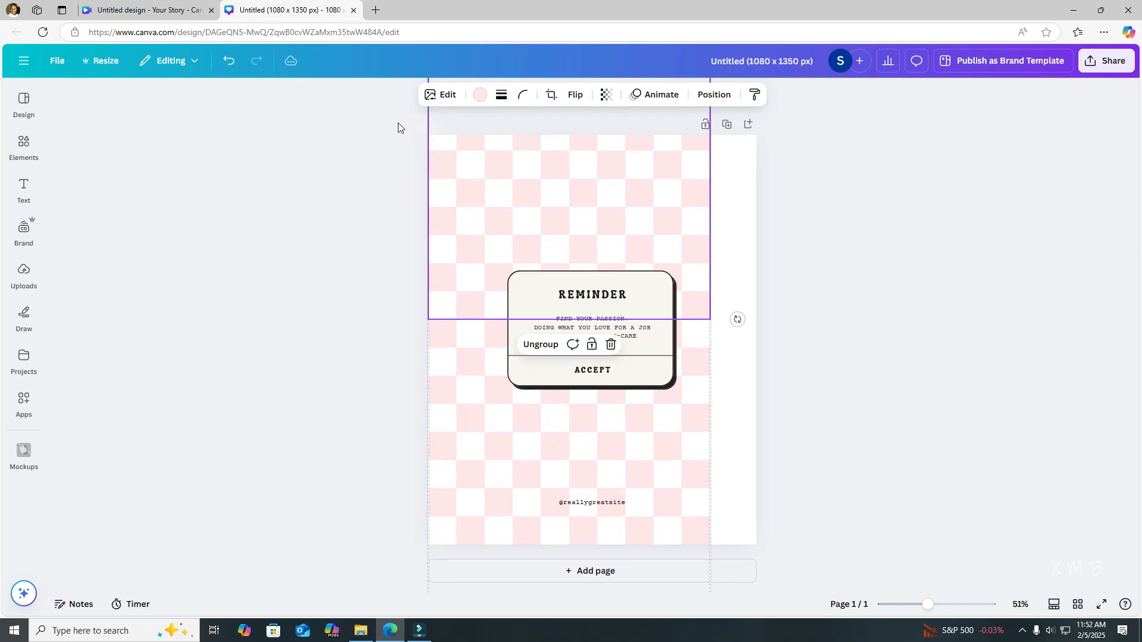
pyautogui.moveTo(676, 273); pyautogui.dragTo(695, 424)
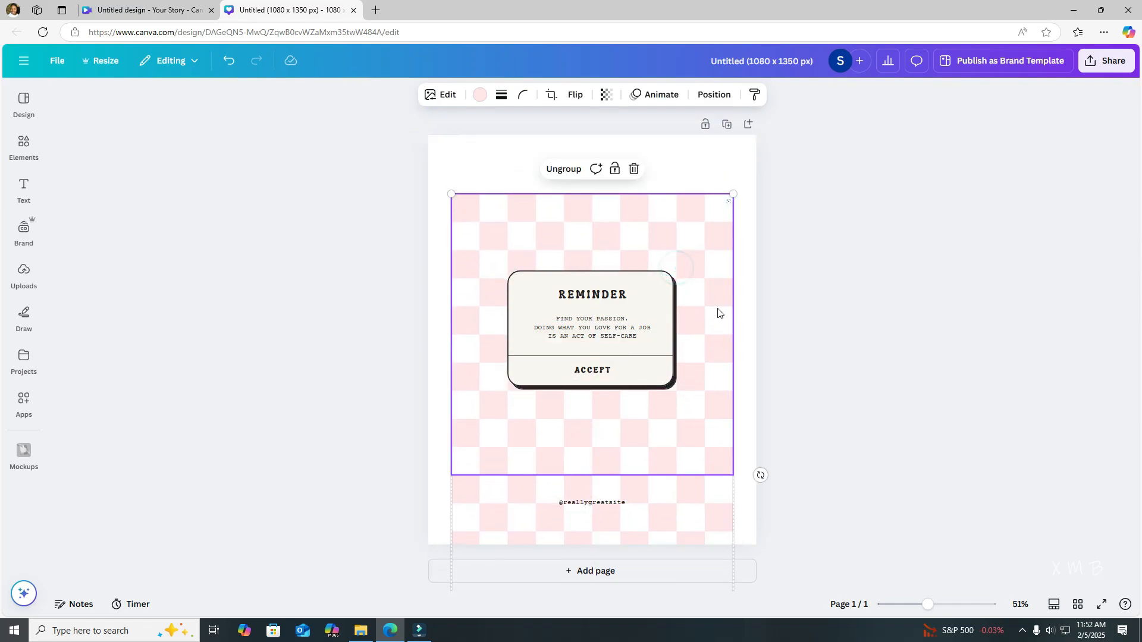
pyautogui.moveTo(736, 187); pyautogui.dragTo(785, 132)
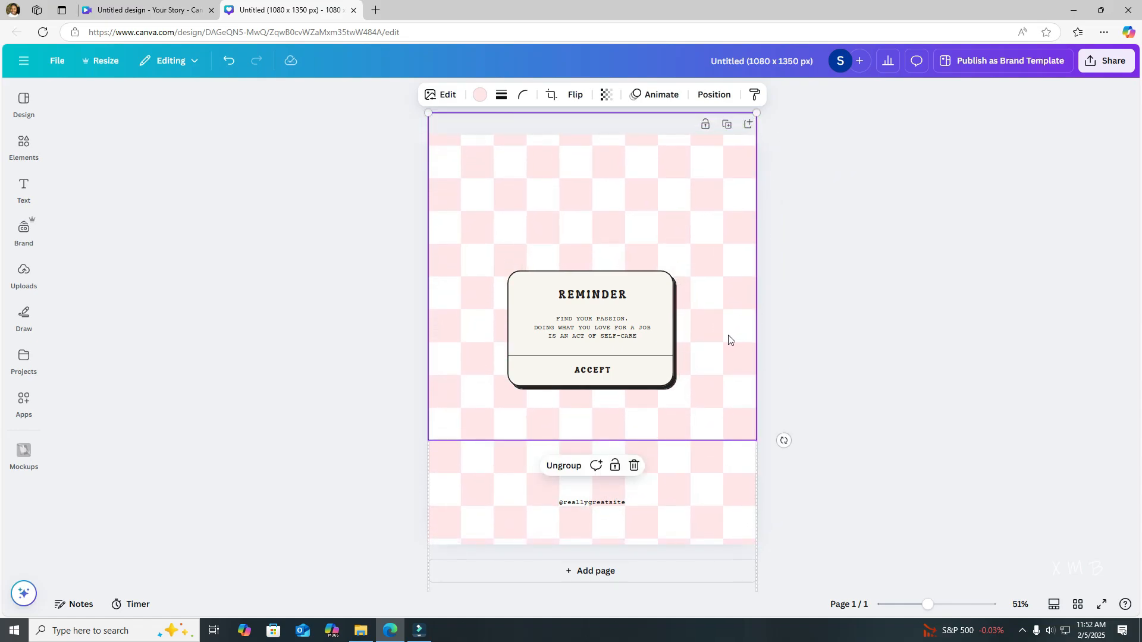
# Step: Enlarge the reminder card to 864 px wide and nearly the page's height
pyautogui.click(512, 275)
pyautogui.moveTo(512, 274); pyautogui.dragTo(462, 238)
pyautogui.moveTo(675, 242); pyautogui.dragTo(723, 205)
pyautogui.moveTo(594, 207); pyautogui.dragTo(592, 177)
# Step: Extend the reminder card's bottom edge down, then move the REMINDER heading up and enlarge it
pyautogui.moveTo(593, 390); pyautogui.dragTo(599, 525)
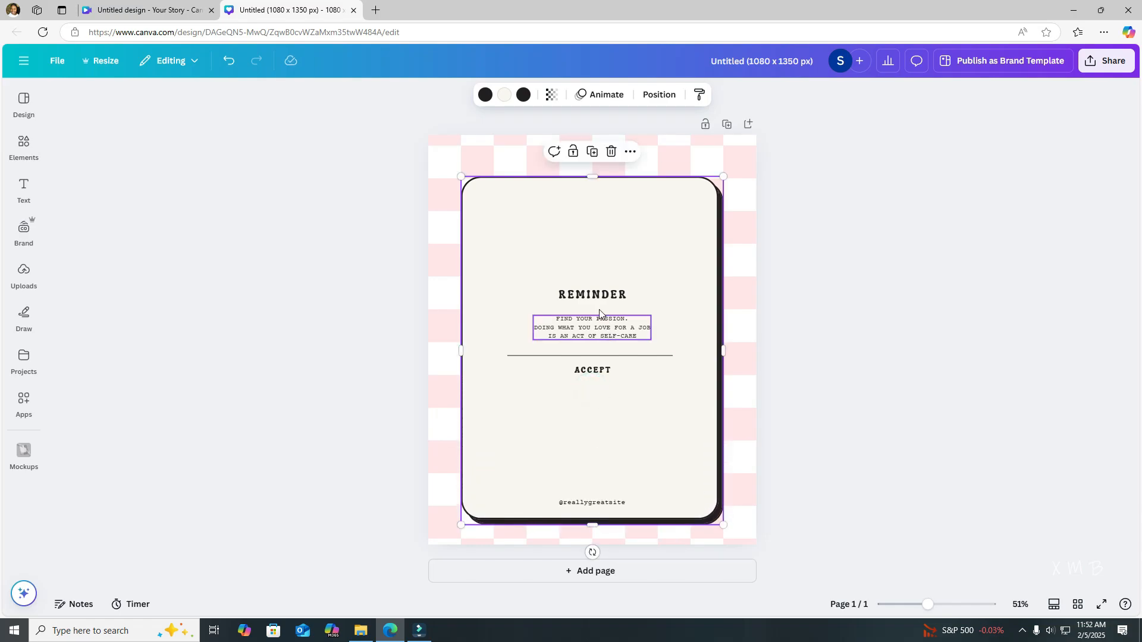
pyautogui.click(589, 289)
pyautogui.moveTo(588, 289); pyautogui.dragTo(587, 215)
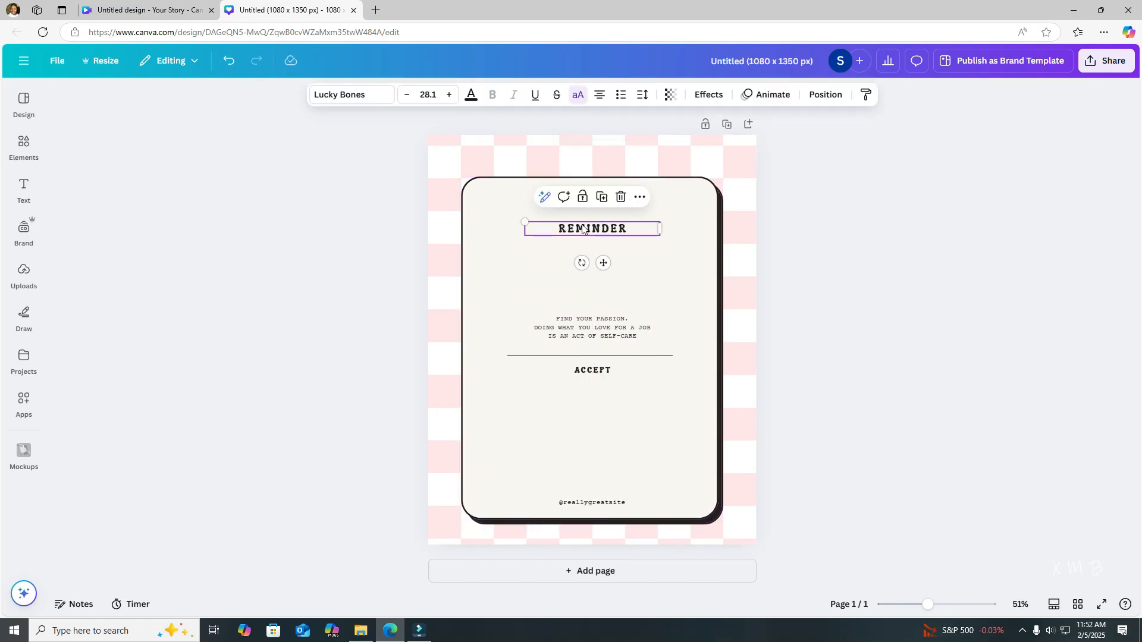
pyautogui.click(449, 94)
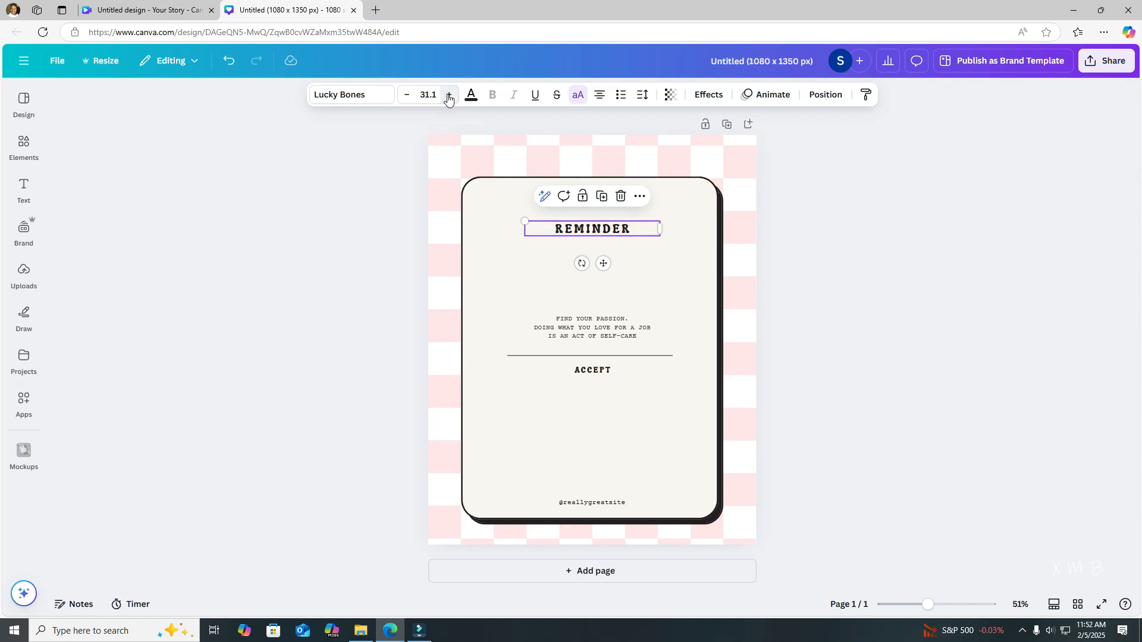
pyautogui.click(449, 95)
pyautogui.click(449, 94)
pyautogui.click(449, 96)
pyautogui.click(449, 96)
pyautogui.click(449, 96)
pyautogui.click(449, 95)
pyautogui.click(449, 96)
pyautogui.click(449, 96)
pyautogui.click(449, 96)
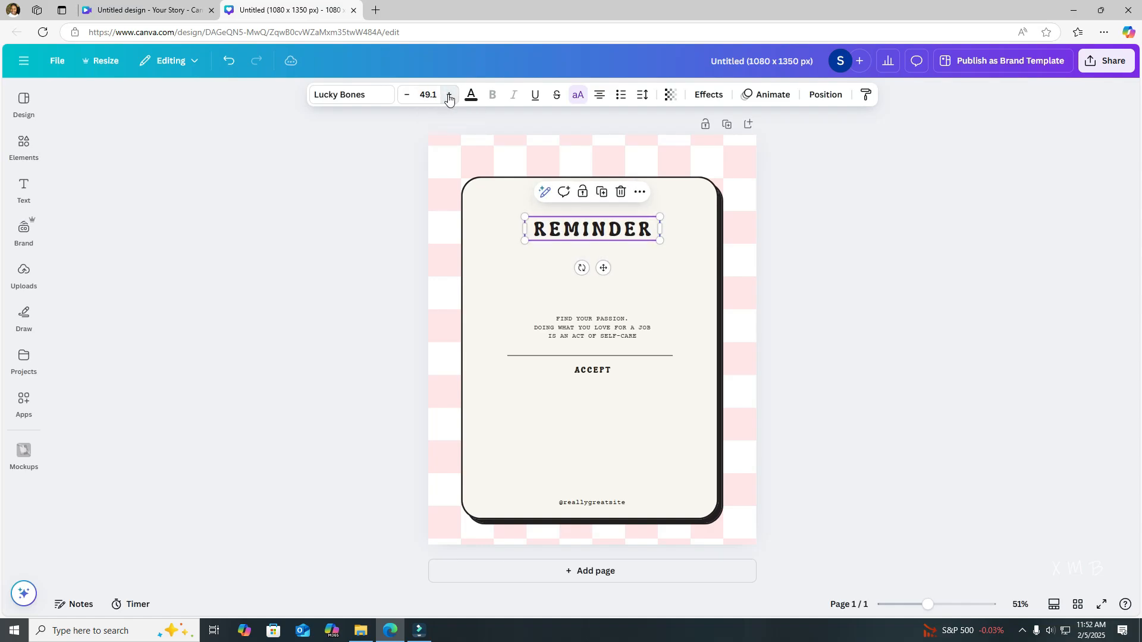
# Step: Enlarge the FIND YOUR PASSION quote and widen its text box on both sides
pyautogui.click(592, 325)
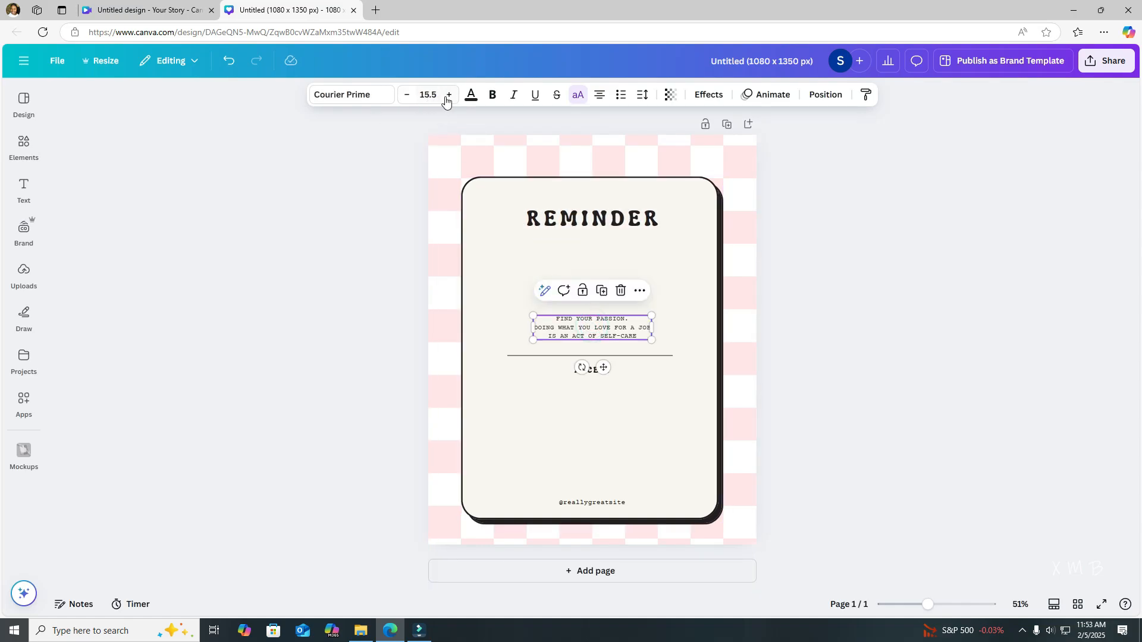
pyautogui.click(449, 95)
pyautogui.click(449, 95)
pyautogui.click(449, 95)
pyautogui.click(449, 95)
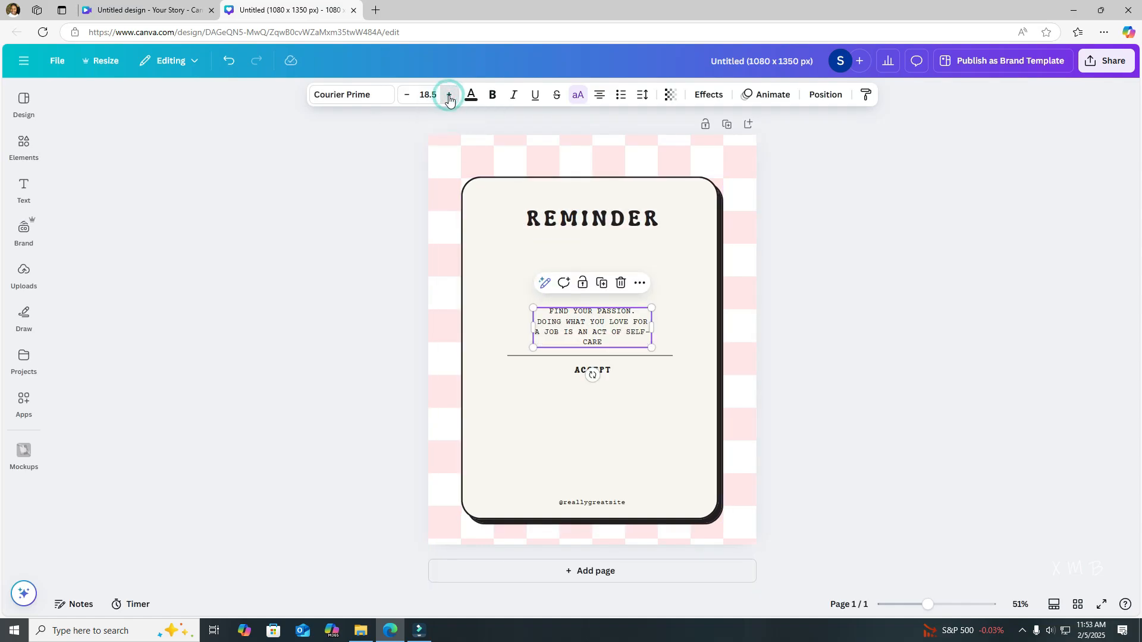
pyautogui.click(449, 95)
pyautogui.click(449, 95)
pyautogui.click(449, 95)
pyautogui.click(449, 95)
pyautogui.click(449, 95)
pyautogui.click(449, 95)
pyautogui.click(449, 95)
pyautogui.click(449, 95)
pyautogui.click(449, 95)
pyautogui.click(449, 96)
pyautogui.click(449, 95)
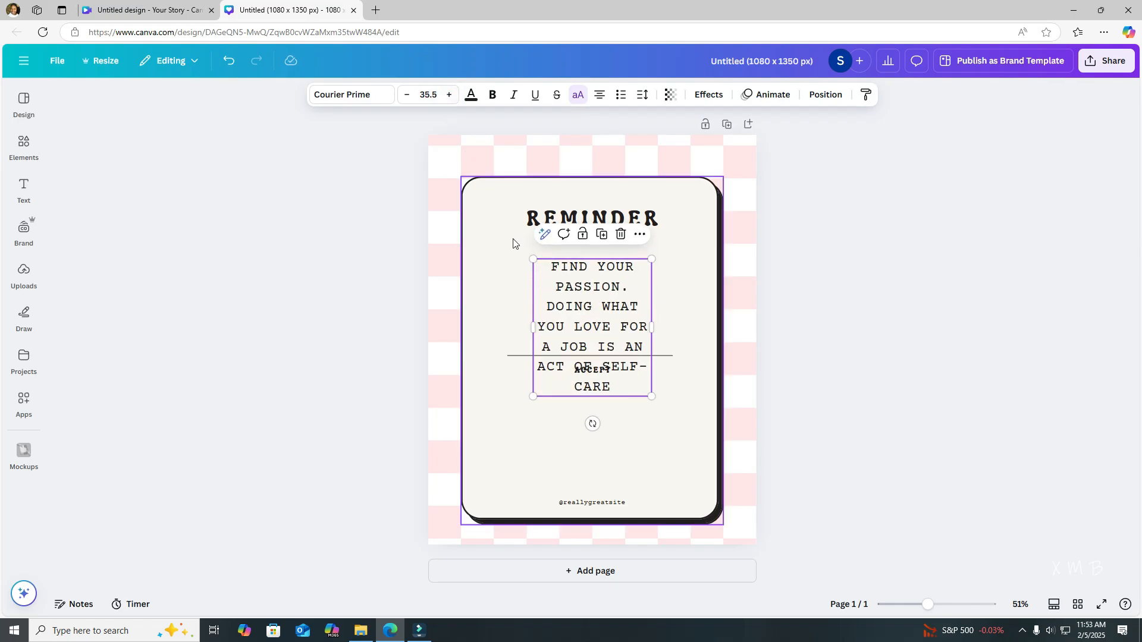
pyautogui.moveTo(530, 326); pyautogui.dragTo(495, 327)
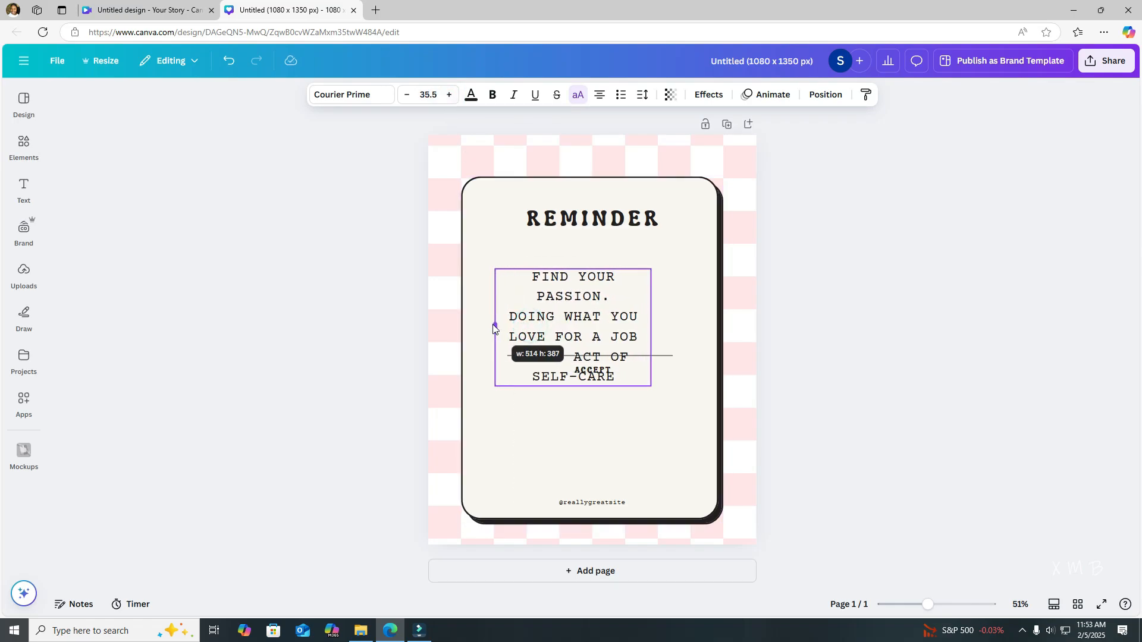
pyautogui.moveTo(652, 328); pyautogui.dragTo(690, 328)
# Step: Move the quote above the divider, lower ACCEPT and the divider, and enlarge the quote further
pyautogui.click(667, 279)
pyautogui.click(617, 313)
pyautogui.moveTo(617, 313); pyautogui.dragTo(618, 292)
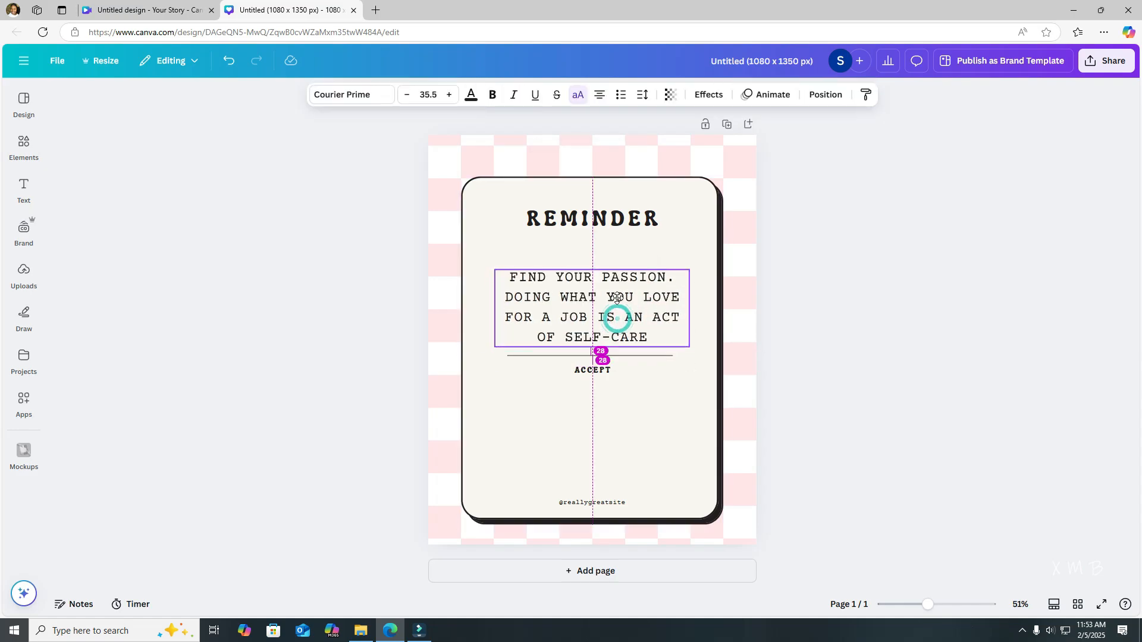
pyautogui.moveTo(603, 378); pyautogui.dragTo(604, 436)
pyautogui.moveTo(607, 358); pyautogui.dragTo(607, 392)
pyautogui.click(598, 317)
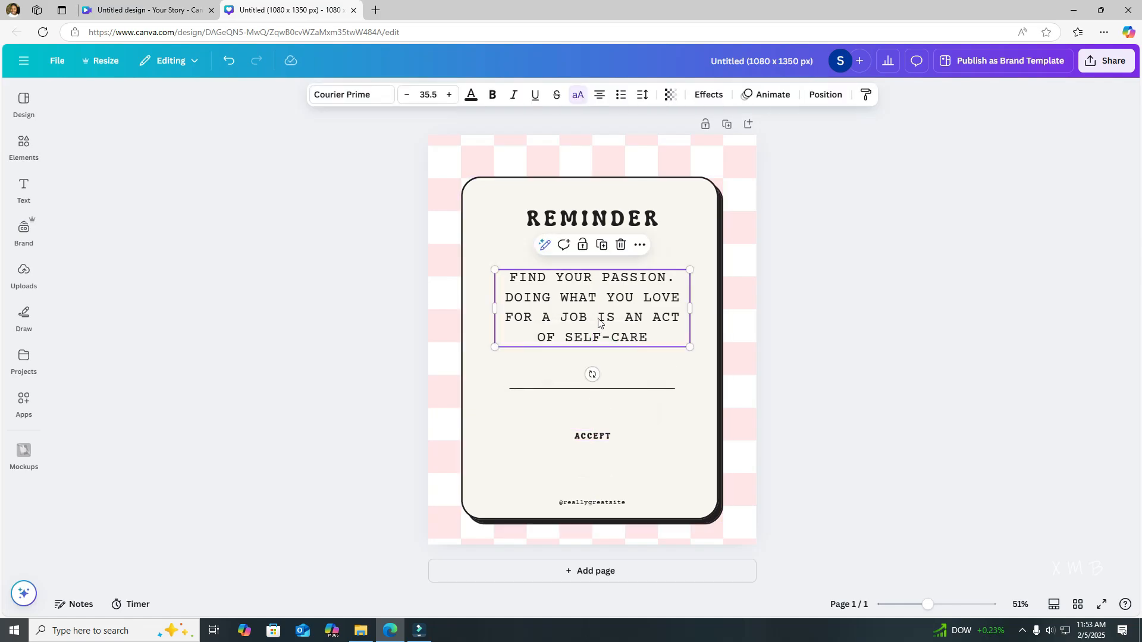
pyautogui.click(449, 95)
pyautogui.click(449, 94)
pyautogui.click(449, 95)
pyautogui.click(449, 95)
pyautogui.click(449, 94)
# Step: Enlarge the ACCEPT text to size 42.1
pyautogui.click(618, 436)
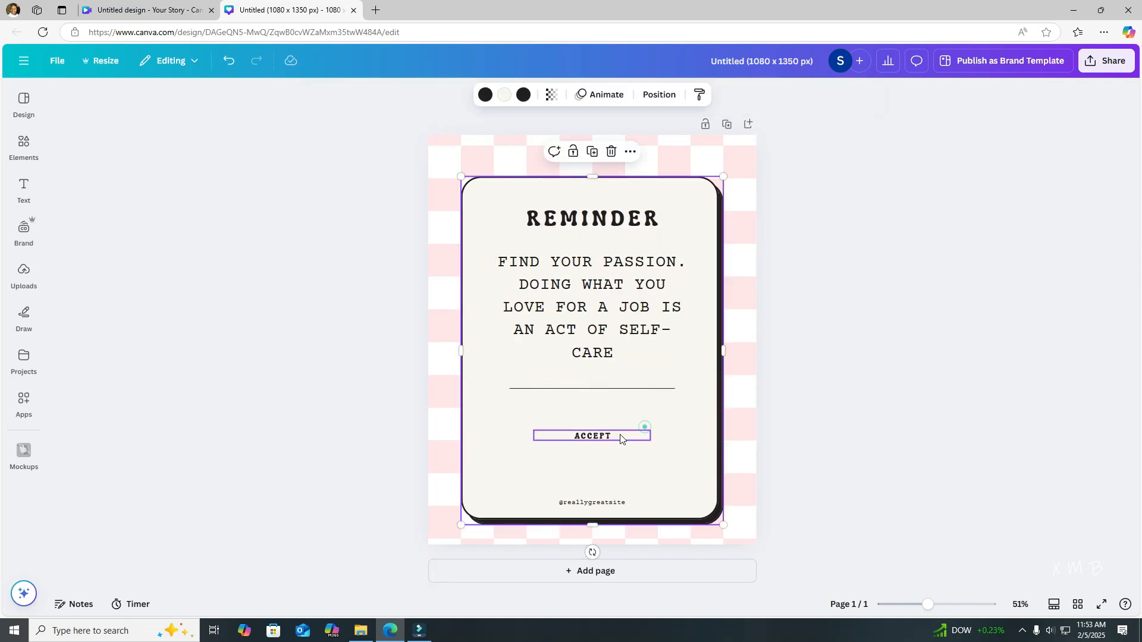
pyautogui.click(449, 95)
pyautogui.click(449, 95)
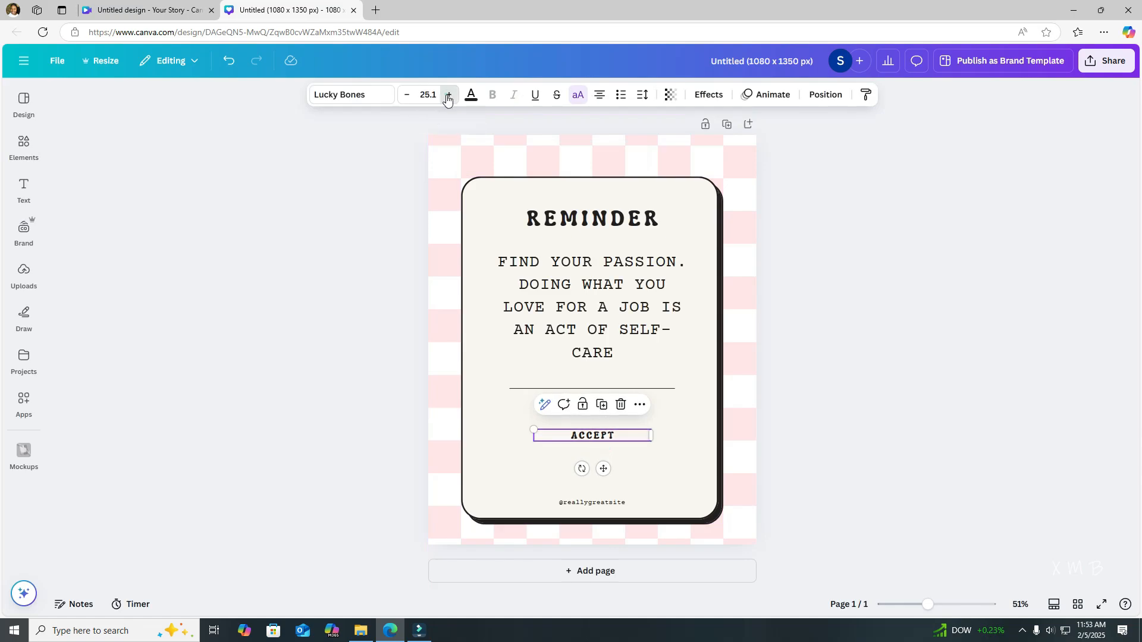
pyautogui.click(449, 95)
pyautogui.click(449, 95)
pyautogui.click(449, 95)
pyautogui.click(449, 96)
pyautogui.click(449, 95)
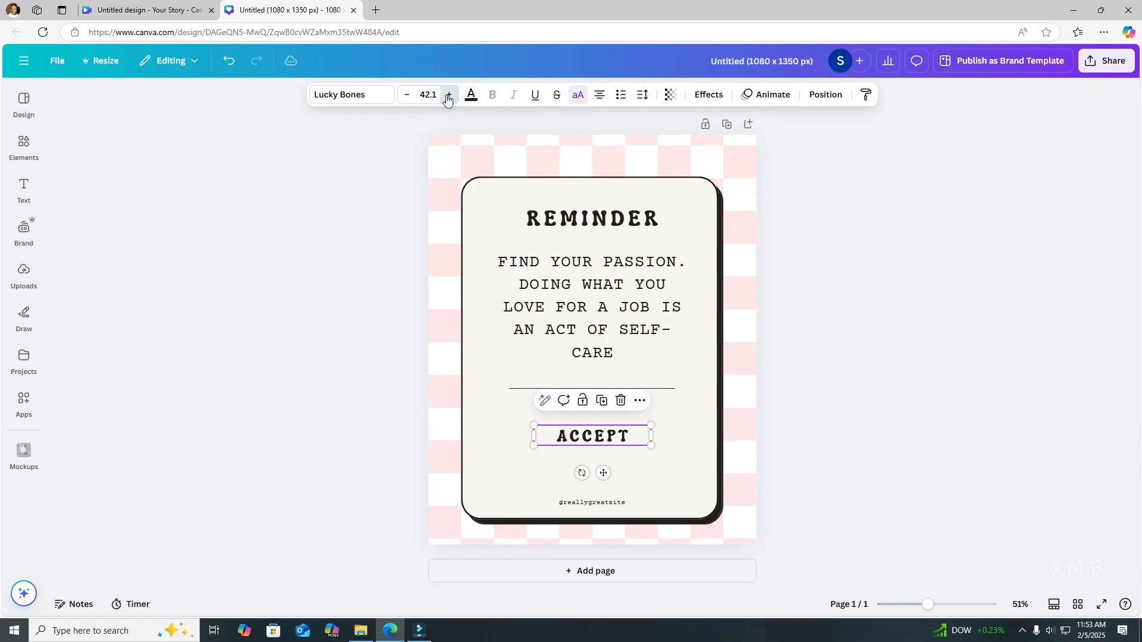
pyautogui.click(449, 96)
pyautogui.click(598, 504)
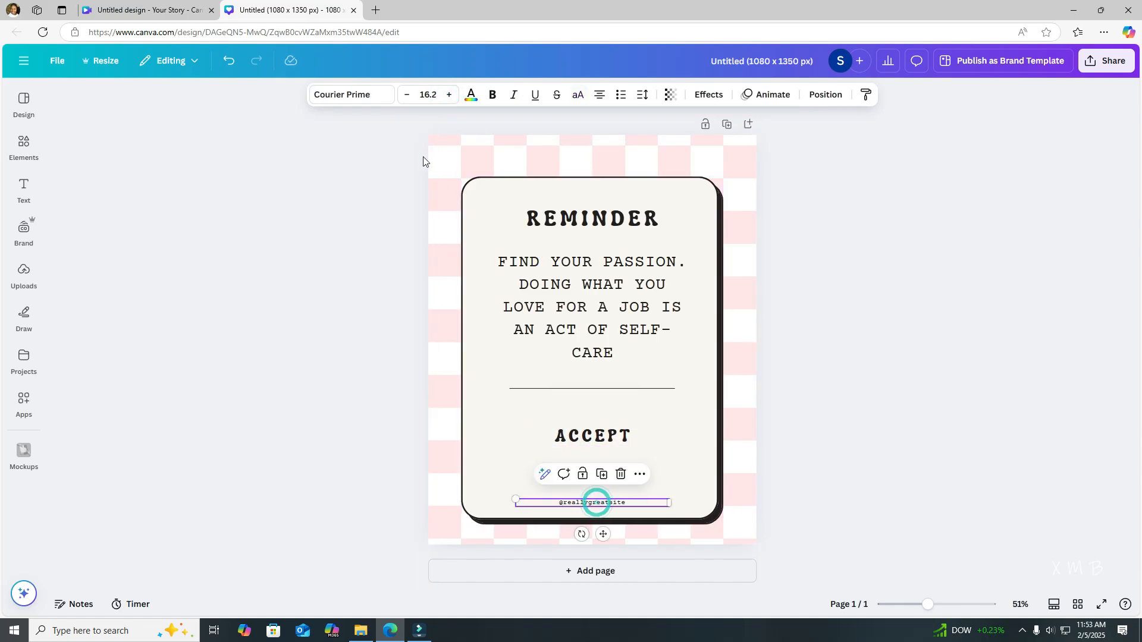
pyautogui.click(449, 95)
pyautogui.click(449, 95)
pyautogui.click(449, 95)
pyautogui.click(449, 96)
pyautogui.click(449, 95)
pyautogui.click(449, 95)
pyautogui.click(449, 95)
pyautogui.click(449, 95)
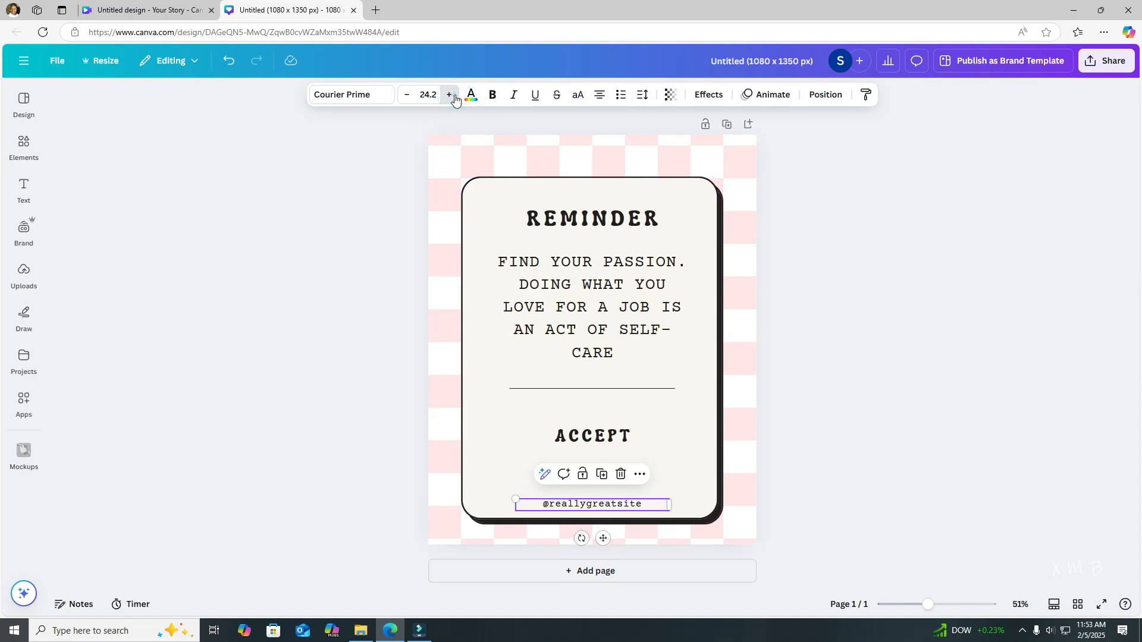
pyautogui.click(449, 95)
pyautogui.click(449, 95)
pyautogui.click(770, 411)
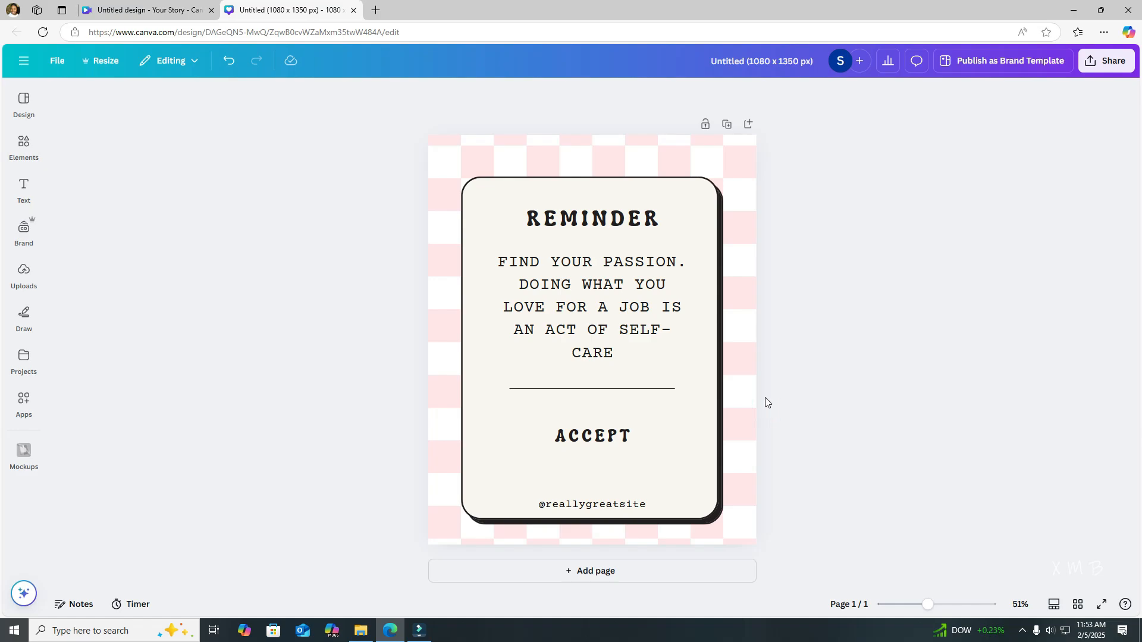
pyautogui.click(744, 387)
# Step: Drag the checkered background slightly lower along the centre guide, then deselect it
pyautogui.click(730, 459)
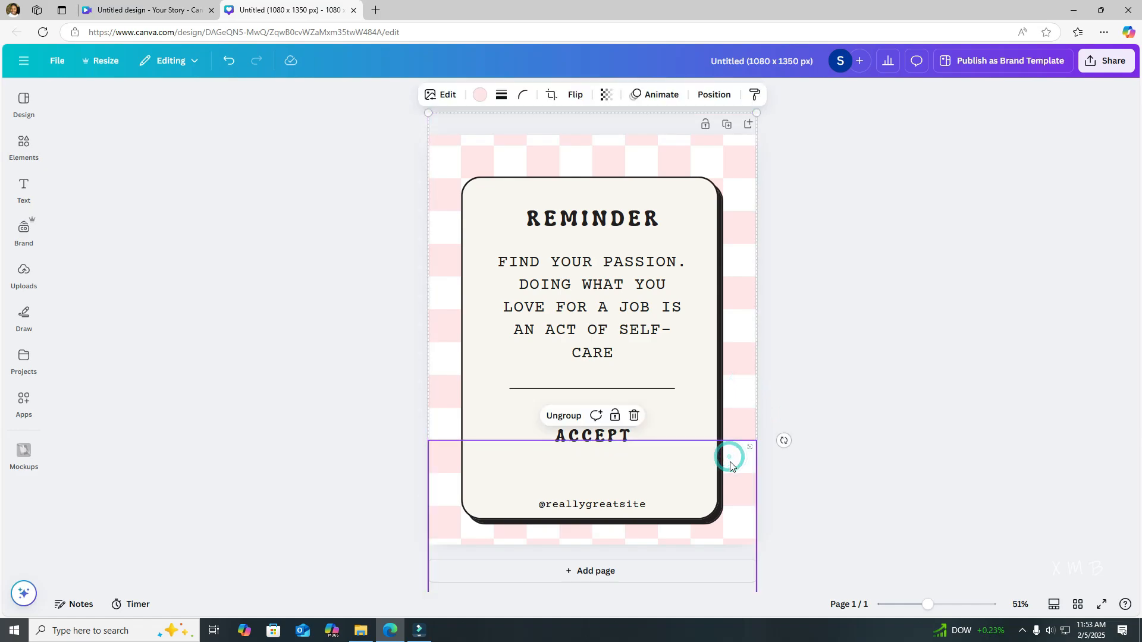
pyautogui.moveTo(730, 466); pyautogui.dragTo(731, 483)
pyautogui.click(860, 485)
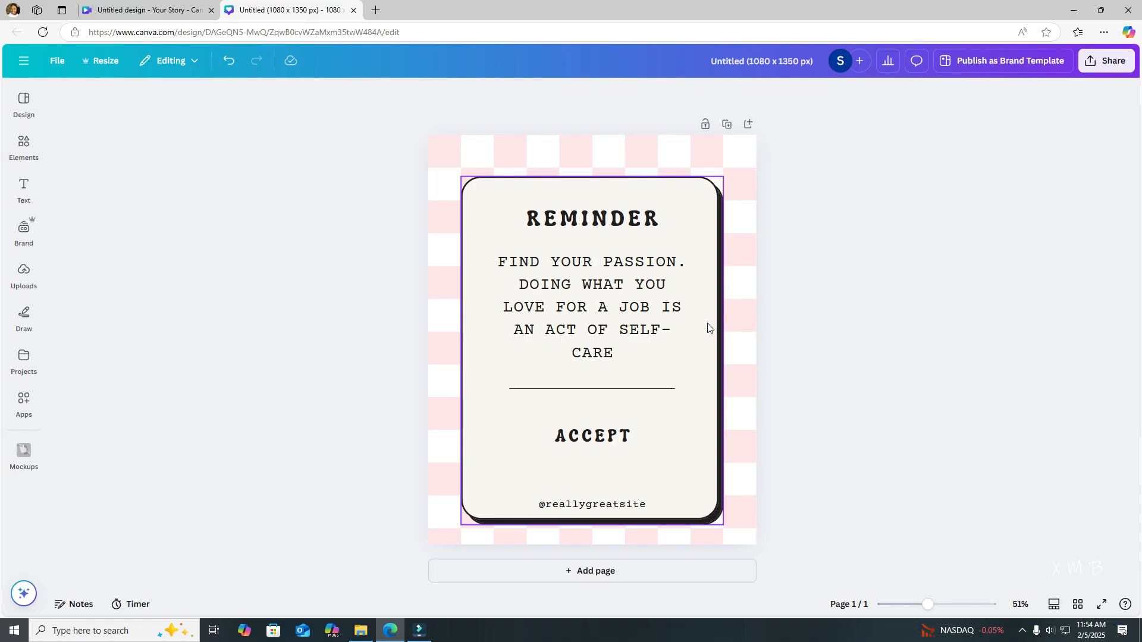
# Step: Leave the Reminder design for the Canva home page with its recent designs
pyautogui.click(23, 71)
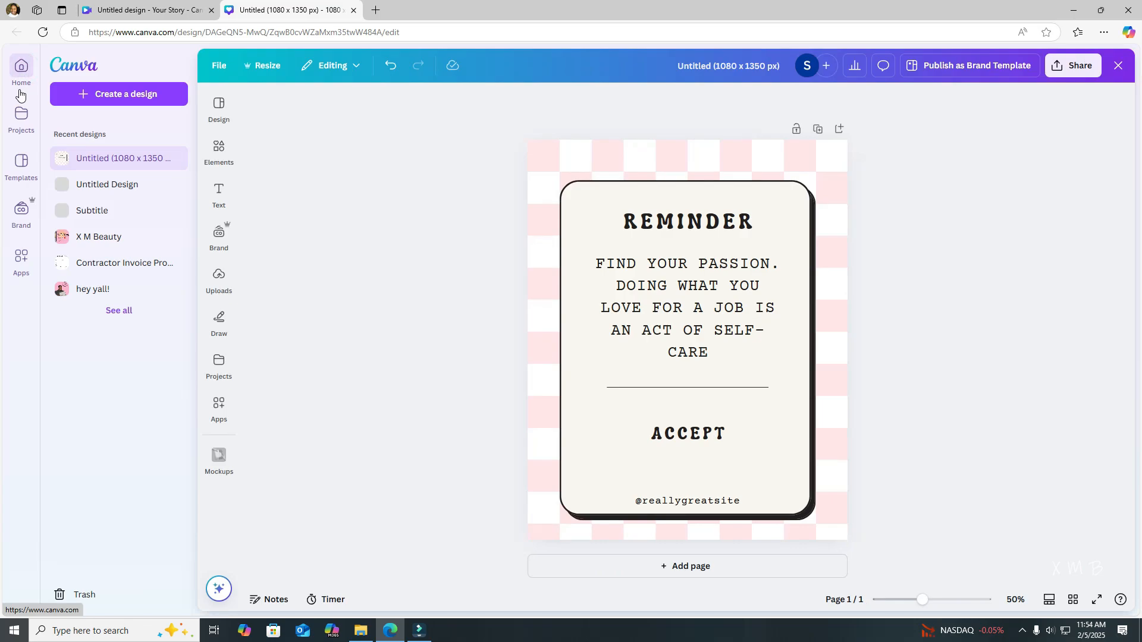
pyautogui.click(20, 76)
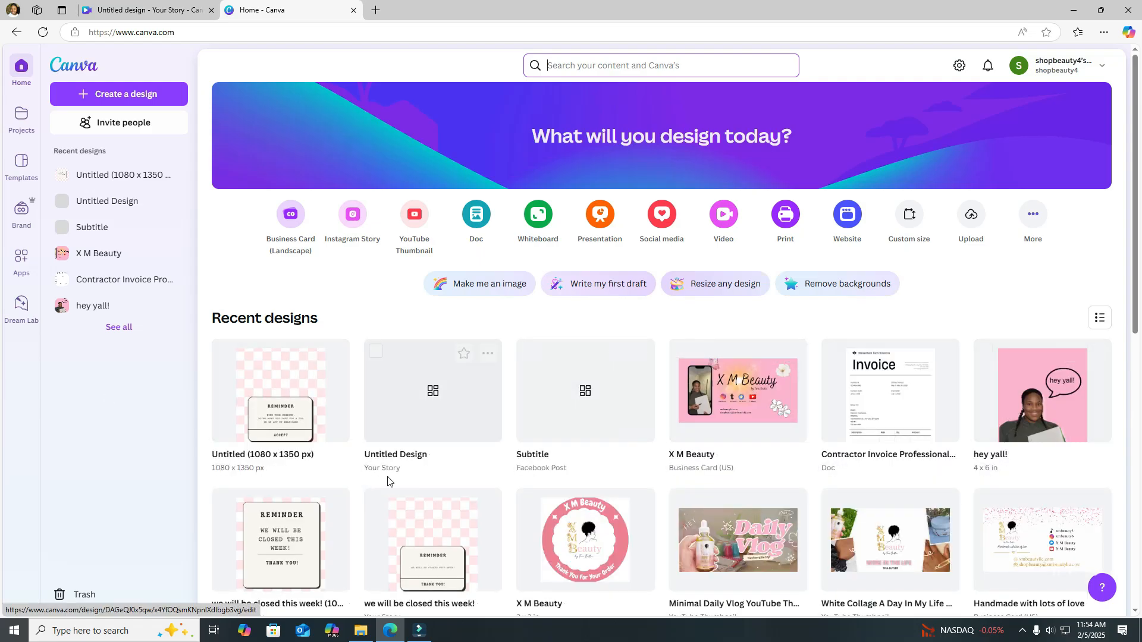
pyautogui.scroll(-5, 391, 476)
pyautogui.scroll(5, 391, 456)
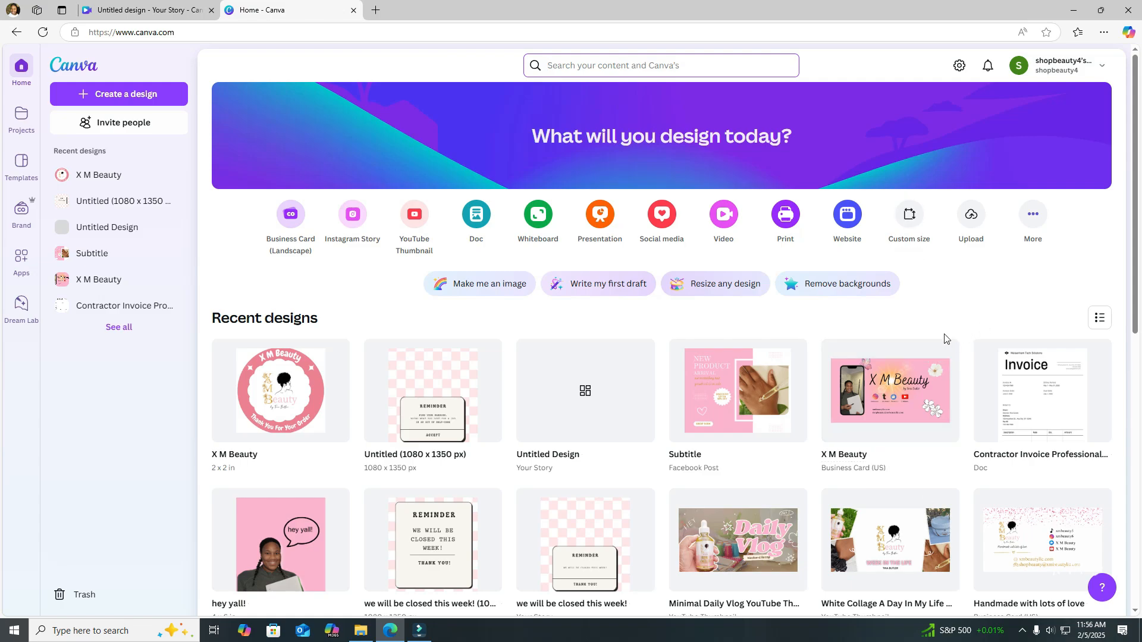
pyautogui.click(607, 62)
# Step: Search 'youtube thumbnails' and open the Modern Aesthetic Daily Vlog template's 1280 × 720 preview
pyautogui.write('yo')
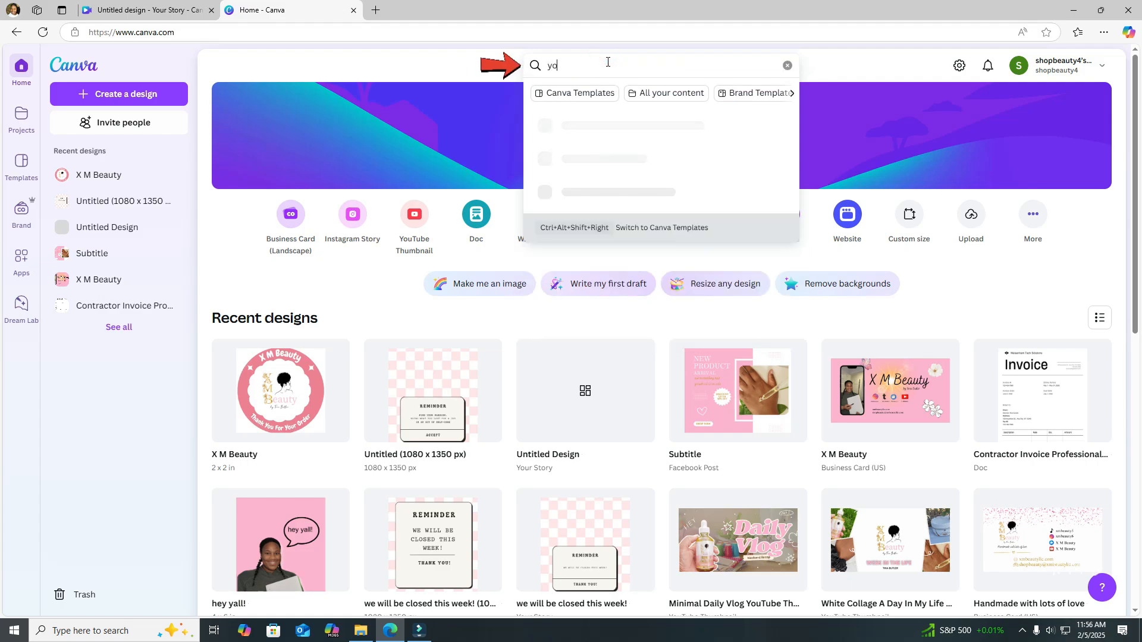
pyautogui.write('utube t')
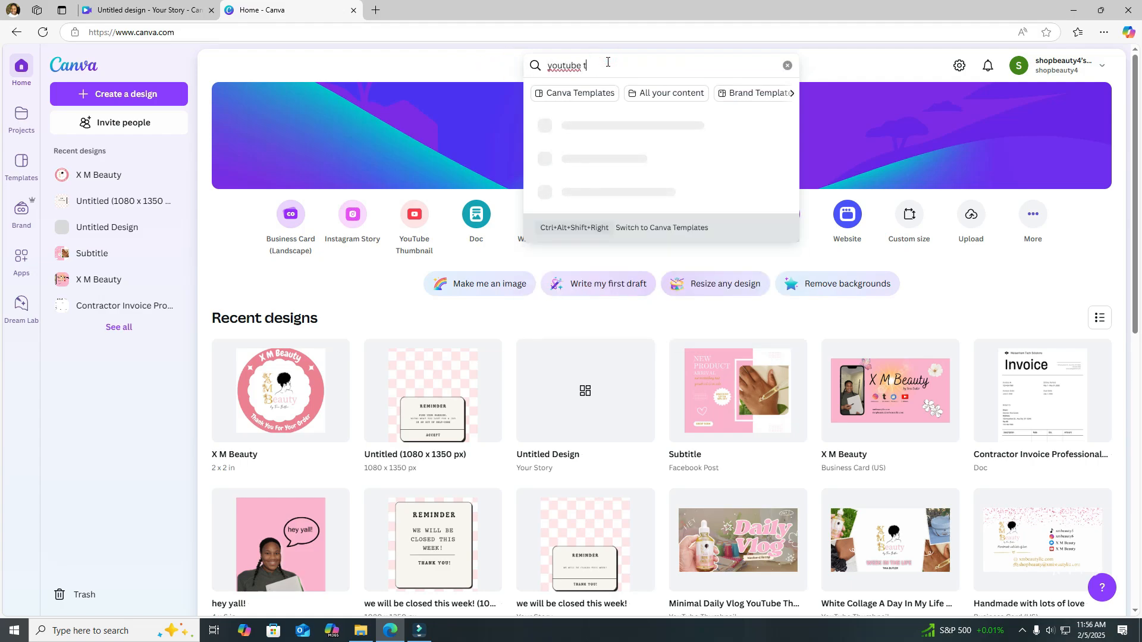
pyautogui.write('humbnails')
pyautogui.press('Return')
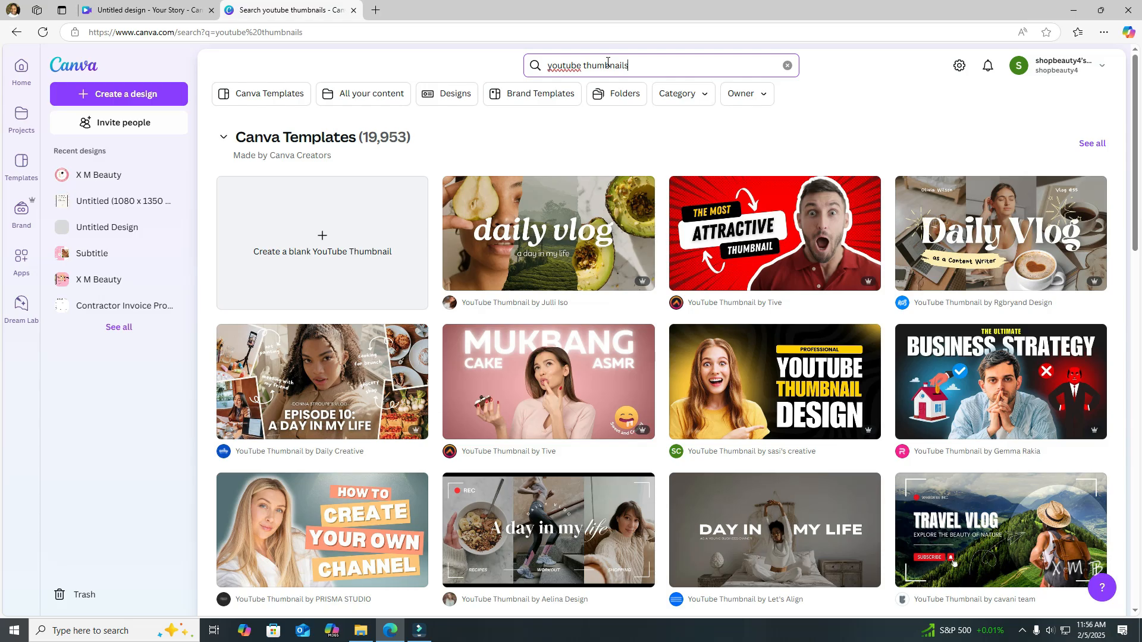
pyautogui.scroll(-10, 775, 346)
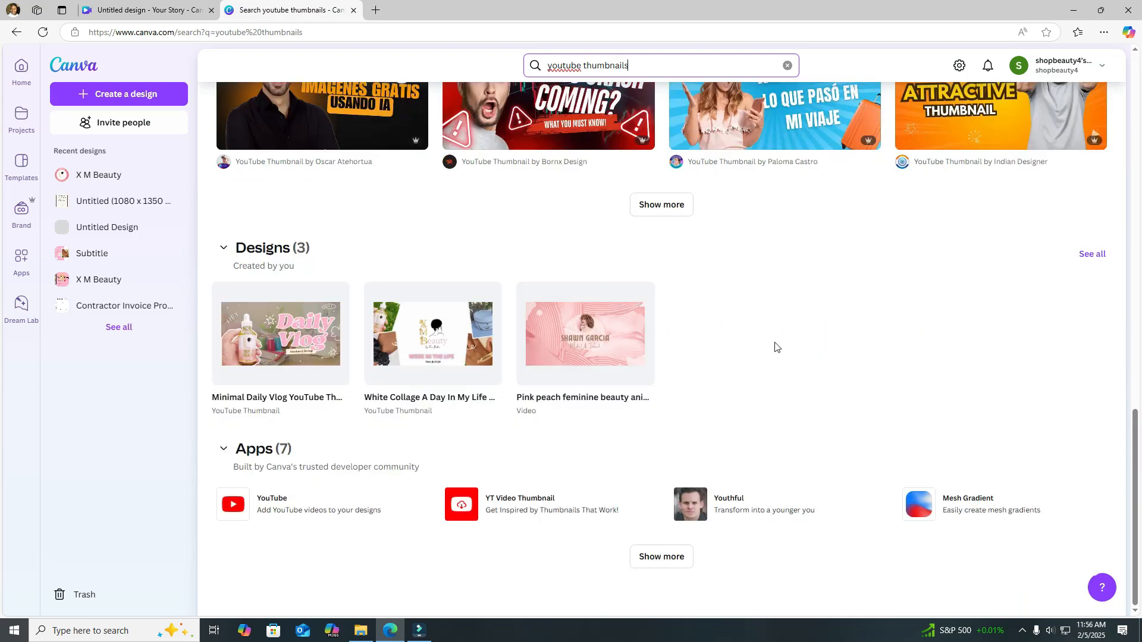
pyautogui.scroll(10, 769, 340)
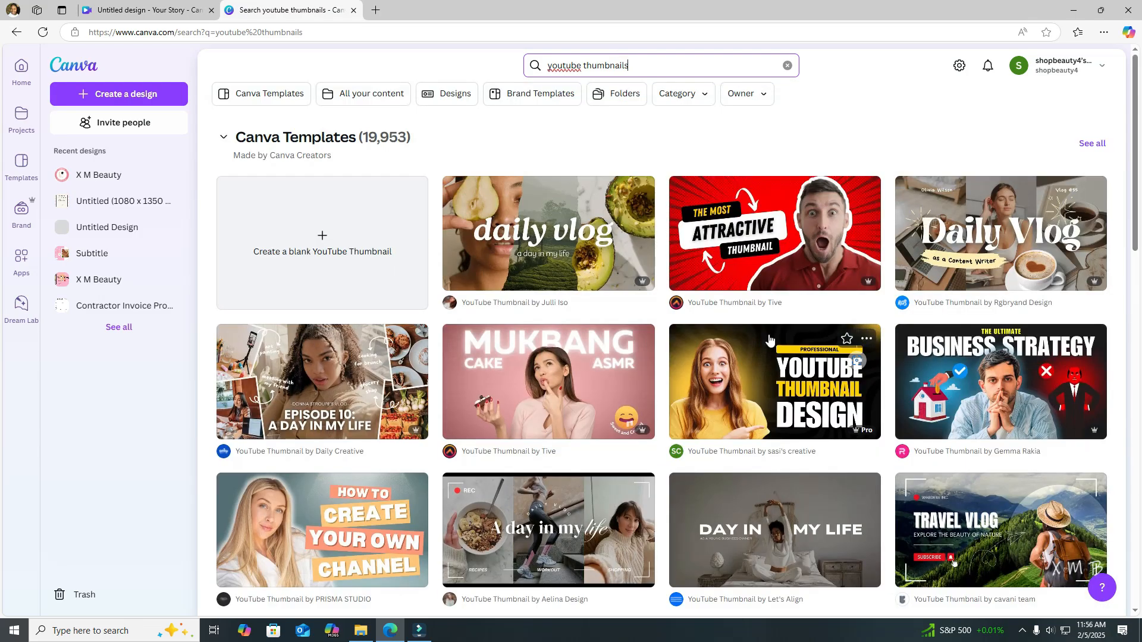
pyautogui.scroll(-3, 613, 421)
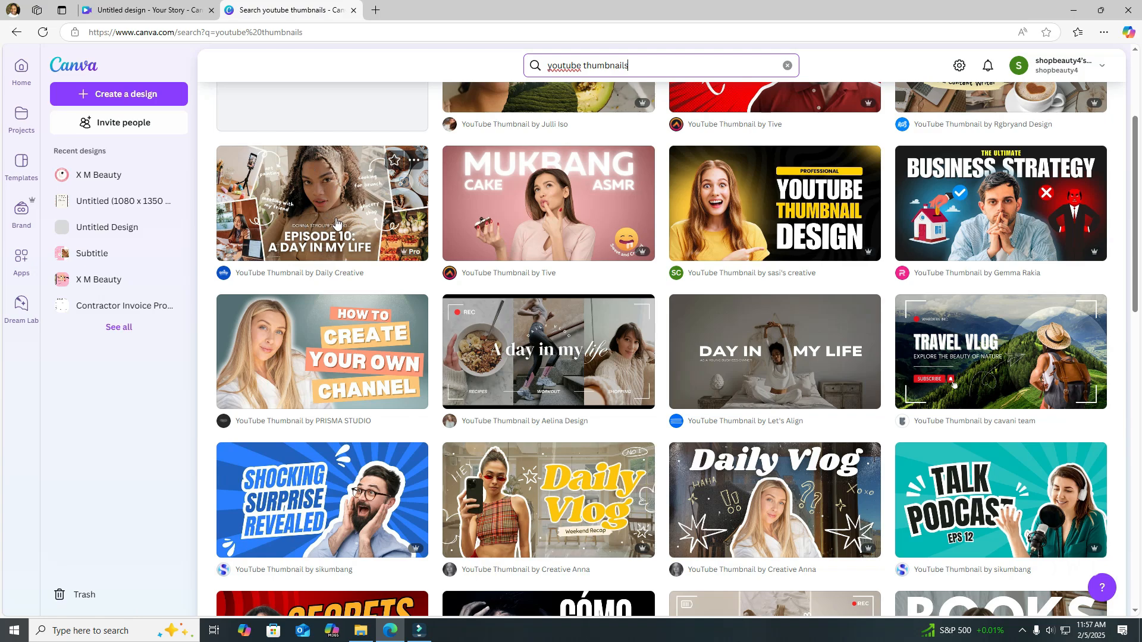
pyautogui.scroll(-1, 718, 463)
pyautogui.scroll(-1, 718, 463)
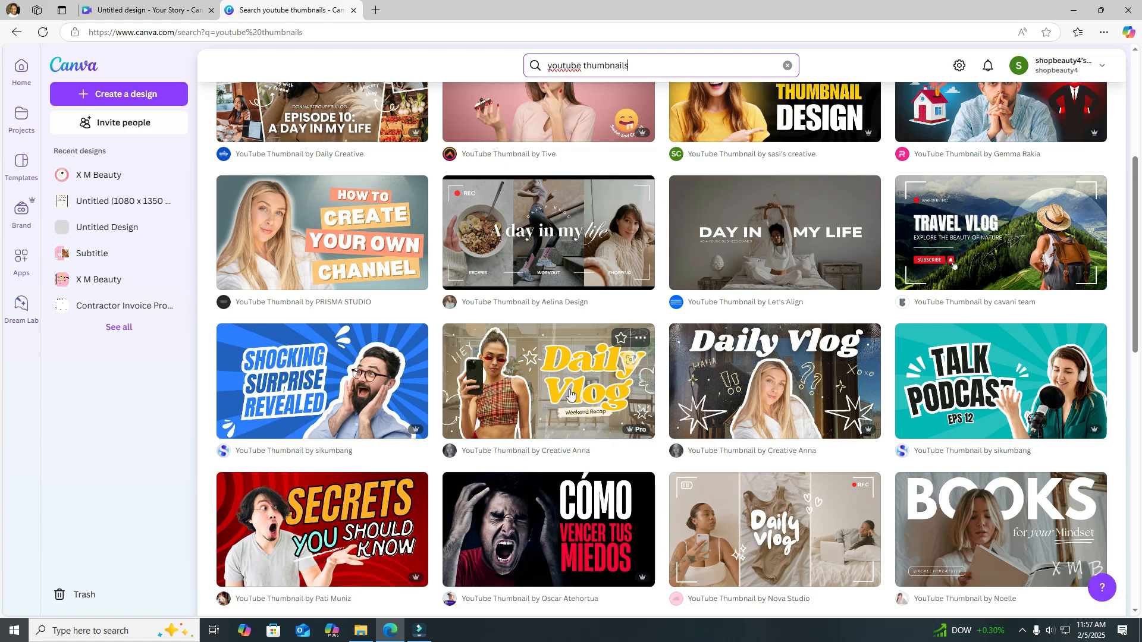
pyautogui.scroll(3, 1086, 160)
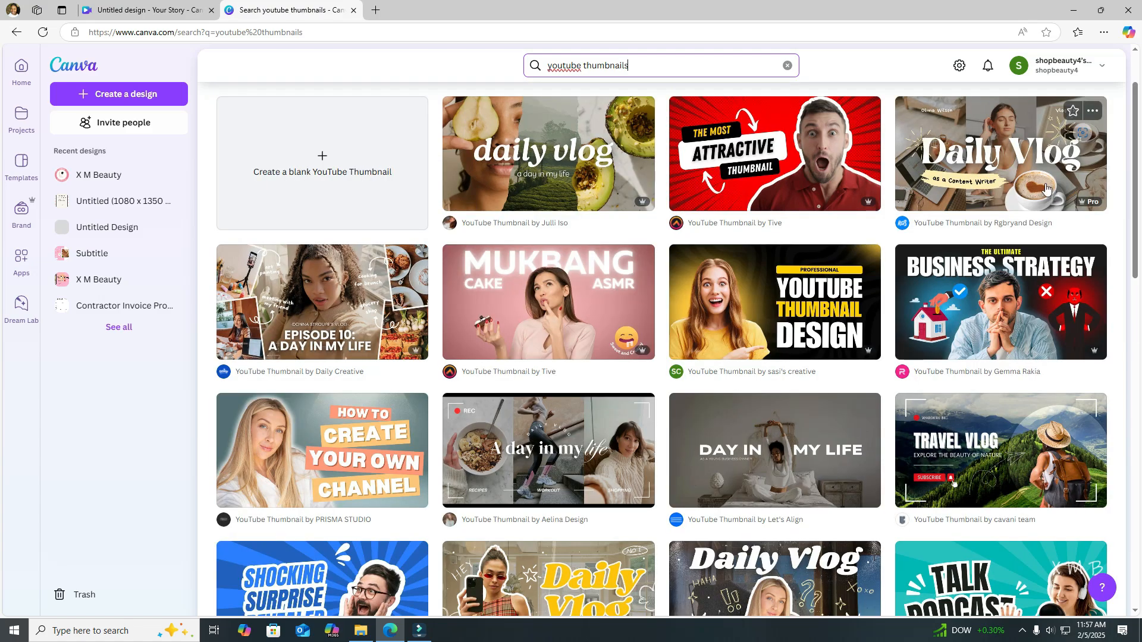
pyautogui.scroll(1, 1047, 197)
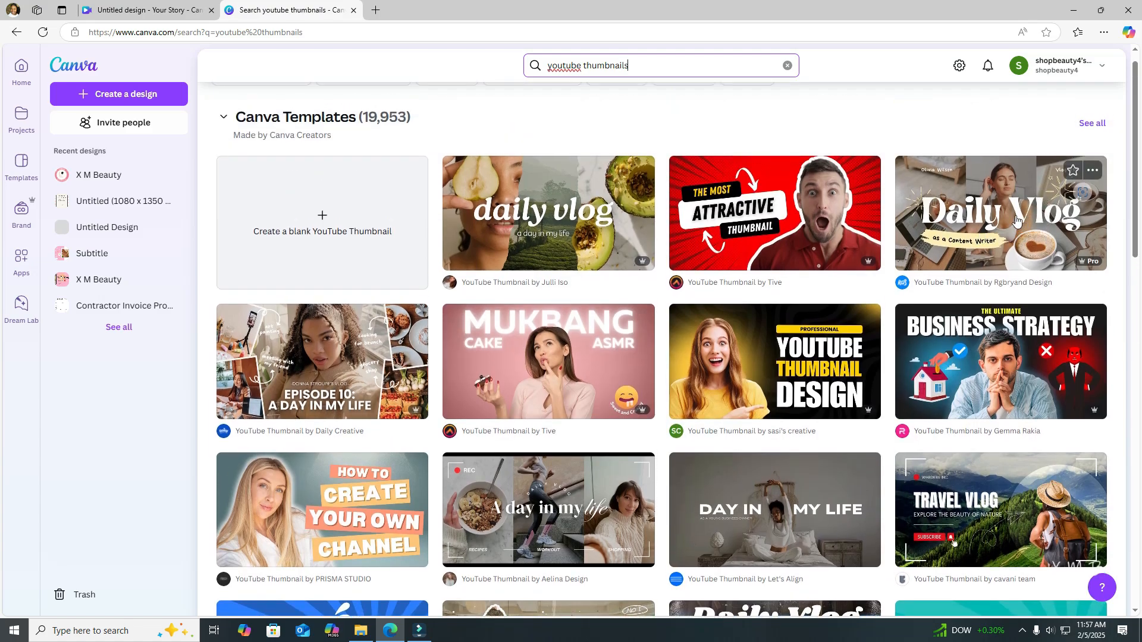
pyautogui.click(1016, 221)
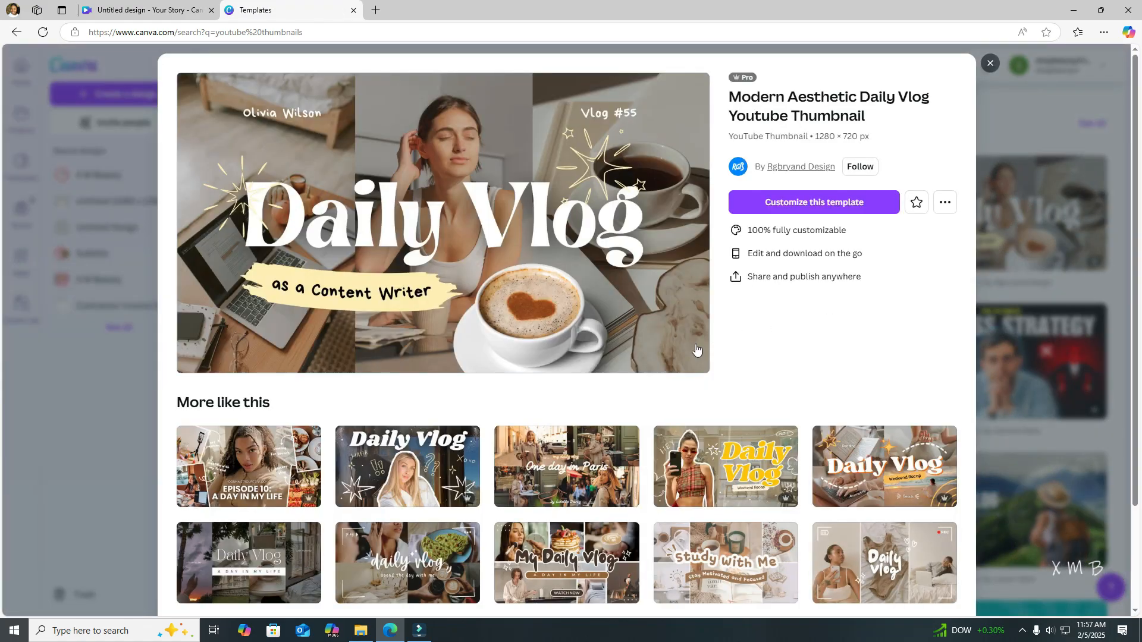
# Step: Close the Daily Vlog preview and customize the Episode 10 White Collage A Day In My Life template
pyautogui.scroll(-3, 493, 315)
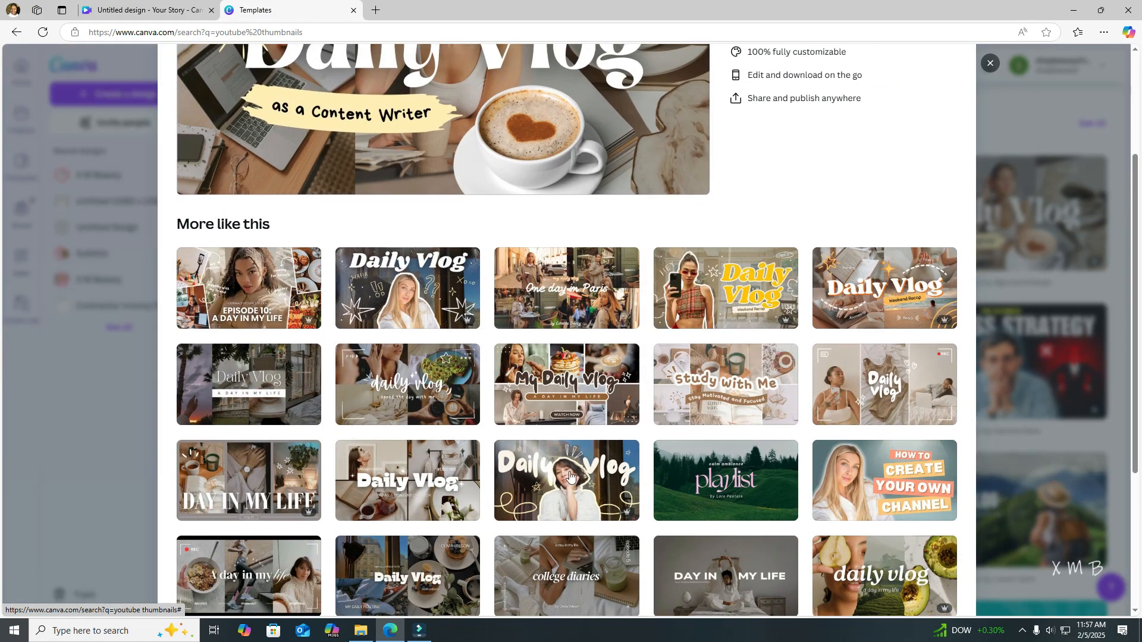
pyautogui.scroll(3, 554, 379)
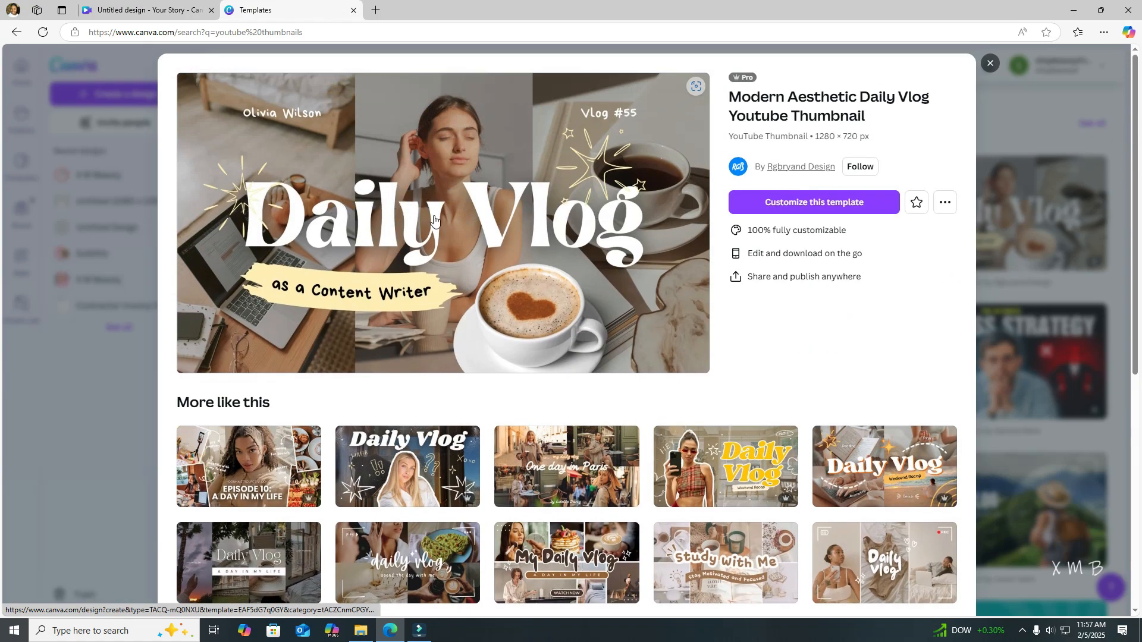
pyautogui.scroll(-2, 583, 370)
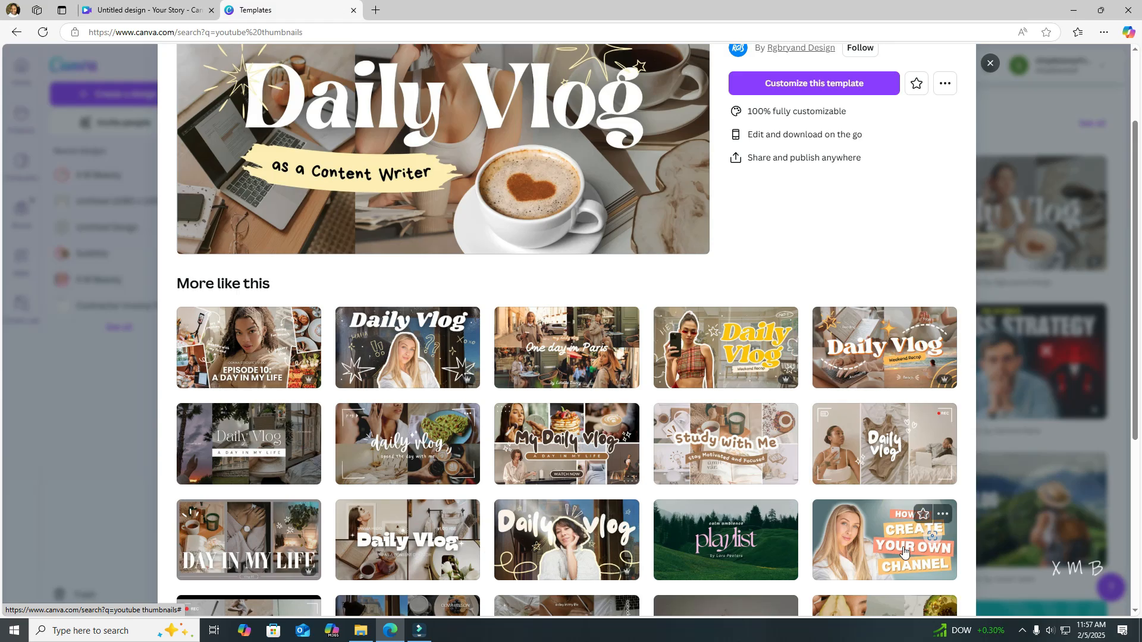
pyautogui.scroll(-3, 903, 555)
pyautogui.scroll(-2, 503, 538)
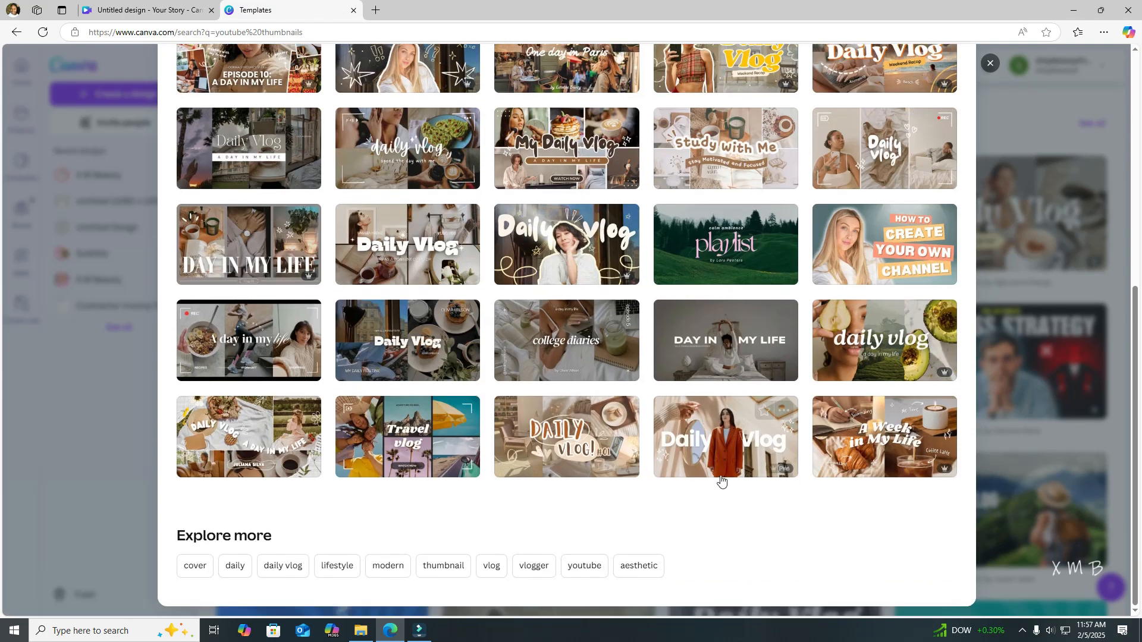
pyautogui.scroll(7, 773, 452)
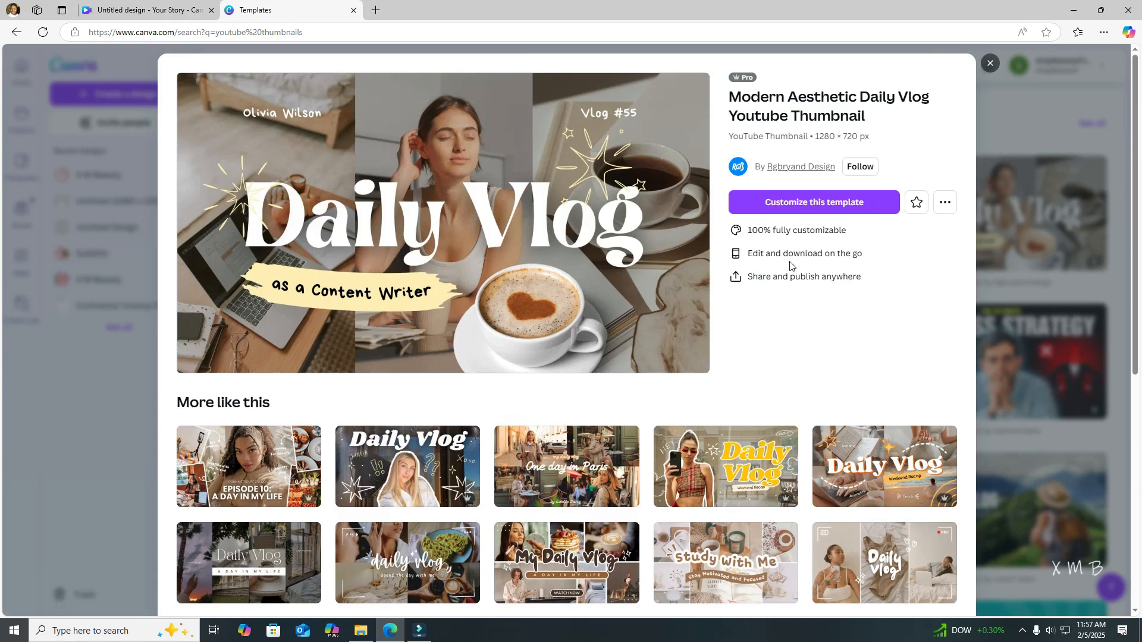
pyautogui.click(990, 63)
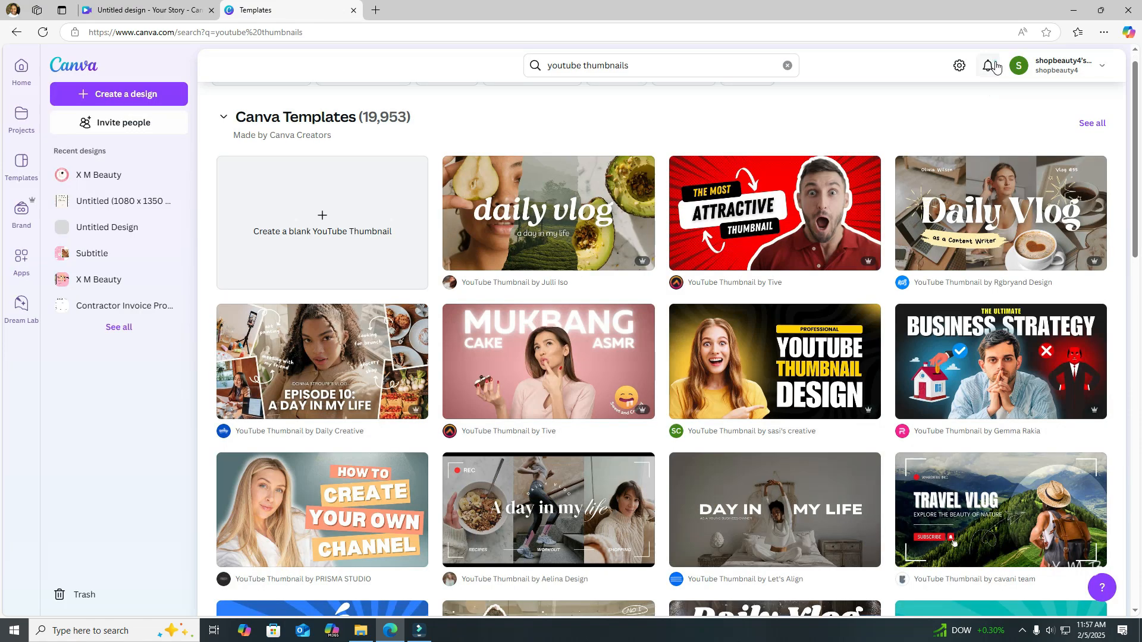
pyautogui.scroll(-1, 840, 310)
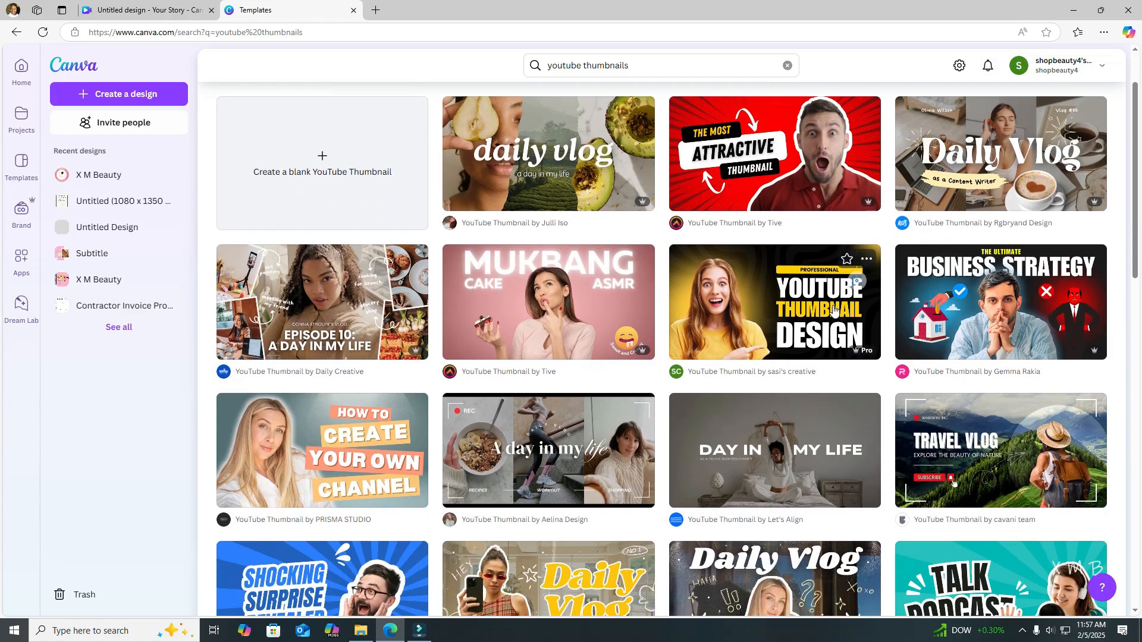
pyautogui.click(297, 331)
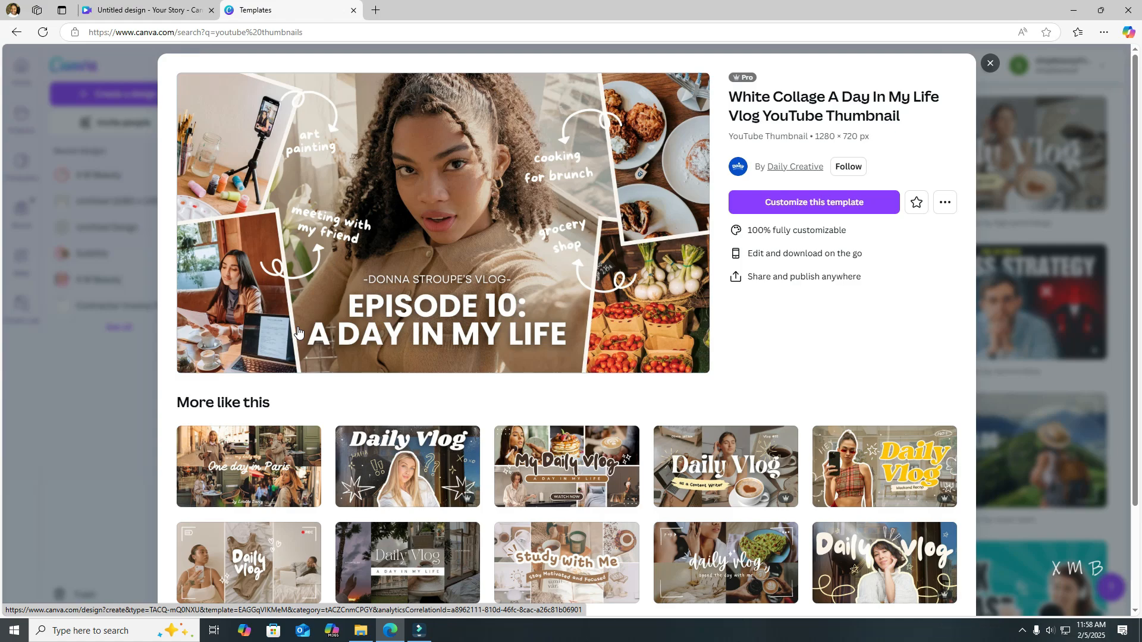
pyautogui.click(797, 202)
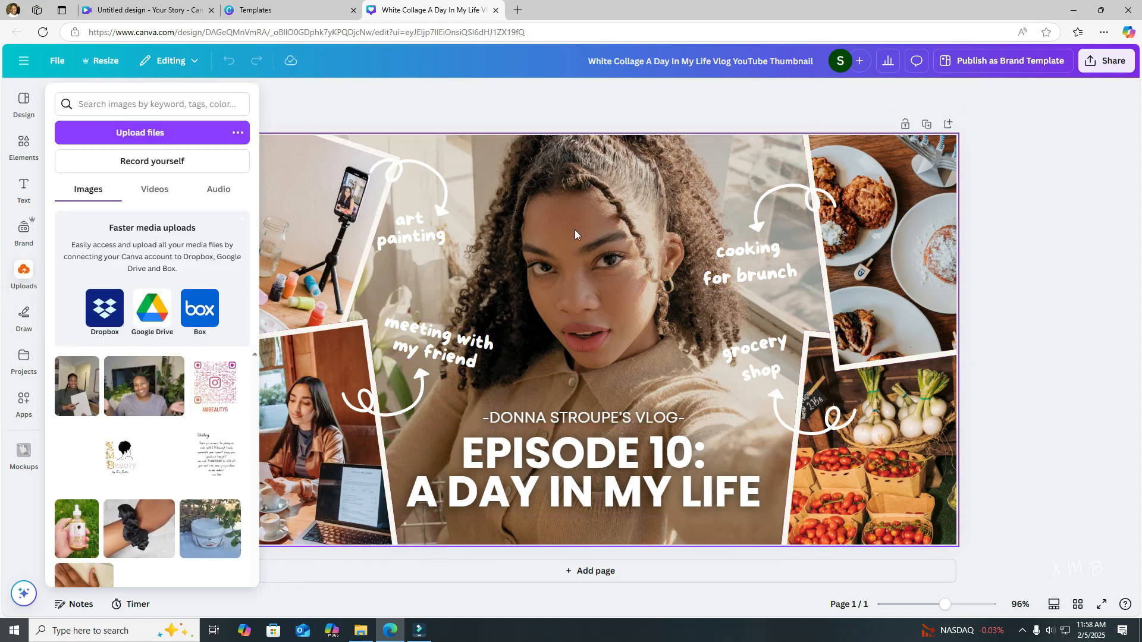
# Step: Replace the top-right brunch photo with the uploaded hand-holding-hair-oil image
pyautogui.click(895, 234)
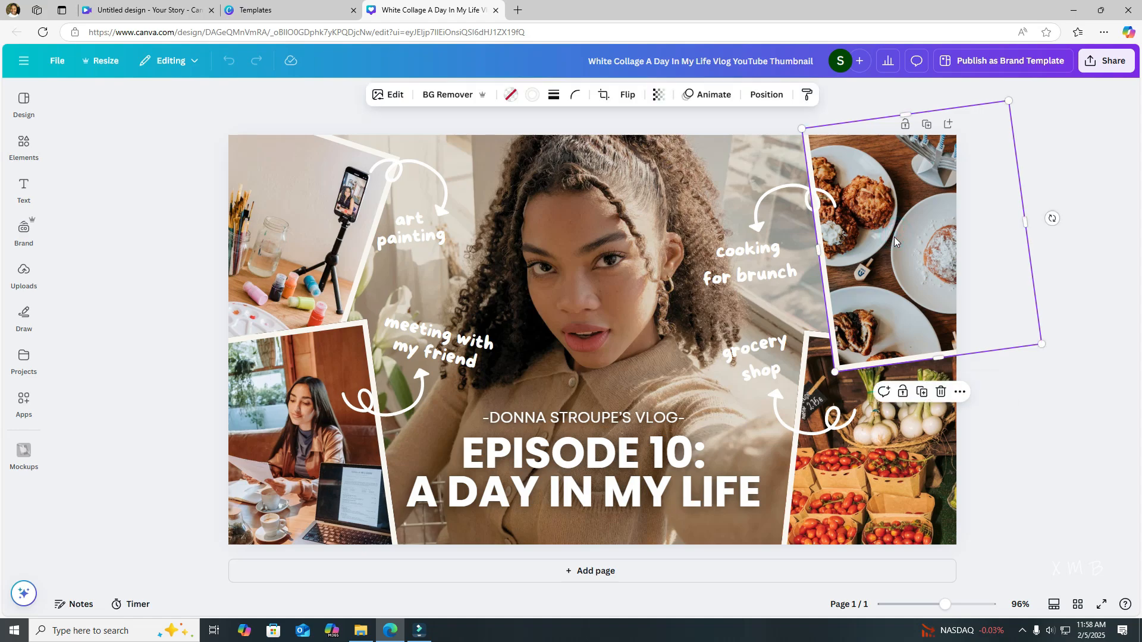
pyautogui.click(11, 283)
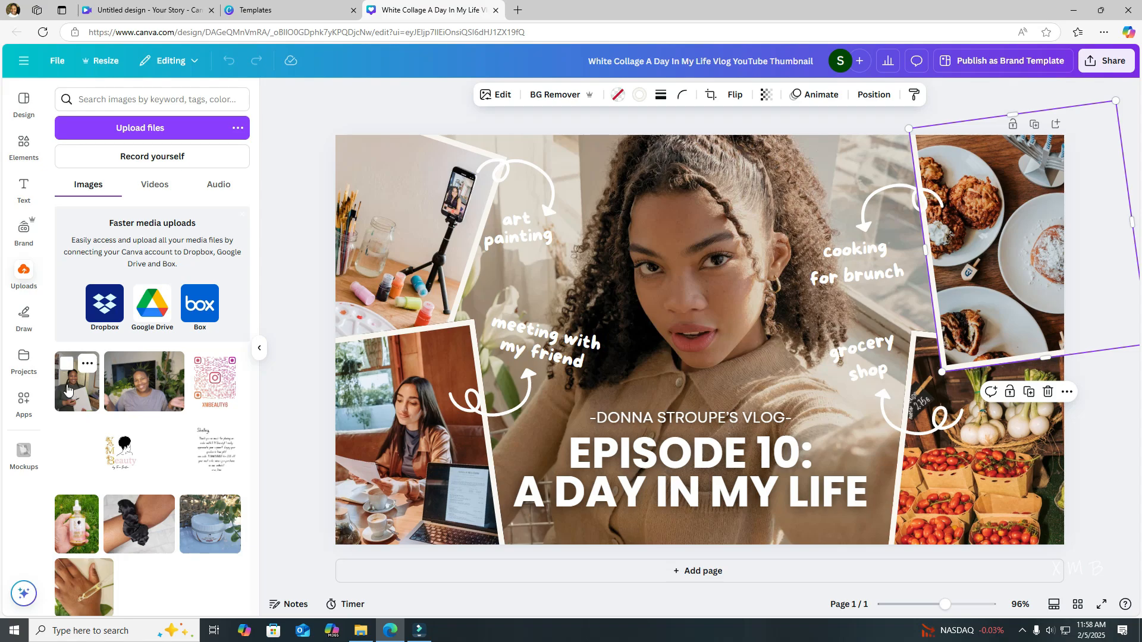
pyautogui.moveTo(84, 511); pyautogui.dragTo(943, 212)
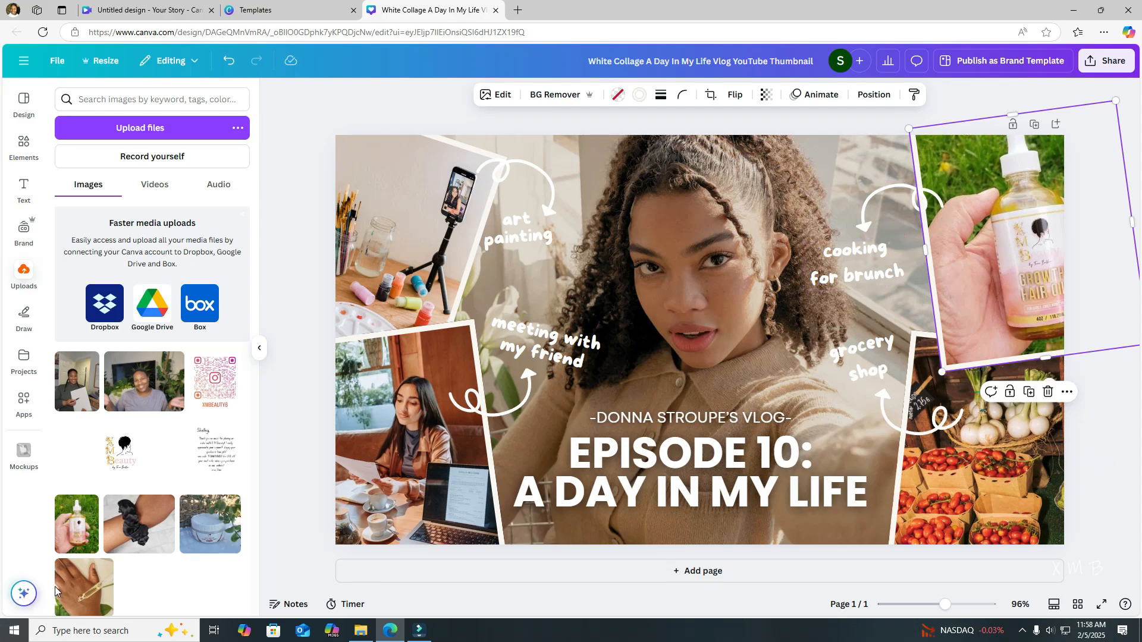
# Step: Put the bracelet-hand, scrunchie and jar photos in the bottom-right, bottom-left and top-left frames, and add the portrait
pyautogui.moveTo(56, 590); pyautogui.dragTo(940, 388)
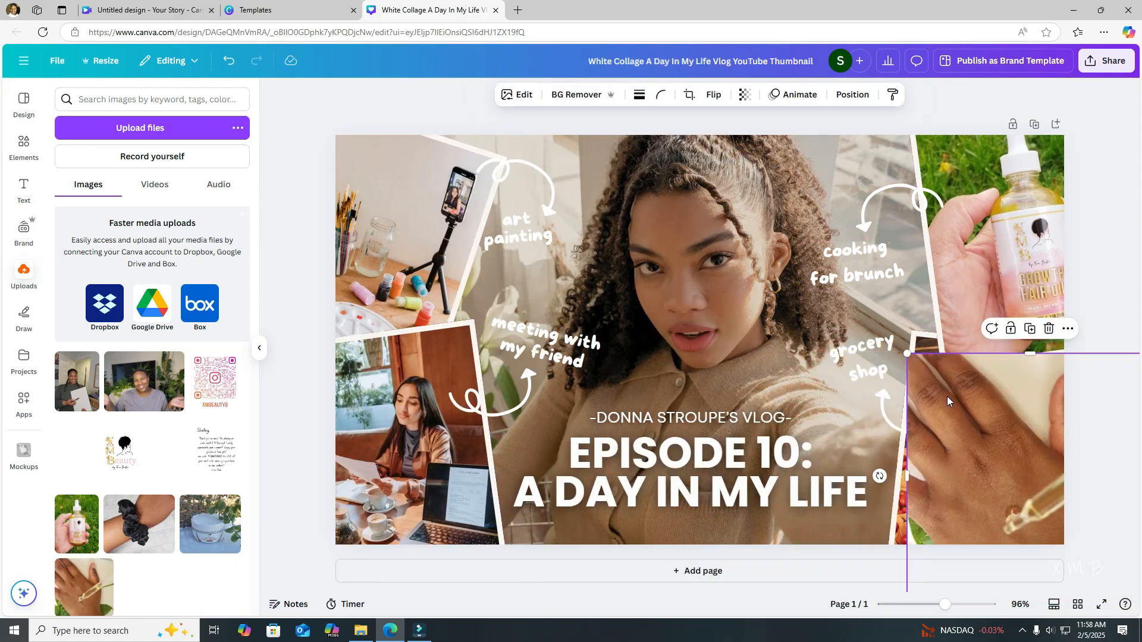
pyautogui.moveTo(958, 444); pyautogui.dragTo(977, 463)
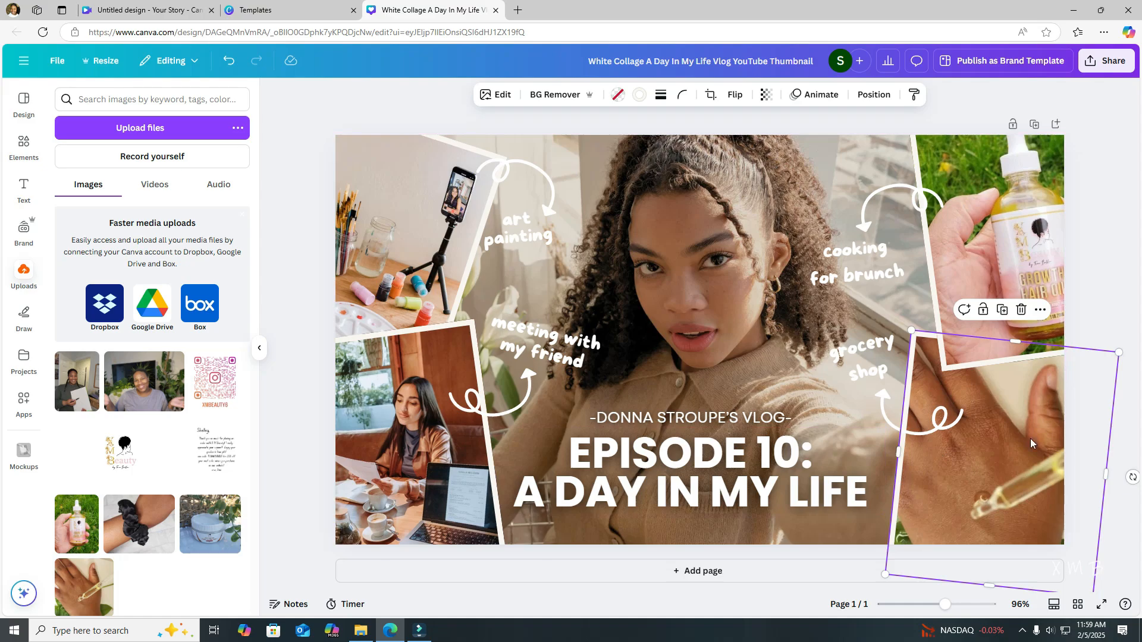
pyautogui.moveTo(138, 523); pyautogui.dragTo(342, 495)
pyautogui.moveTo(210, 524); pyautogui.dragTo(410, 237)
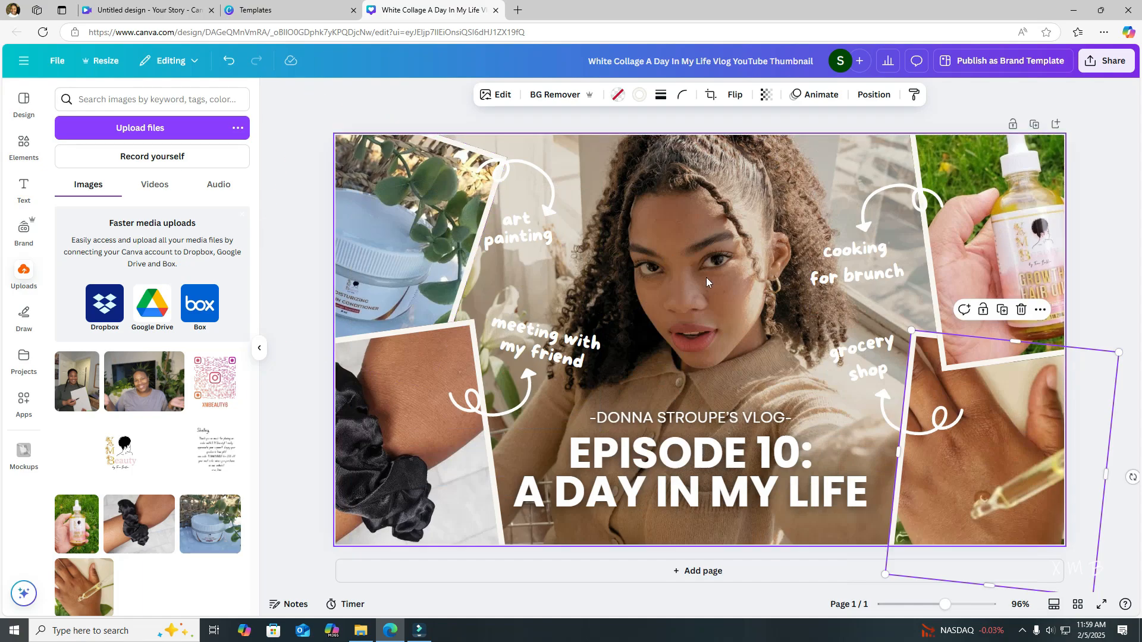
pyautogui.click(683, 286)
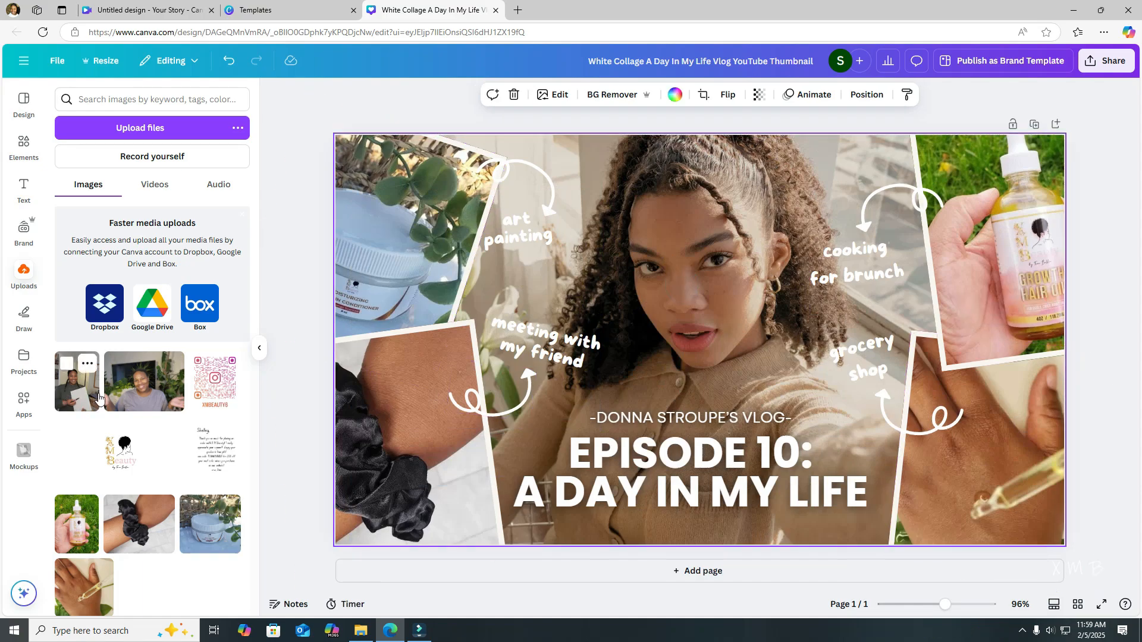
pyautogui.moveTo(78, 397); pyautogui.dragTo(602, 238)
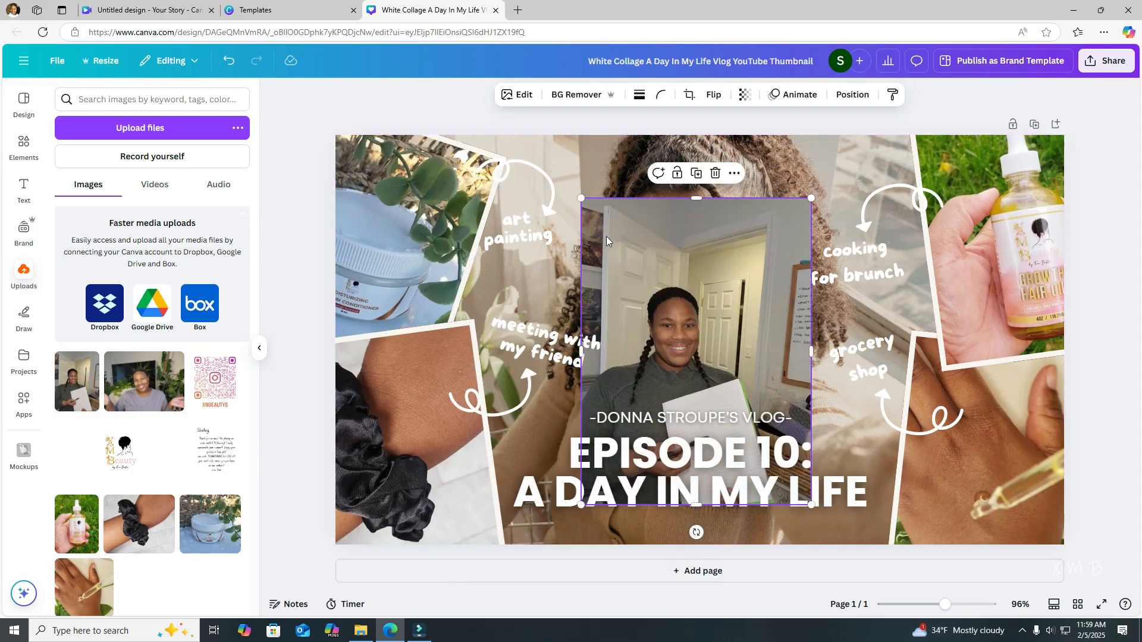
# Step: Use Replace background to make the portrait fill the centre collage frame
pyautogui.rightClick(641, 240)
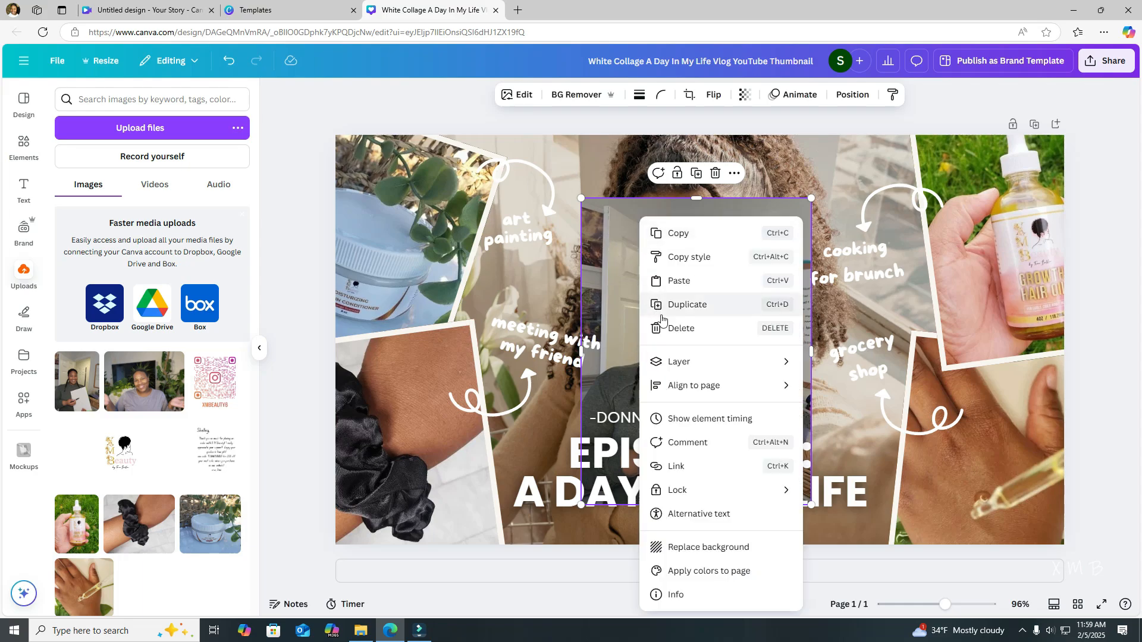
pyautogui.click(714, 548)
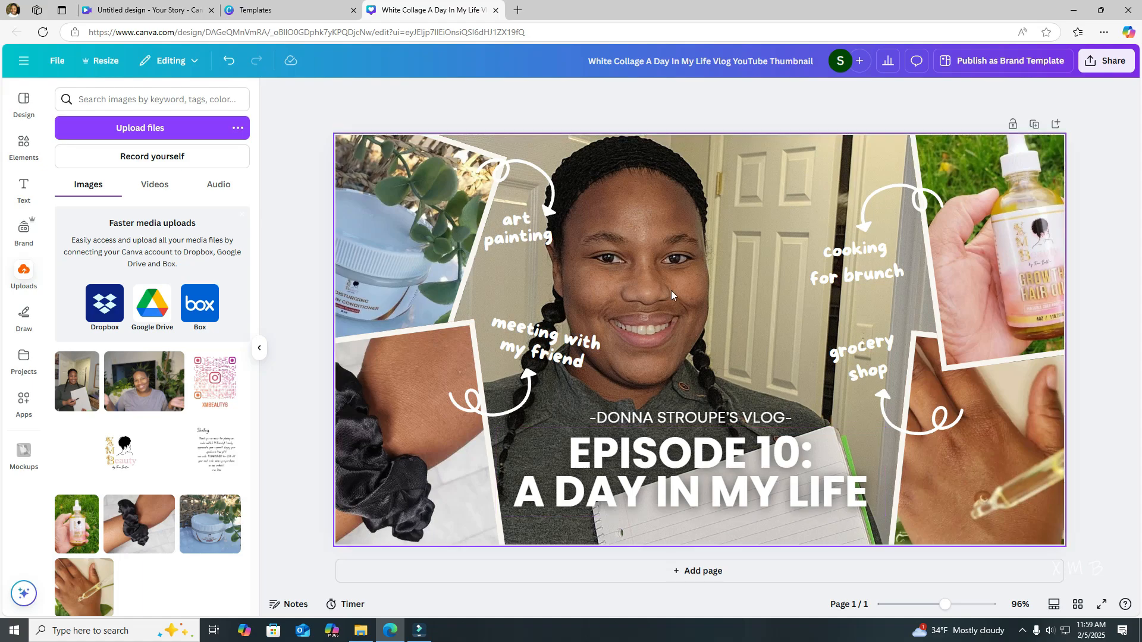
pyautogui.doubleClick(863, 276)
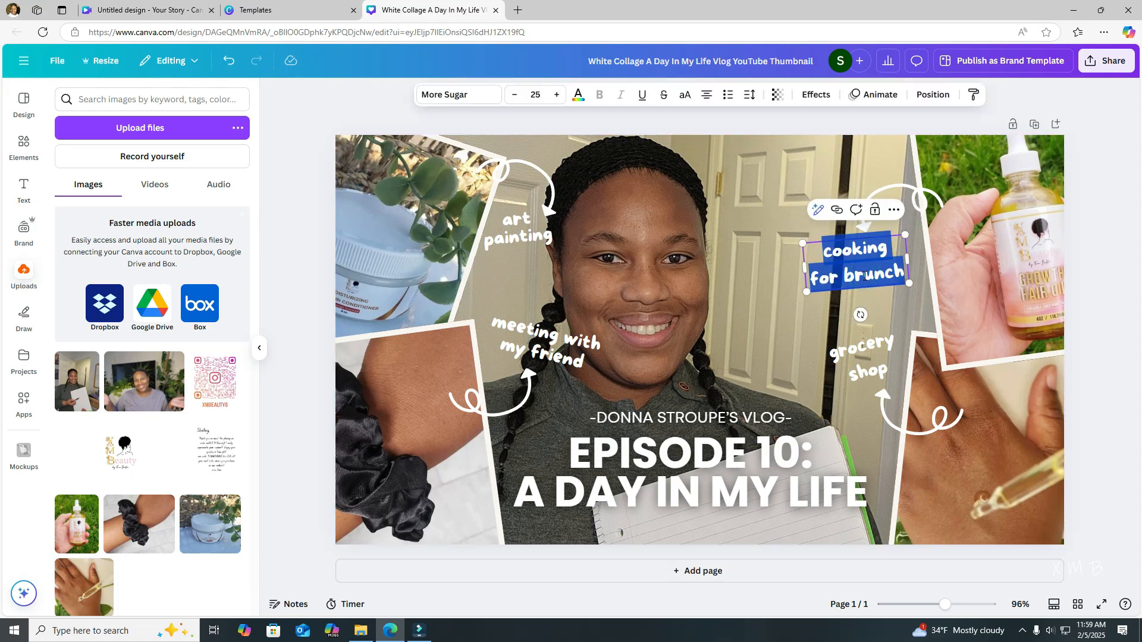
# Step: Rewrite the captions to 'hair growth oil', 'best haircare', 'handmade scrunchies' and 'leave in conditioner'
pyautogui.write('hair gr')
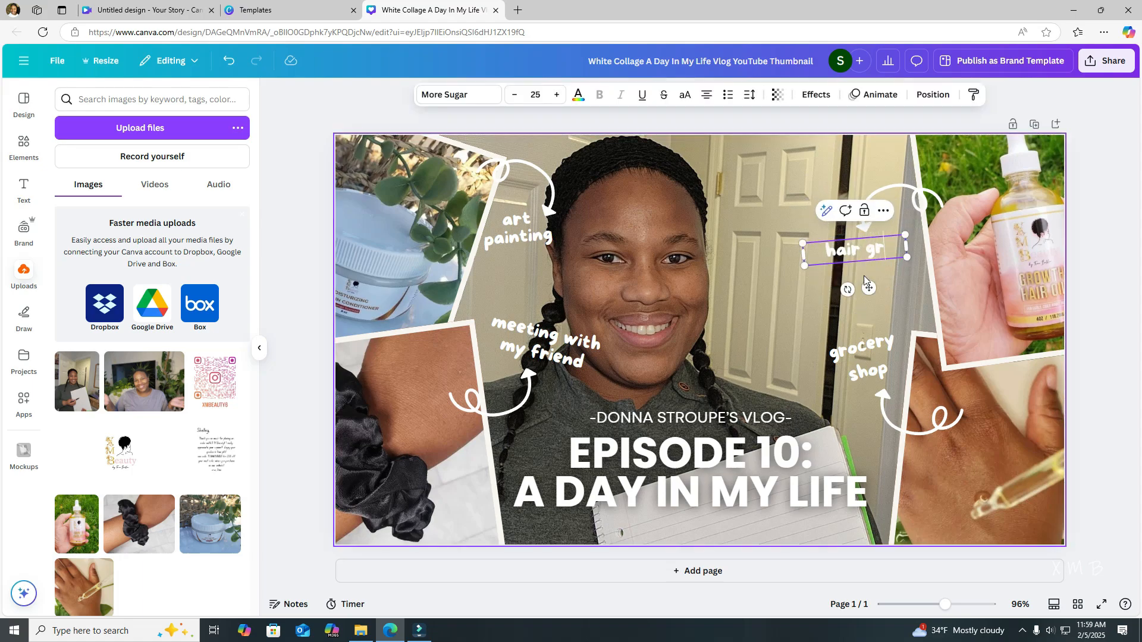
pyautogui.write('owth oil')
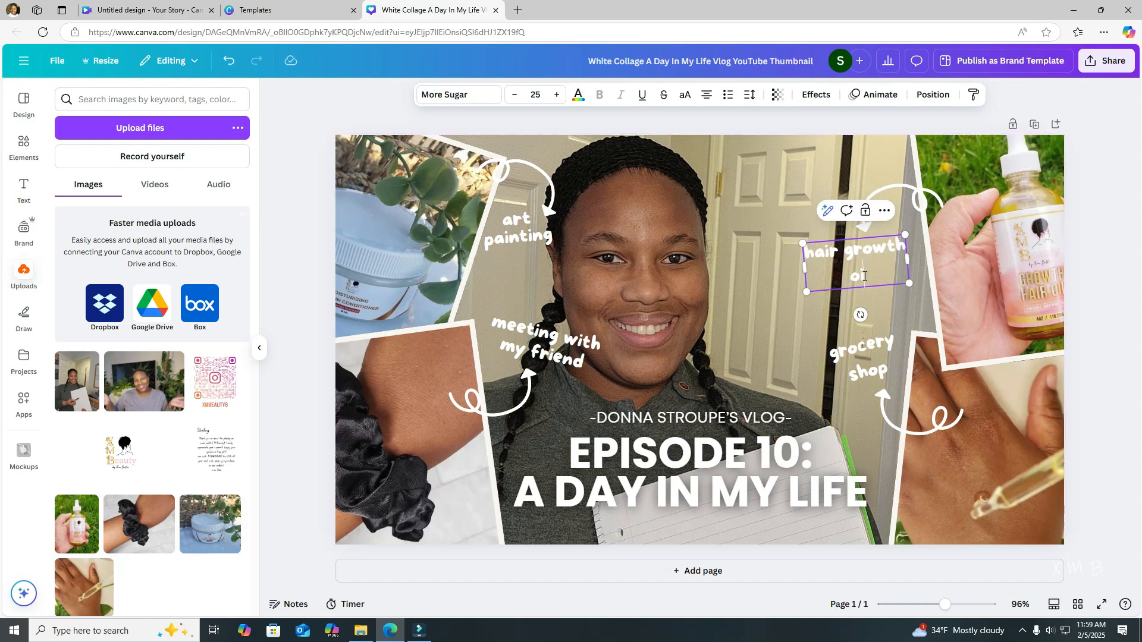
pyautogui.doubleClick(885, 361)
pyautogui.write('b')
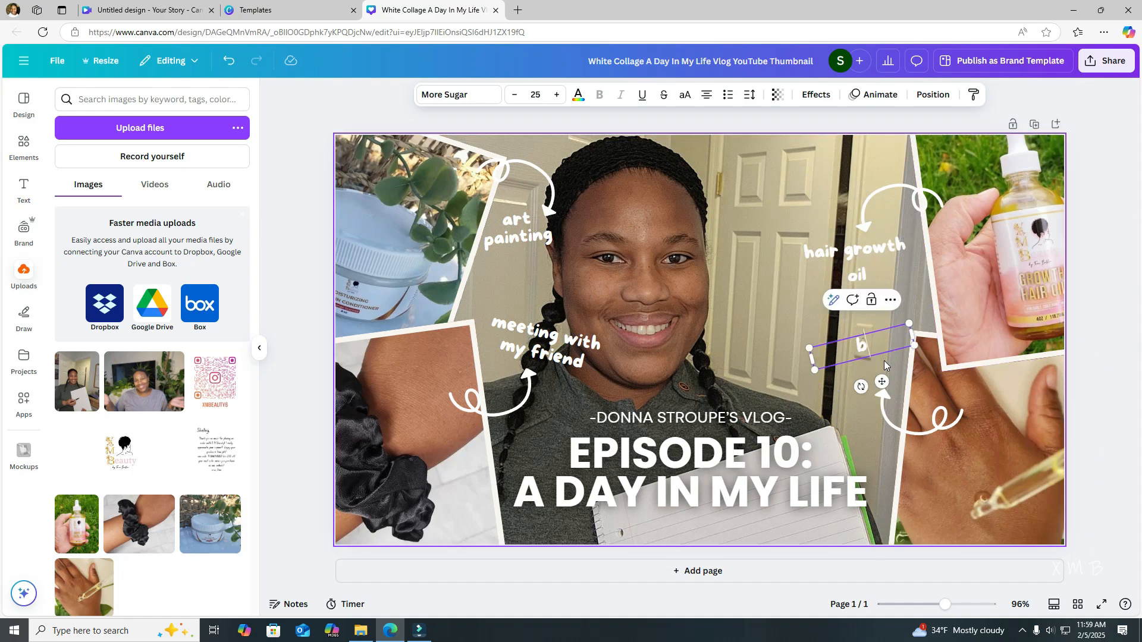
pyautogui.write('est haircare')
pyautogui.doubleClick(555, 356)
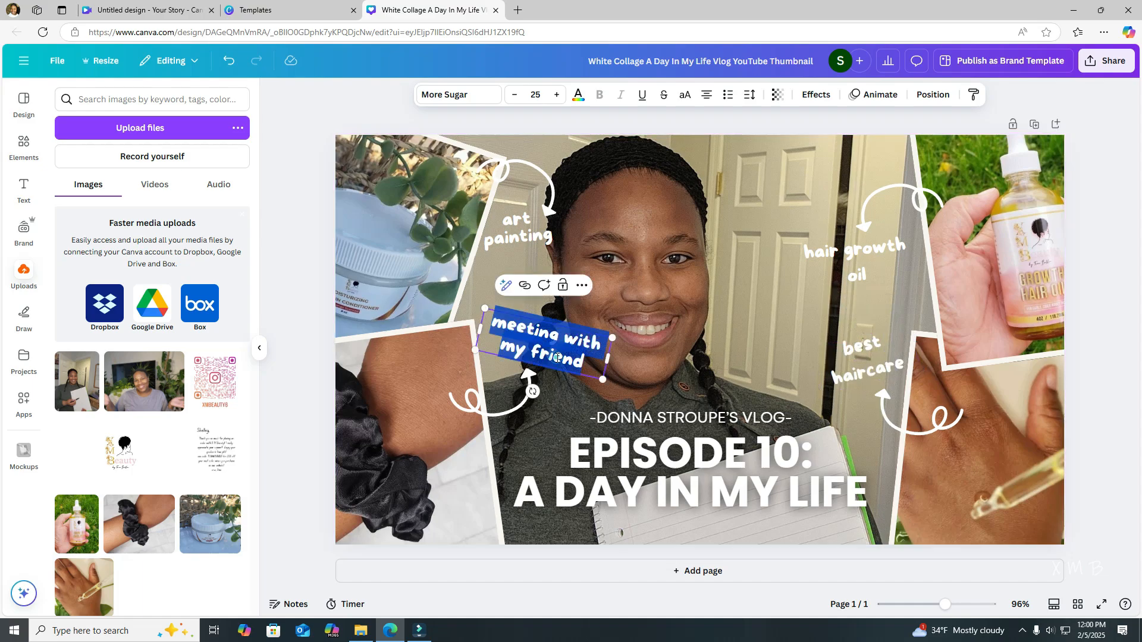
pyautogui.write('hand')
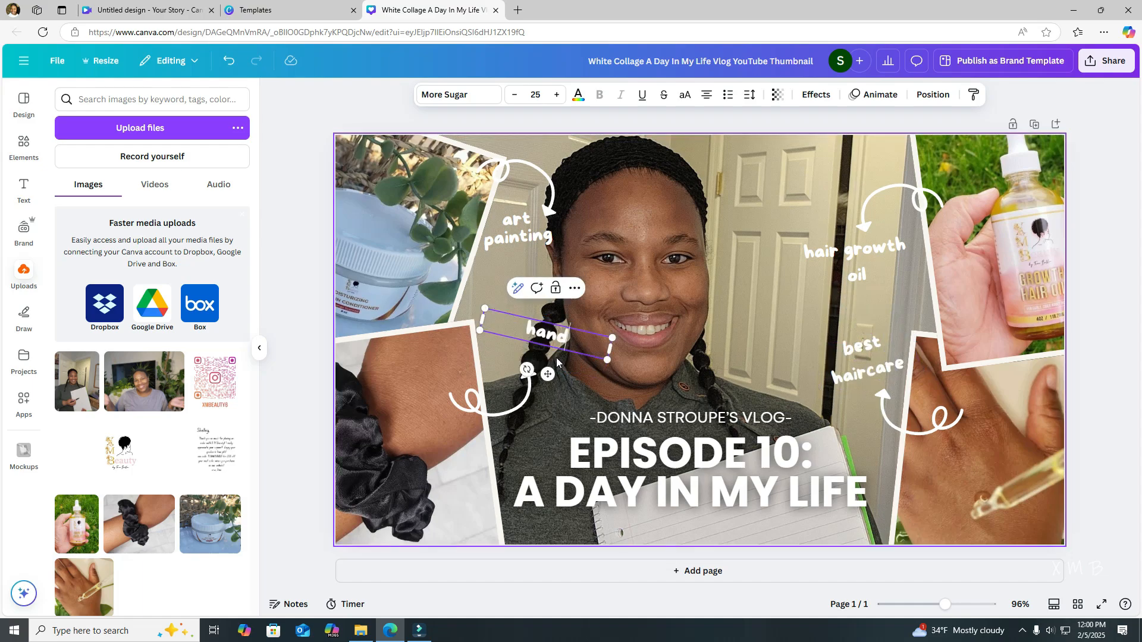
pyautogui.write('made sc')
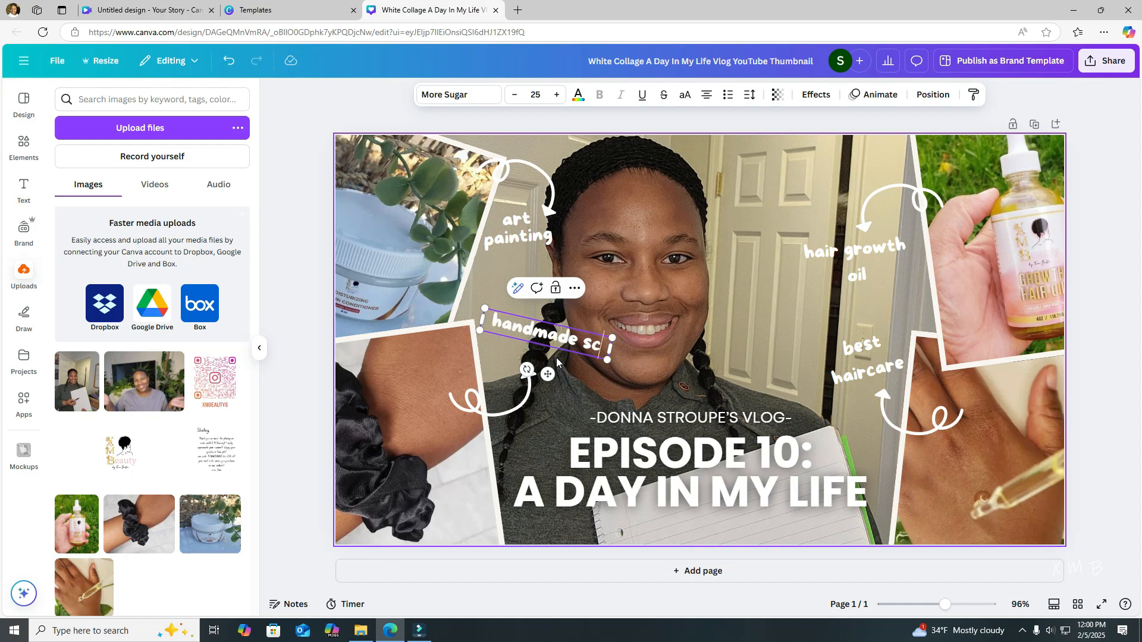
pyautogui.write('runchie')
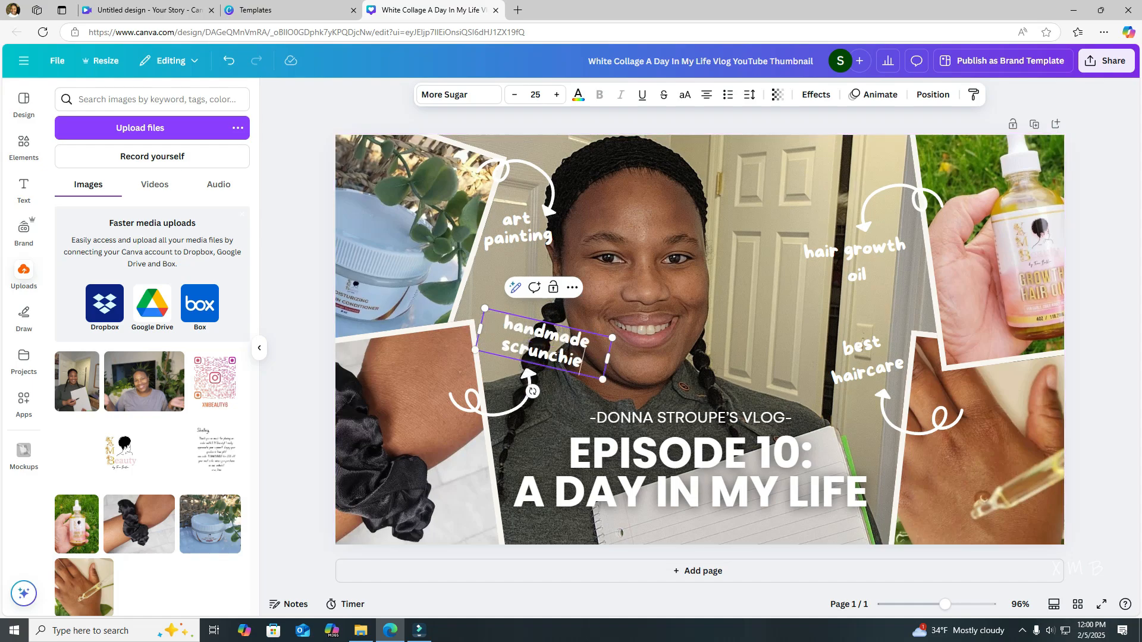
pyautogui.write('s')
pyautogui.doubleClick(520, 232)
pyautogui.press('BackSpace')
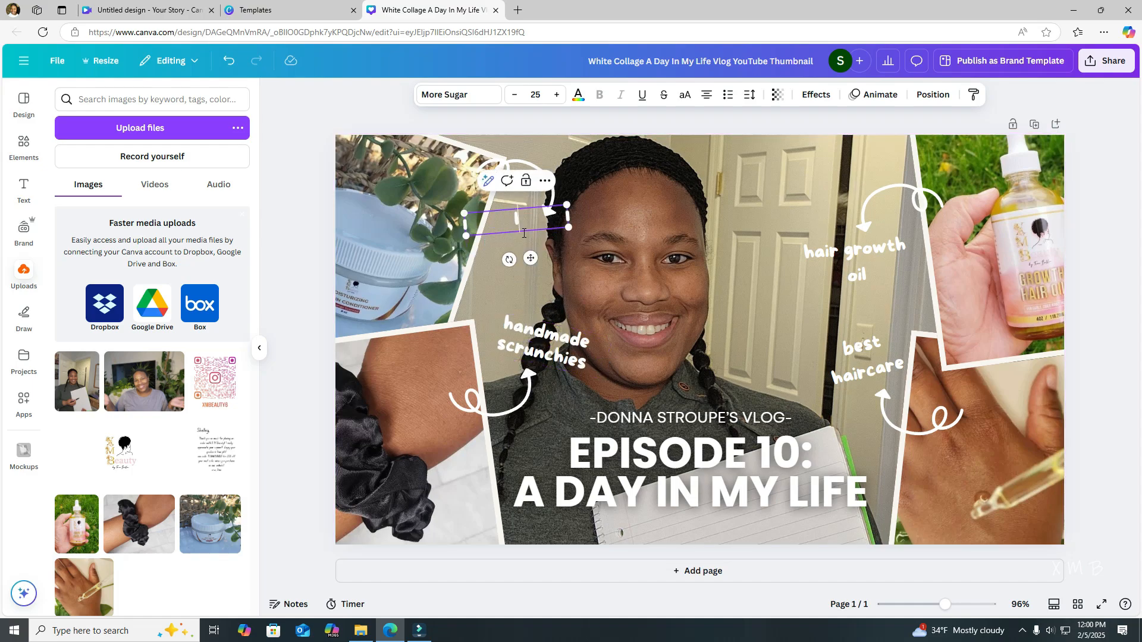
pyautogui.write('leave in condit')
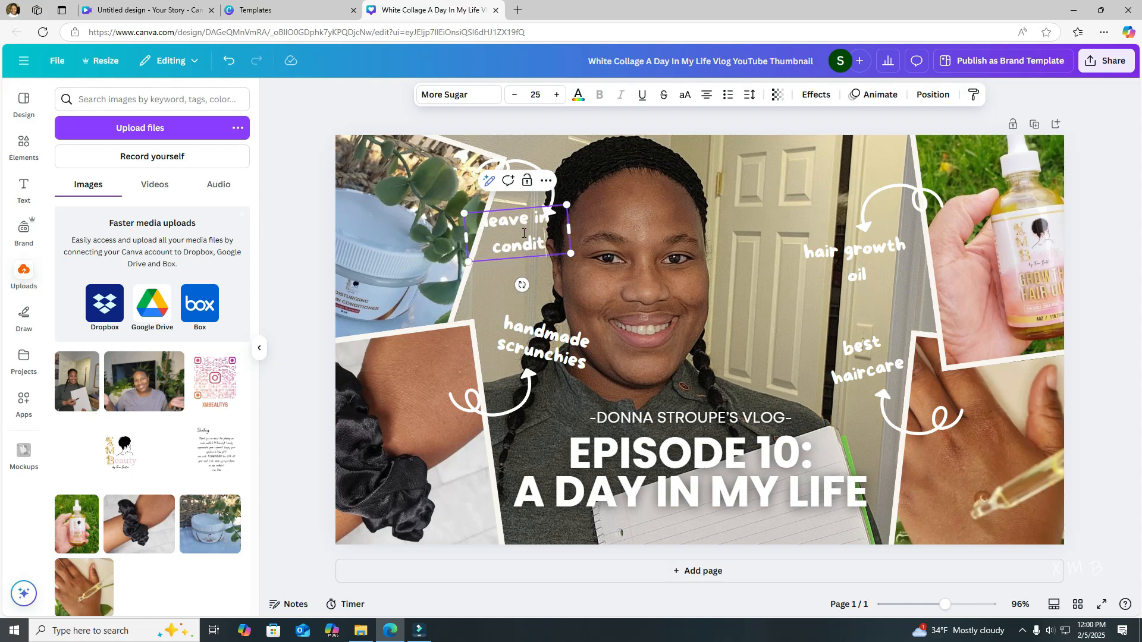
pyautogui.write('ioner')
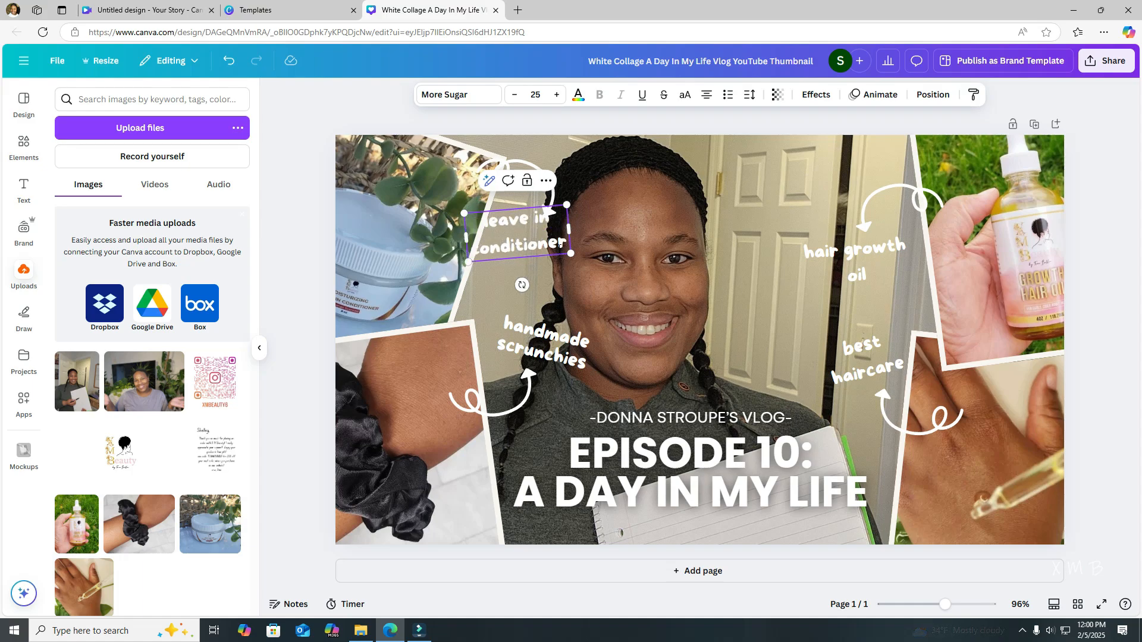
pyautogui.click(740, 411)
pyautogui.click(740, 409)
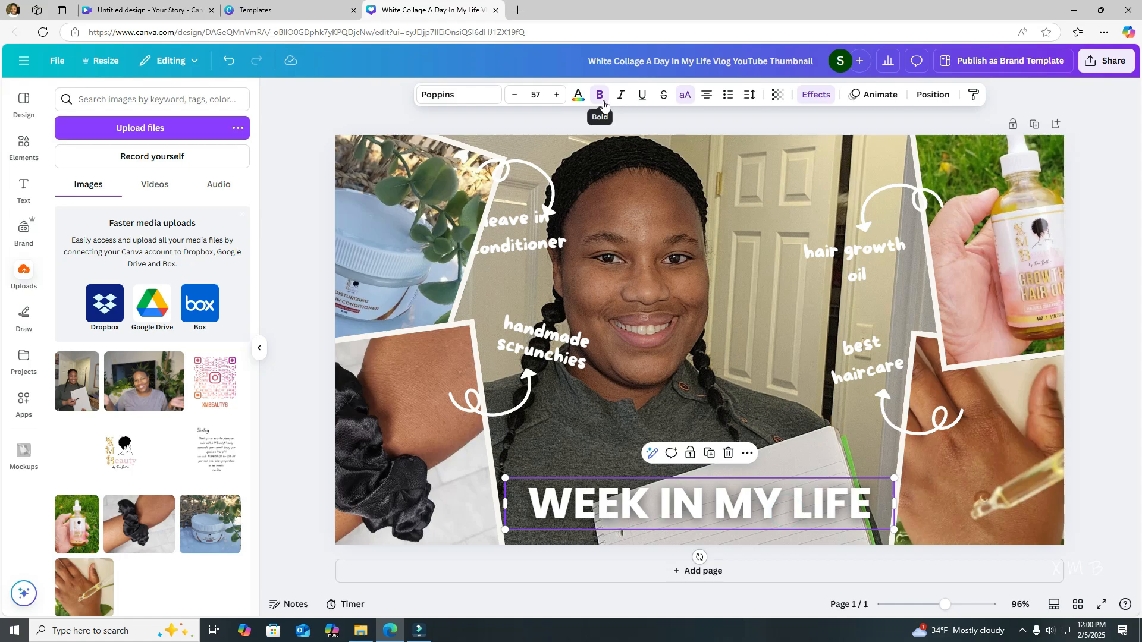
# Step: Color the WEEK IN MY LIFE title with the pink Brand Kit swatch and X M BEAUTY gold
pyautogui.click(578, 95)
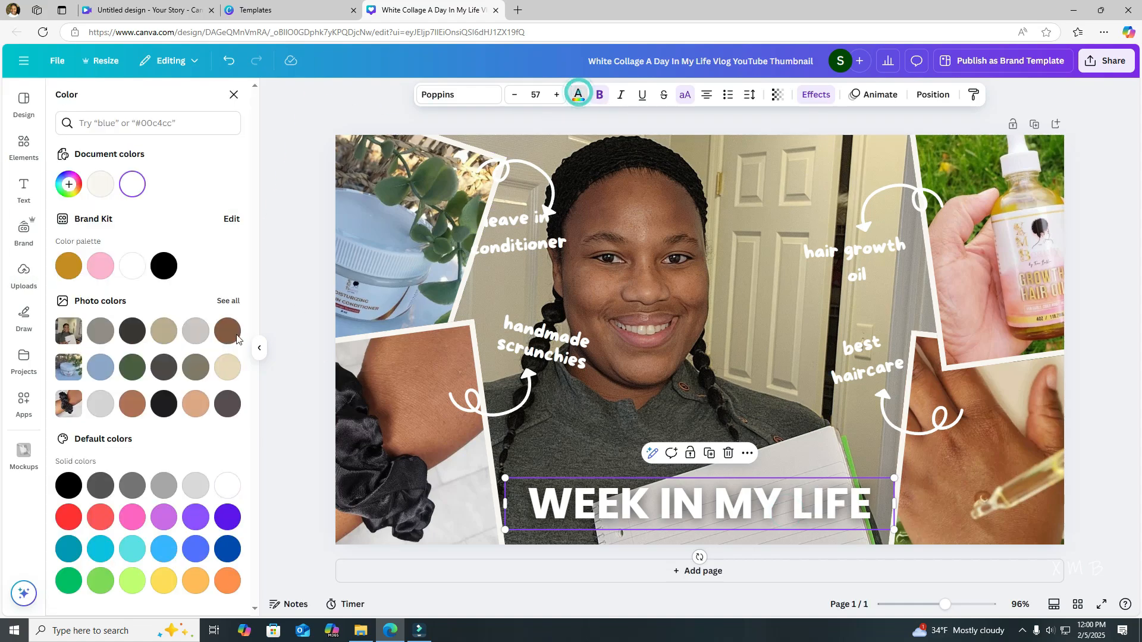
pyautogui.click(101, 265)
pyautogui.click(695, 453)
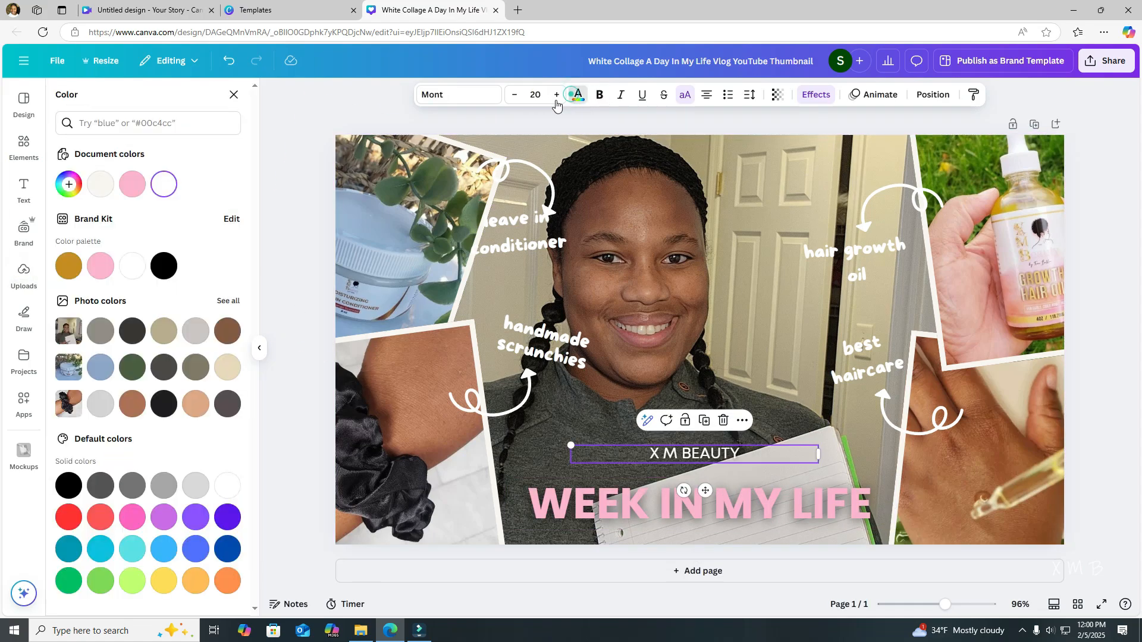
pyautogui.click(69, 266)
pyautogui.click(871, 450)
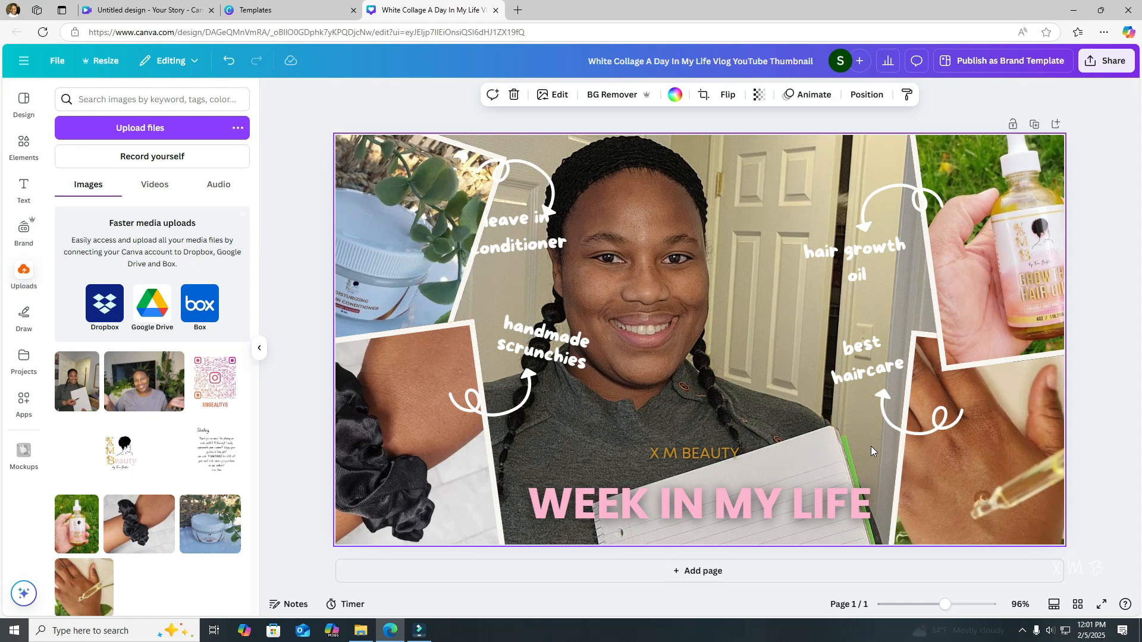
# Step: Download the collage thumbnail as a PNG file
pyautogui.click(1106, 60)
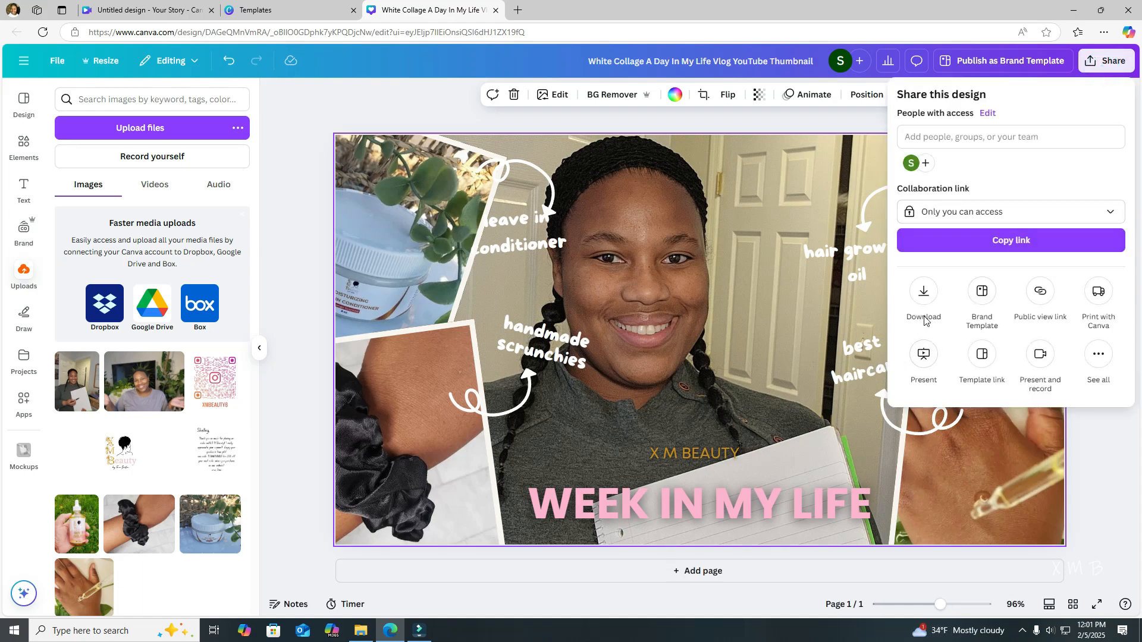
pyautogui.click(918, 292)
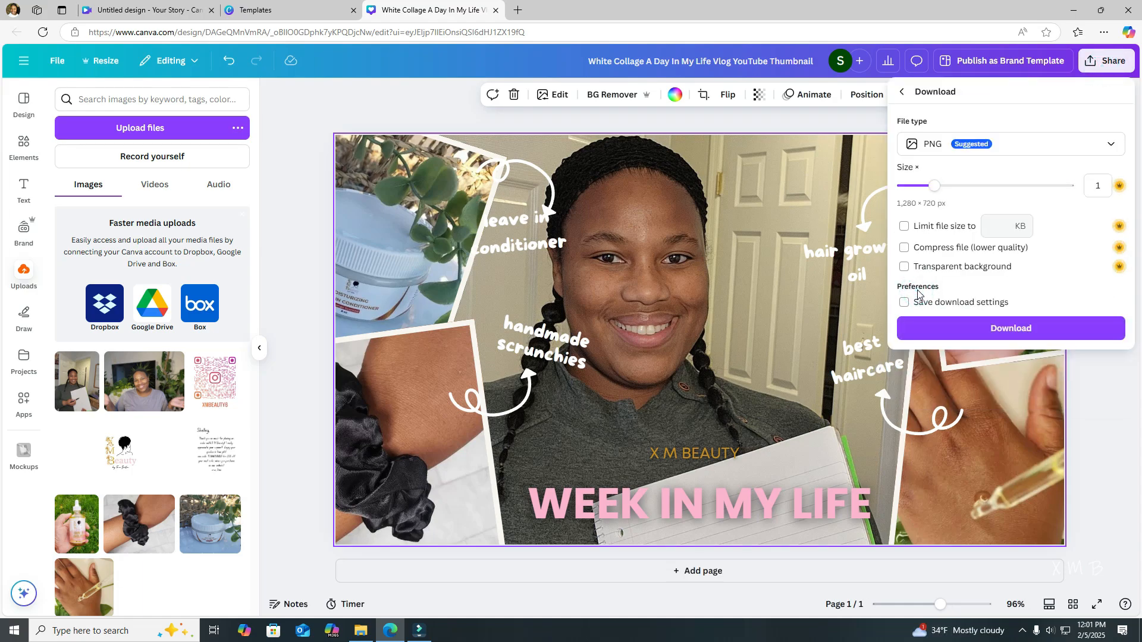
pyautogui.click(929, 331)
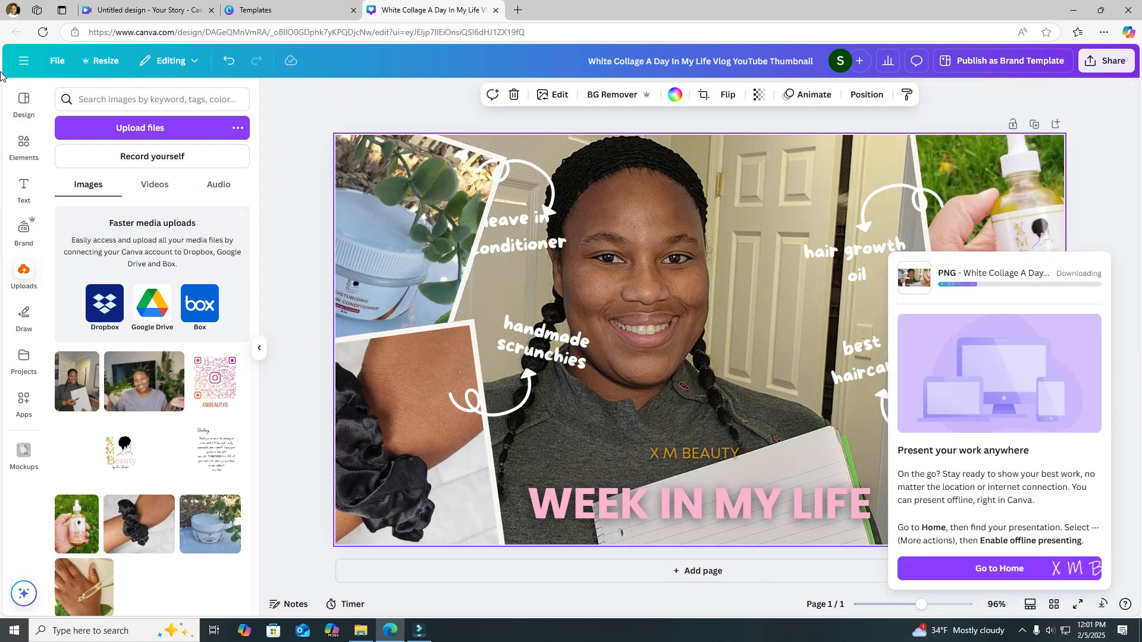
# Step: Dismiss the download notifications and return to the Canva home page
pyautogui.click(21, 68)
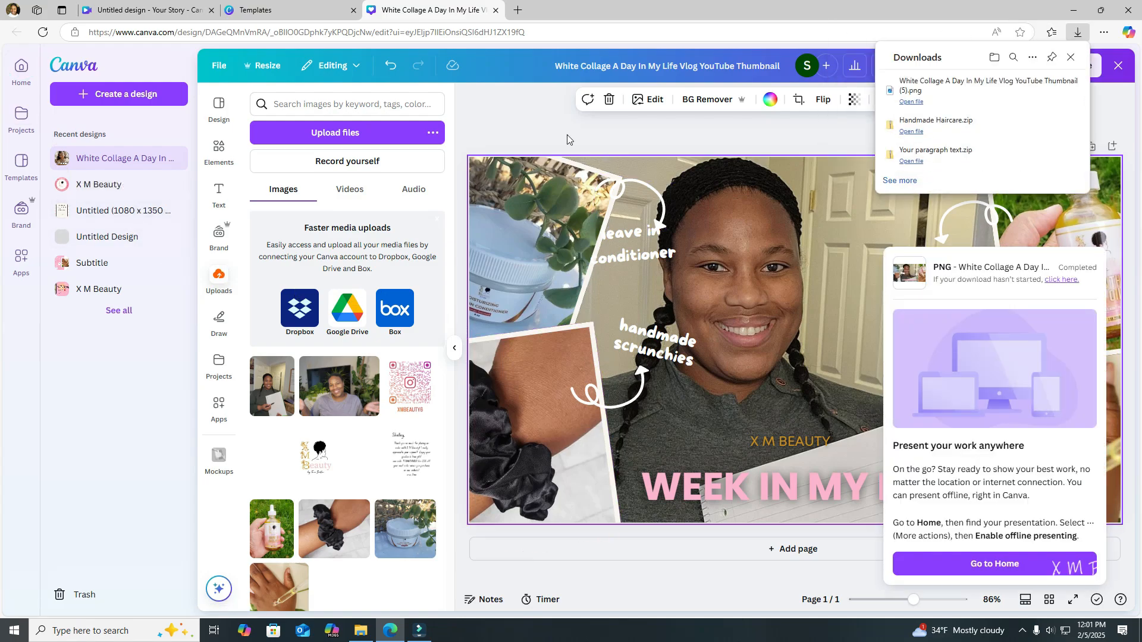
pyautogui.click(499, 129)
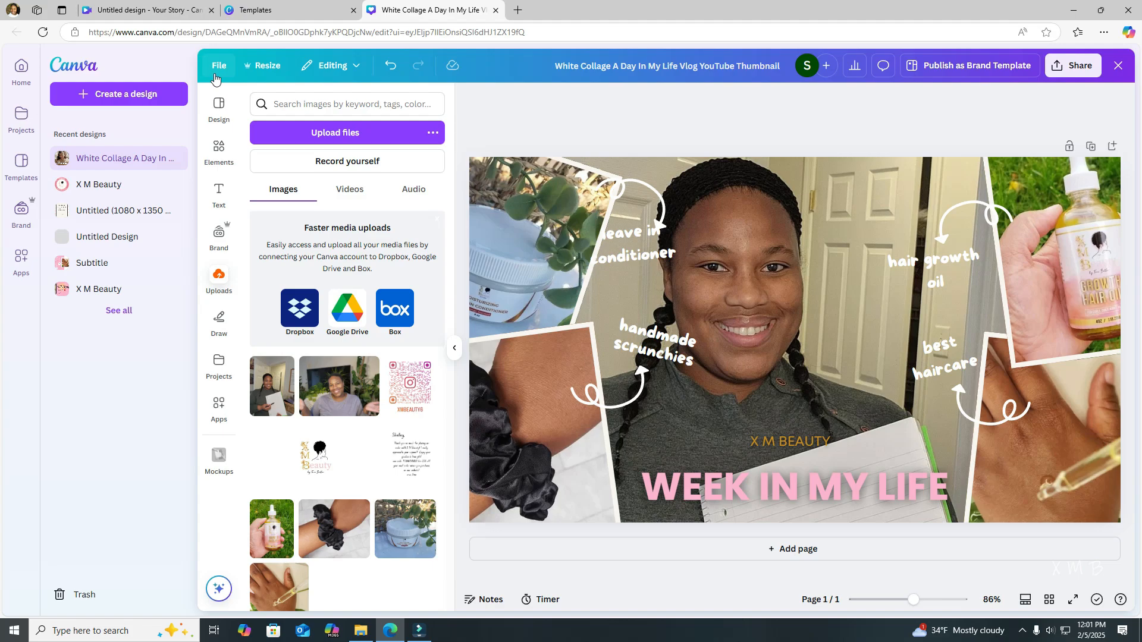
pyautogui.click(25, 70)
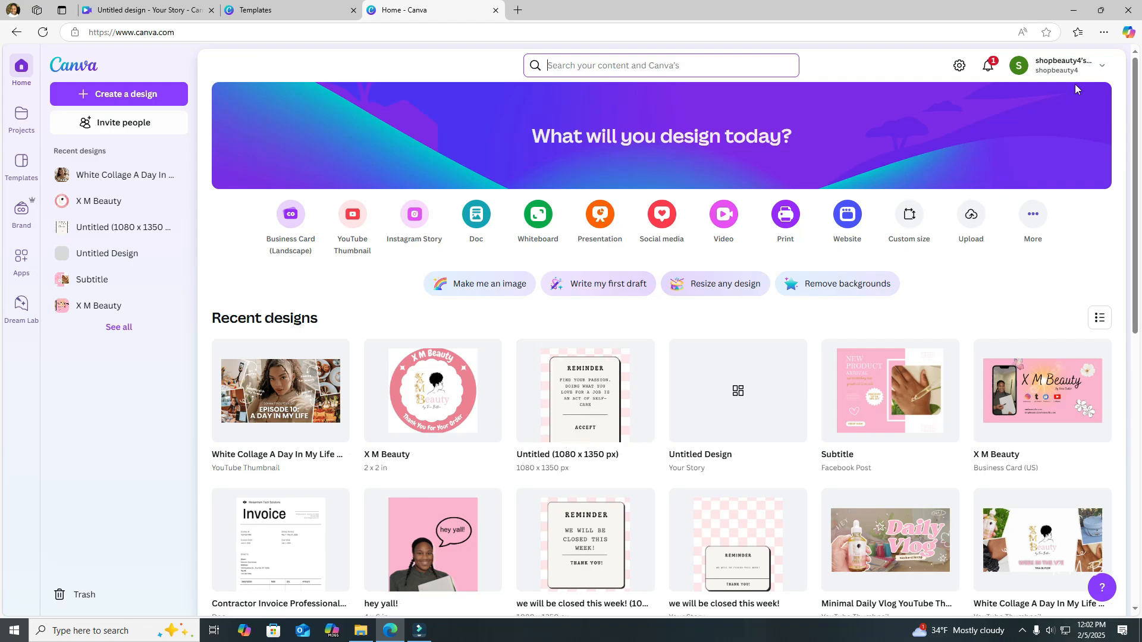
# Step: Switch Canva accounts, then close the login and Templates tabs to reach the Reminder story
pyautogui.click(1065, 66)
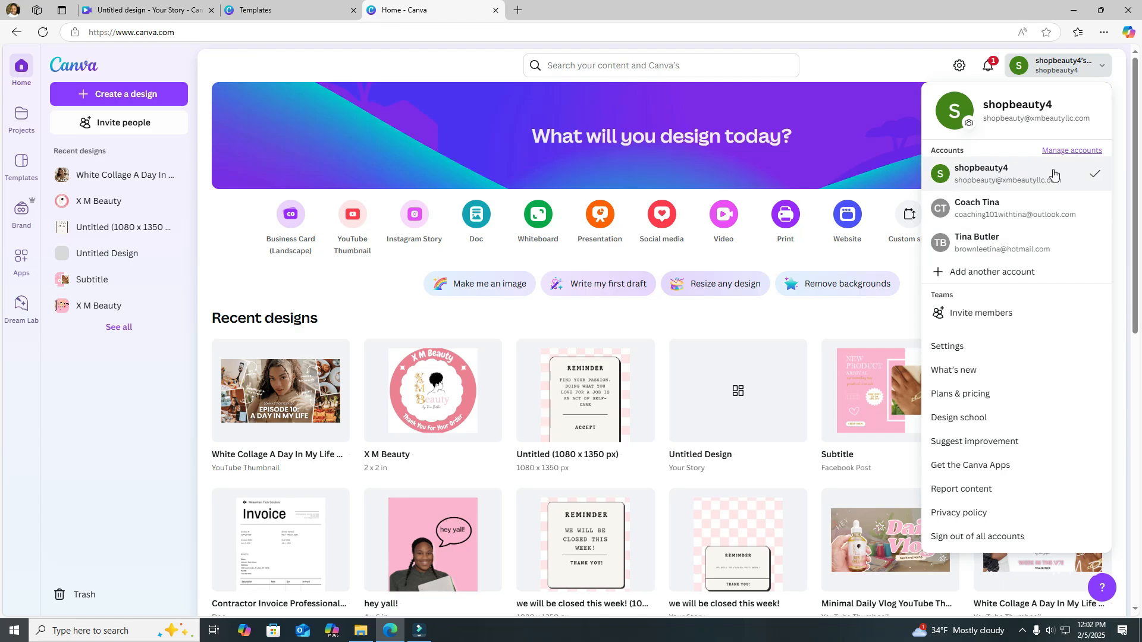
pyautogui.click(1030, 250)
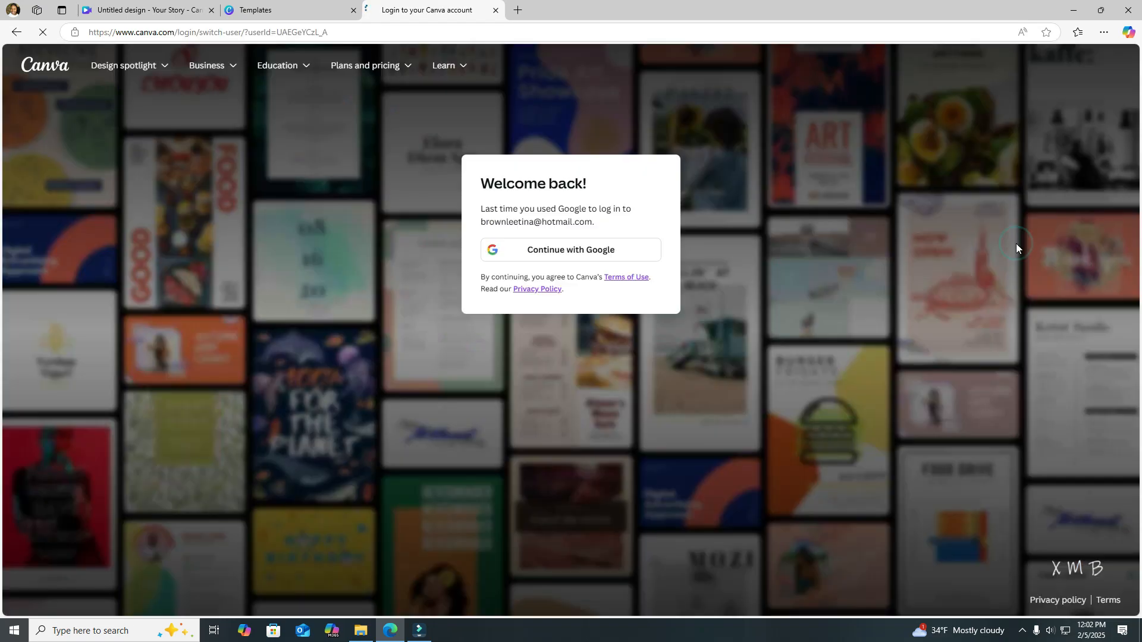
pyautogui.click(494, 11)
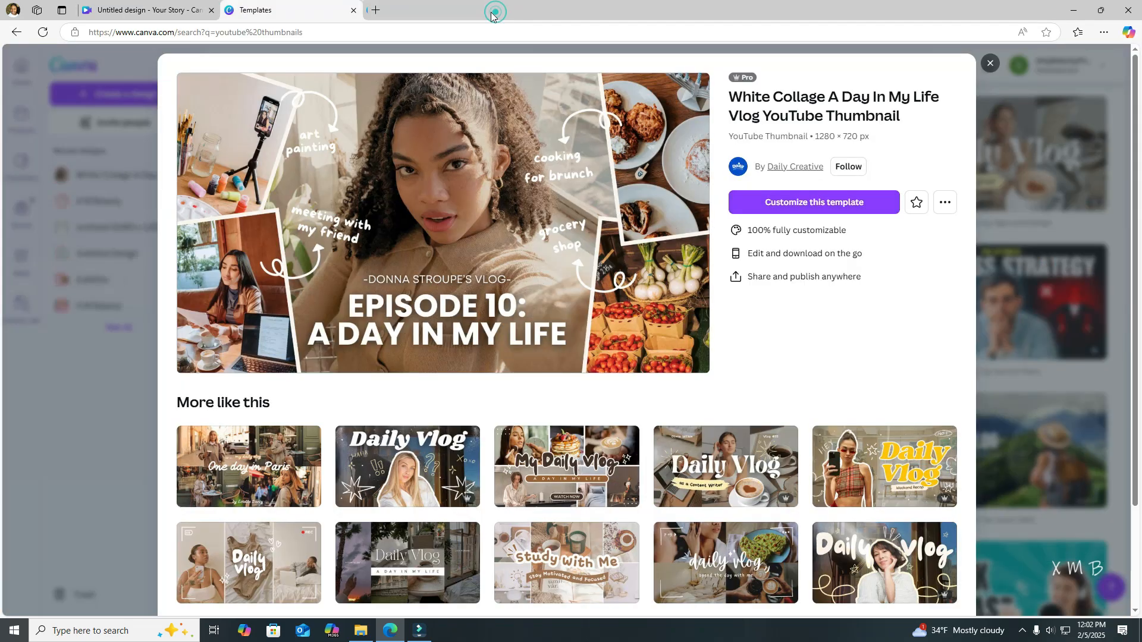
pyautogui.click(353, 11)
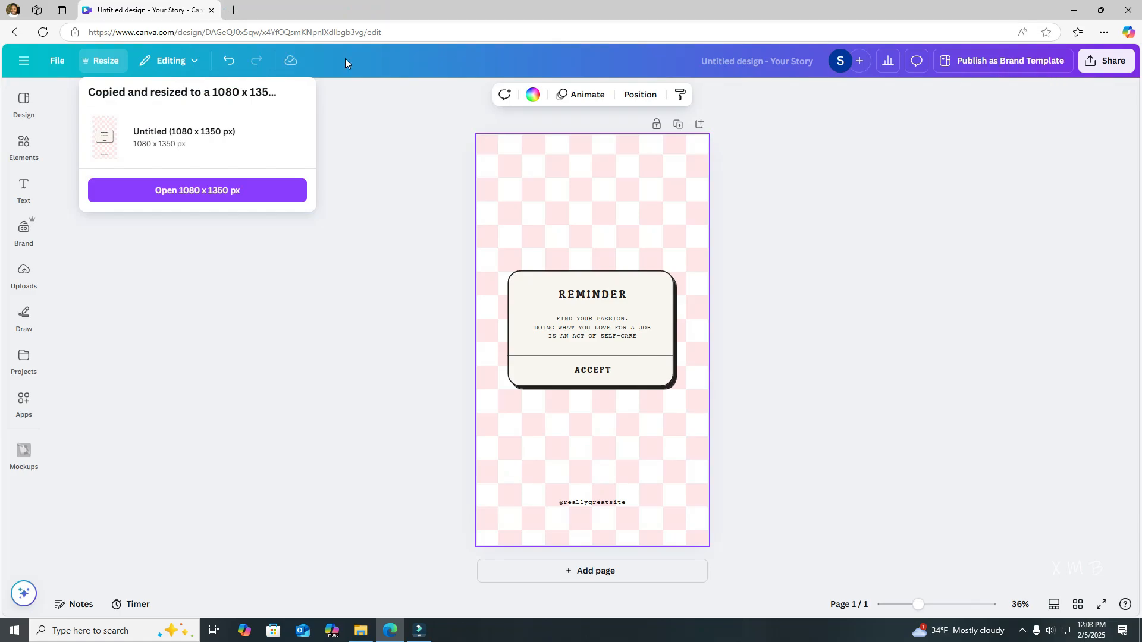
# Step: Skip the resize prompt, browse the Brand, Elements, Text, Uploads, Draw and Projects panels, then exit the editor
pyautogui.click(23, 63)
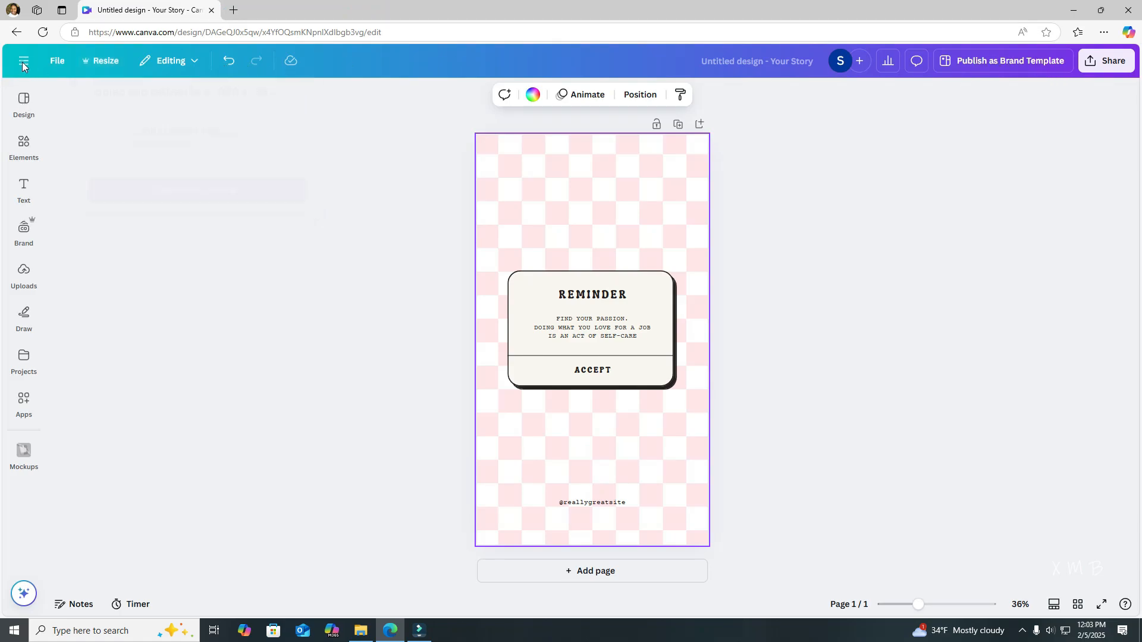
pyautogui.click(24, 60)
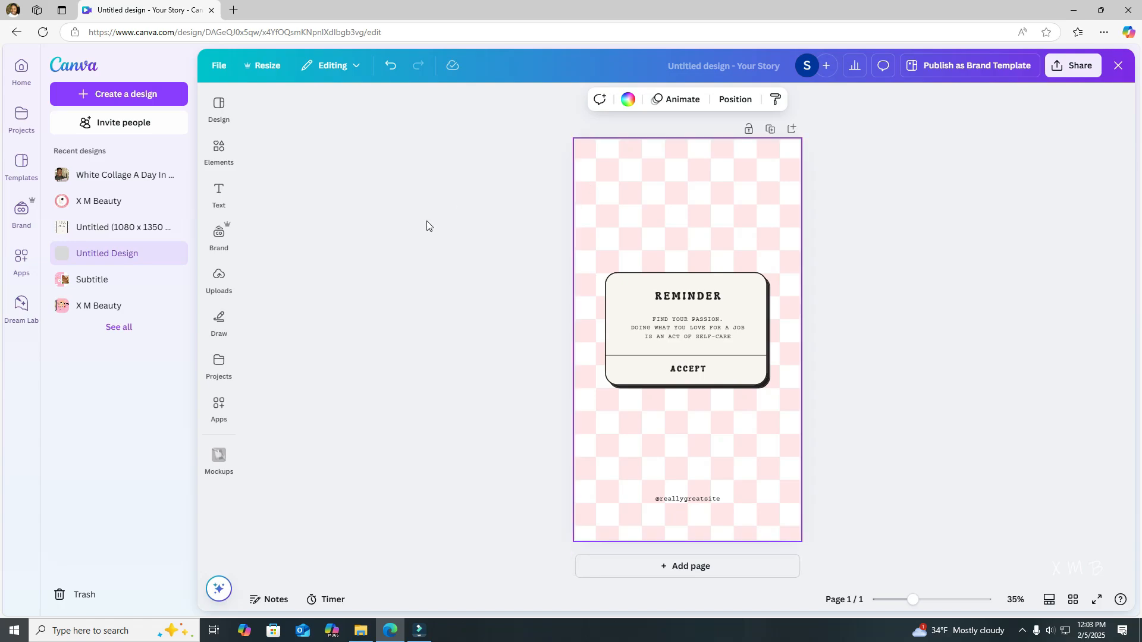
pyautogui.click(221, 241)
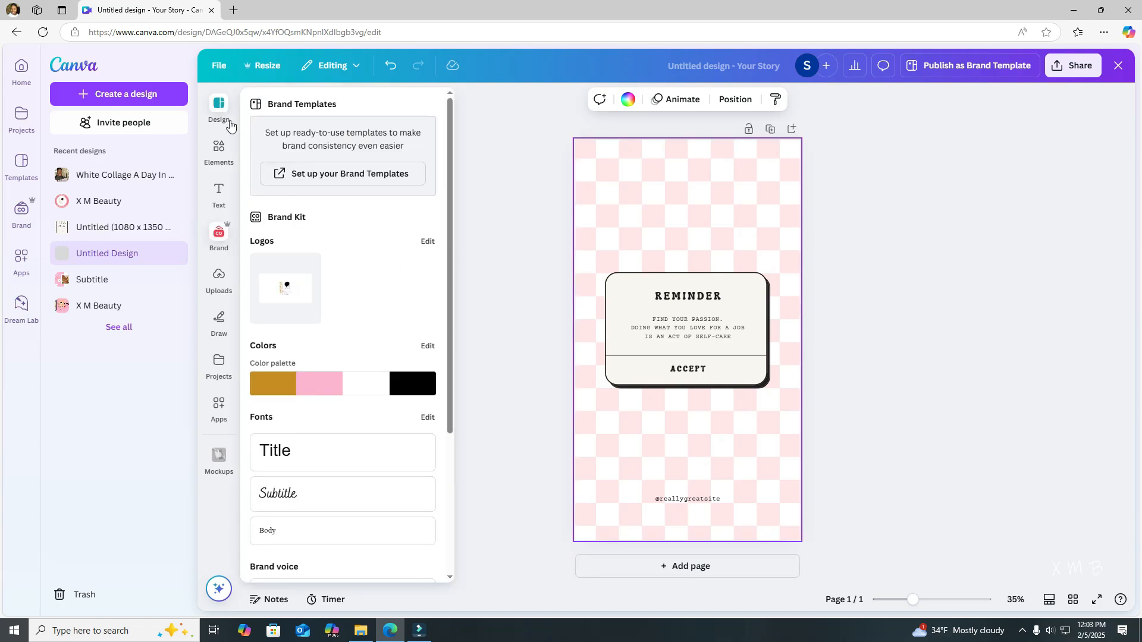
pyautogui.click(216, 156)
pyautogui.click(219, 198)
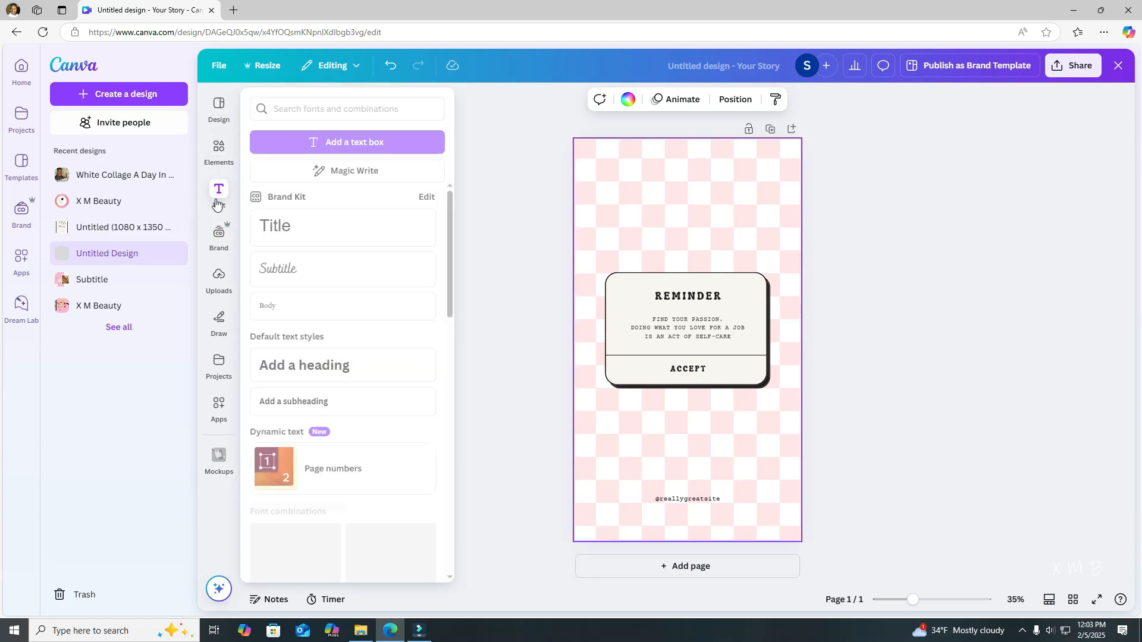
pyautogui.click(222, 284)
pyautogui.click(220, 326)
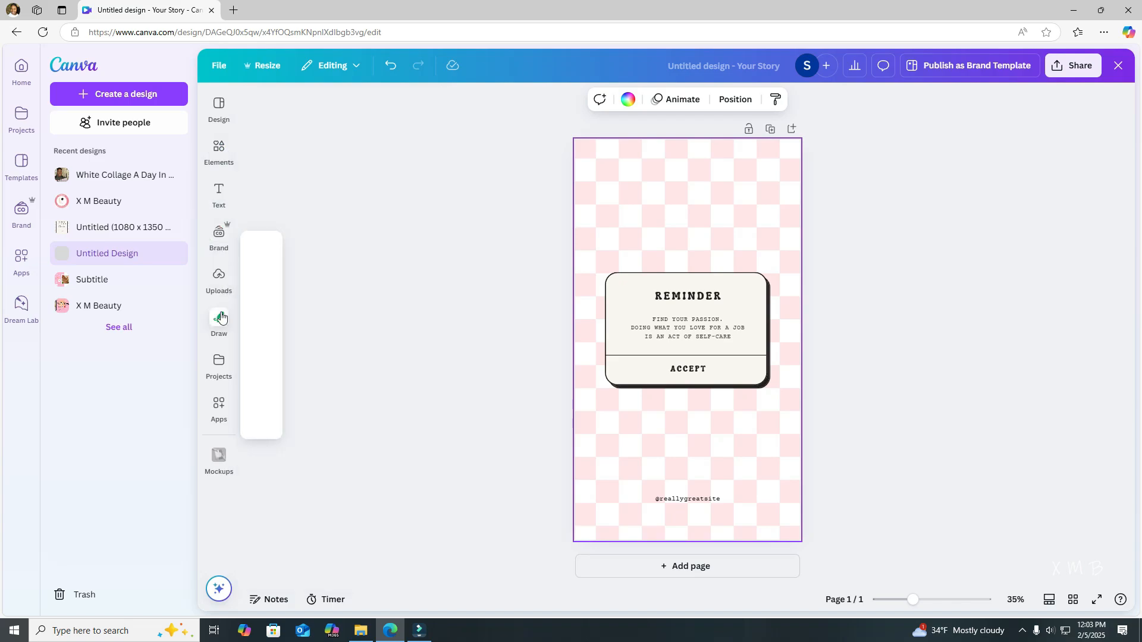
pyautogui.click(219, 381)
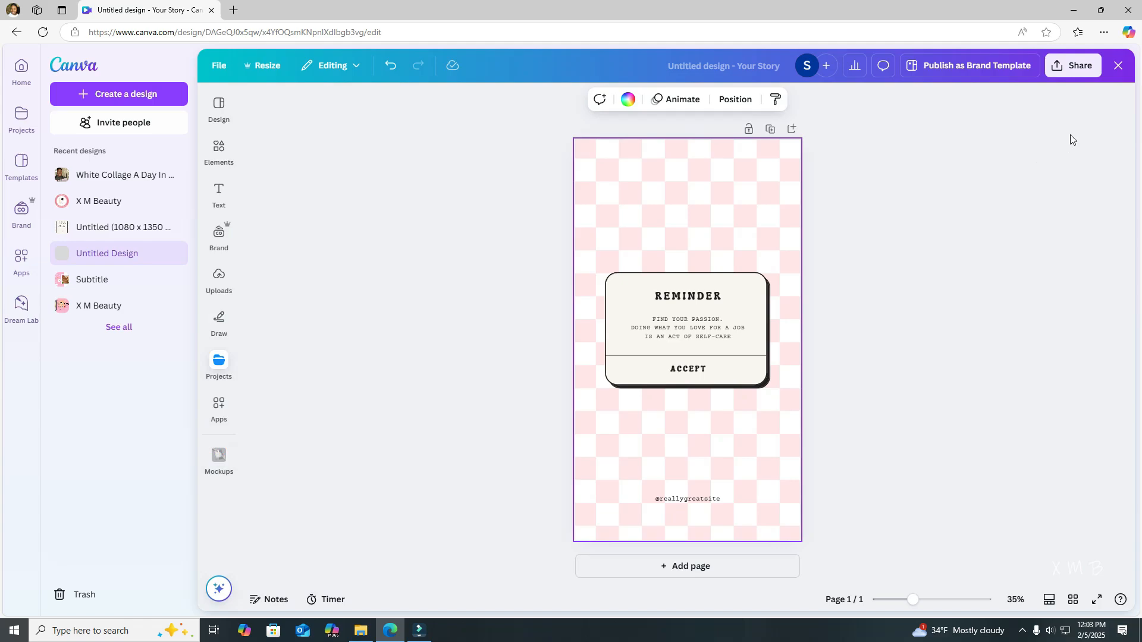
pyautogui.click(1116, 70)
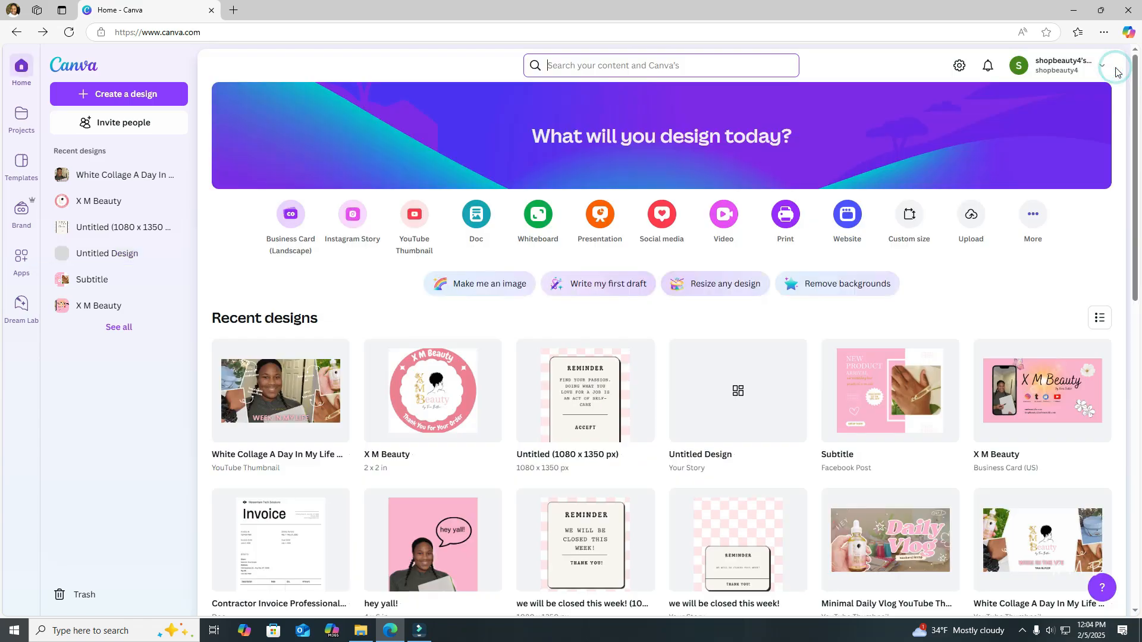